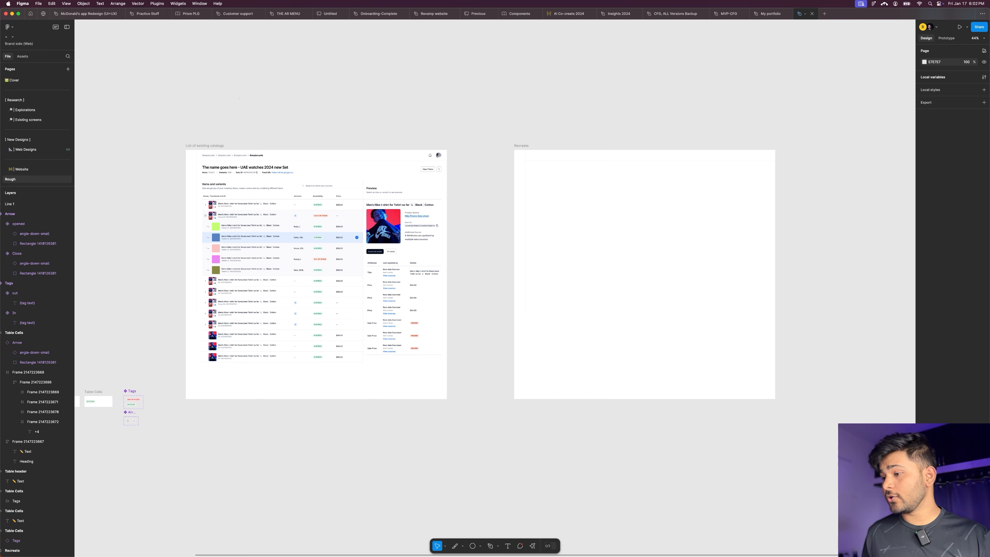
Step: Switch to Chrome, search for "figma download", and open the official Figma Downloads page
left_click(554, 542)
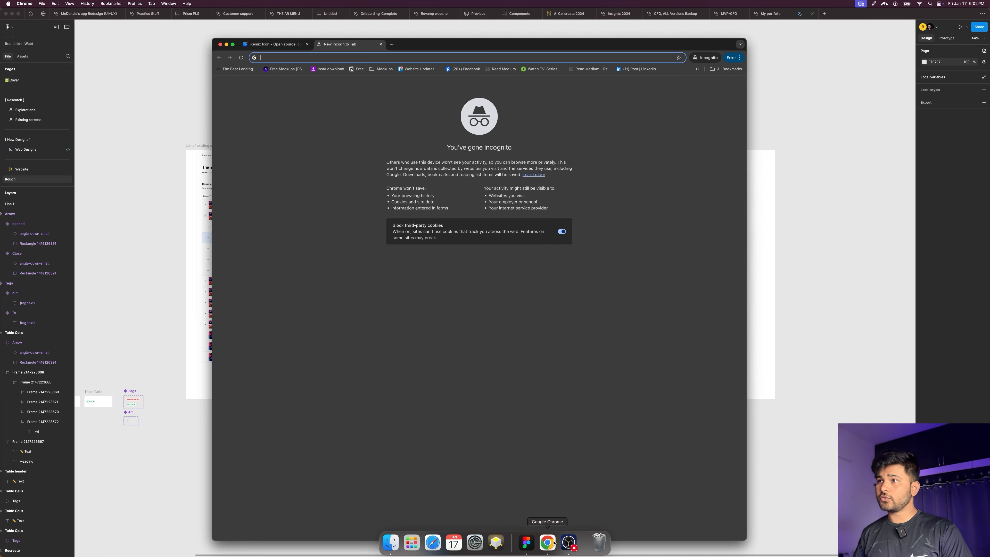
type("figma")
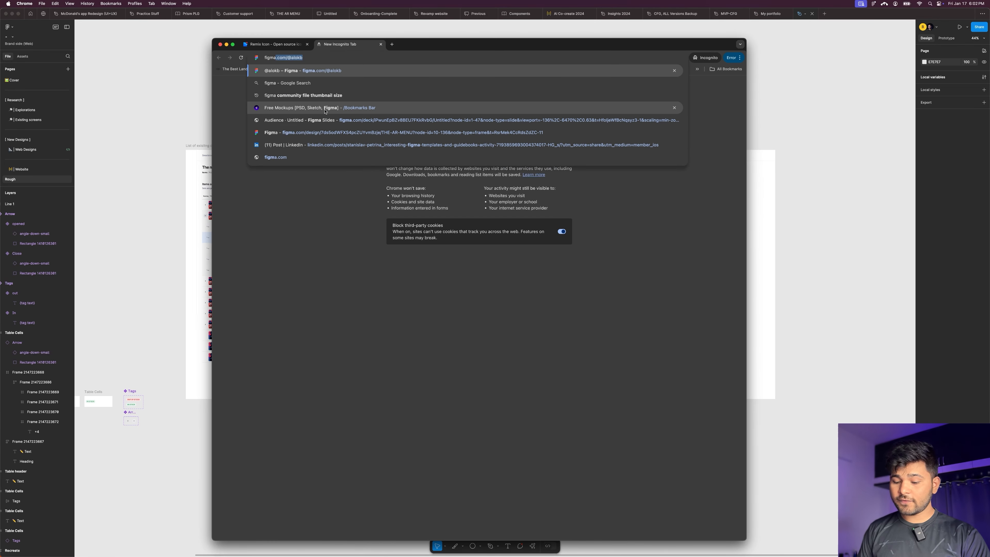
type(" downlaod")
key("Return")
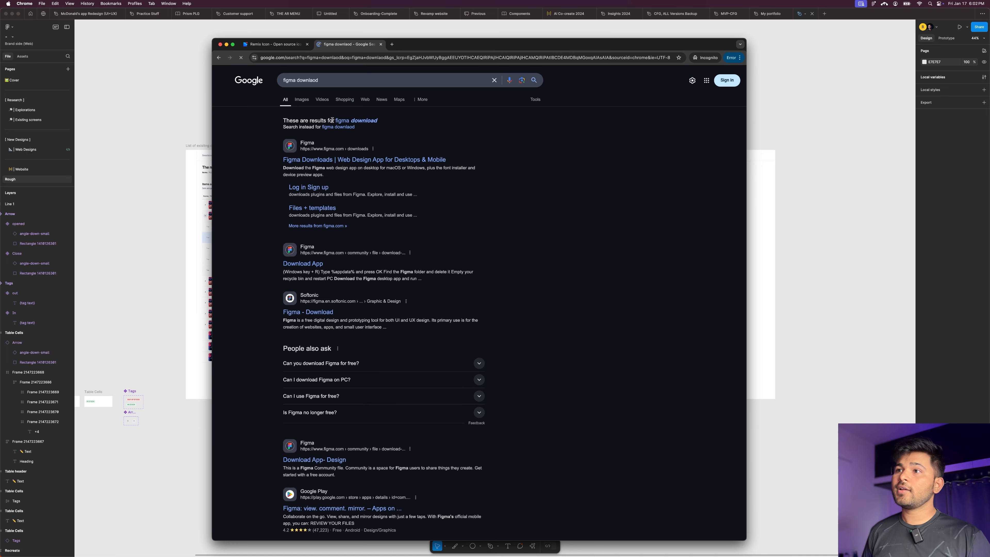
left_click(313, 160)
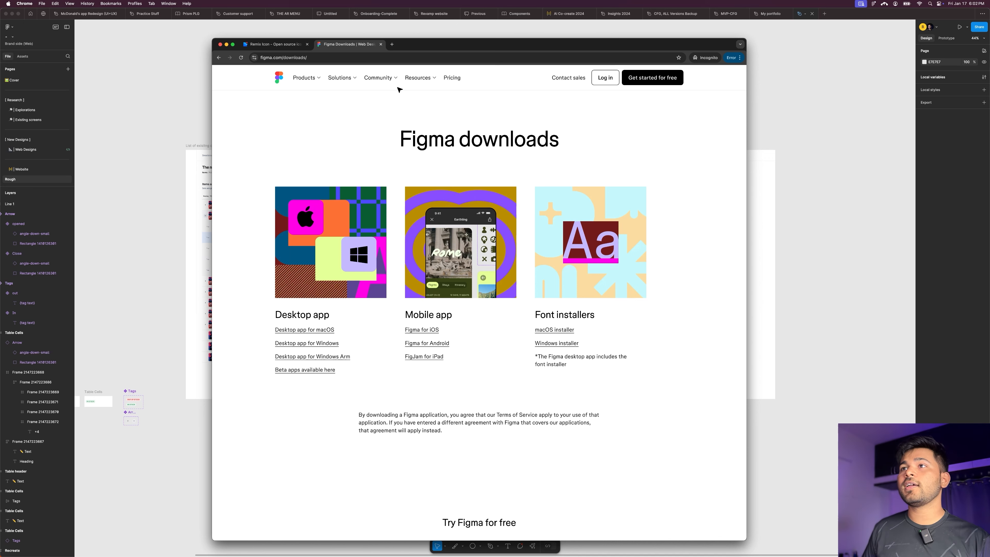
Step: Switch back to Figma and move the Recreate frame slightly closer to the existing catalogs frame
left_click(196, 98)
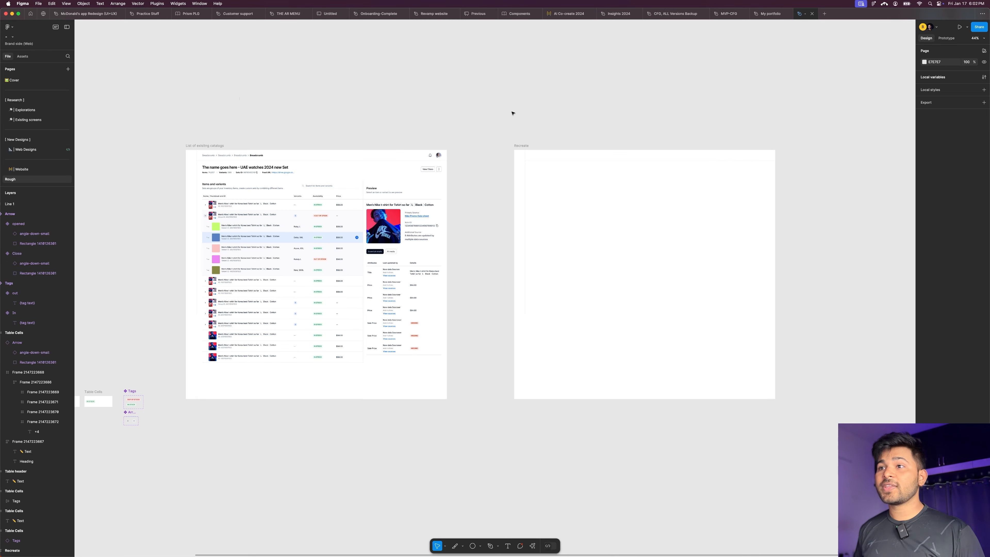
left_click_drag(520, 145, 504, 144)
left_click(550, 115)
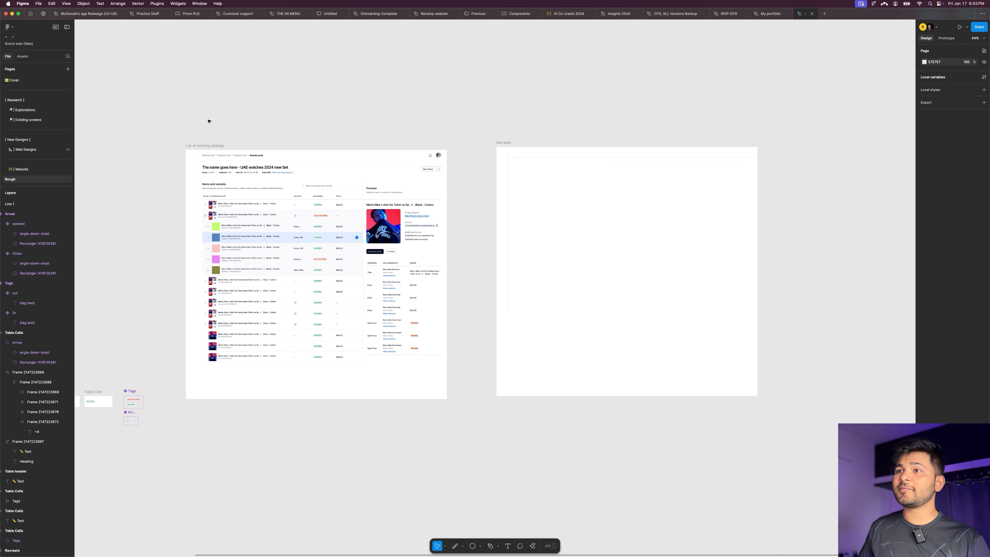
Step: Copy the bold Breadcrumb text from the catalog header and paste it onto the empty canvas above the design
scroll(208, 120, "up", 5)
left_click(336, 210, "super")
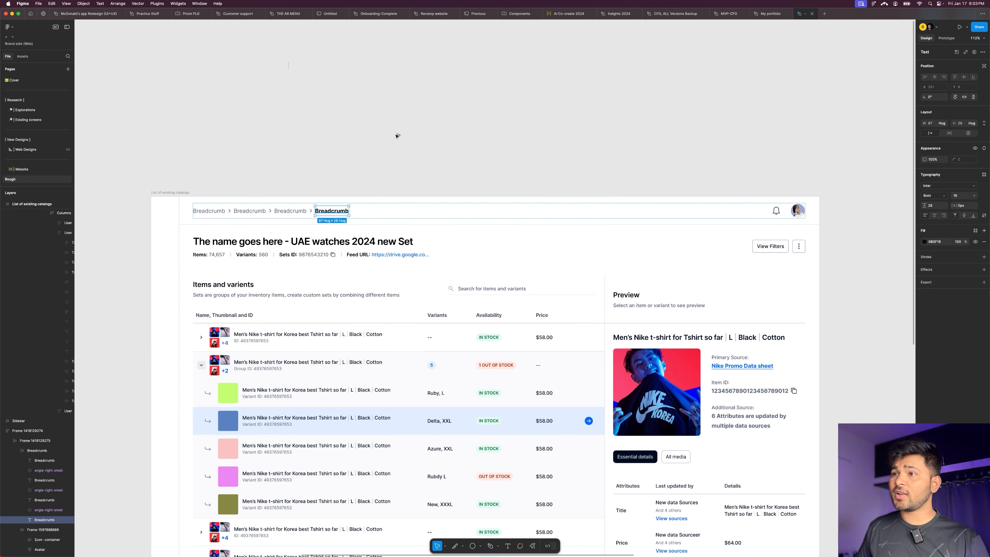
key("super+c")
left_click(434, 115)
key("super+v")
left_click(501, 123)
Step: Wrap the pasted Breadcrumb text in an auto layout frame
scroll(449, 110, "up", 3)
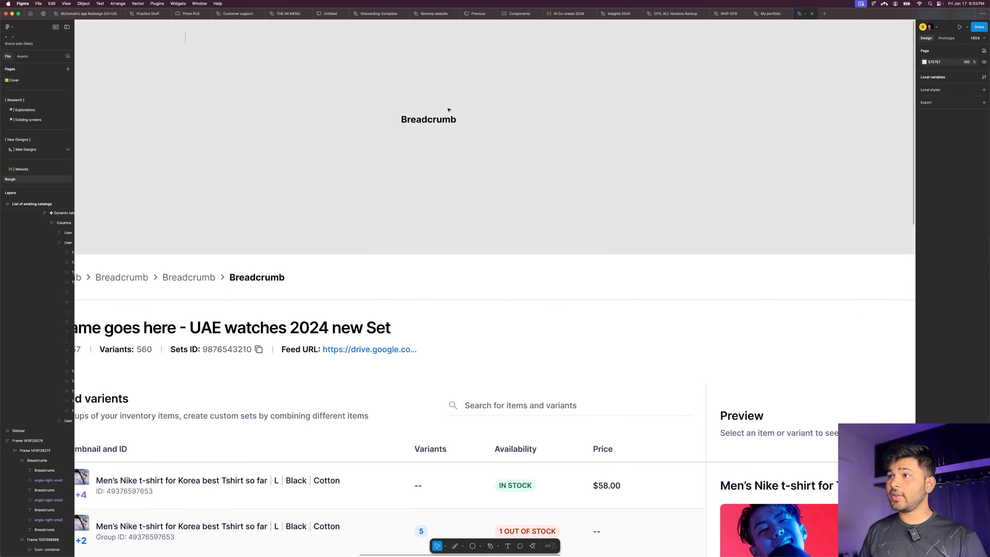
left_click(442, 119)
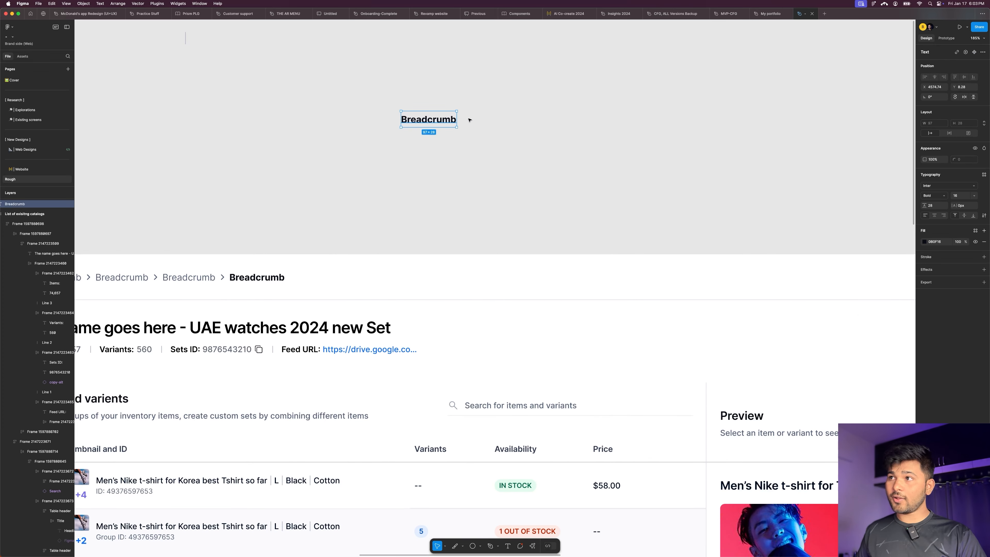
key("shift+a")
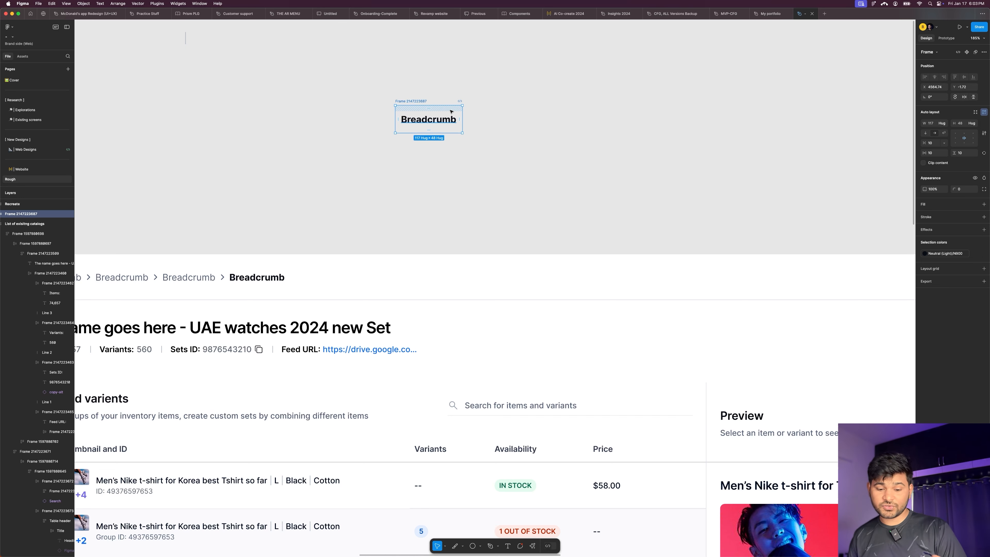
Step: Remove auto layout from the new Breadcrumb frame and add it back
right_click(419, 113)
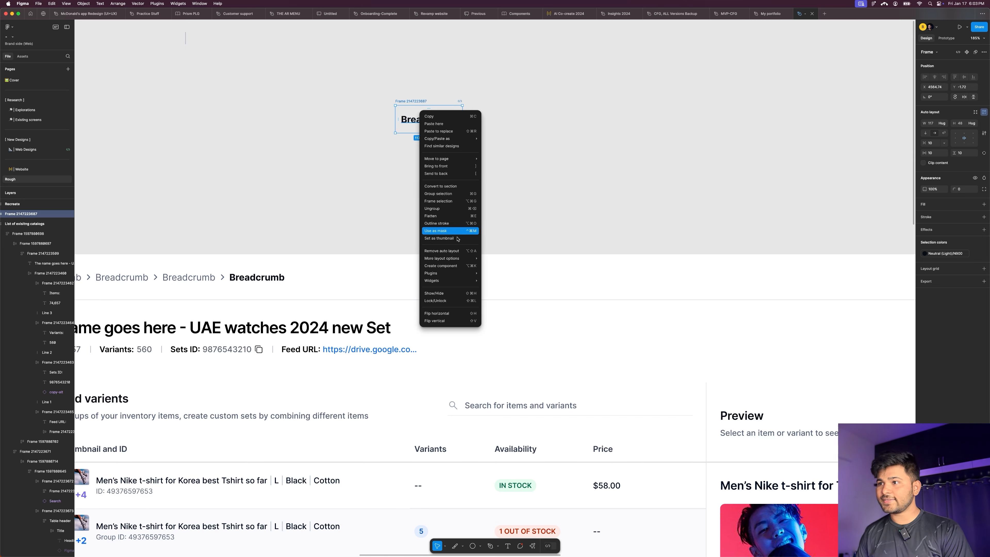
left_click(450, 251)
right_click(434, 122)
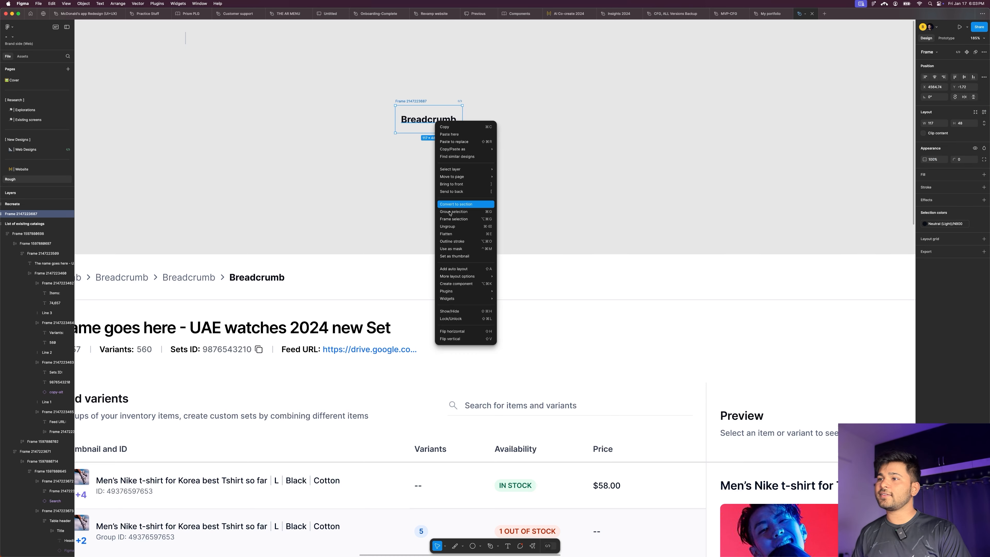
left_click(464, 270)
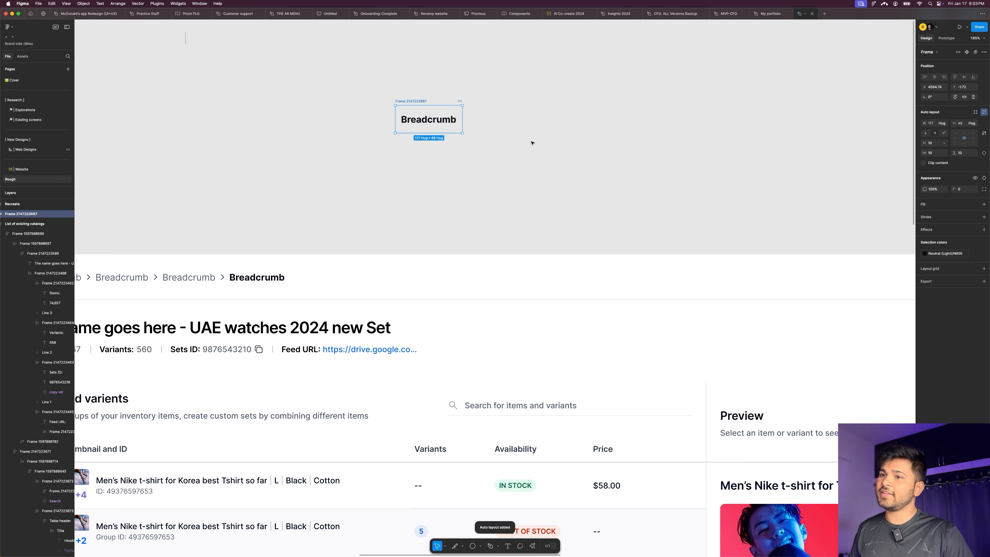
Step: Switch to the Remix Icon site in Chrome and search its icons for "arrow"
left_click(223, 278, "super")
left_click(409, 184)
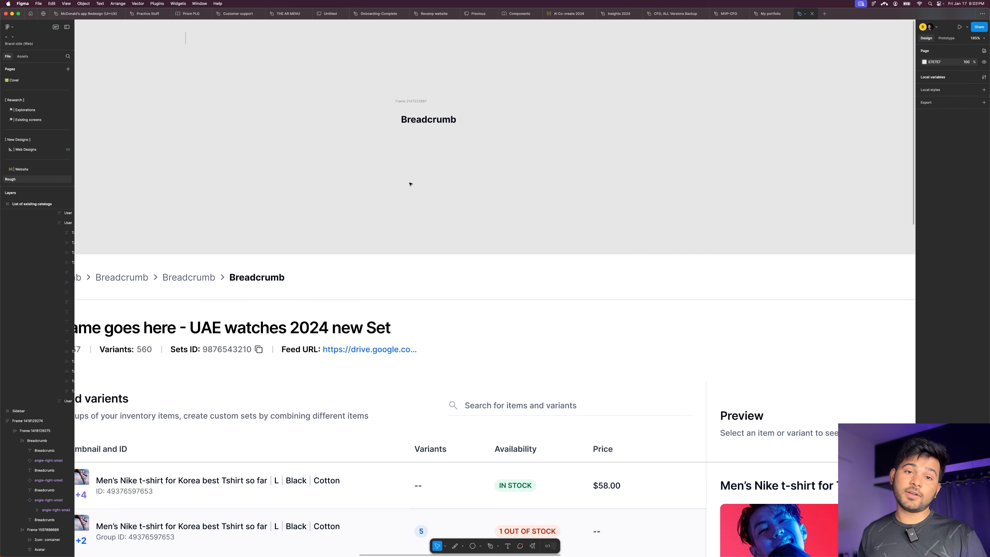
key("super+Tab")
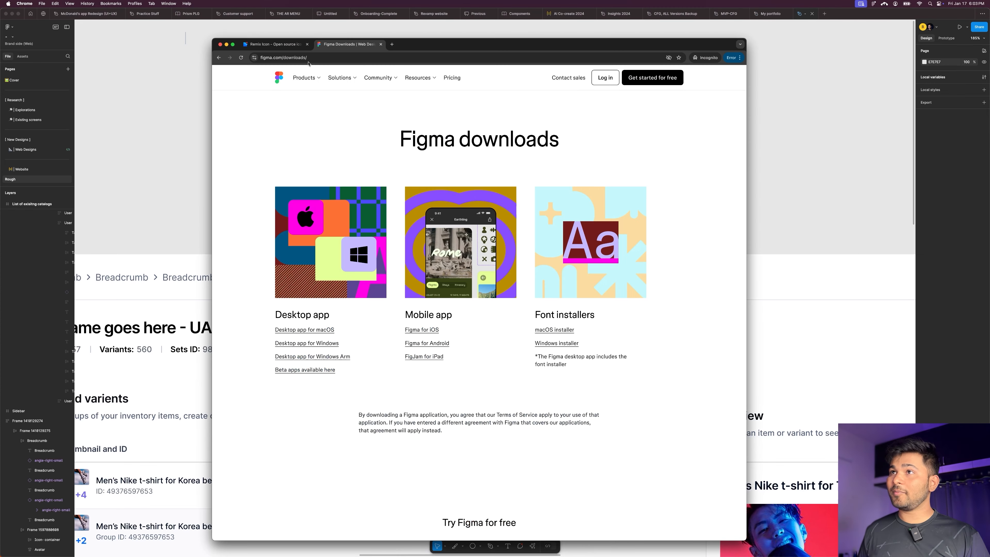
left_click(275, 44)
left_click(470, 146)
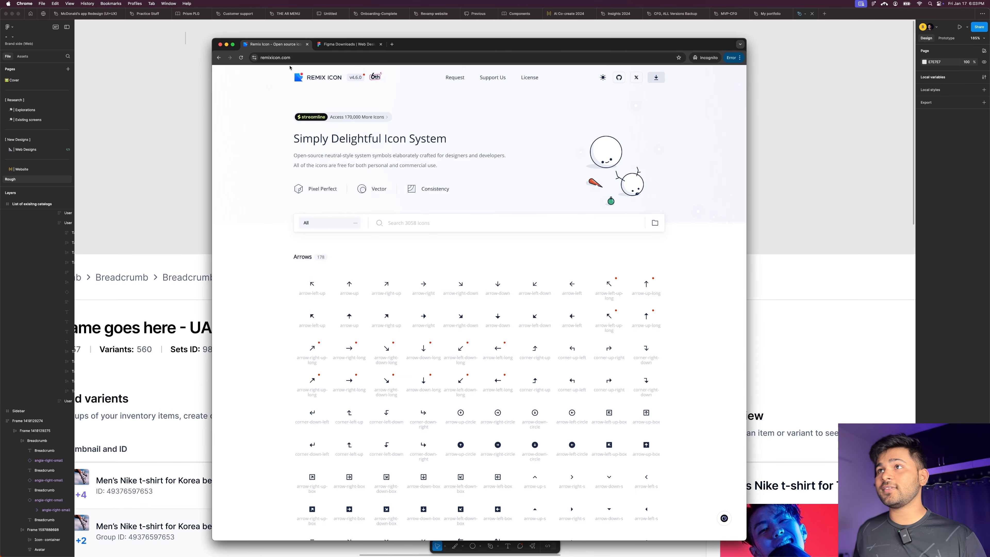
left_click(410, 224)
type("arrow")
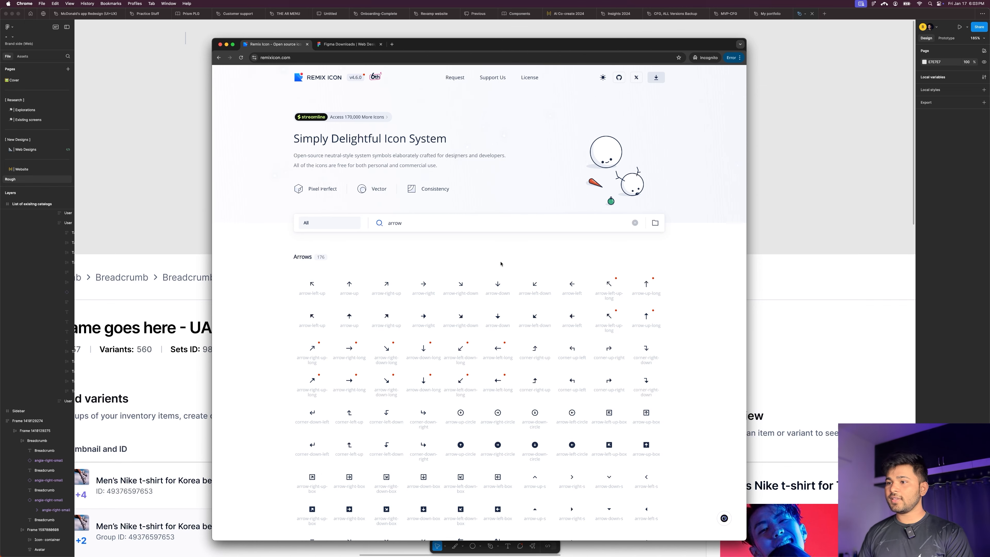
Step: Find the arrow-right-s-line icon among the arrow icons and copy it as SVG
scroll(501, 264, "down", 3)
scroll(507, 270, "up", 2)
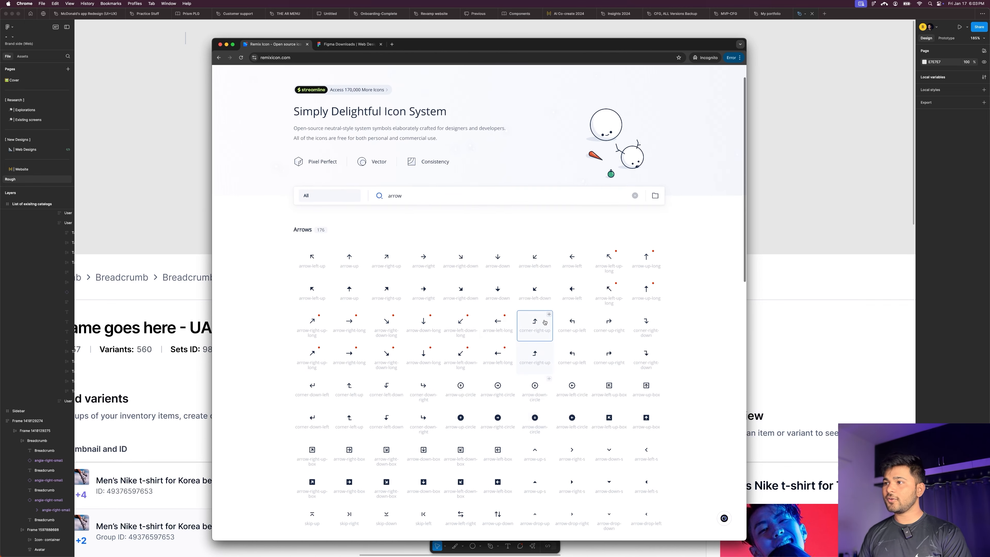
scroll(523, 273, "down", 5)
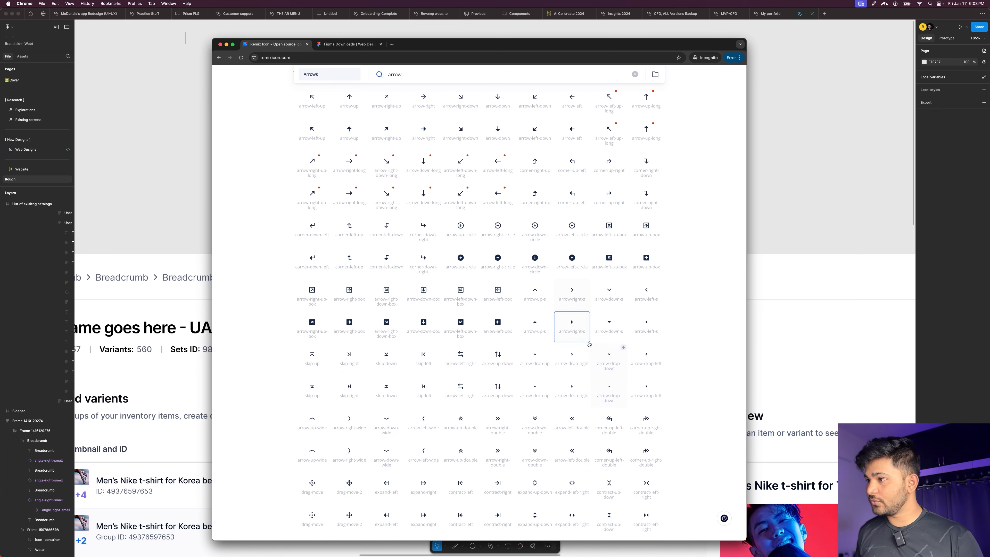
left_click(573, 296)
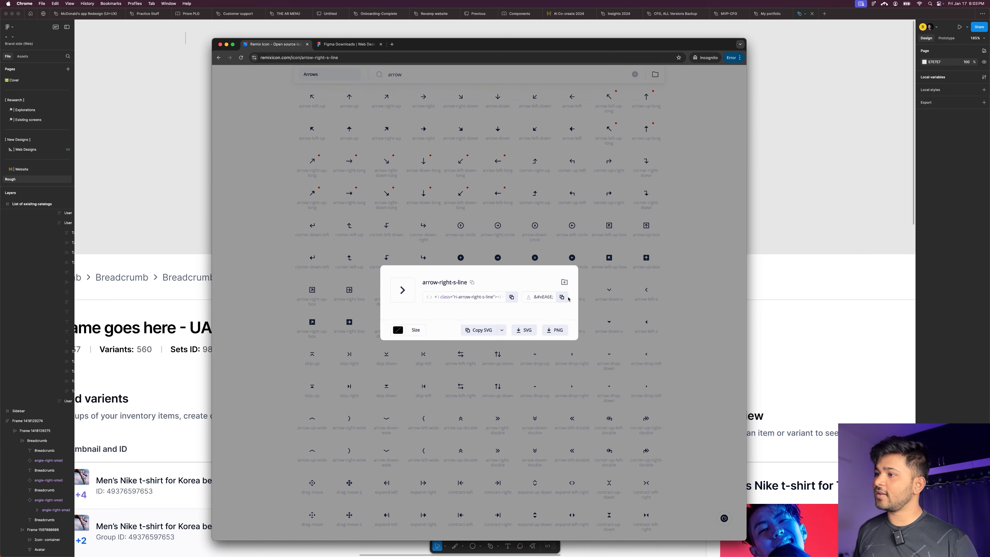
left_click(478, 329)
Step: Switch back to Figma and paste the arrow icon into the auto layout frame after the Breadcrumb text
left_click(794, 158)
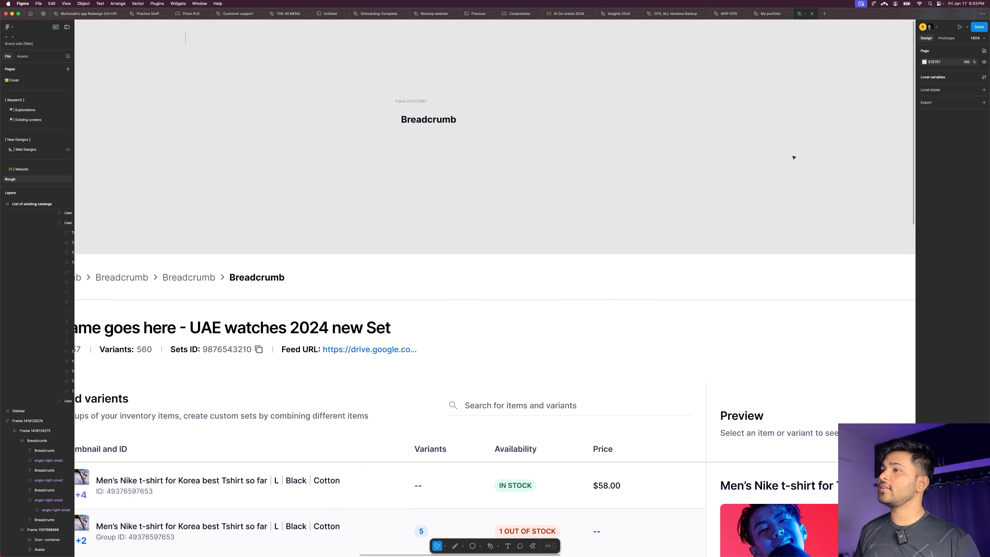
left_click(397, 107)
key("super+v")
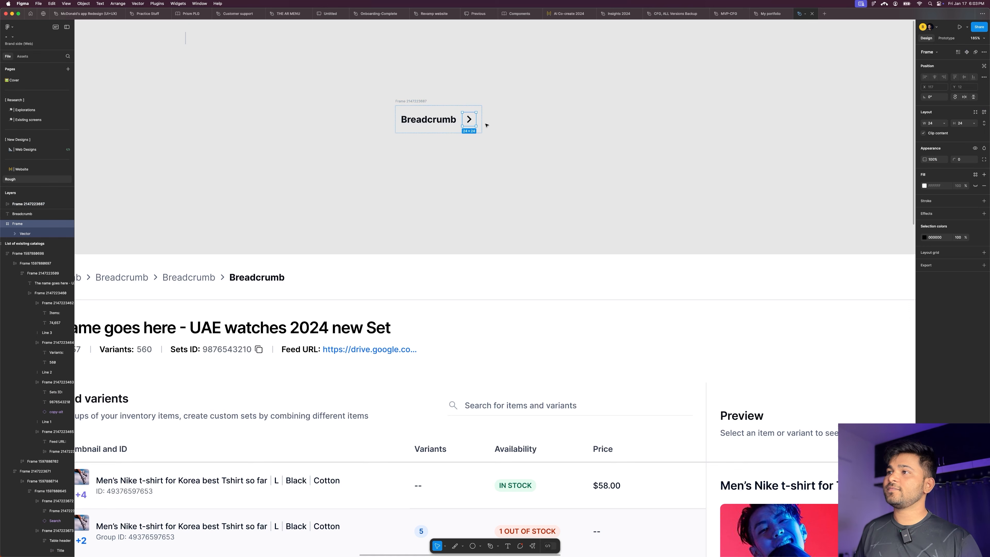
left_click(486, 125)
Step: Duplicate the arrow icon three times and place the copies before the Breadcrumb text
scroll(486, 125, "down", 3)
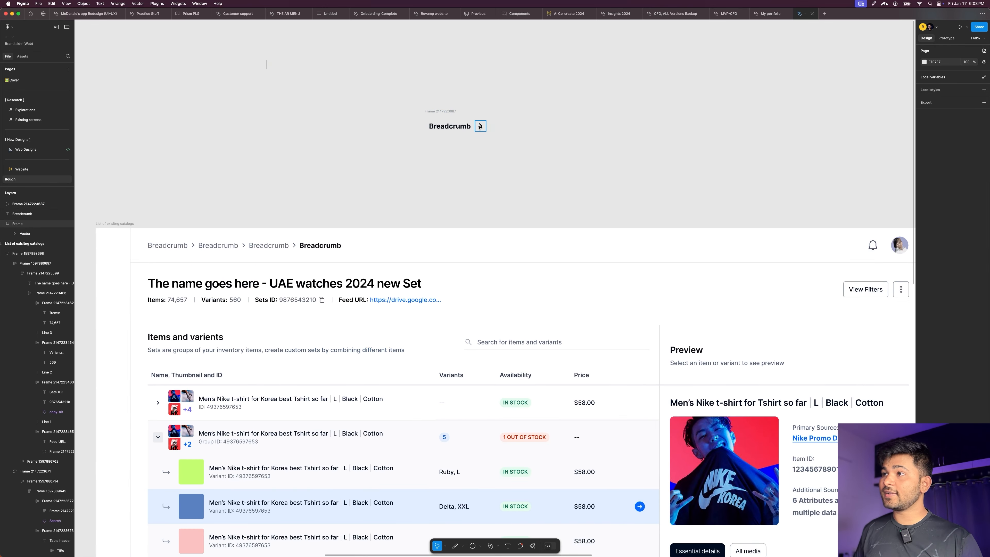
left_click(480, 127)
key("super+d")
key("Left")
key("Left")
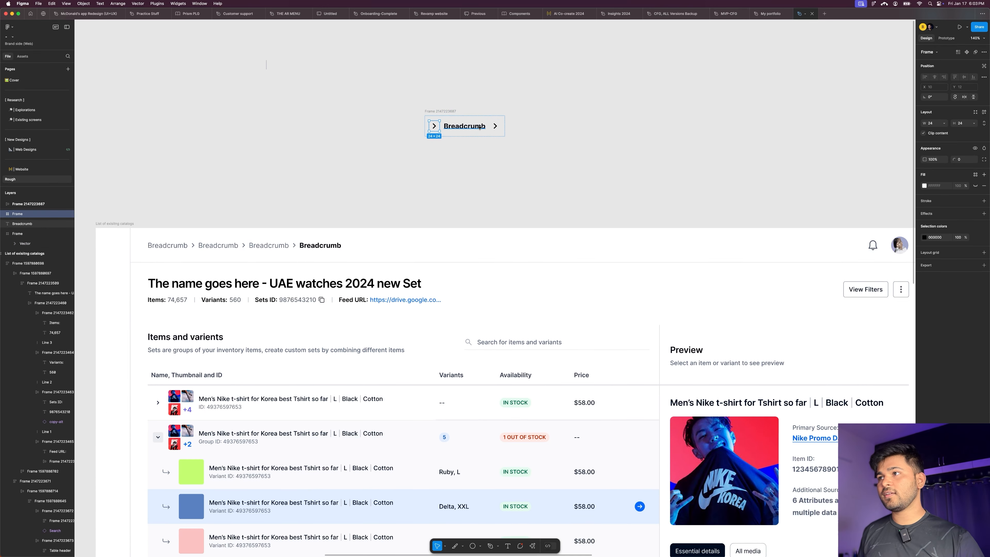
key("super+d")
key("super+d")
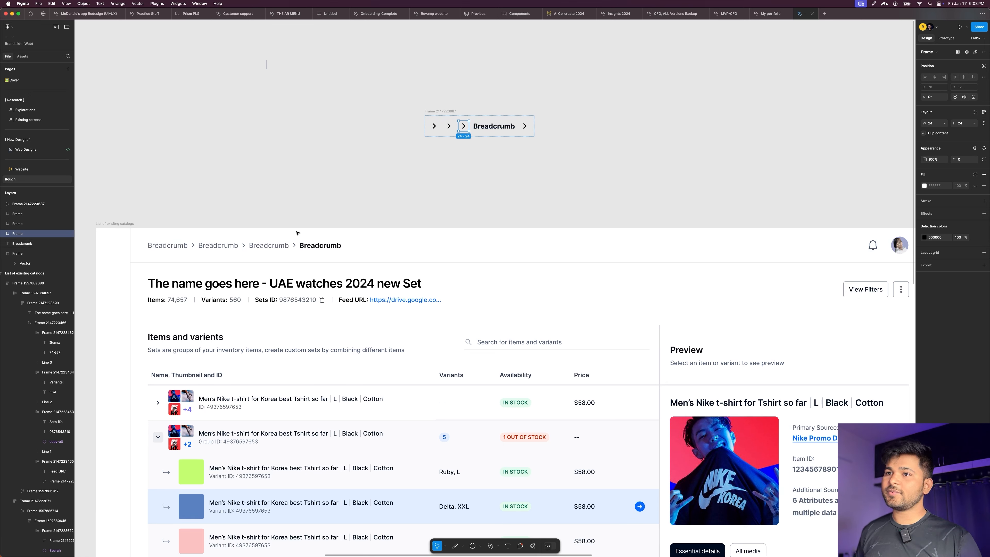
Step: Duplicate the Breadcrumb text three times and reorder the copies so that each text is followed by an arrow icon
left_click(488, 129)
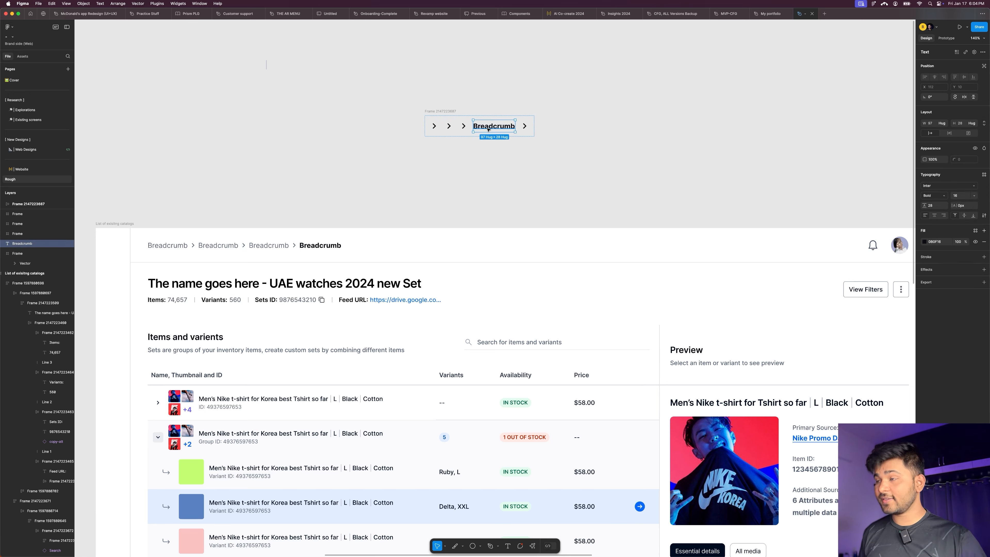
key("super+d")
key("Left")
key("Left")
key("super+d")
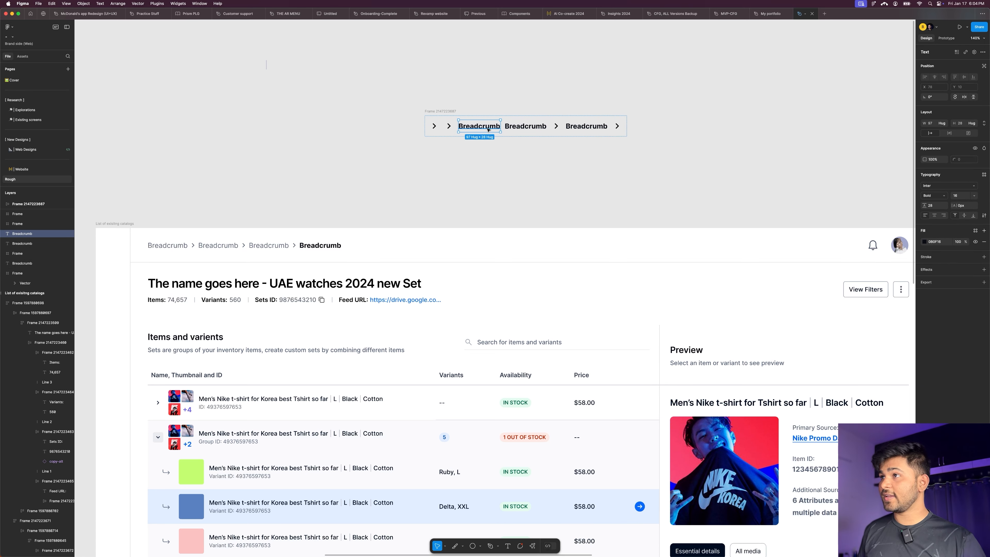
key("Left")
key("Left")
key("Left")
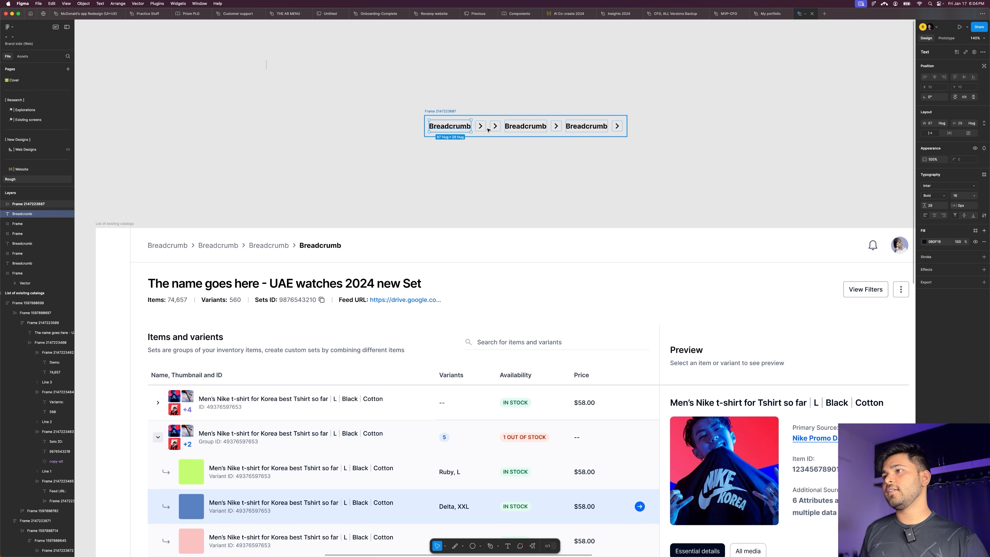
key("super+d")
key("Right")
key("Left")
key("Left")
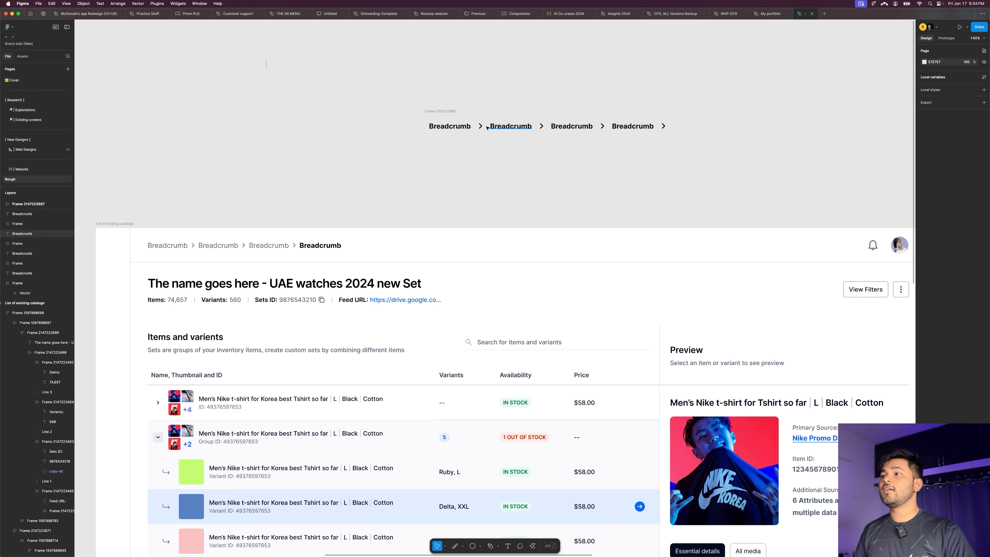
Step: Set the font weight of the first three Breadcrumb texts to Medium
left_click(506, 128, "shift")
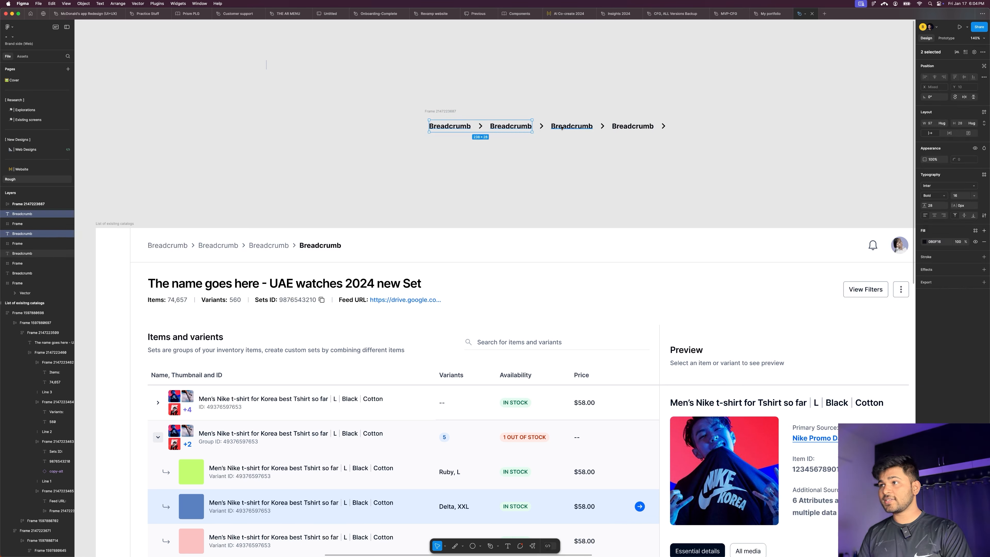
left_click(569, 128, "shift")
left_click(930, 196)
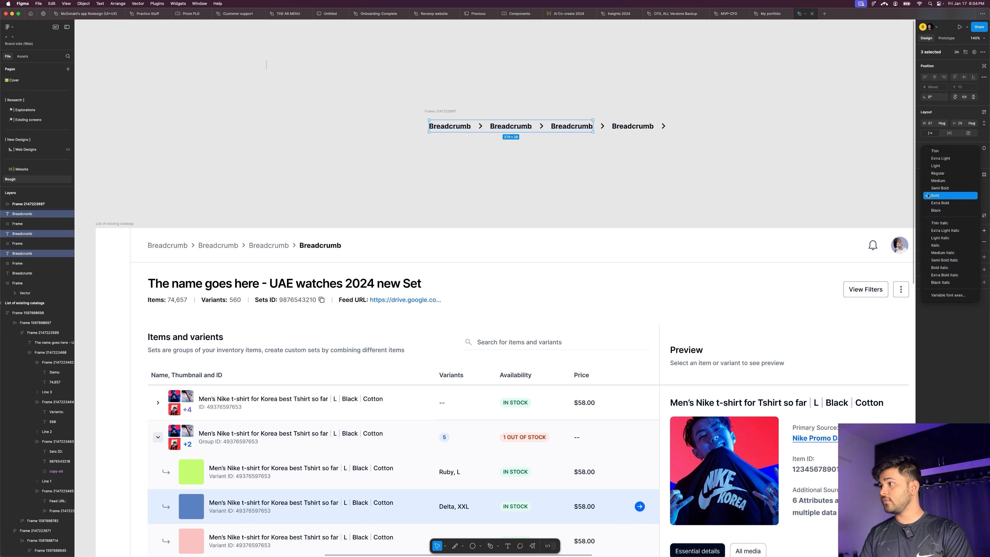
left_click(936, 181)
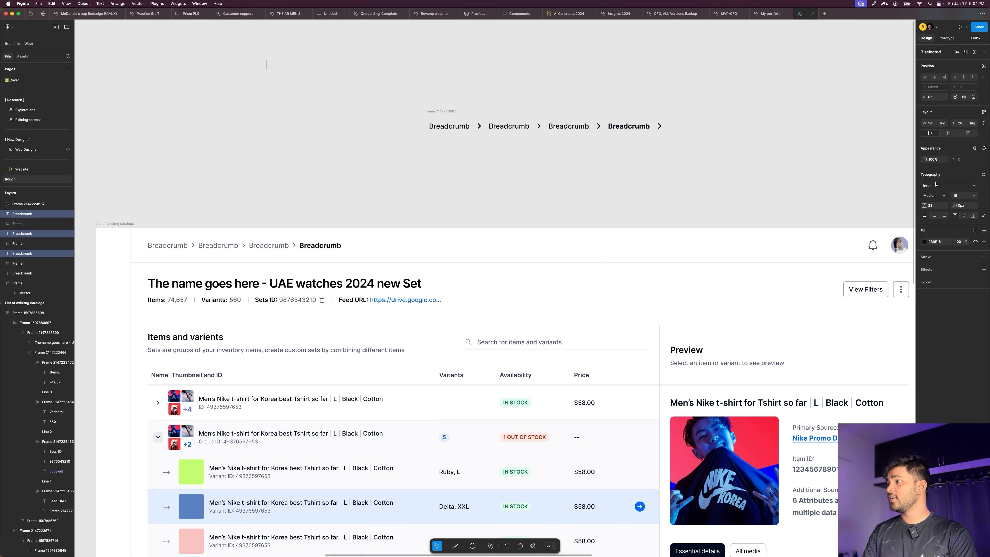
Step: Apply the Secondary content color style from the Brand side design system to the first three Breadcrumb texts
left_click(974, 230)
type("se")
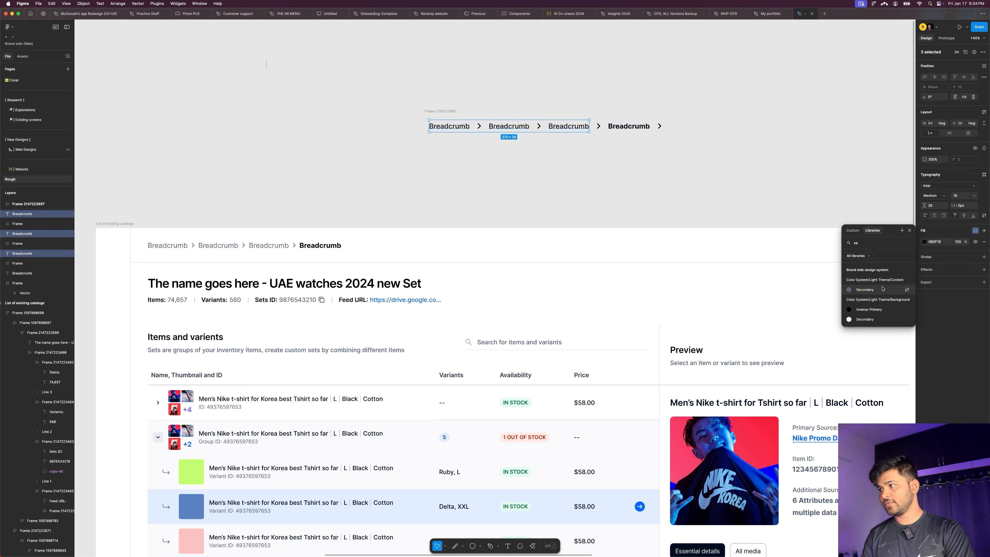
left_click(865, 289)
left_click(745, 148)
Step: Detach the shared fill color style from the first Breadcrumb text in the recreated row
scroll(416, 81, "right", 3)
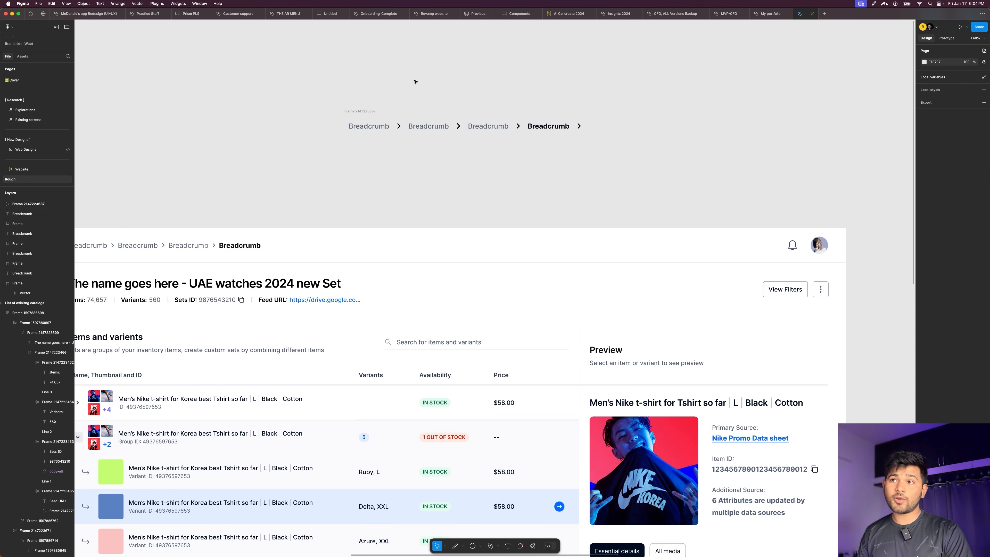
scroll(420, 124, "up", 3)
left_click(351, 127)
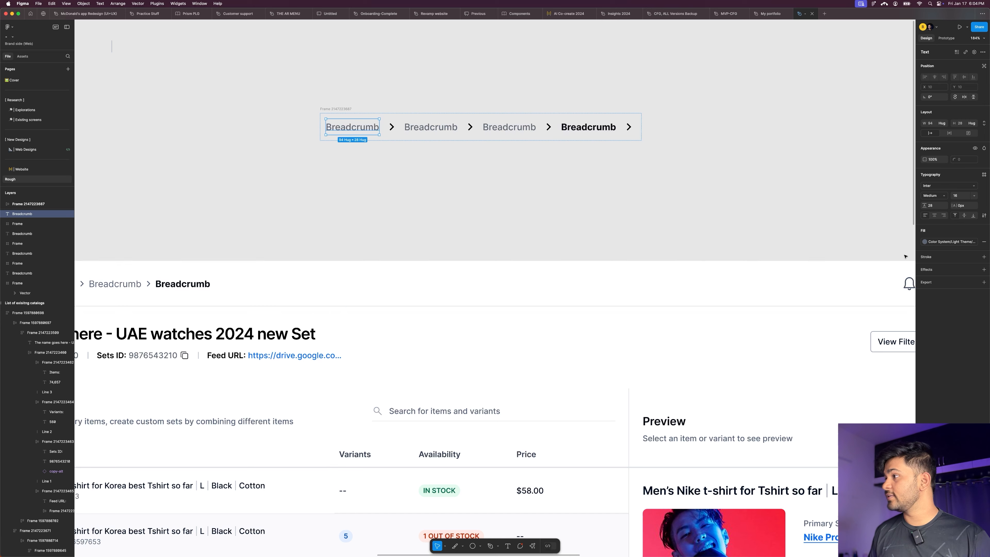
left_click(974, 242)
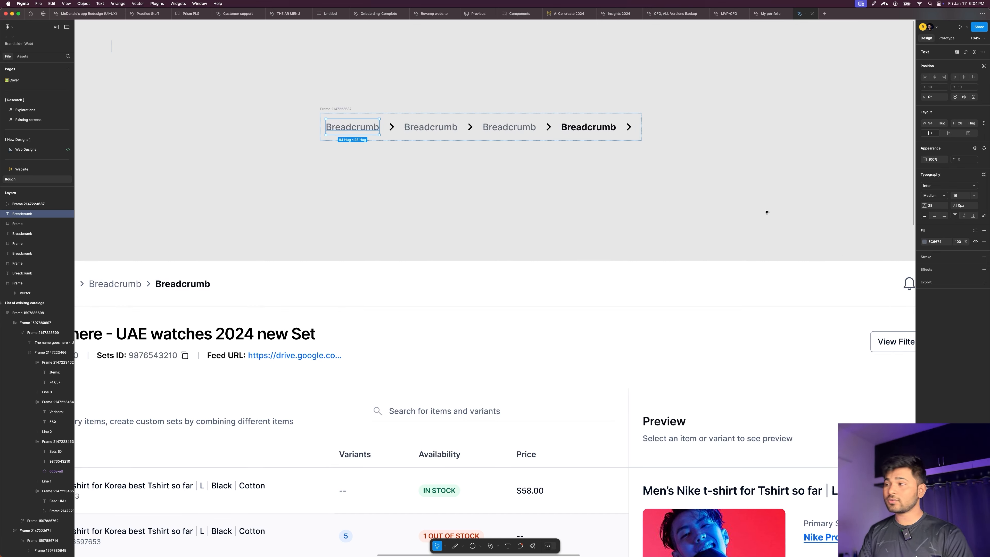
left_click(975, 230)
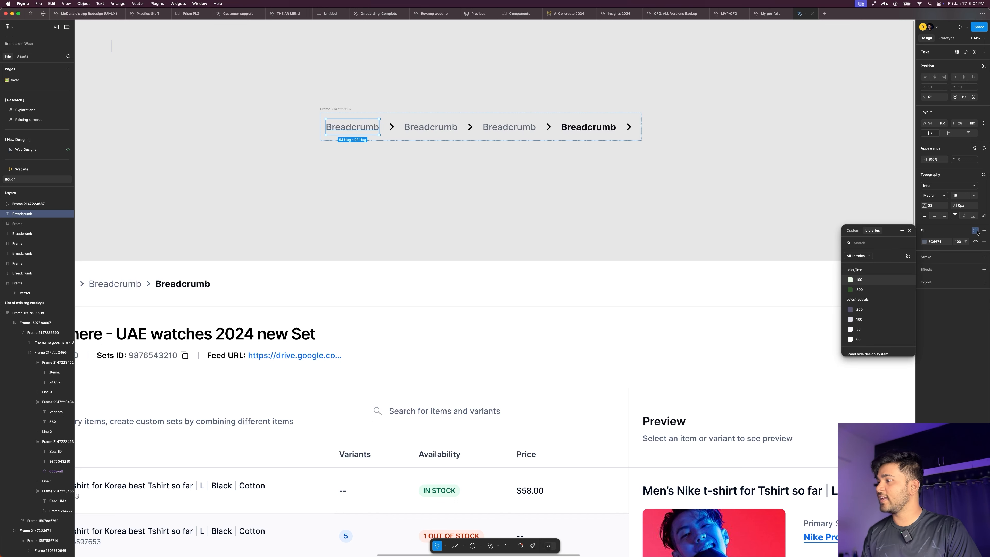
left_click(902, 230)
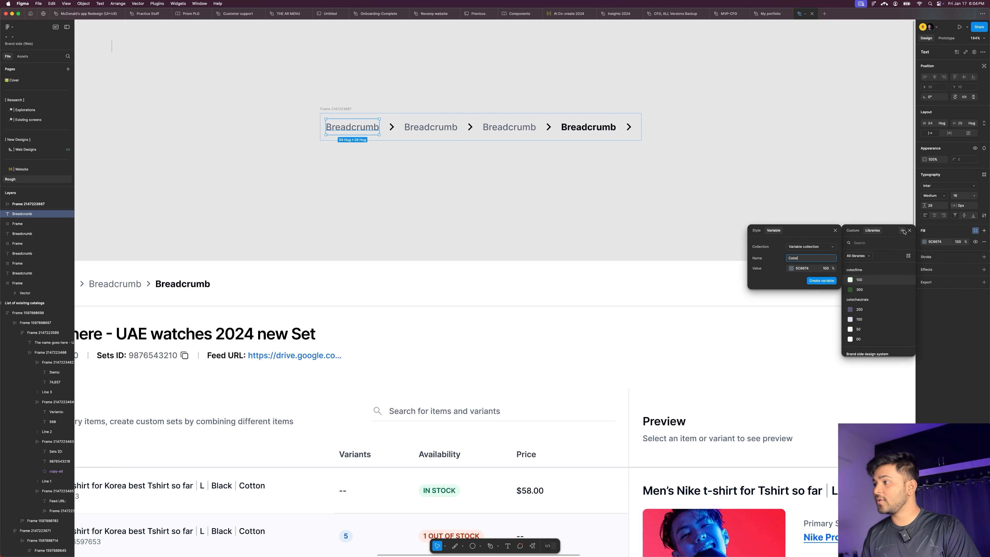
double_click(794, 258)
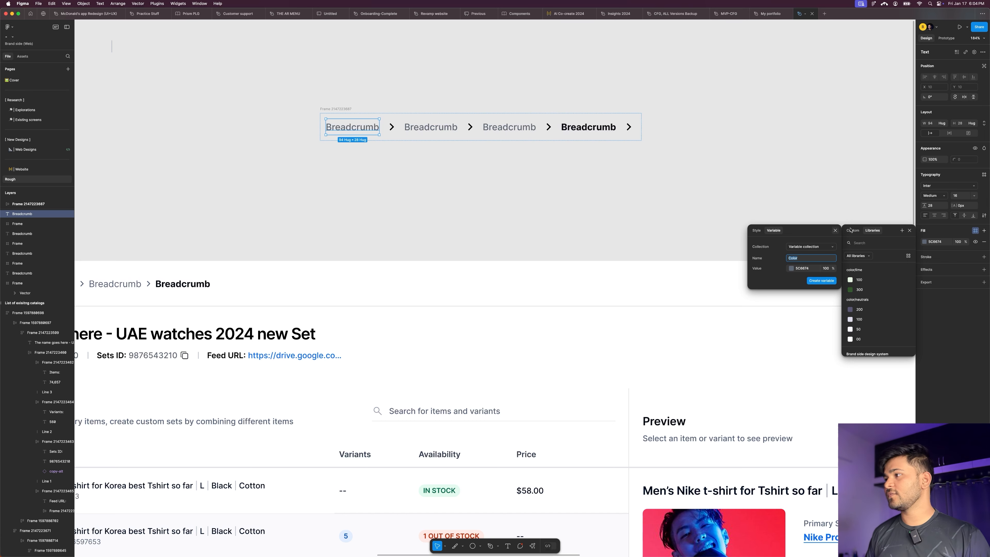
left_click(741, 180)
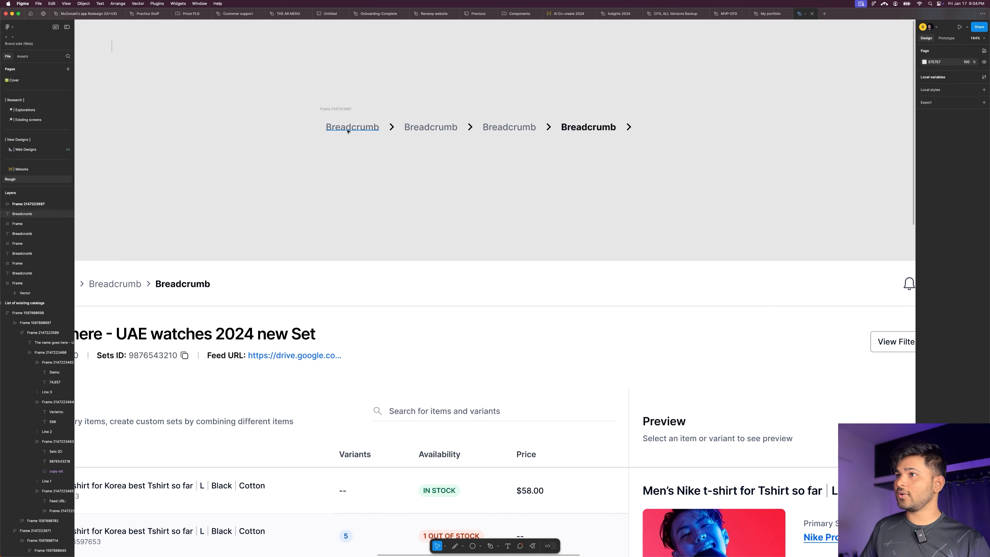
Step: Delete the trailing arrow icon after the last, bold Breadcrumb text in the recreated row
scroll(336, 157, "down", 5)
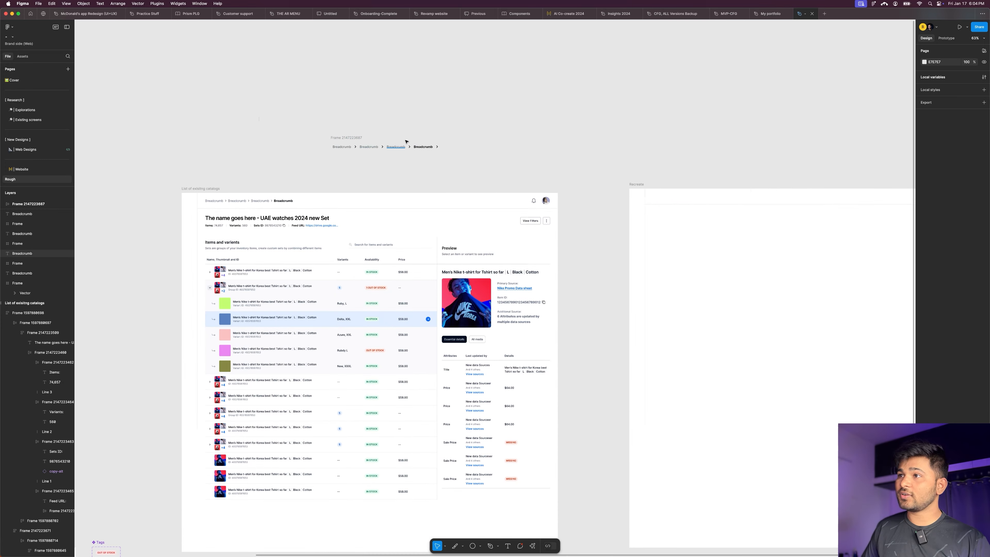
scroll(404, 139, "up", 4)
left_click(465, 154)
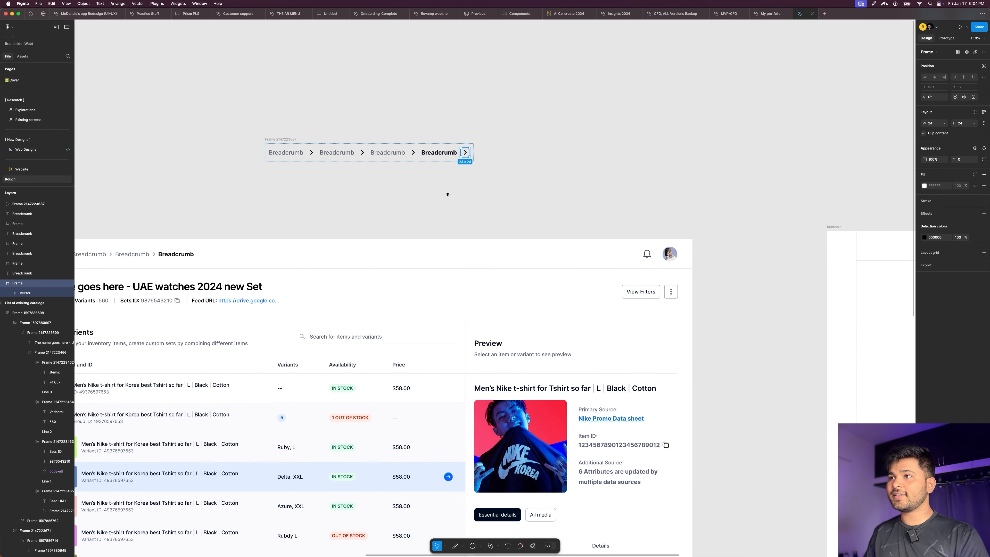
left_click(258, 183)
Step: Move the breadcrumb frame into the empty header bar of the Recreate screen
scroll(258, 183, "down", 5)
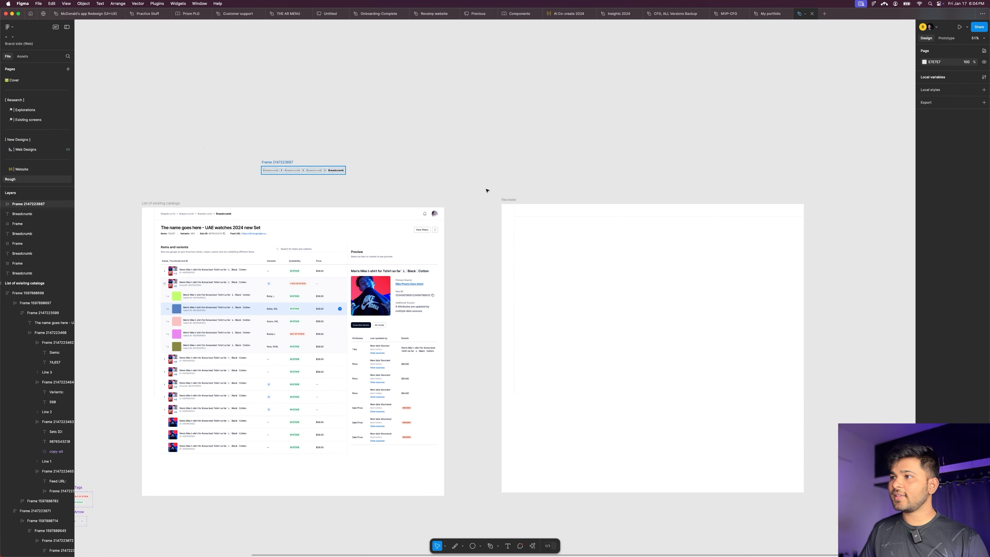
left_click_drag(278, 165, 543, 204)
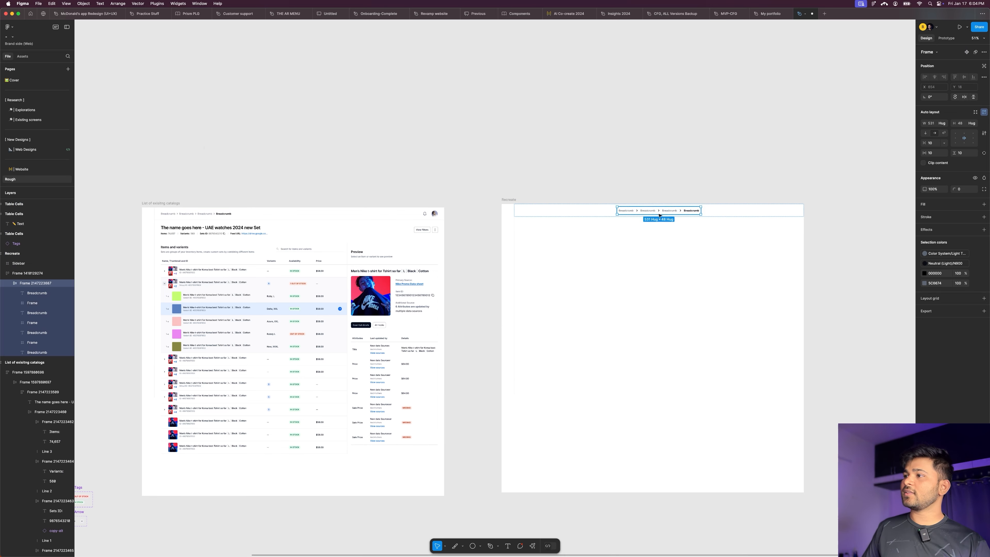
left_click(724, 212)
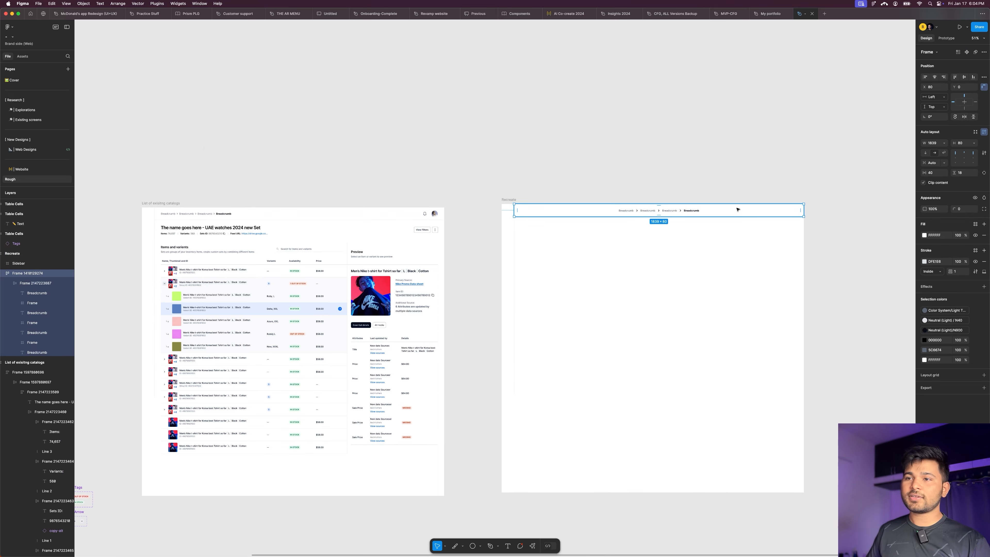
left_click(347, 155)
Step: Draw a 40 × 40 frame on the canvas between the existing catalog screen and the Recreate screen
scroll(436, 213, "up", 10)
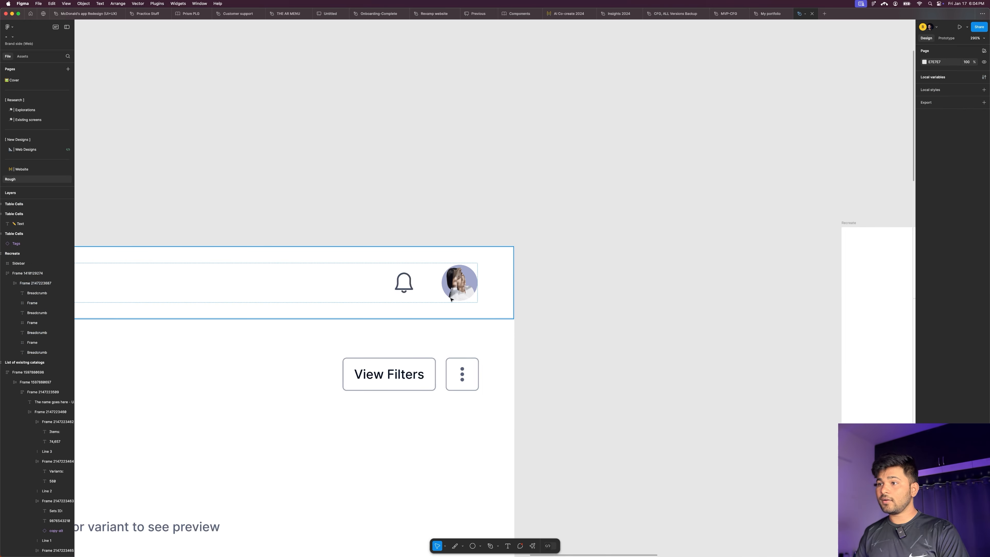
double_click(409, 284)
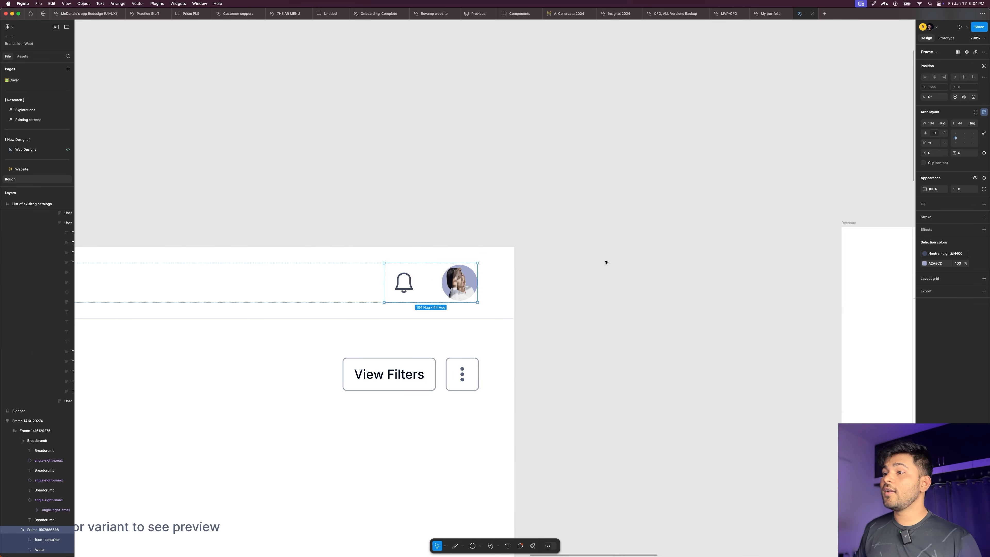
scroll(583, 261, "right", 2)
key("f")
left_click_drag(561, 251, 598, 288)
left_click(406, 286)
left_click_drag(405, 285, 406, 289)
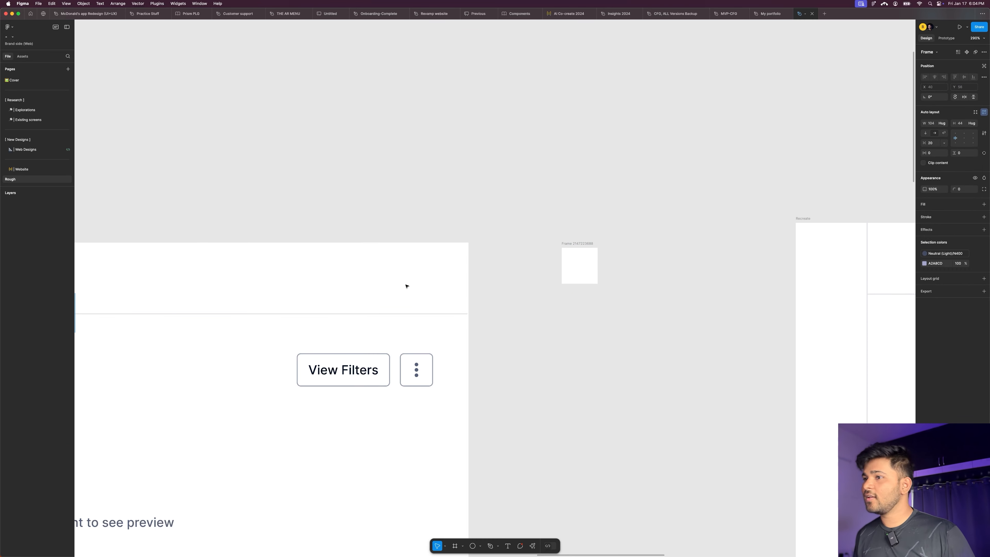
scroll(516, 246, "down", 3)
key("ctrl+z")
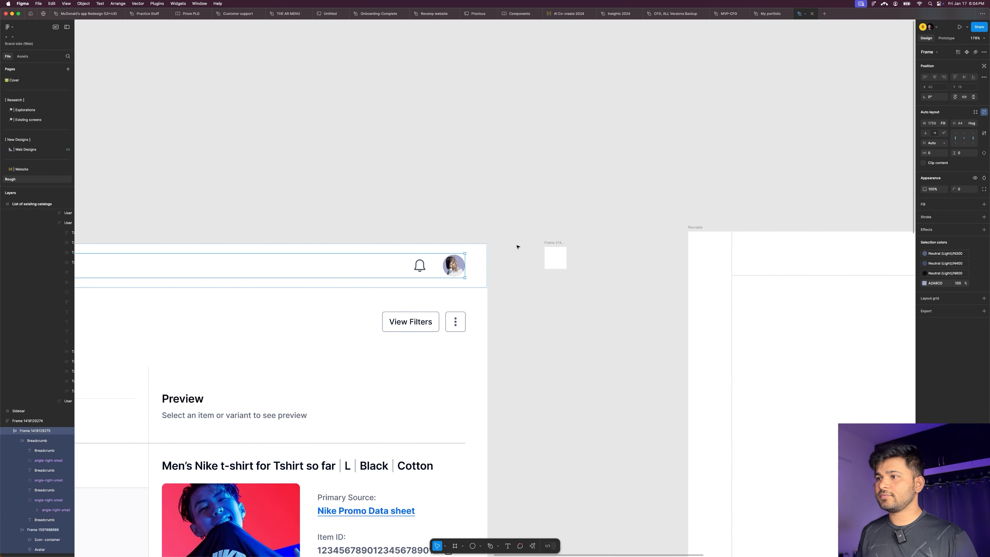
Step: Compare the small white frame with the header's avatar and set the frame's corner radius to 500
left_click(456, 268)
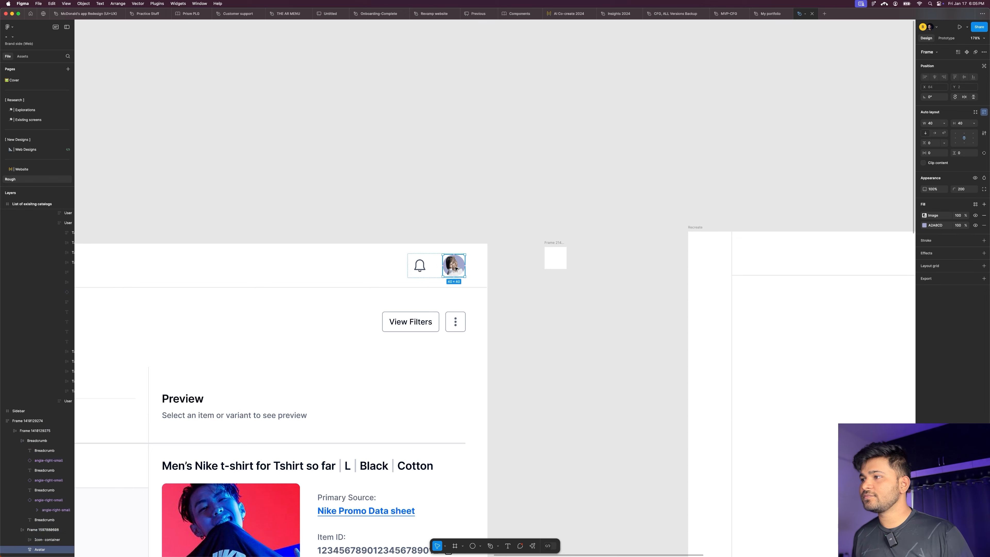
left_click(555, 255)
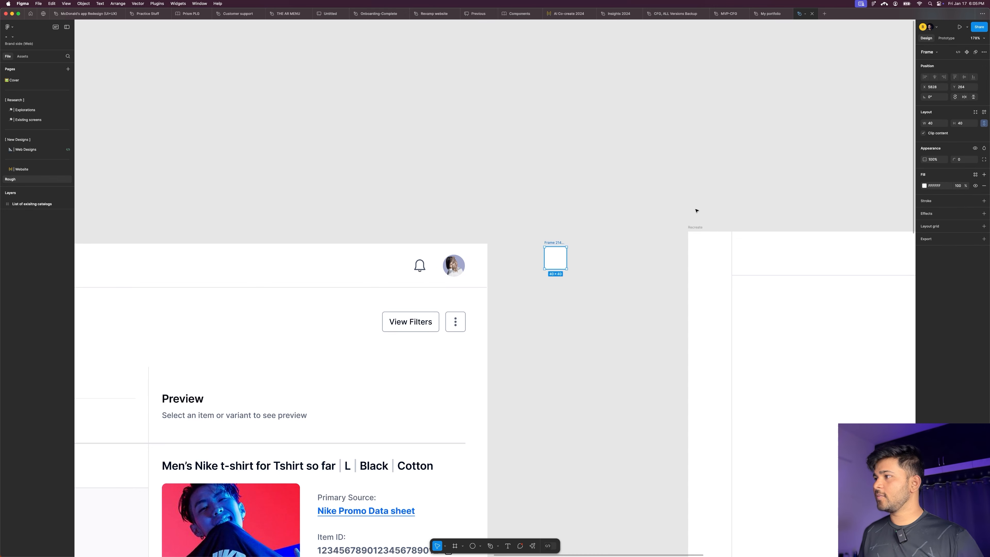
left_click(965, 161)
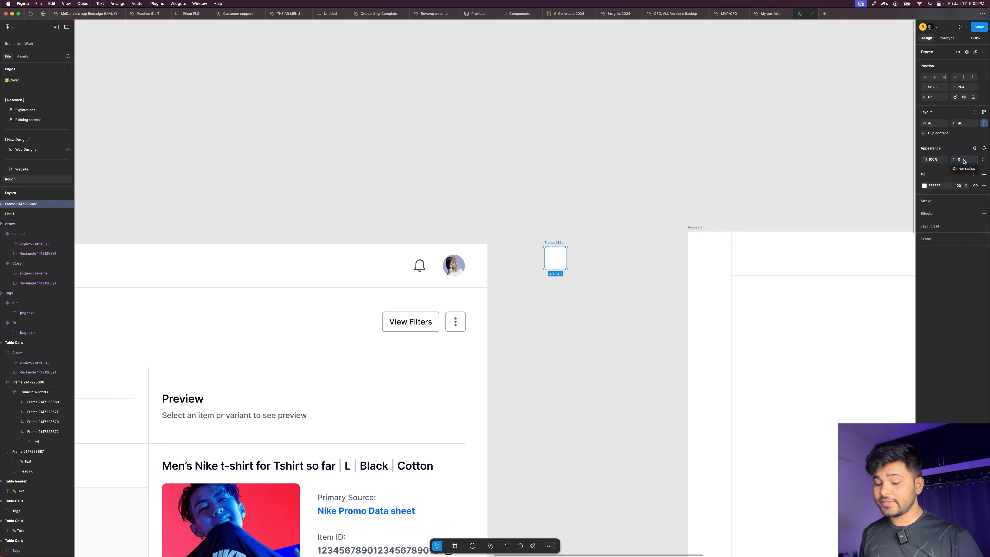
type("500")
key("Return")
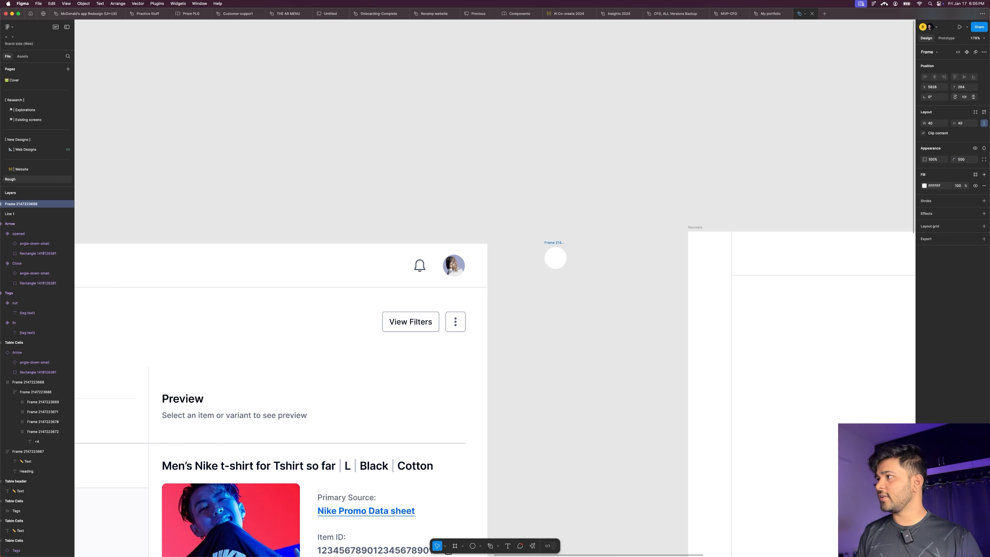
left_click(663, 173)
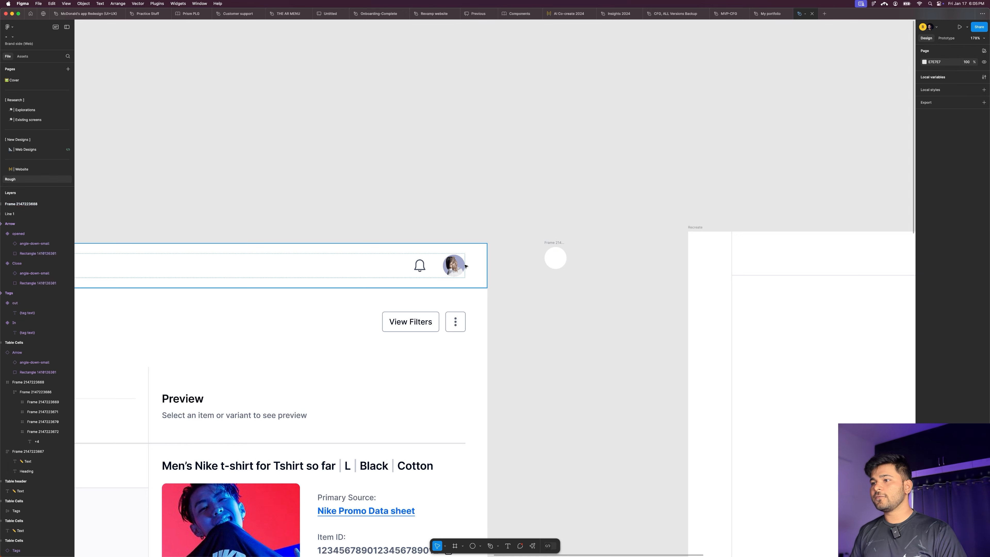
scroll(511, 238, "down", 1)
left_click(554, 257)
key("super+v")
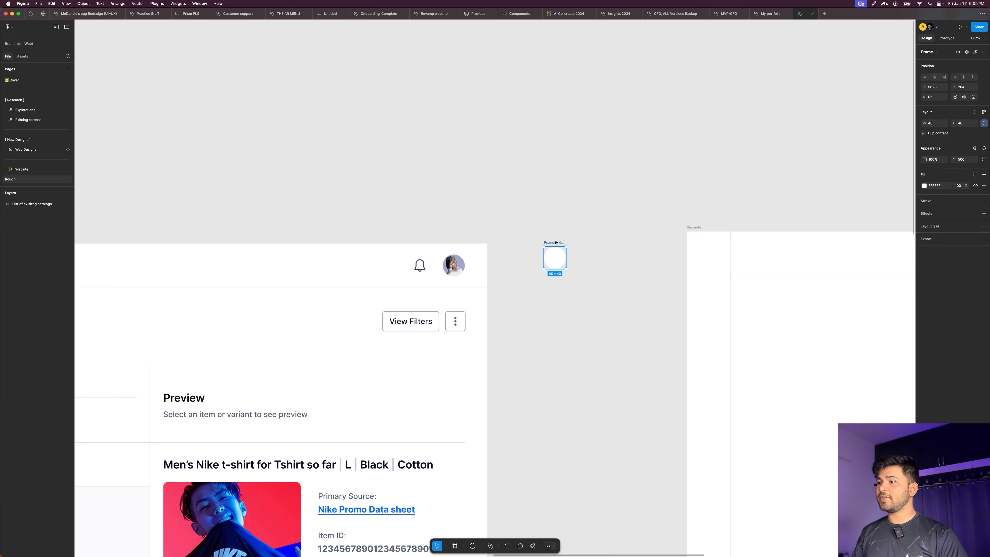
scroll(568, 253, "up", 5)
key("super+z")
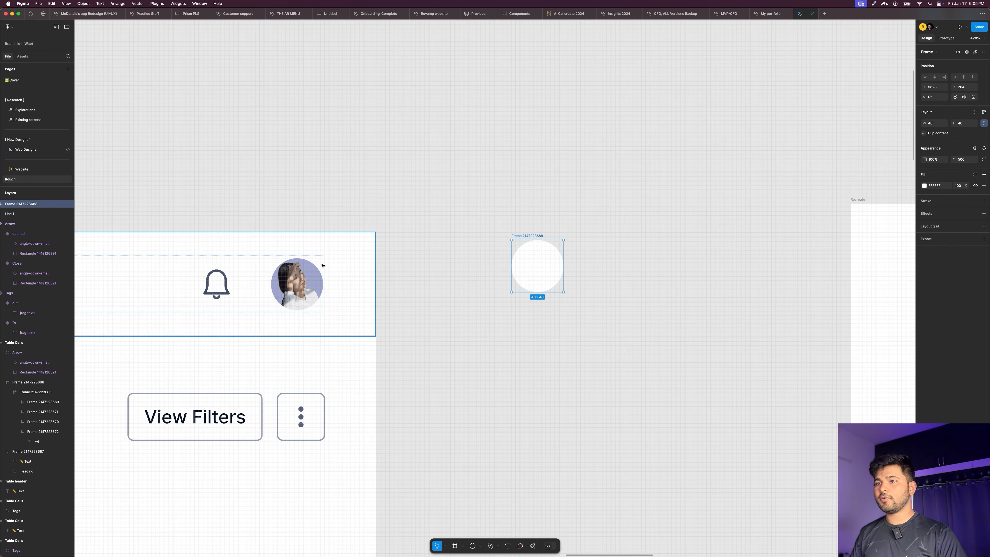
Step: Copy the avatar from the existing screen's header and paste it into the circular frame
left_click(297, 283, "super")
key("super+c")
left_click(543, 242)
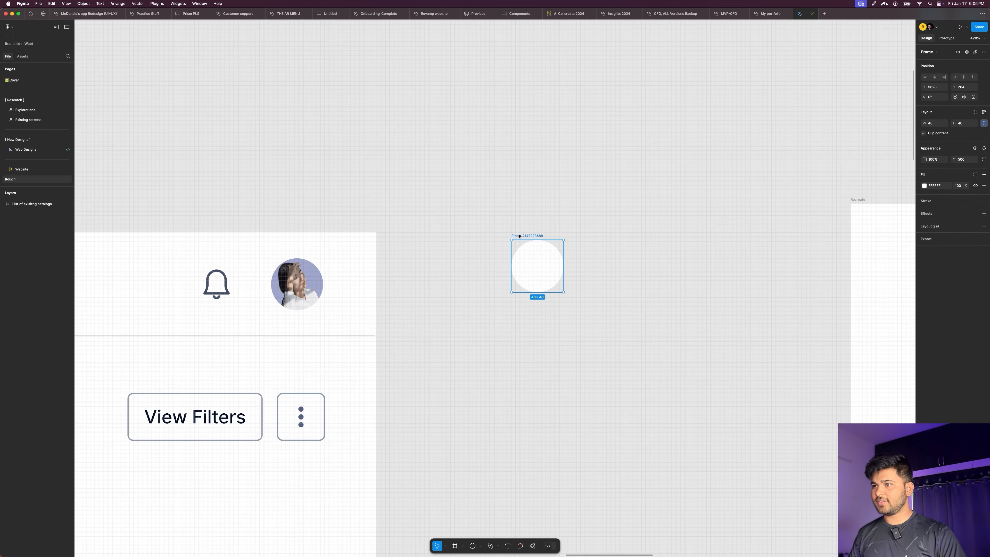
key("super+v")
left_click_drag(543, 241, 550, 236)
left_click(611, 218)
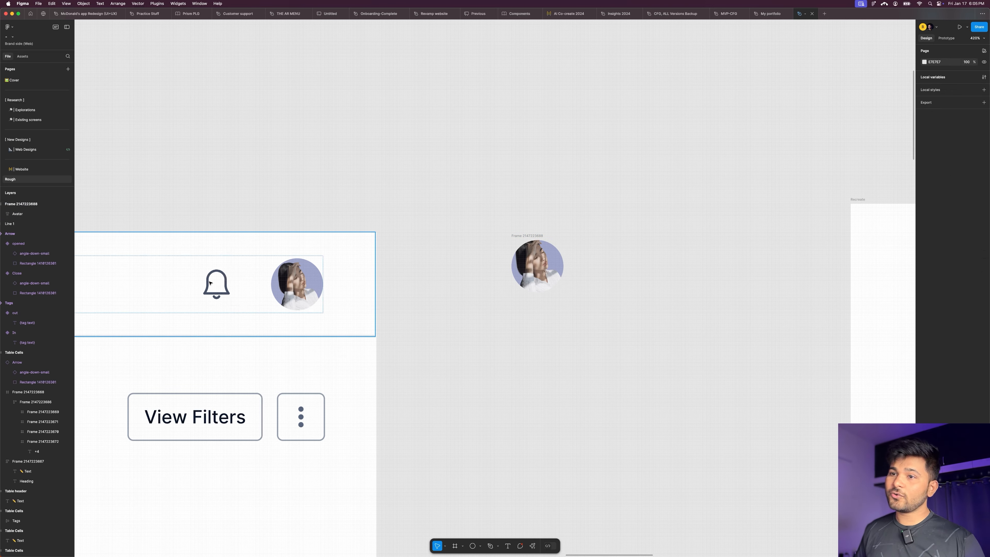
Step: Place a copy of the bell icon container before the circular avatar frame and wrap both in a left-centre aligned horizontal auto layout
left_click(210, 282)
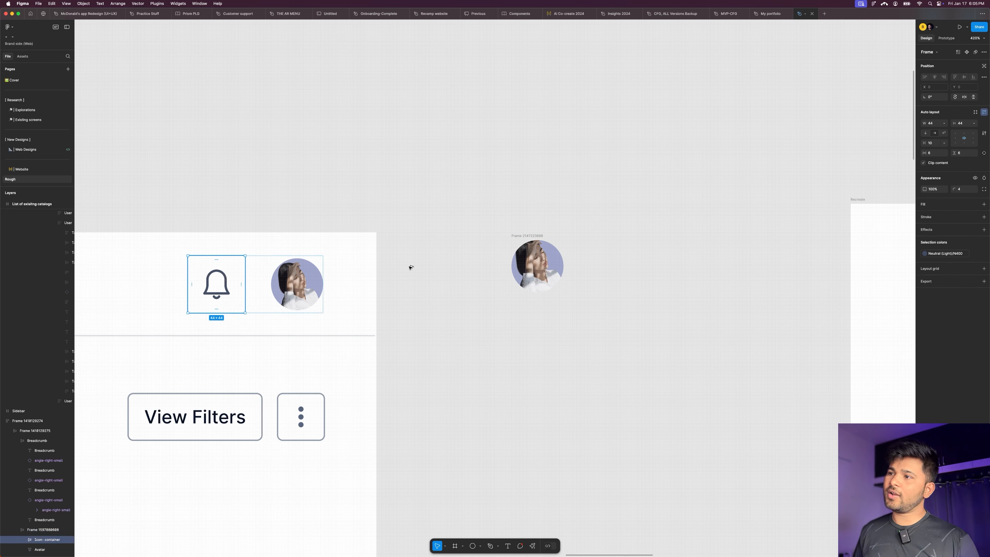
left_click_drag(410, 267, 464, 268)
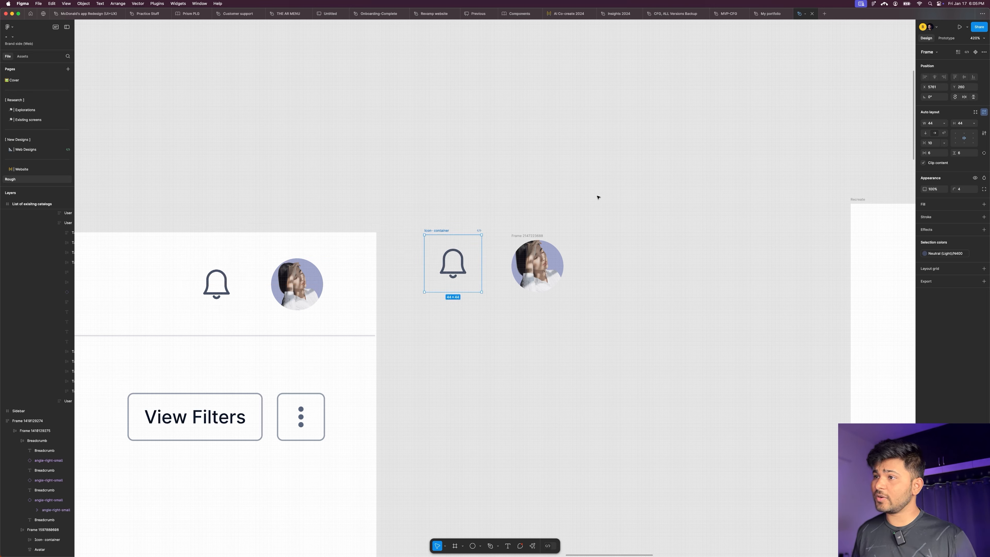
left_click_drag(597, 196, 415, 318)
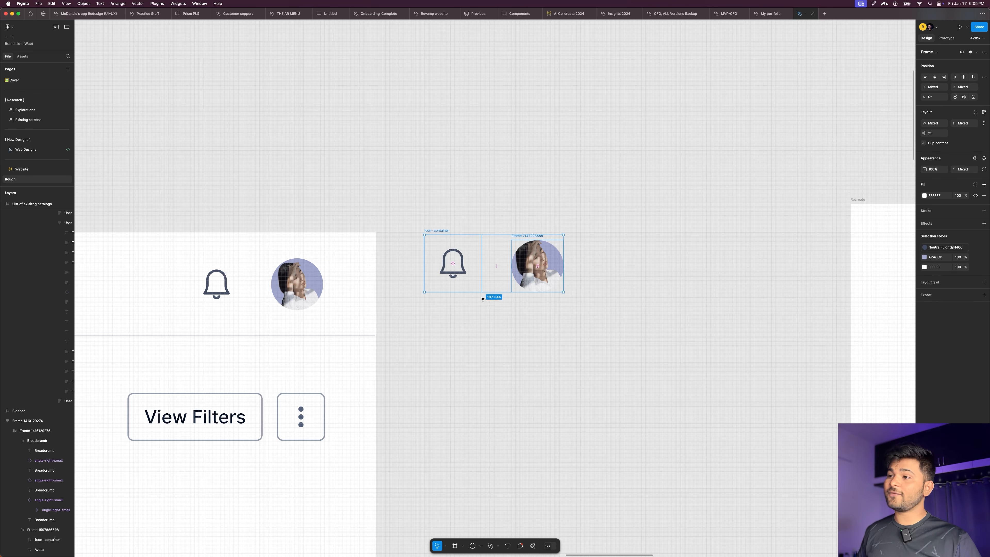
key("shift+a")
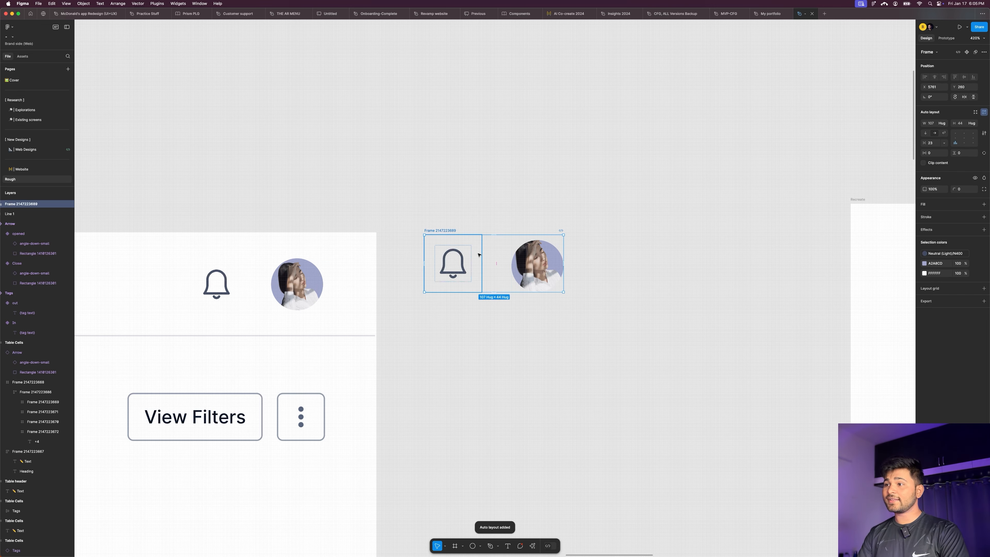
left_click(955, 137)
Step: Move the bell and avatar frame into the Recreate screen's header bar after the breadcrumb row
scroll(436, 220, "down", 3)
scroll(437, 220, "down", 8)
scroll(389, 218, "right", 3)
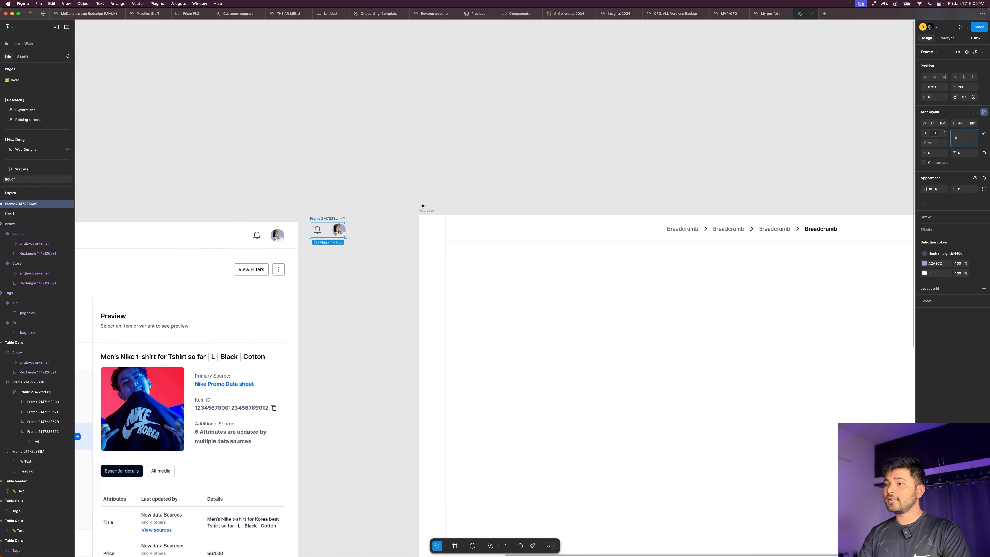
left_click_drag(316, 214, 728, 220)
left_click(728, 221)
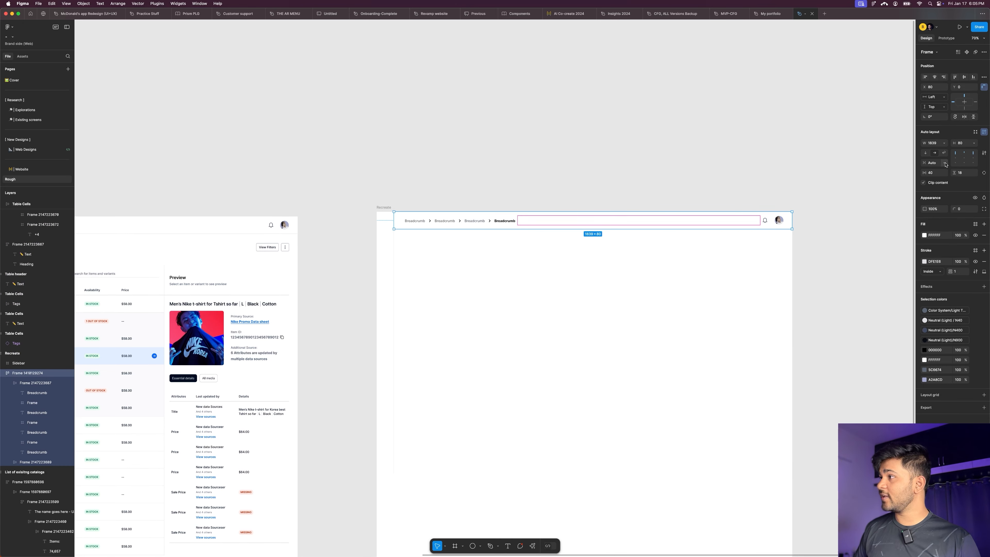
Step: Try a fixed gap of 10 between the header bar's items and restore the Auto spacing
left_click(941, 162)
left_click(940, 155)
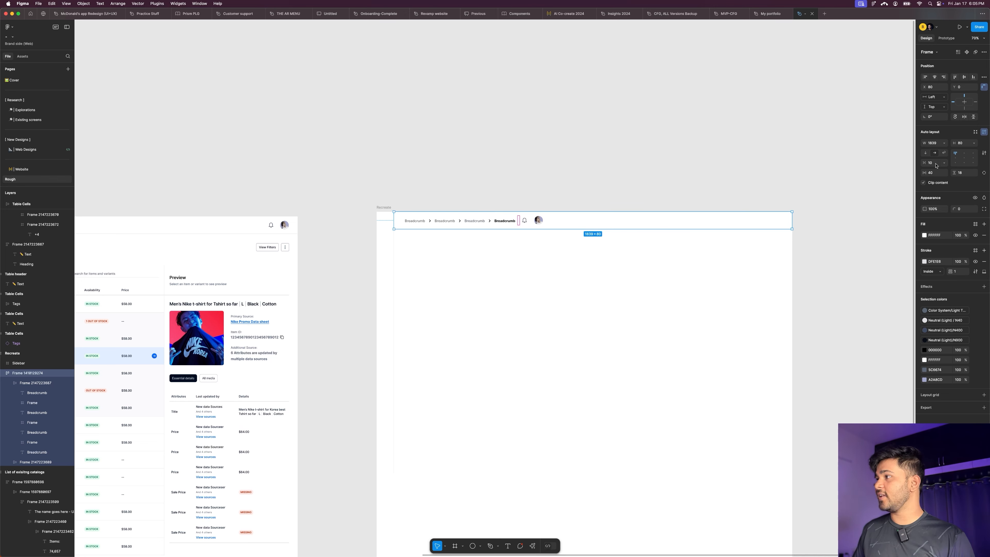
left_click(944, 163)
left_click(942, 169)
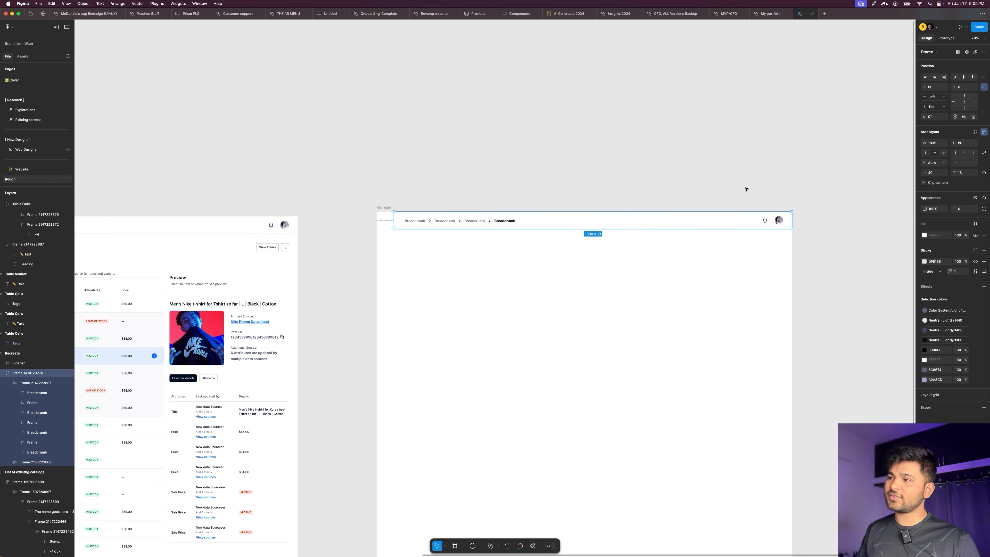
left_click(746, 189)
scroll(634, 155, "down", 5)
scroll(548, 165, "up", 3)
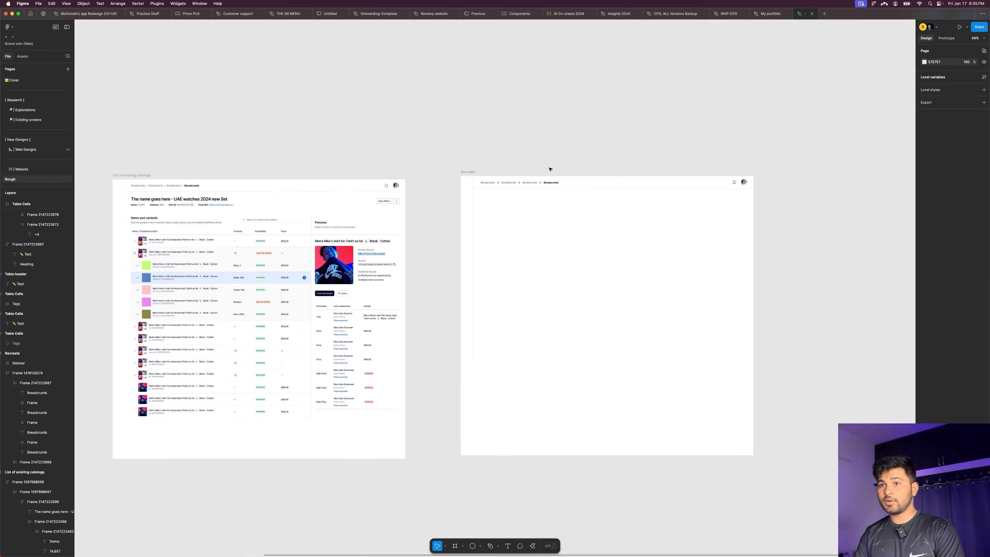
scroll(186, 172, "up", 5)
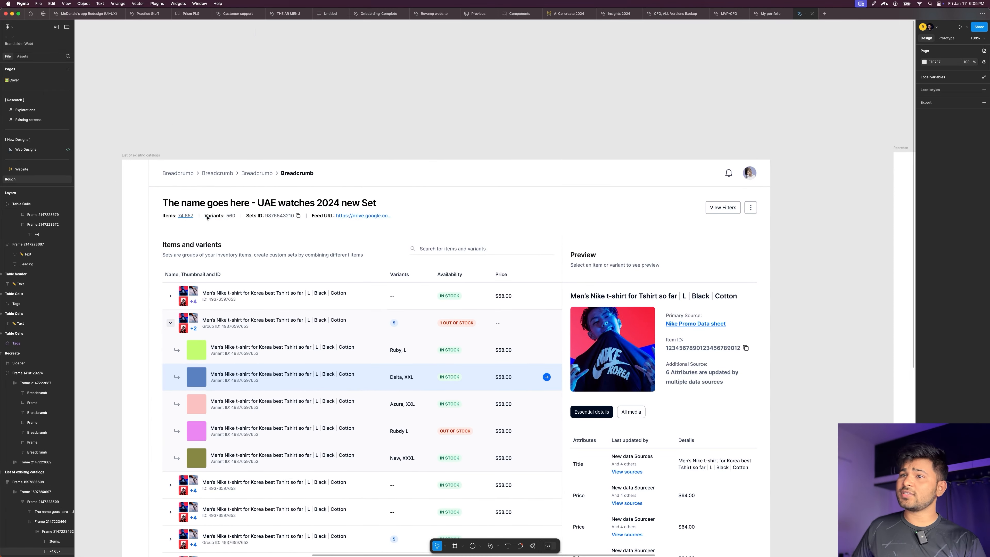
Step: Place a copy of the existing screen's title text on the empty canvas above that screen
scroll(359, 219, "down", 5)
scroll(347, 189, "up", 3)
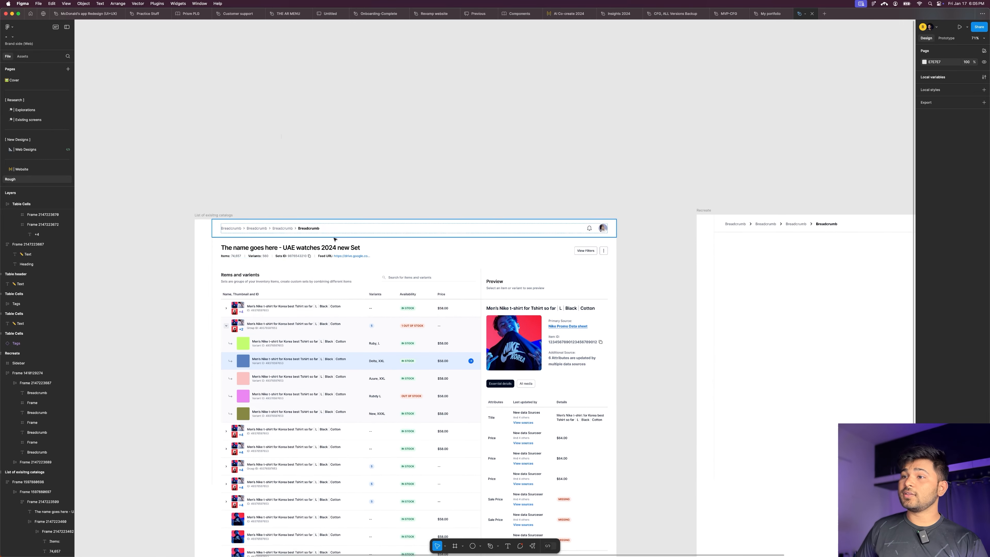
scroll(323, 247, "up", 2)
left_click(290, 249)
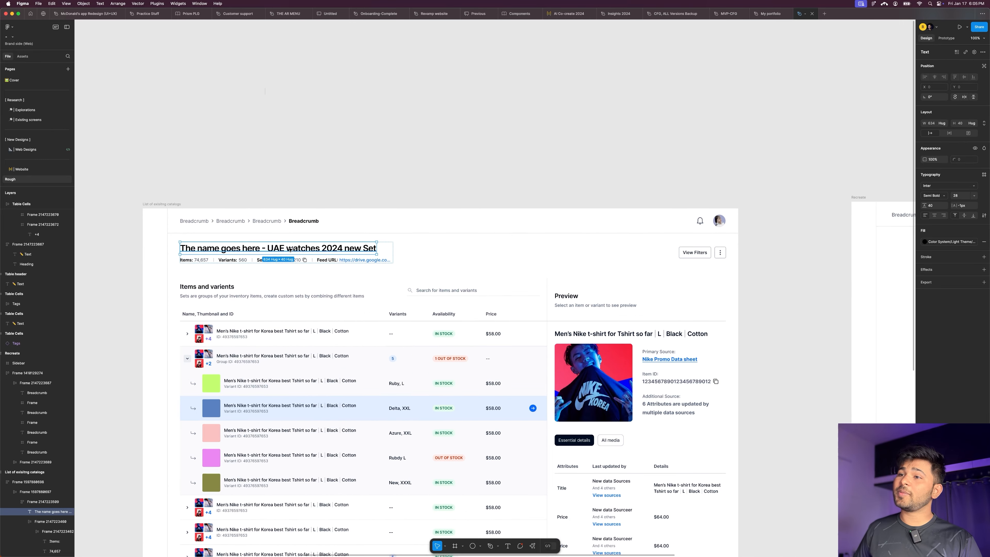
left_click_drag(493, 69, 493, 78)
left_click(455, 149)
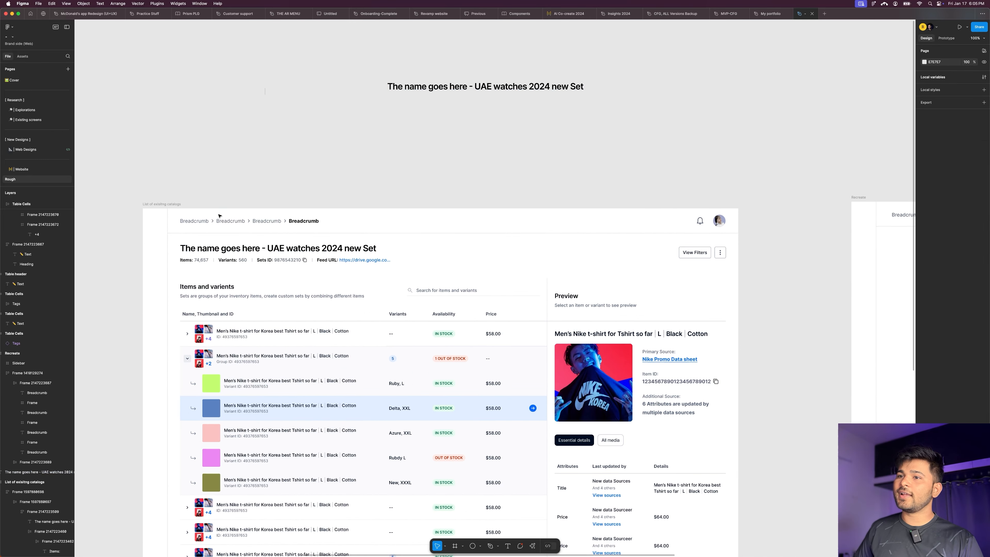
Step: Add a text layer reading "Items" on the canvas below the copied title
scroll(199, 250, "up", 3)
scroll(353, 234, "up", 5)
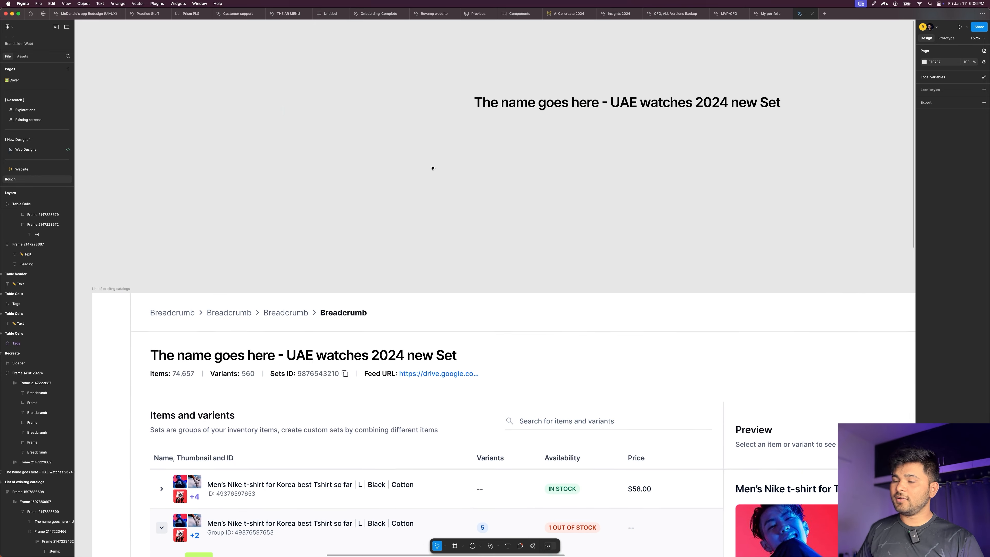
key("t")
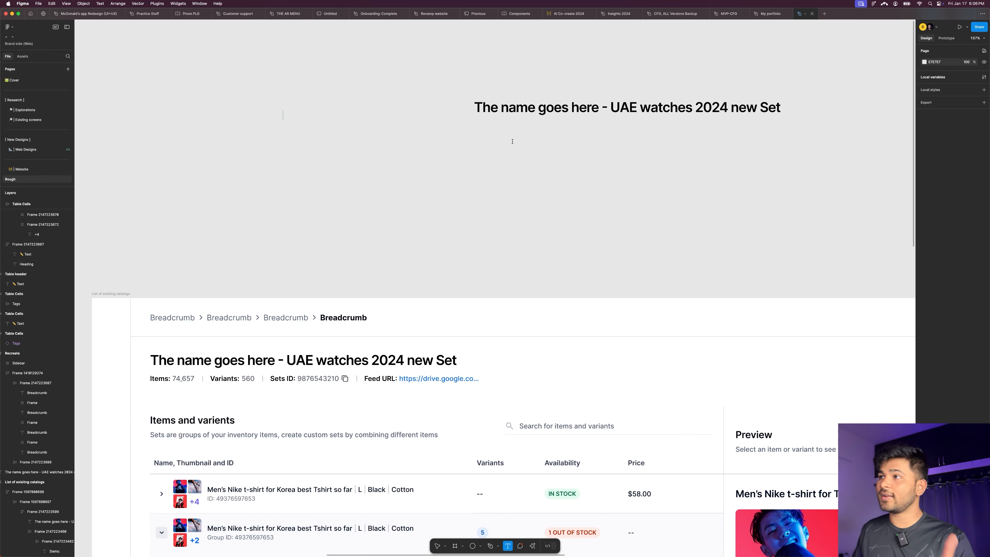
left_click(512, 141)
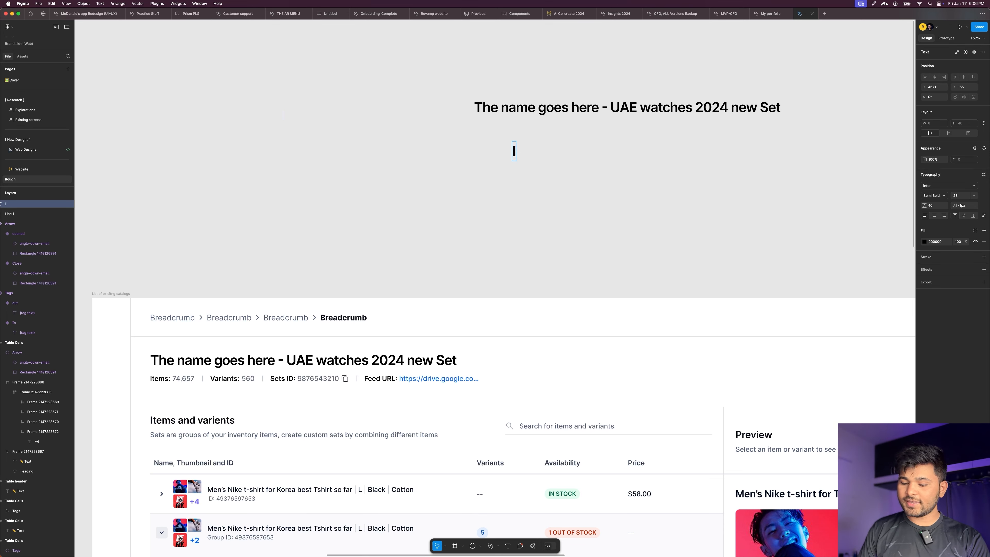
type("Items")
key("Escape")
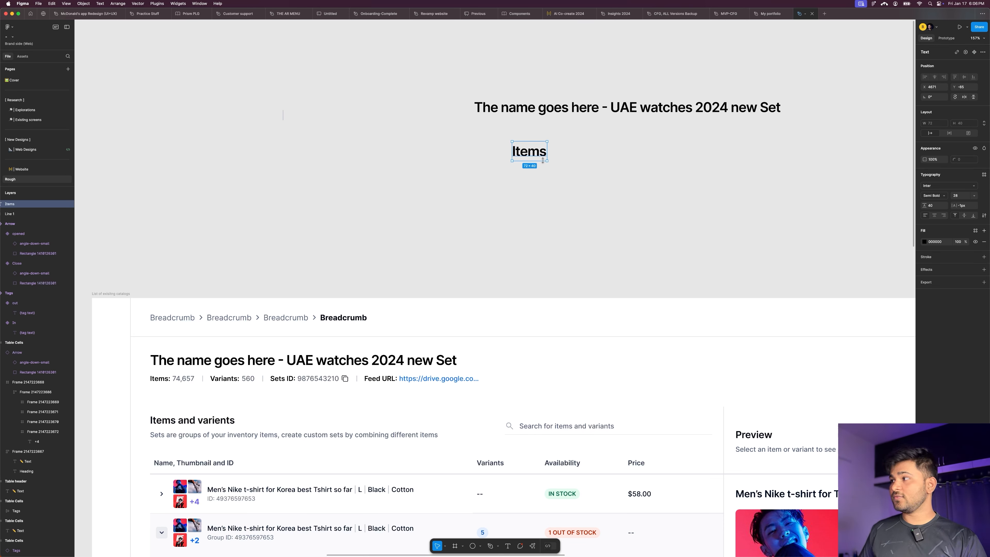
Step: Set the Items text to font size 14, Auto line height and 0 letter spacing
left_click(961, 196)
type("14")
key("Return")
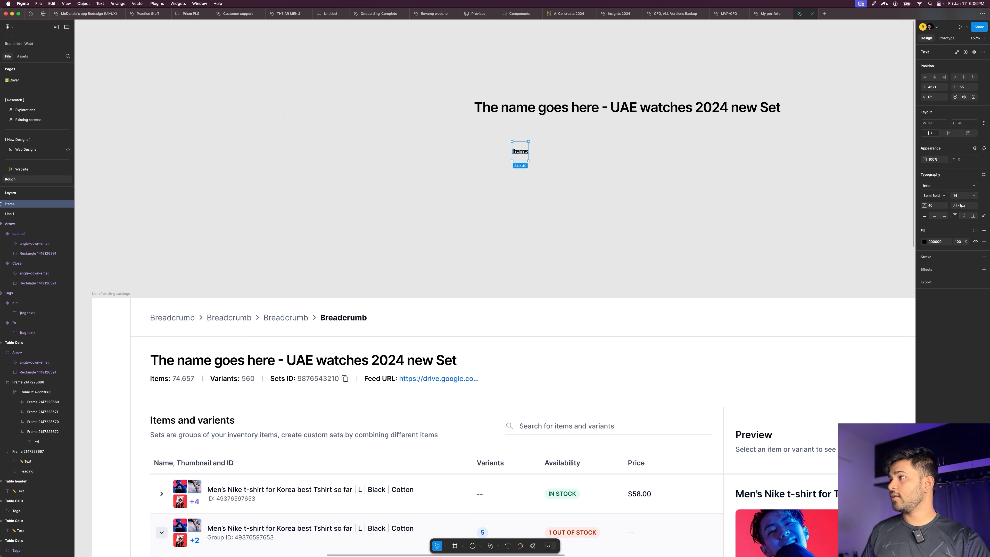
left_click(931, 206)
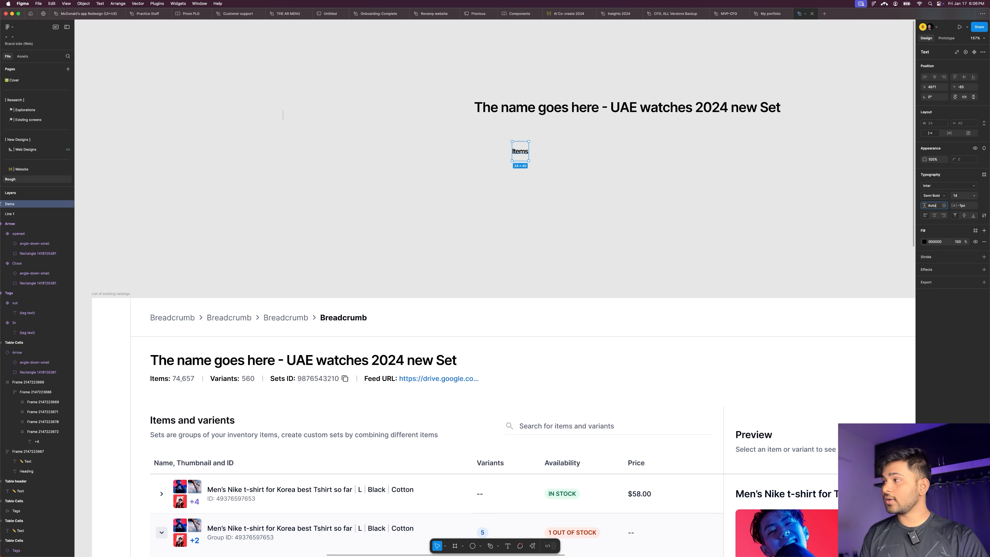
key("Return")
left_click(967, 206)
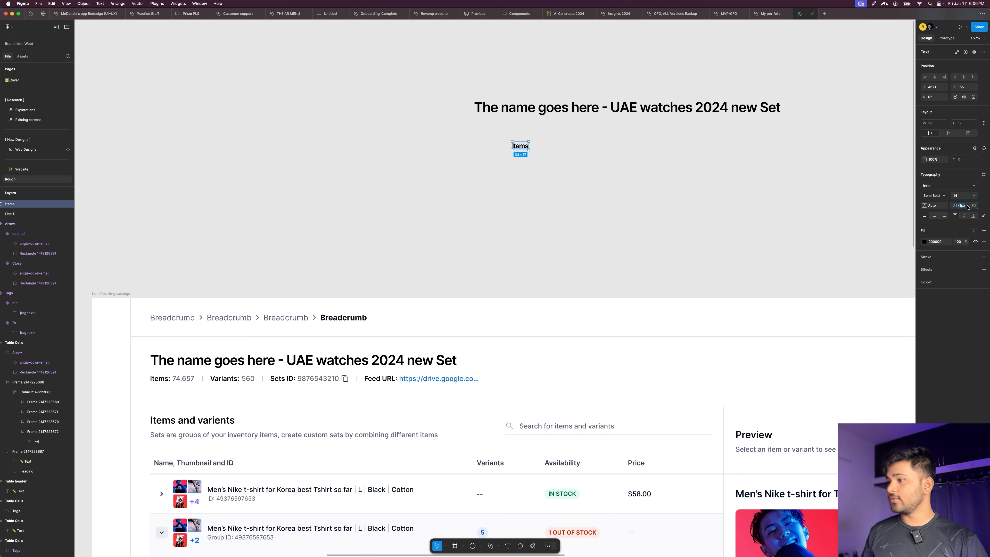
type("0")
key("Return")
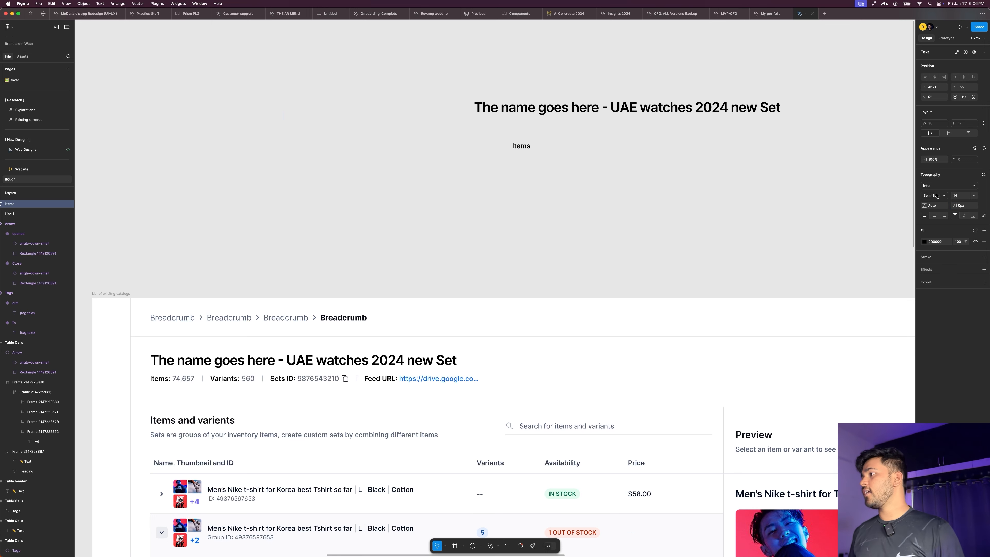
Step: Duplicate the Items text beside the original and give the copy Medium weight and the Light Theme/Content Secondary colour
key("super+d")
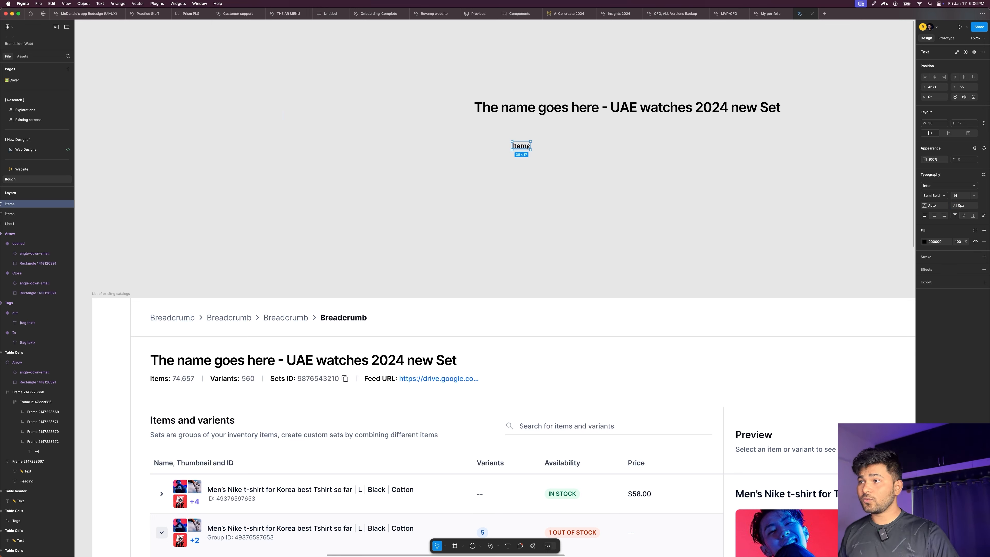
left_click_drag(522, 146, 543, 146)
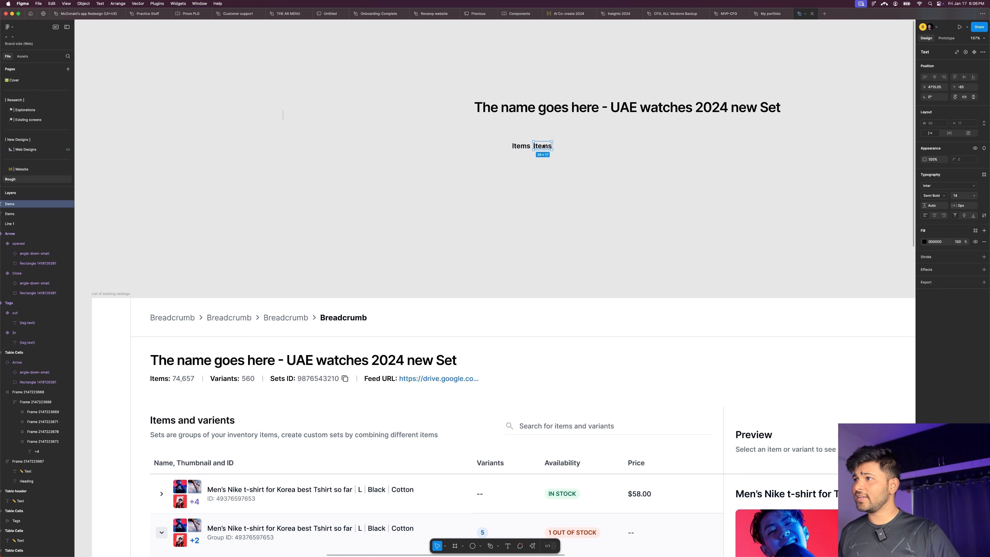
left_click(933, 195)
left_click(937, 188)
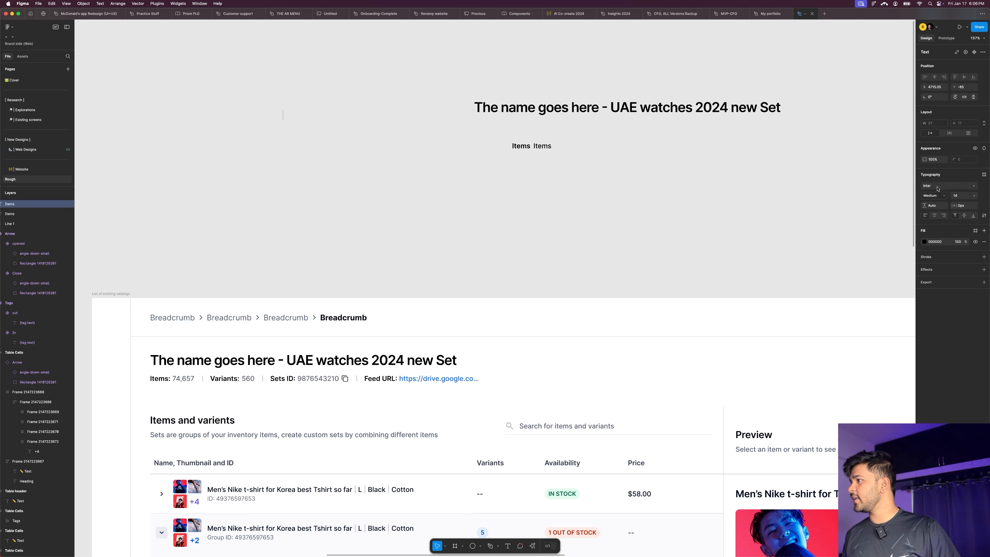
left_click(975, 230)
type("se")
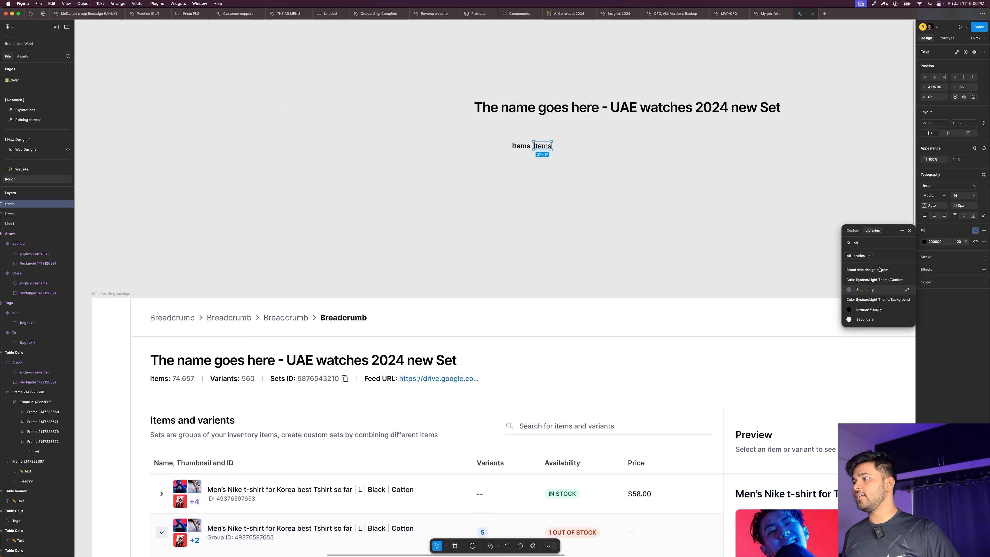
left_click(865, 289)
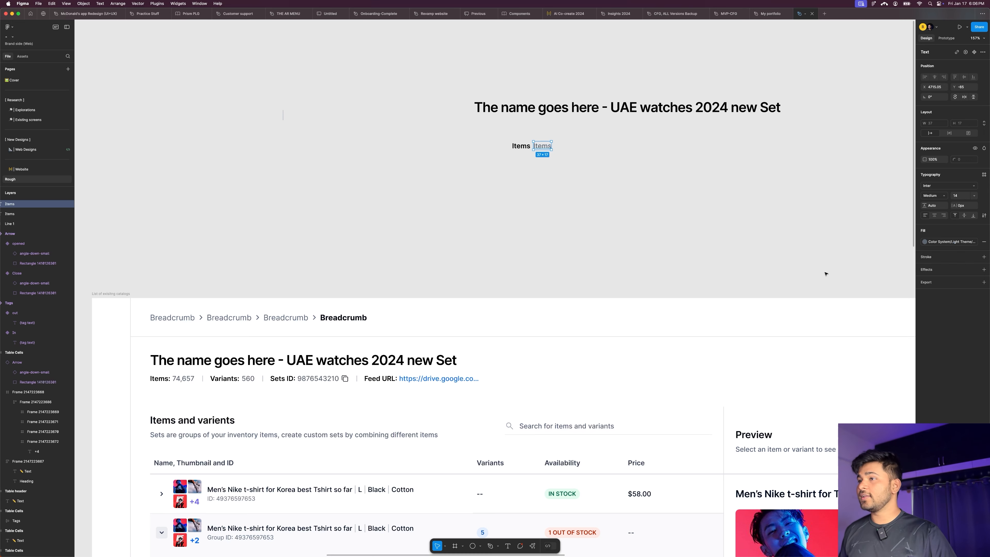
Step: Apply the Light Theme/Content Primary library colour to the original Items text
left_click(521, 146)
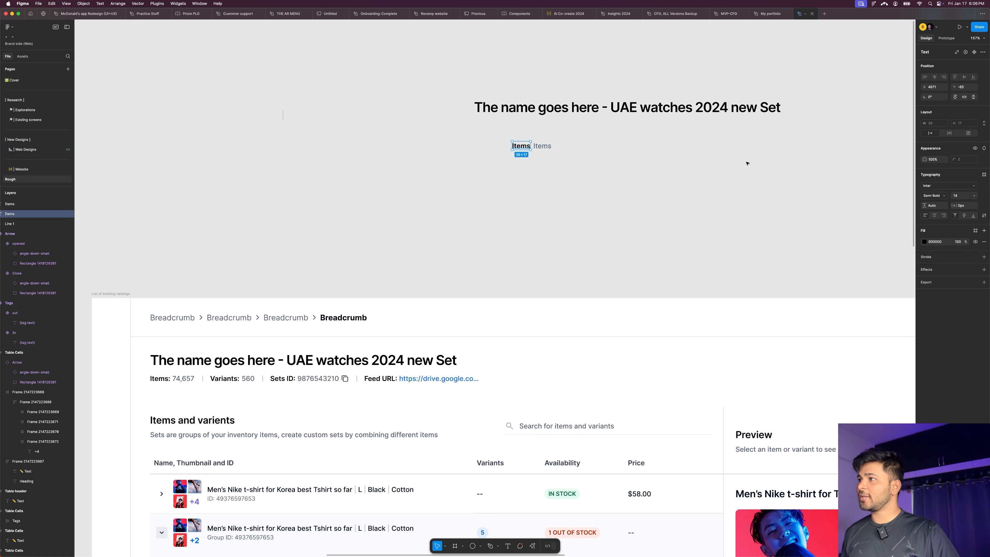
left_click(974, 229)
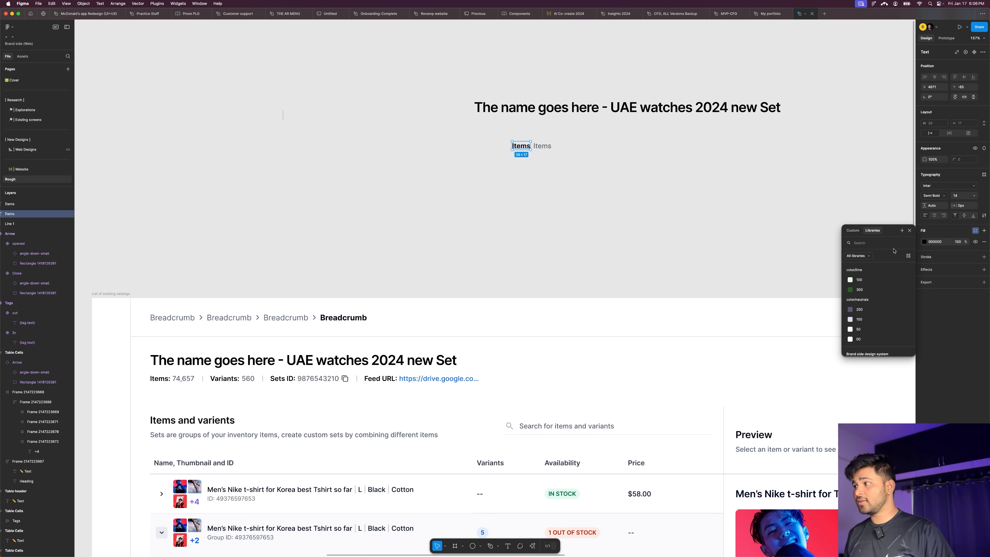
type("sec")
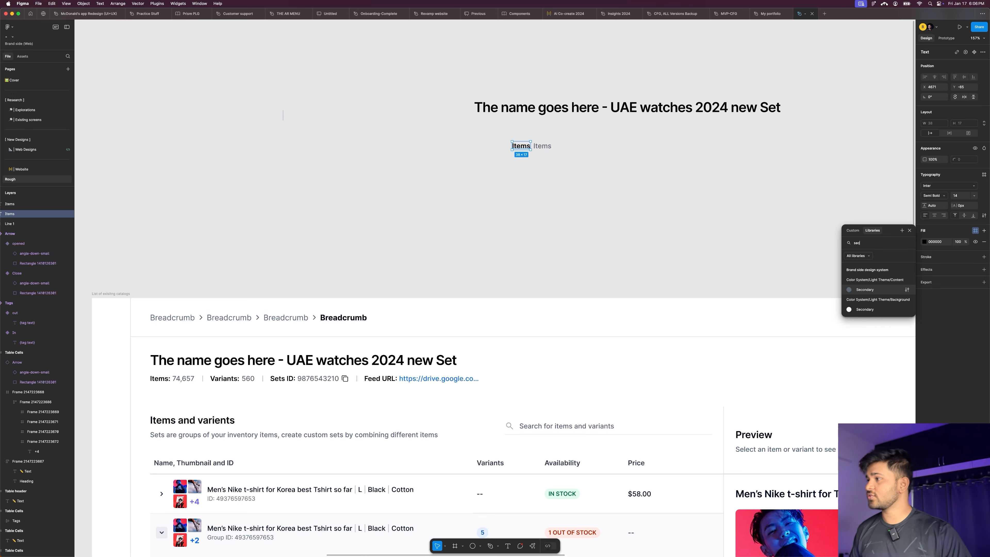
key("BackSpace")
key("BackSpace")
key("BackSpace")
type("pri")
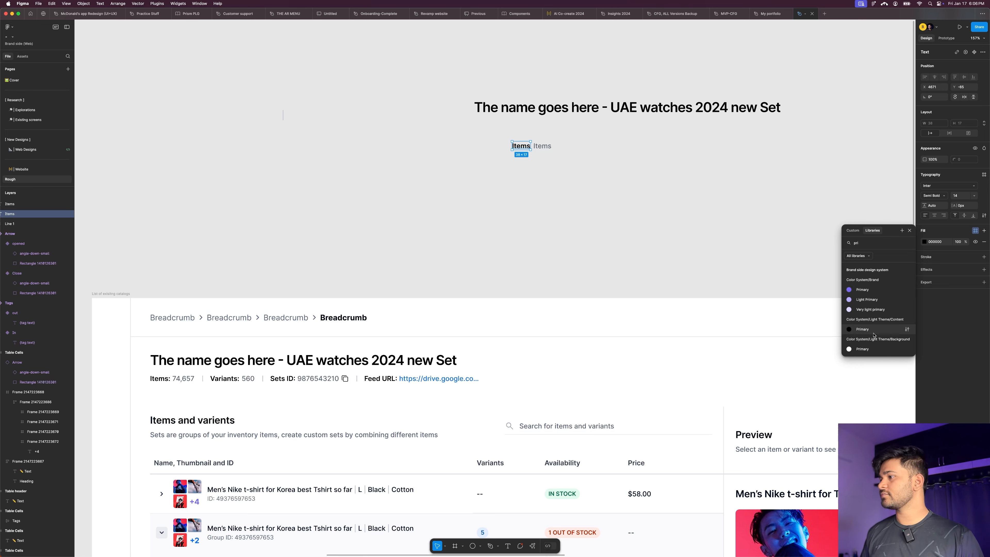
key("Escape")
left_click(680, 221)
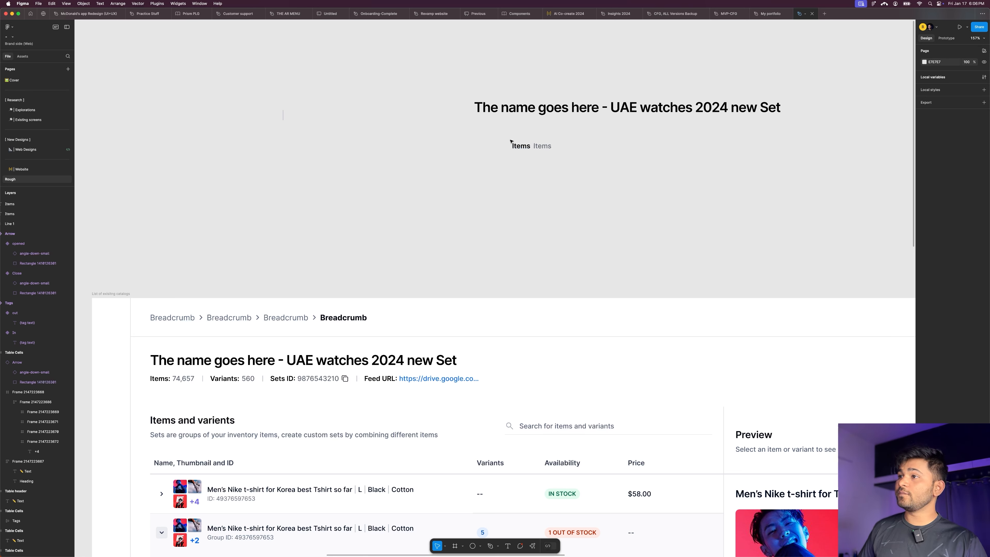
Step: Wrap the two Items texts in a horizontal auto layout and change the first one to "Items:"
left_click_drag(506, 133, 596, 169)
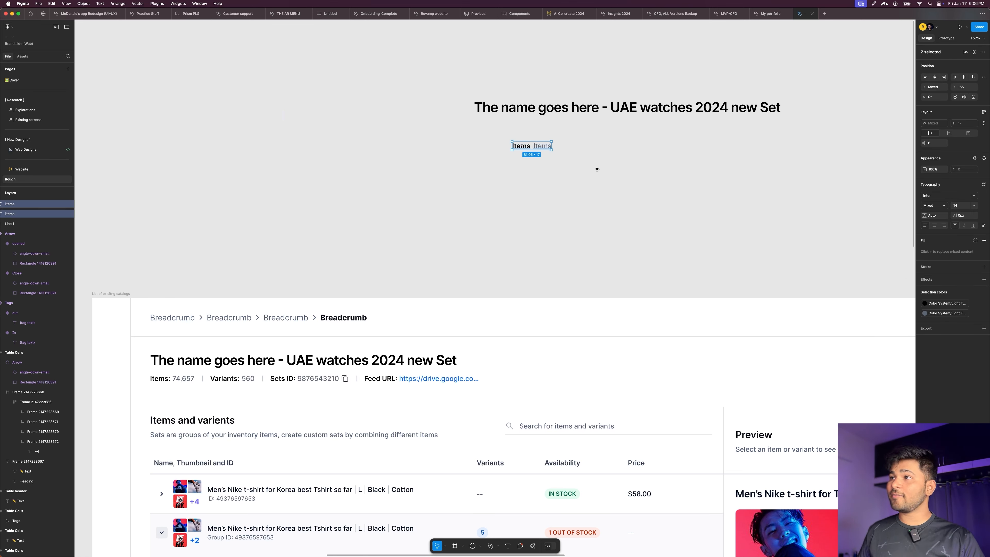
key("shift+a")
scroll(540, 135, "up", 3)
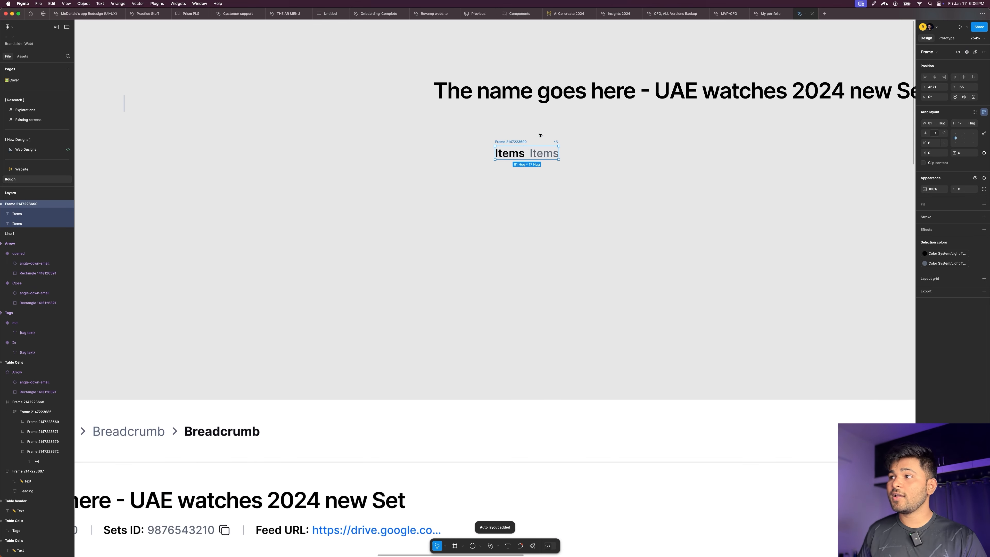
left_click(514, 153)
double_click(519, 153)
key("Right")
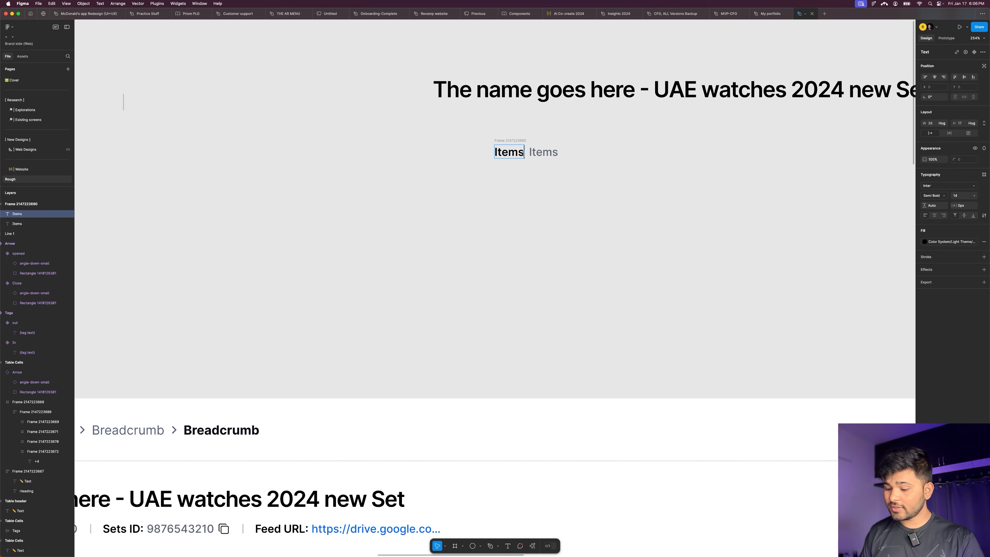
type(":")
key("Escape")
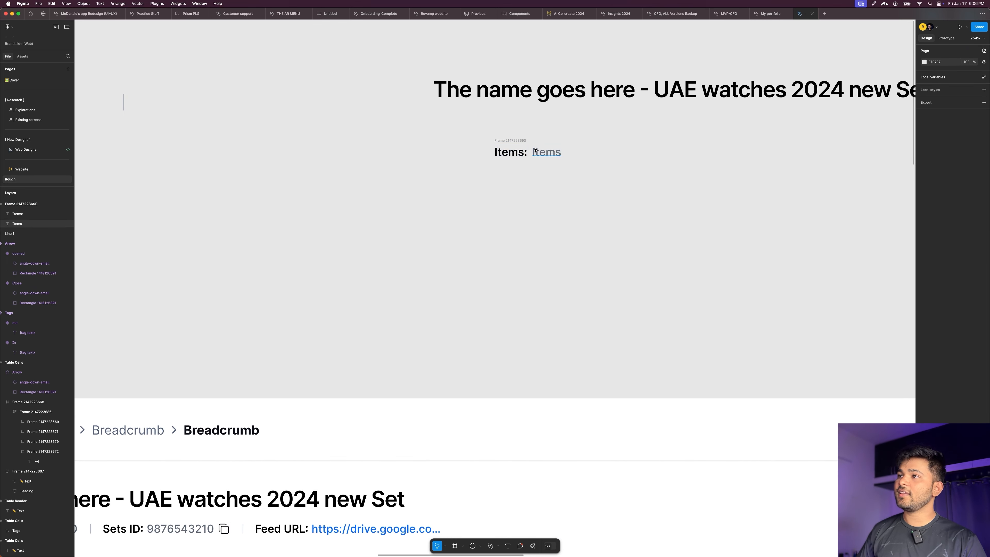
Step: Set the gap between the label and value in the Items frame to 4
key("Escape")
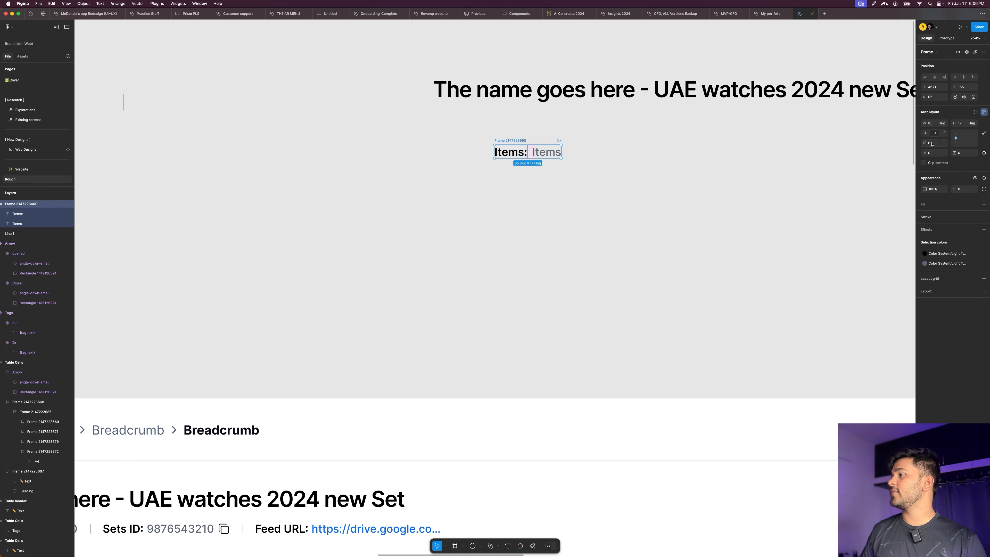
left_click(932, 144)
type("4")
key("Return")
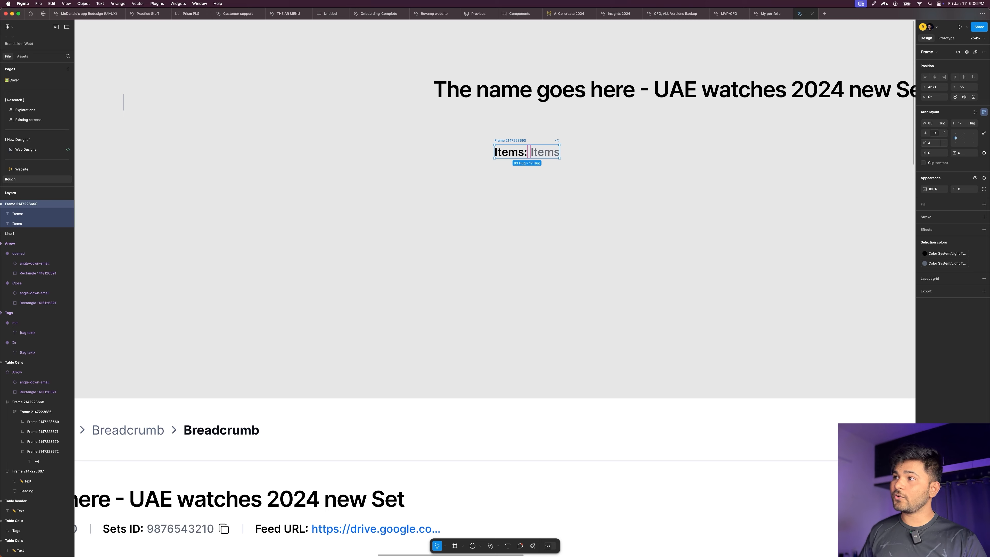
Step: Duplicate the Items frame three times in a row and wrap all four frames in a horizontal auto layout
scroll(483, 201, "down", 5)
scroll(517, 176, "up", 5)
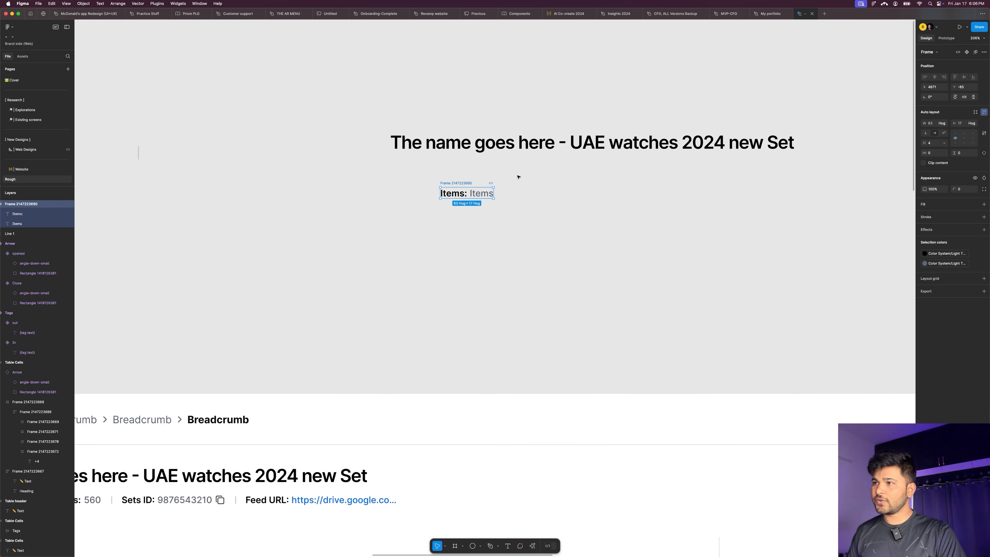
key("super+d")
key("super+d")
scroll(517, 177, "down", 3)
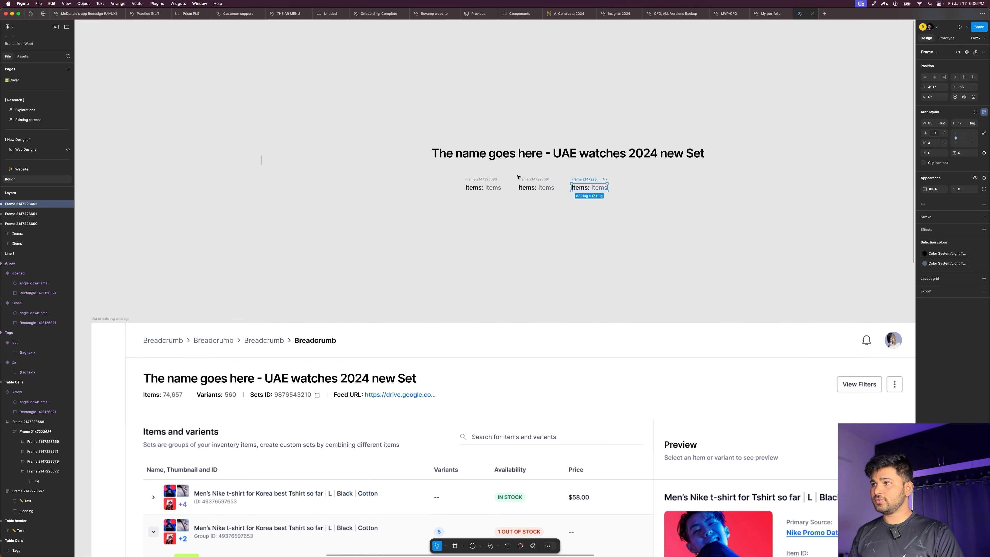
key("super+d")
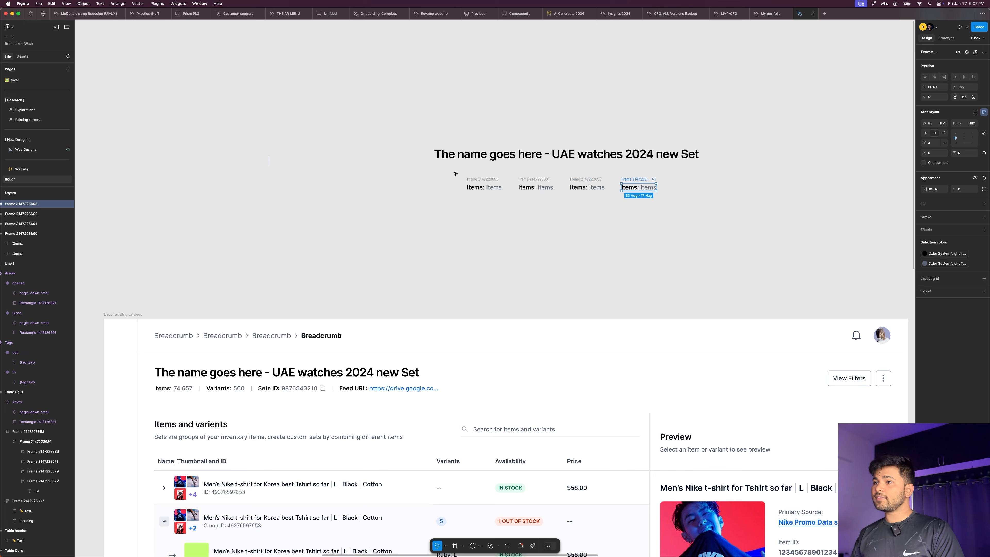
left_click_drag(448, 167, 696, 203)
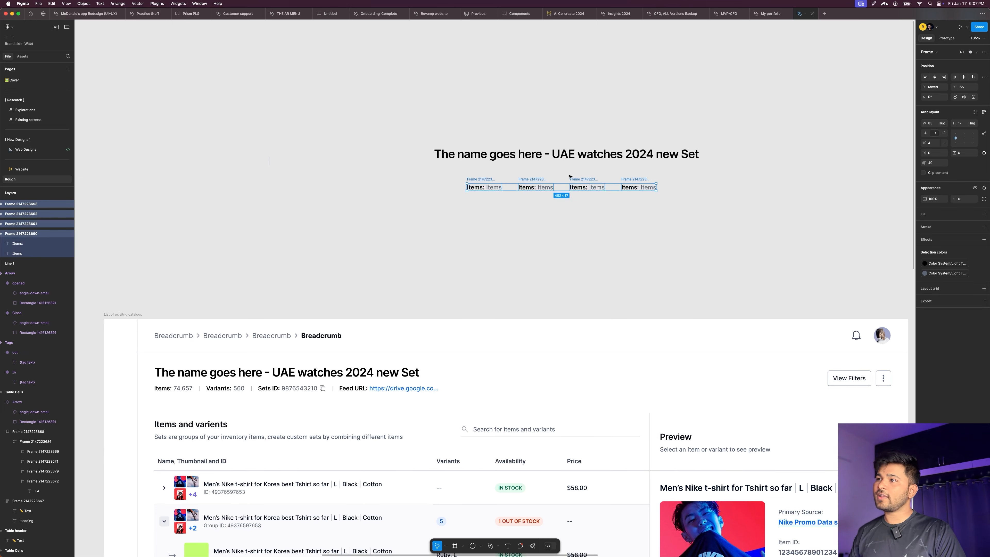
key("shift+a")
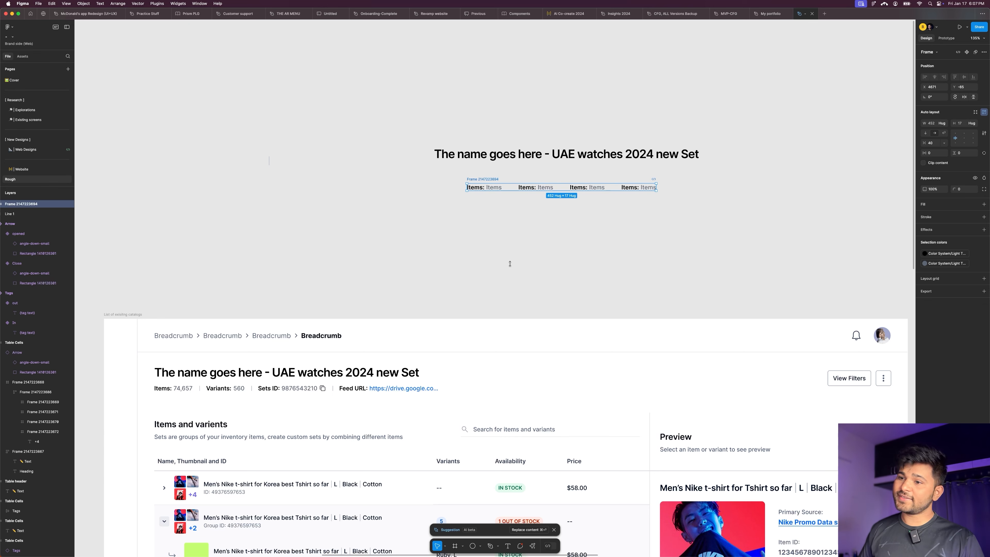
Step: Copy the vertical divider line from the existing screen's details row and paste it into the new four-item row
left_click(252, 389)
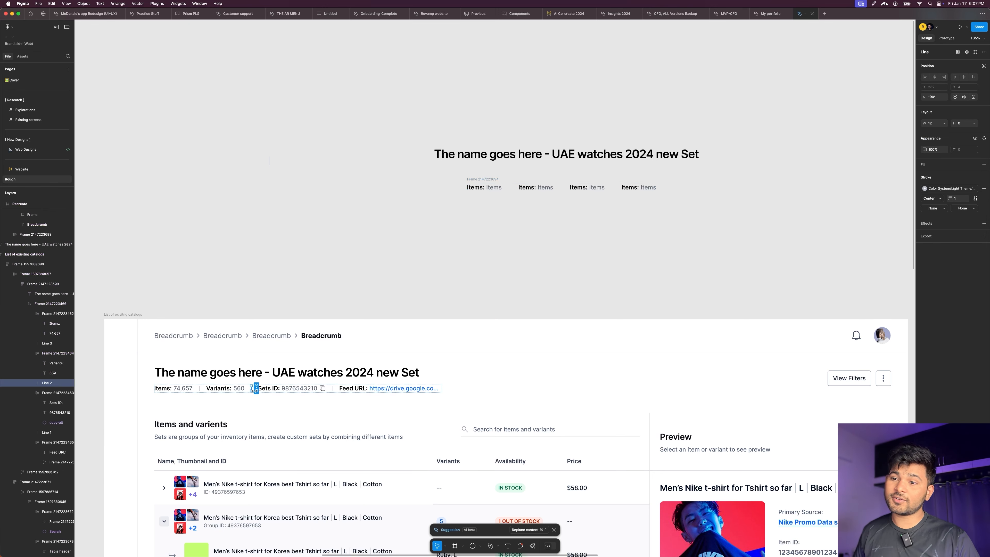
left_click(488, 180)
scroll(488, 180, "up", 5)
key("super+v")
scroll(565, 190, "up", 1)
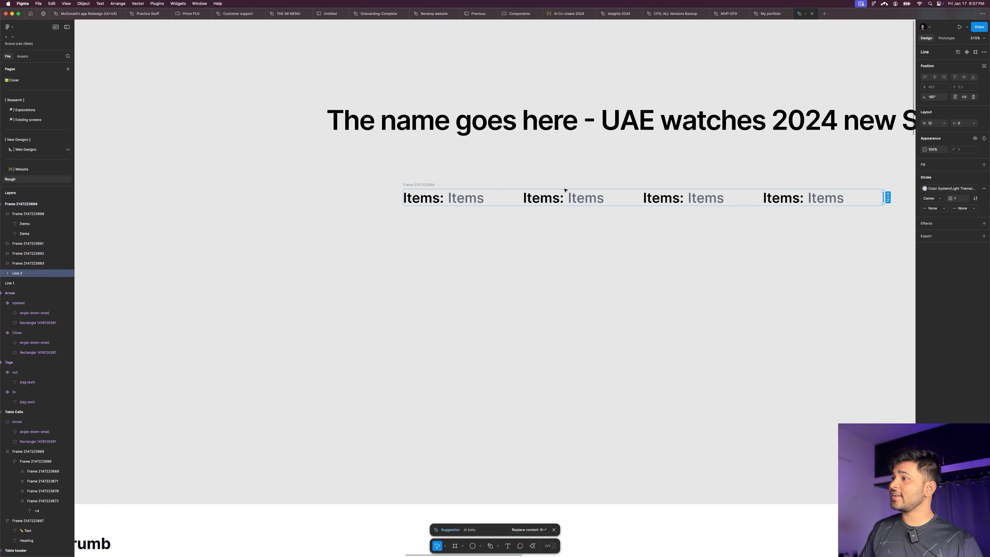
scroll(659, 276, "right", 2)
left_click(595, 308)
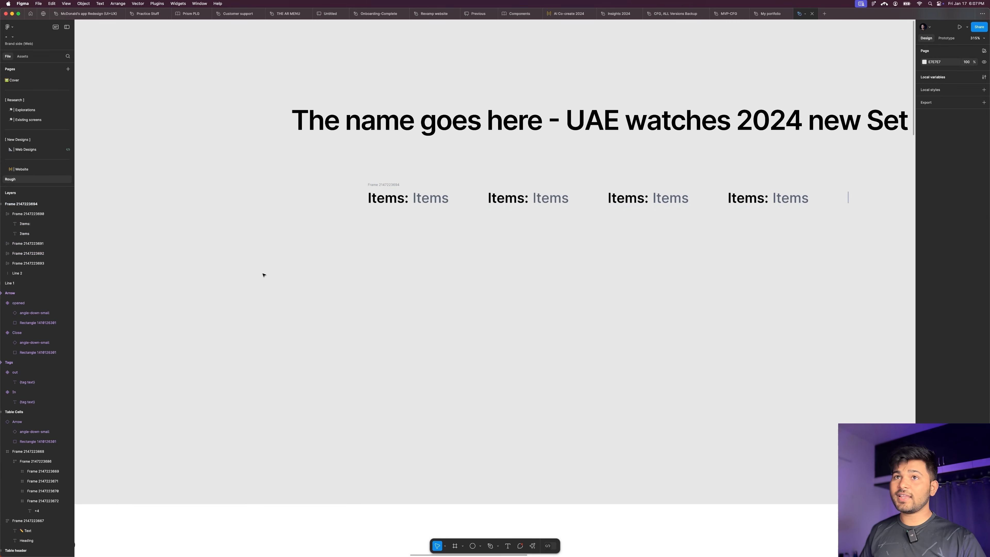
left_click(479, 546)
left_click(487, 492)
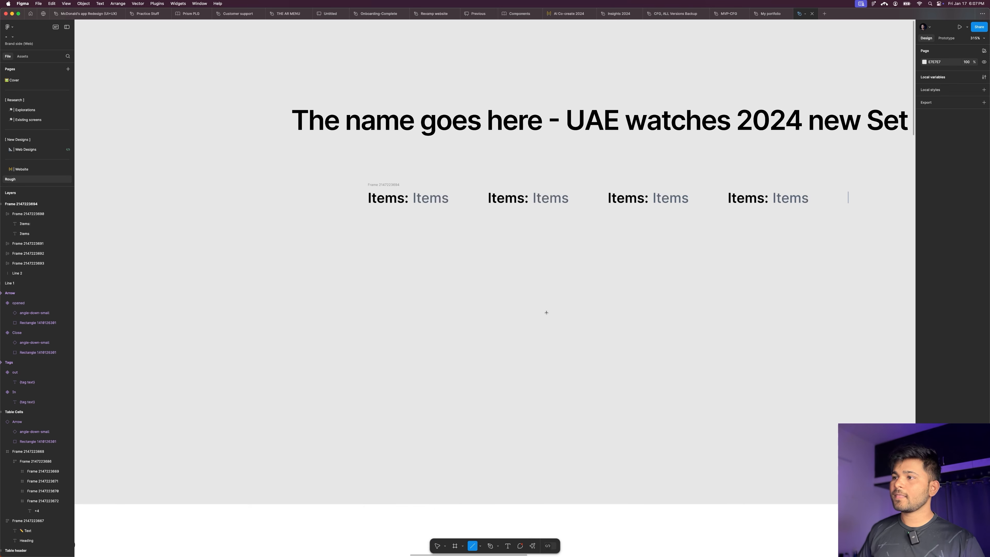
left_click_drag(536, 269, 537, 289)
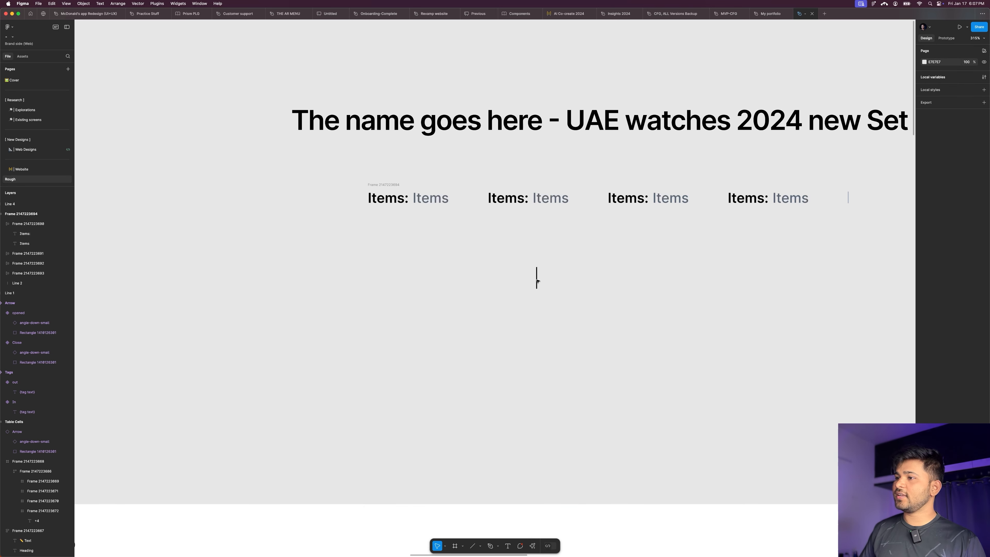
key("Delete")
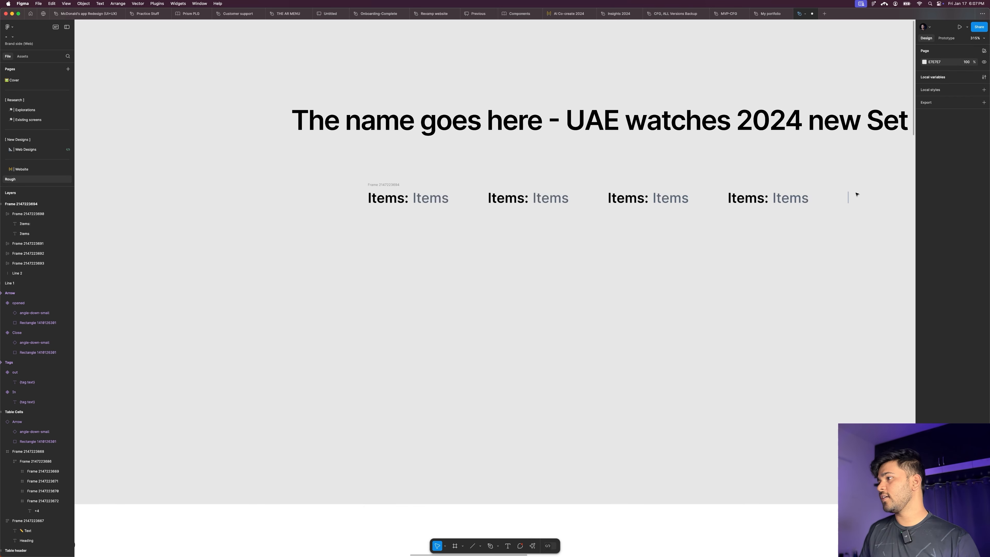
Step: Move the divider line between the first two Items frames and duplicate it into the other two gaps of the row
left_click(847, 197)
key("Left")
key("Left")
key("Left")
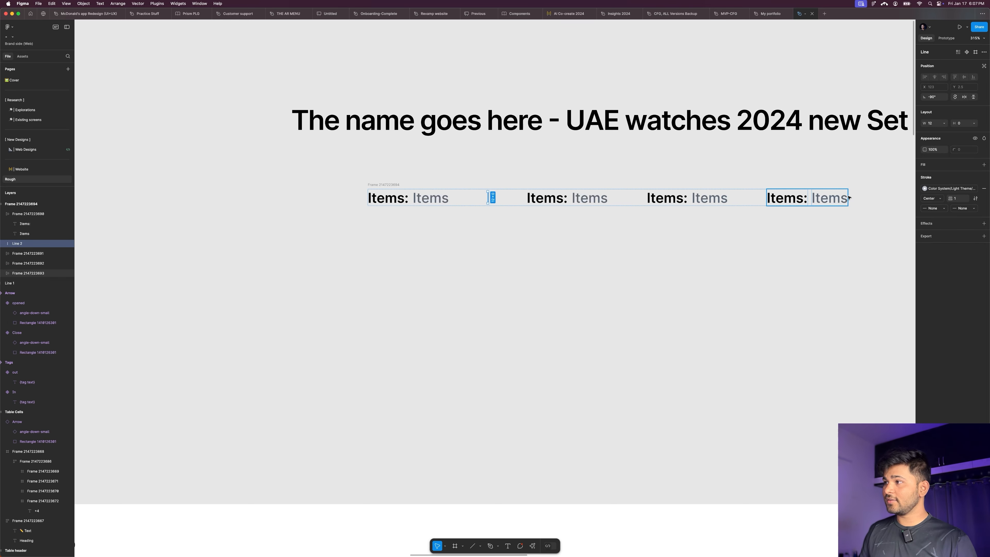
key("Left")
key("Right")
key("super+d")
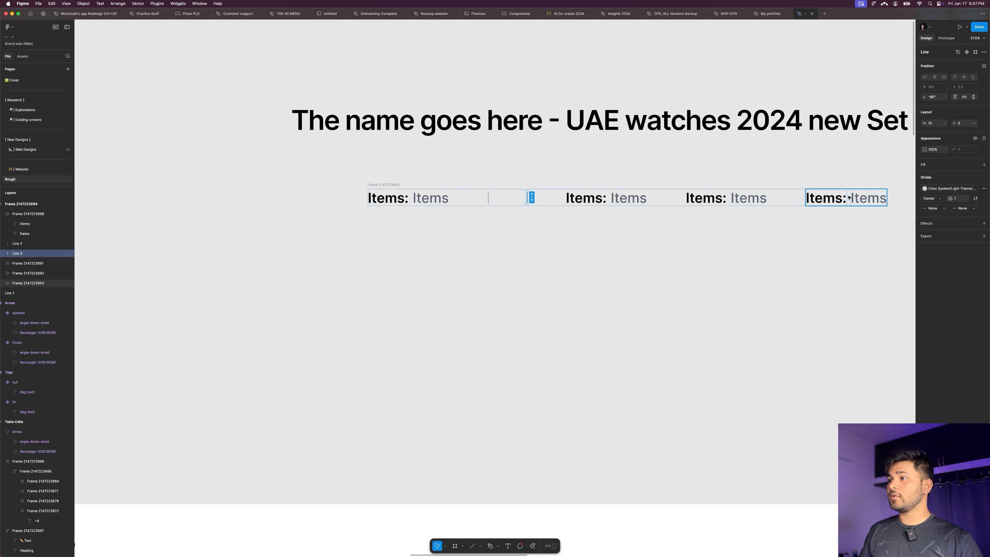
key("Right")
key("super+d")
key("Right")
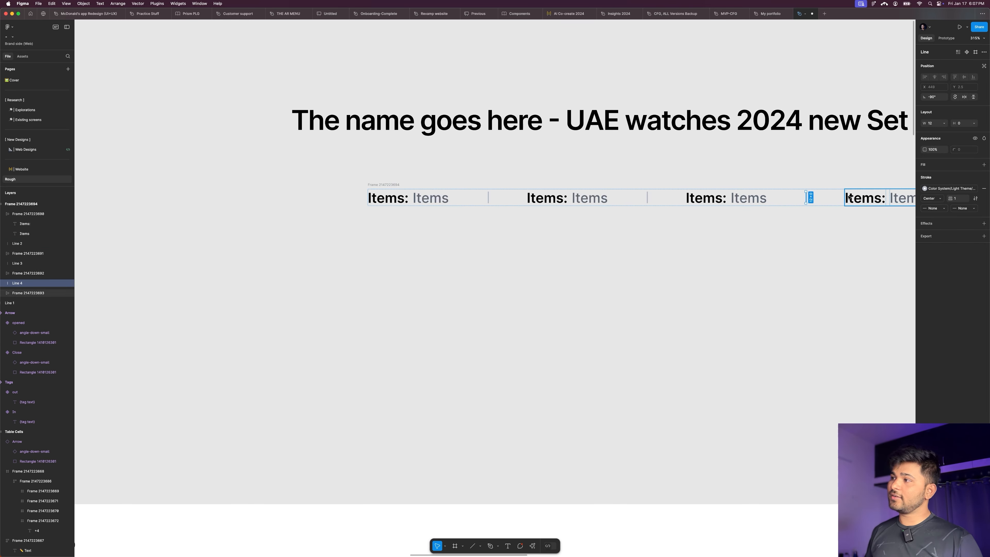
key("Escape")
Step: Place the details row directly beneath the title, aligned with its start, and change the first item's value to 8536895
scroll(639, 295, "down", 5)
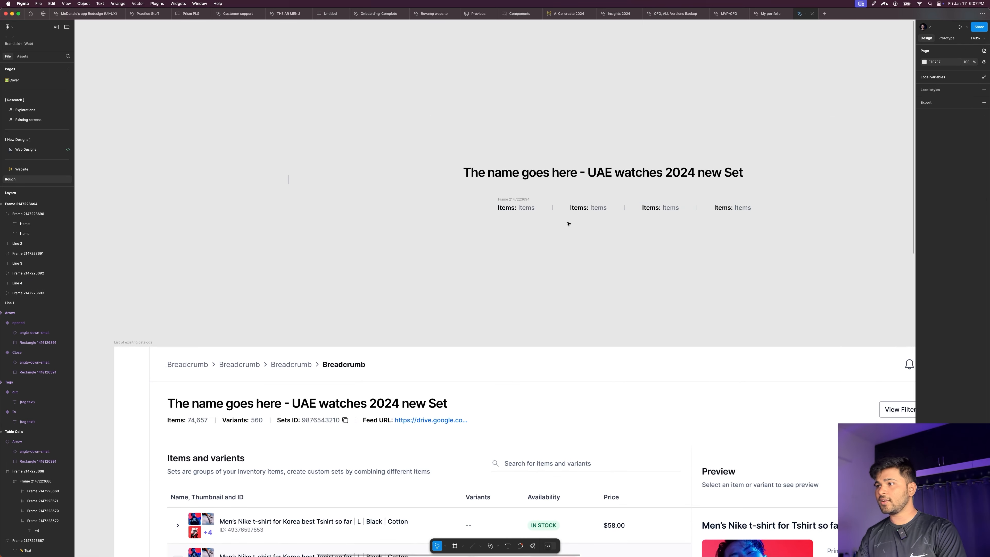
left_click_drag(508, 200, 487, 187)
scroll(506, 251, "right", 1)
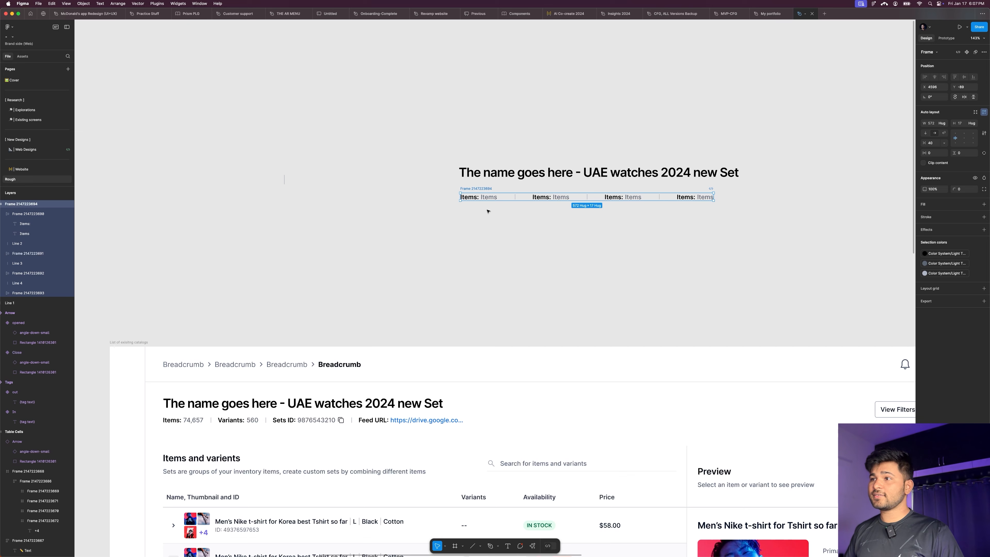
double_click(481, 195)
type("8536895")
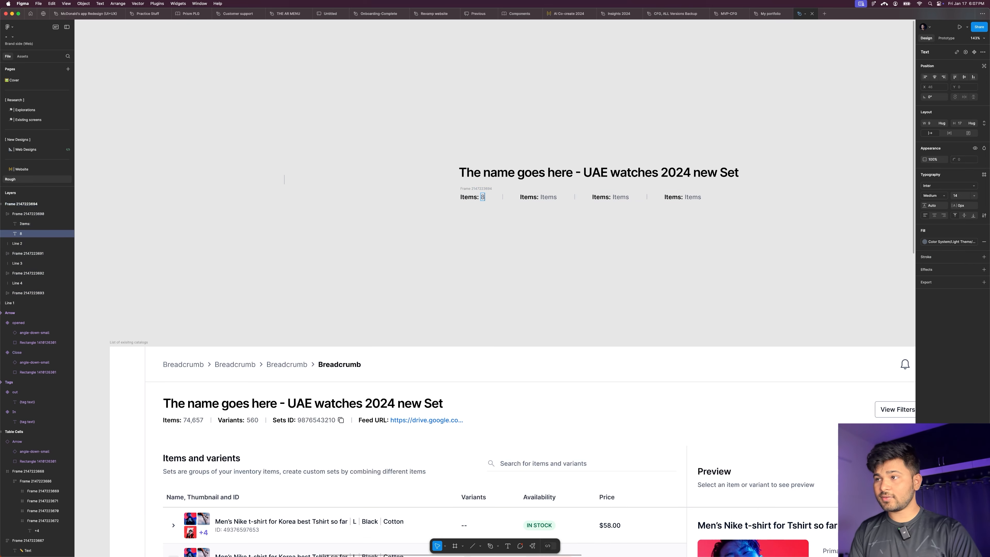
Step: Change the second item's label to "Variants:" and its value to 9853
double_click(549, 197)
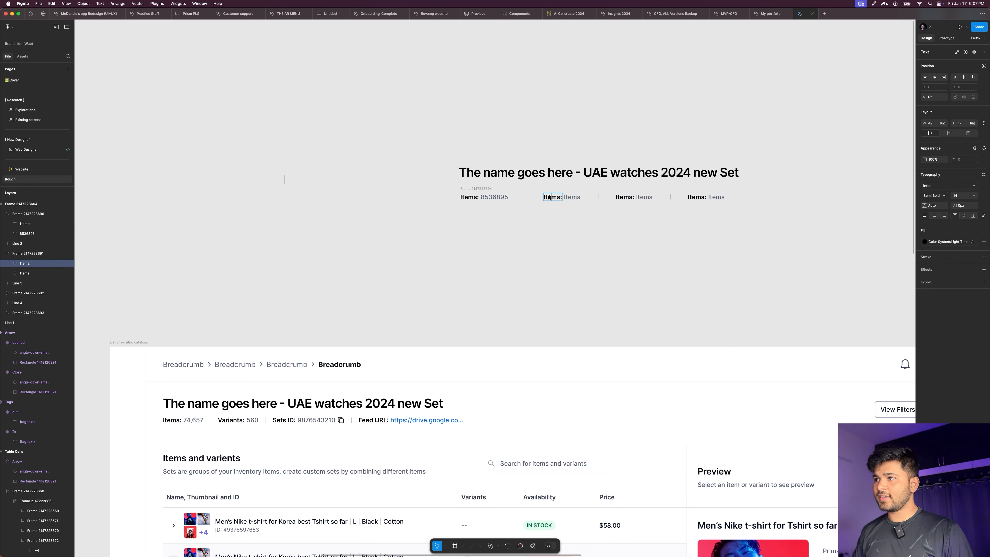
type("Vaariants:")
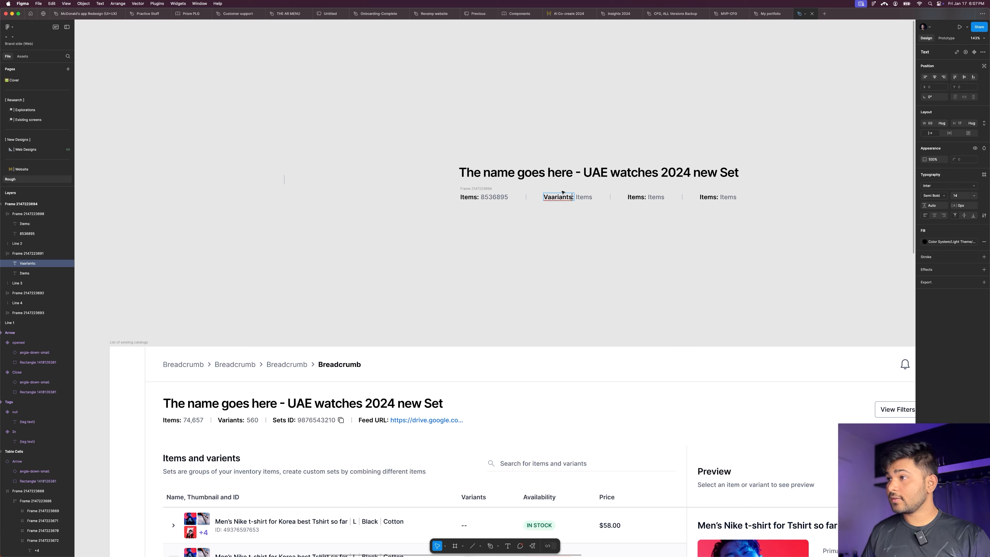
right_click(566, 197)
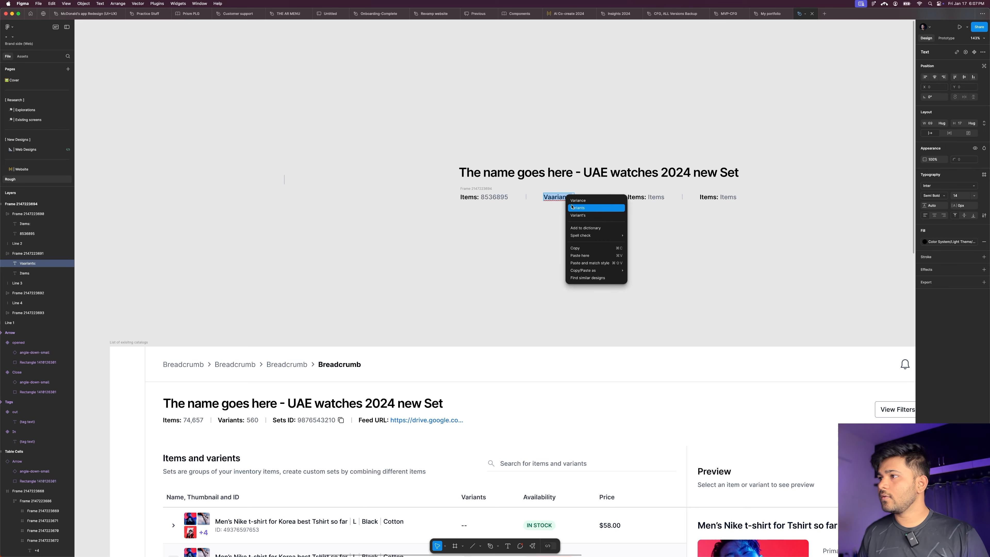
left_click(577, 207)
double_click(578, 198)
type("9853765")
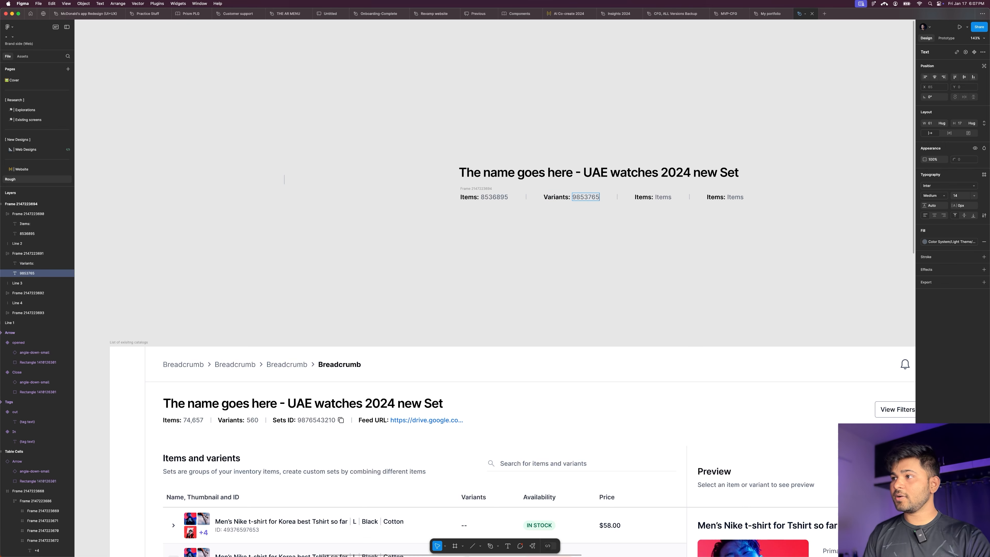
key("BackSpace")
key("BackSpace")
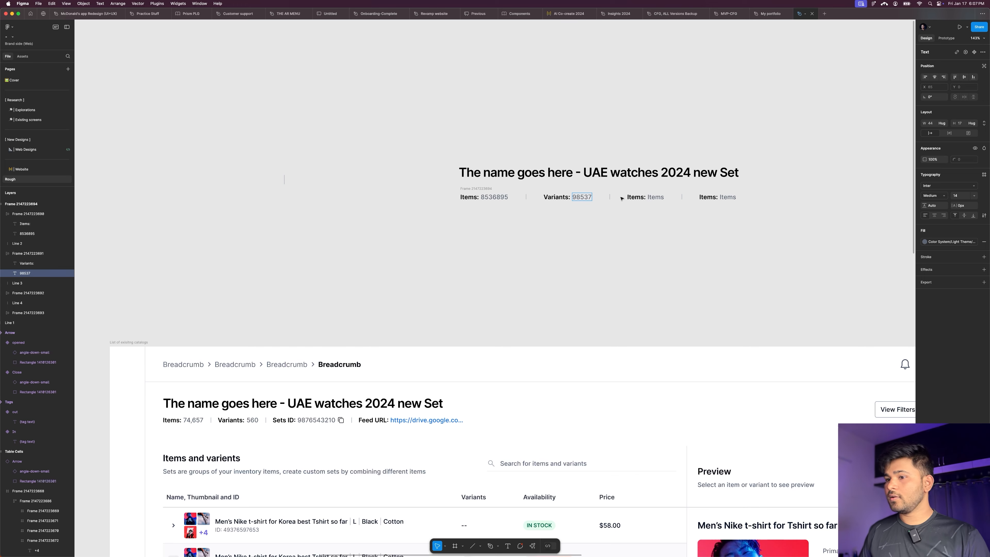
key("BackSpace")
double_click(632, 197)
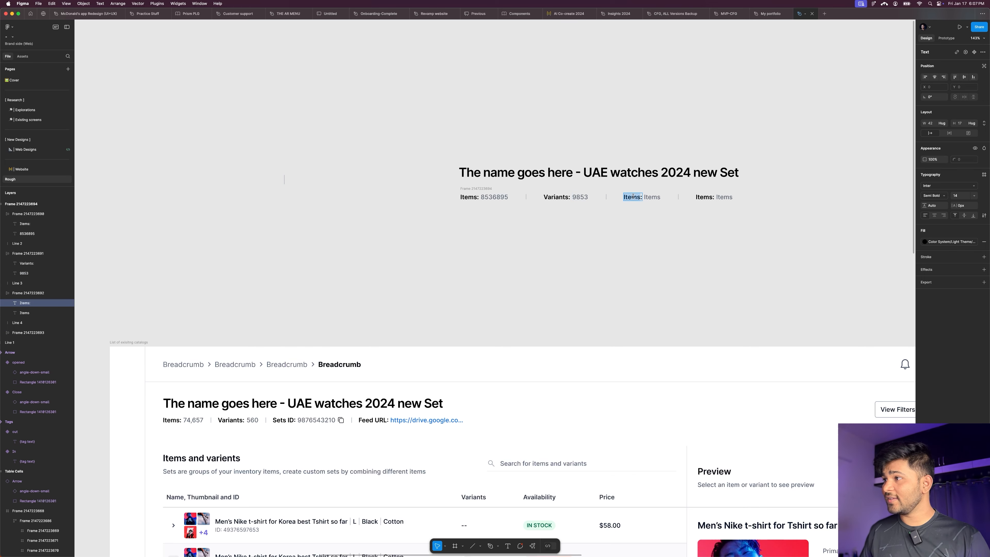
type("Set ID:")
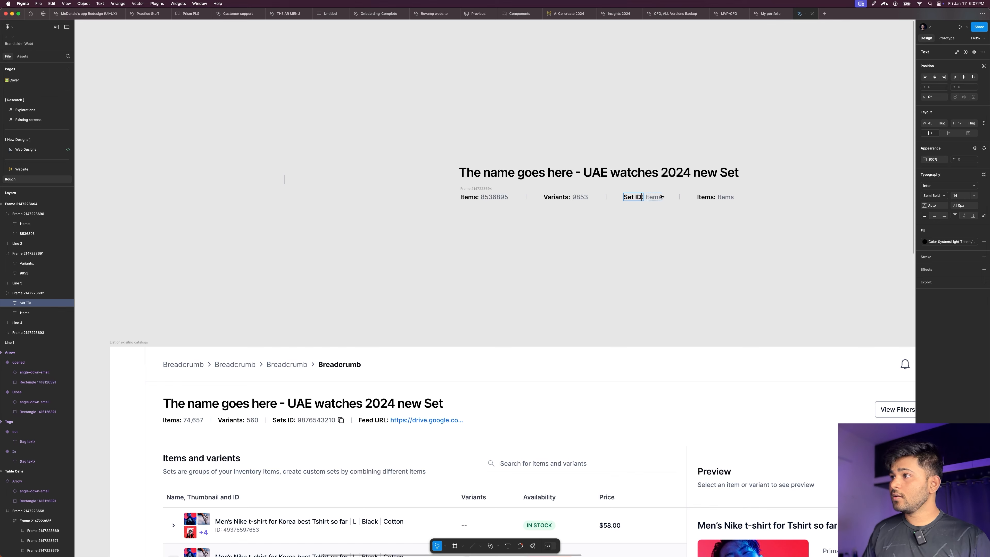
double_click(652, 197)
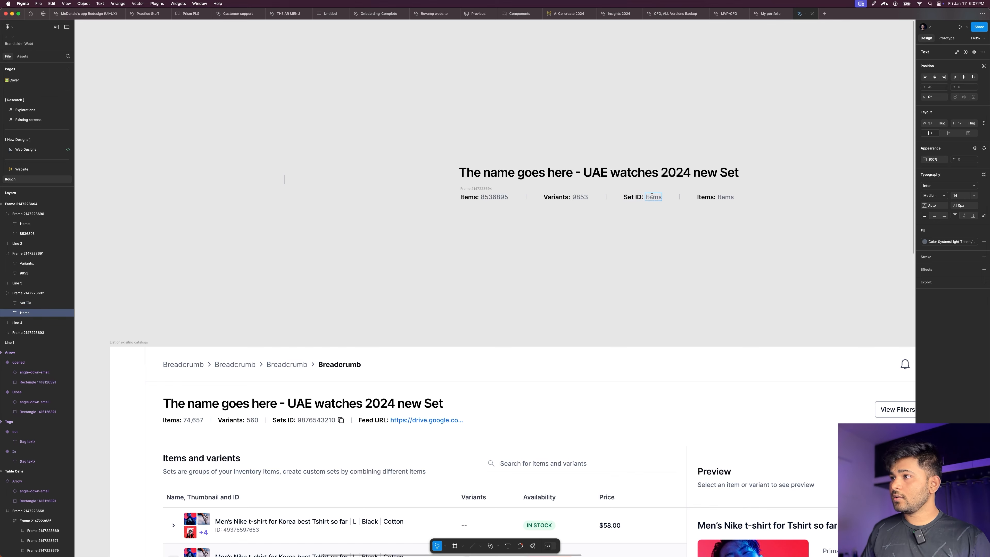
type("89426745975")
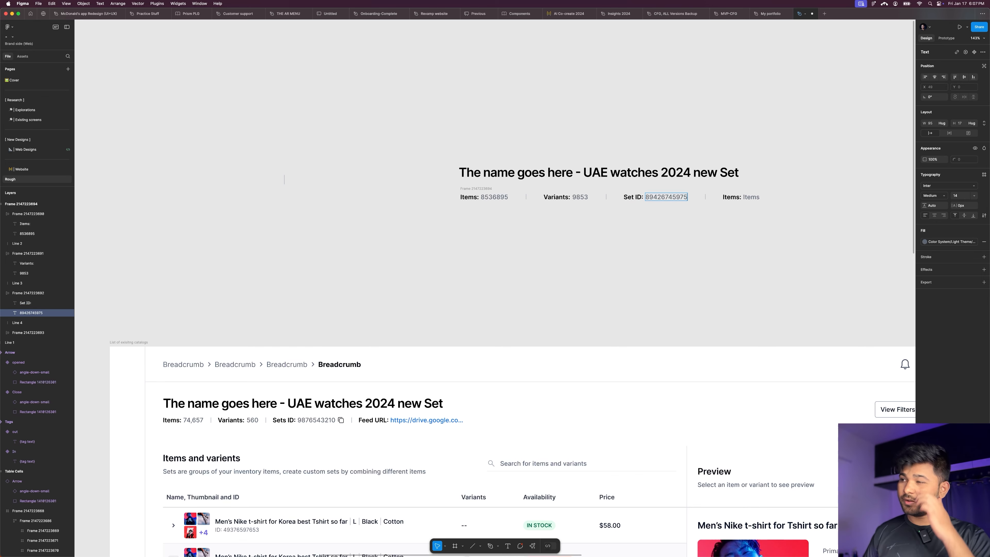
key("Escape")
left_click(540, 267)
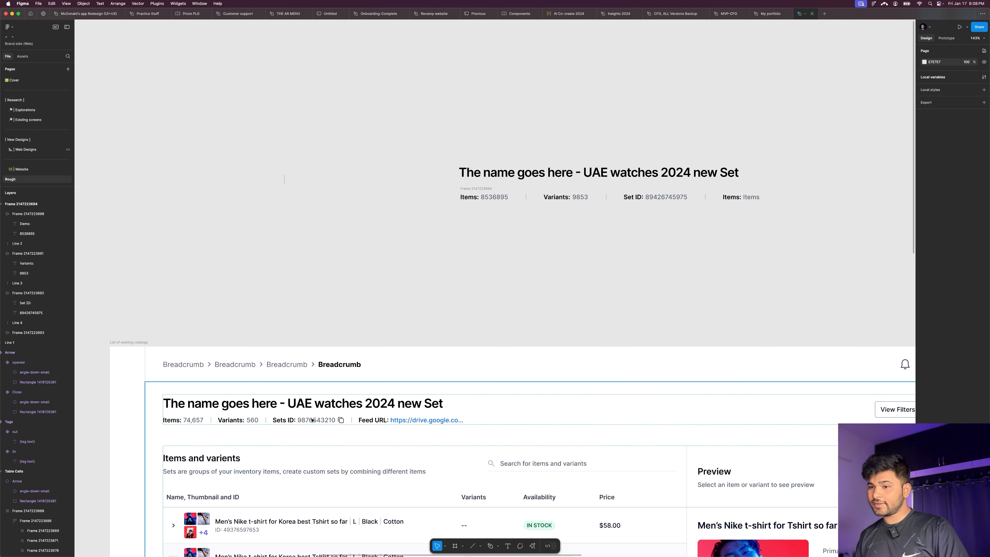
Step: Wrap the Set ID value text in its own auto layout frame
scroll(620, 232, "up", 6)
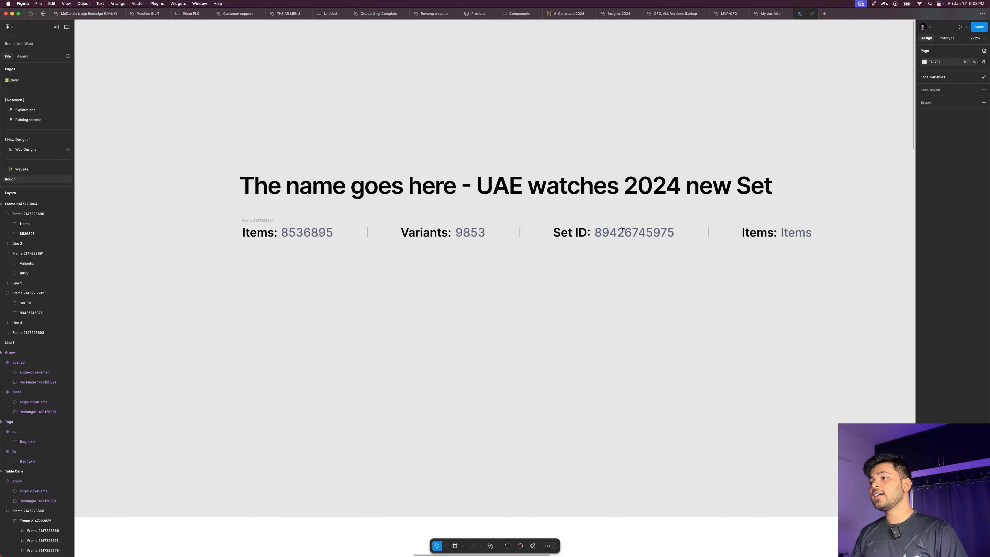
left_click(618, 232)
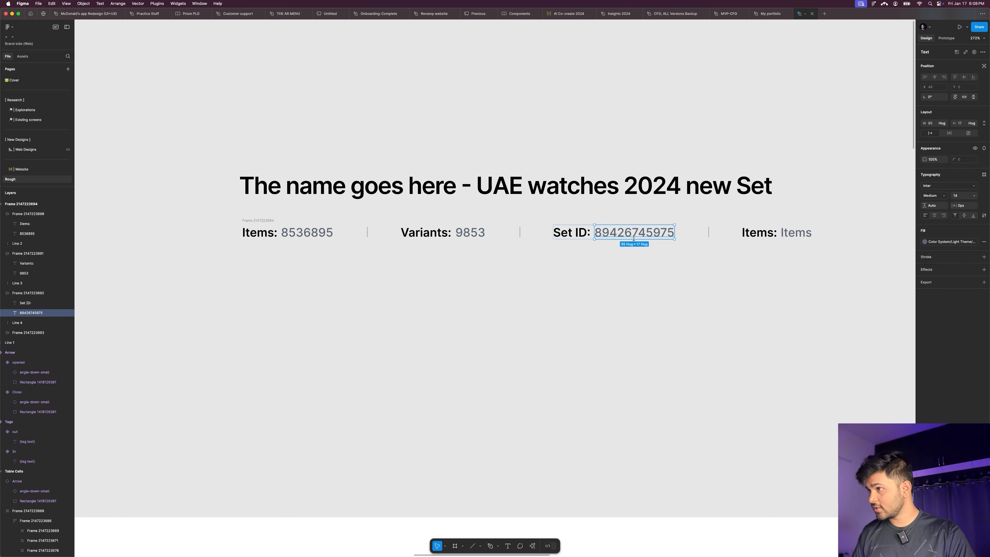
key("shift+a")
Step: Switch to Chrome, search Remix Icon for "copy" and copy the file-copy-line icon as SVG
scroll(557, 164, "down", 6)
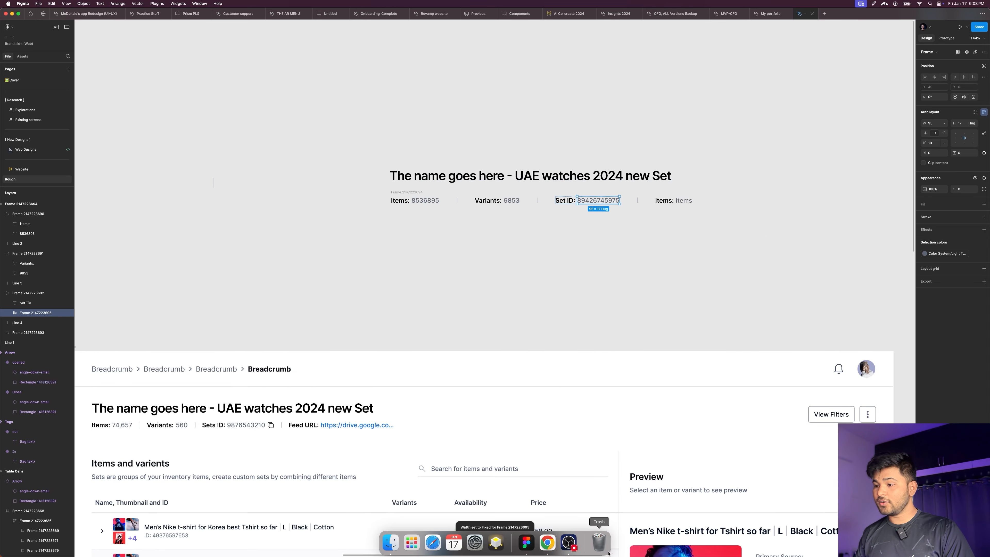
left_click(548, 542)
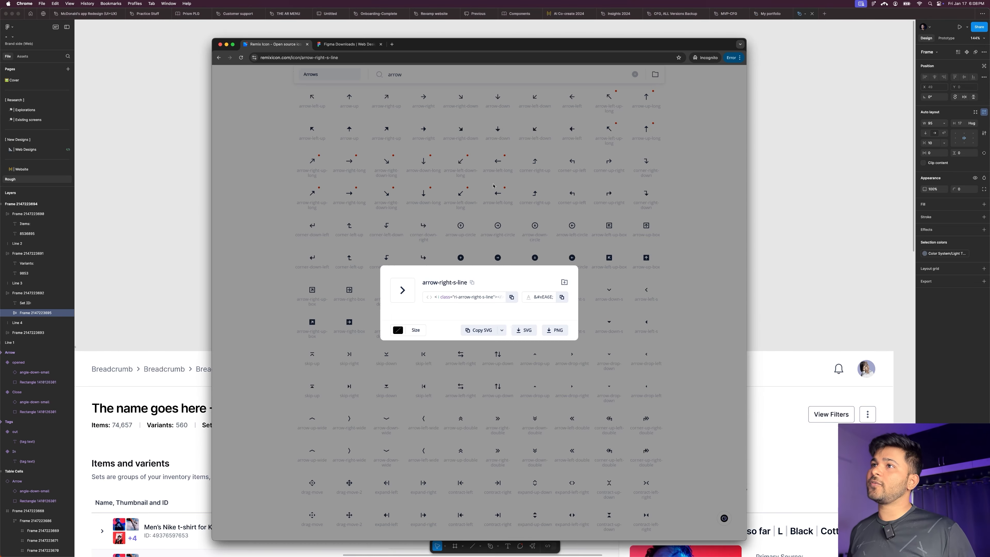
left_click(330, 172)
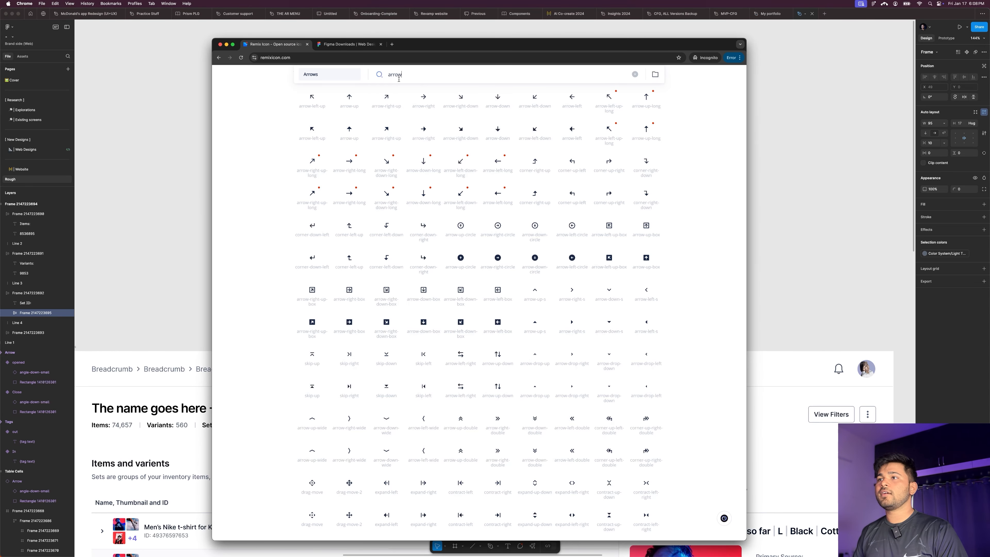
left_click_drag(402, 74, 389, 74)
key("BackSpace")
type("copy")
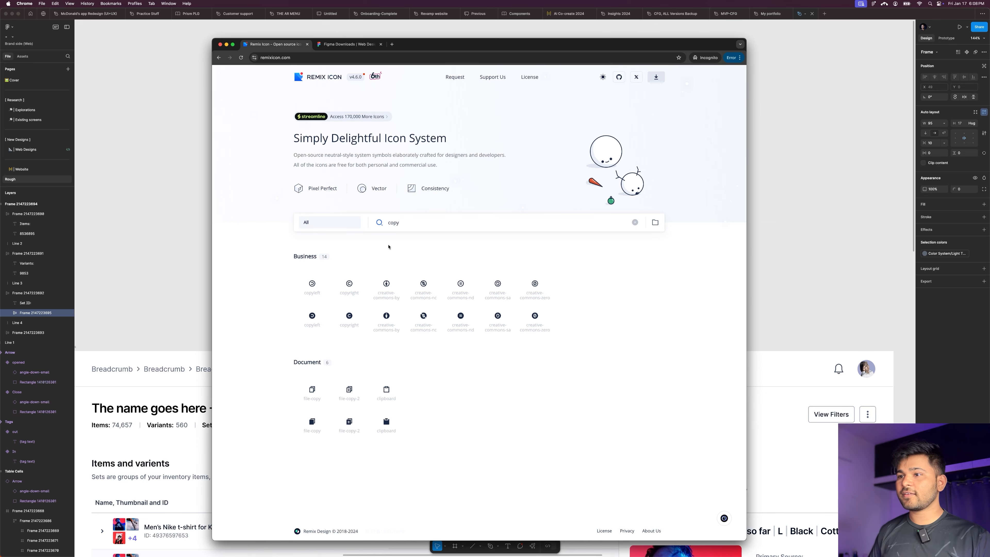
left_click(312, 388)
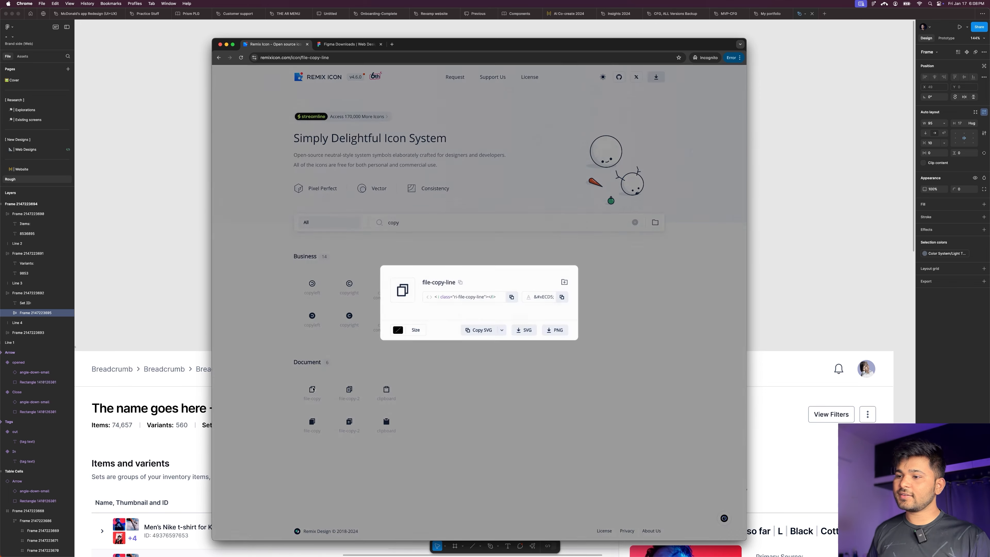
left_click(467, 330)
Step: Return to Figma and paste the copied icon onto the empty canvas below the details row
left_click(816, 257)
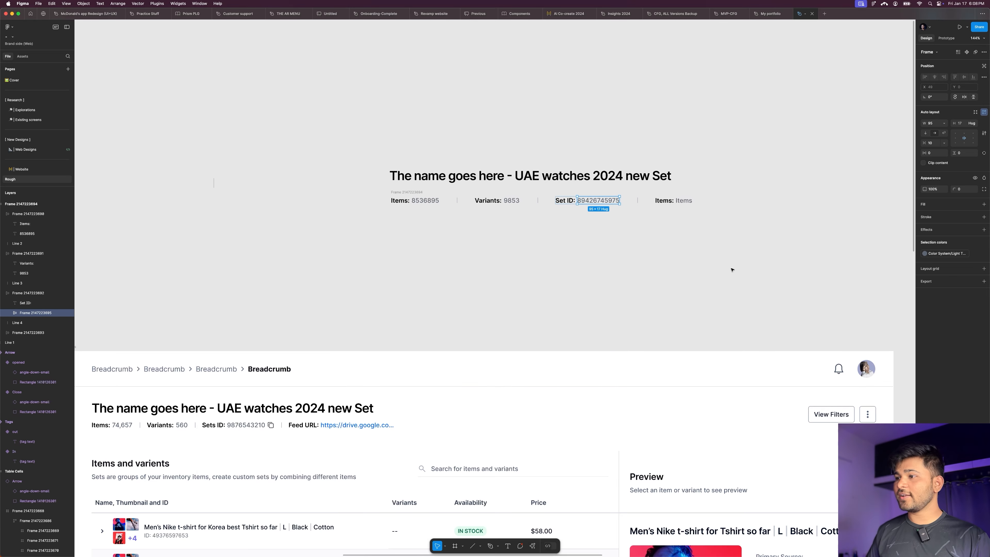
left_click(592, 258)
key("super+v")
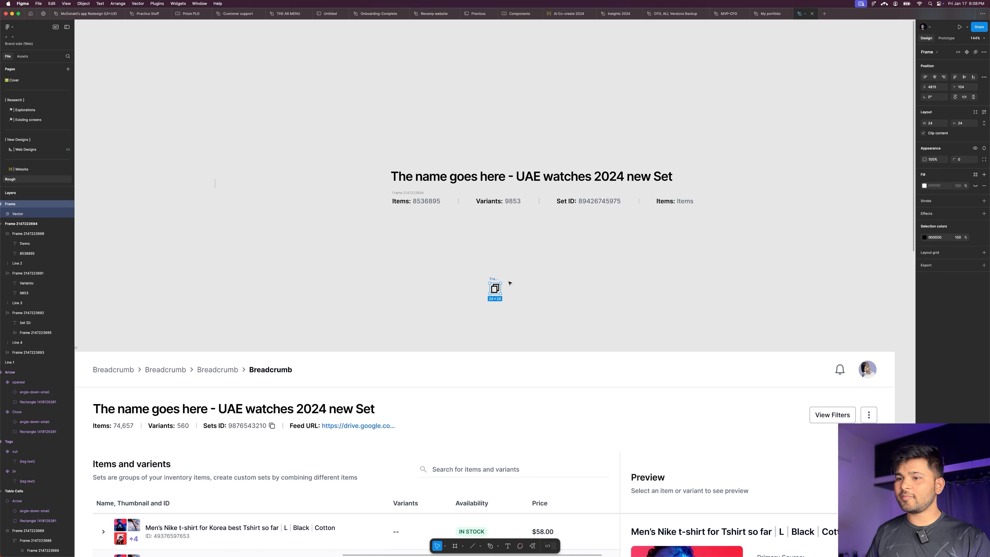
Step: Copy the copy-alt icon from the existing screen's Sets ID item and paste it beside the new Set ID value
left_click(272, 426)
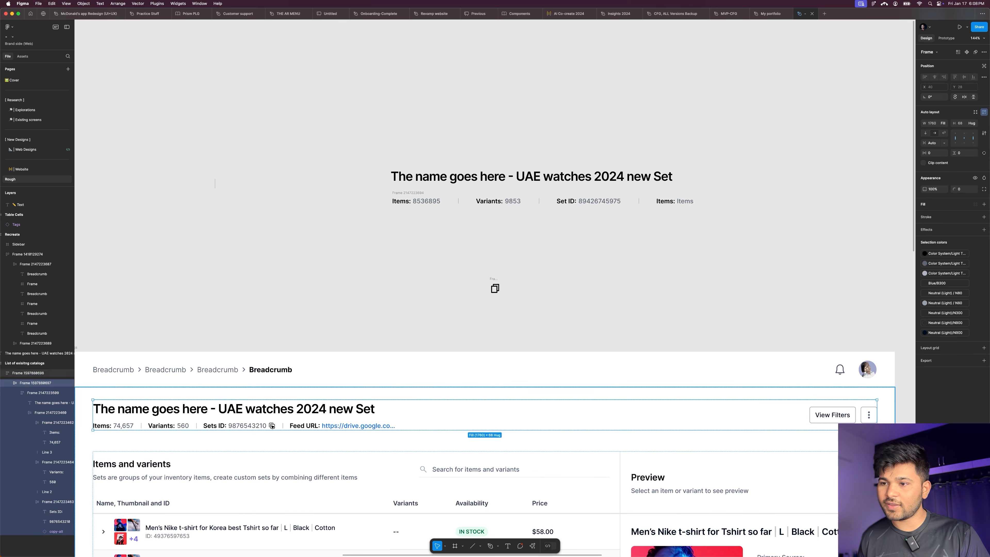
double_click(272, 426)
double_click(272, 426)
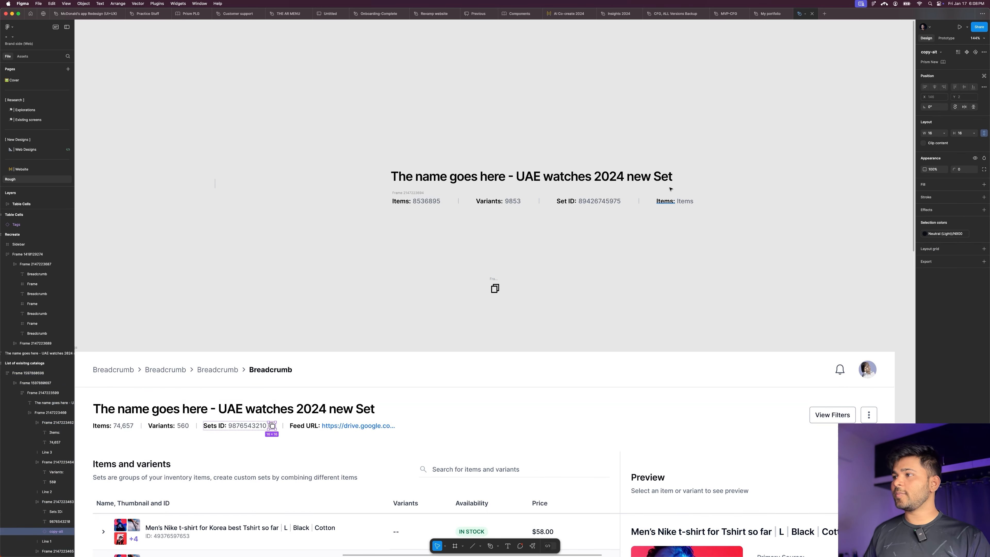
left_click(609, 201)
key("super+v")
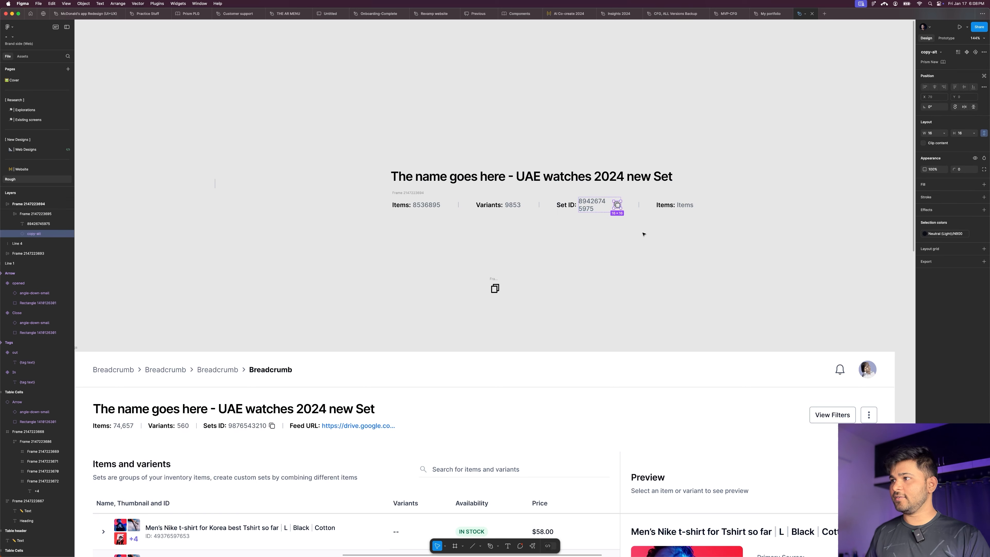
Step: Set the width of the Set ID value's frame and of its number text to hug contents
left_click(647, 236)
left_click(597, 202)
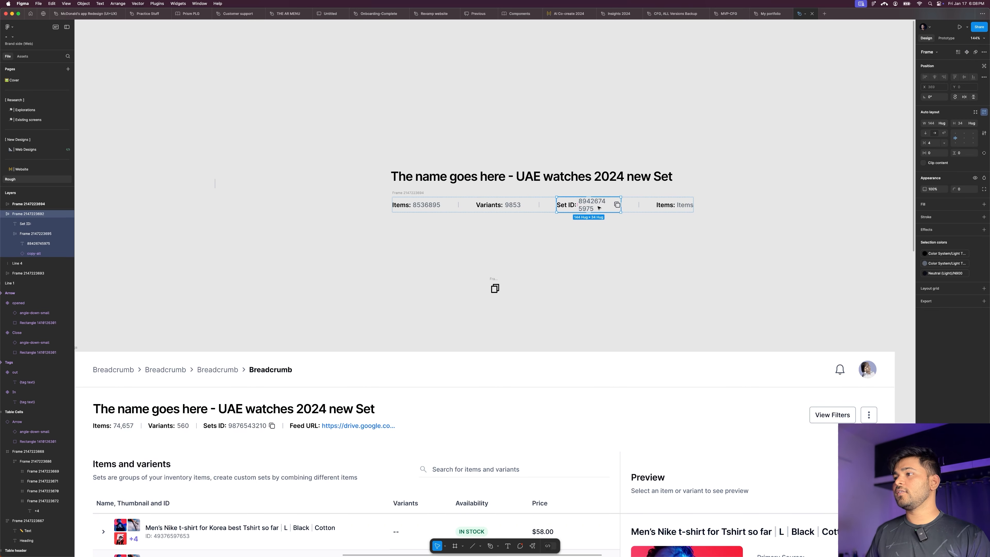
double_click(599, 208)
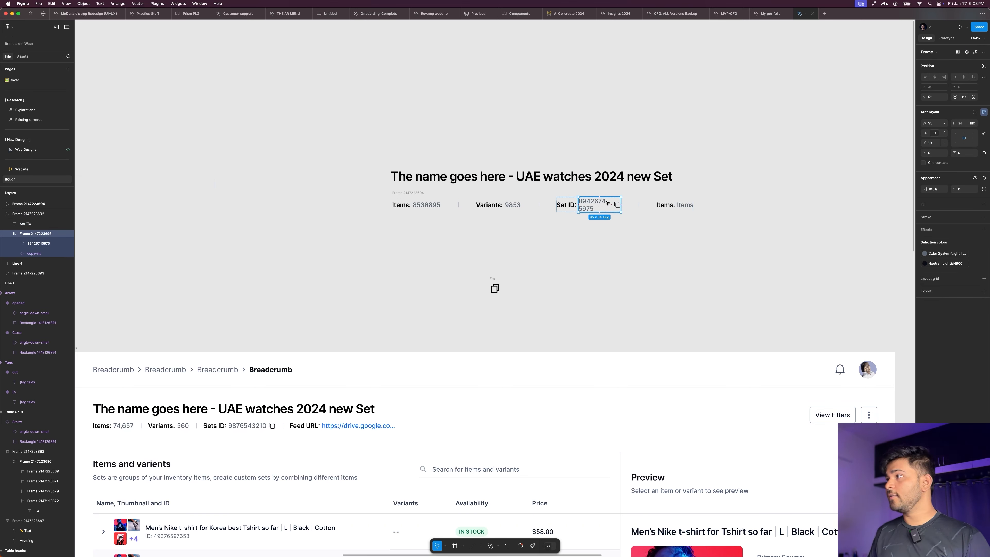
left_click(945, 125)
left_click(939, 133)
left_click(597, 201)
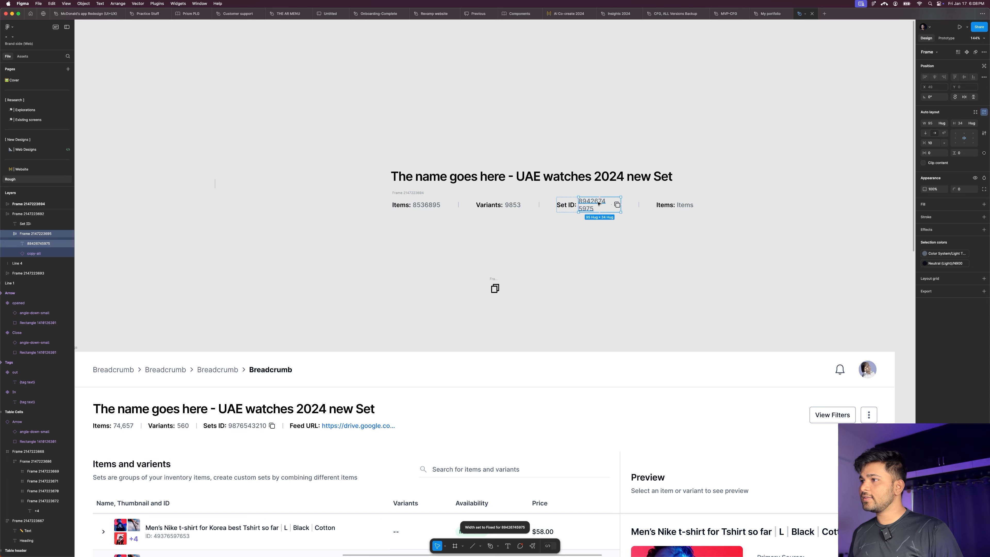
left_click(945, 123)
left_click(945, 130)
left_click(650, 210)
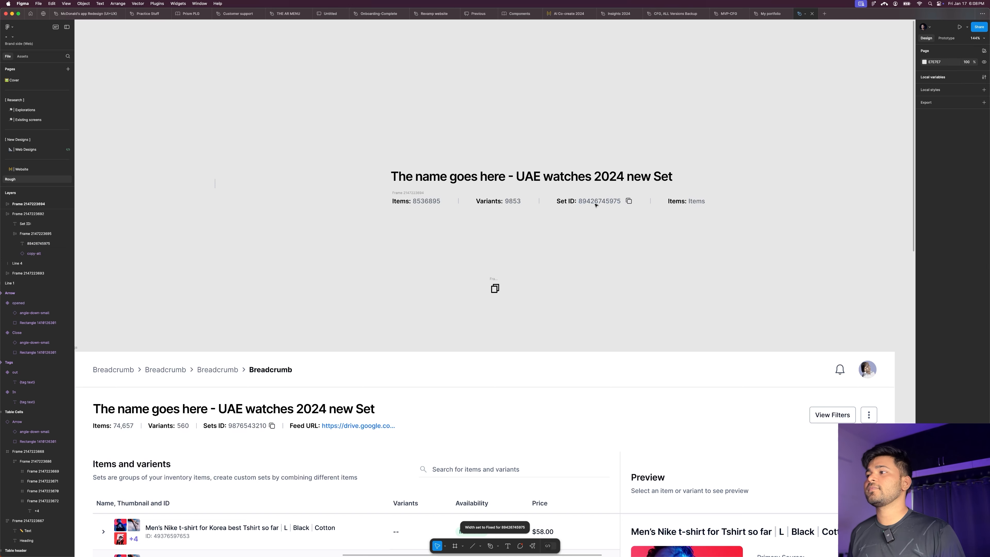
Step: Set the auto layout gap between the Set ID number and its copy icon to 4
left_click(613, 200)
left_click(612, 200)
left_click(931, 143)
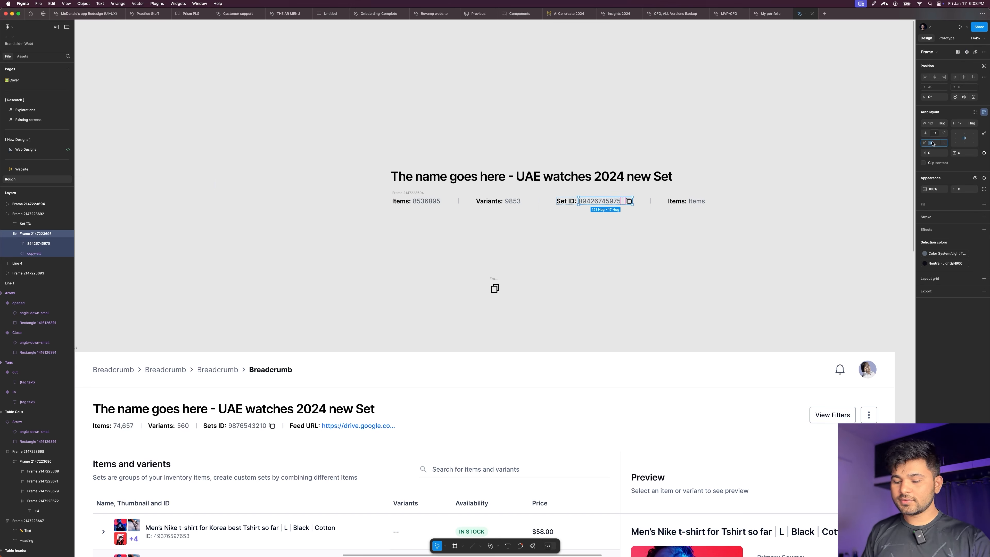
type("4")
key("Return")
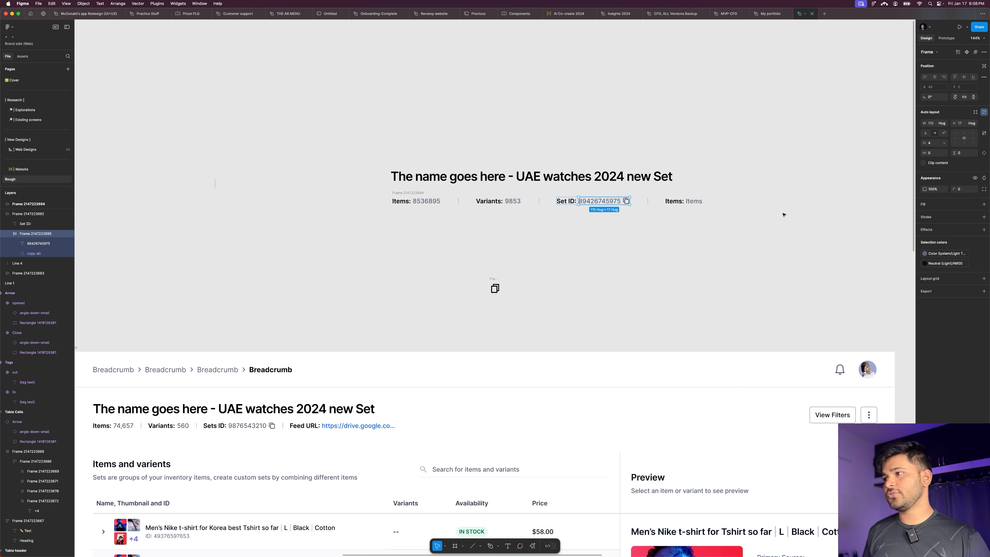
left_click(670, 263)
Step: Change the label of the last item in the details row to "URL:"
scroll(649, 172, "down", 2)
scroll(640, 188, "up", 4)
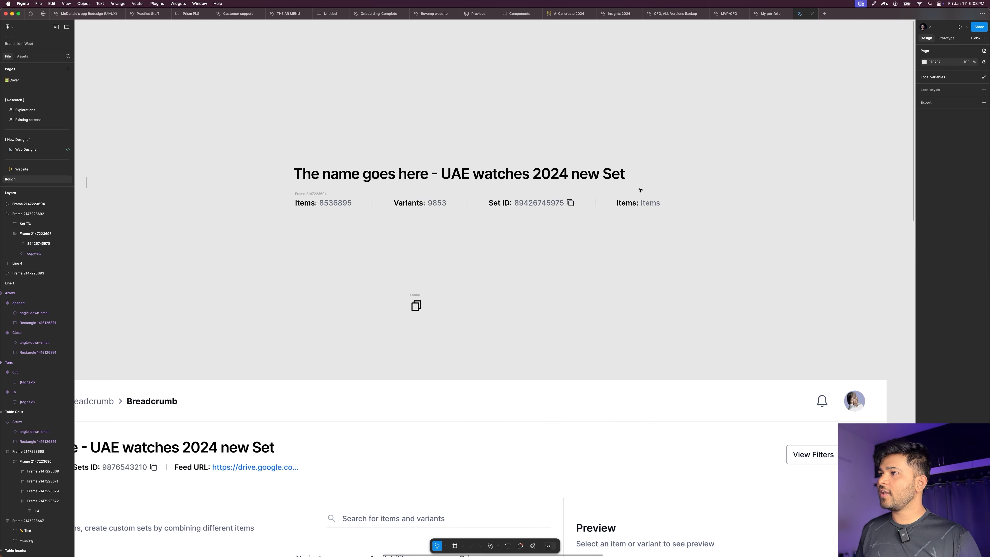
double_click(624, 203)
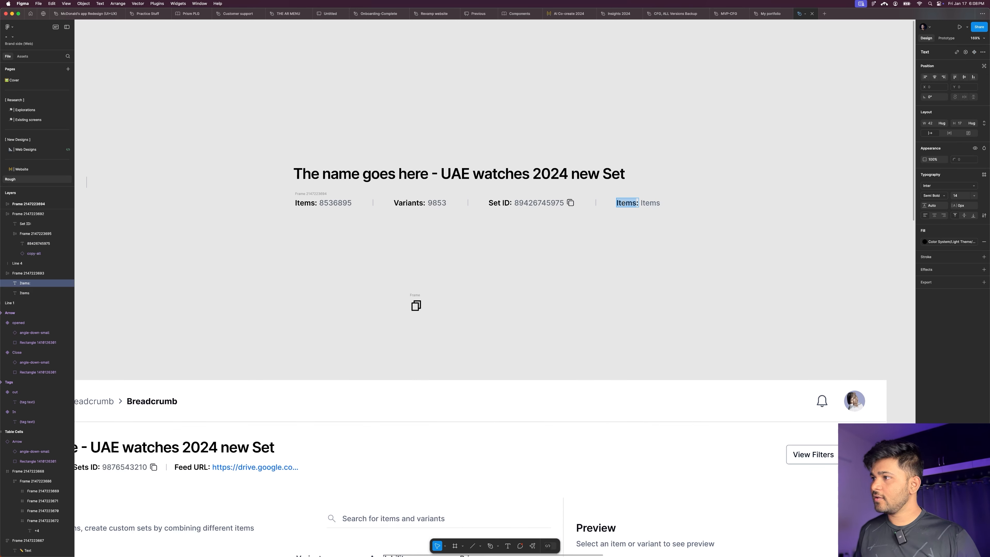
type("URL:")
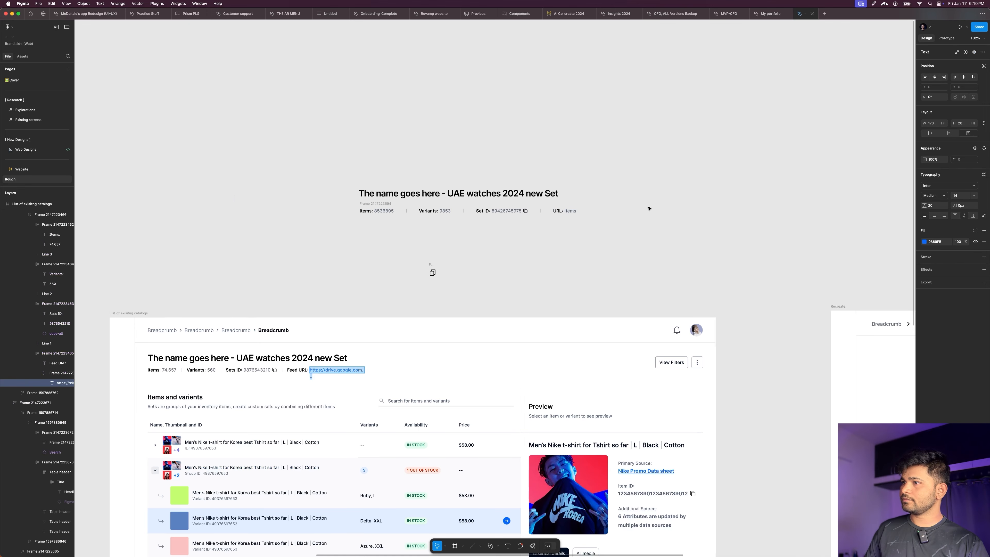
left_click(649, 208)
scroll(585, 199, "up", 5)
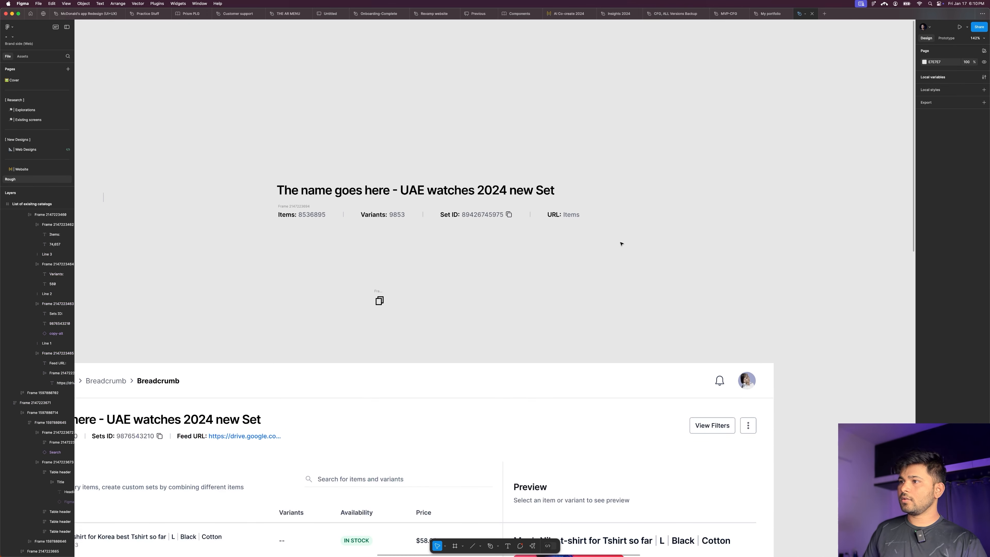
scroll(580, 192, "up", 3)
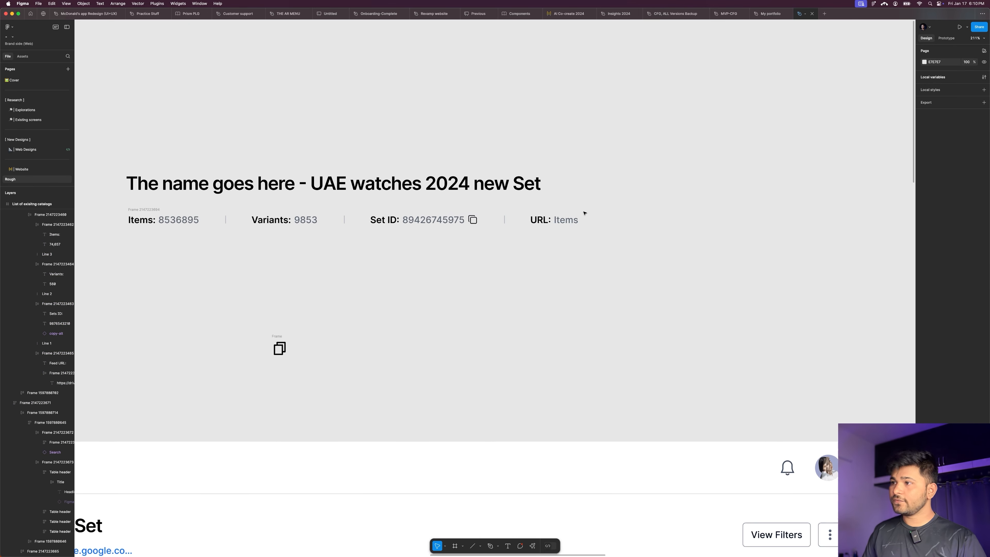
double_click(561, 223)
double_click(561, 222)
type("www.drive.cvo")
key("BackSpace")
key("BackSpace")
key("BackSpace")
type("/ywqi6927y4")
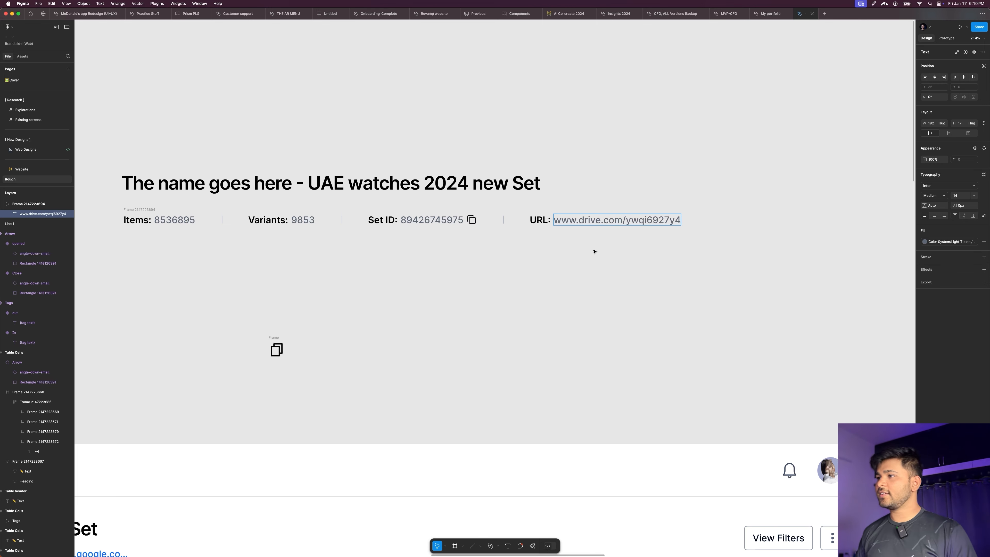
key("Escape")
Step: Recolor the URL value with a shade from the design system library's Blue palette
left_click(924, 241)
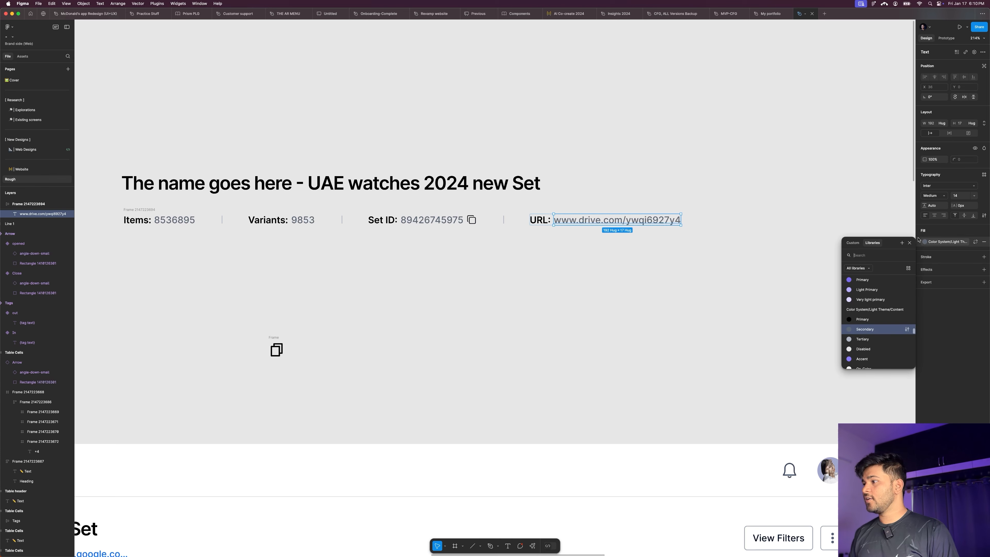
type("blue")
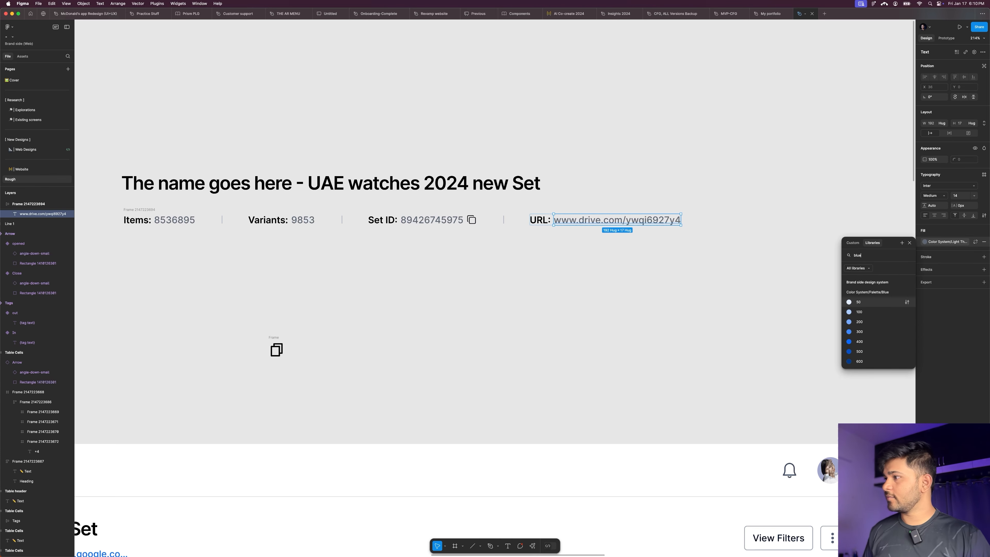
key("Escape")
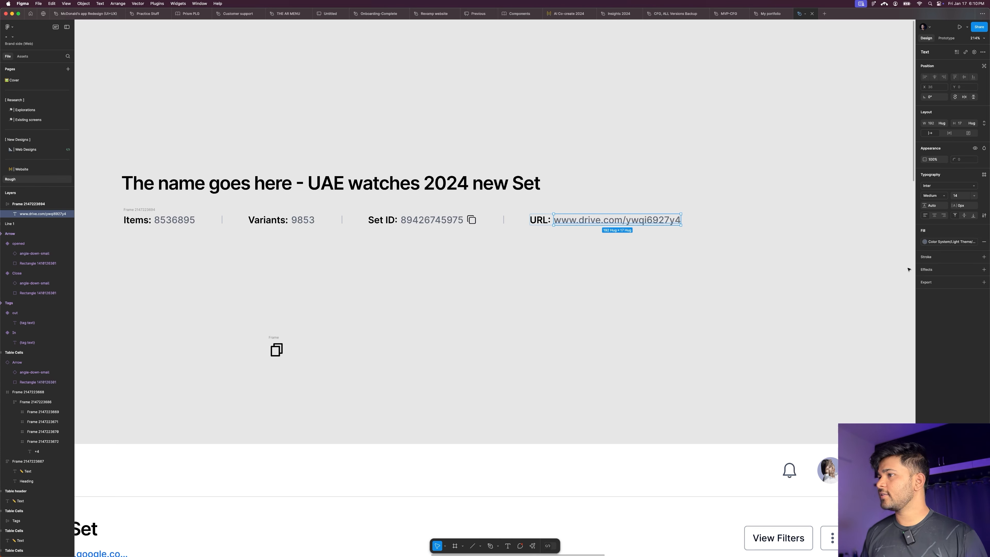
left_click(924, 241)
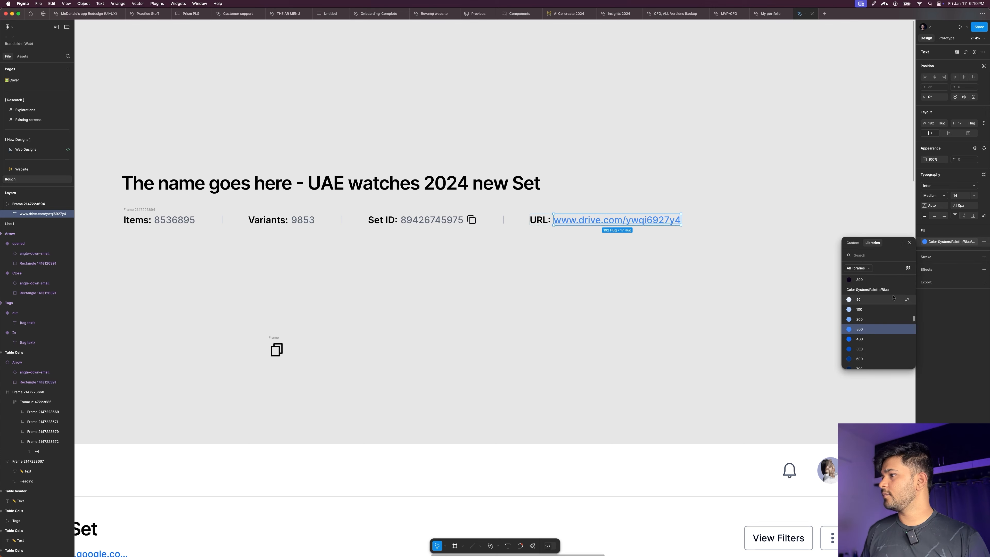
left_click(771, 281)
left_click(619, 253)
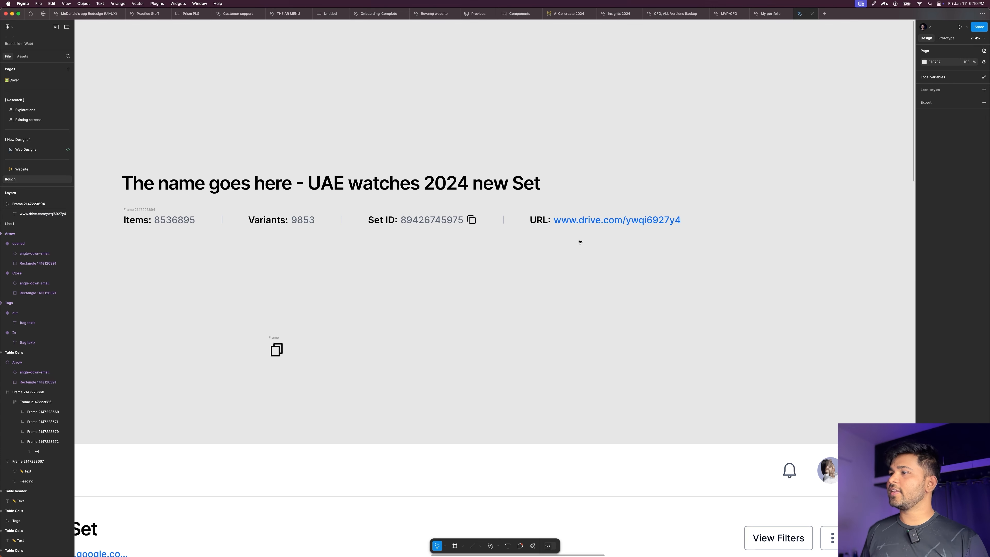
scroll(600, 246, "down", 5)
scroll(601, 230, "up", 1)
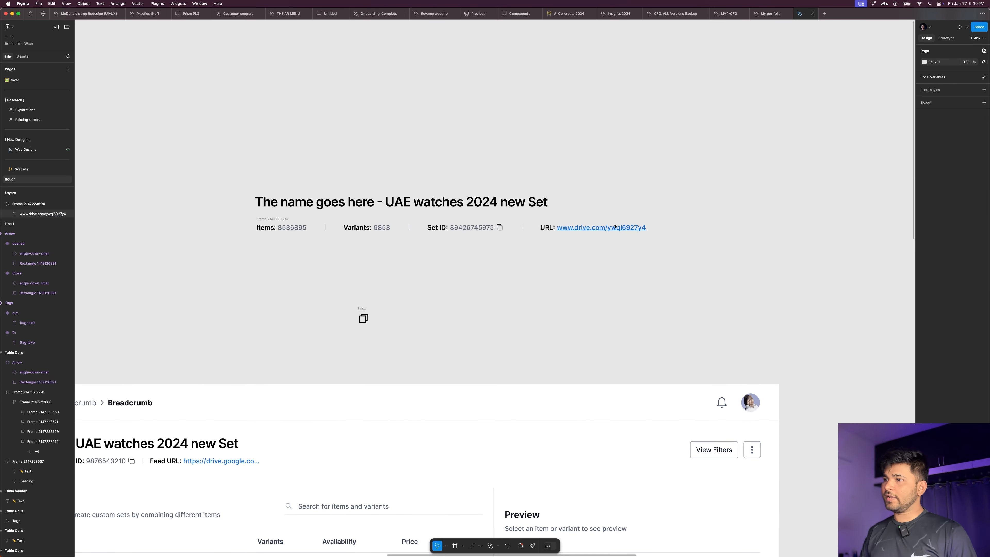
double_click(629, 230)
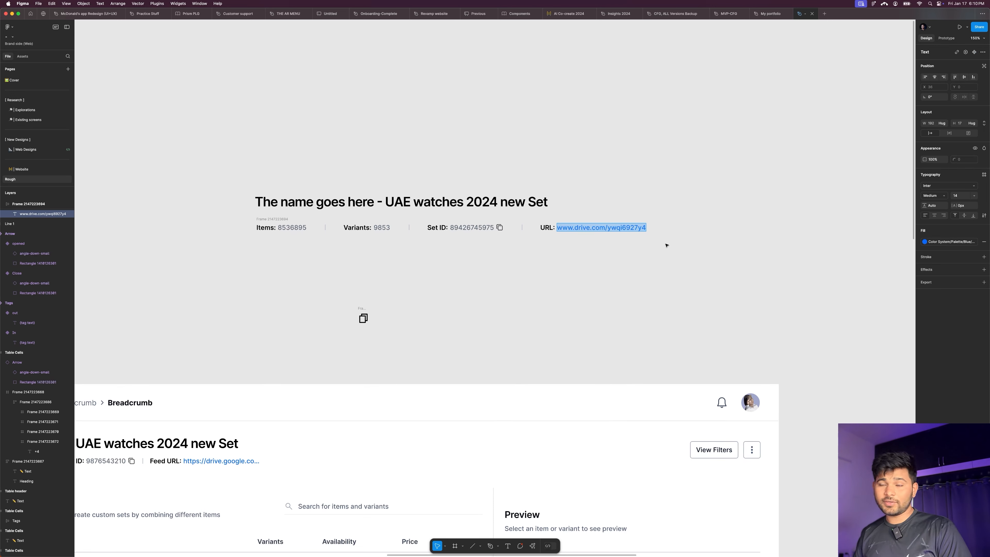
key("Escape")
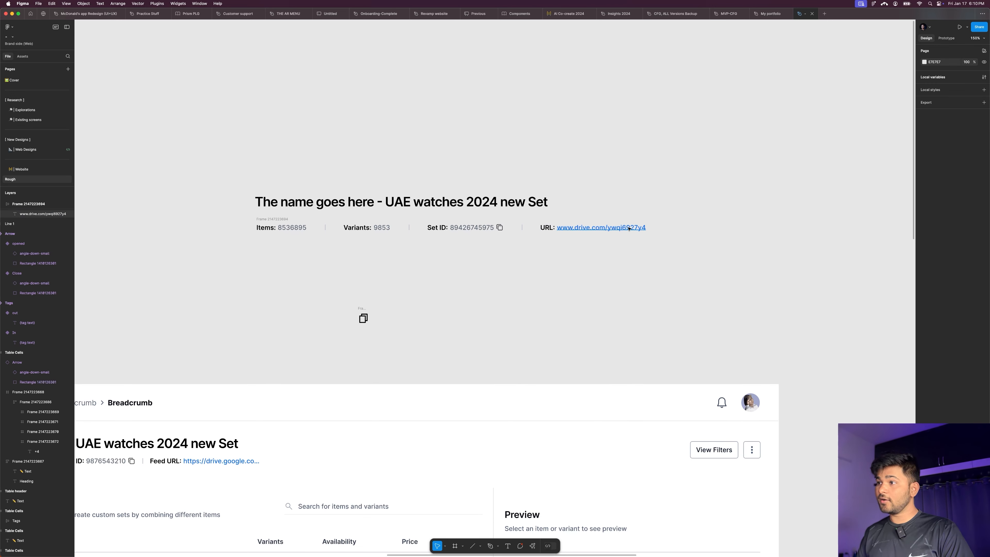
double_click(640, 228)
left_click(631, 227)
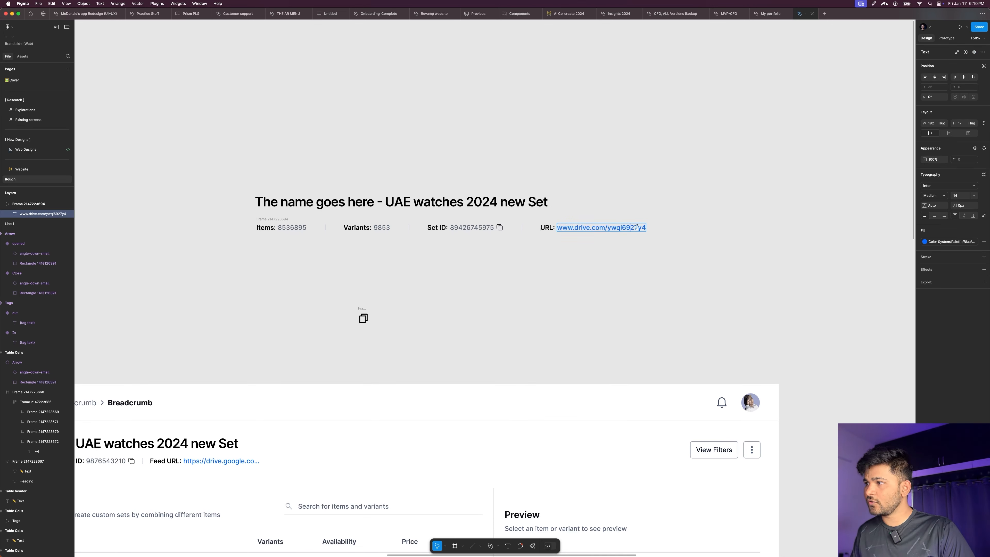
left_click_drag(636, 227, 656, 229)
type("...")
key("Escape")
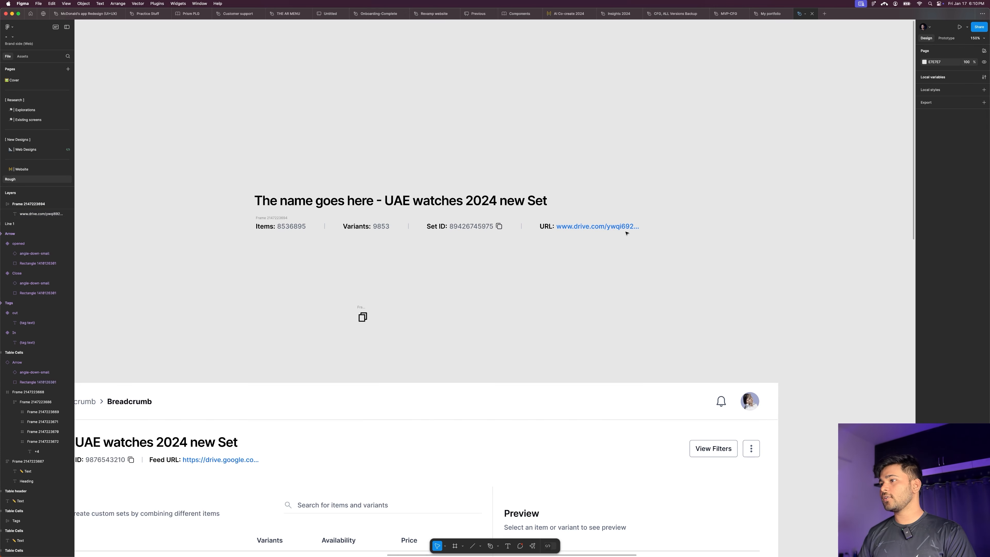
double_click(635, 227)
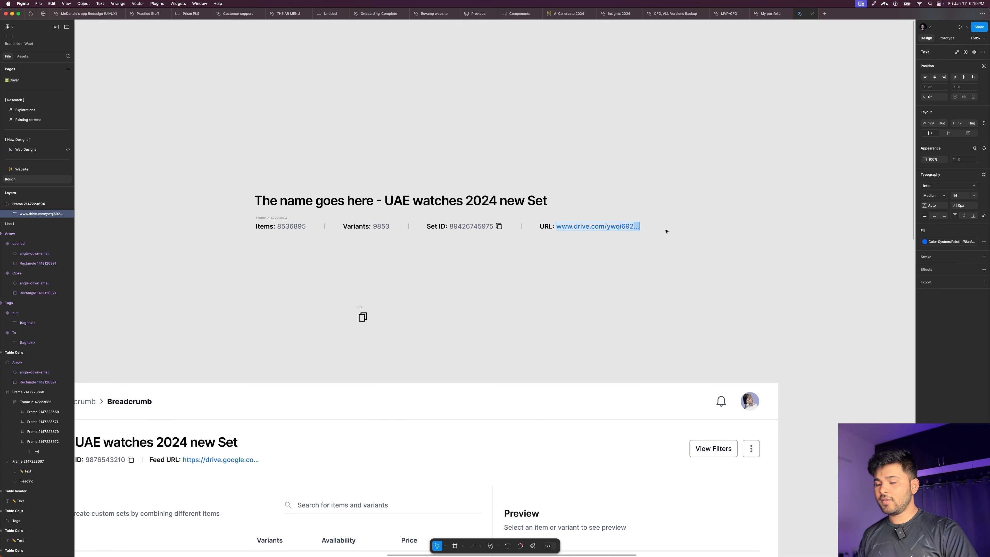
type("fhdhd")
key("Escape")
key("Escape")
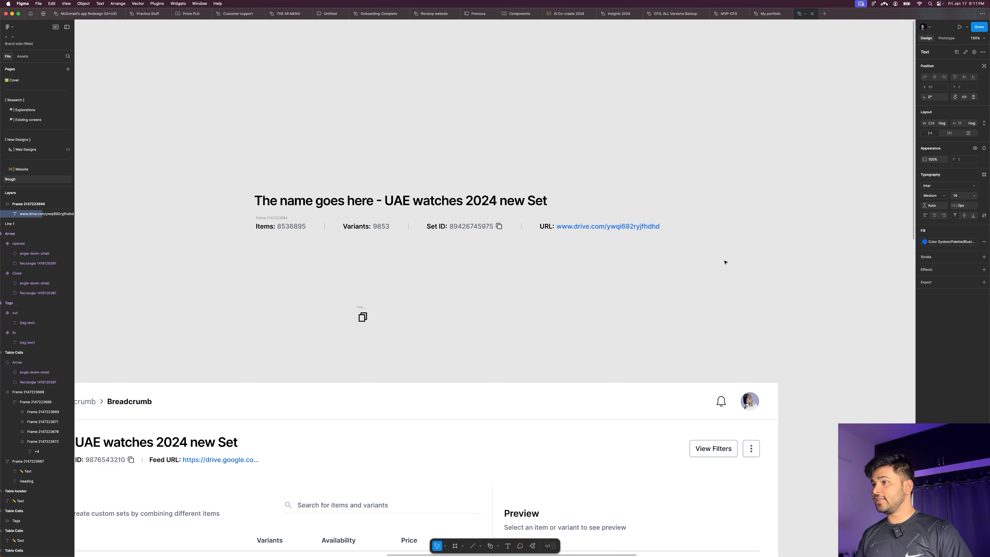
Step: Turn on text truncation for the URL value and narrow its text box so the end is cut off with an ellipsis
key("Tab")
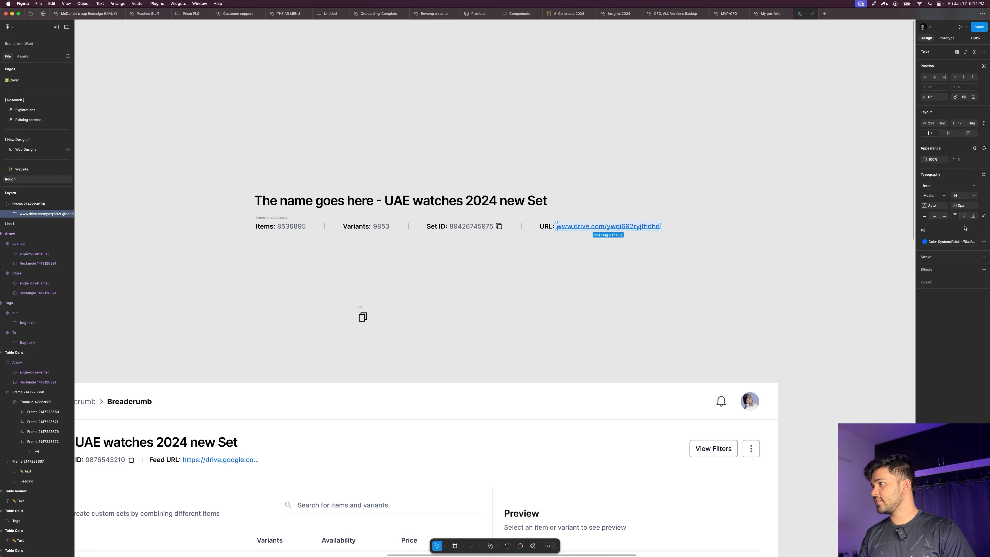
left_click(983, 217)
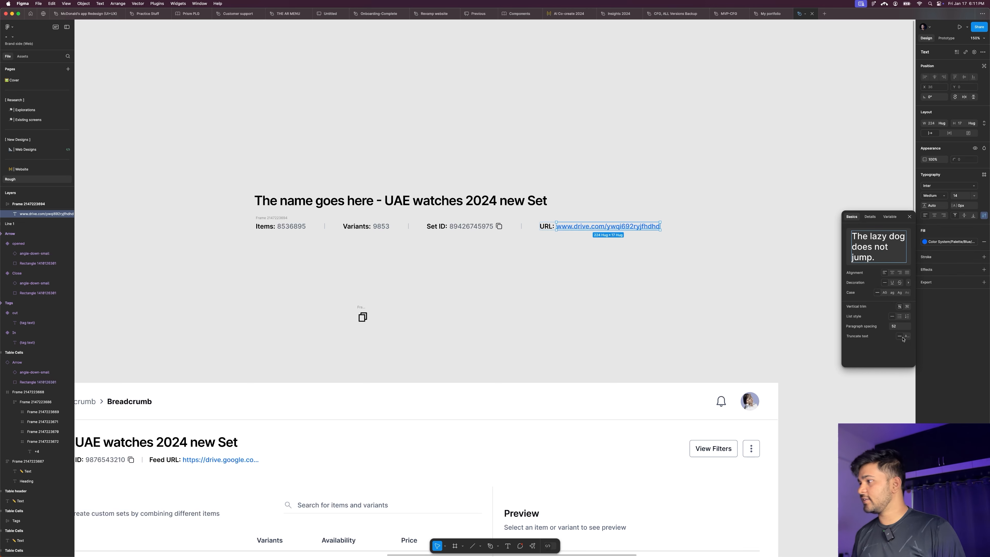
left_click(670, 302)
left_click(600, 226)
left_click(637, 228)
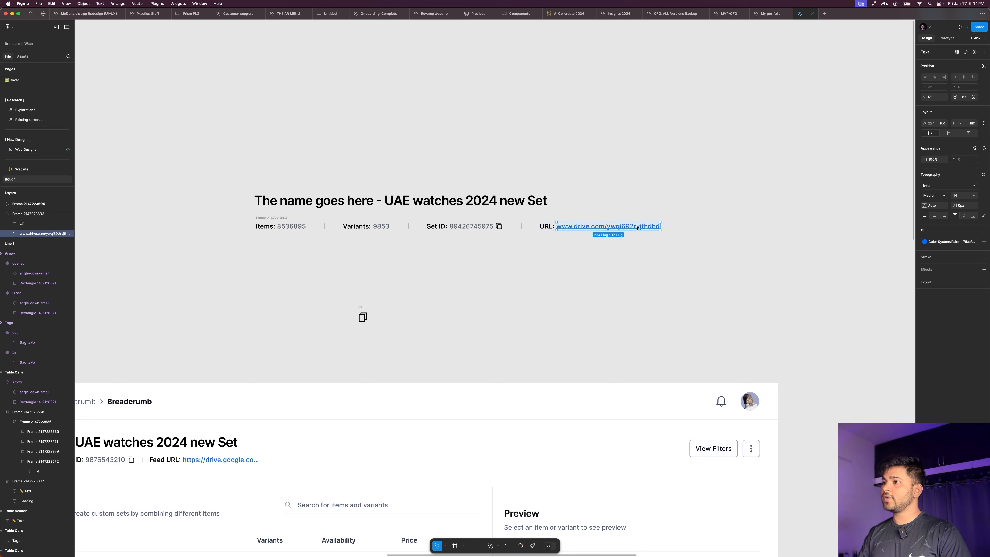
left_click_drag(660, 226, 644, 226)
left_click(655, 227)
left_click(600, 226)
left_click(600, 226)
left_click(648, 148)
Step: Combine the title text and the details row beneath it into one vertical auto layout frame
scroll(457, 156, "down", 5)
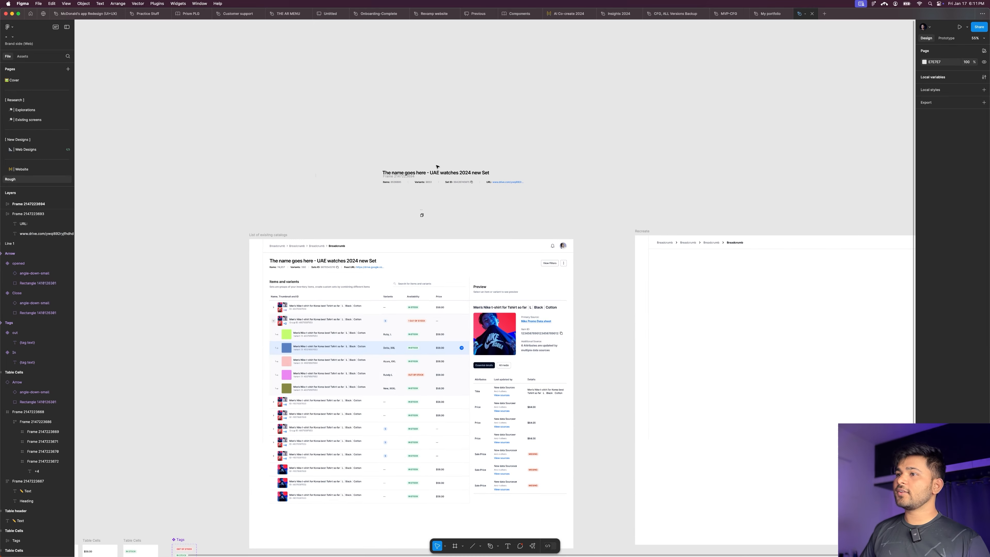
scroll(429, 254, "up", 5)
left_click_drag(332, 205, 411, 172)
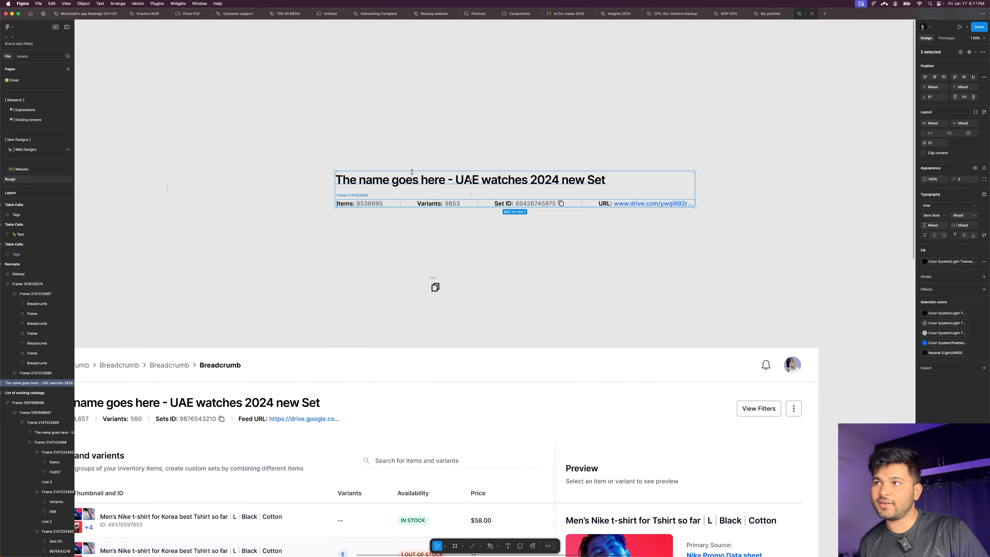
key("shift+a")
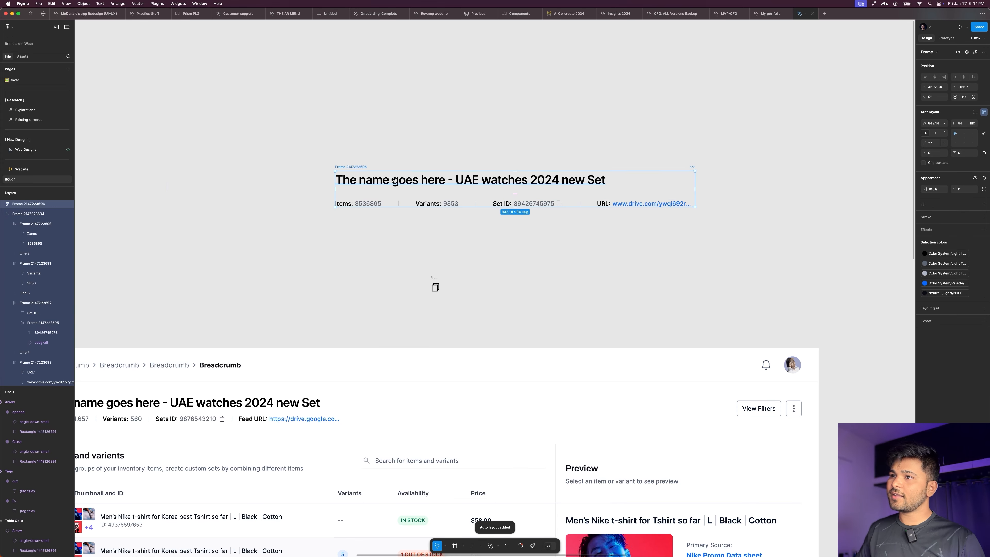
Step: Set the horizontal gap between the items and dividers of the details row to 24
scroll(412, 172, "down", 5)
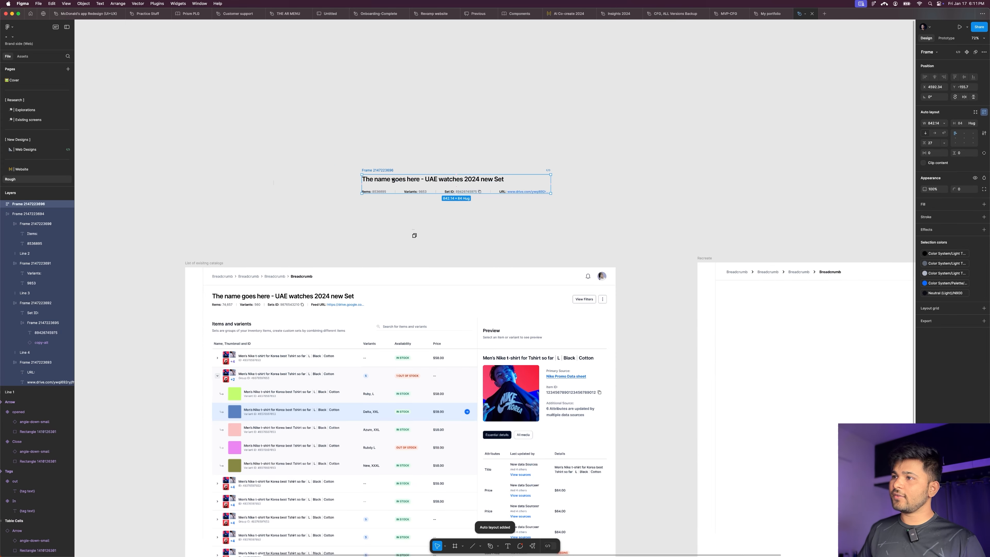
left_click(417, 192)
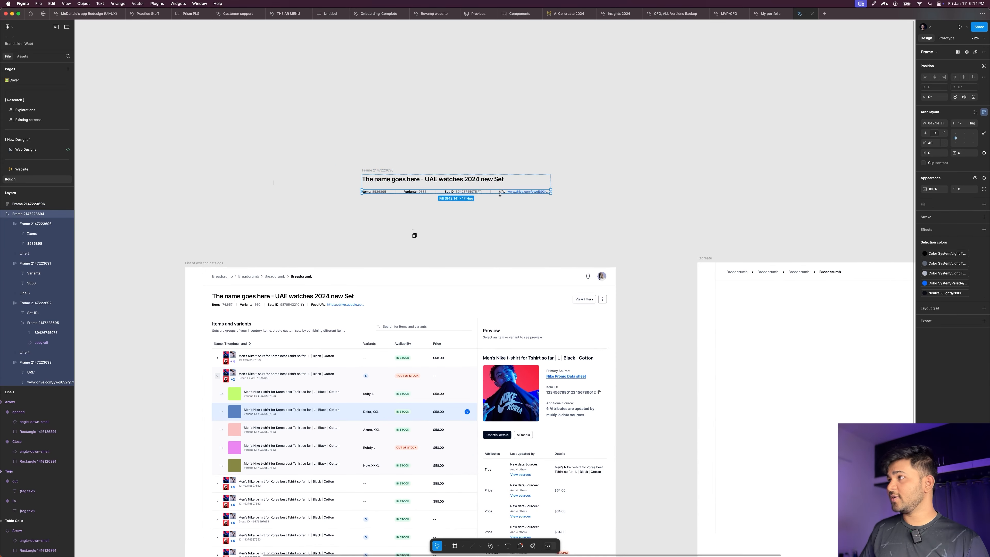
left_click(937, 143)
type("2")
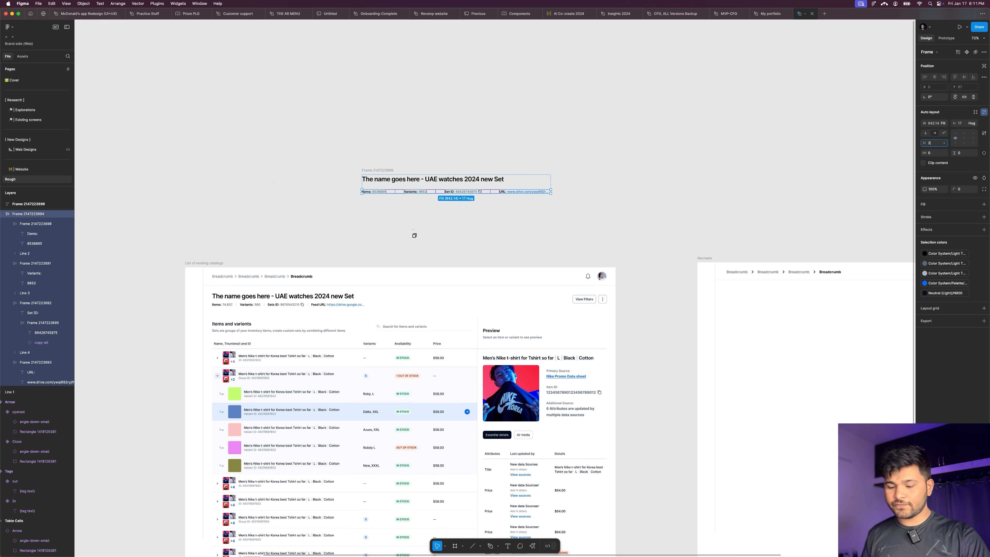
type("4")
left_click(558, 135)
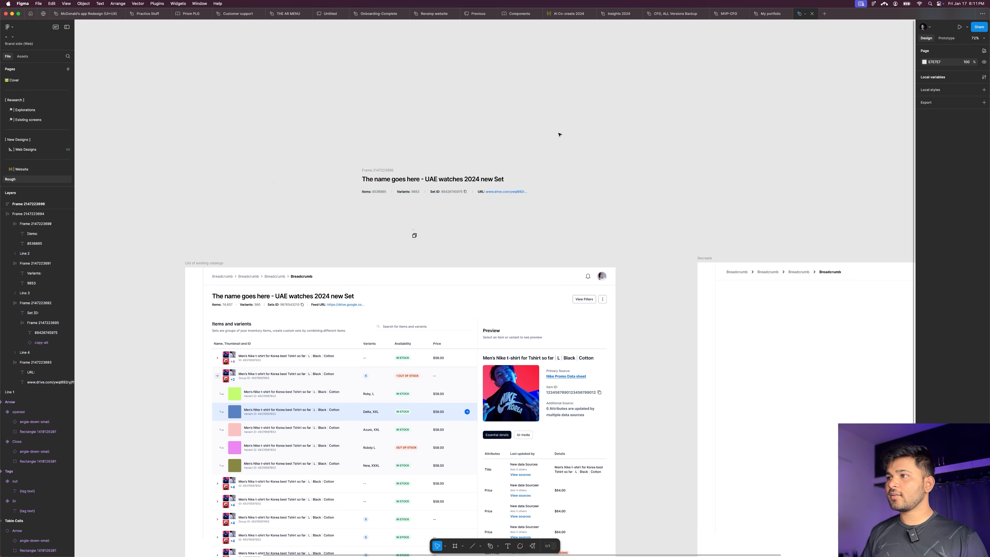
Step: Set the vertical gap between the title and the details row to 24 in their shared frame
scroll(505, 148, "up", 3)
scroll(331, 172, "down", 5)
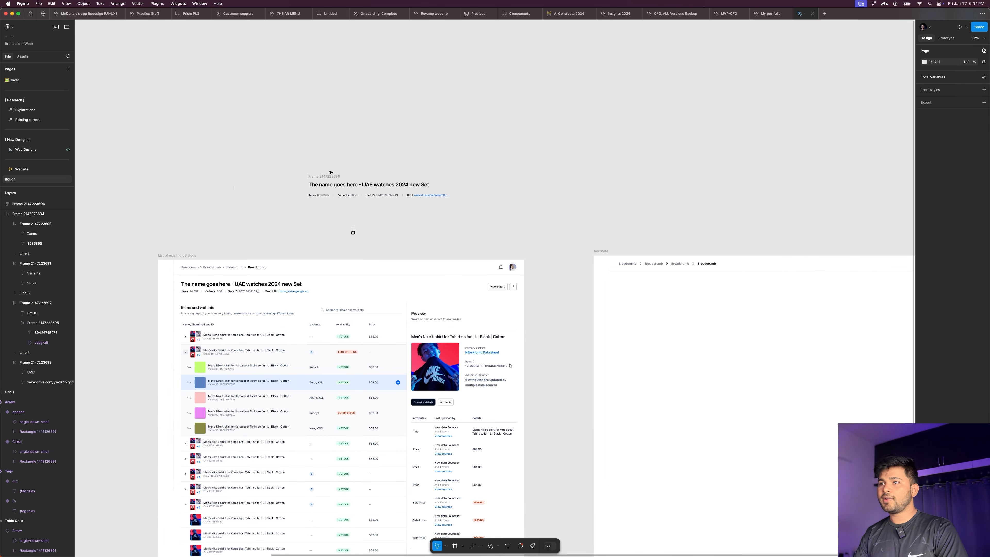
left_click(323, 179)
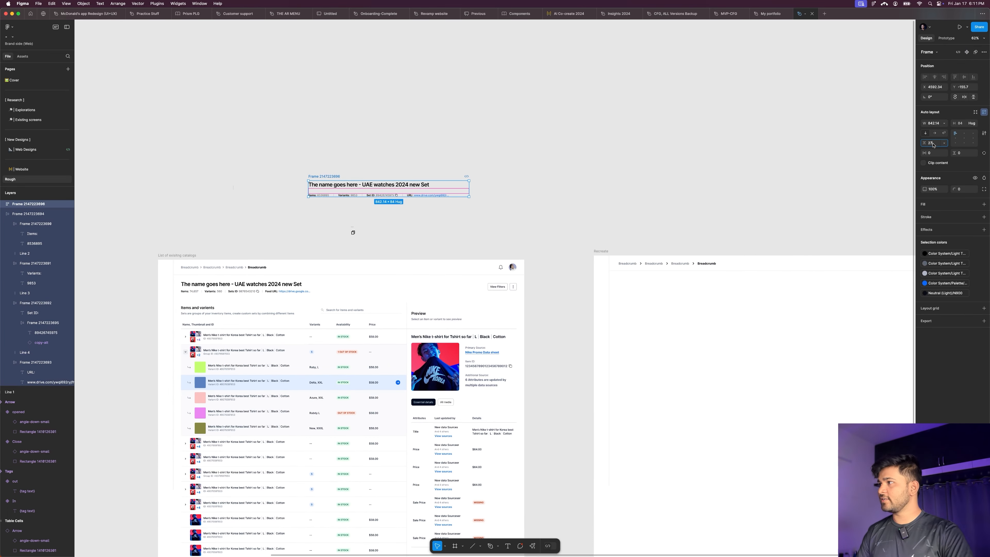
type("24")
key("Return")
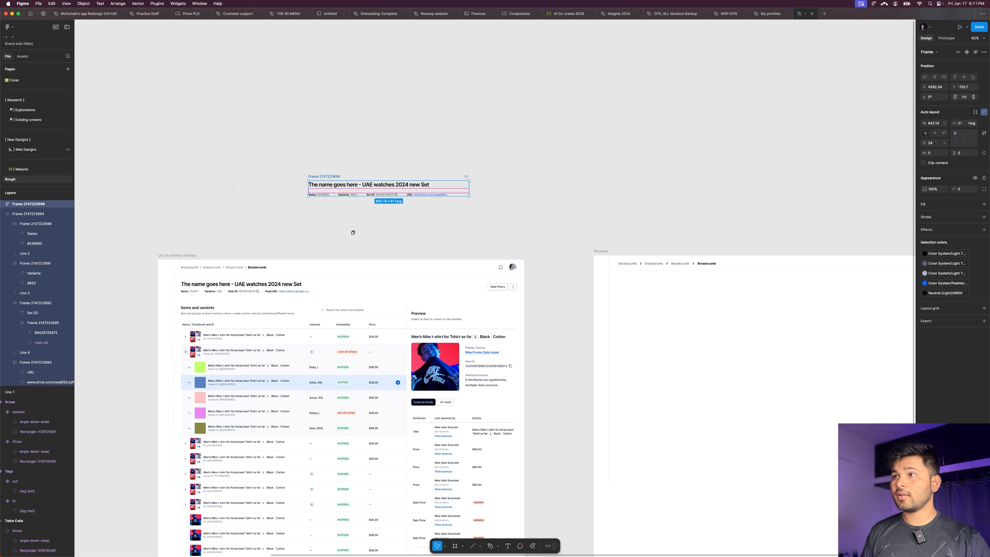
left_click(707, 106)
Step: Set the line height of the title text to Auto
left_click(415, 187)
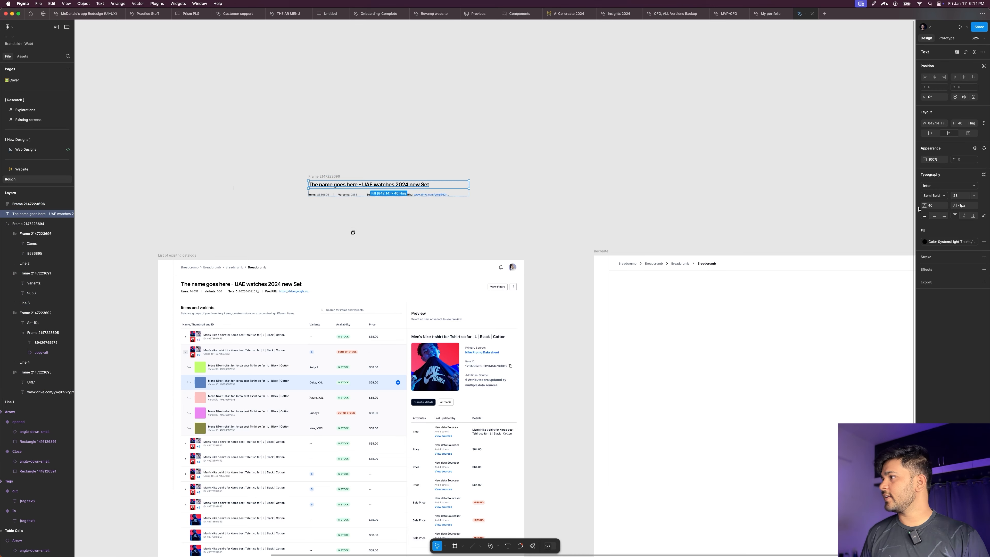
left_click(931, 207)
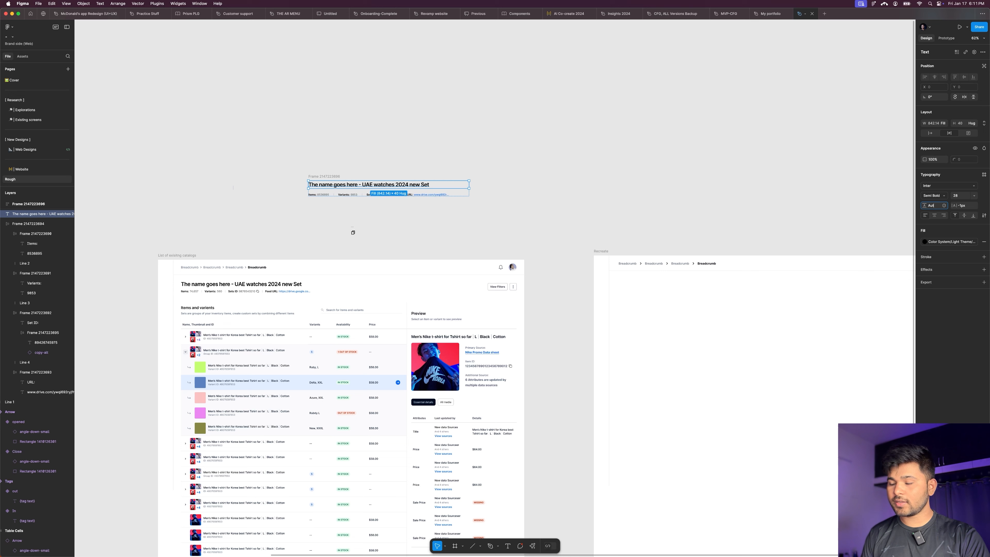
key("Return")
left_click(932, 207)
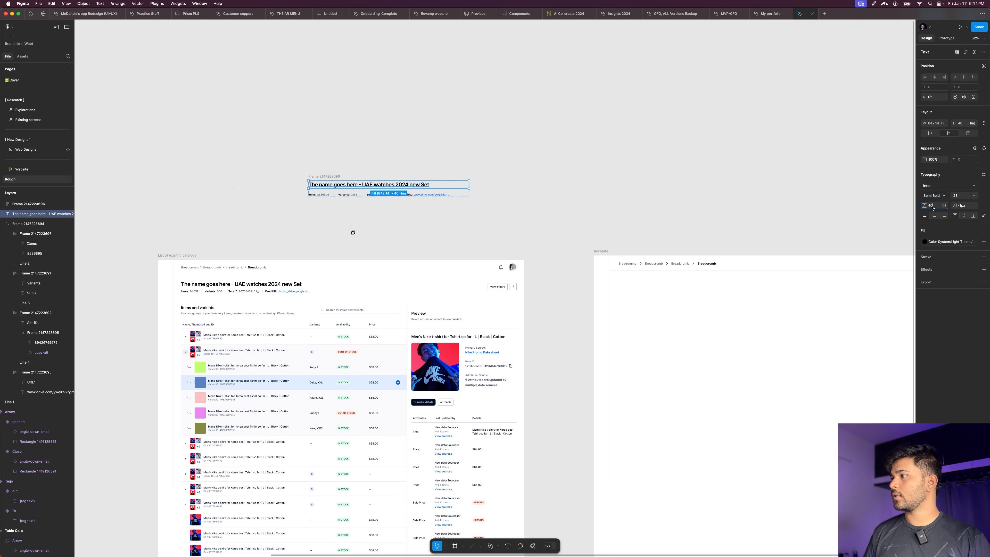
key("Return")
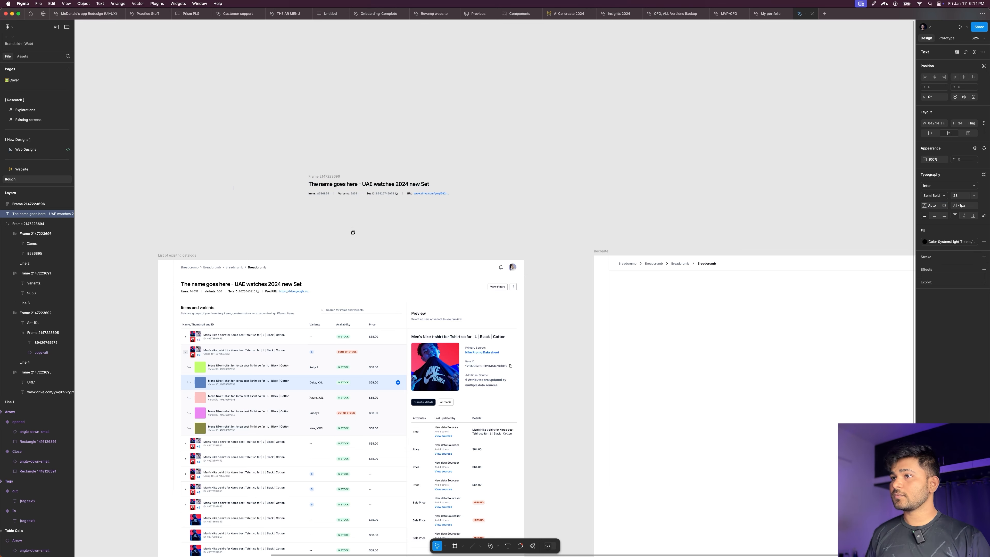
left_click(272, 166)
Step: Set the vertical gap between the title and the details row to 18 in their shared frame
left_click(322, 189)
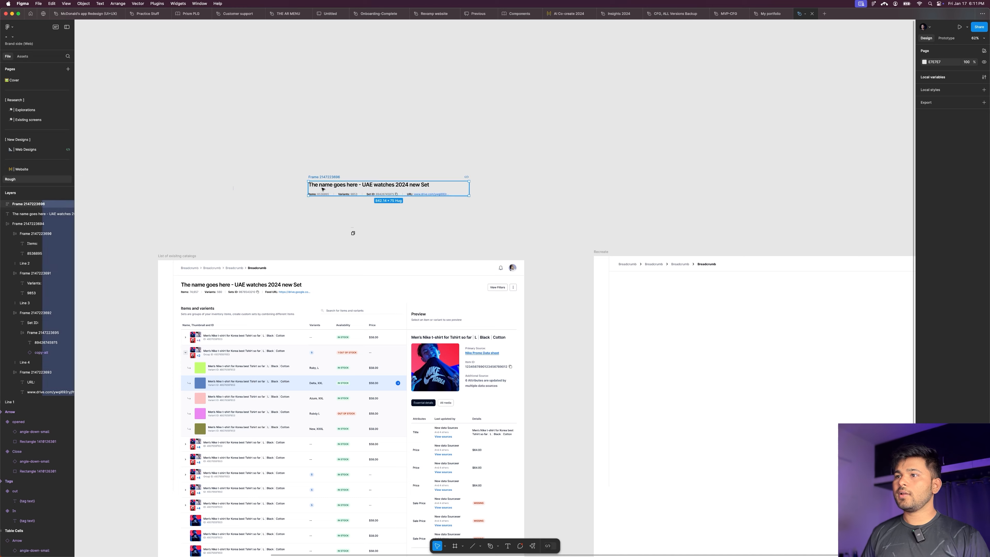
scroll(323, 189, "up", 5)
scroll(323, 189, "up", 4)
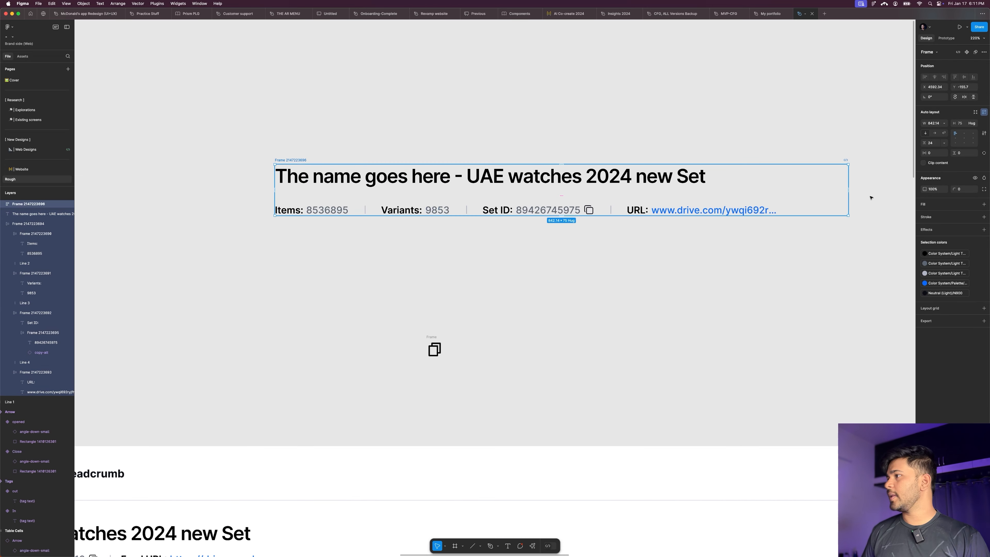
left_click(931, 143)
type("1")
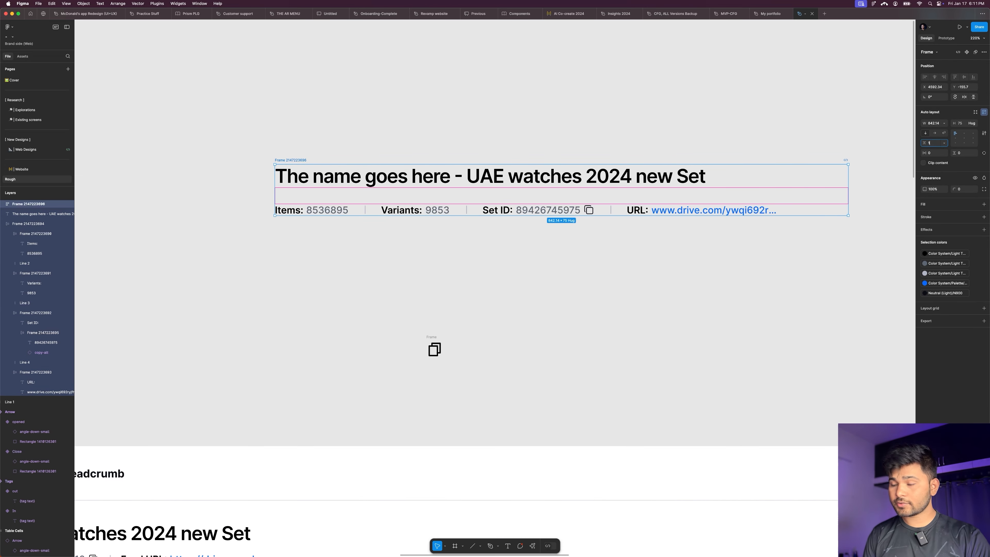
type("8")
key("Return")
scroll(309, 152, "down", 8)
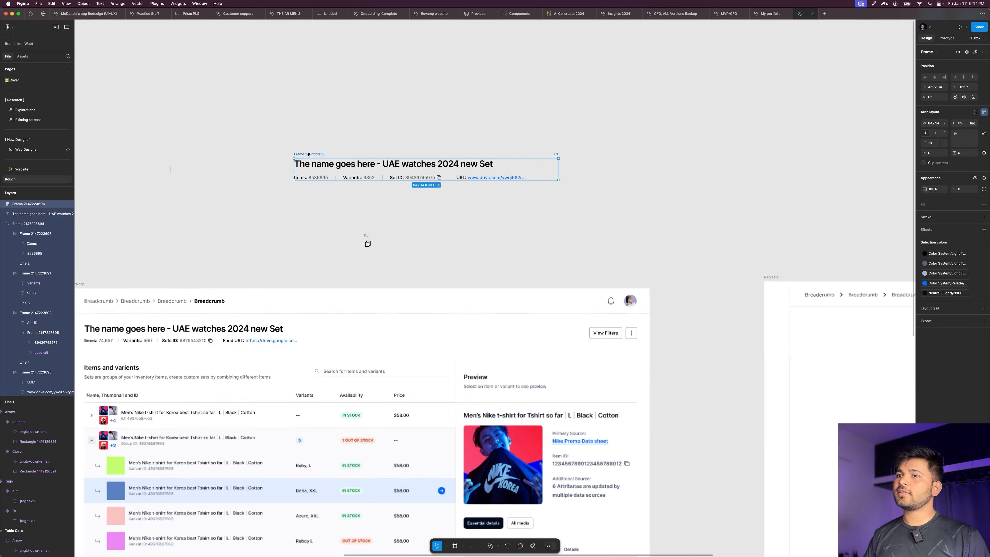
Step: Move the title section into the Recreate frame below the breadcrumbs and make the layout grids visible
left_click_drag(311, 152, 679, 272)
key("ctrl+g")
scroll(697, 270, "up", 5)
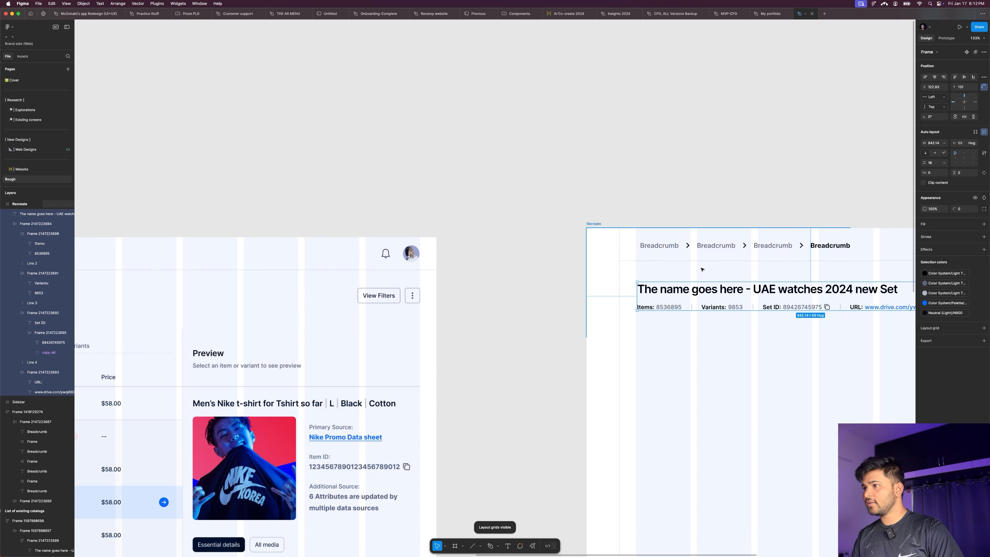
scroll(702, 269, "up", 5)
Step: Set the horizontal padding of the breadcrumb row in the Recreate frame to 0
left_click(599, 222)
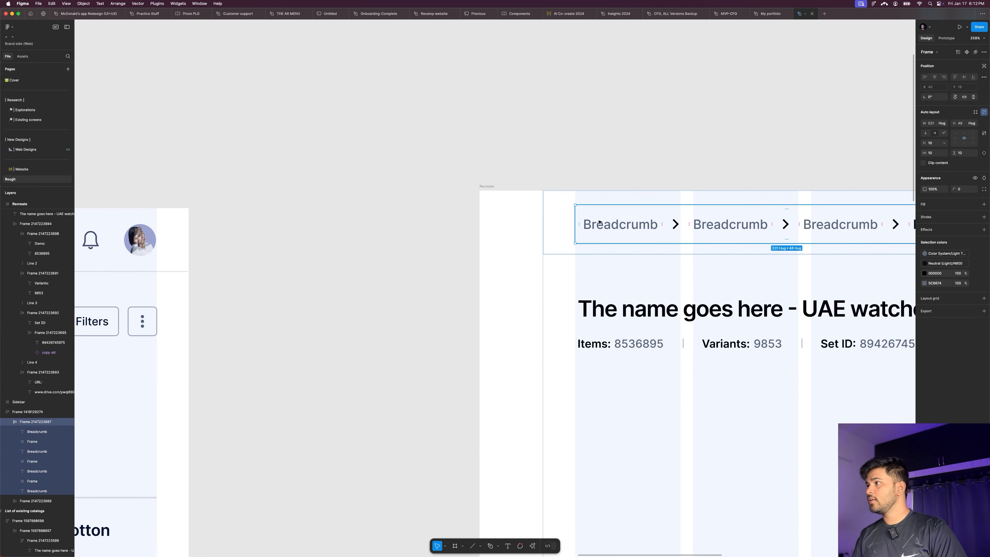
scroll(803, 201, "down", 3)
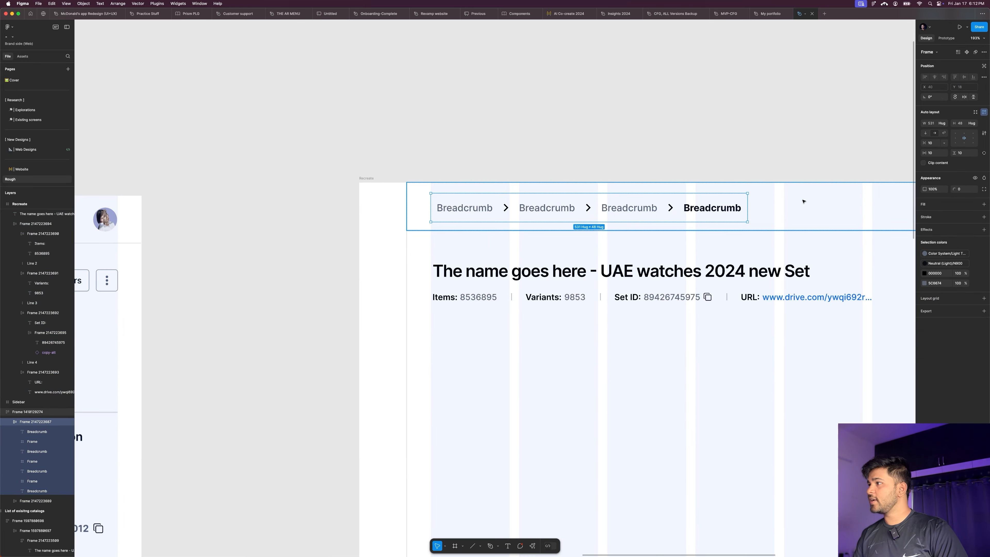
left_click(934, 154)
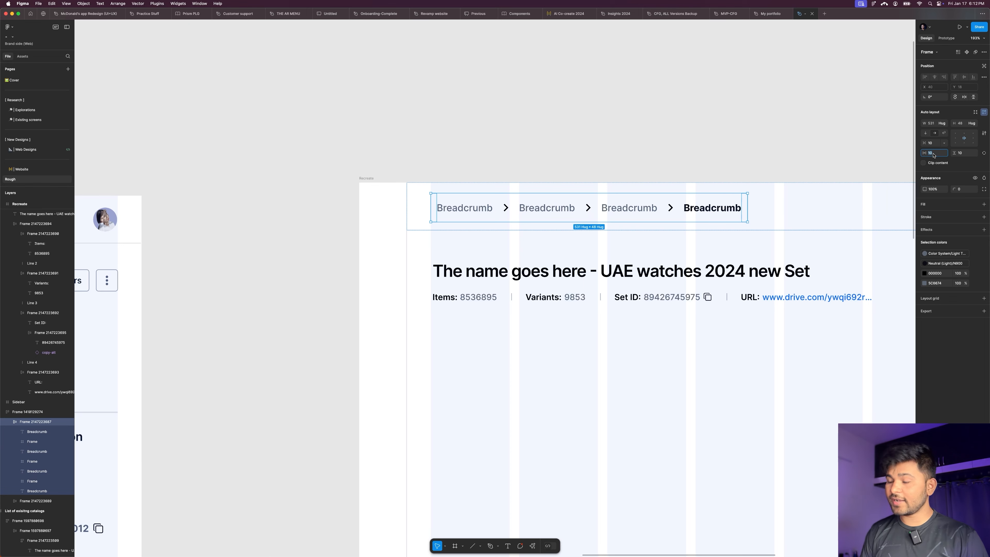
type("0")
key("Return")
scroll(490, 176, "down", 3)
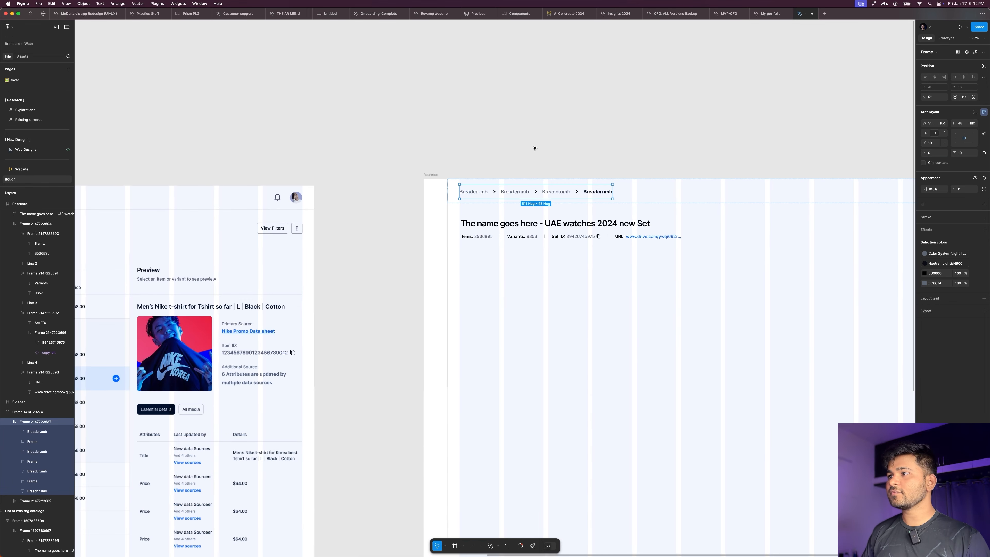
left_click(539, 166)
Step: Draw an empty frame about 1530 wide and 1525 high beside the Recreate frame and give it a Columns layout grid
scroll(539, 166, "up", 3)
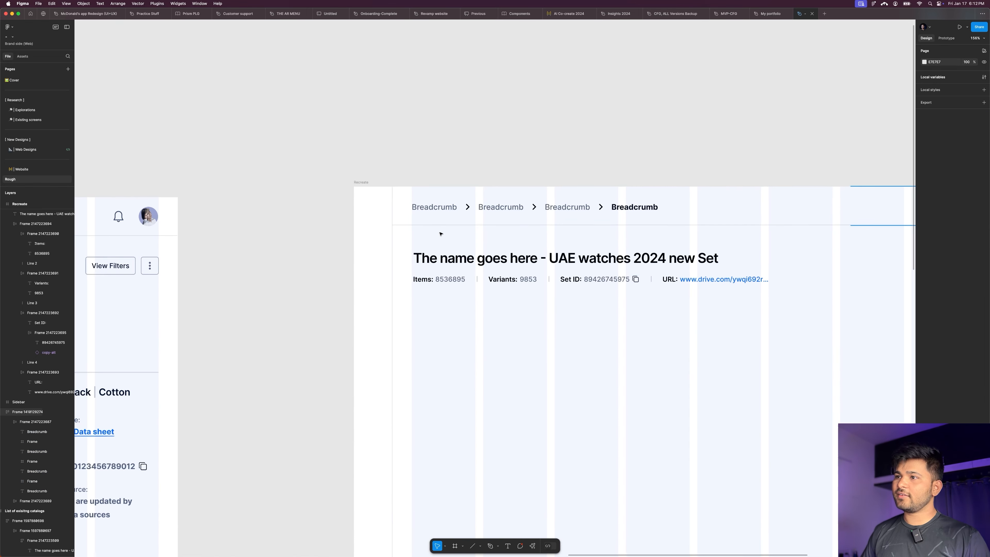
scroll(473, 182, "down", 5)
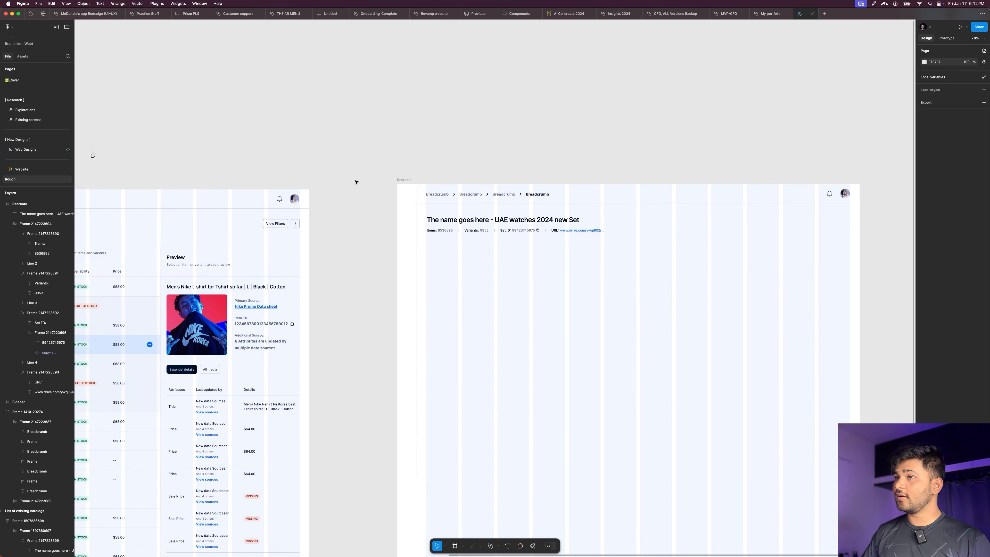
scroll(356, 182, "down", 5)
key("f")
left_click_drag(642, 184, 795, 335)
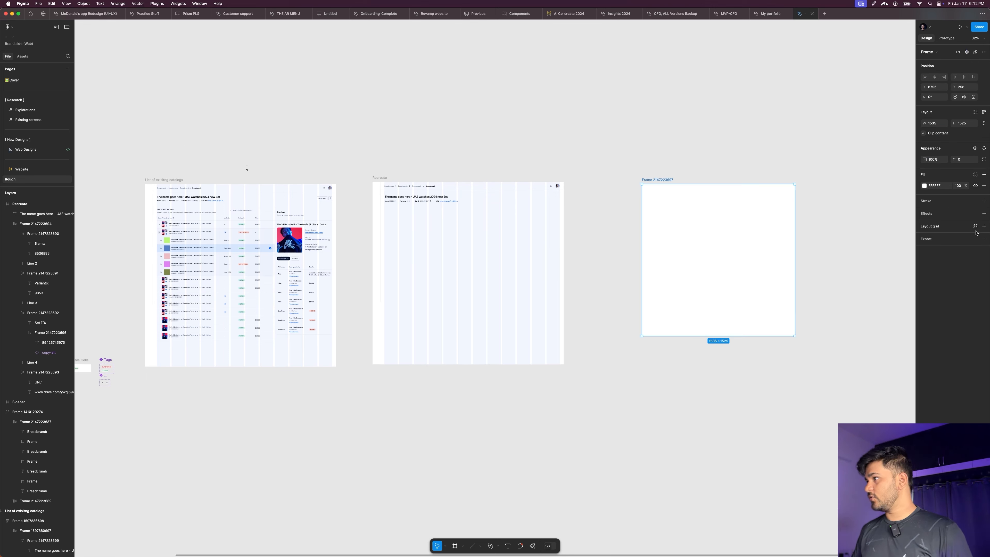
left_click(984, 226)
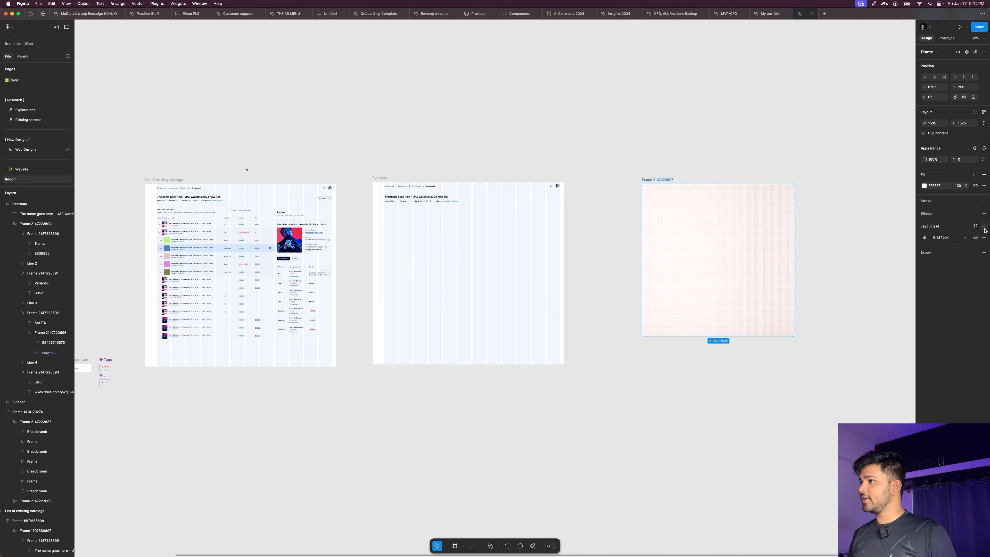
left_click(925, 238)
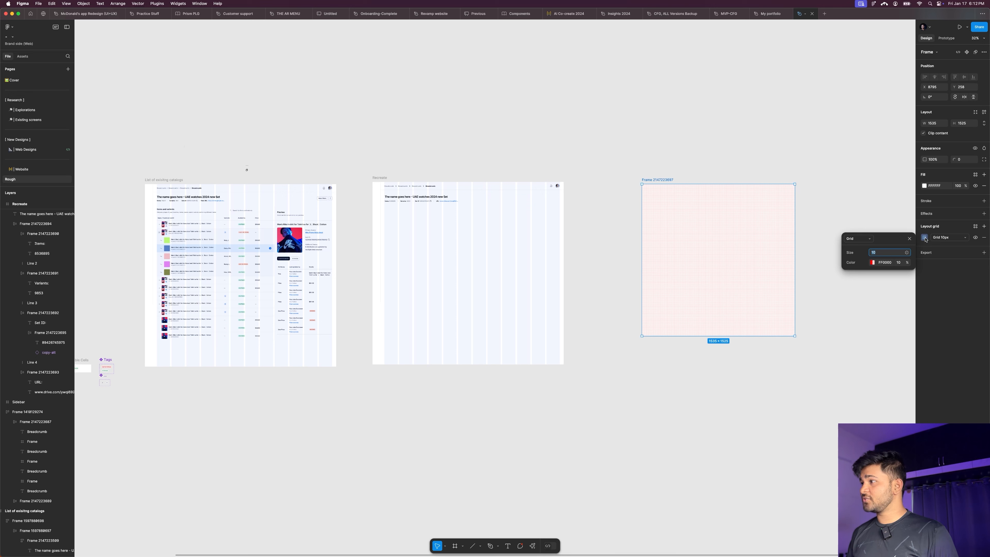
left_click(859, 238)
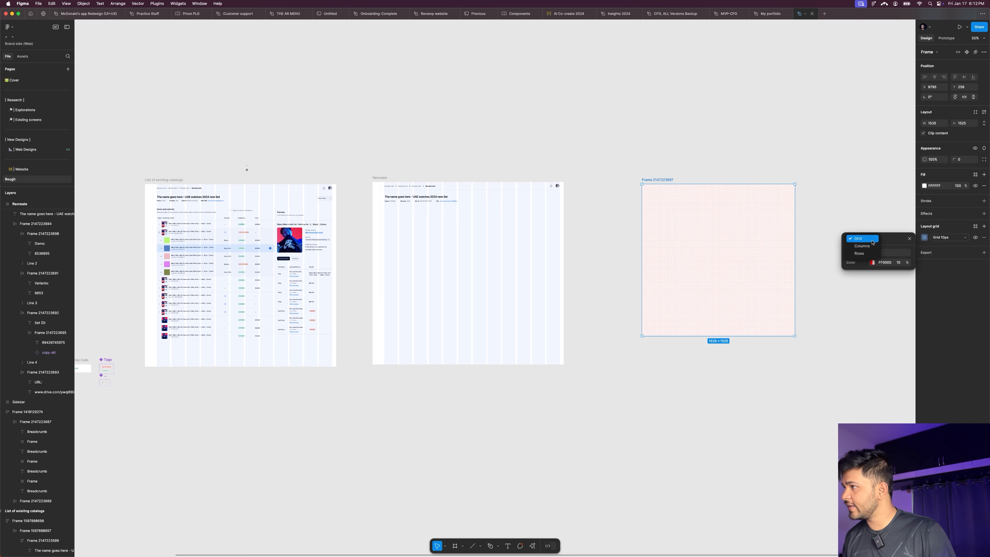
left_click(868, 250)
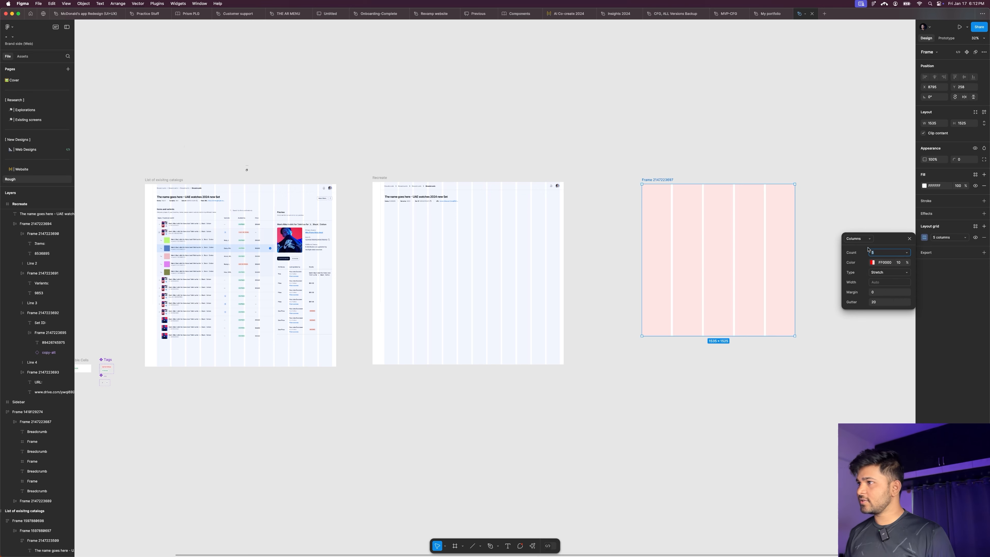
Step: Set both the margin and the gutter of the new frame's column grid to 40
left_click(876, 295)
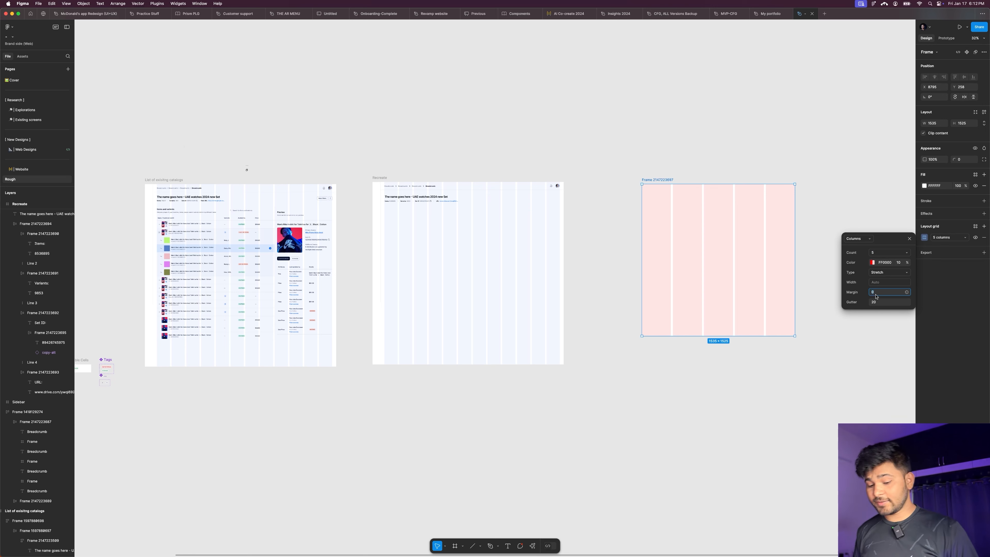
type("40")
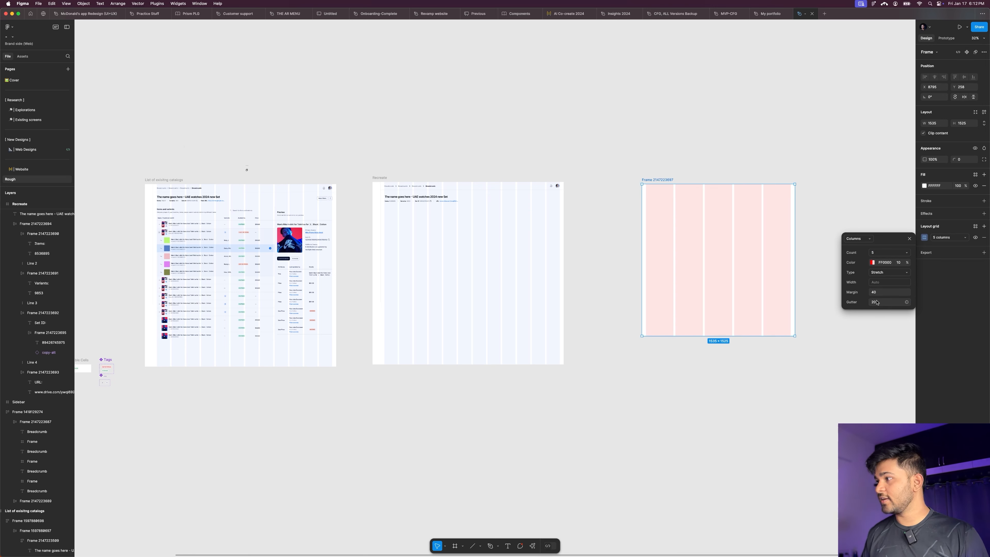
left_click(670, 229)
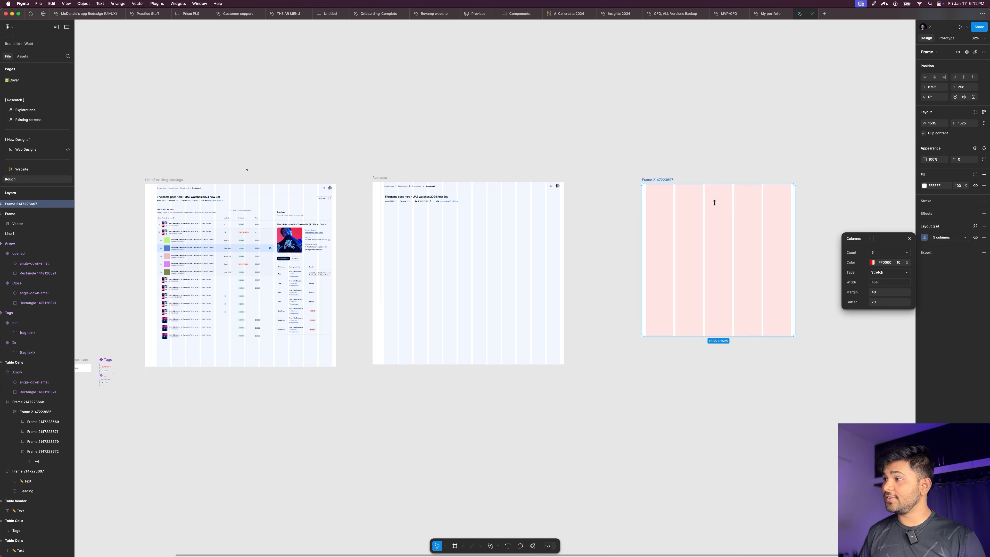
left_click(880, 305)
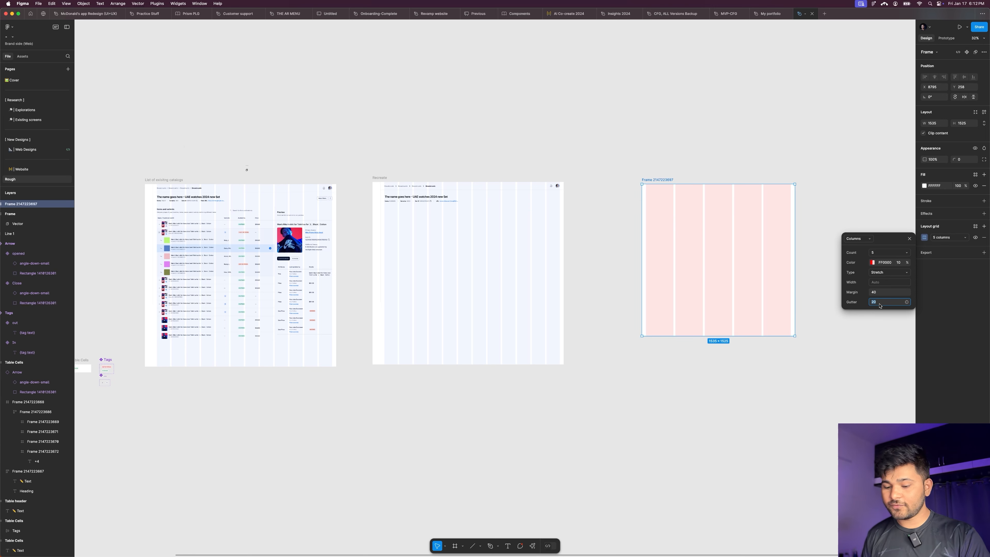
key("Return")
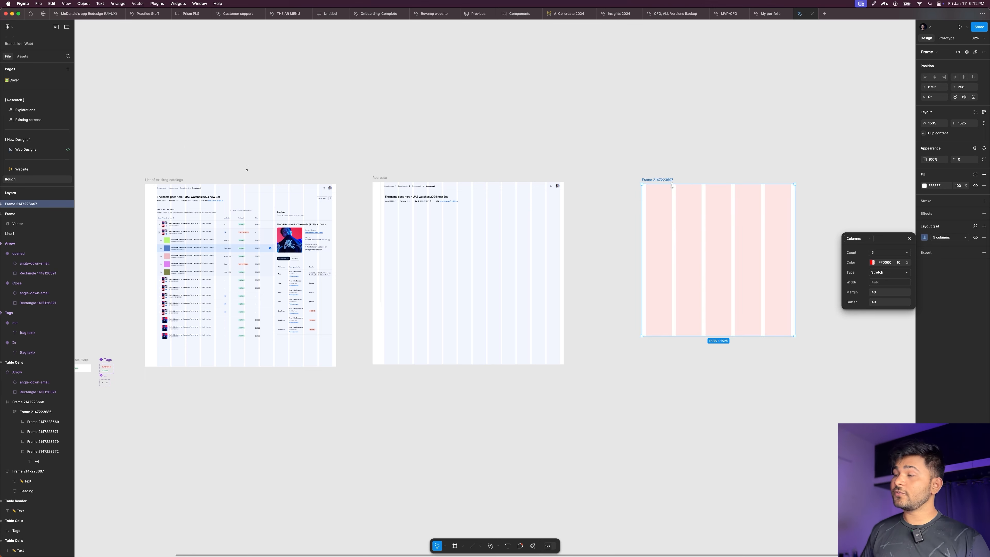
Step: Delete the empty frame with the red column grid
left_click(681, 169)
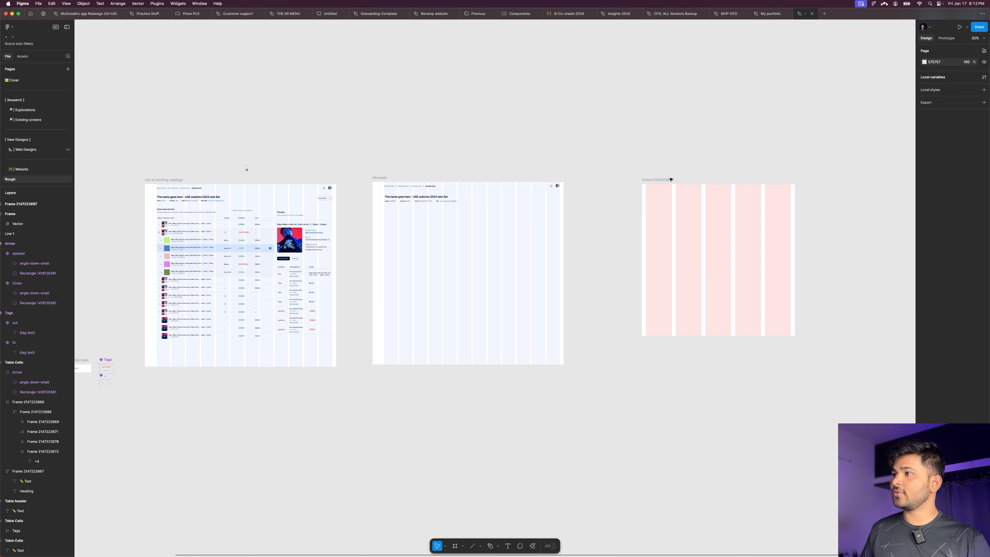
left_click(666, 179)
key("Delete")
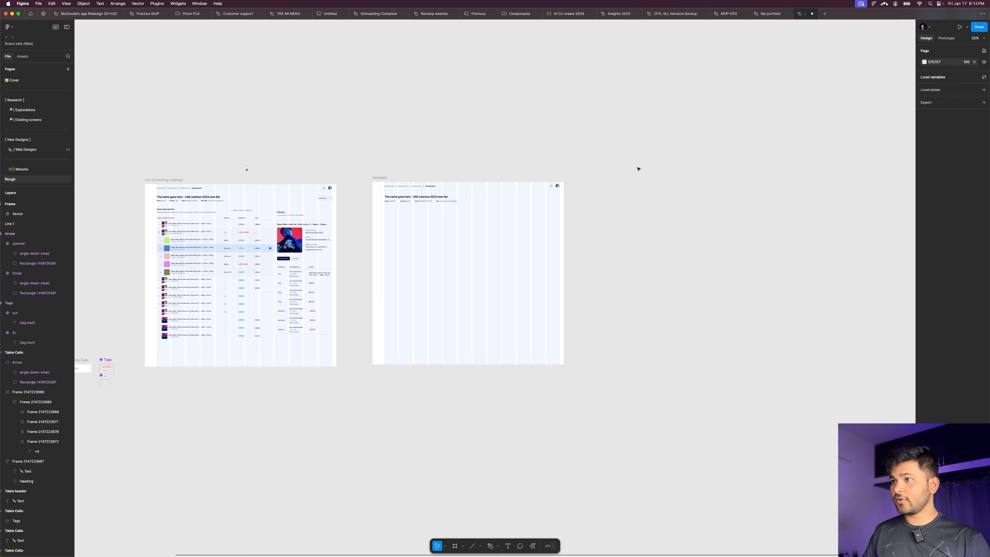
Step: Copy the View Filters label out of the existing catalog screen's button onto the empty canvas between the two screens
scroll(380, 197, "up", 5)
scroll(525, 180, "down", 3)
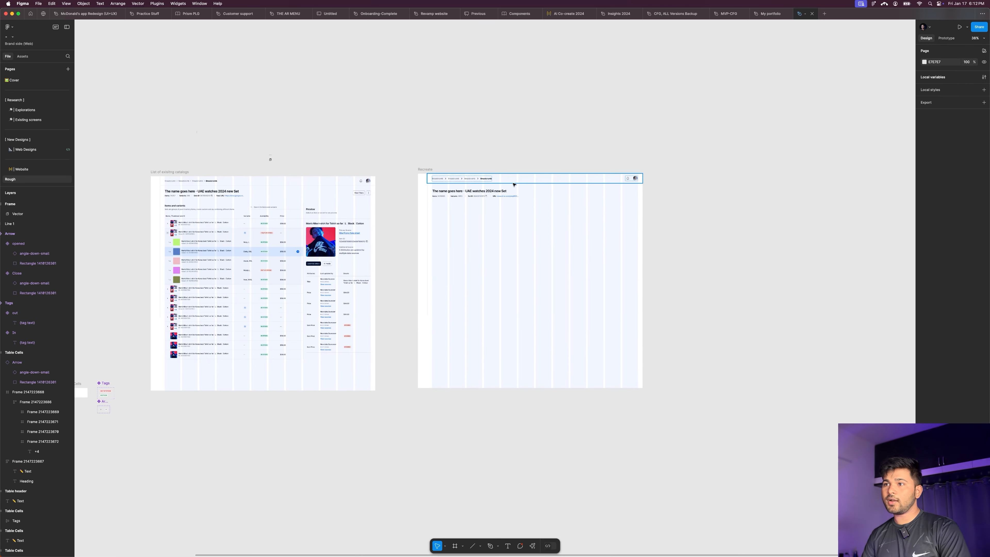
scroll(390, 173, "up", 5)
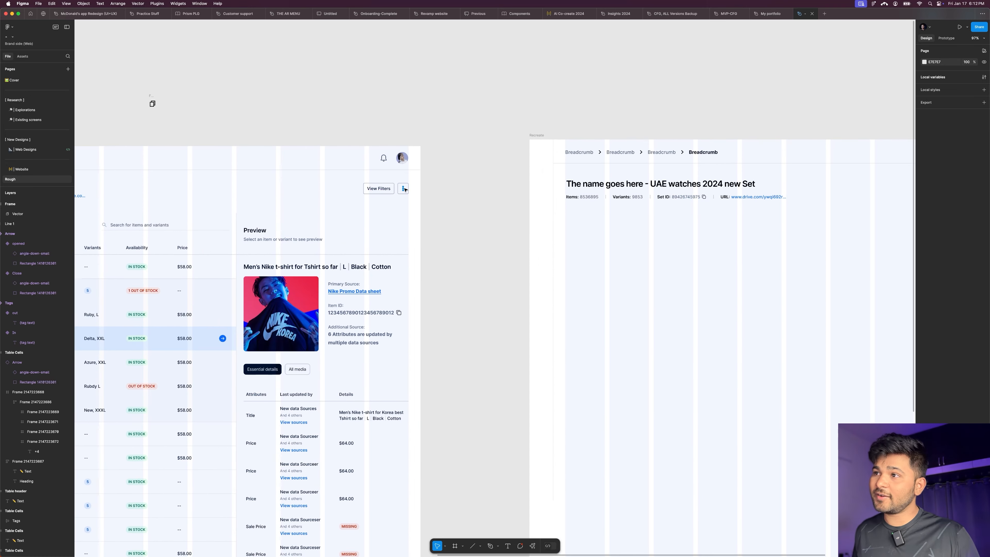
scroll(495, 178, "down", 5)
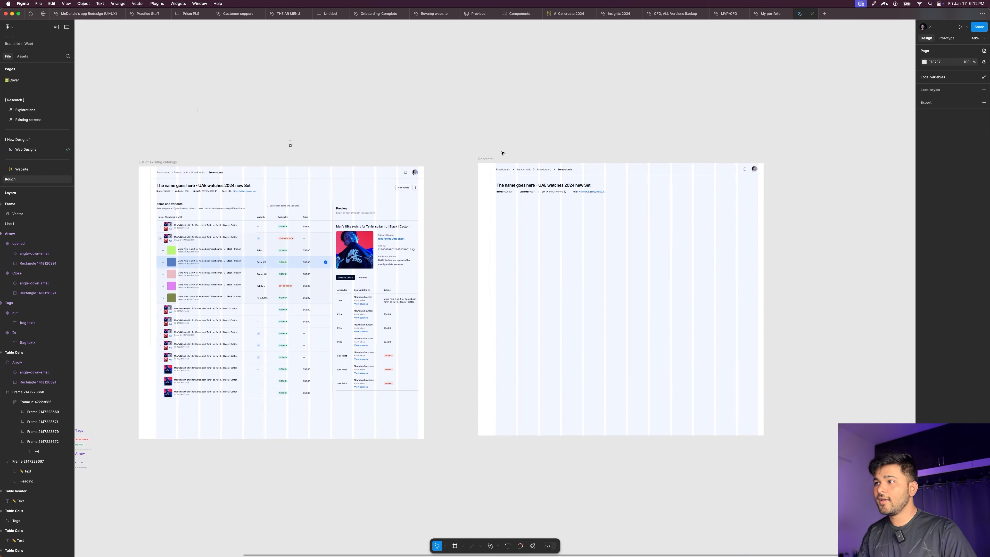
scroll(379, 191, "up", 6)
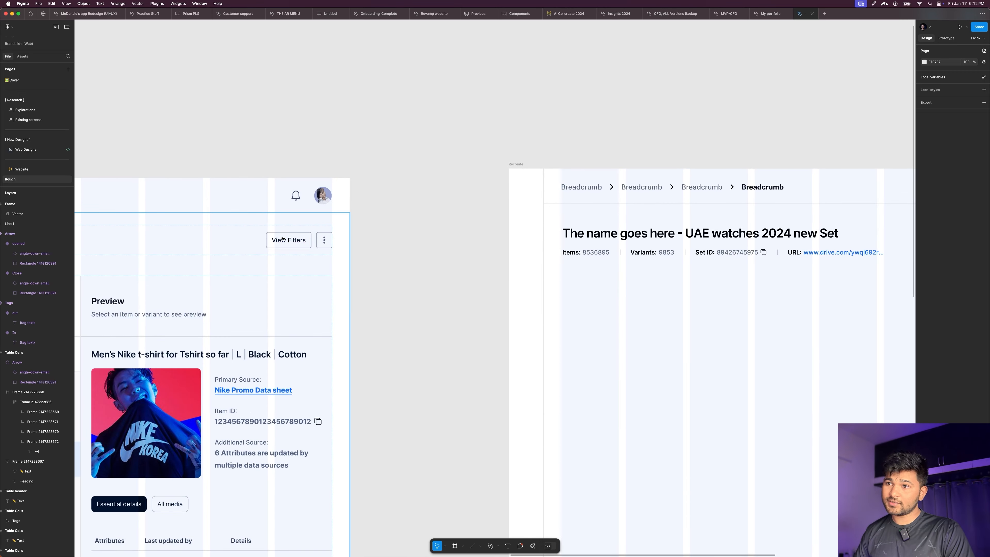
left_click(283, 239)
left_click(435, 228)
scroll(403, 243, "up", 3)
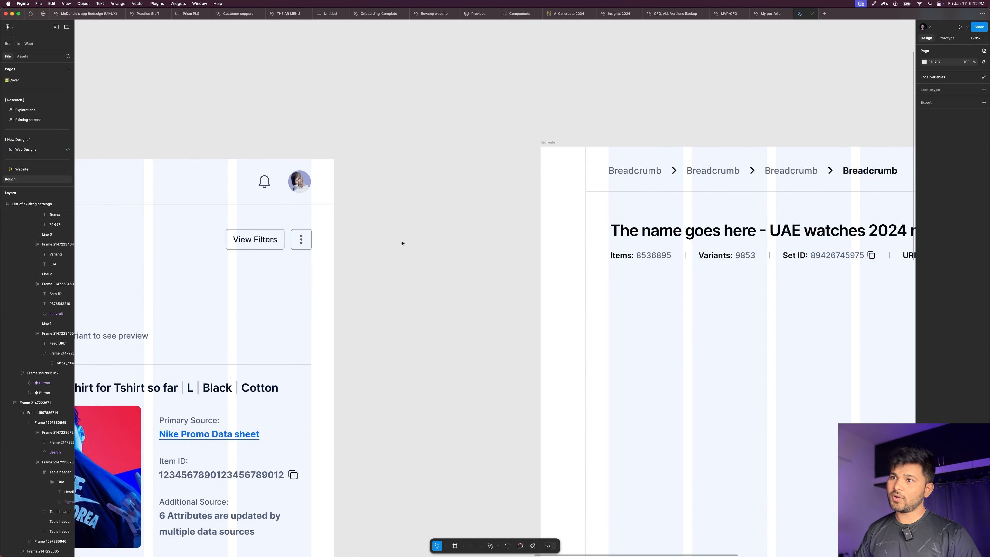
left_click(252, 241, "super")
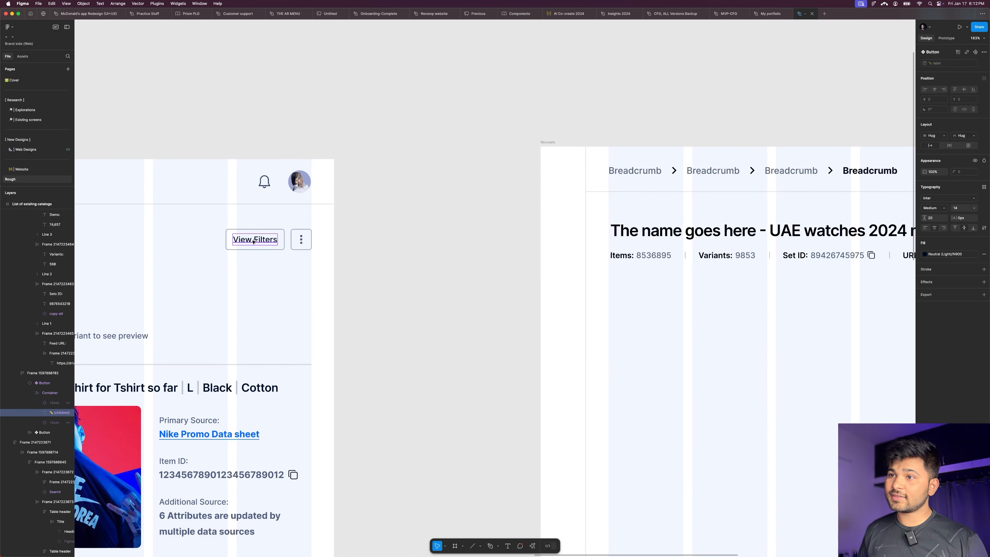
left_click_drag(254, 241, 406, 267, "alt")
Step: Wrap the copied View Filters text in an auto layout frame
left_click(426, 259)
left_click(421, 265)
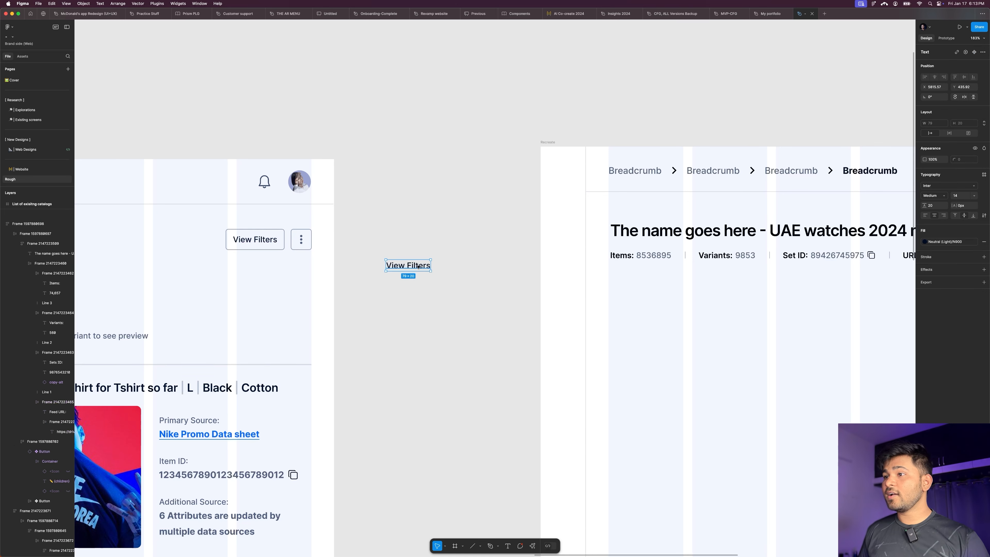
key("shift+a")
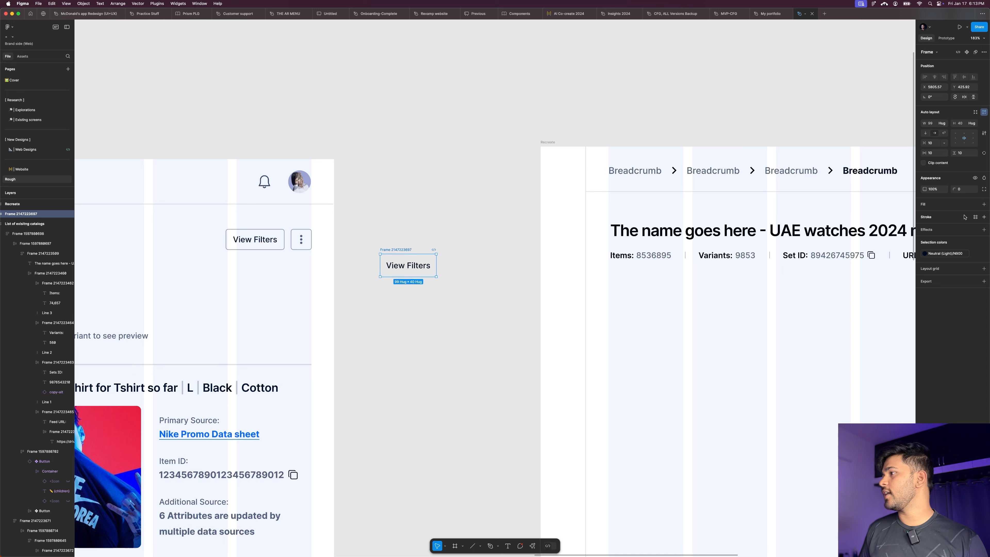
Step: Add a 1 px inside stroke to the View Filters auto layout frame and colour it grey 929292
left_click(982, 216)
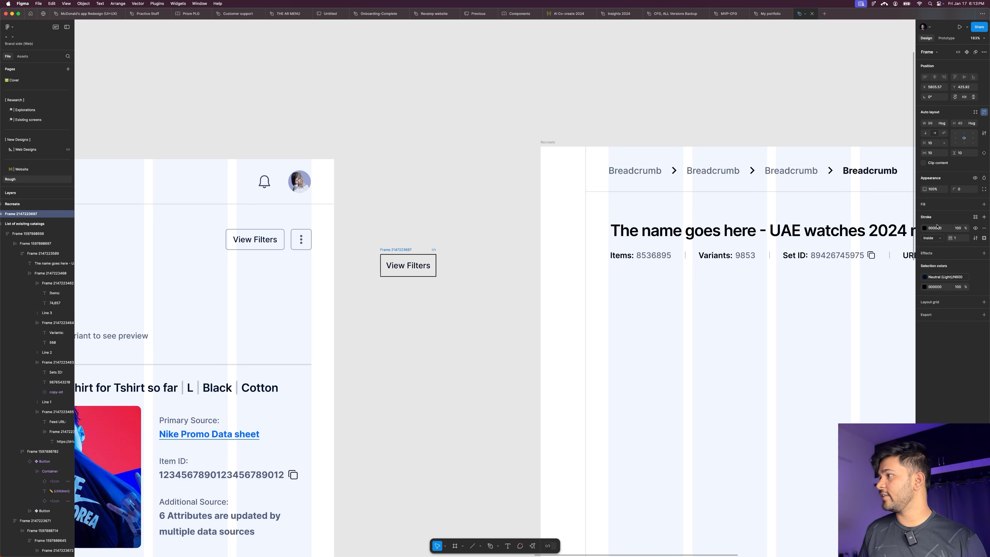
left_click(974, 218)
left_click(924, 228)
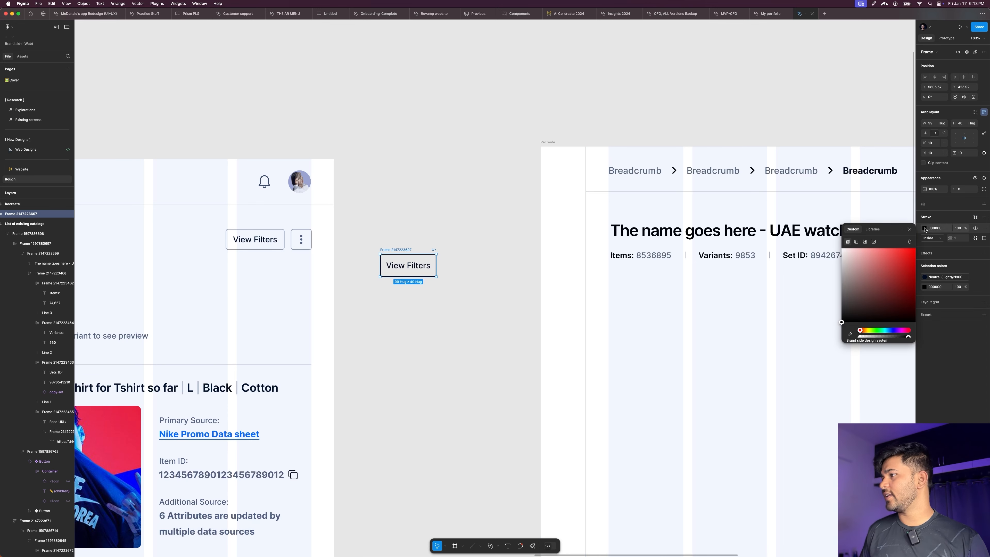
left_click_drag(859, 271, 822, 281)
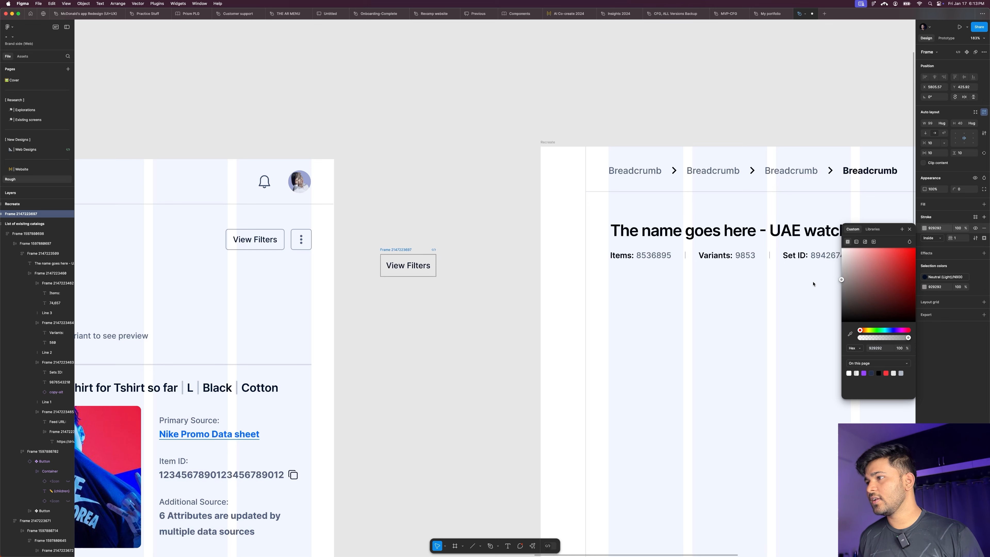
Step: Apply the library's Palette/Gray 400 colour to the View Filters frame's stroke
left_click(975, 218)
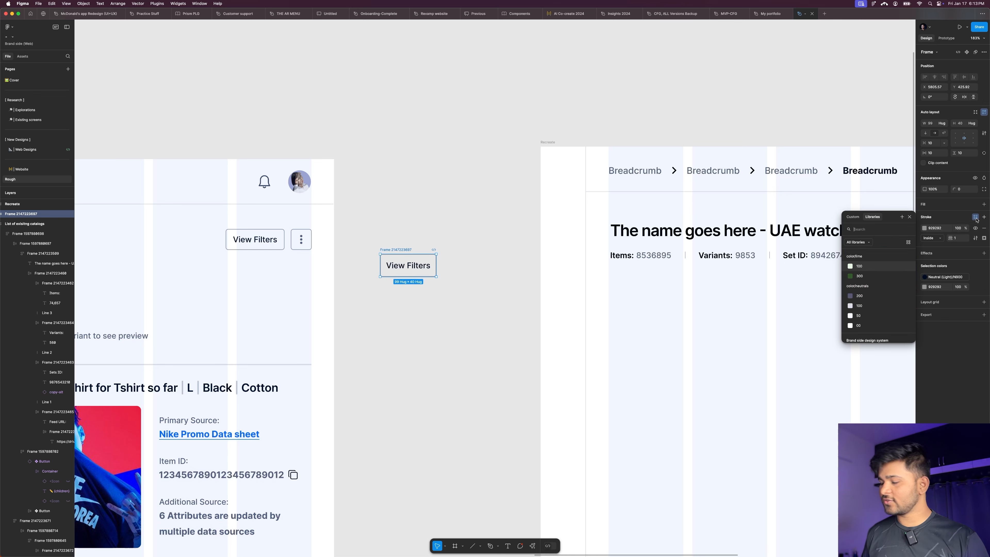
type("g")
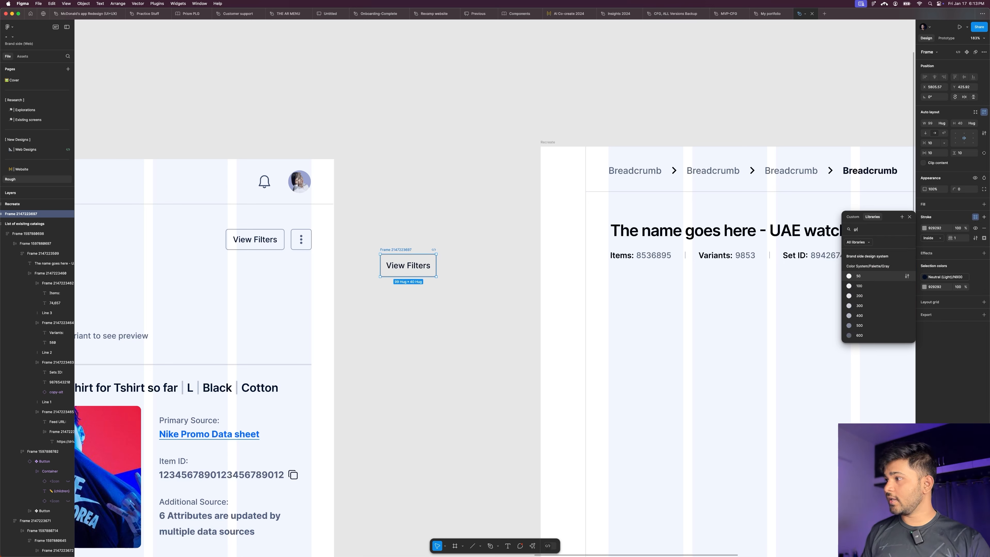
type("r")
left_click(851, 314)
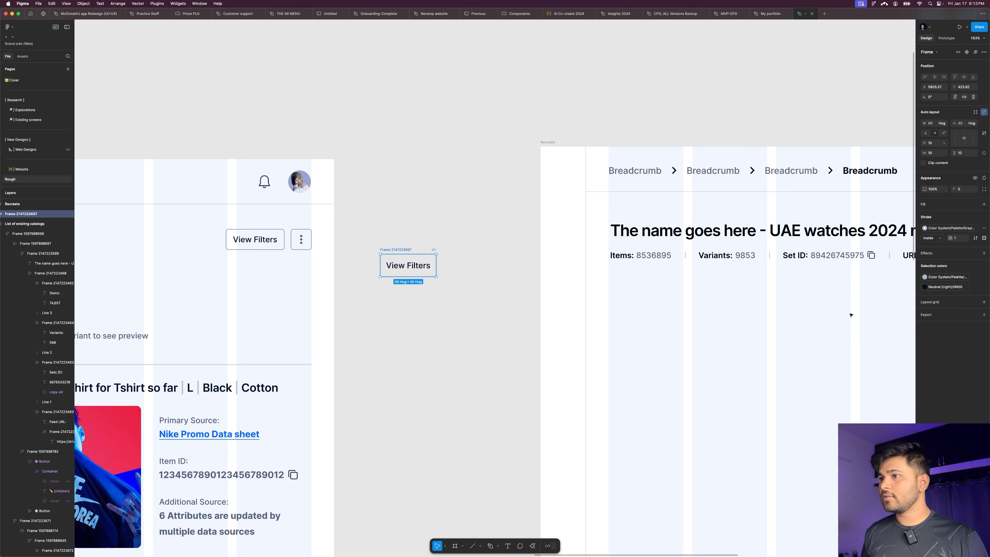
left_click(514, 257)
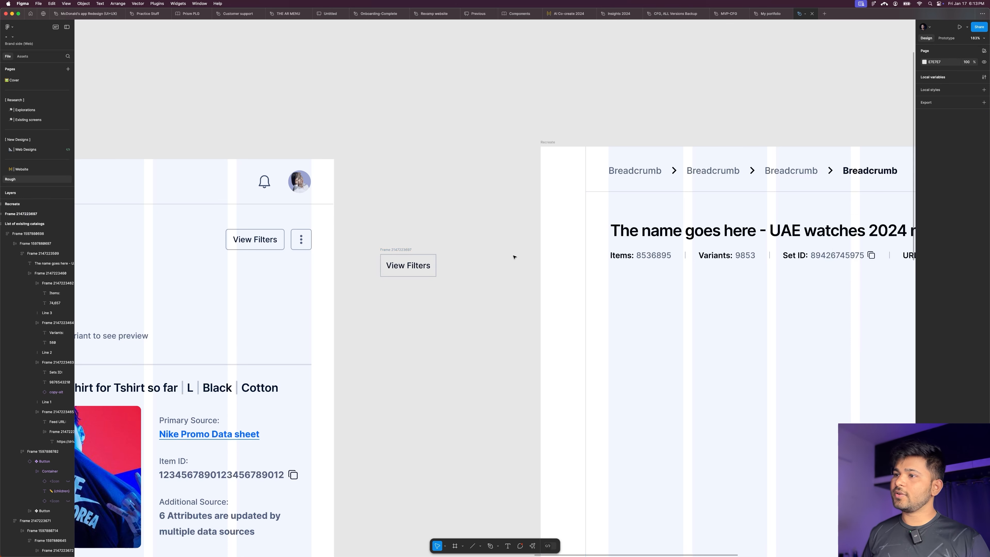
Step: Set the View Filters frame's corner radius to 8
left_click(417, 254)
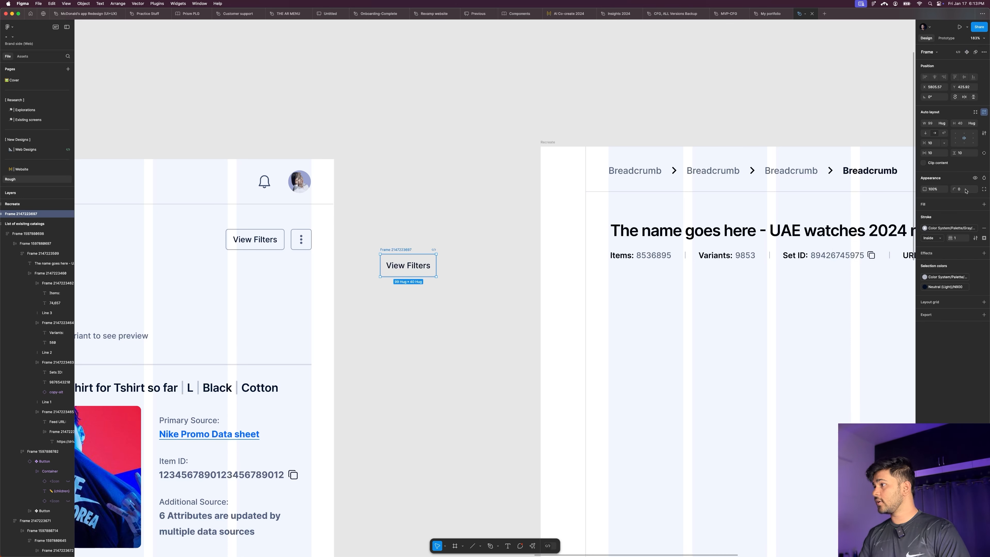
left_click(963, 189)
type("8")
key("Return")
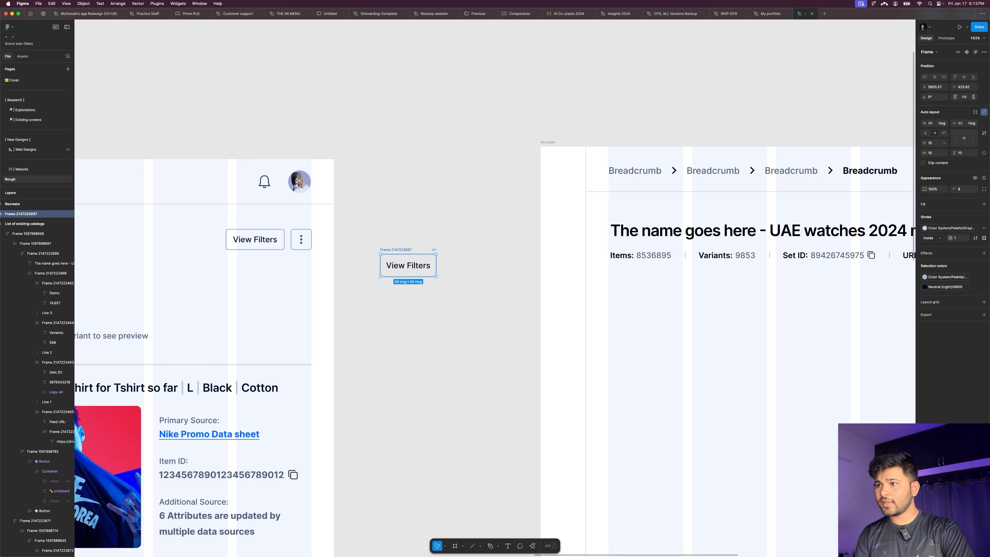
Step: Set the View Filters frame's corner radius to 4
left_click(963, 189)
type("4")
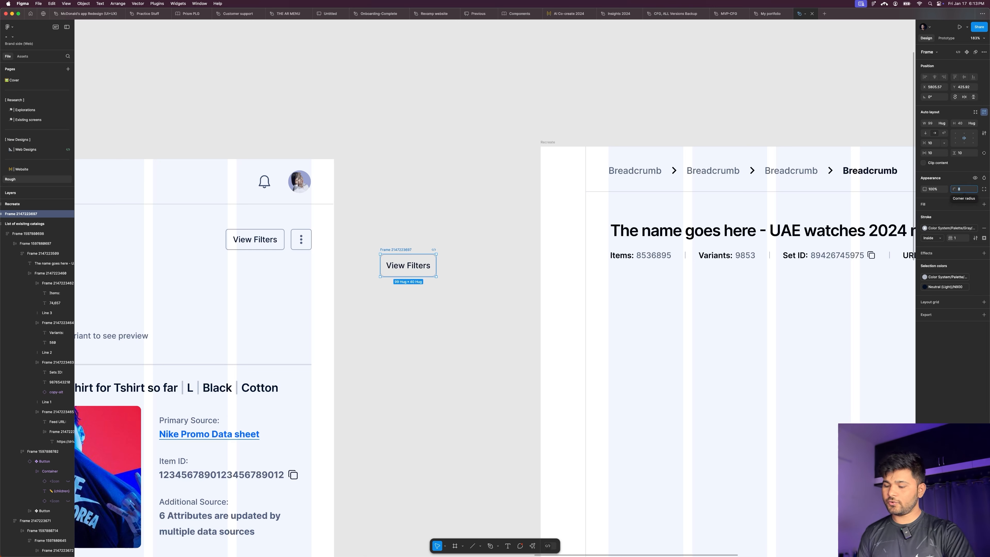
key("Return")
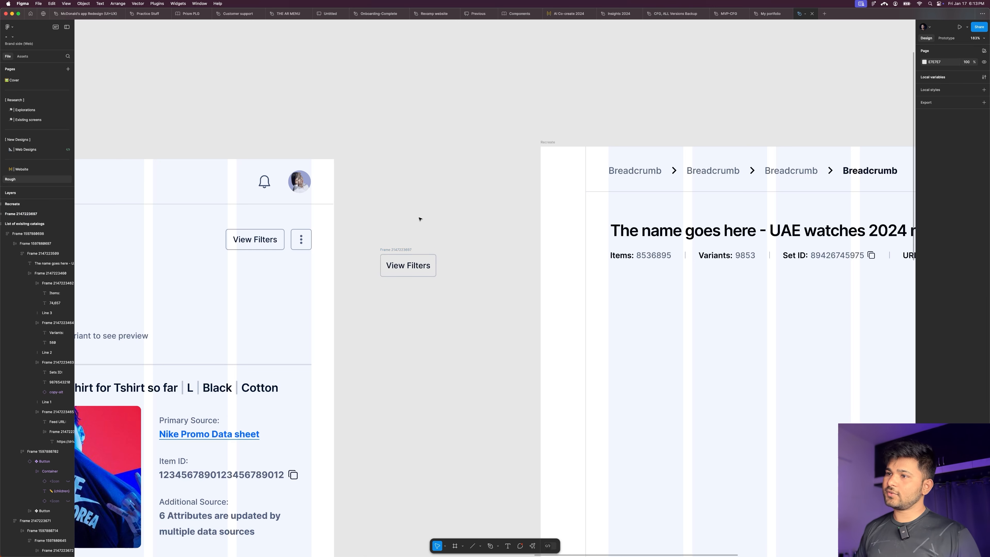
Step: Move the View Filters button higher on the canvas between the screens and place a duplicate directly beneath it
left_click_drag(399, 250, 384, 149)
scroll(384, 149, "up", 1)
scroll(370, 148, "up", 3)
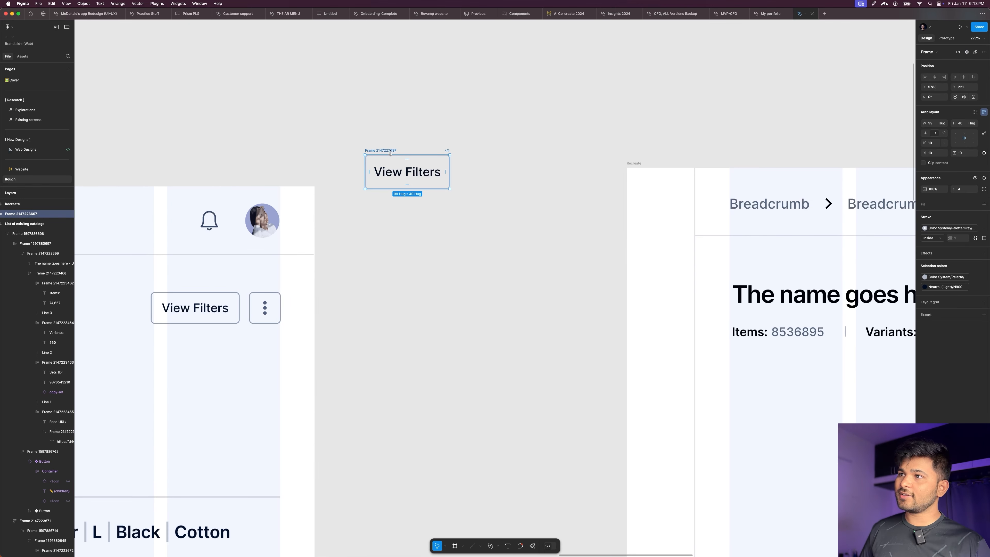
left_click_drag(394, 205, 395, 207)
key("super+z")
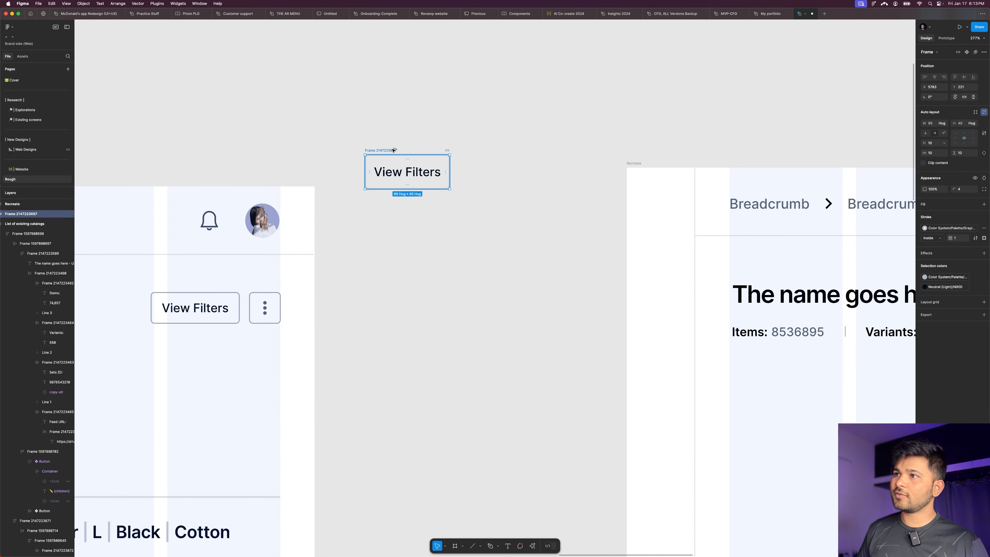
left_click_drag(393, 150, 412, 219)
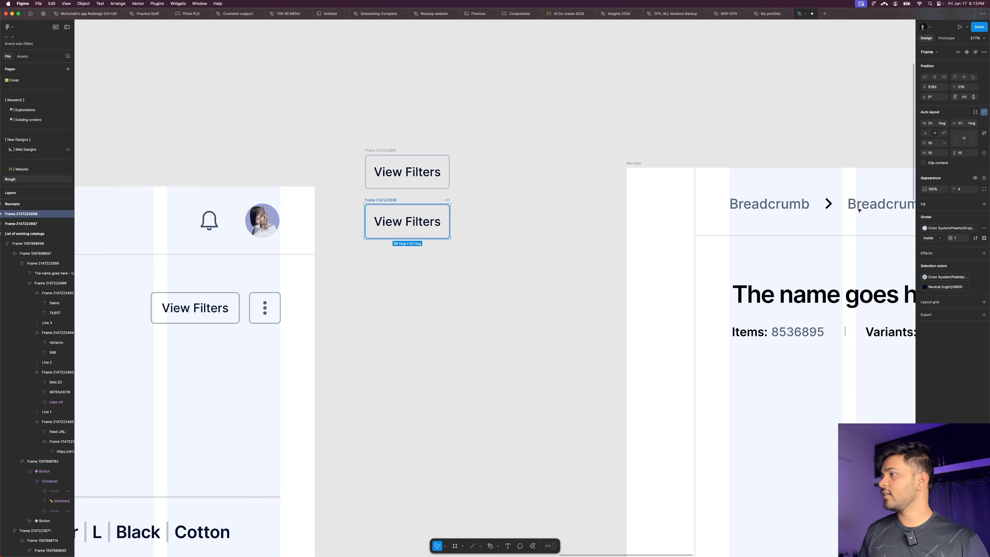
Step: Fill the duplicated View Filters button with the library's Brand/Primary purple
left_click(975, 204)
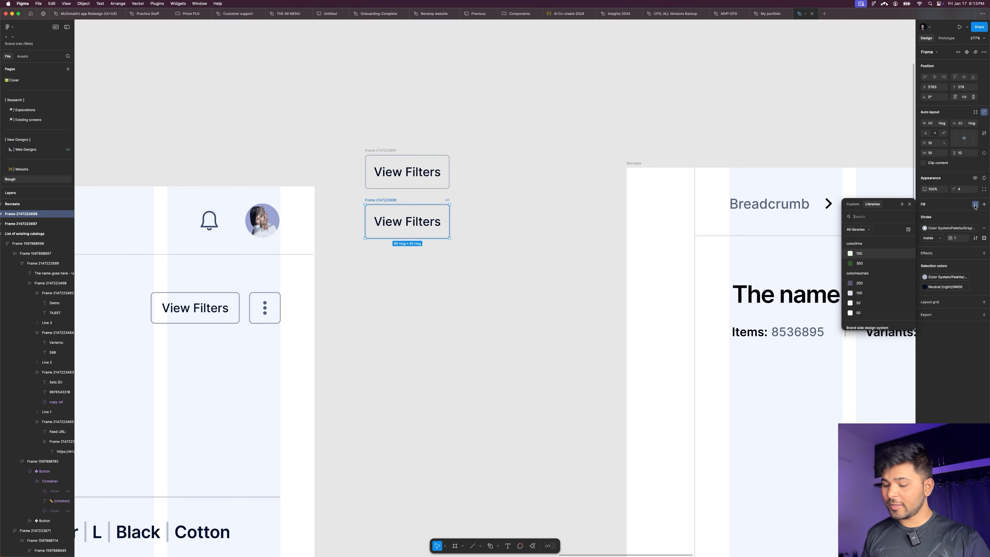
type("pr")
left_click(851, 265)
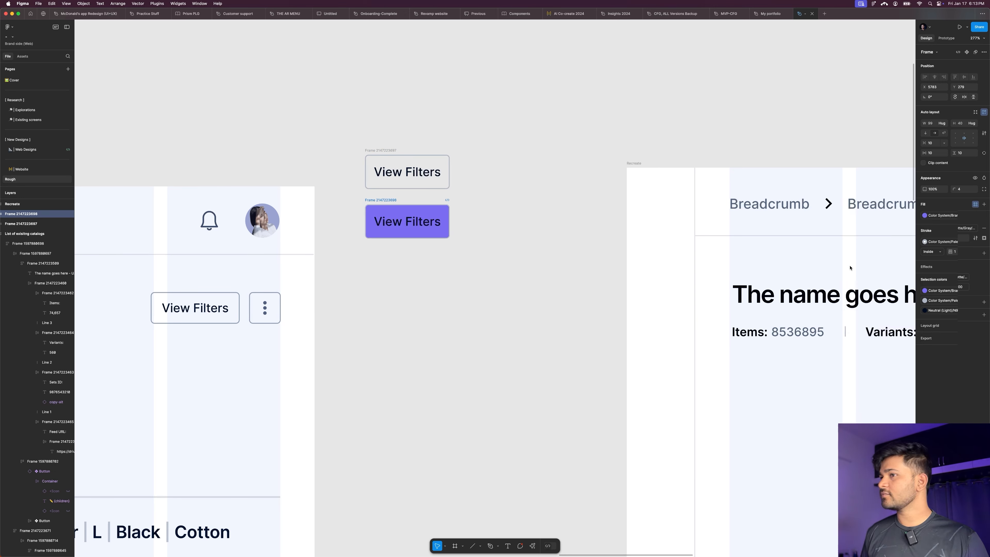
Step: Detach the colour style from the purple button's label and set the text to white FFFFFF
double_click(439, 225)
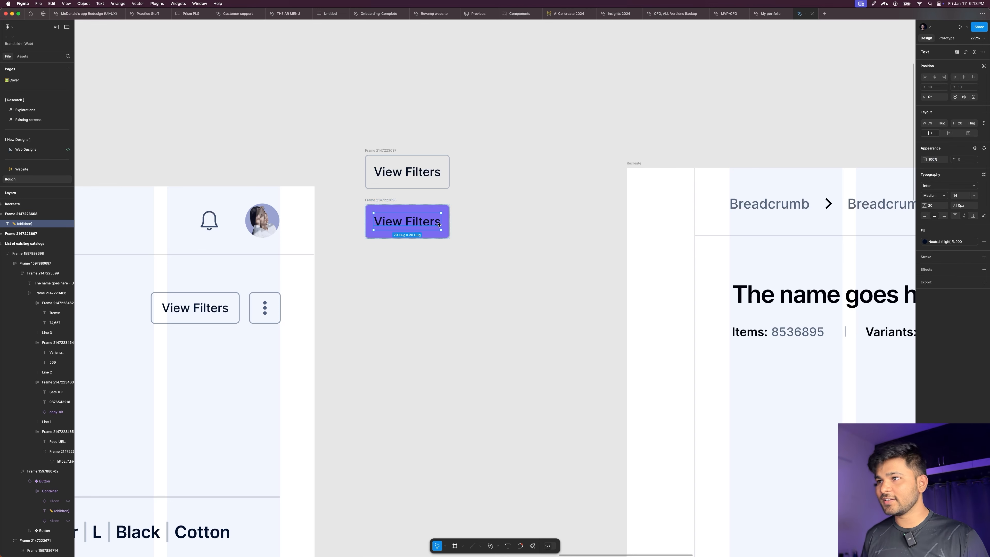
left_click(974, 242)
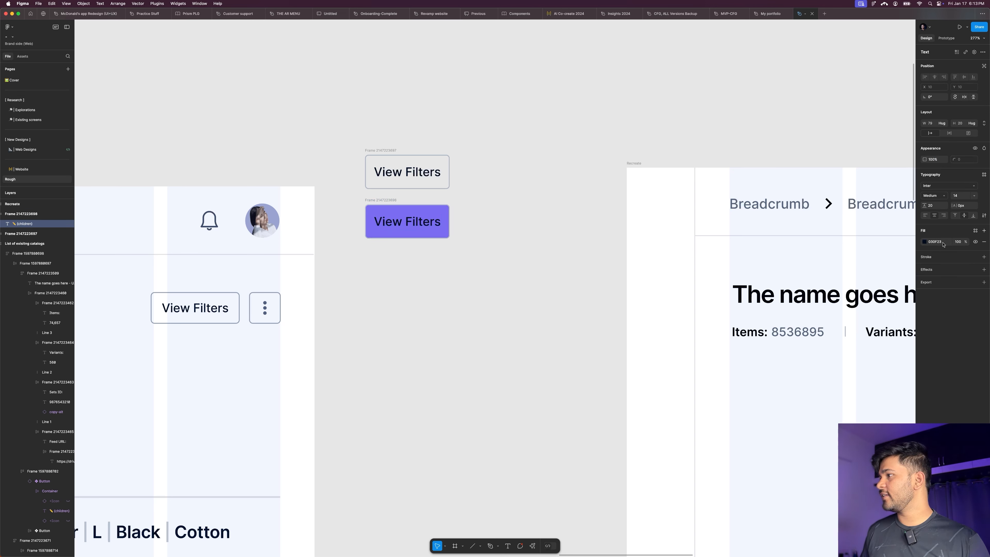
left_click(925, 242)
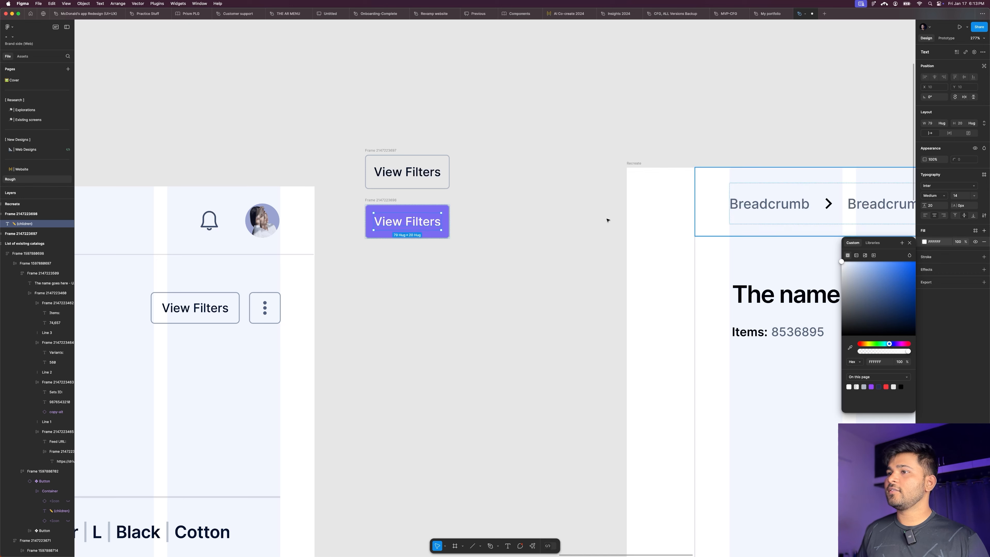
left_click(640, 225)
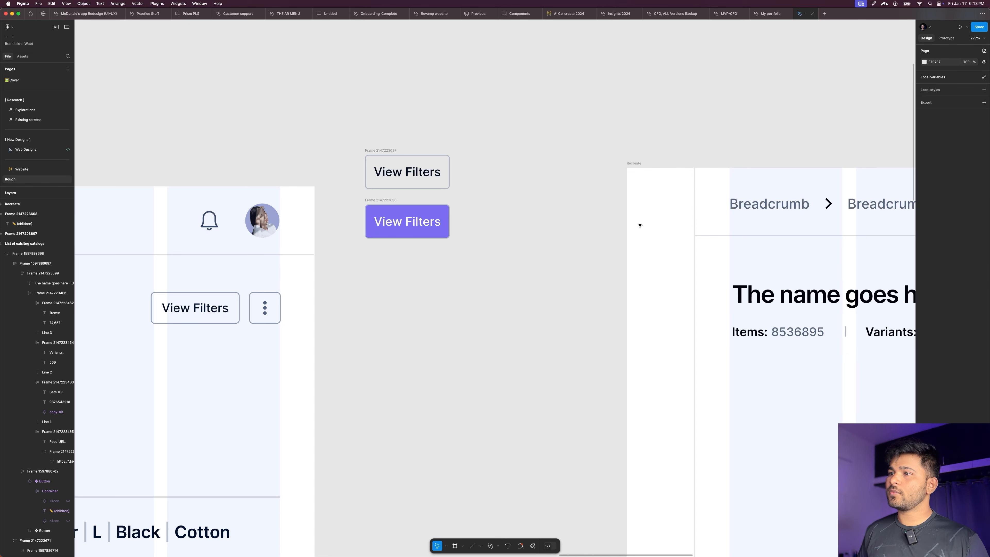
Step: Remove the grey stroke from the purple View Filters button
left_click(385, 201)
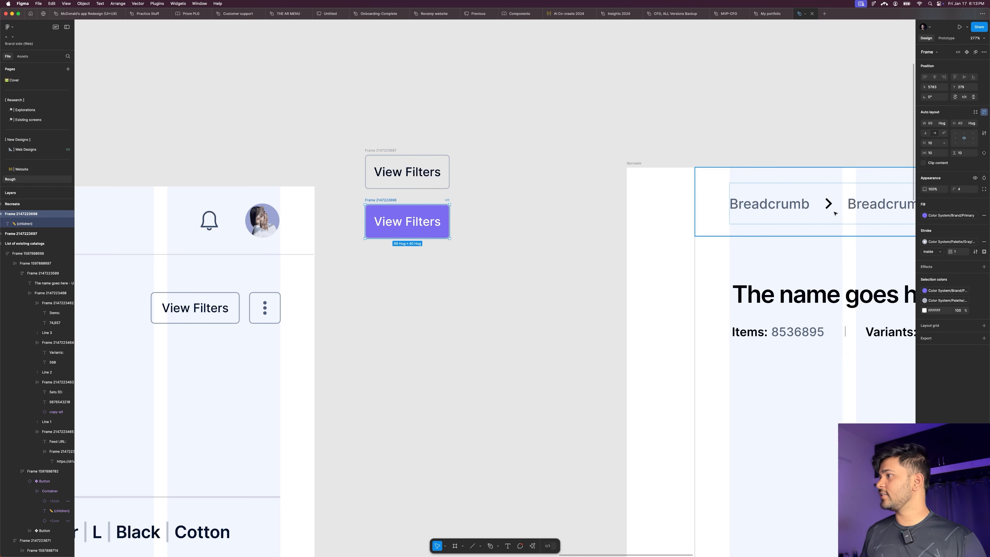
left_click(984, 242)
left_click(367, 256)
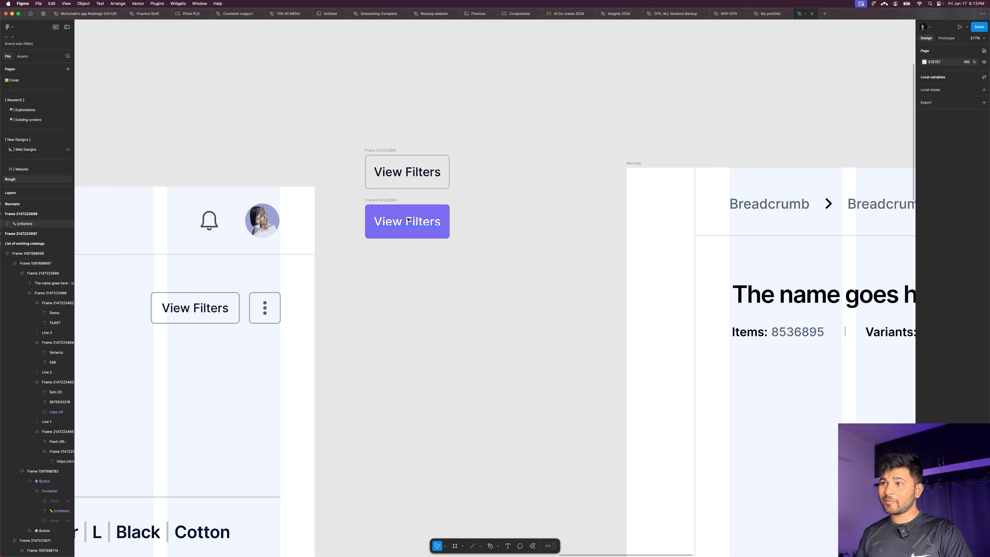
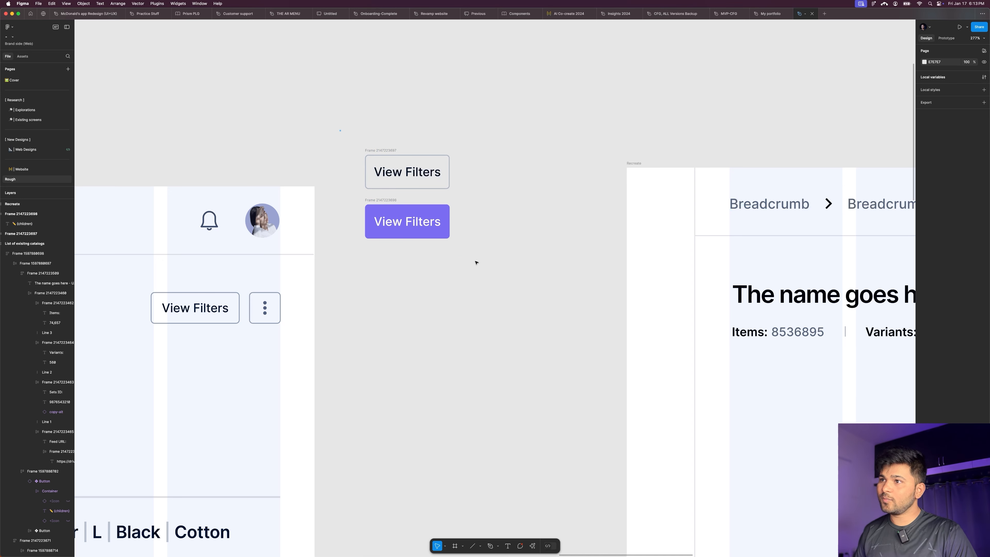
Step: Combine the outlined and purple View Filters buttons into one component set
left_click_drag(340, 130, 483, 265)
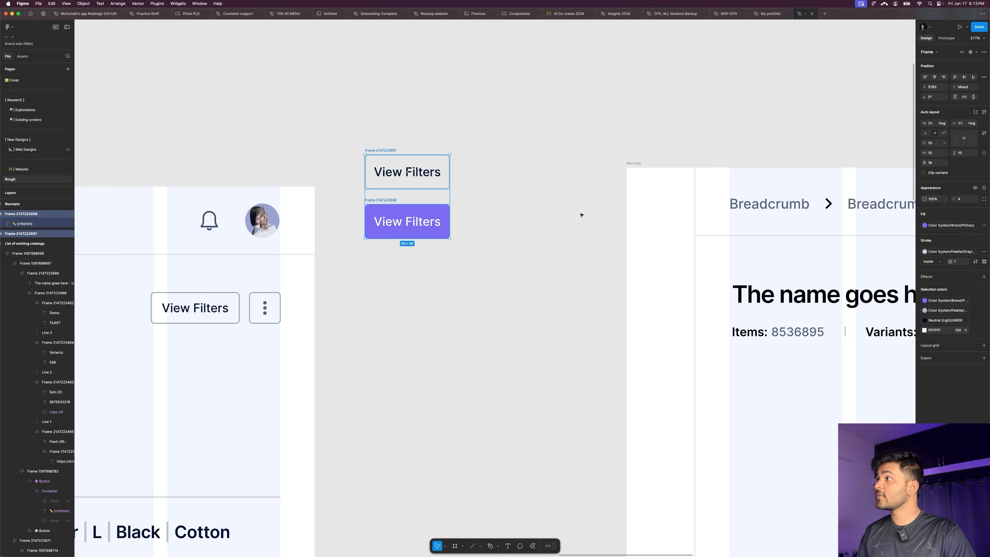
left_click(976, 52)
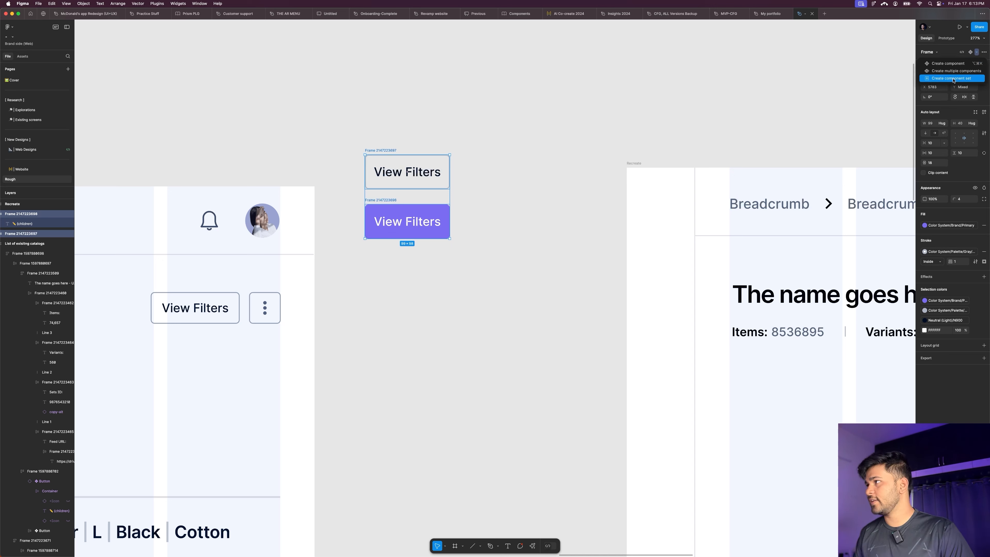
key("Return")
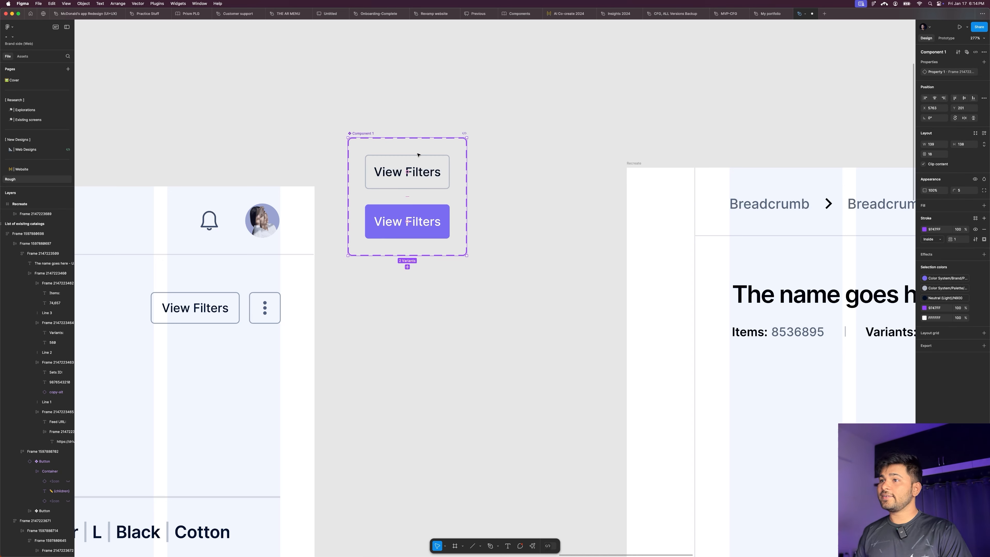
Step: Name the outlined button's Property 1 variant value "2nd button"
left_click(417, 156)
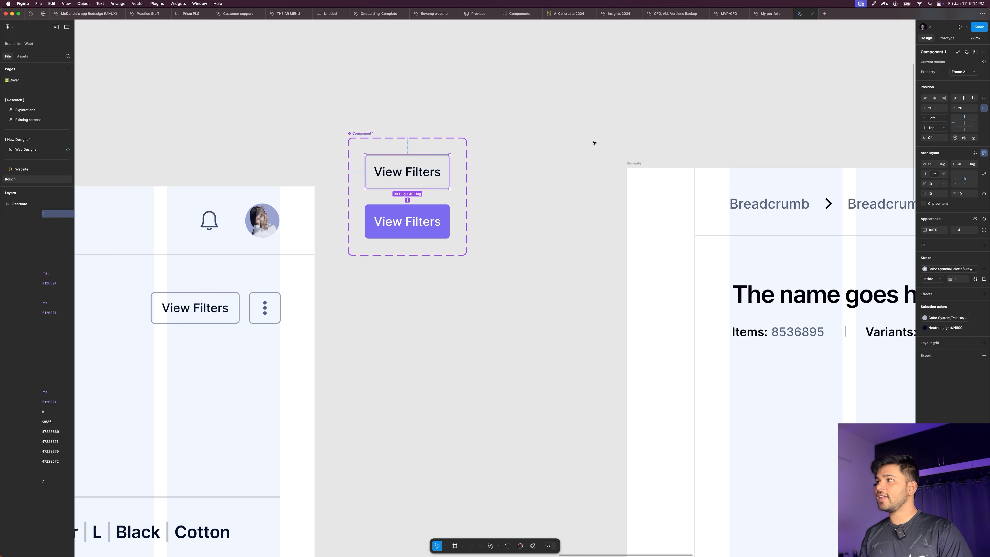
left_click(953, 72)
type("S")
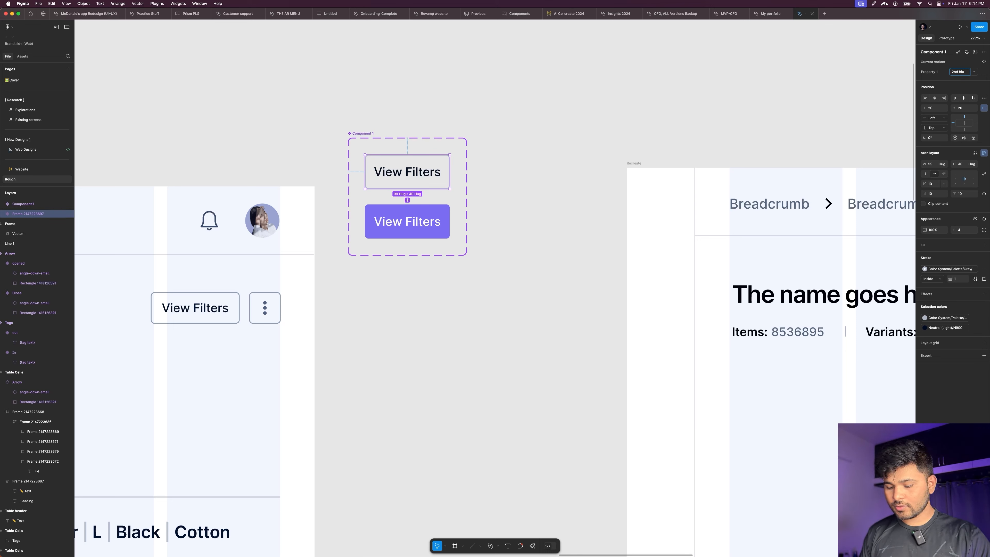
key("Return")
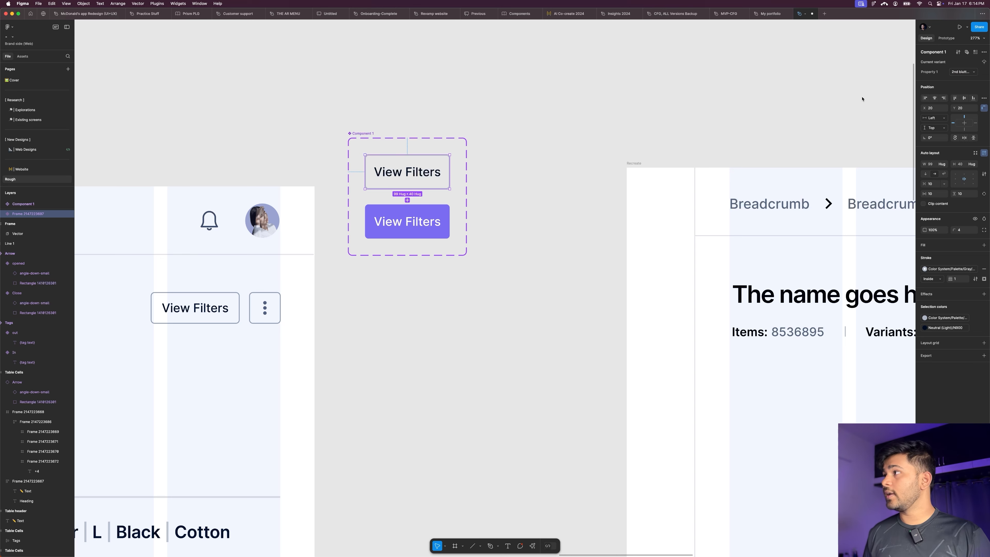
Step: Name the purple button's Property 1 variant value "1st button"
left_click(411, 214)
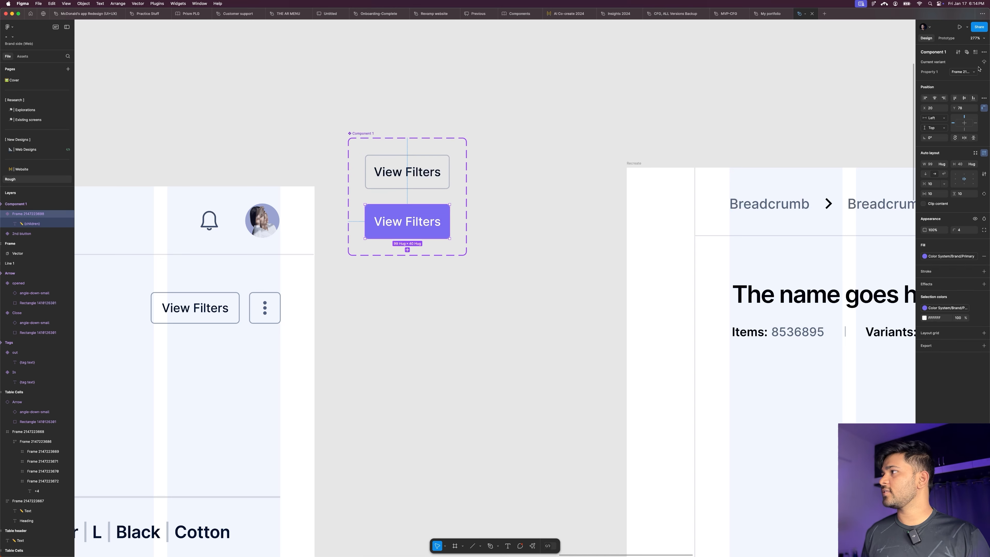
left_click(961, 72)
type("1st")
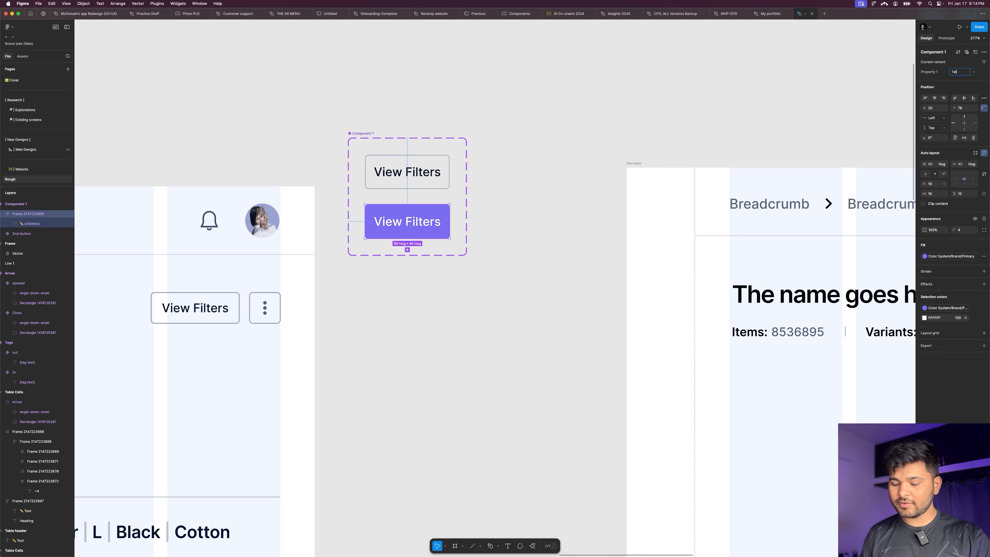
type(" buuton")
key("Return")
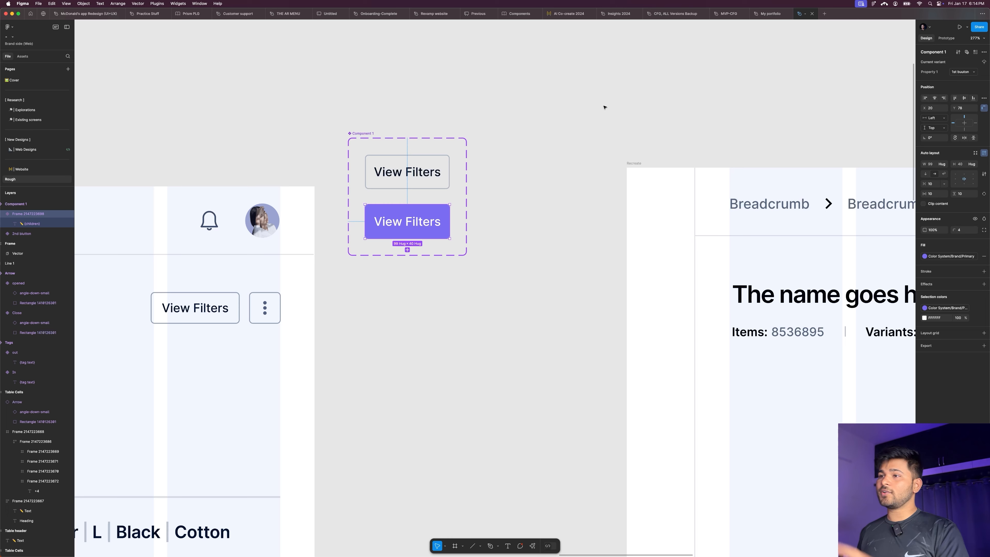
Step: Move the button component set further up on the empty canvas, clear of both catalog screens
left_click(555, 128)
scroll(471, 165, "down", 5)
scroll(471, 166, "up", 6)
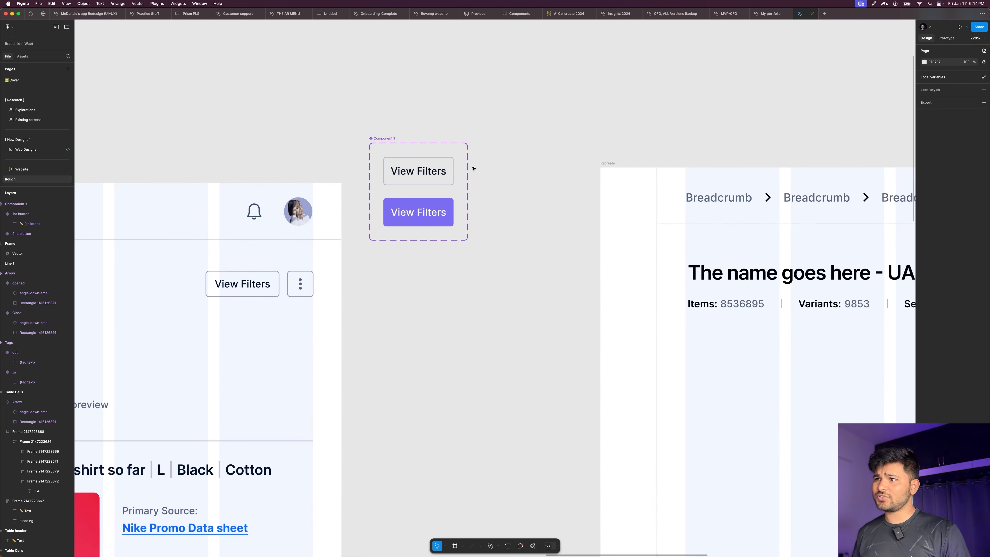
scroll(472, 172, "down", 5)
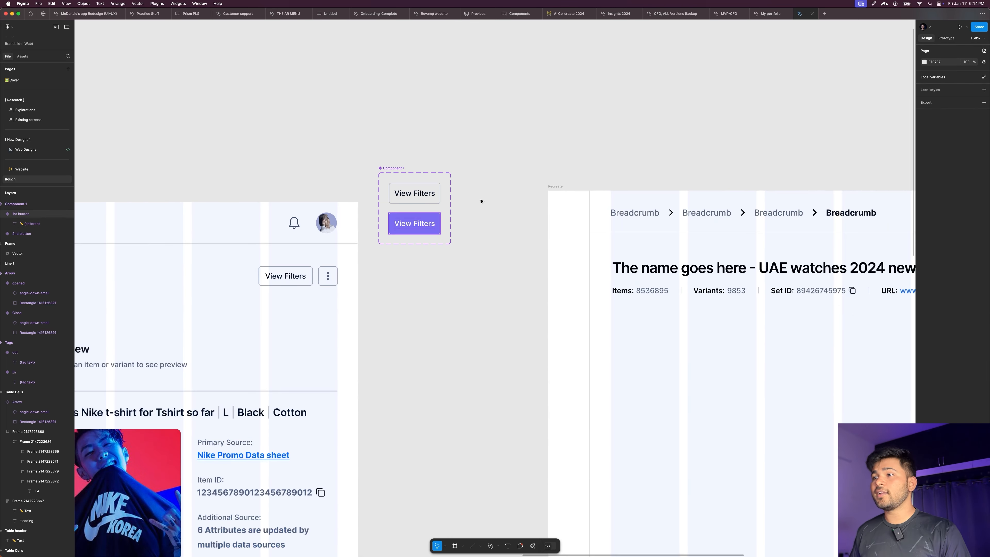
left_click_drag(408, 167, 424, 81)
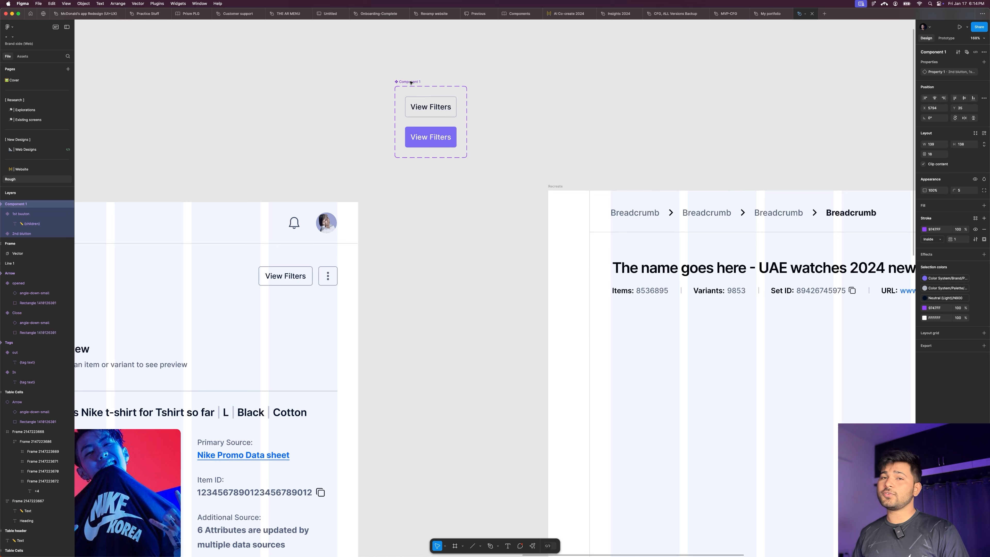
Step: Rename the View Filters button component set to "DEmo button"
left_click(420, 113)
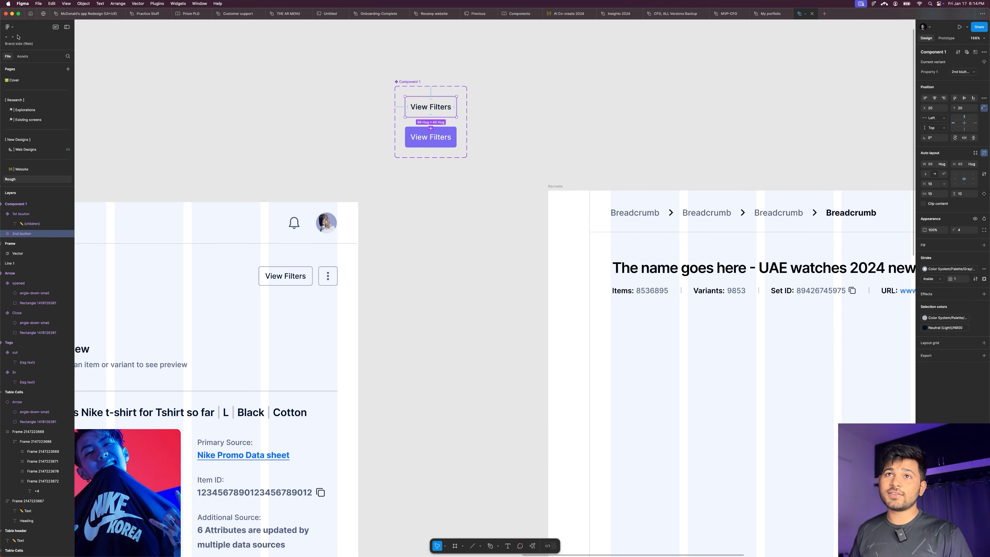
left_click(23, 56)
double_click(405, 81)
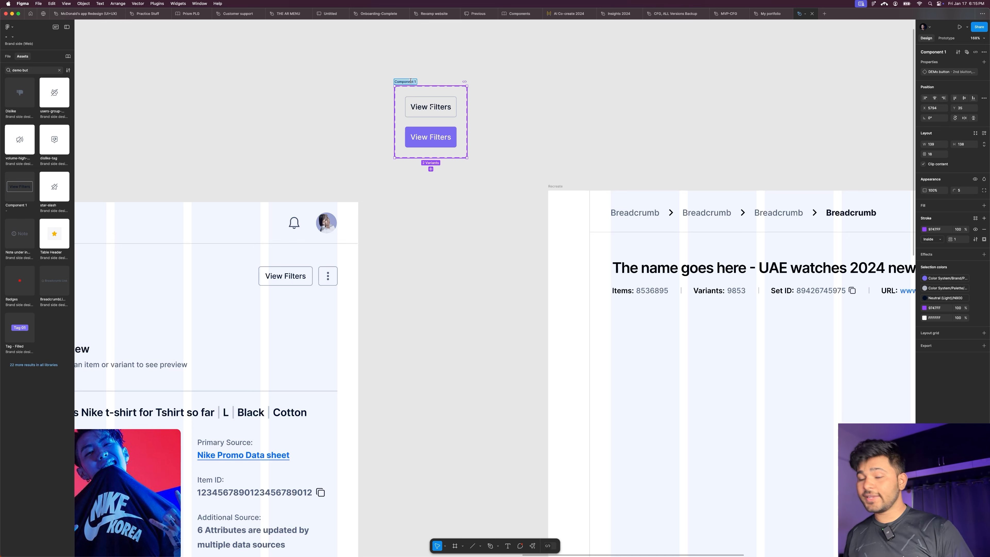
type("DEmo button")
key("Return")
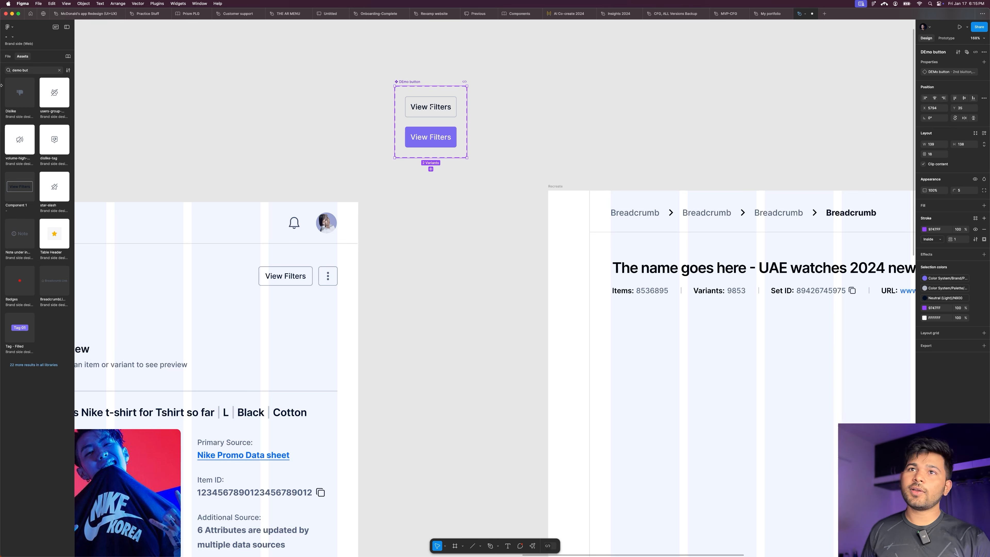
Step: Find the component in the assets with "demo bu", place an instance below the set, and switch it to 1st button and back to 2nd button
left_click(59, 70)
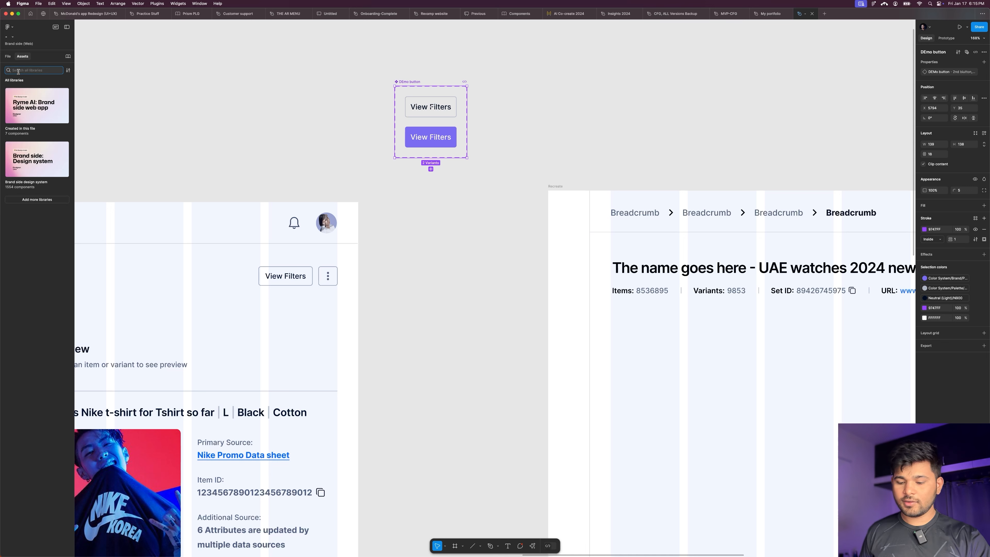
type("demo bu")
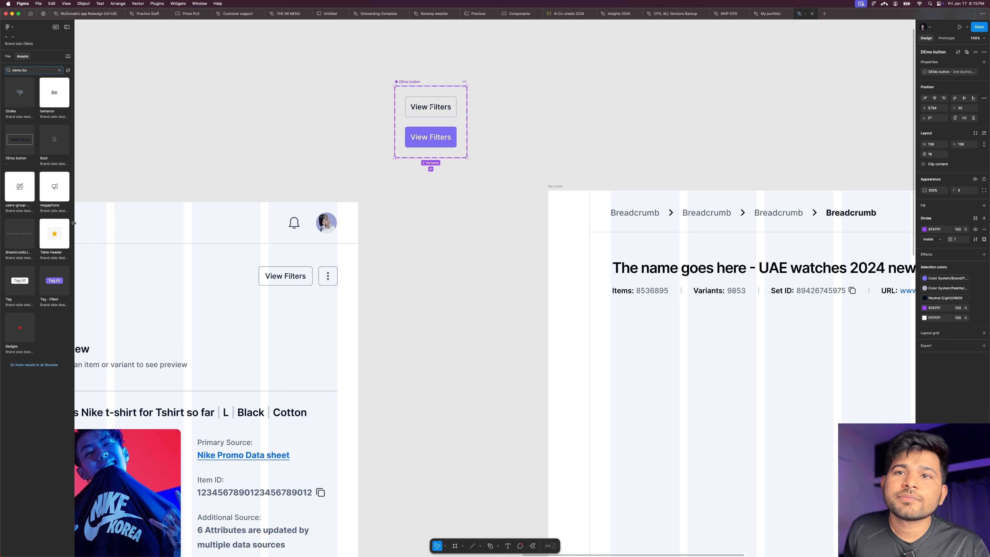
left_click_drag(10, 147, 414, 271)
left_click(497, 225)
left_click(440, 259)
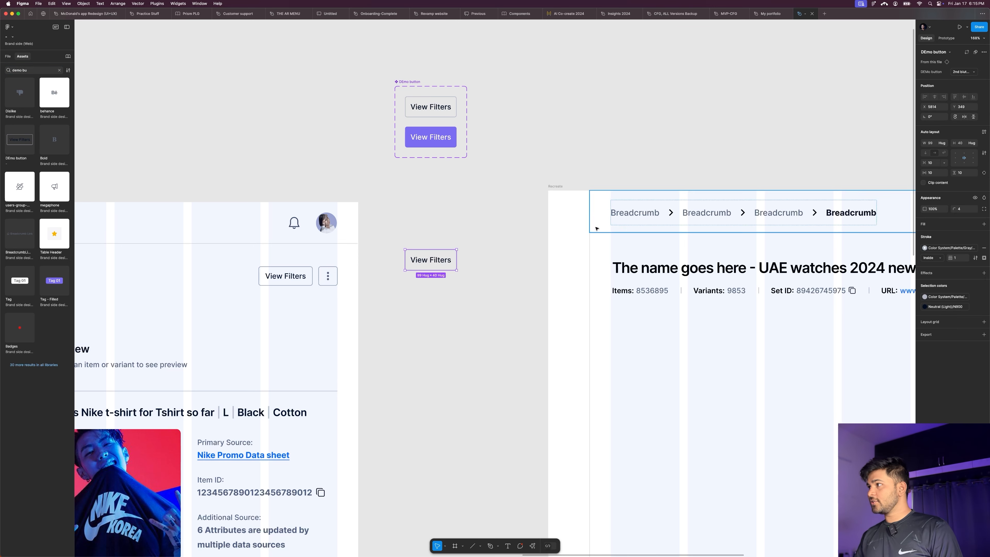
left_click(963, 72)
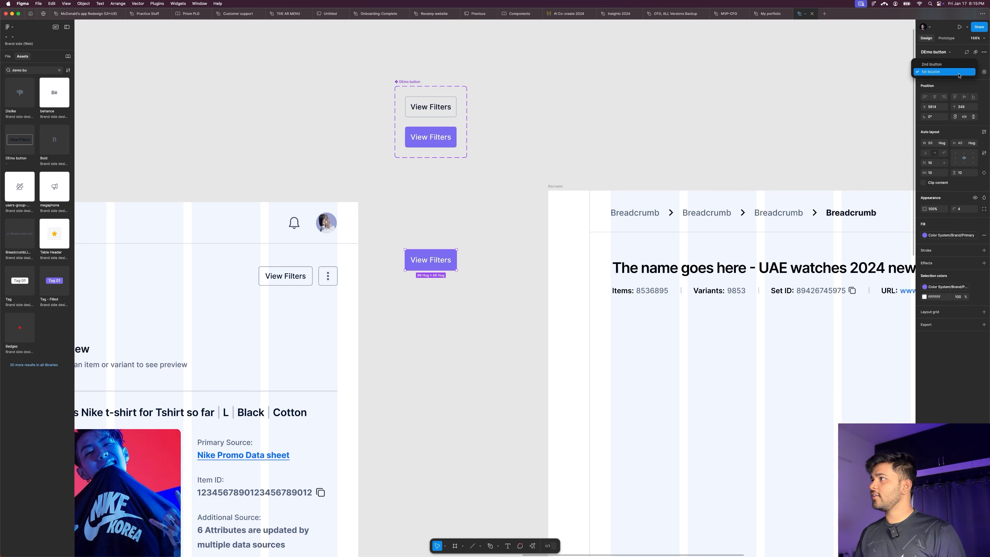
left_click(952, 71)
Step: Add a white FFFFFF fill to the outlined 2nd button variant in the component set
left_click(449, 106)
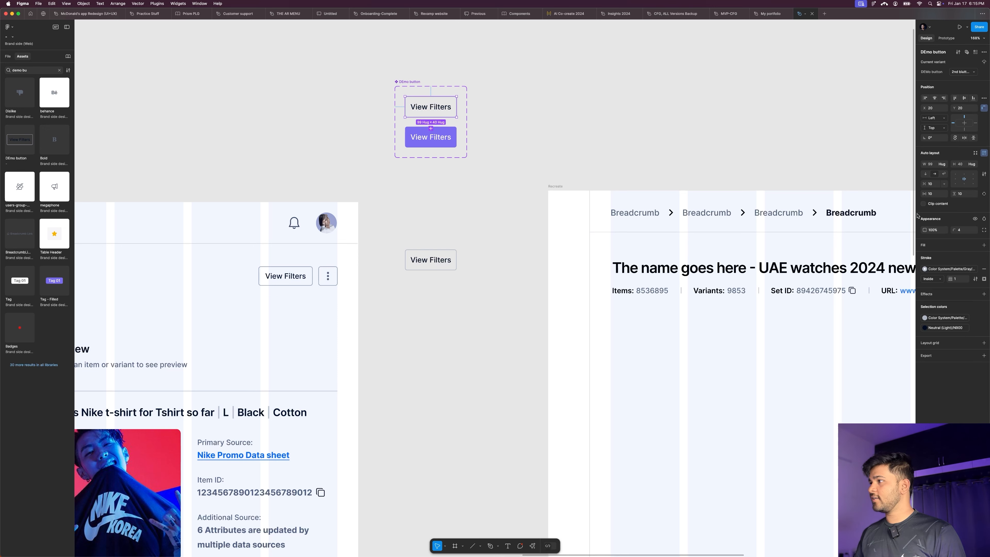
left_click(983, 244)
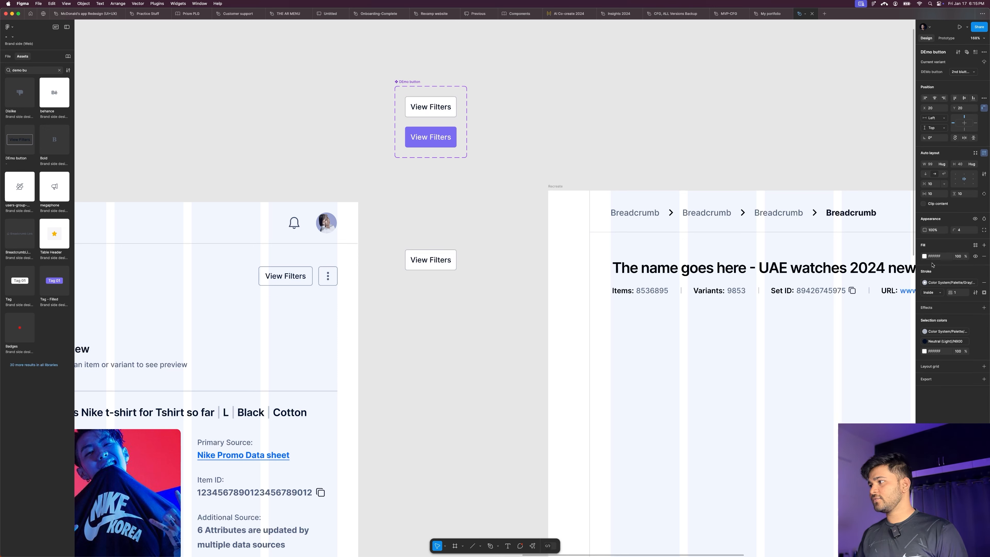
left_click(513, 126)
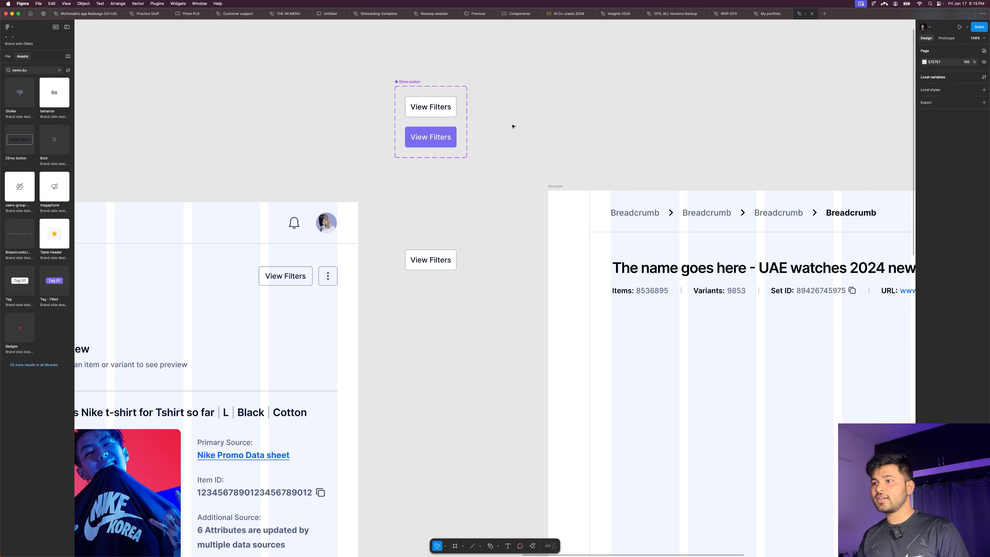
Step: Place three more copies of the button instance around the first one and remove the white fill from the 2nd button variant
left_click(437, 260)
left_click_drag(438, 260, 505, 245)
left_click(429, 109)
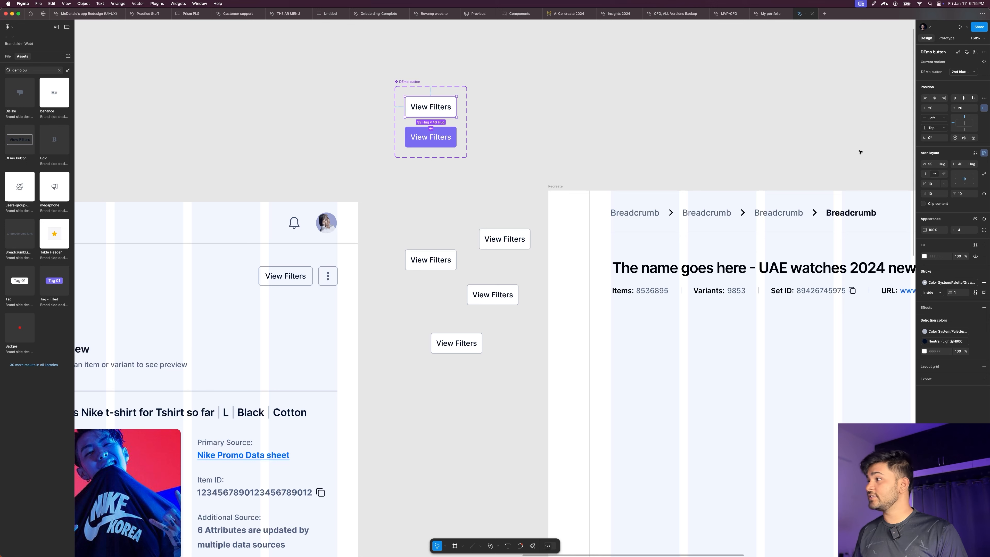
left_click(983, 256)
left_click(560, 131)
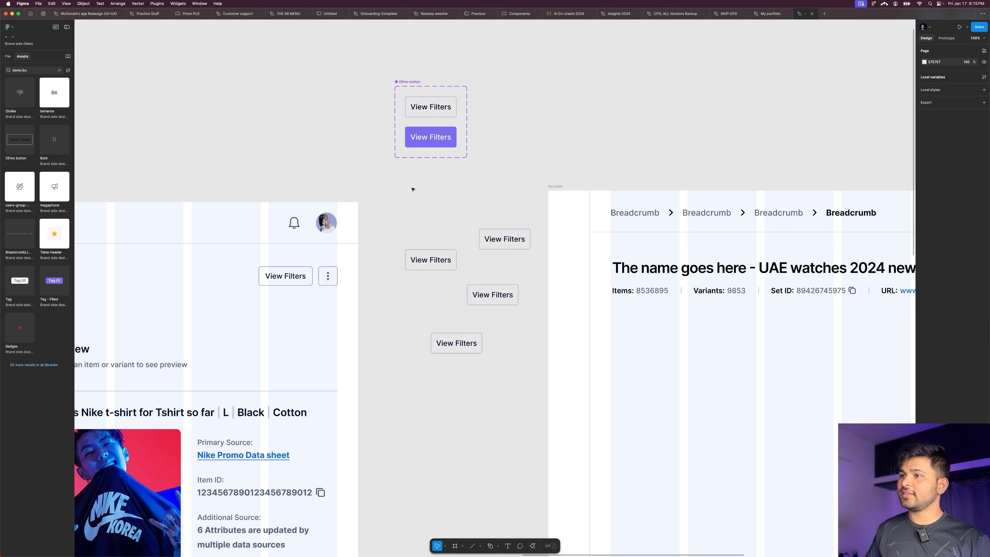
Step: Delete the DEmo button component set and three of the four View Filters instances on the empty canvas
left_click(416, 83)
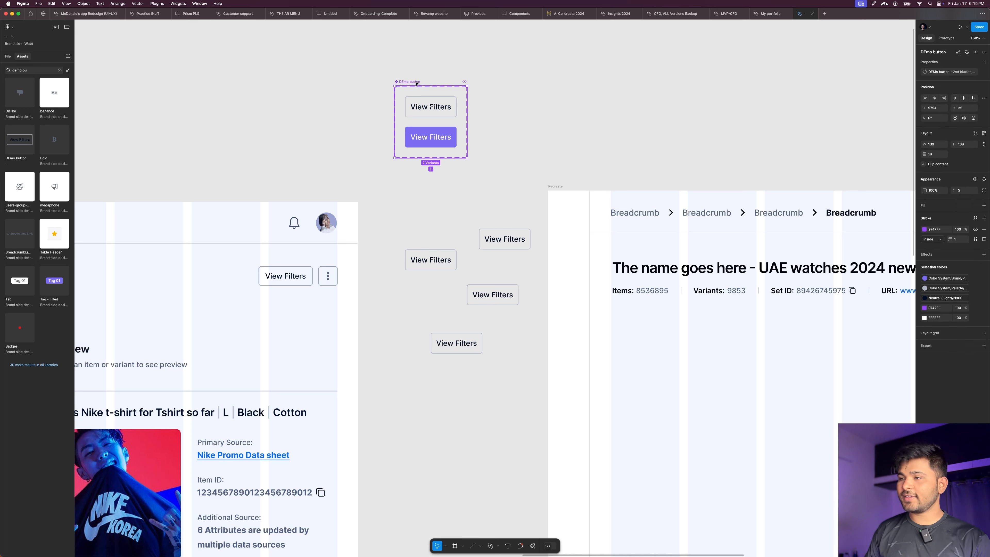
key("Delete")
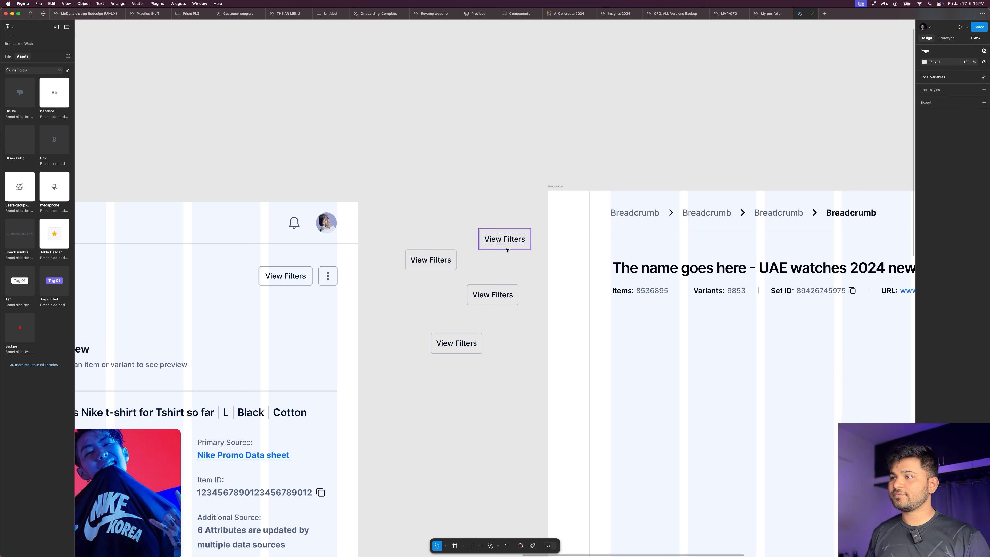
left_click(504, 245)
left_click(503, 294, "shift")
left_click(456, 342, "shift")
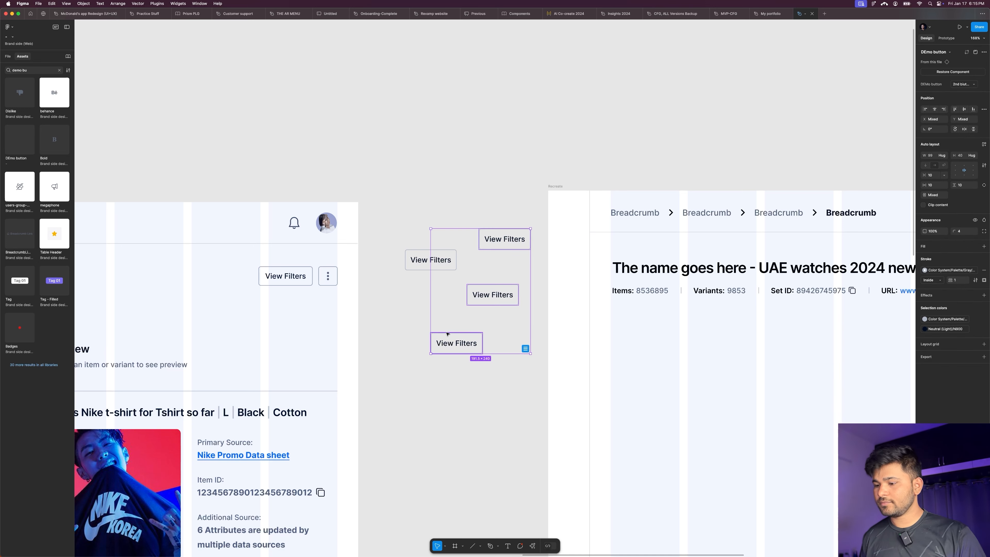
key("Delete")
Step: Copy the existing catalog screen's View Filters button onto the empty canvas between the screens and duplicate it alongside
left_click(321, 272)
left_click(299, 276)
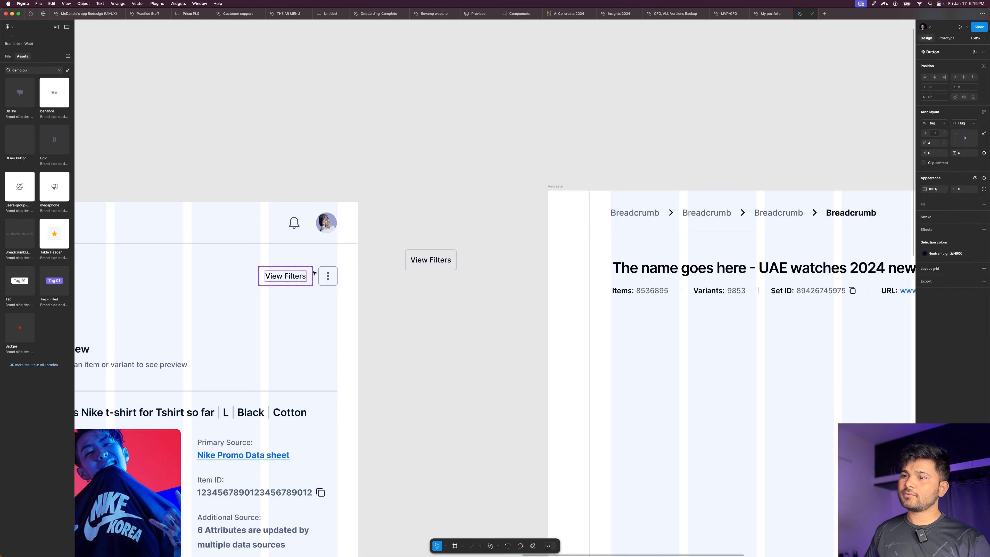
left_click_drag(416, 186, 418, 182)
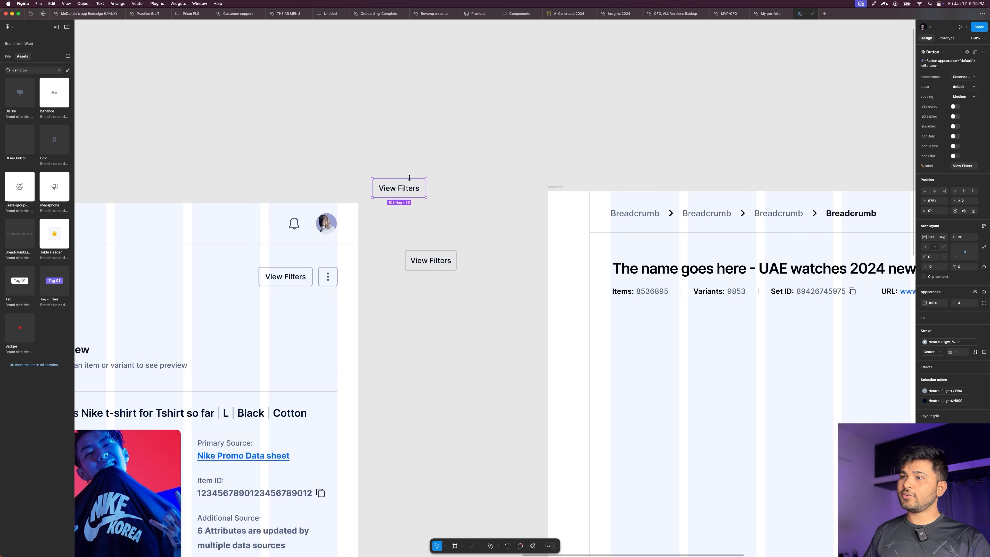
left_click_drag(409, 187, 460, 190)
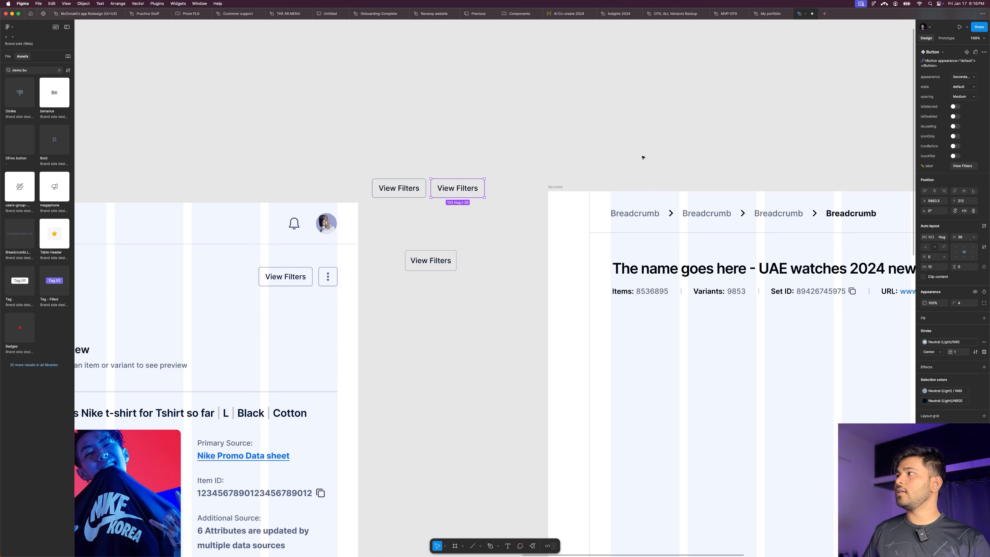
Step: Detach the duplicated View Filters button from its component and replace its label with the existing screen's three-dot icon
left_click(985, 53)
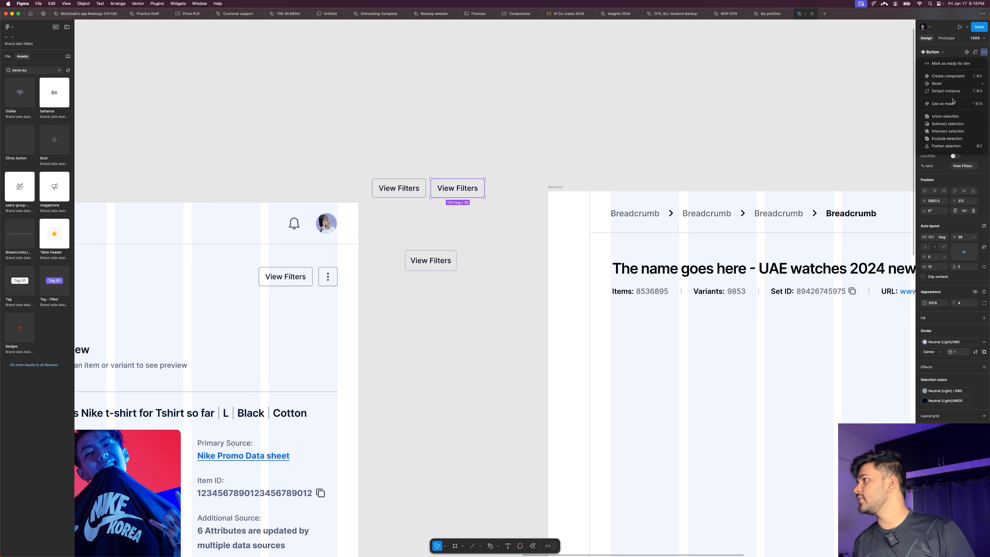
left_click(955, 90)
scroll(440, 198, "up", 5)
double_click(458, 188)
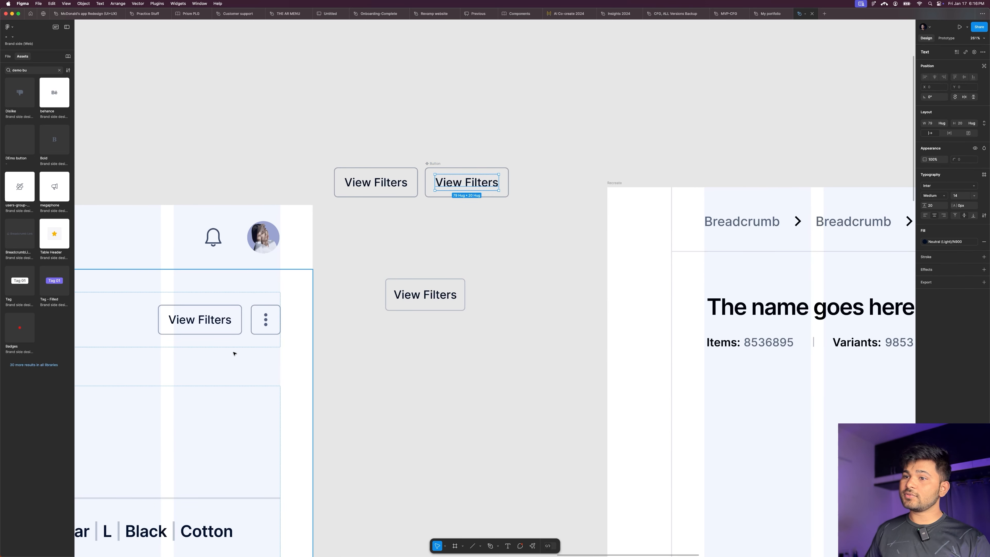
double_click(264, 320)
key("super+c")
double_click(487, 184)
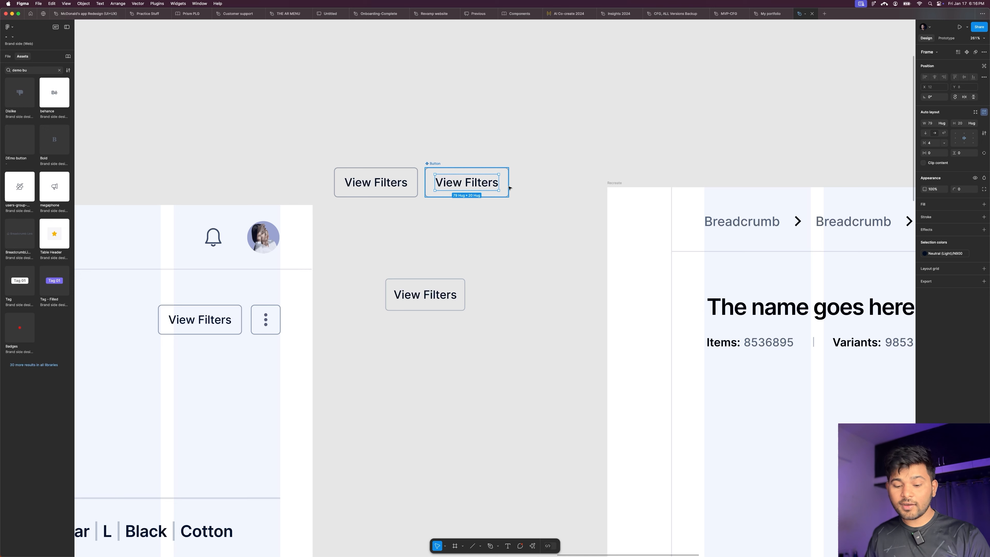
key("super+shift+r")
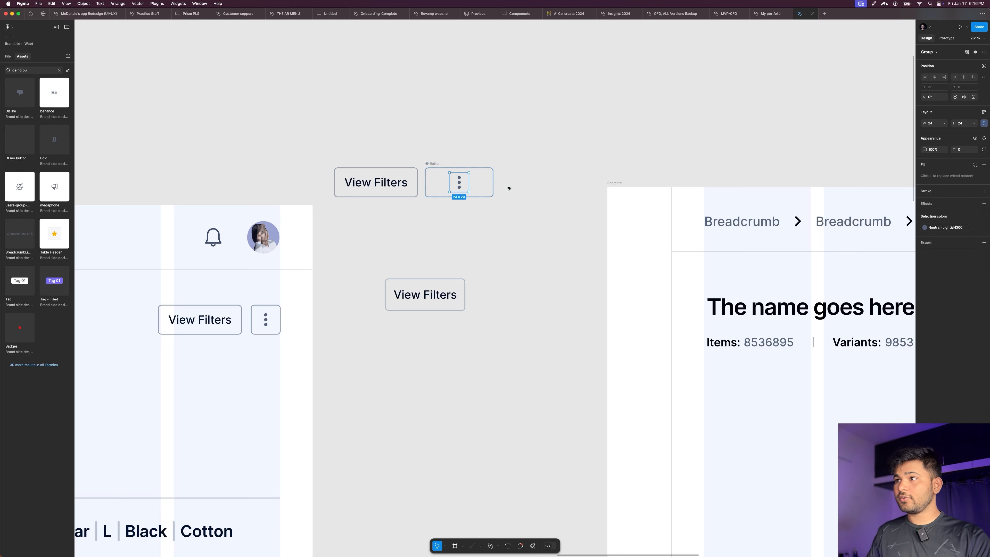
Step: Remove the minimum width from the new three-dot button so it hugs its icon
left_click(490, 176)
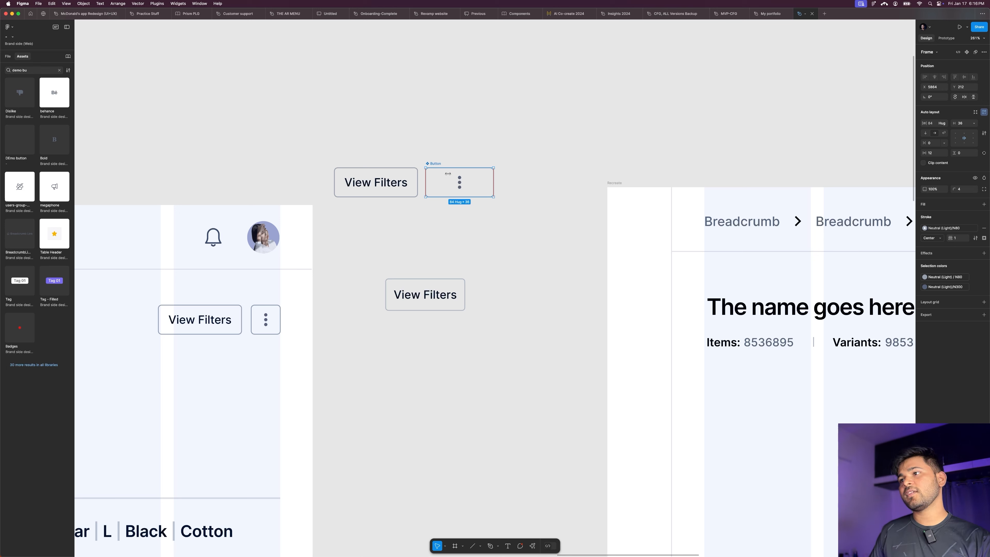
left_click(942, 123)
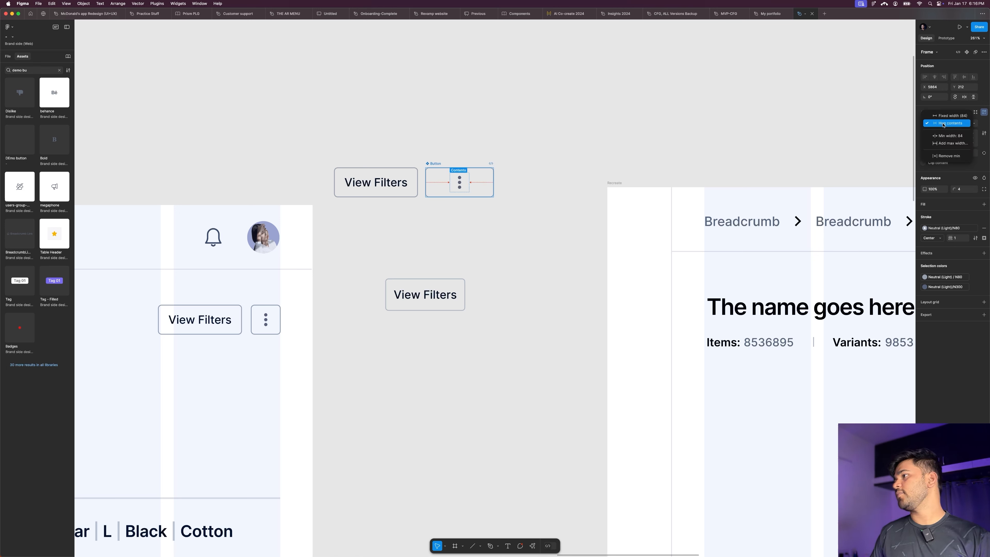
left_click(949, 156)
left_click_drag(464, 172, 454, 172)
left_click(491, 148)
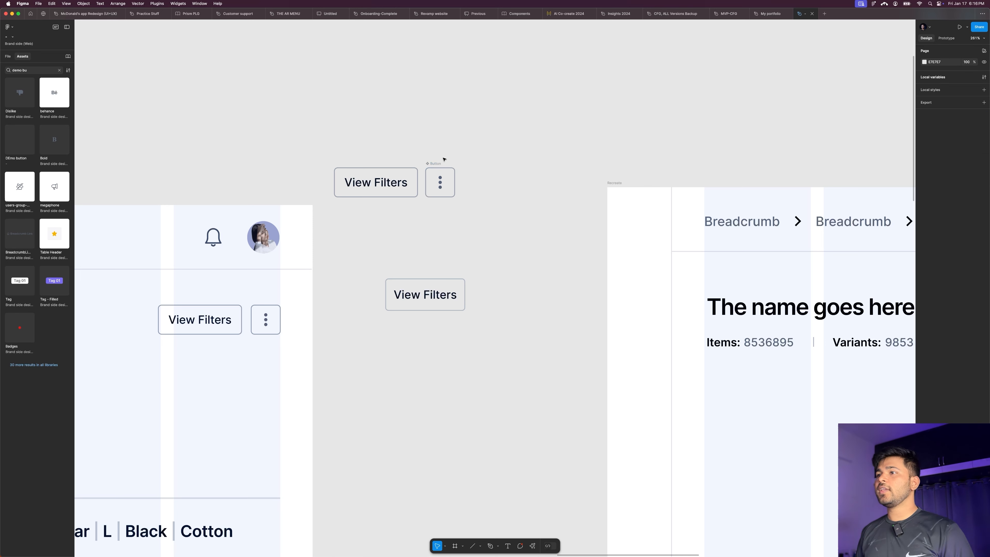
Step: Combine the View Filters button and the three-dot button into one horizontal auto layout row
left_click(440, 181)
left_click(369, 177, "shift")
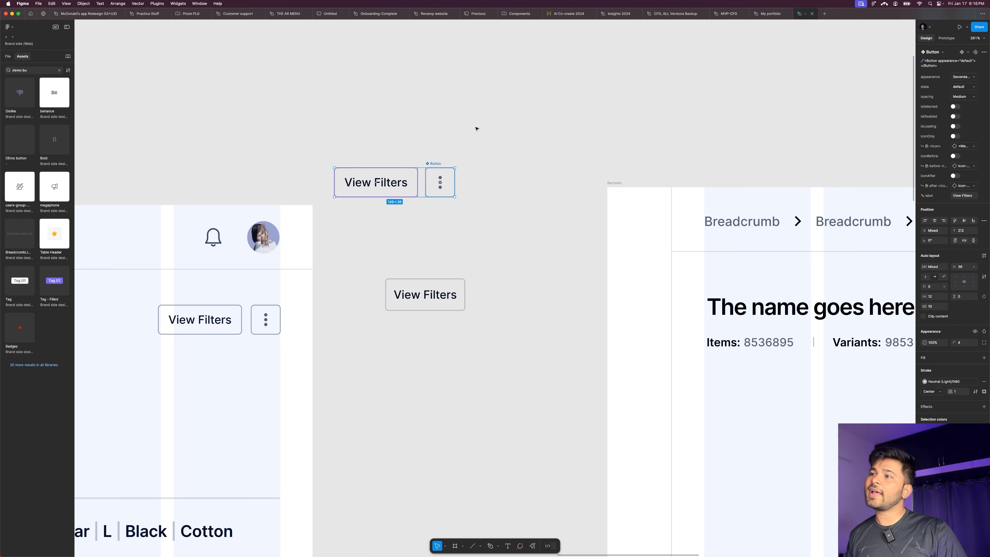
key("shift+a")
Step: Wrap the title and item details block of the recreated screen in a new auto layout frame
scroll(332, 153, "down", 5)
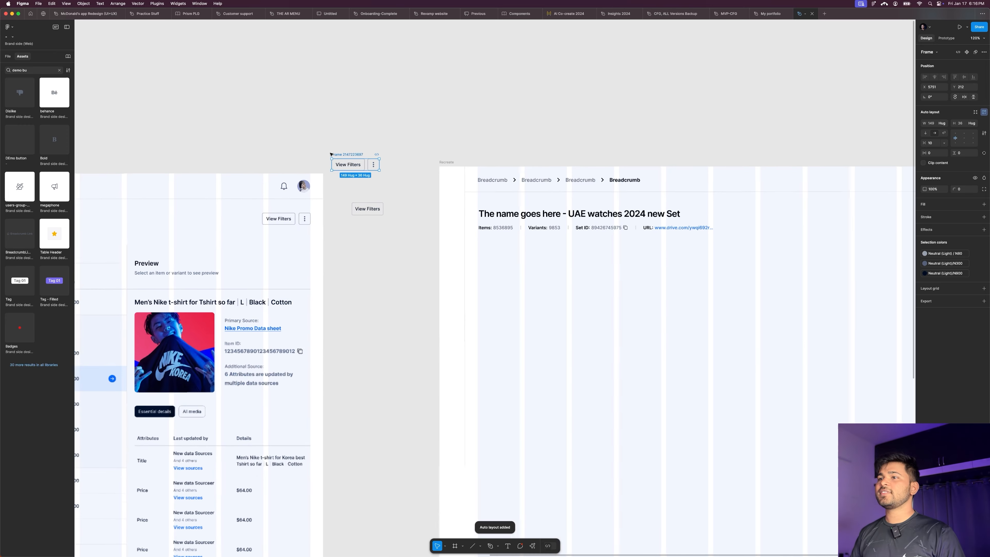
left_click(555, 211)
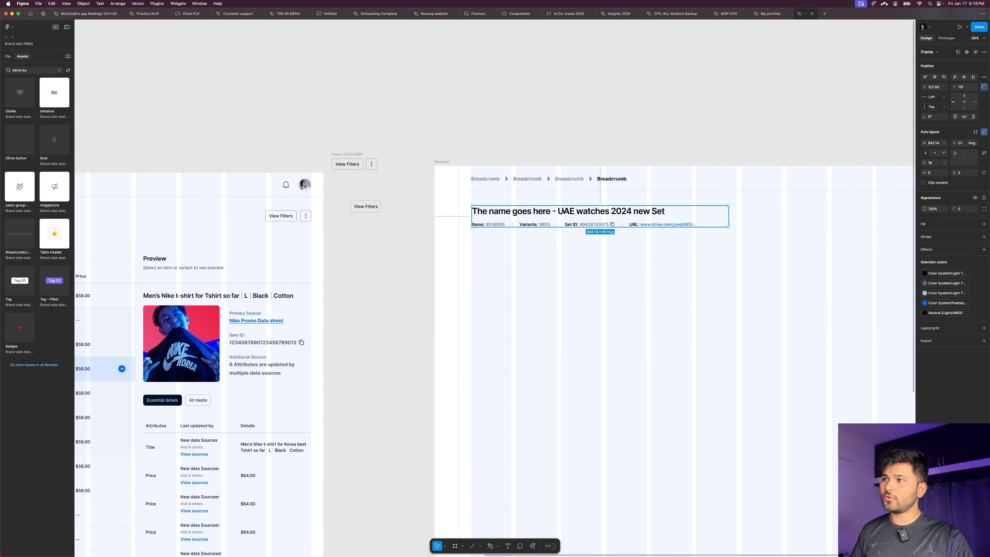
key("shift+a")
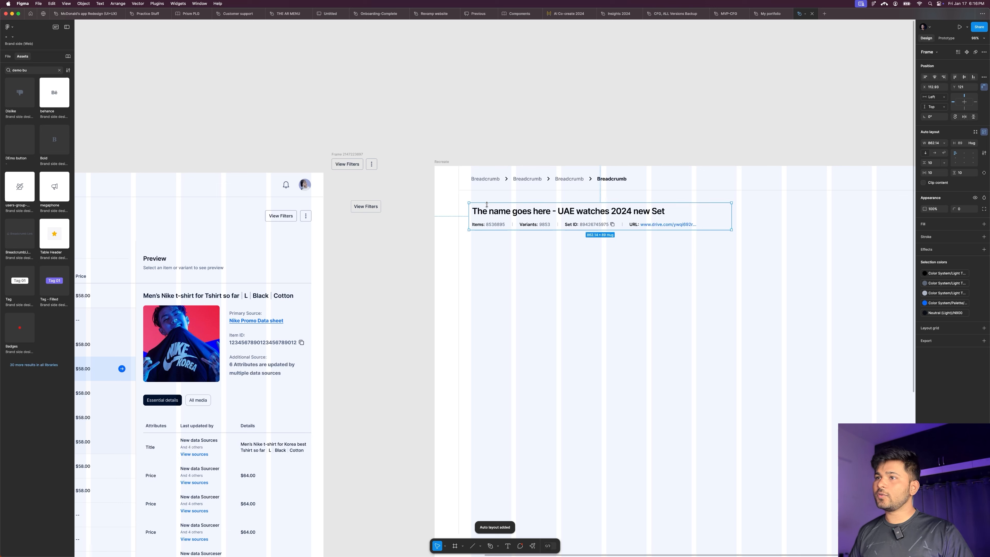
Step: Move the View Filters and three-dot button row from the empty canvas into the title block's new auto layout frame
left_click(348, 153)
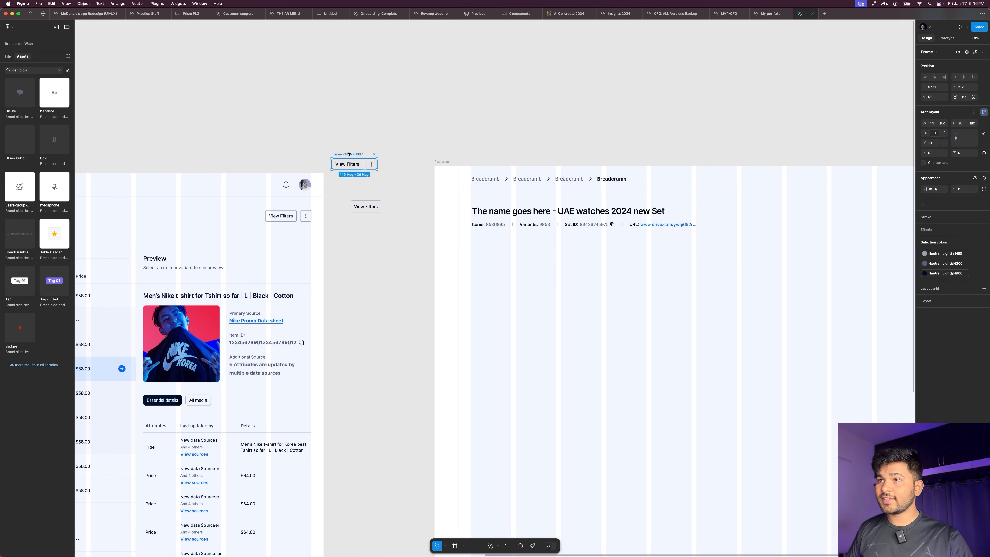
left_click(550, 216)
key("super+c")
key("super+v")
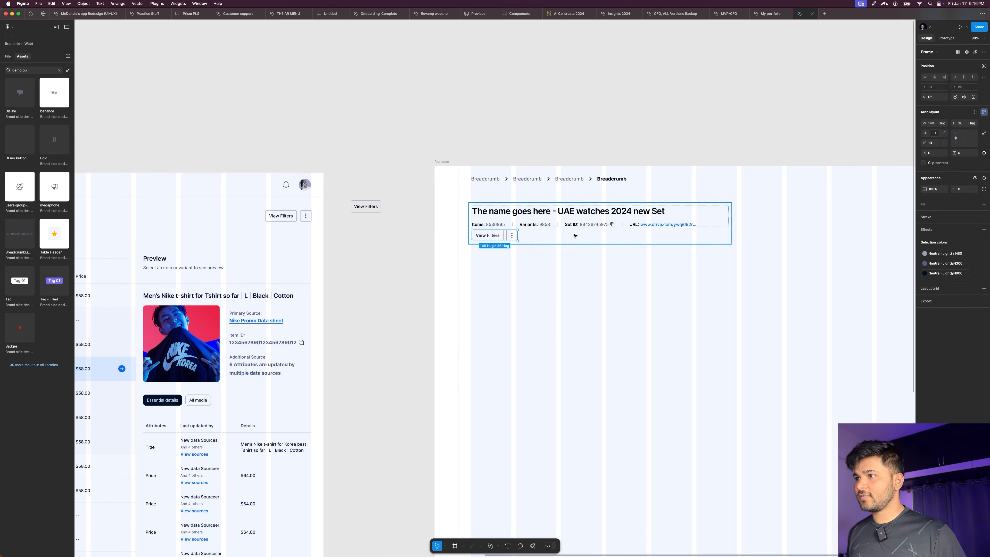
Step: Switch the header frame holding the title block and buttons to horizontal flow and set its gap to Auto
scroll(506, 203, "right", 3)
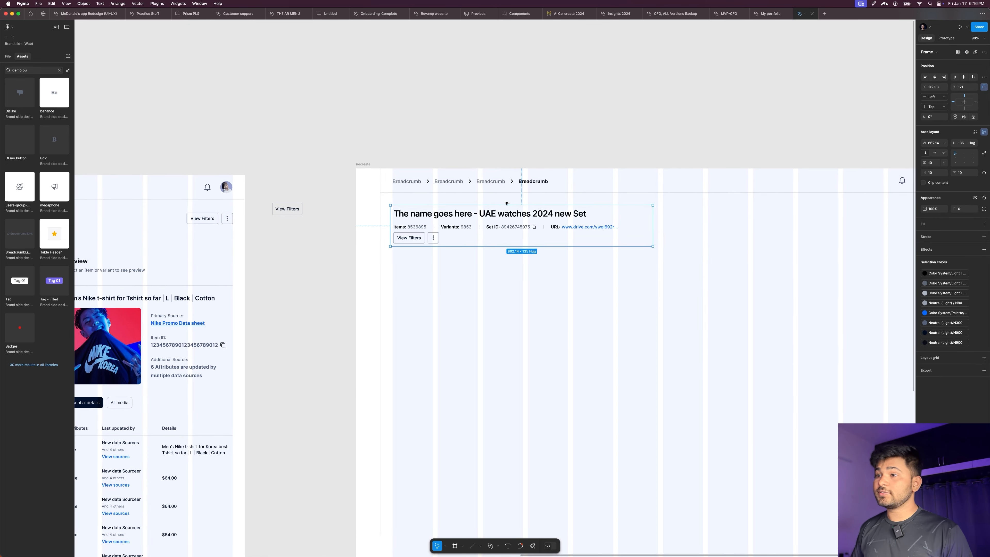
left_click(935, 153)
scroll(460, 199, "down", 5)
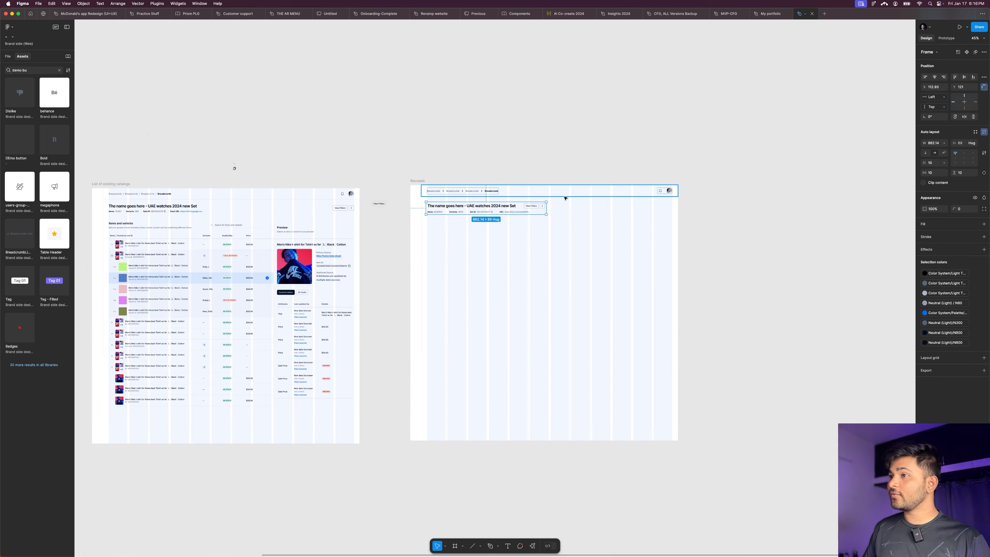
scroll(559, 196, "up", 5)
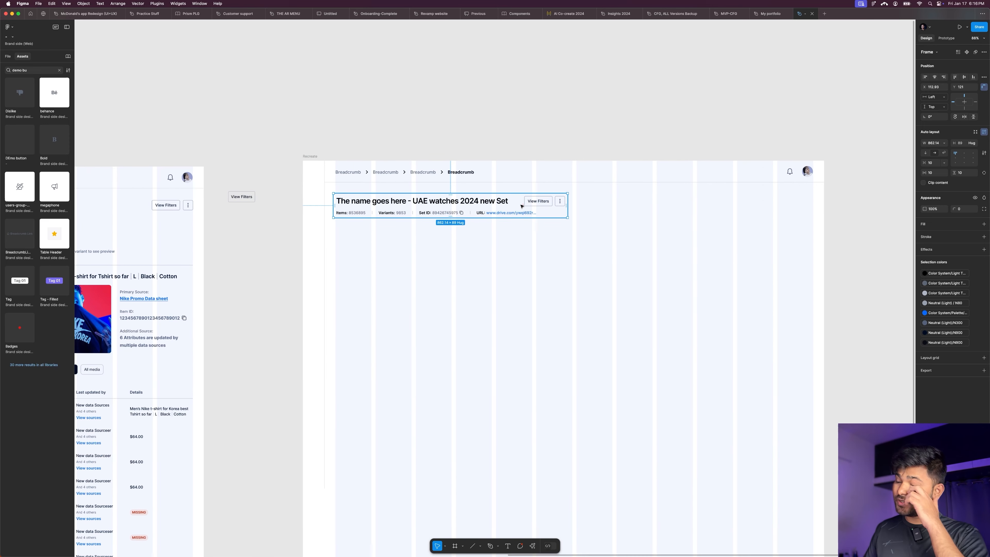
left_click(945, 162)
left_click(943, 170)
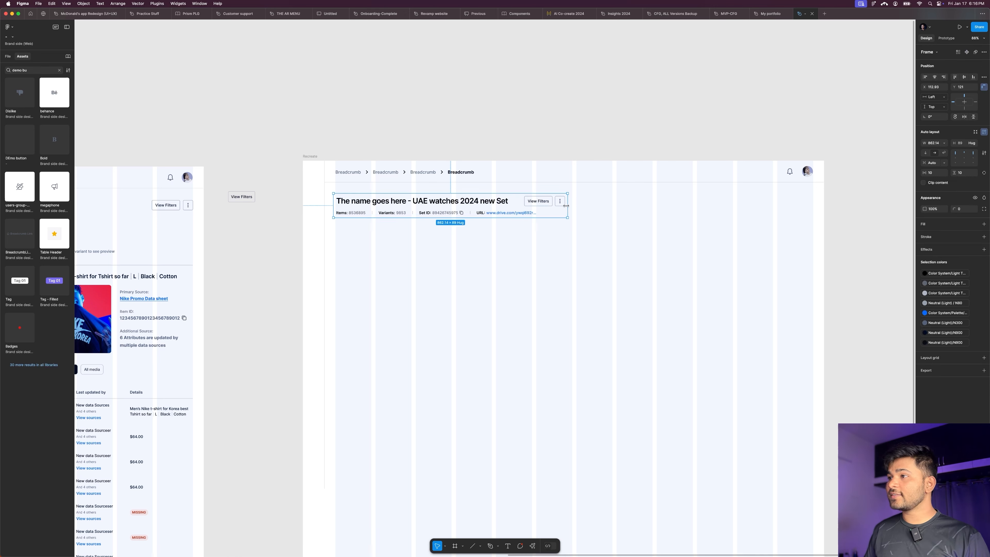
Step: Stretch the recreated screen's header frame to 1768 wide and set its horizontal and vertical padding to 0
left_click_drag(567, 206, 812, 202)
left_click(933, 173)
type("0")
key("Return")
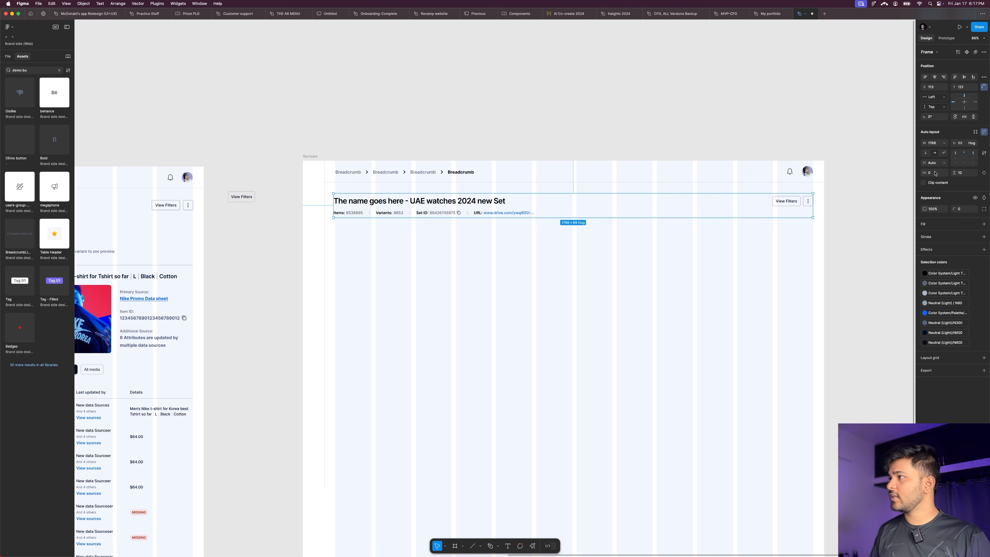
left_click(963, 173)
type("0")
key("Return")
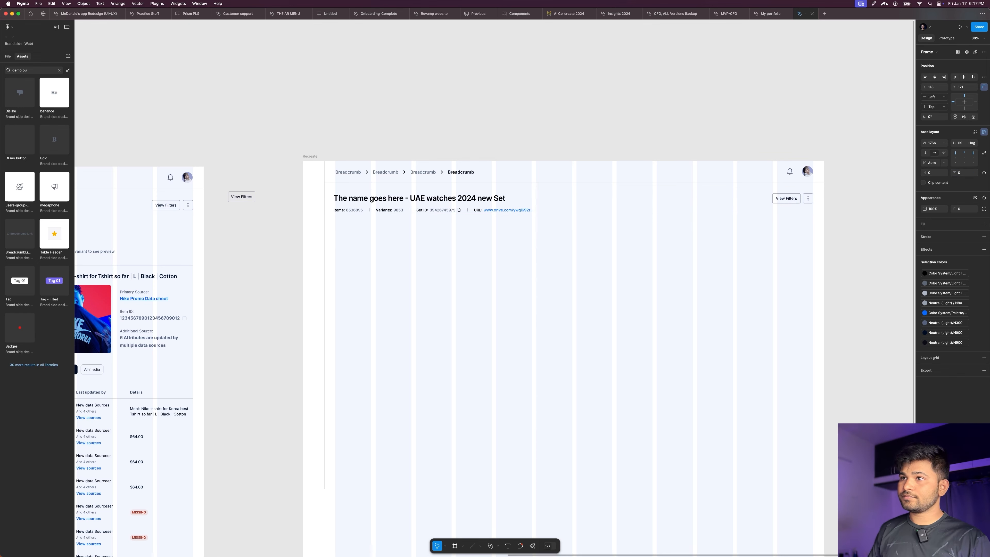
Step: Pull the header frame's left edge in to line up with the first grid column under the breadcrumb
scroll(363, 179, "up", 5)
scroll(275, 196, "up", 5)
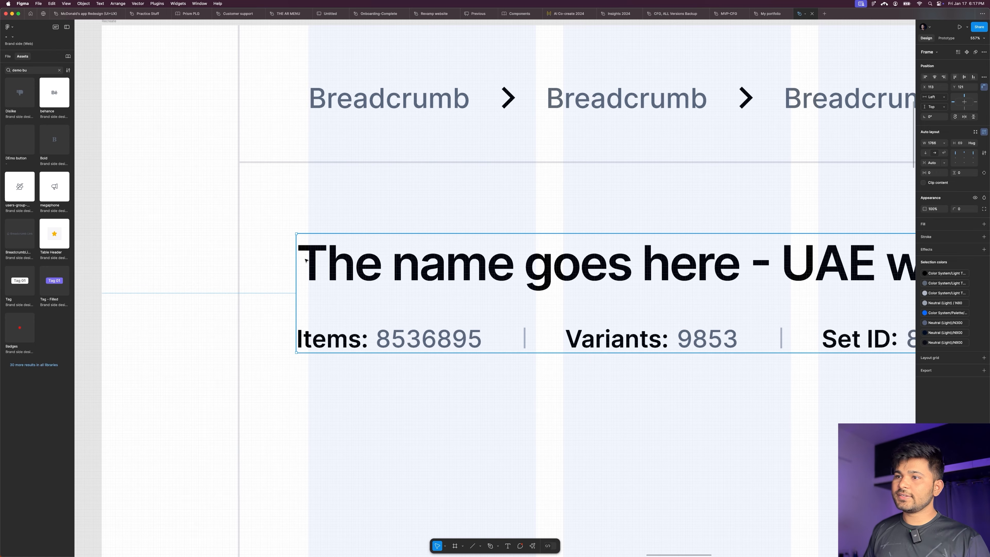
left_click_drag(294, 249, 308, 248)
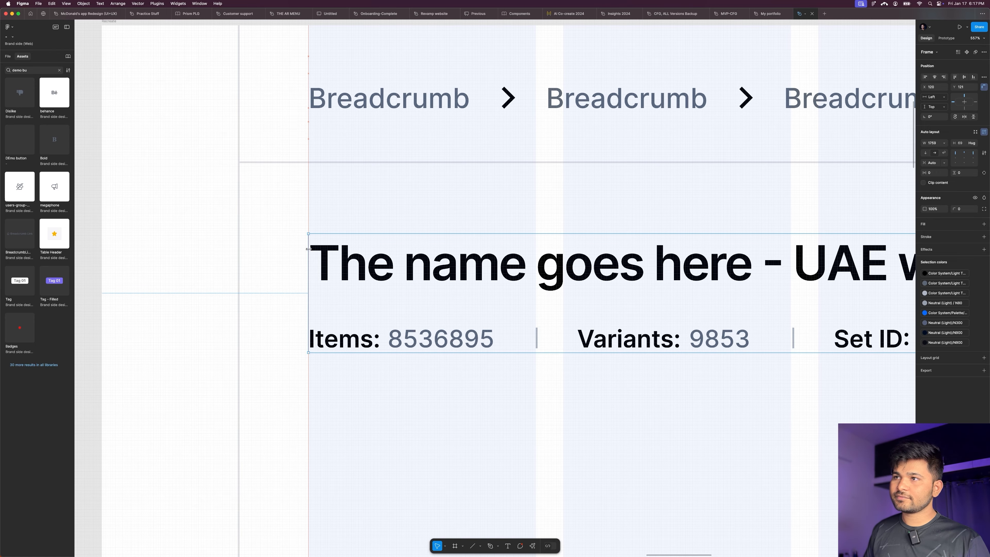
scroll(309, 249, "down", 10)
Step: Center the contents of the recreated screen's header frame vertically
left_click(369, 99)
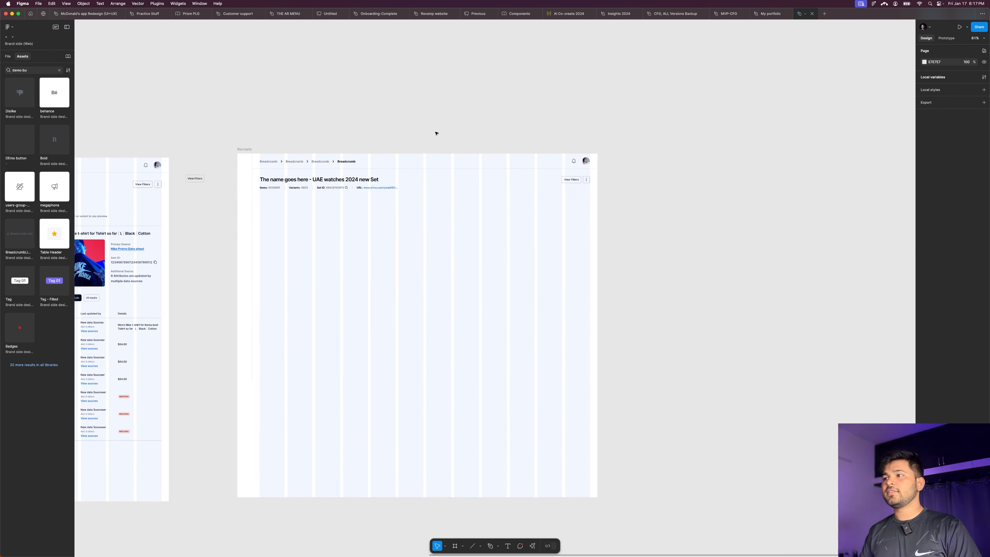
left_click(389, 182)
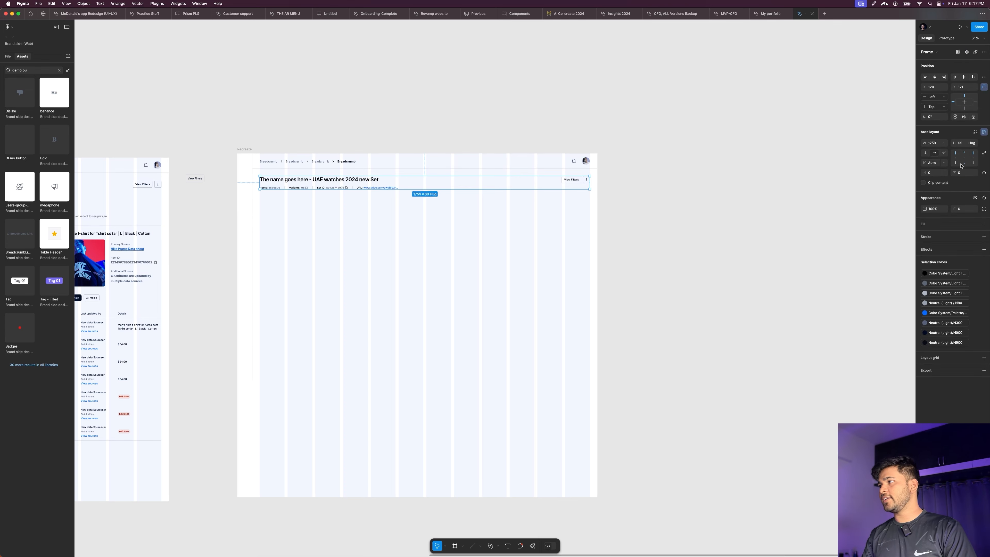
left_click(740, 137)
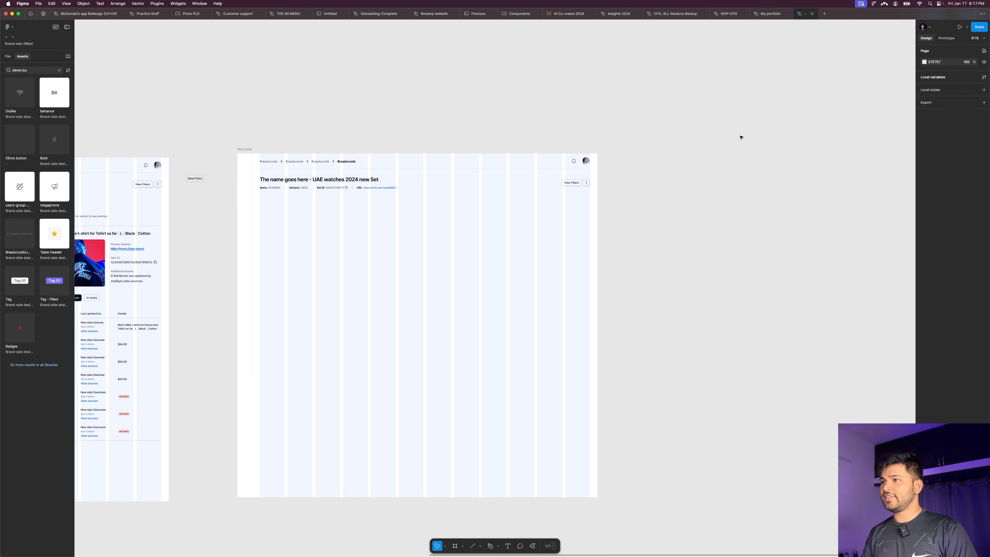
Step: Hide the layout grids on both screens
scroll(740, 137, "down", 3)
scroll(549, 146, "up", 2)
scroll(549, 145, "up", 1)
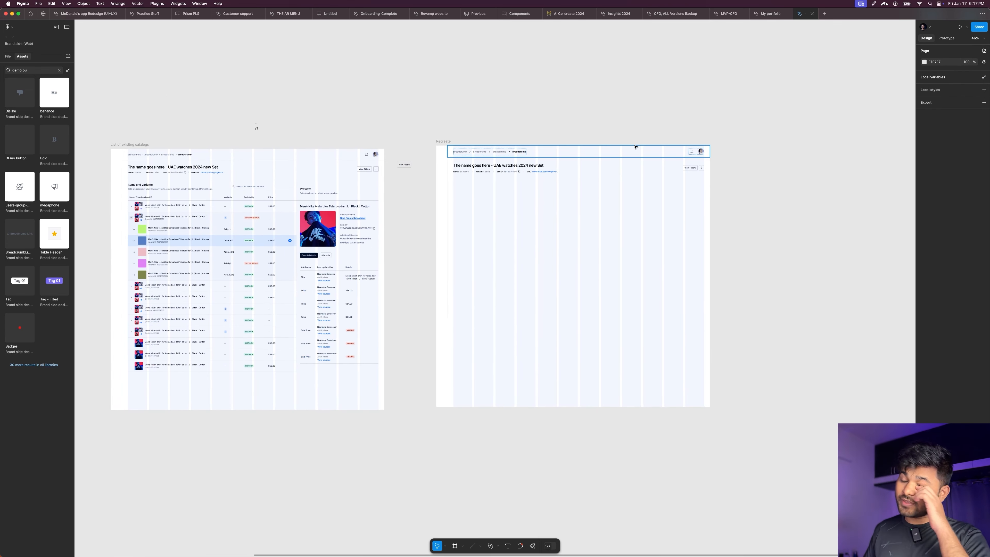
key("ctrl+g")
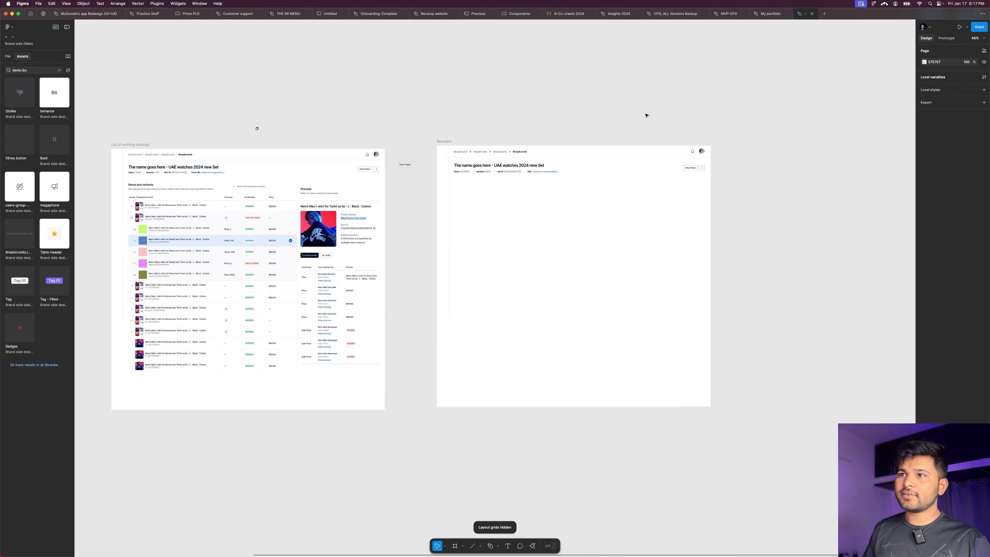
Step: Duplicate the Items and varients heading block from the existing catalog screen onto the empty canvas above it
scroll(429, 156, "left", 3)
left_click(230, 192)
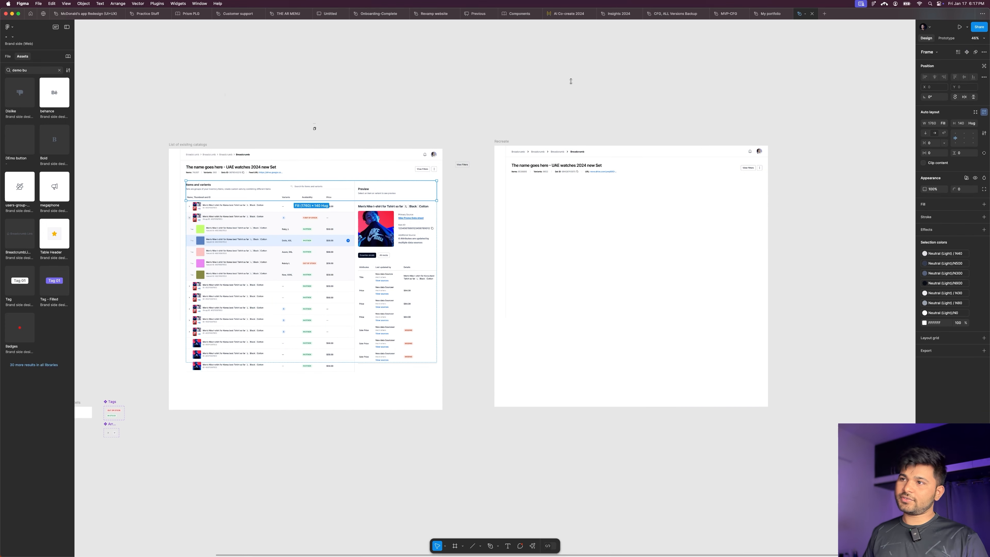
scroll(265, 203, "up", 5)
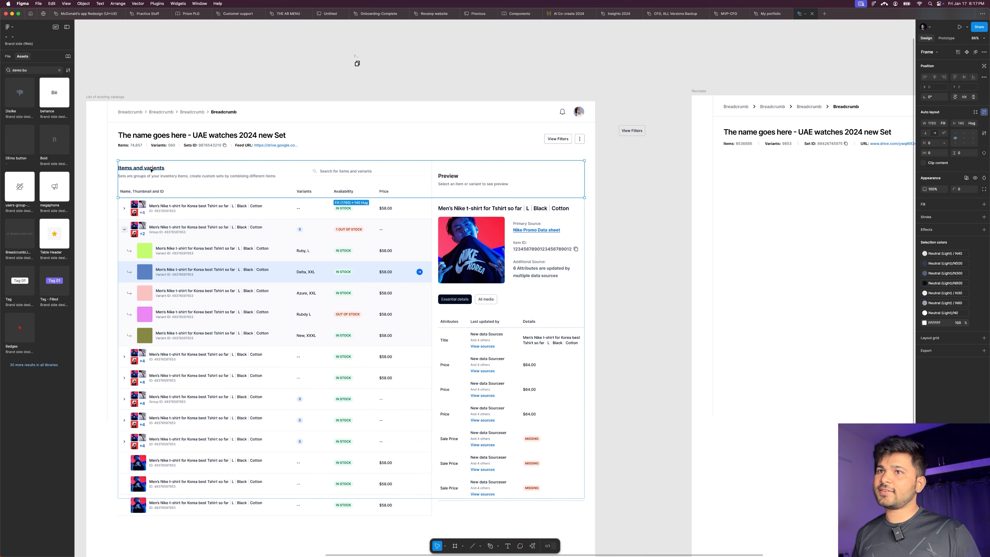
scroll(774, 210, "up", 2)
scroll(546, 230, "down", 4)
scroll(264, 212, "up", 6)
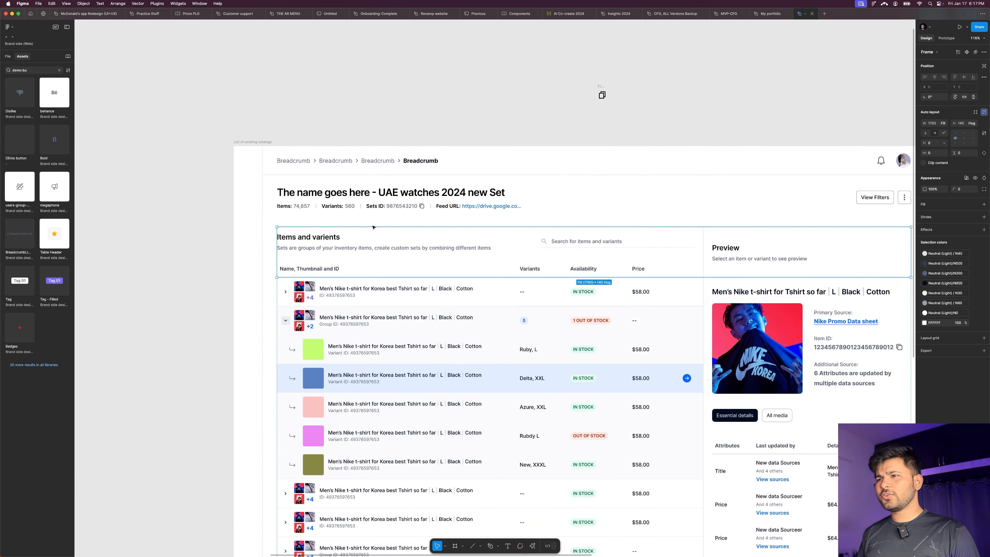
scroll(369, 228, "up", 2)
scroll(368, 228, "right", 2)
scroll(289, 232, "down", 5)
scroll(353, 261, "up", 3)
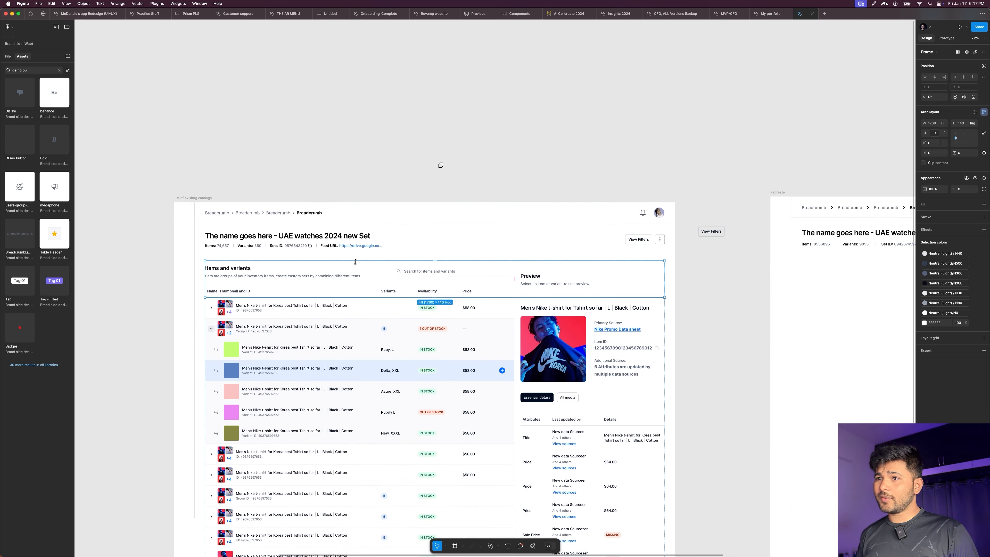
double_click(233, 271)
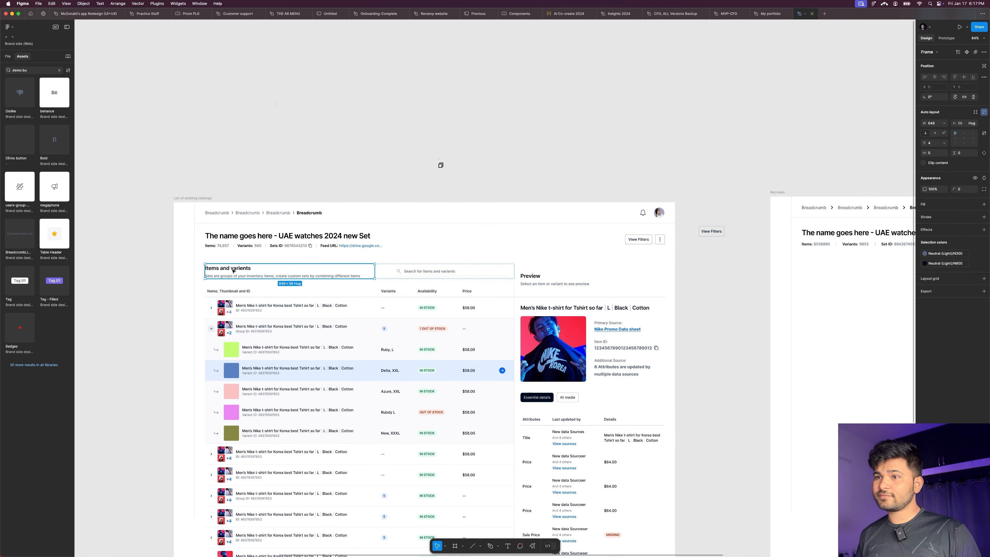
left_click_drag(237, 270, 611, 131)
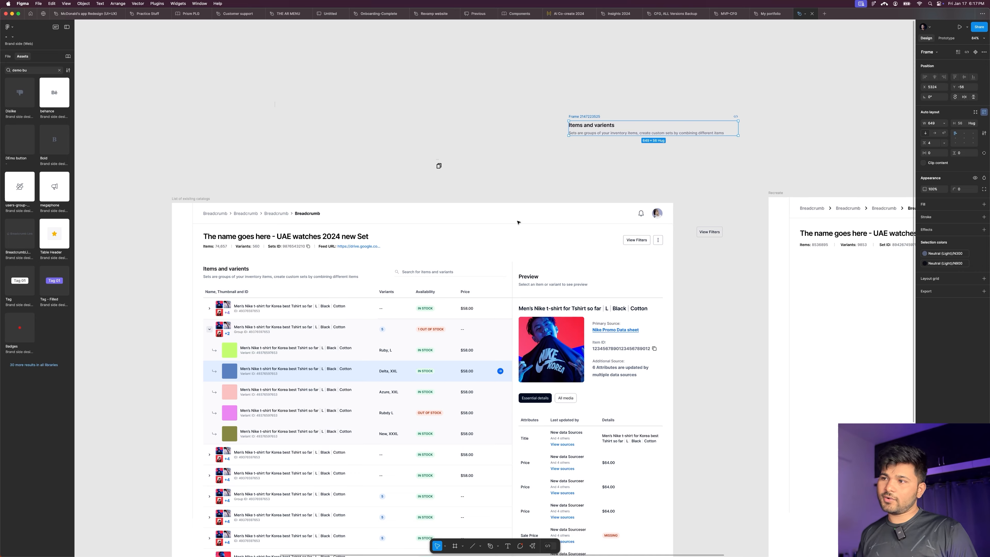
Step: Examine how the Search for items and variants field is built in the existing catalog screen
scroll(490, 231, "right", 3)
double_click(333, 278)
double_click(333, 278)
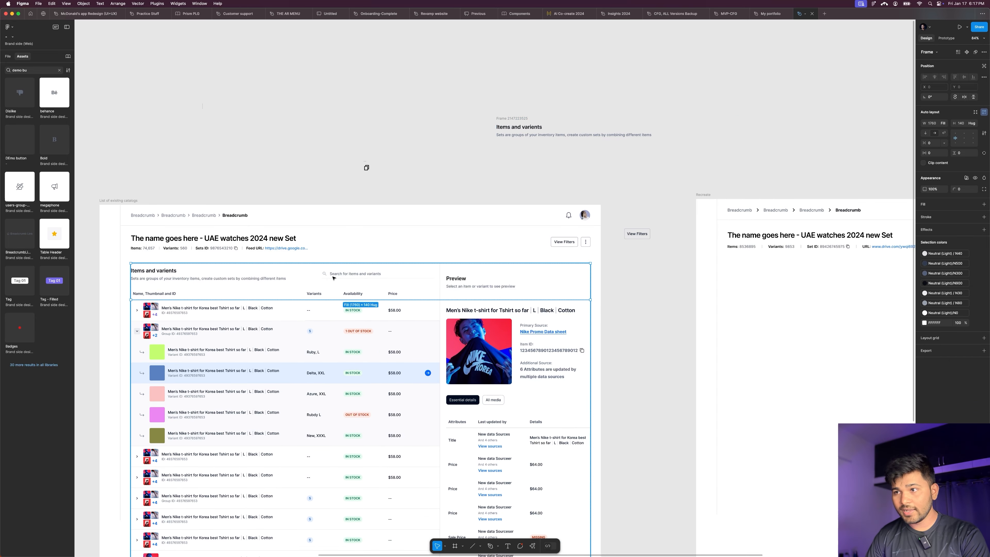
double_click(334, 278)
double_click(338, 274)
double_click(338, 274)
double_click(338, 274)
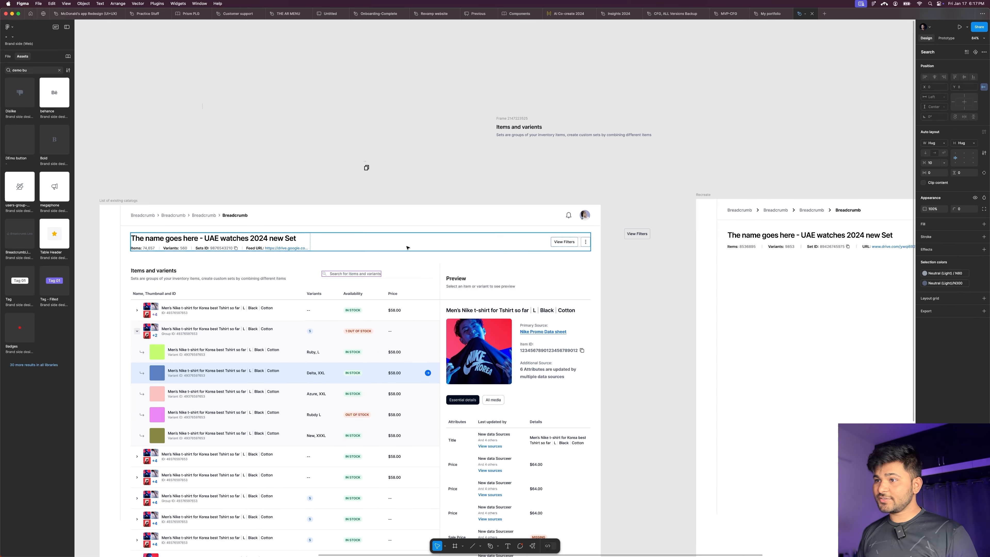
scroll(406, 248, "up", 3)
scroll(375, 283, "down", 4)
scroll(662, 145, "up", 3)
left_click(572, 208)
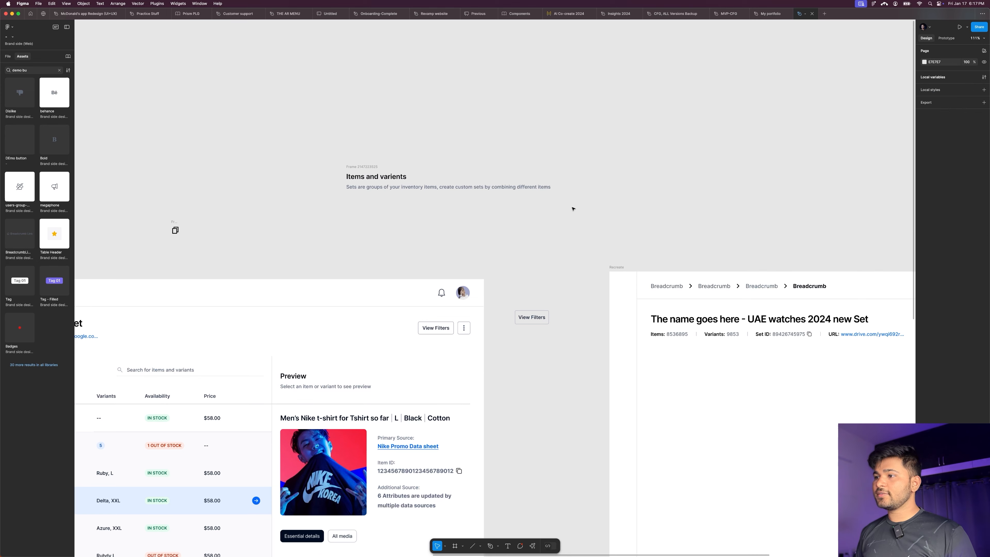
Step: Duplicate the loose View Filters button beneath the copied Items and varients heading and set its corner radius to 0
scroll(566, 219, "down", 3)
left_click(575, 259)
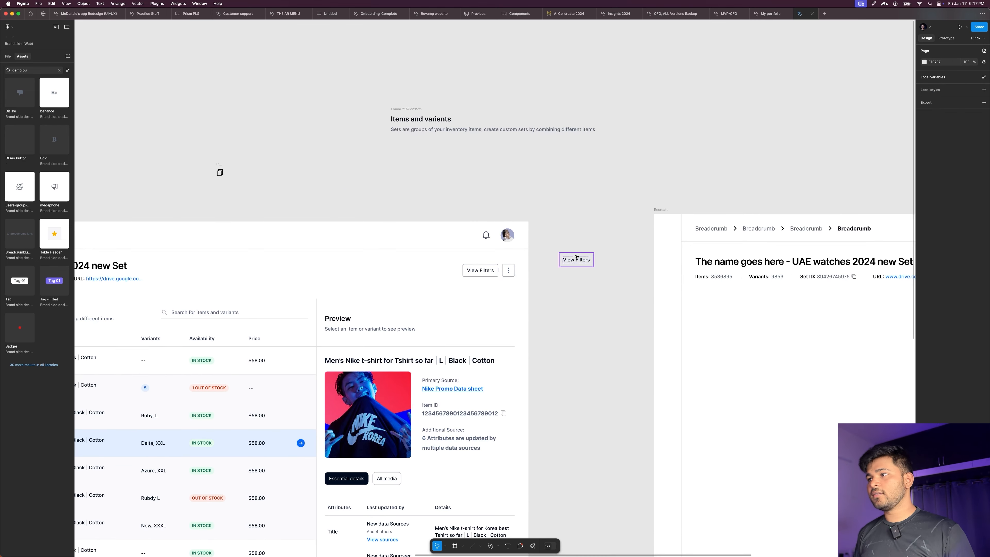
left_click_drag(575, 259, 477, 167)
scroll(478, 167, "up", 1)
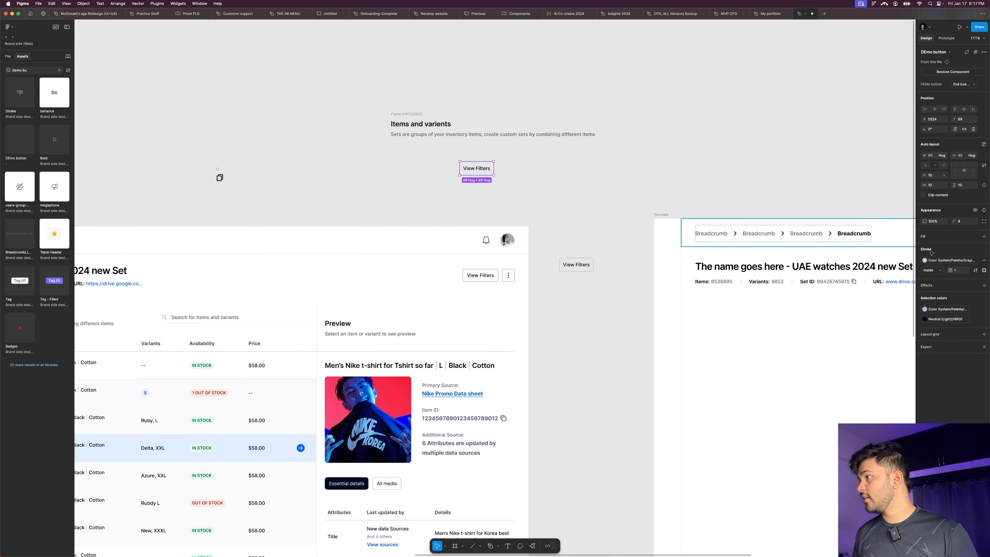
left_click_drag(967, 222, 959, 221)
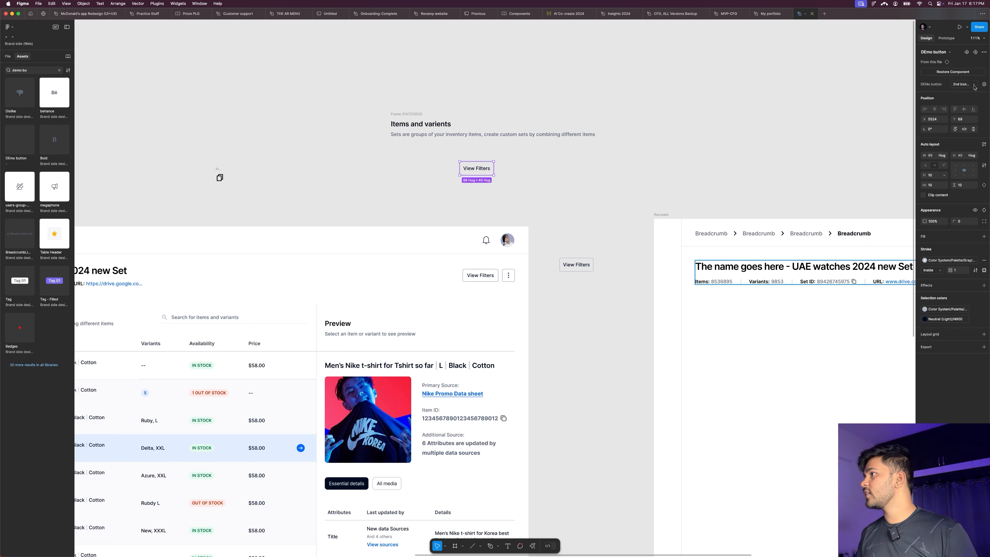
Step: Detach the View Filters copy from its component and limit its stroke to the bottom side
left_click(985, 52)
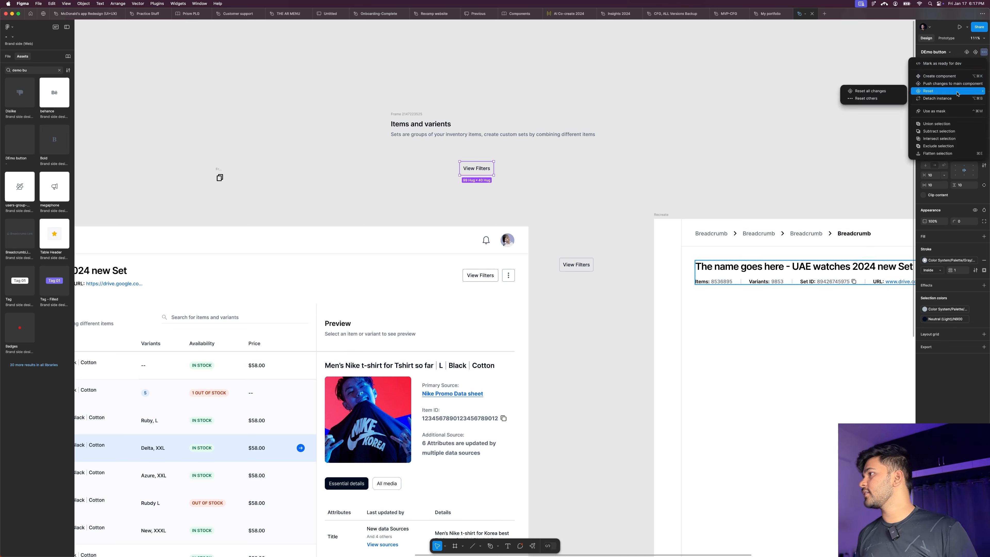
left_click(943, 98)
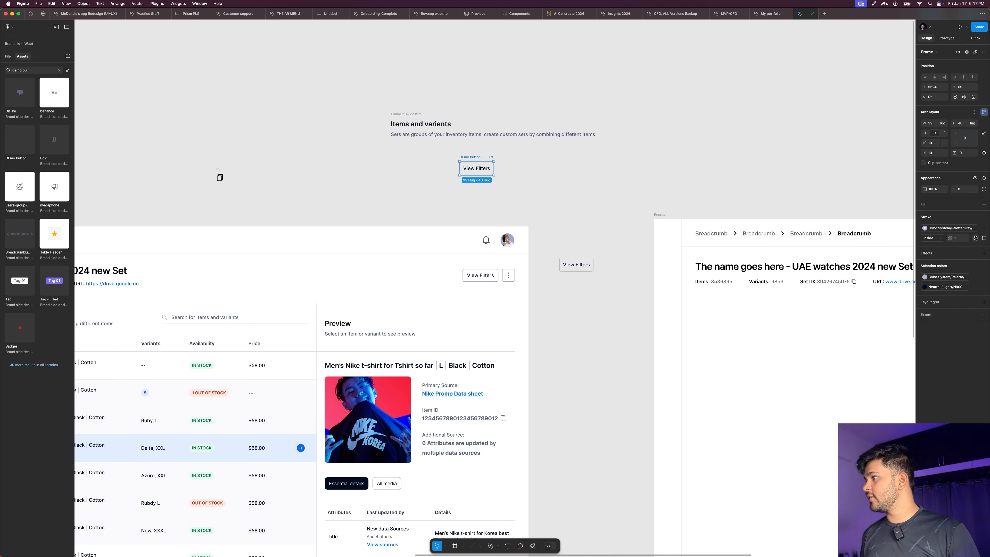
left_click(984, 238)
left_click(983, 238)
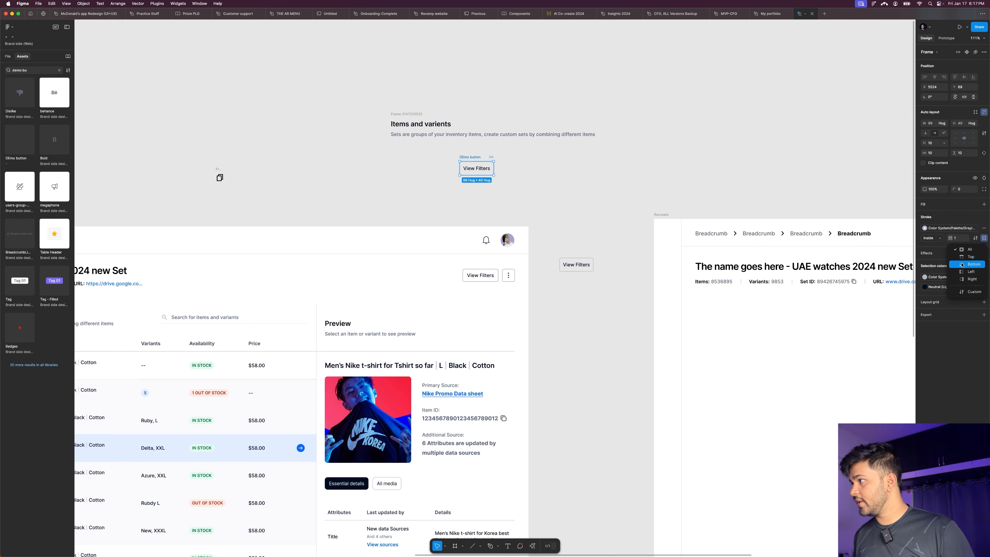
left_click(594, 182)
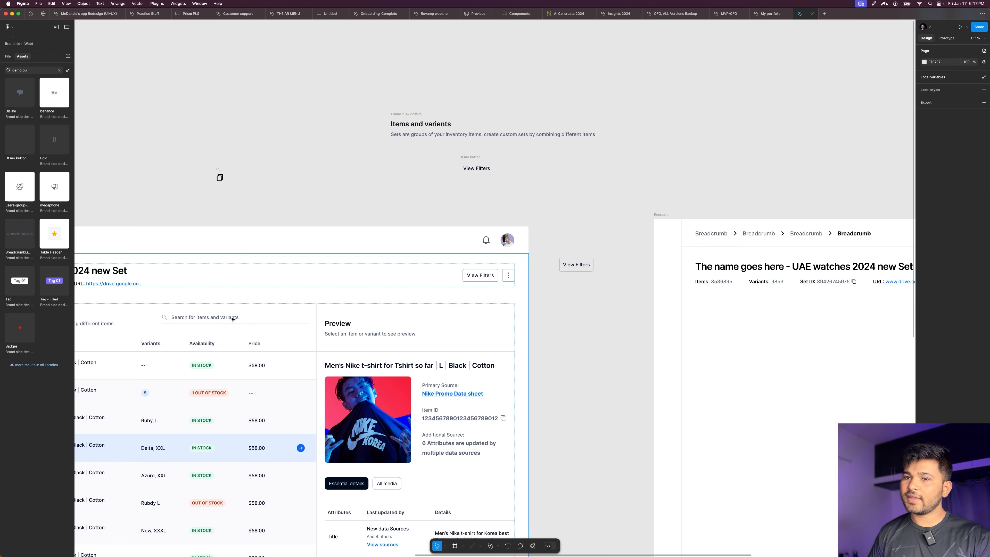
Step: Copy the search icon from the existing search field into the detached button, placing it before the View Filters label
left_click(165, 319)
double_click(165, 318)
double_click(166, 318)
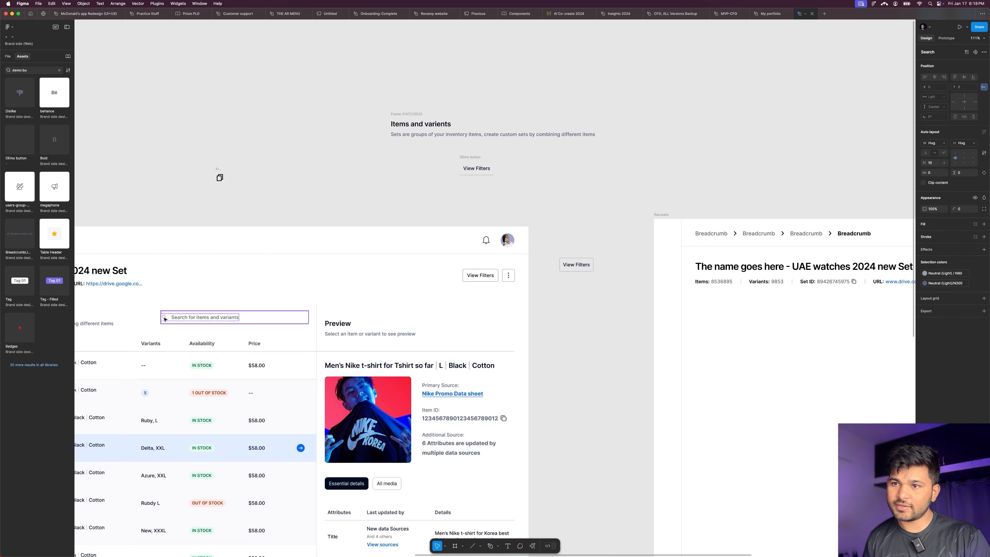
double_click(166, 319)
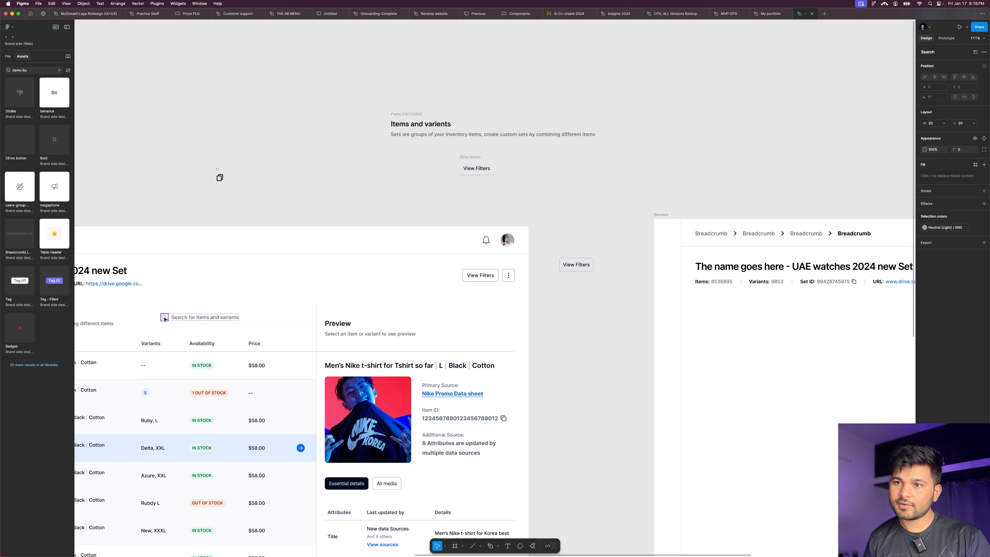
left_click(475, 162)
key("ctrl+v")
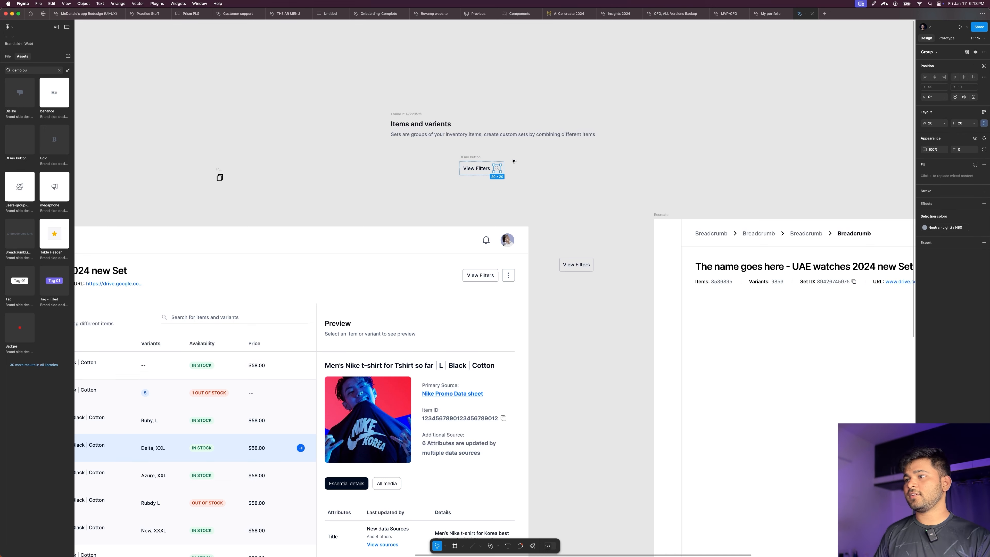
key("Left")
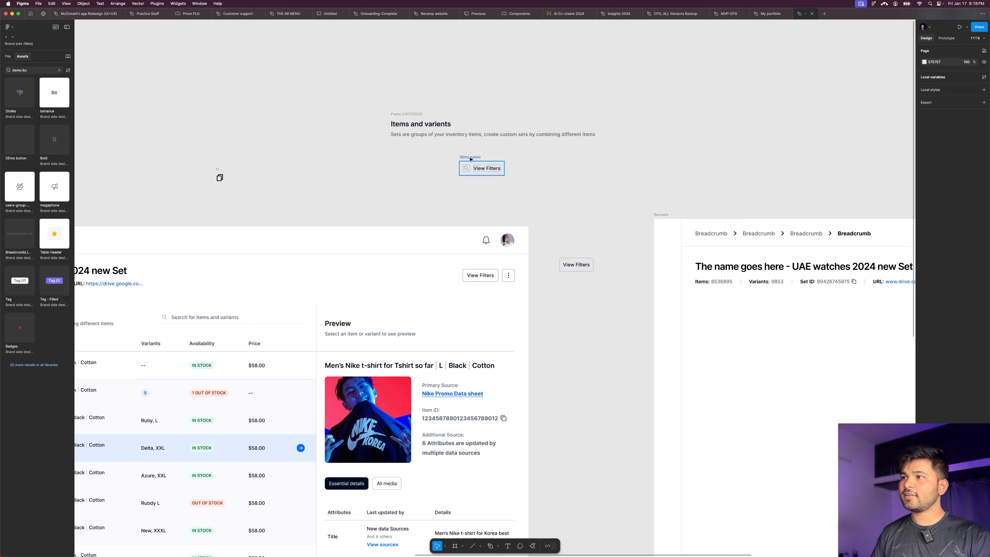
Step: Widen the detached button frame to 340 with 0 horizontal padding and an Auto gap
left_click(497, 162)
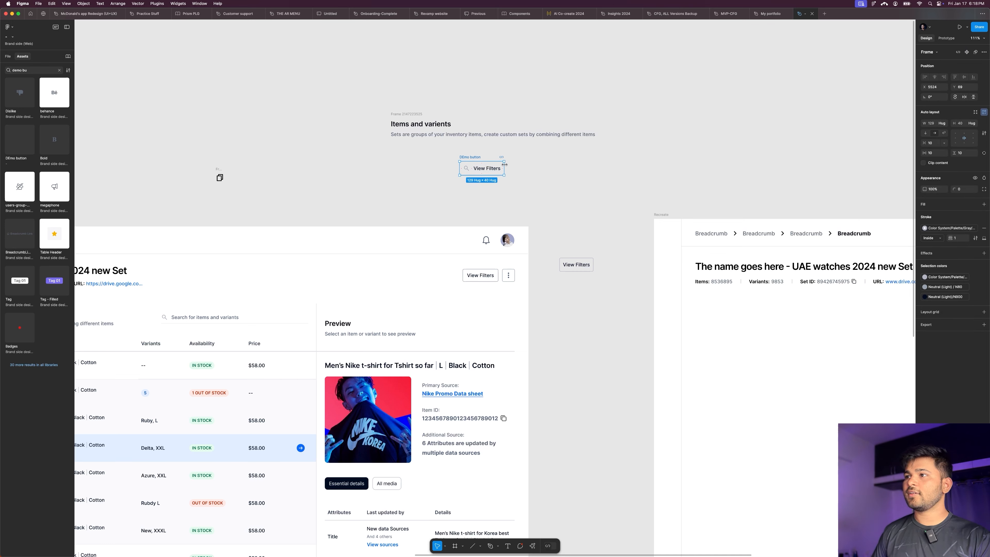
left_click_drag(504, 164, 577, 161)
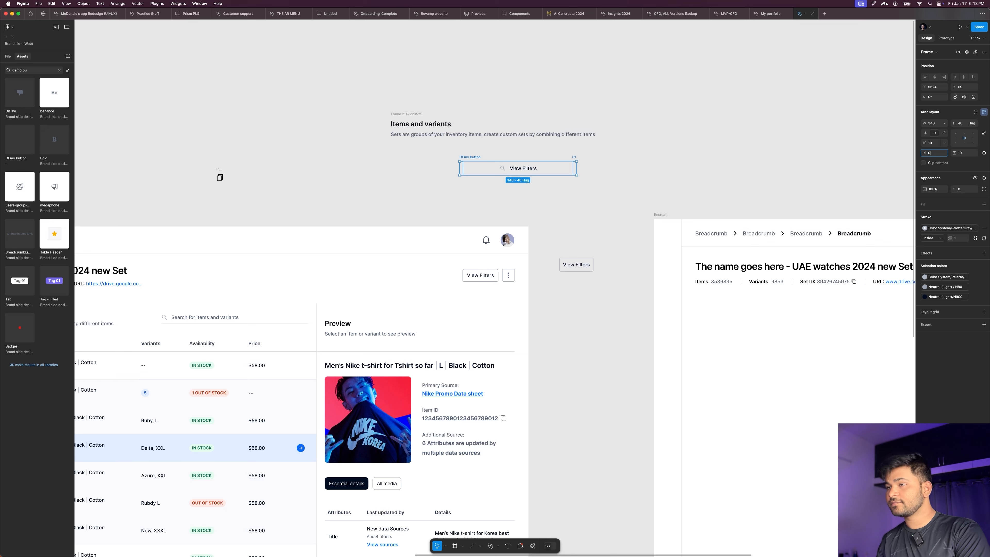
left_click(943, 143)
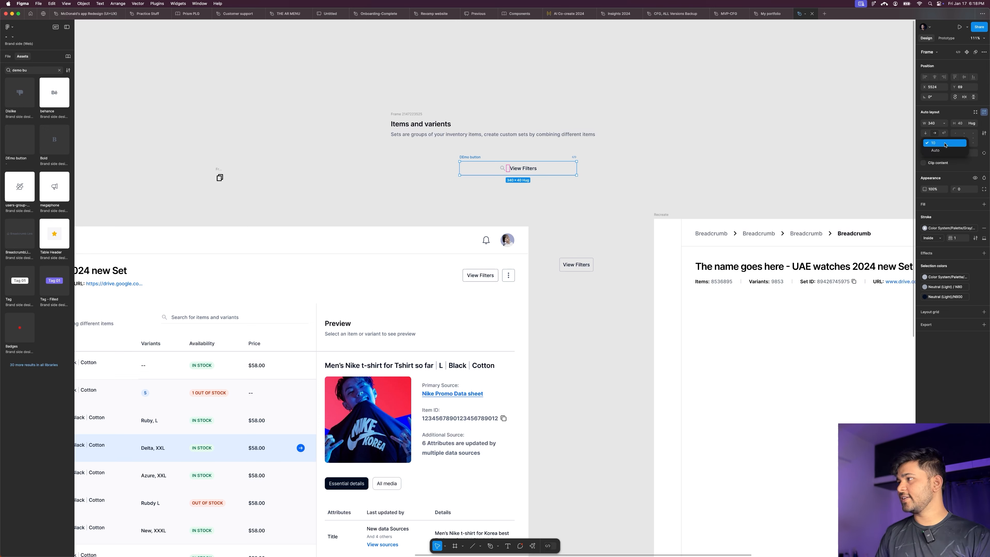
left_click(948, 151)
left_click(723, 148)
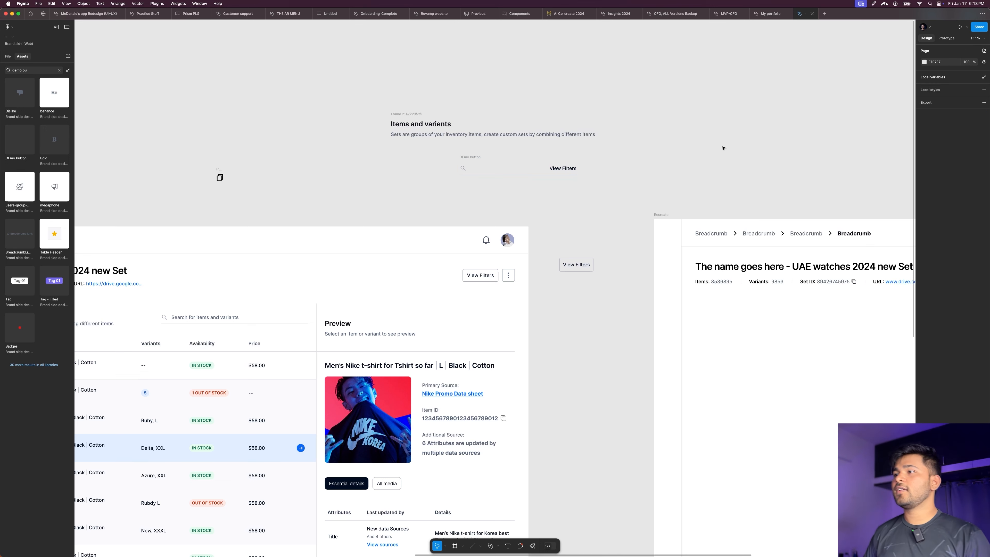
Step: Replace the Auto gap of the detached search button frame with a fixed gap of 16 between icon and label
left_click(489, 166)
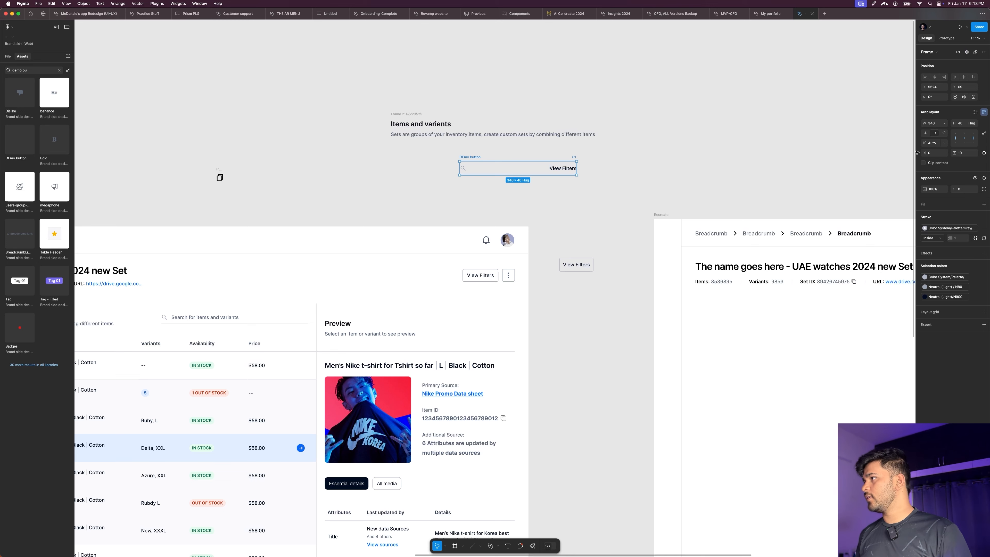
left_click(932, 144)
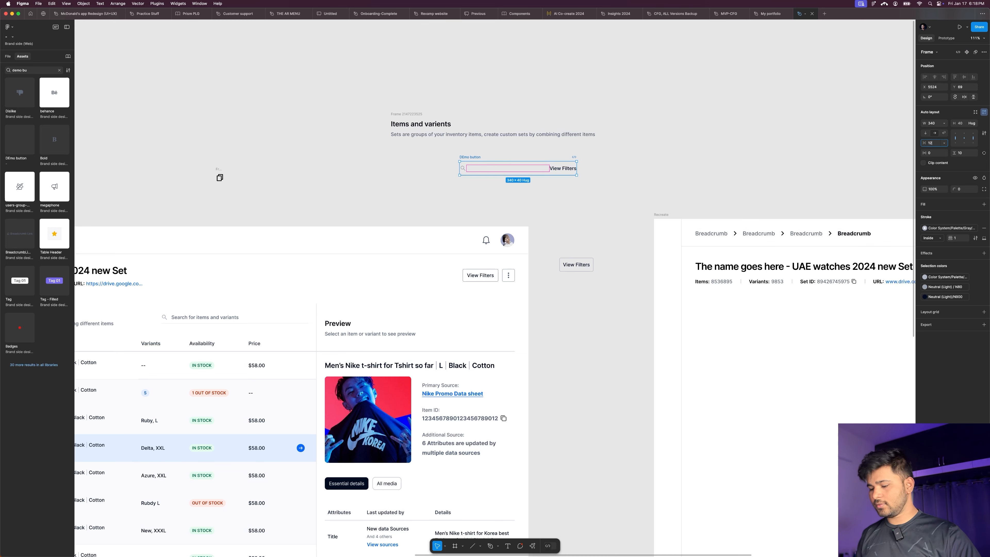
key("Return")
left_click(704, 163)
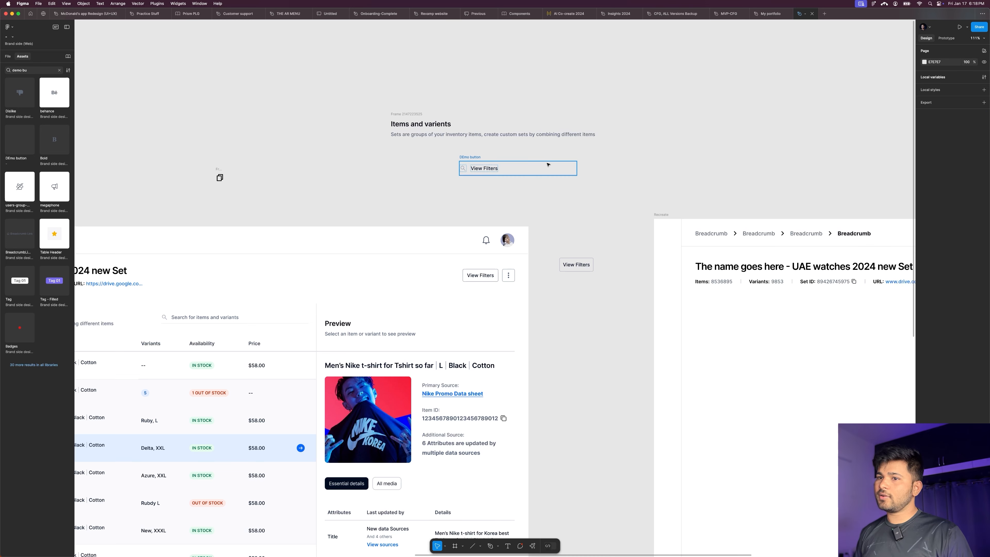
Step: Replace the View Filters label inside the search field with the placeholder text "Search for this that,.."
scroll(510, 164, "up", 2)
double_click(477, 170)
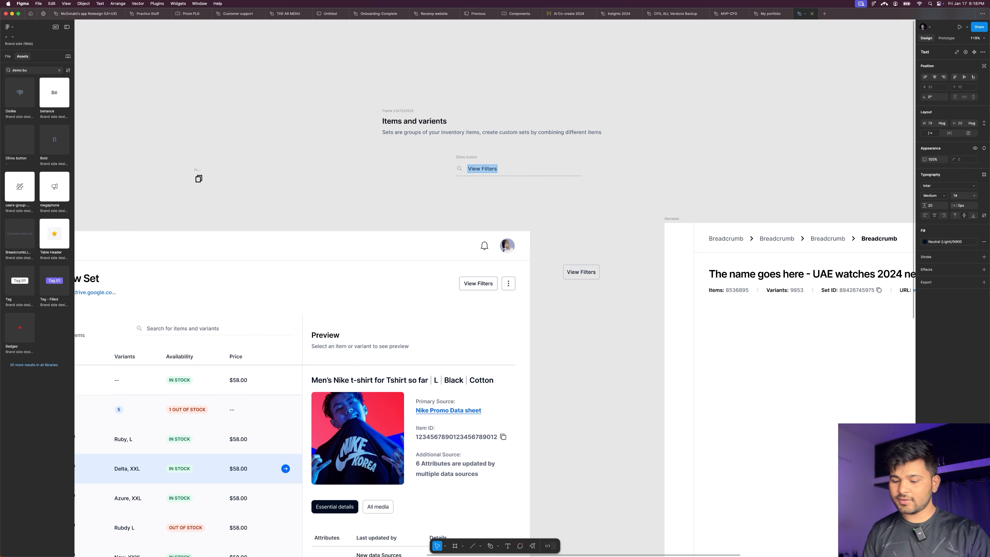
type("Search for this that,..")
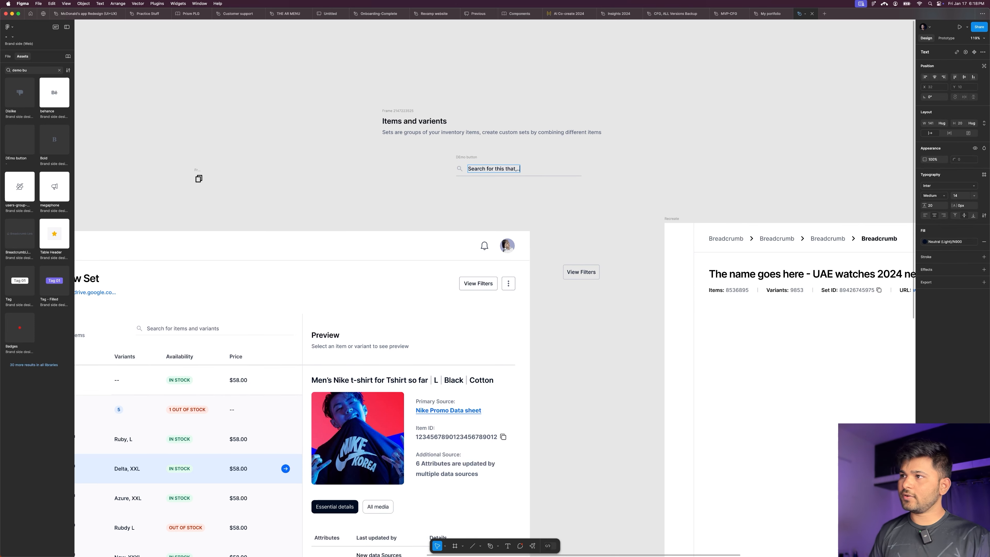
key("Escape")
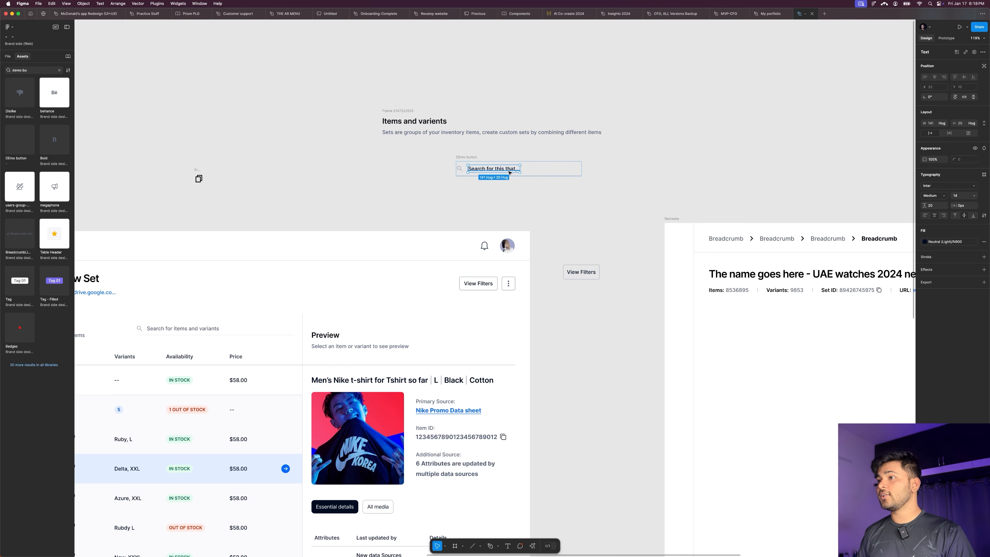
Step: Apply the Secondary content color style from the design system library to the search placeholder text
left_click(948, 240)
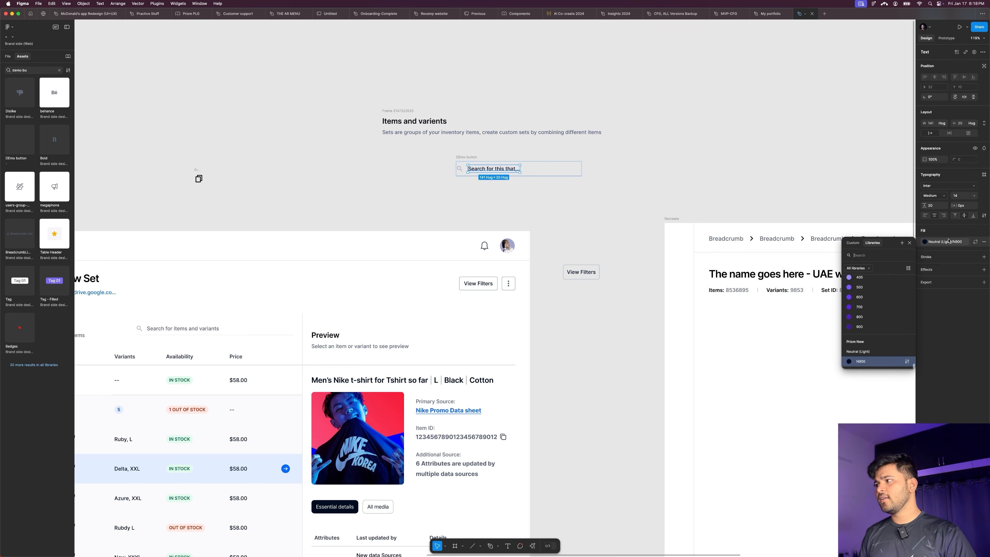
type("sec")
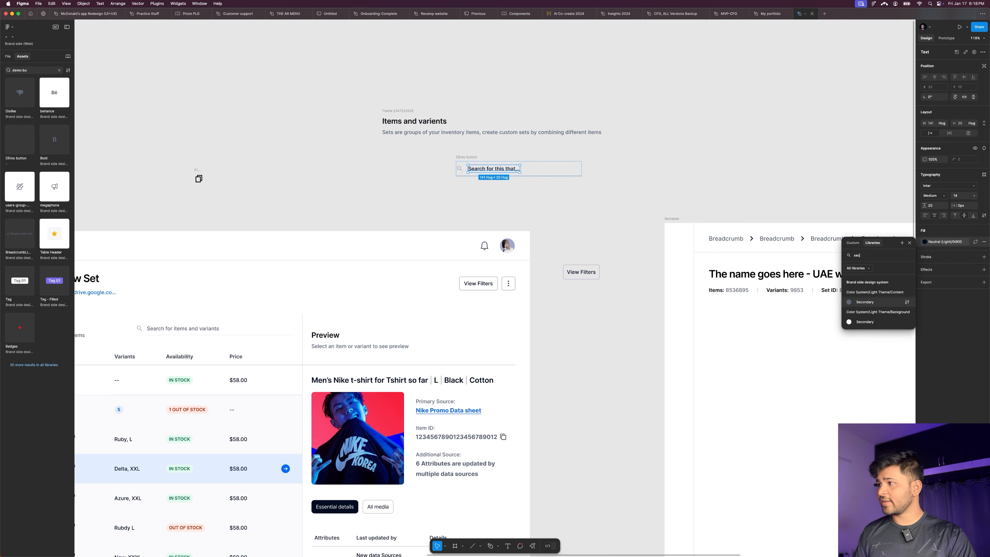
left_click(851, 302)
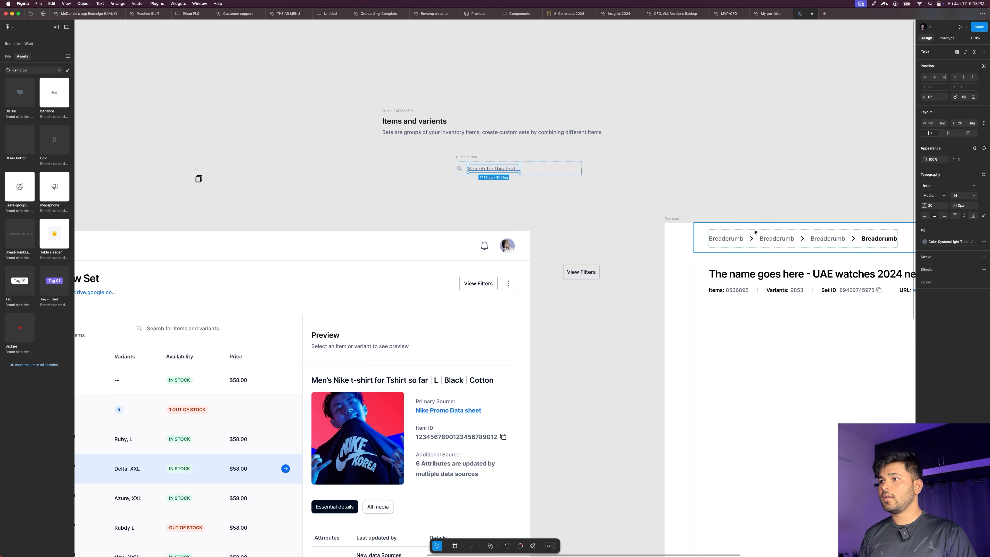
left_click(653, 179)
Step: Place the search field beside the copied Items and varients heading and wrap both in a left-aligned, vertically centered horizontal auto layout frame
left_click(466, 157)
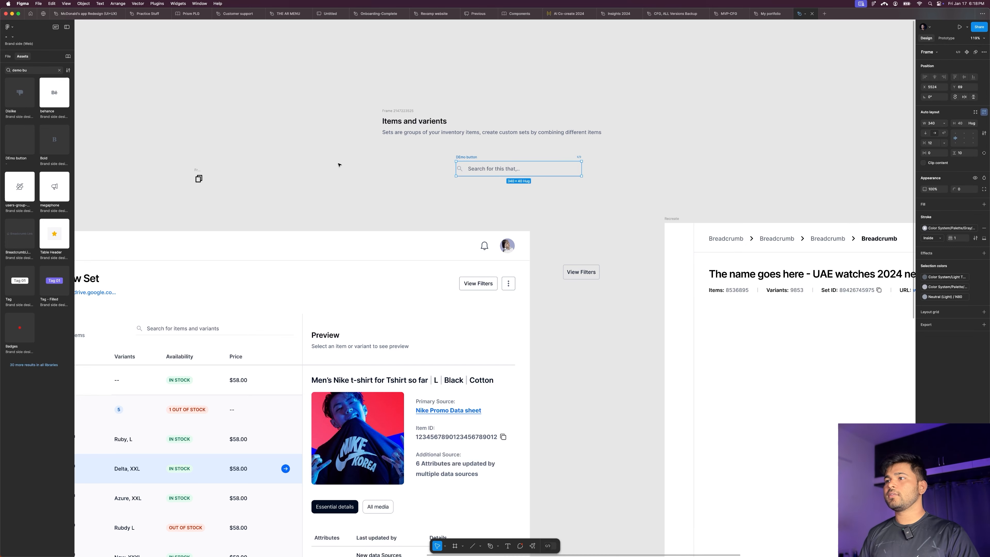
scroll(340, 164, "down", 5)
key("super+c")
scroll(601, 208, "up", 2)
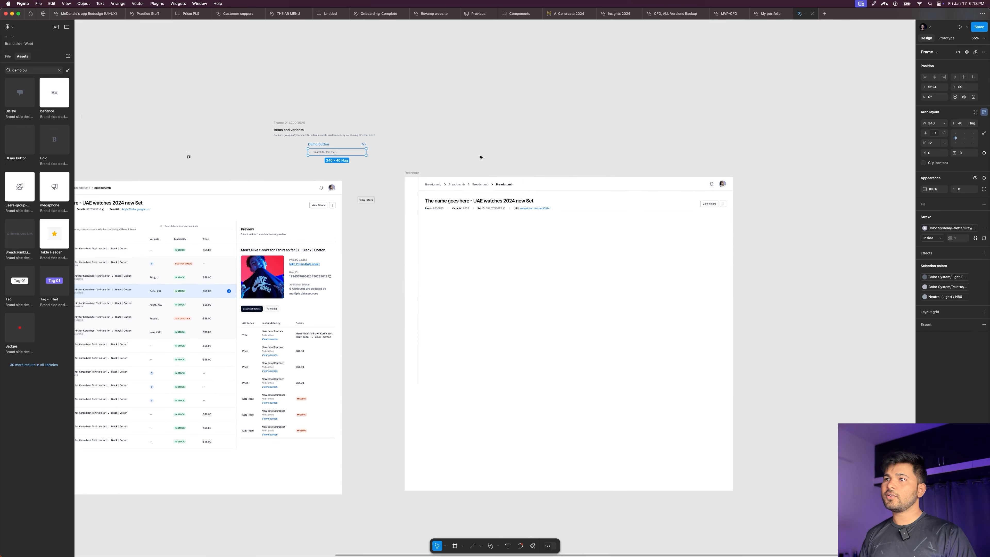
left_click_drag(321, 153, 431, 122)
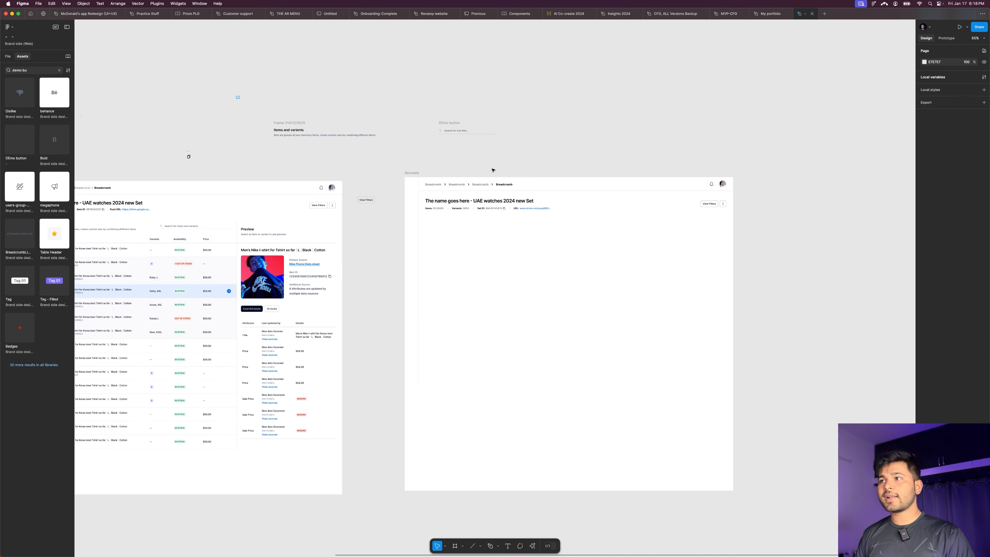
left_click_drag(236, 96, 559, 152)
key("shift+a")
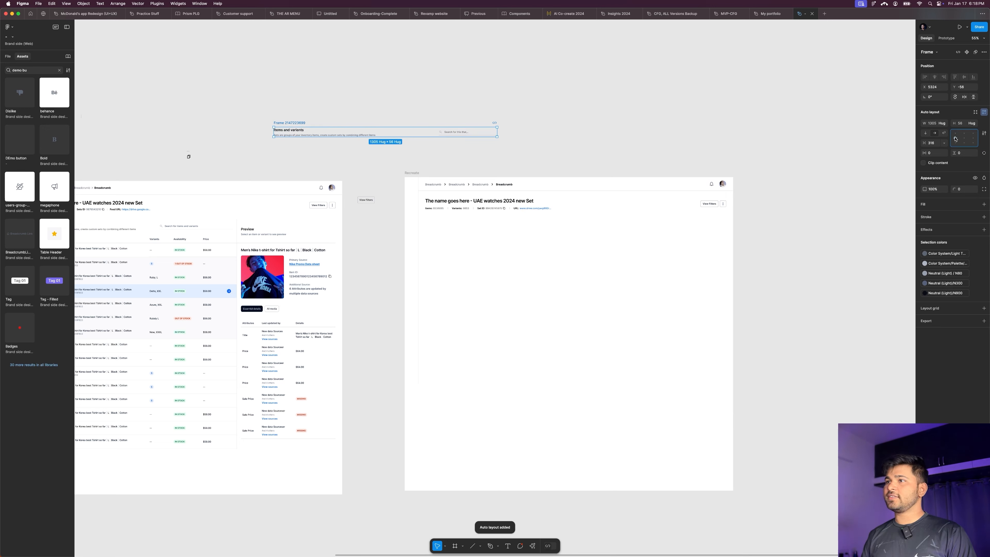
left_click(571, 137)
Step: Set the gap between the heading and the search field in the new frame to Auto
left_click(282, 122)
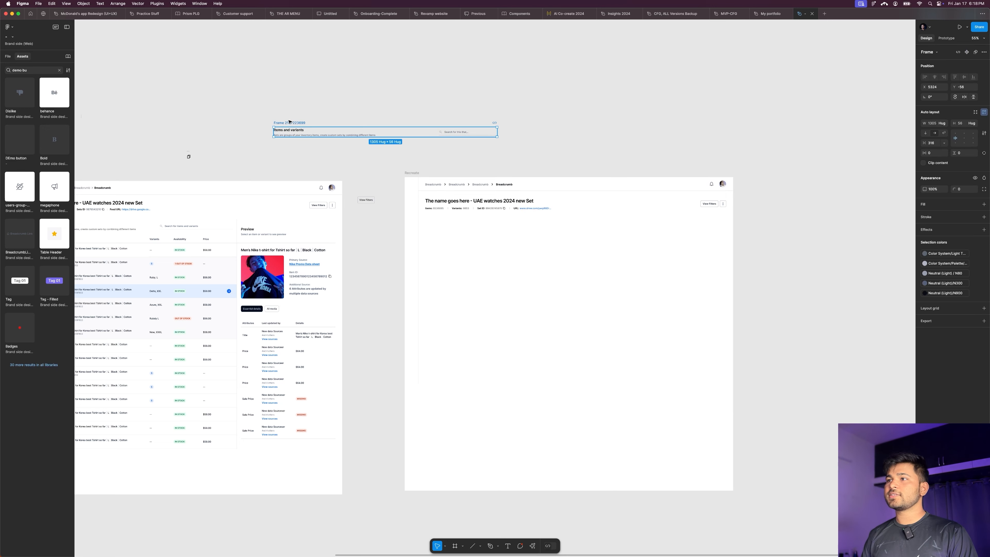
left_click(944, 143)
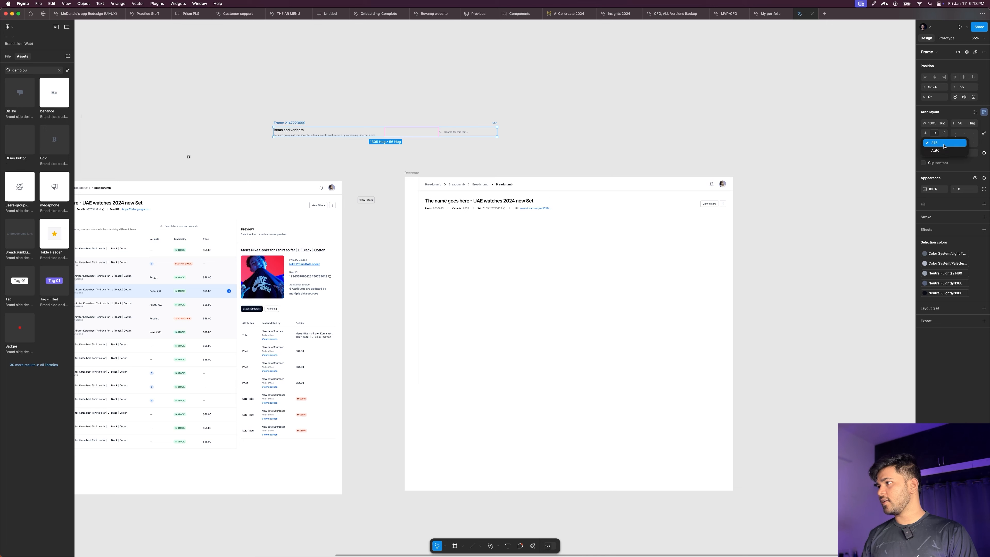
left_click(935, 152)
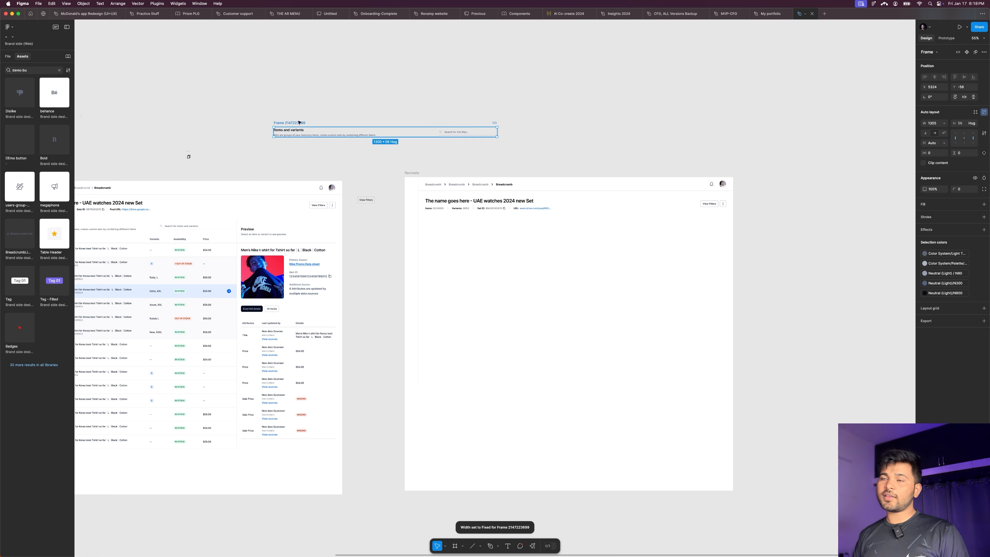
Step: Move the combined heading and search frame to the empty canvas above and between the existing catalog and Recreate screens
left_click_drag(302, 121, 426, 105)
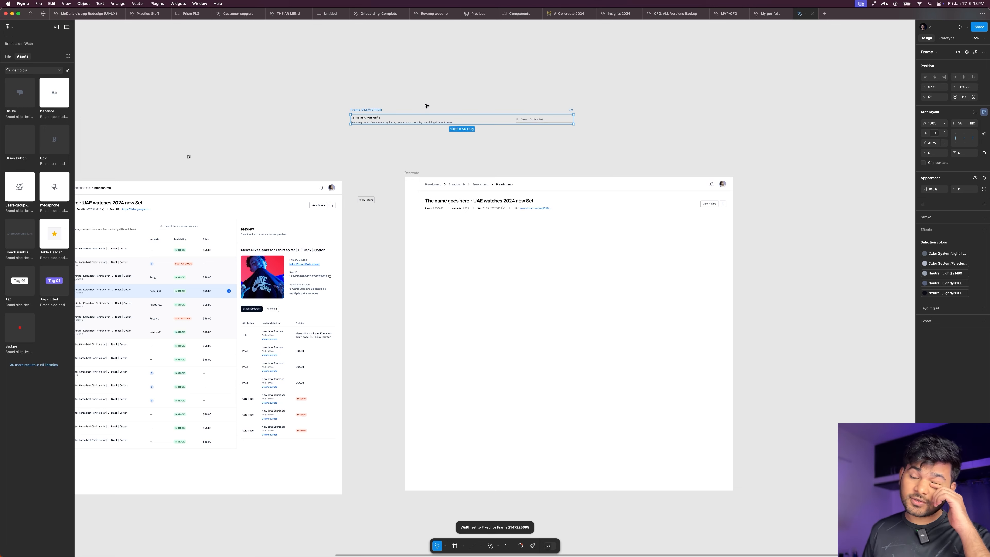
left_click(407, 174)
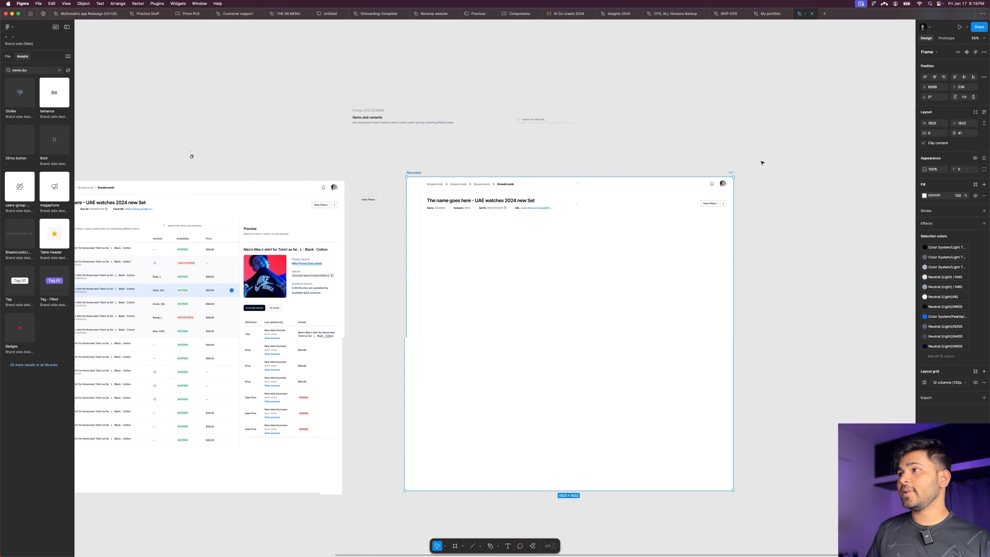
scroll(458, 115, "left", 3)
scroll(458, 115, "up", 2)
scroll(496, 114, "down", 5)
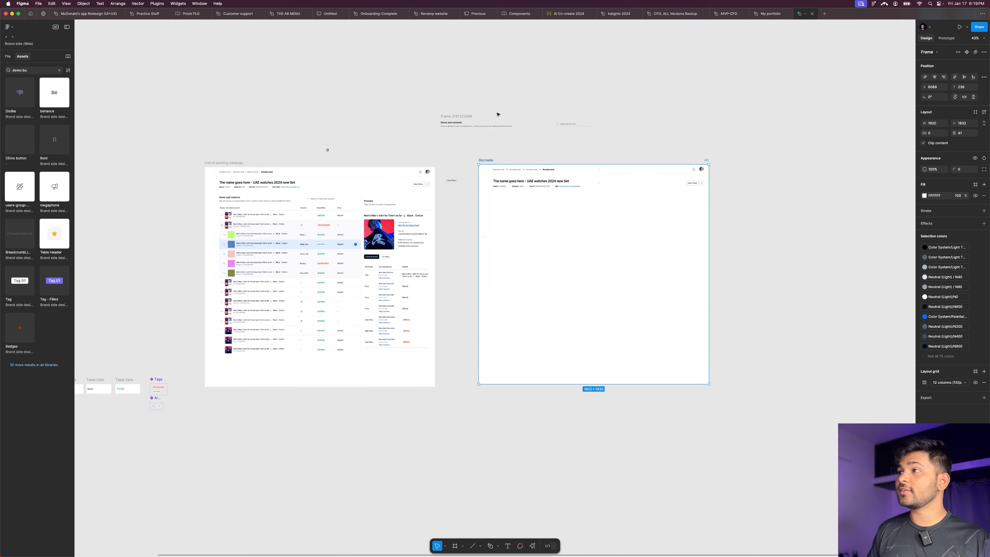
scroll(464, 106, "up", 4)
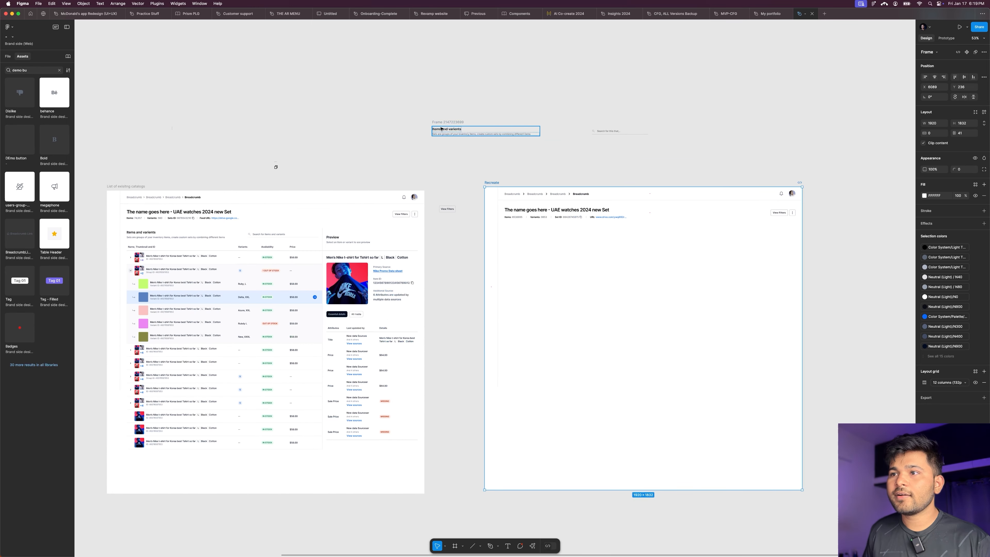
left_click_drag(454, 123, 391, 74)
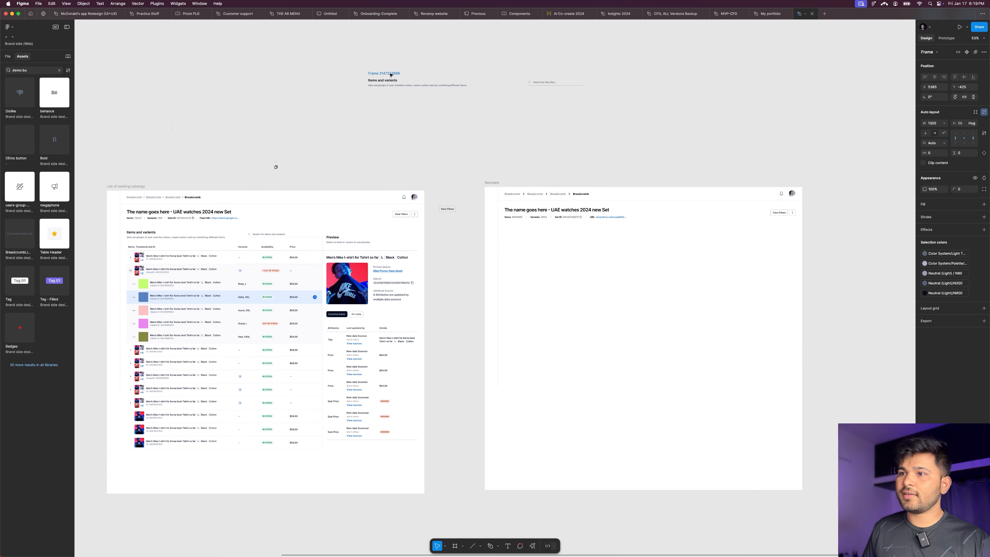
Step: Examine how the existing catalog splits the Items and varients header and the table rows into separate frames
double_click(171, 247)
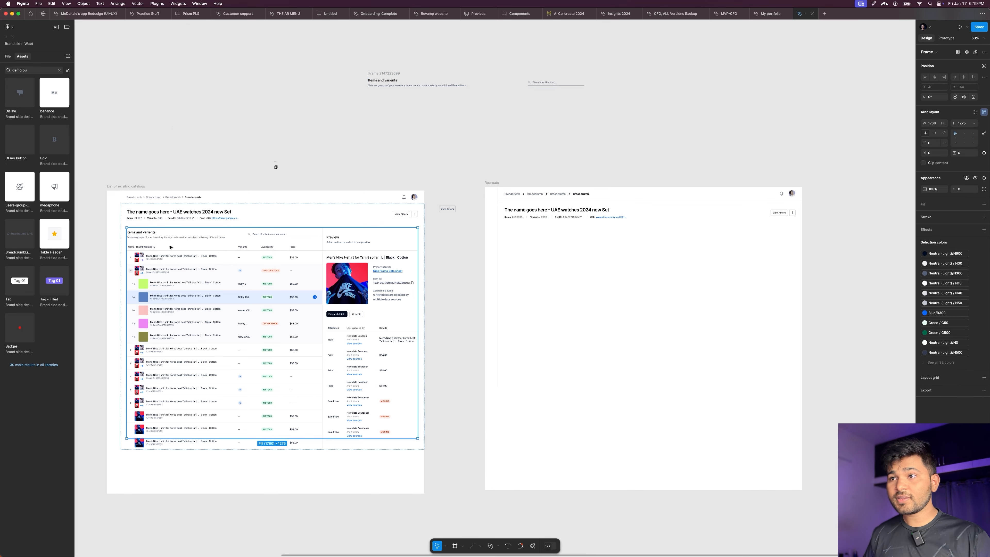
double_click(171, 248)
scroll(419, 132, "down", 2)
scroll(233, 207, "up", 5)
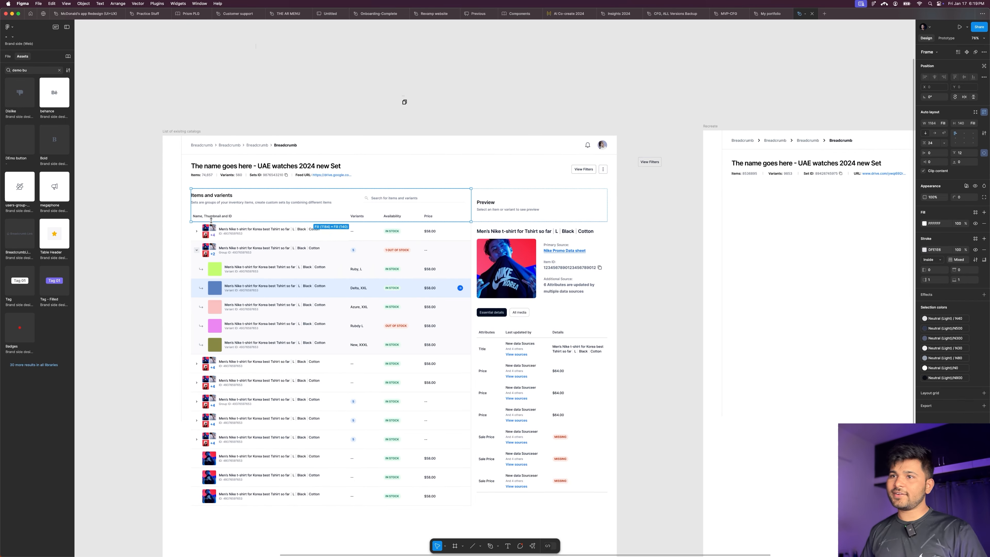
left_click(264, 261)
scroll(263, 260, "down", 4)
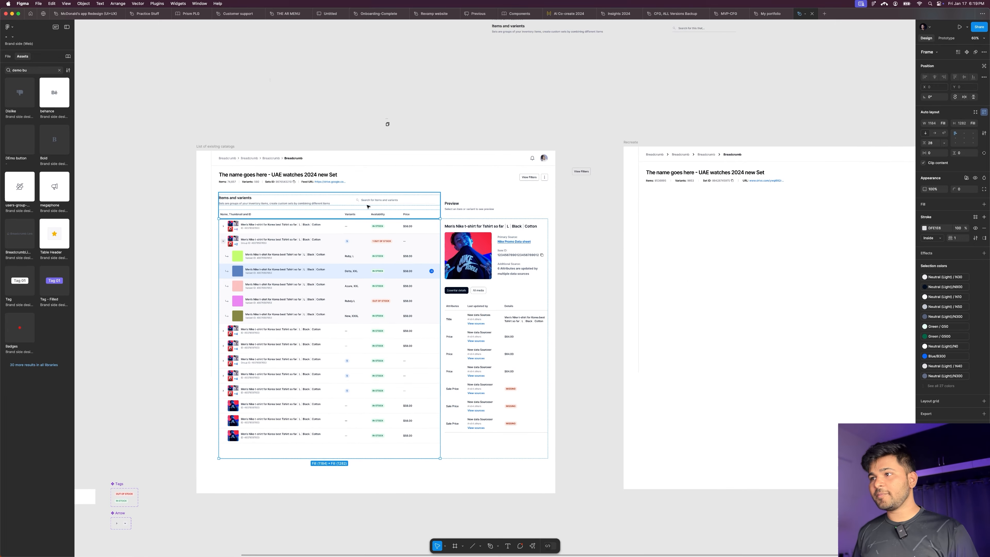
scroll(368, 207, "down", 2)
scroll(407, 263, "up", 3)
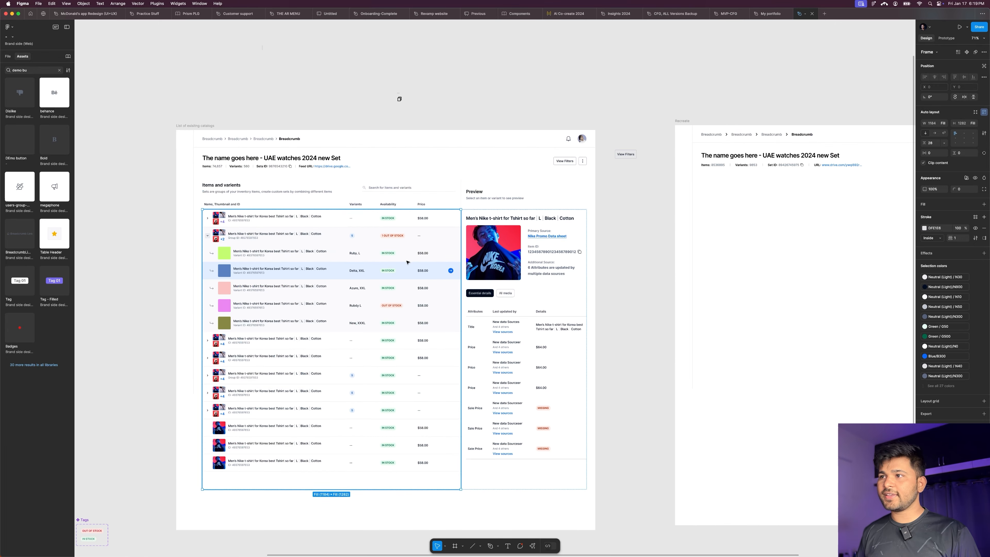
left_click(354, 200)
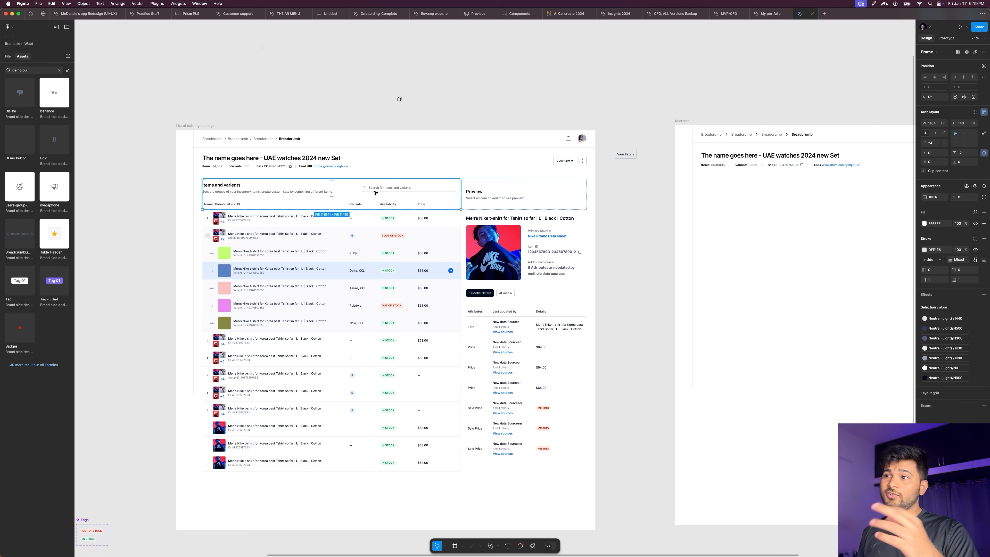
scroll(452, 211, "down", 5)
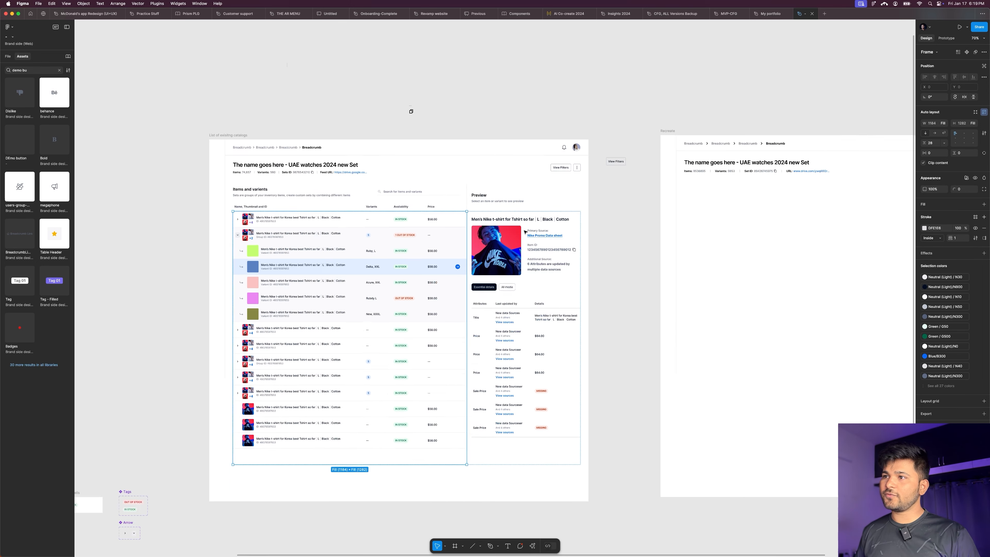
Step: Duplicate the existing catalog's Items and varients header frame and table rows frame together onto the empty canvas beside the screen
left_click(452, 211)
double_click(452, 212)
double_click(429, 283, "shift")
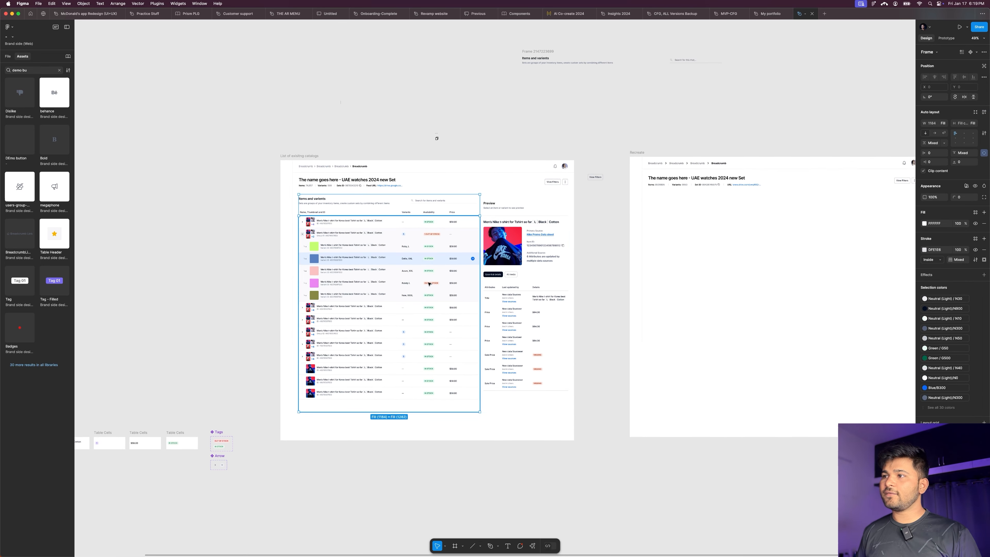
left_click_drag(419, 298, 183, 132, "alt")
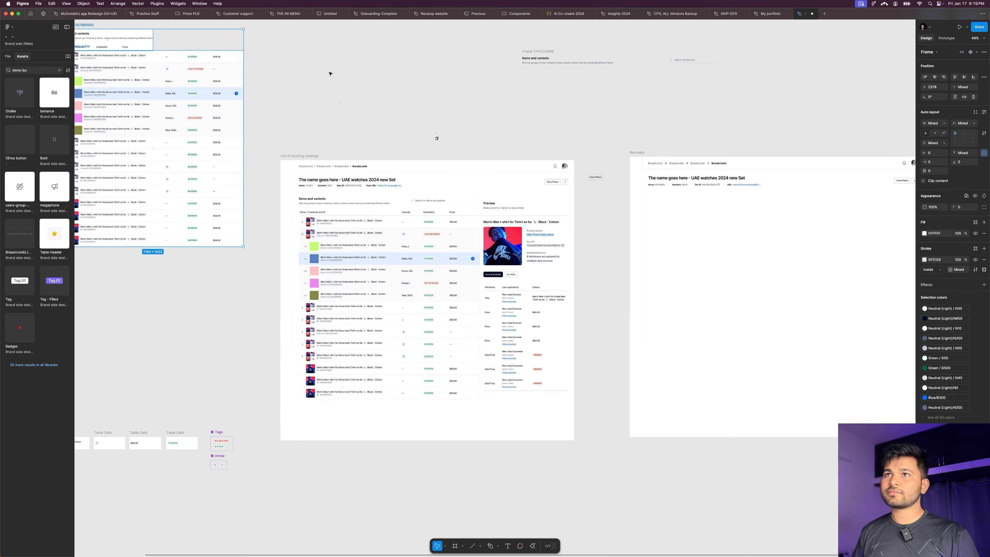
scroll(329, 73, "left", 2)
left_click(402, 89)
Step: Widen the duplicated Items and varients header frame to about 1185 so it spans the table rows beneath it
scroll(402, 89, "up", 2)
left_click(137, 88)
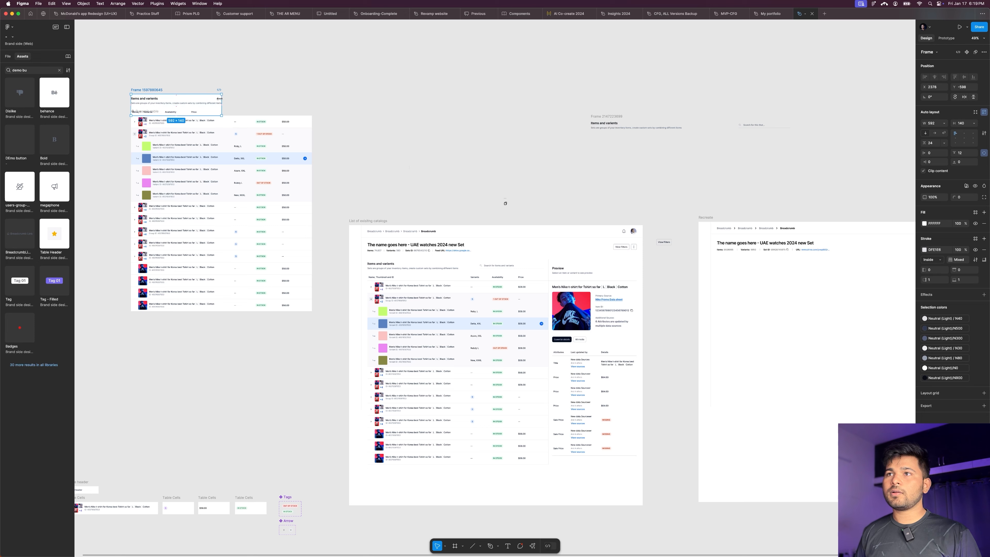
left_click_drag(221, 99, 313, 98)
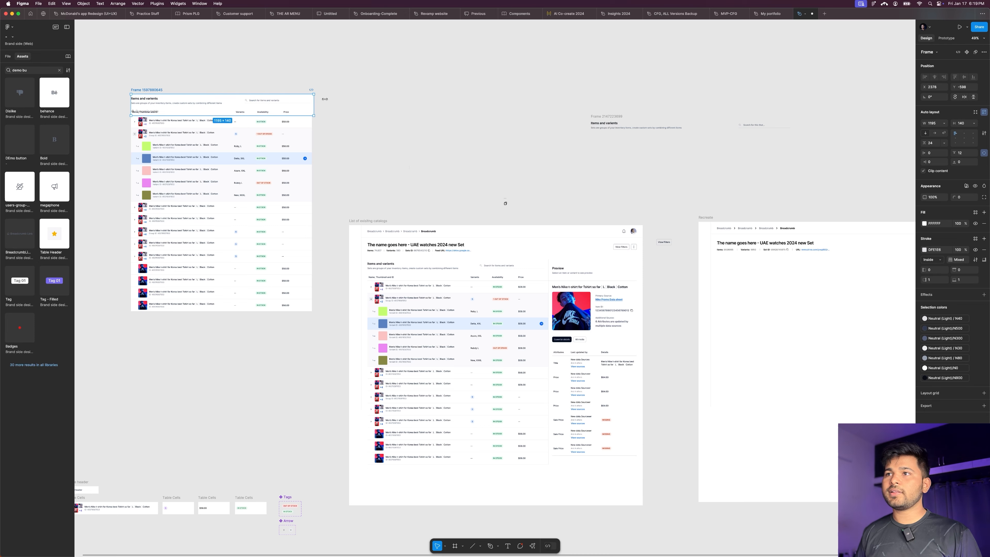
left_click(263, 85)
Step: Try moving the duplicated table rows frame so that it sits directly beneath the duplicated Items and varients header frame
scroll(400, 84, "left", 3)
scroll(182, 95, "up", 5)
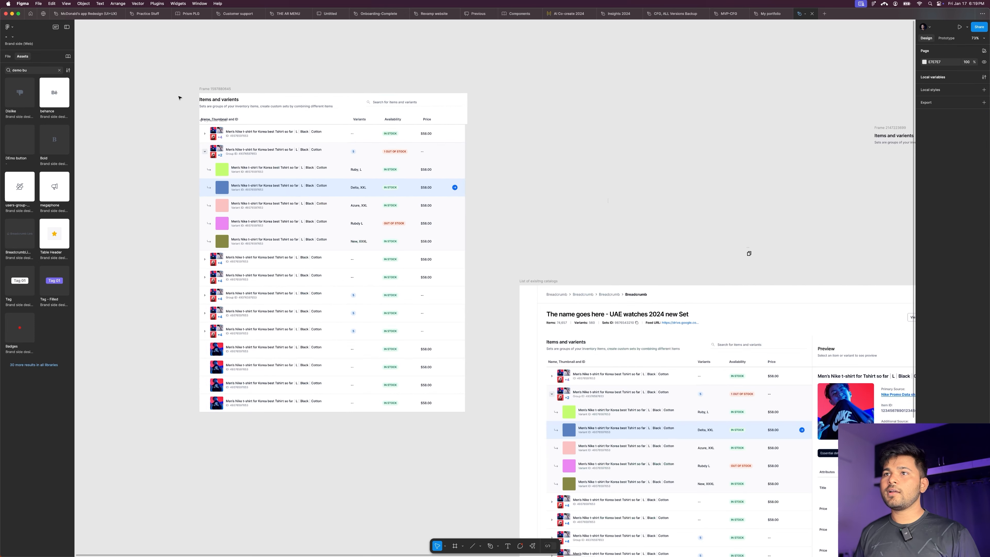
left_click(206, 123)
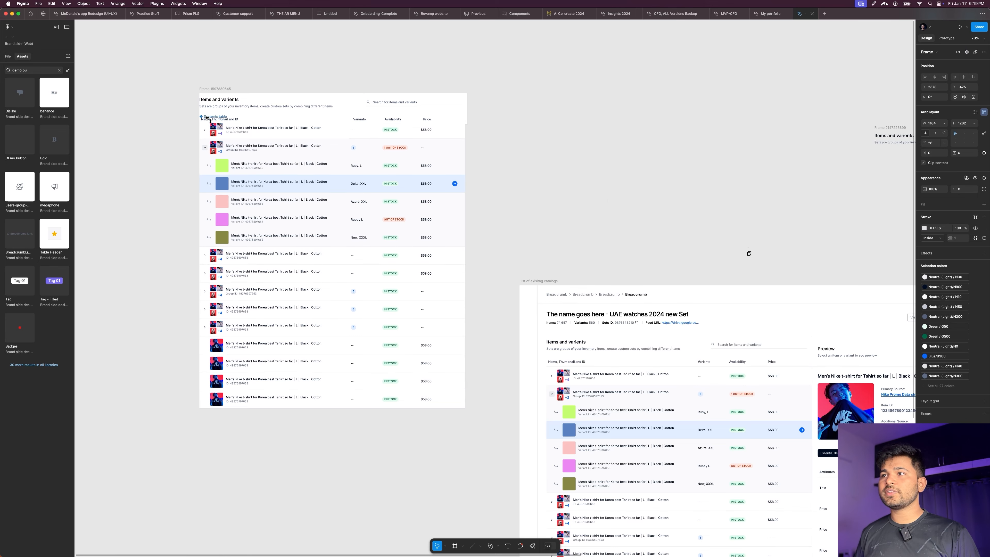
key("Escape")
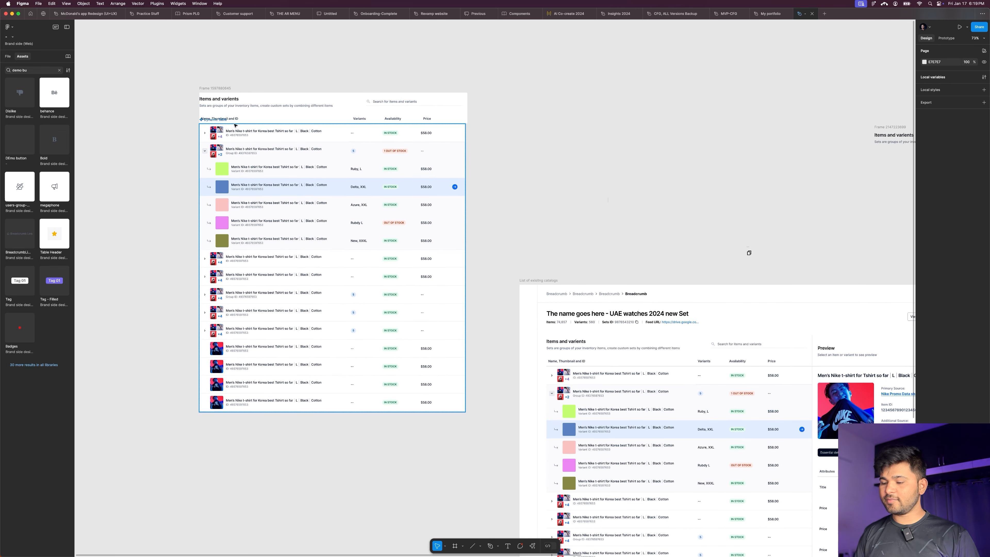
left_click(218, 122)
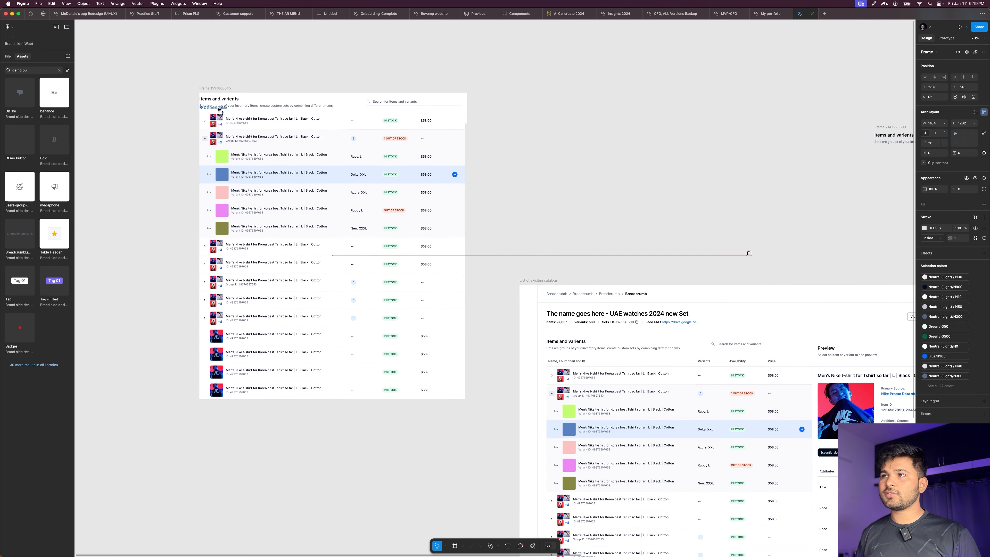
left_click(217, 88)
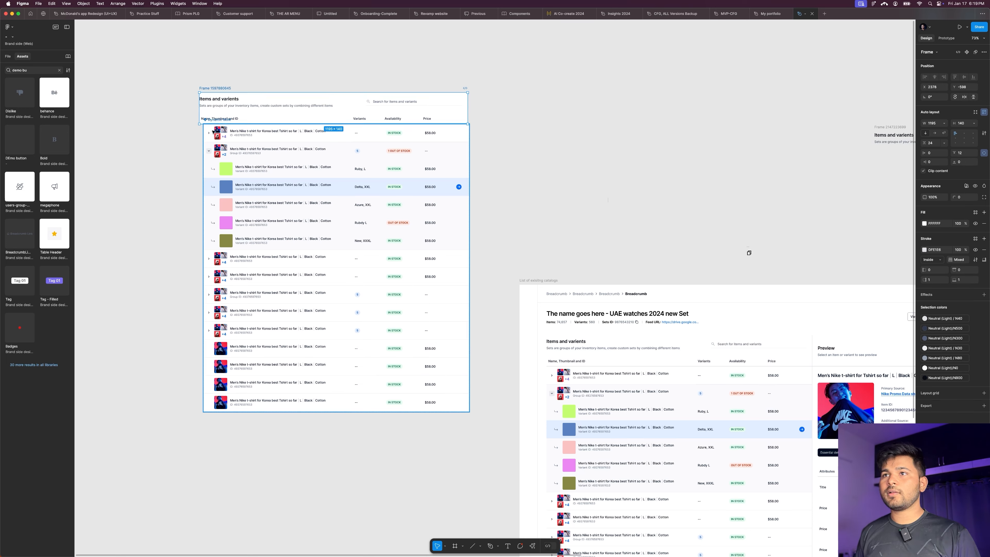
left_click_drag(216, 129, 217, 128)
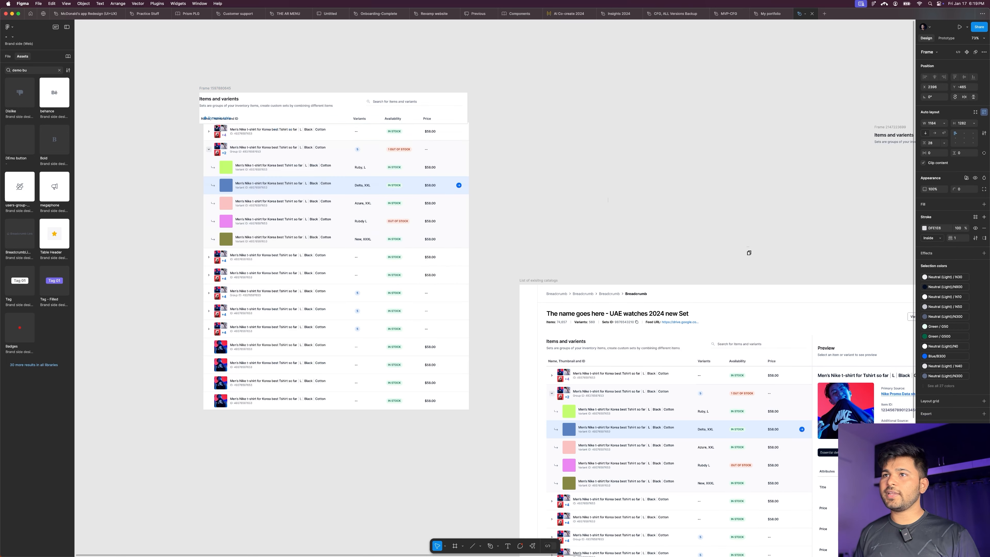
key("super+z")
Step: Align the duplicated header frame's left edge with the table rows frame and move the rows up against it
left_click_drag(227, 88, 232, 86)
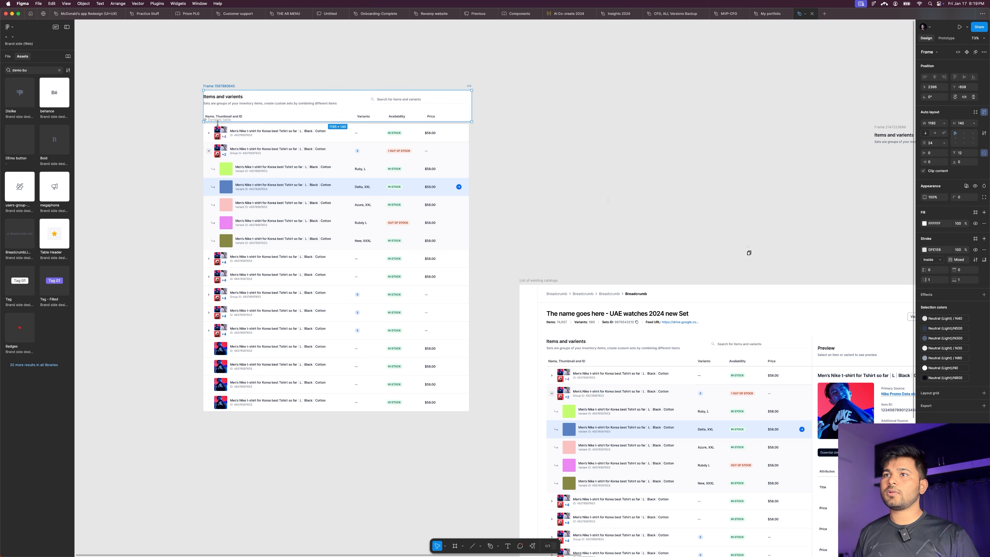
left_click(206, 131)
left_click_drag(263, 161, 268, 138)
Step: Delete the duplicated Items and varients header frame and table rows frame from the empty canvas
scroll(202, 76, "down", 5)
left_click_drag(159, 58, 367, 283)
key("Delete")
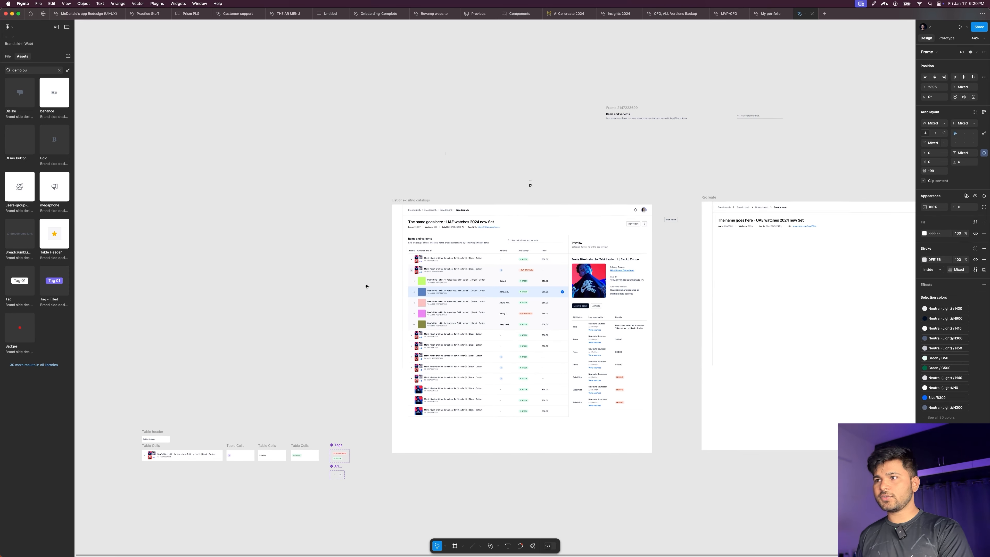
Step: Examine the existing catalog's Items and varients header frame, including its row of column headings above the table
scroll(456, 261, "up", 1)
scroll(455, 261, "right", 3)
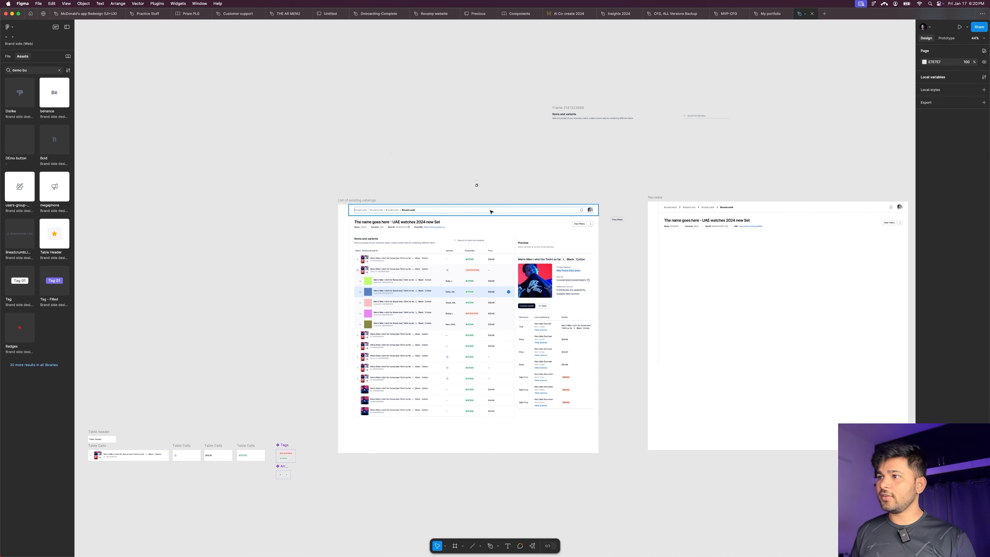
scroll(449, 218, "down", 2)
scroll(448, 219, "right", 3)
scroll(406, 208, "up", 5)
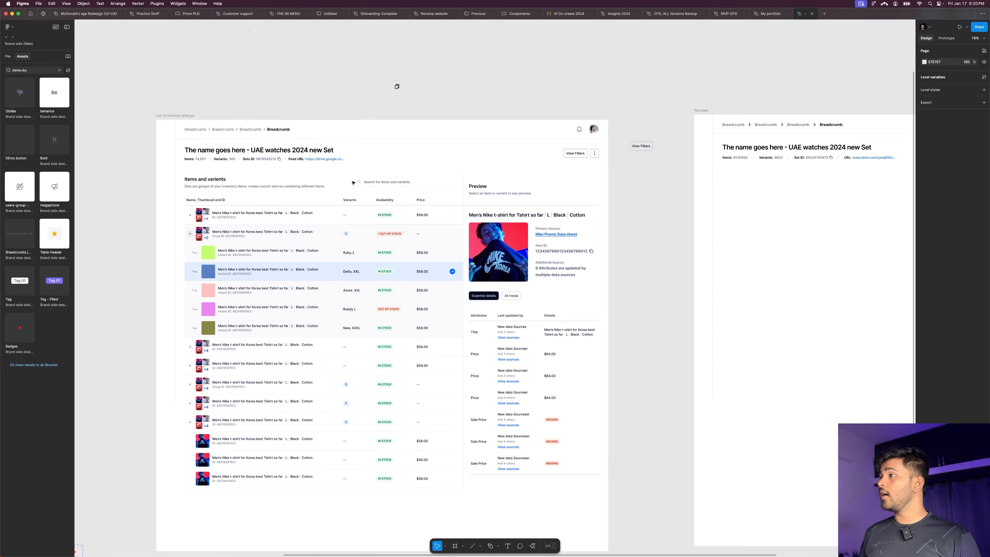
scroll(403, 203, "left", 2)
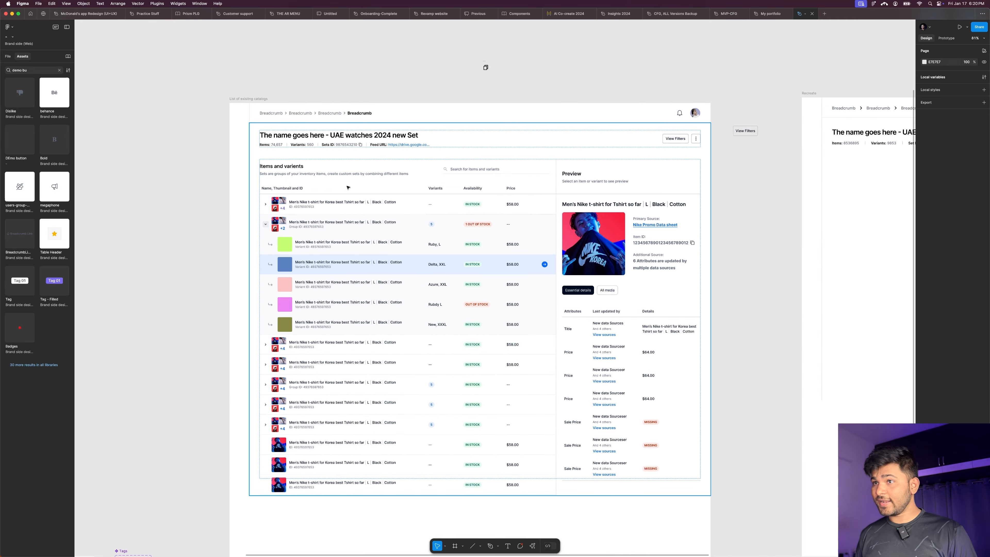
left_click(348, 187)
scroll(534, 153, "down", 4)
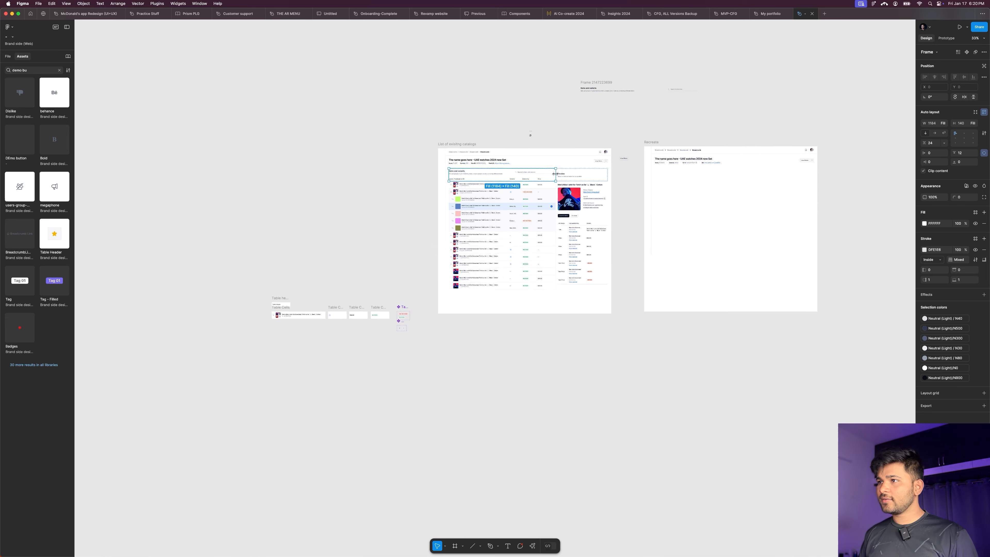
Step: Examine the separate Table Header and Table Cells frames, checking the Table Header's frame and its text layer
scroll(323, 312, "up", 5)
scroll(359, 257, "up", 5)
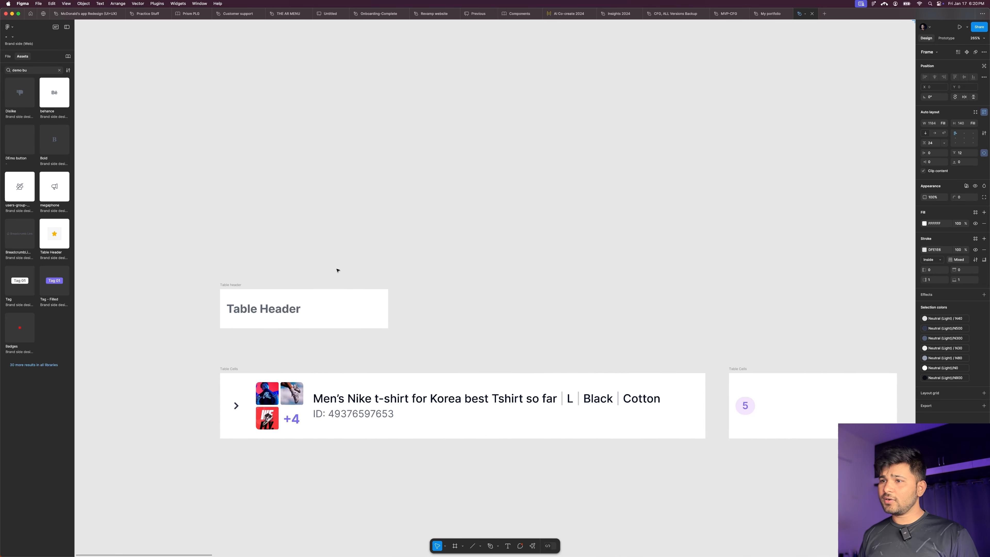
scroll(424, 262, "down", 5)
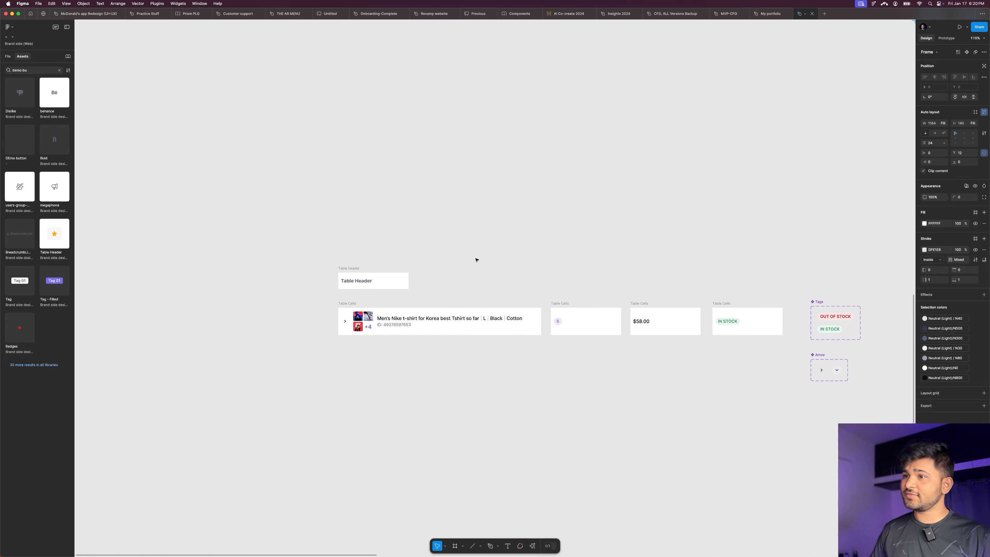
scroll(476, 259, "right", 3)
left_click(290, 273)
scroll(279, 273, "up", 5)
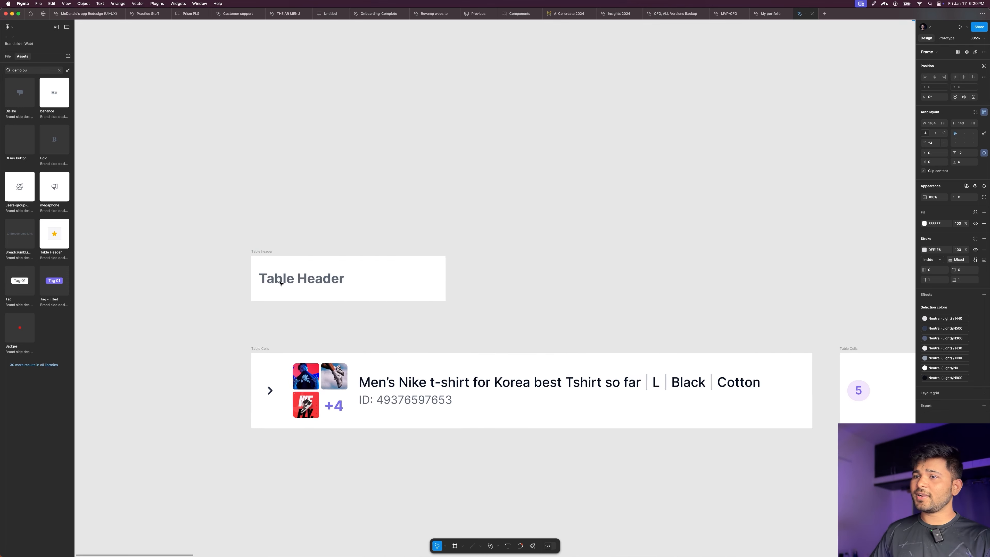
left_click(266, 251)
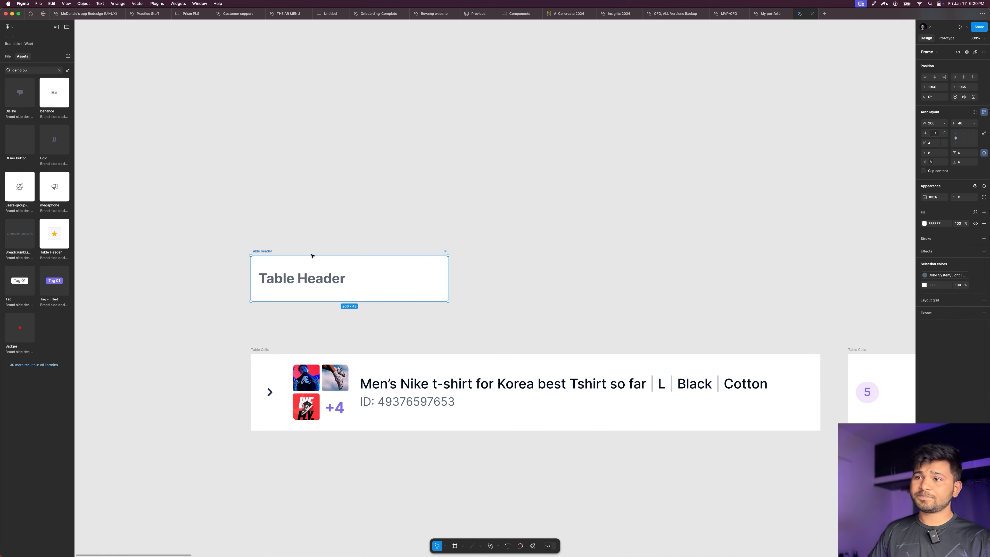
left_click(312, 280)
scroll(203, 280, "down", 5)
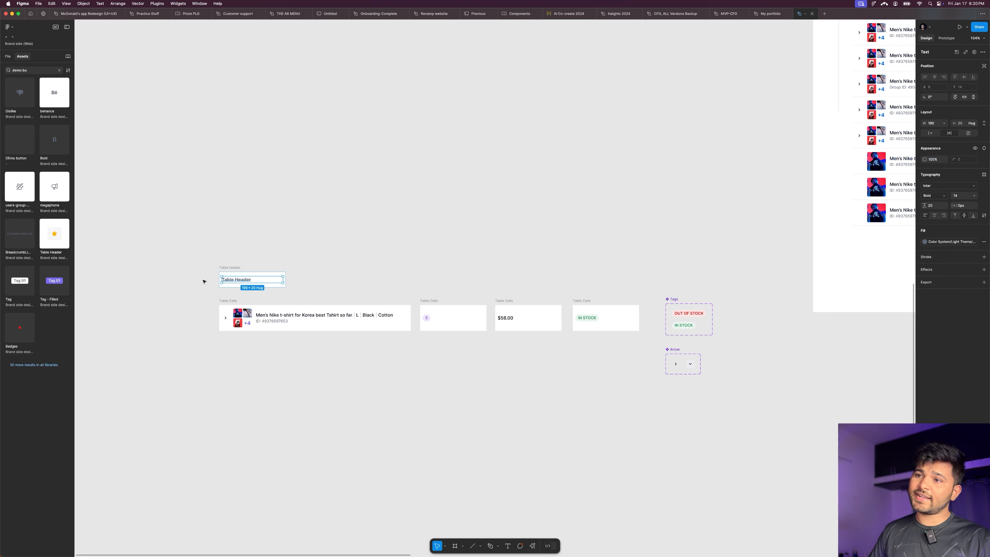
left_click(228, 268)
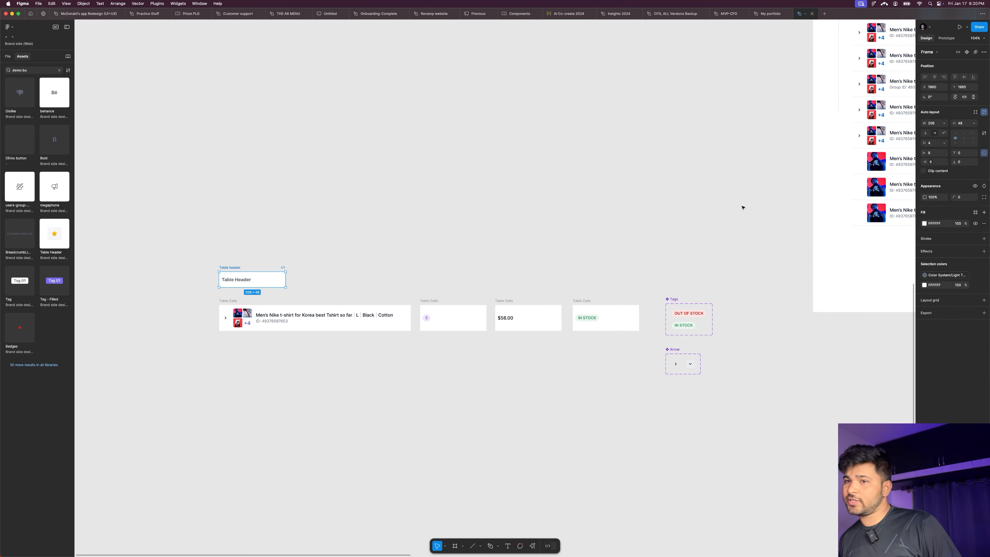
left_click(301, 261)
Step: Move the Table Header frame to the open canvas above the table cells and give it a bottom-only stroke
left_click_drag(242, 268, 538, 202)
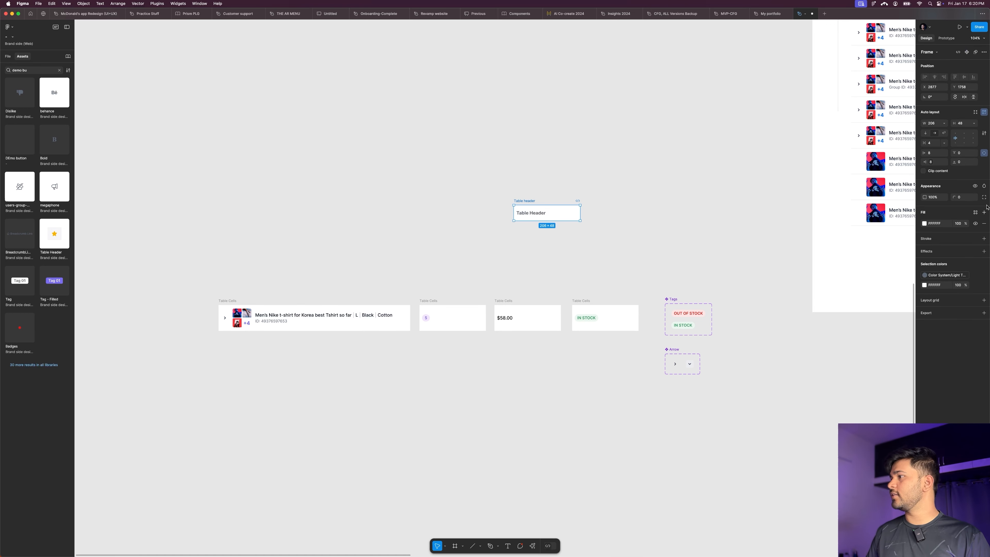
left_click(984, 238)
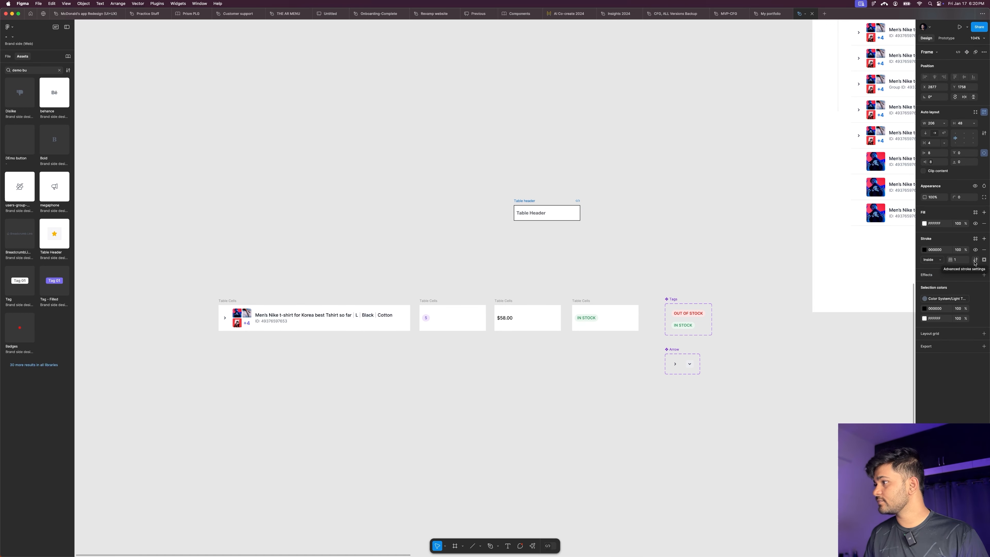
left_click(983, 260)
left_click(975, 286)
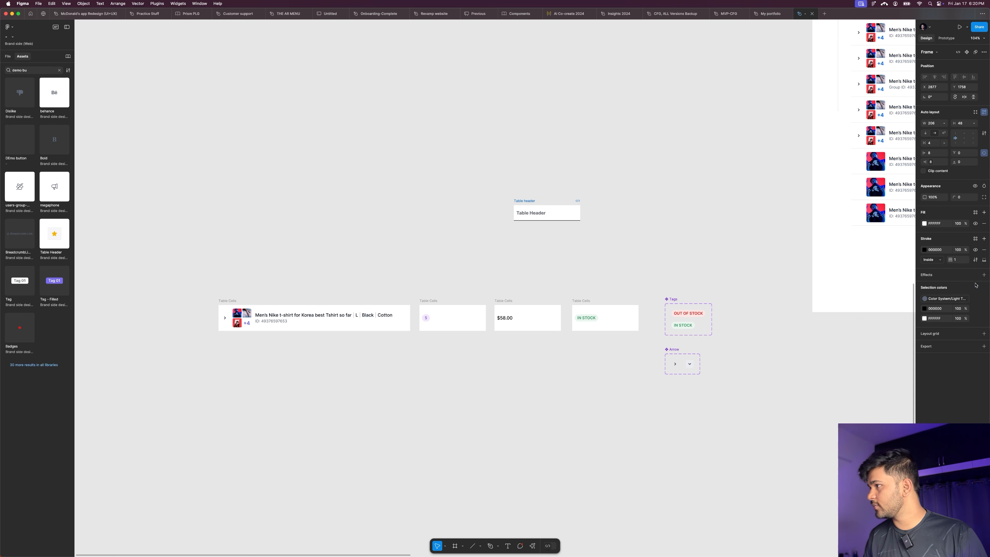
Step: Apply a gray library colour from Color System/Palette/Gray to the Table Header's stroke
left_click(975, 240)
type("se")
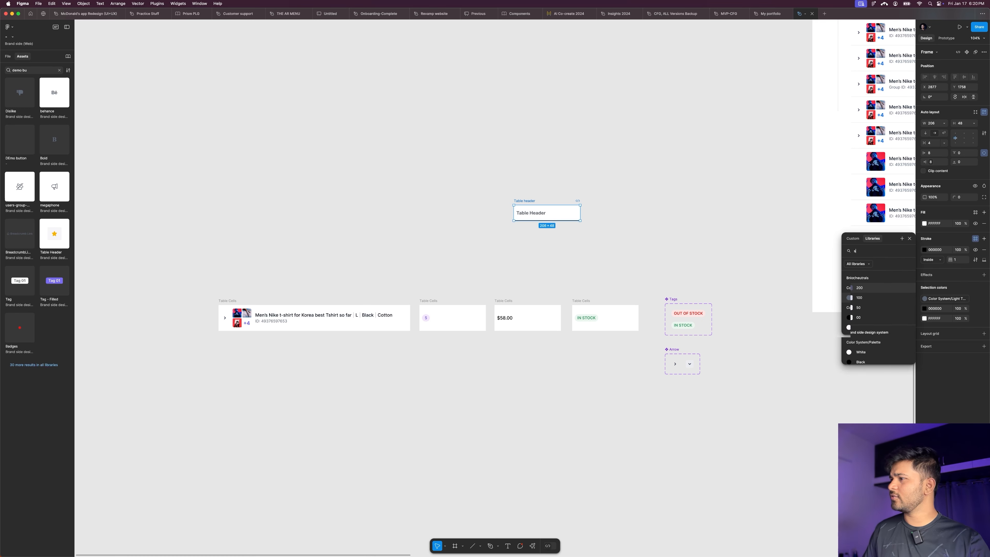
left_click(890, 299)
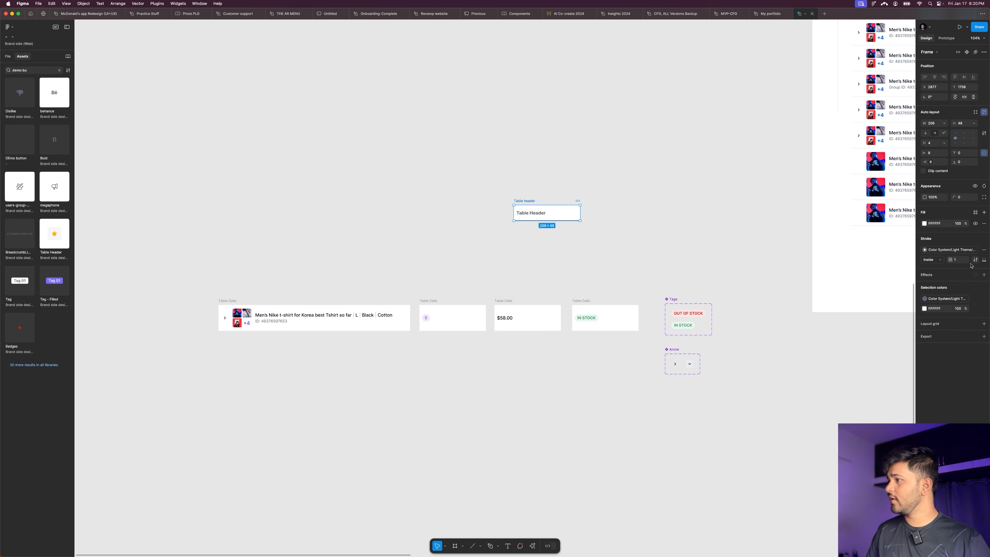
left_click(959, 251)
type("gr")
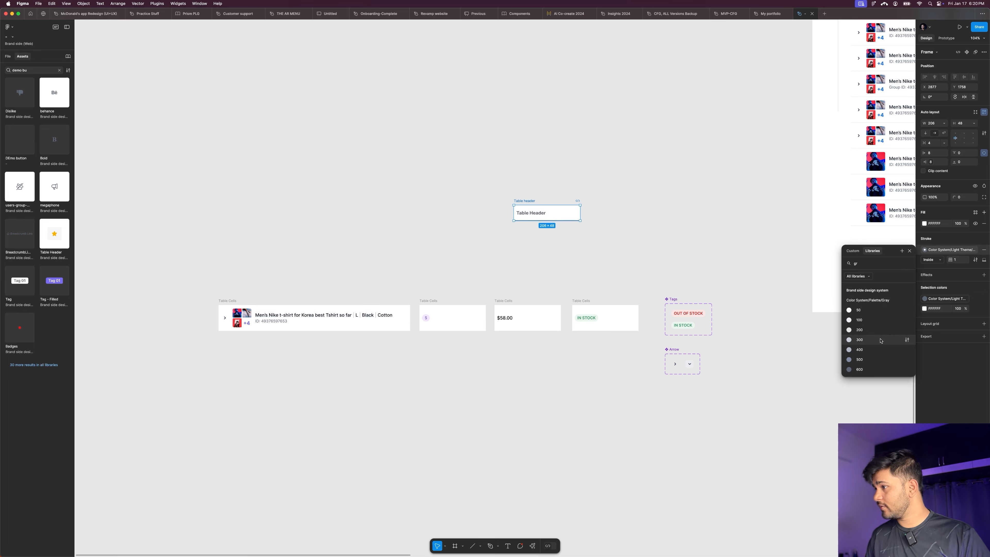
scroll(875, 357, "down", 2)
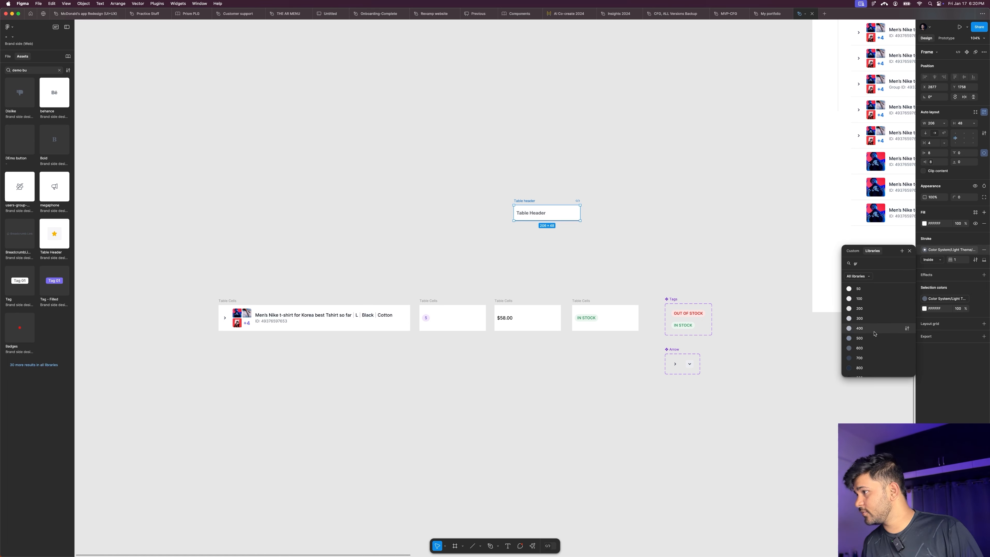
left_click(795, 317)
Step: Move the Table Header frame to the empty canvas beside the existing catalog and duplicate it three times in a row
scroll(615, 253, "down", 6)
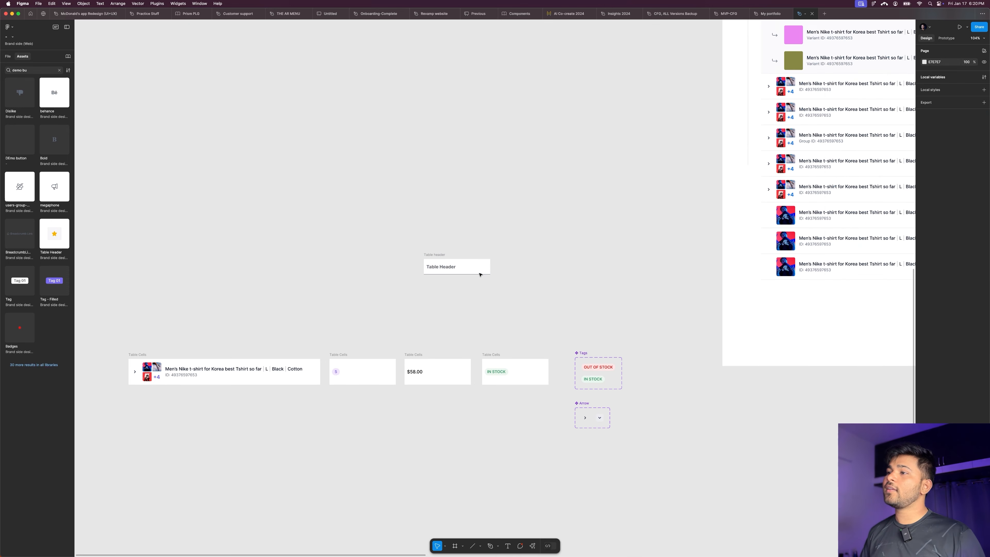
scroll(499, 271, "up", 2)
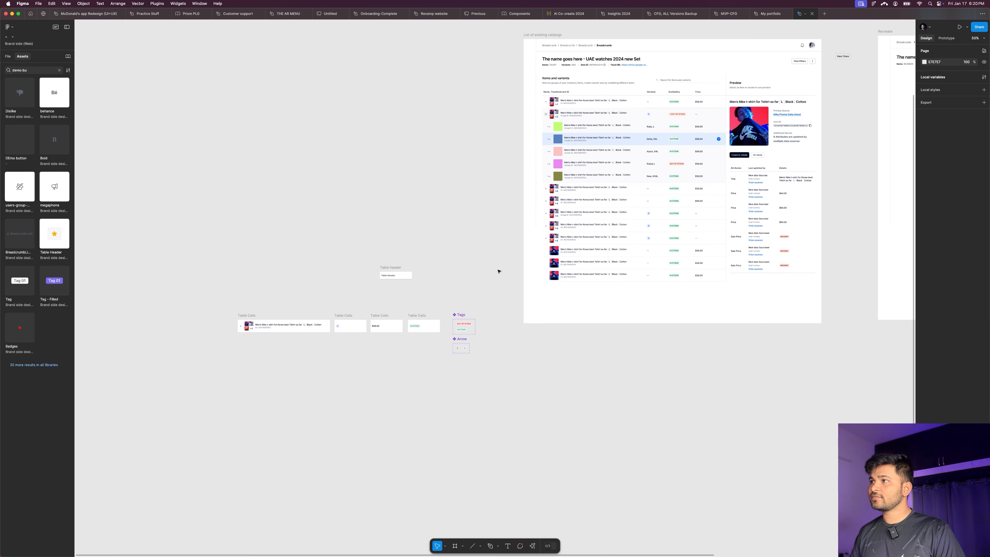
left_click_drag(394, 267, 316, 150)
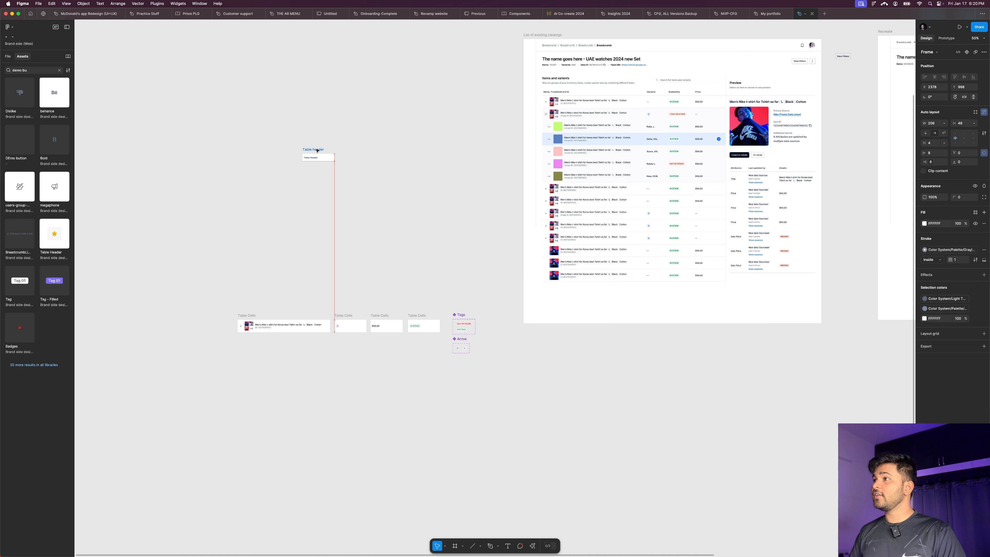
scroll(347, 149, "up", 1)
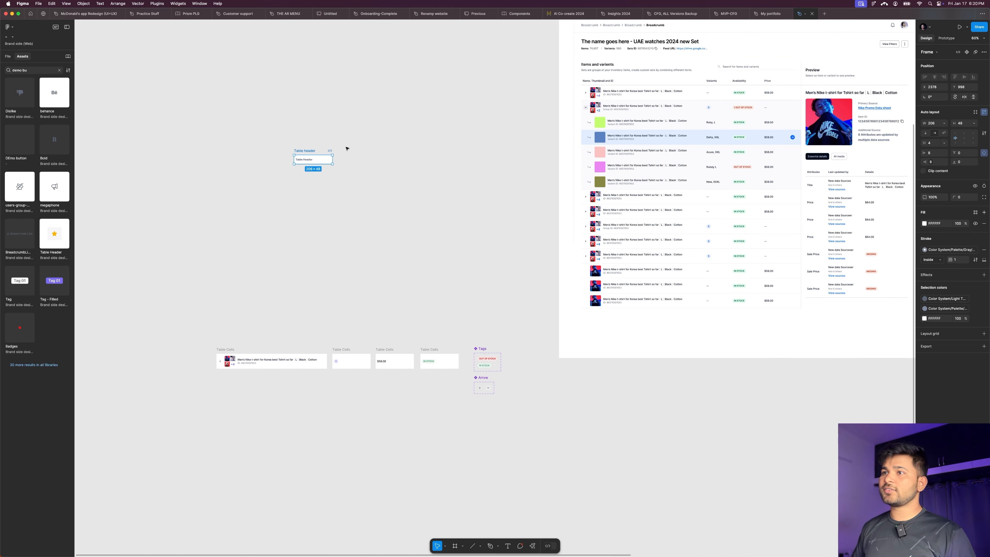
key("super+d")
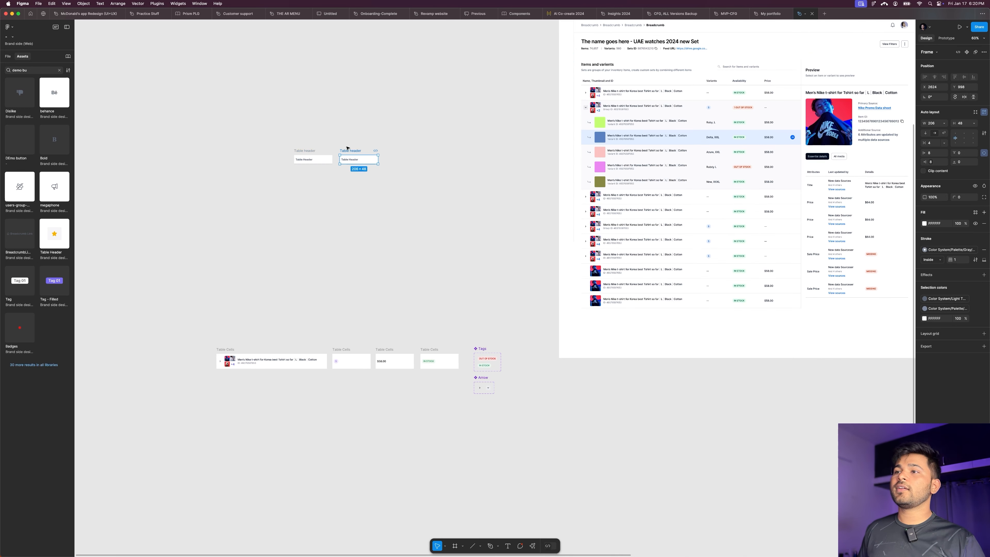
key("super+d")
key("super+d")
scroll(405, 214, "down", 2)
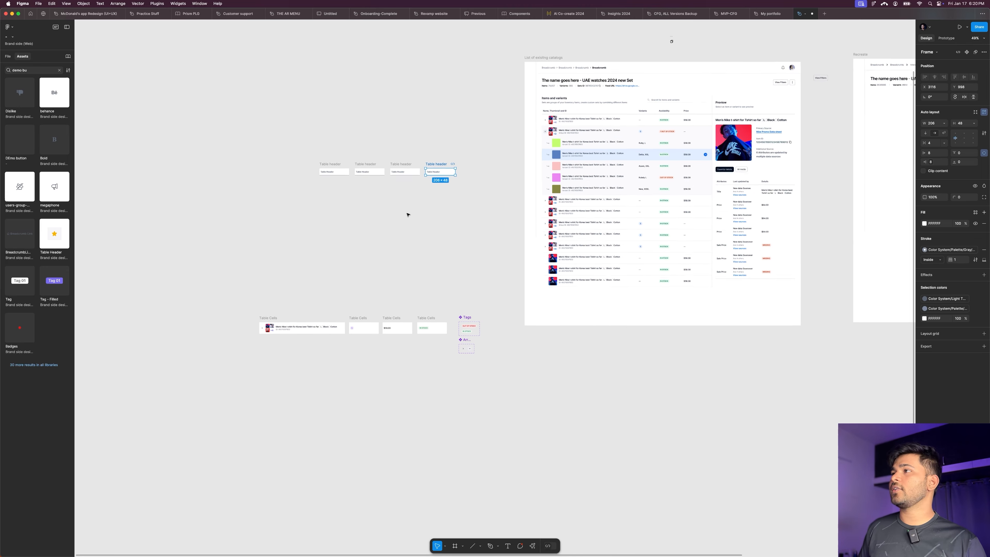
Step: Copy the "Name, Thumbnail and ID" heading from the reference catalog table into the first table header cell
scroll(479, 118, "up", 3)
double_click(599, 110)
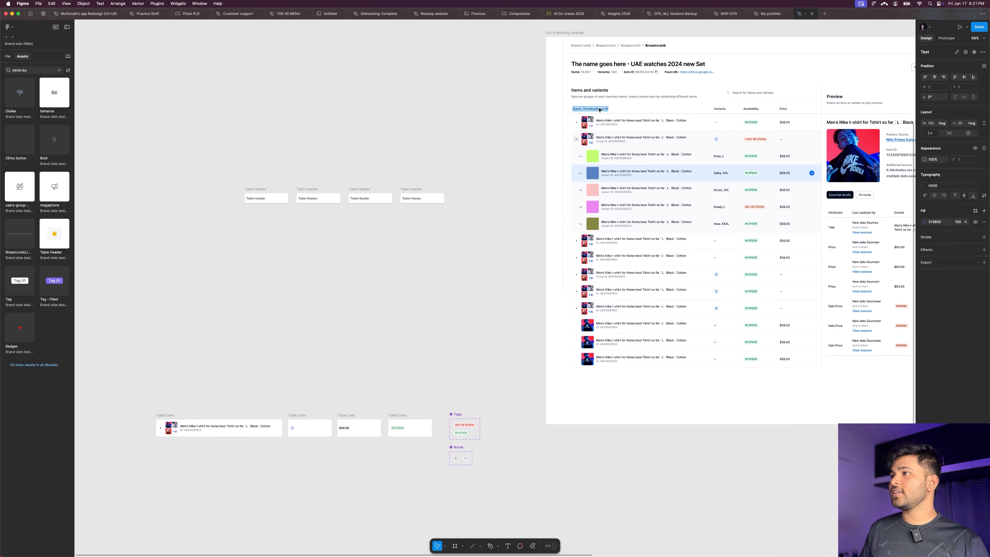
key("super+c")
double_click(259, 197)
key("super+v")
key("Escape")
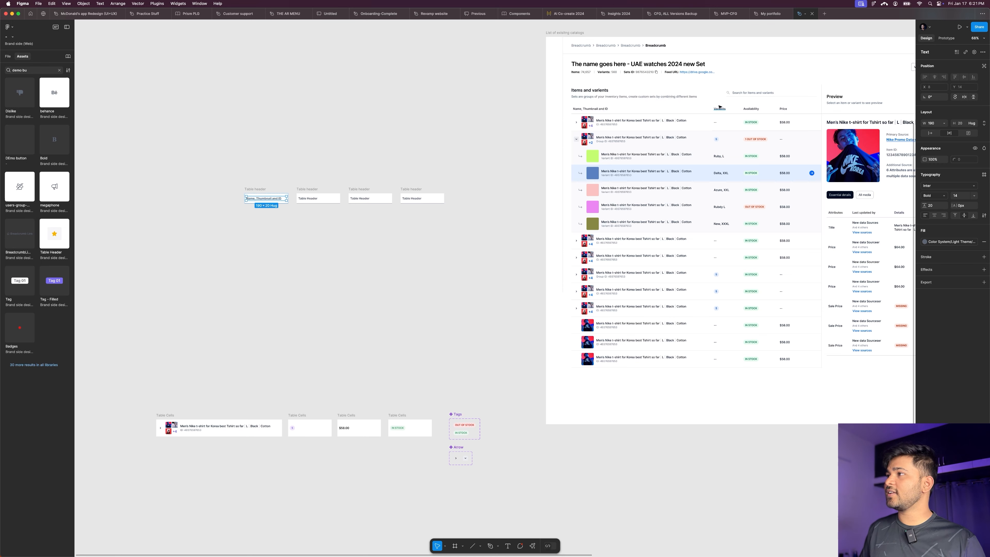
Step: Copy the "Variants" and "Availability" headings from the reference table into the second and third table header cells
double_click(720, 109)
key("super+c")
double_click(318, 198)
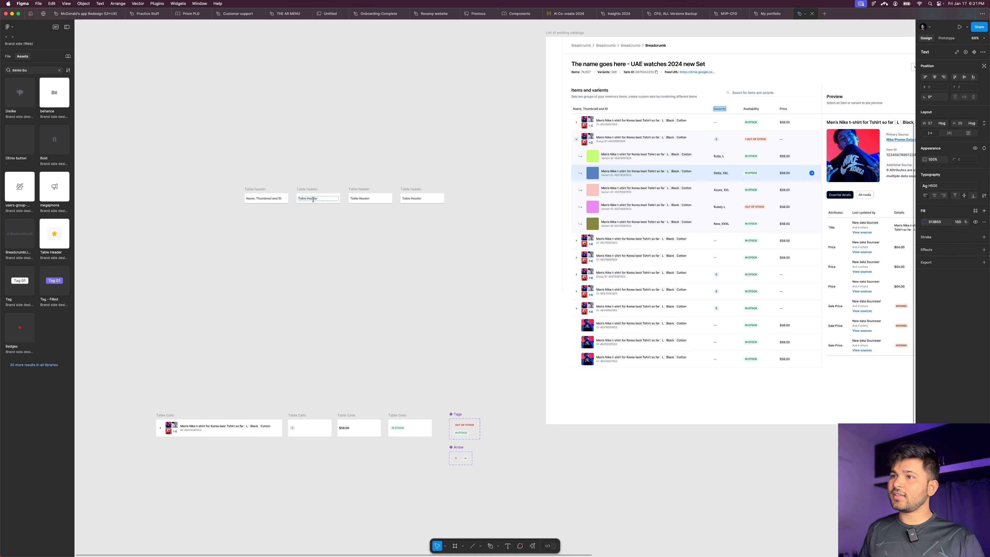
key("ctrl+v")
double_click(751, 109)
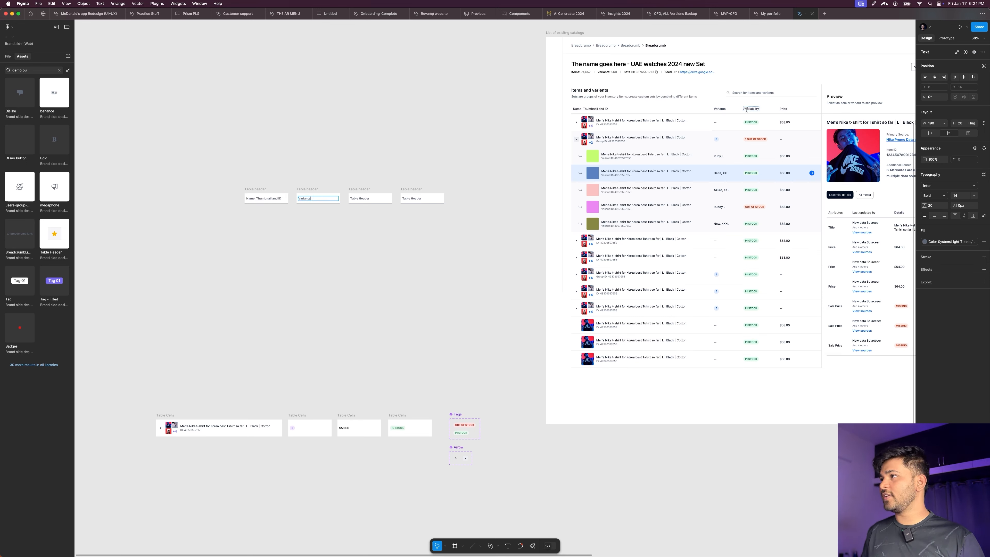
double_click(367, 198)
key("ctrl+v")
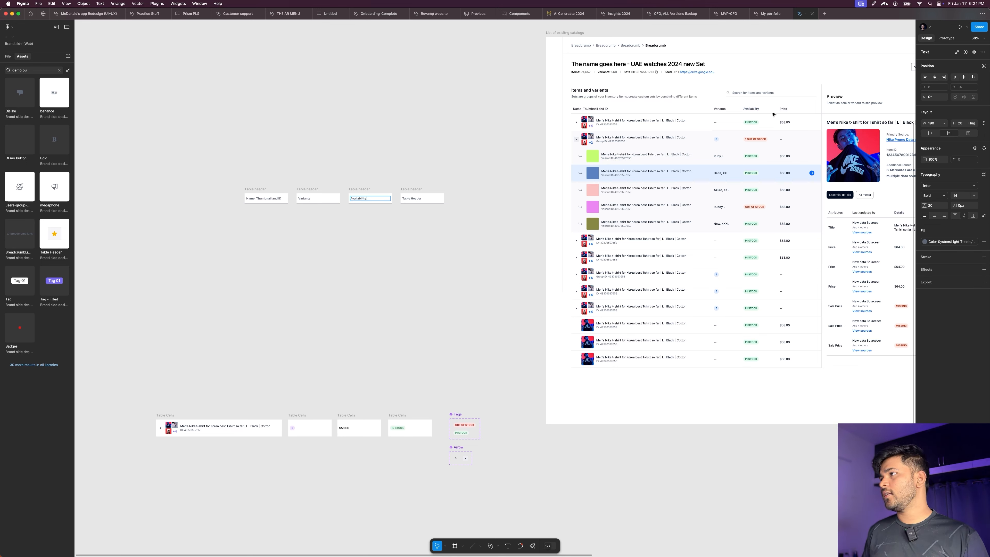
Step: Copy the "Price" heading from the reference table into the fourth table header cell
double_click(783, 108)
key("ctrl+c")
double_click(412, 198)
key("ctrl+v")
left_click(457, 178)
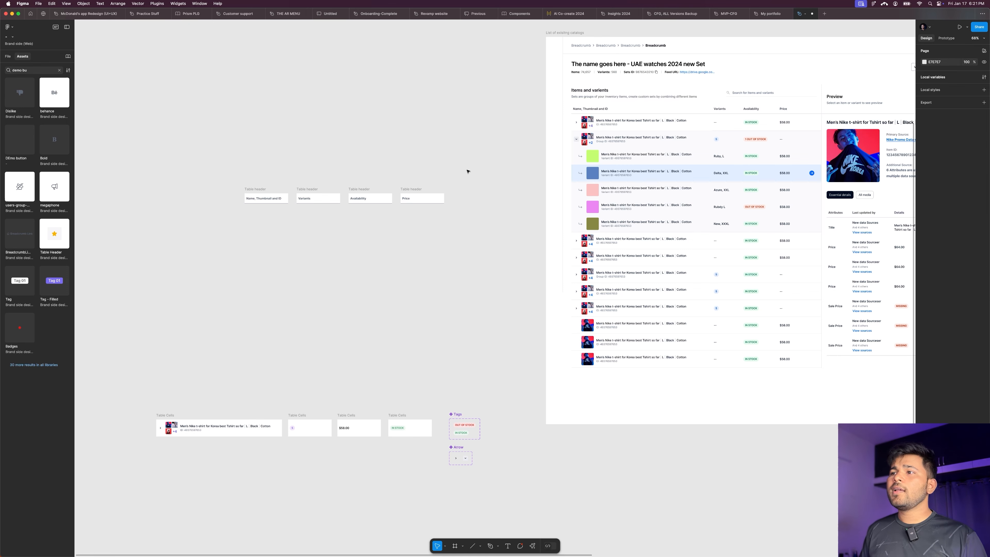
Step: Copy the search icon from the Items and varients frame's search field and paste it into the Price table header
scroll(263, 179, "up", 5)
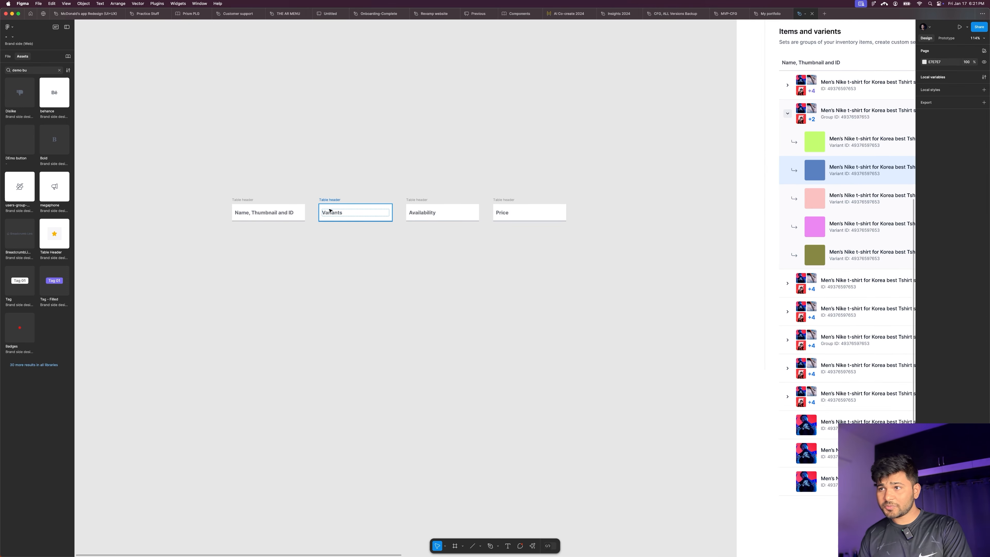
scroll(340, 222, "down", 5)
scroll(612, 99, "up", 3)
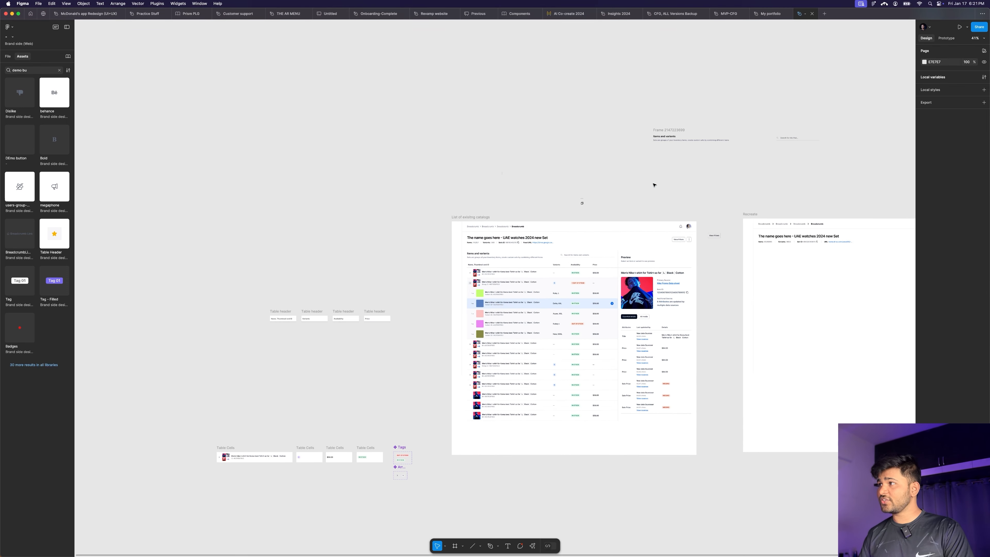
scroll(787, 137, "up", 10)
left_click(756, 141)
scroll(585, 187, "down", 10)
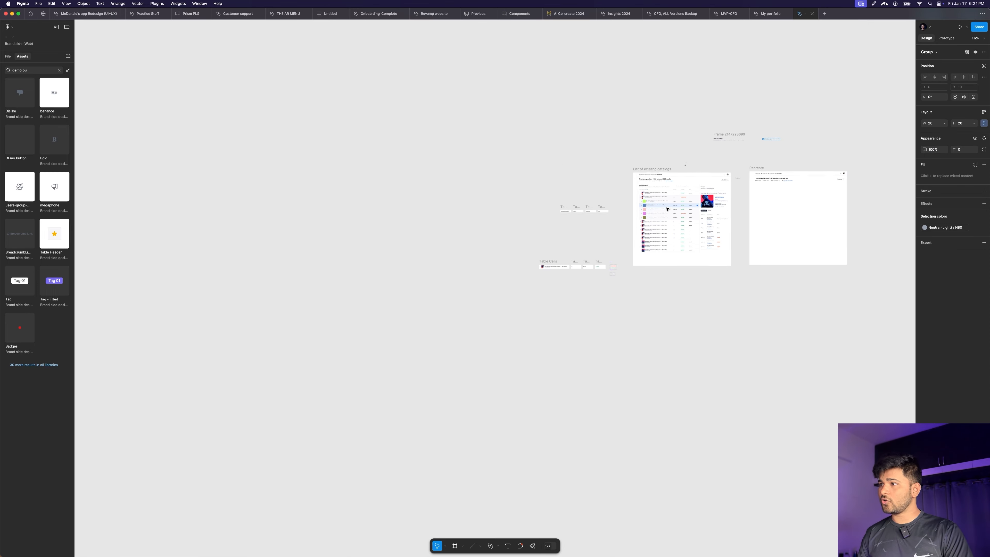
scroll(485, 223, "up", 4)
scroll(485, 223, "up", 5)
left_click(373, 199)
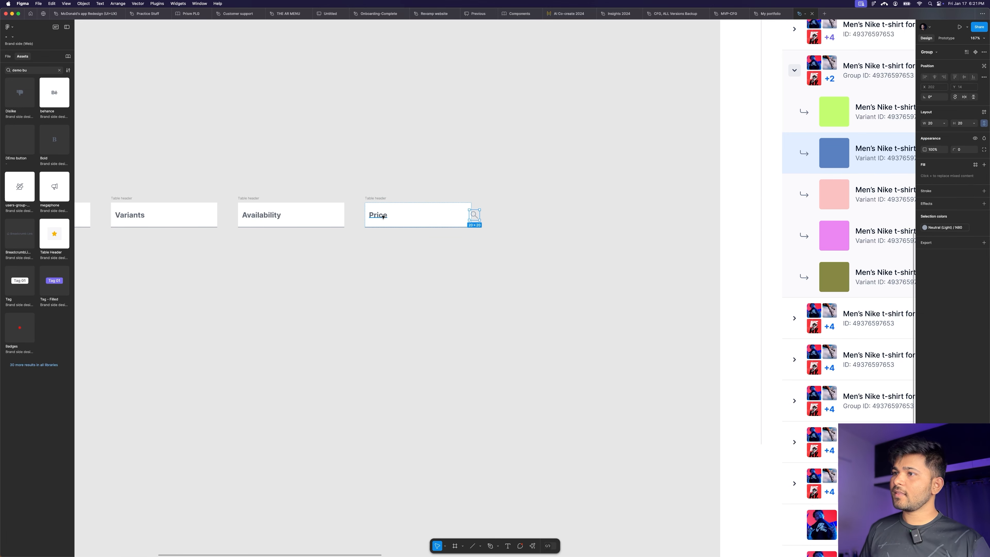
Step: Shrink the Price and Availability header text boxes to hug their contents
double_click(454, 218)
double_click(466, 216)
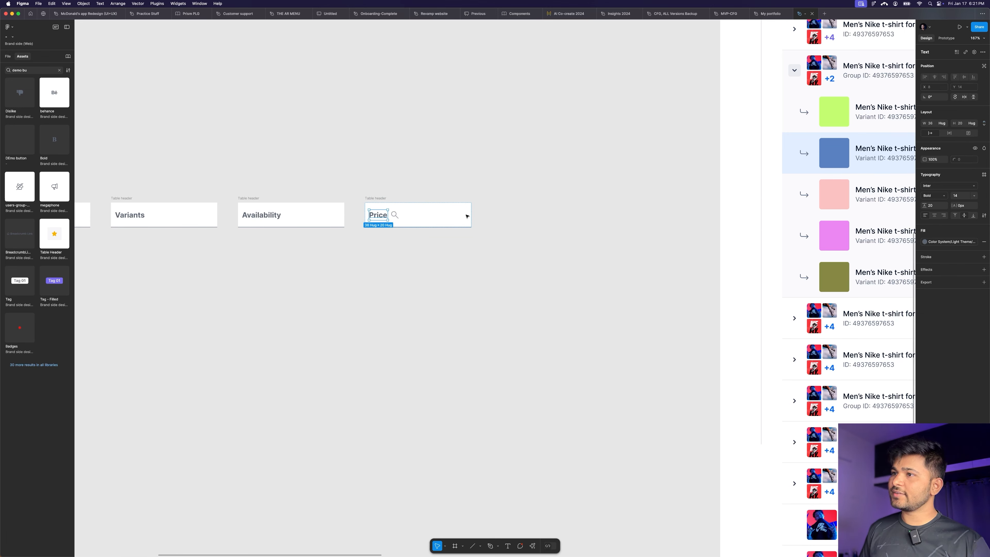
double_click(292, 213)
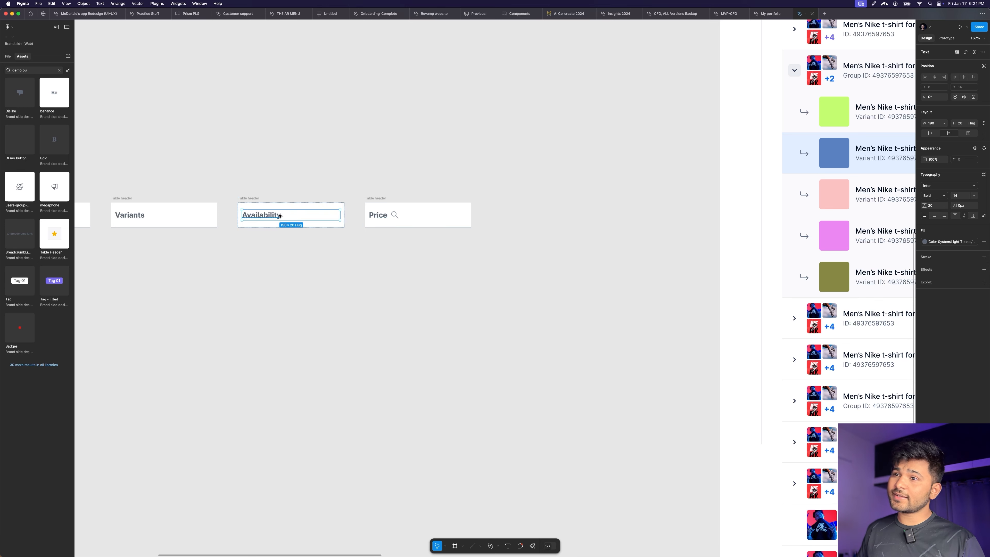
double_click(340, 214)
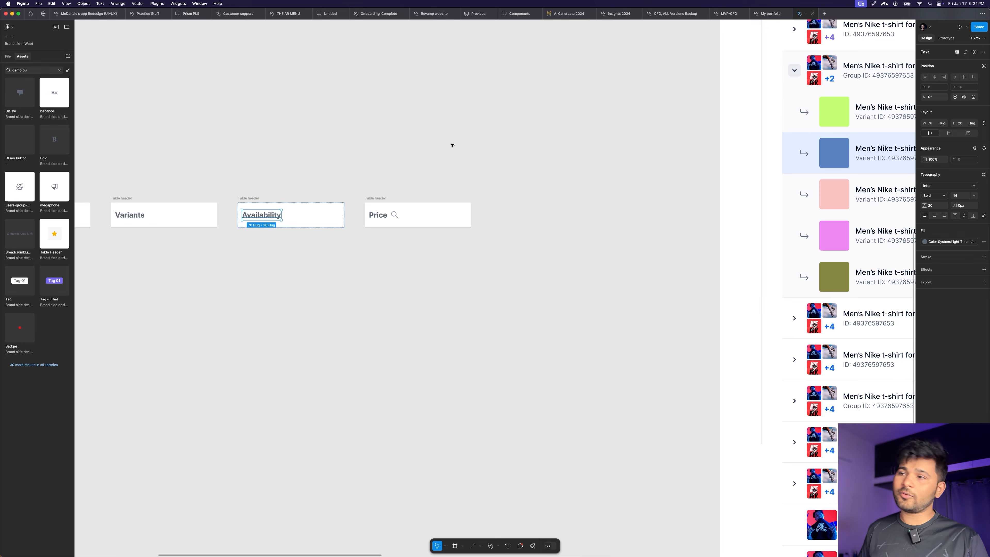
Step: Delete the search icon from the Price table header
left_click(420, 166)
left_click(397, 213)
key("Delete")
Step: Group the four table header cells into one auto layout row with a spacing of 0
scroll(419, 201, "down", 5)
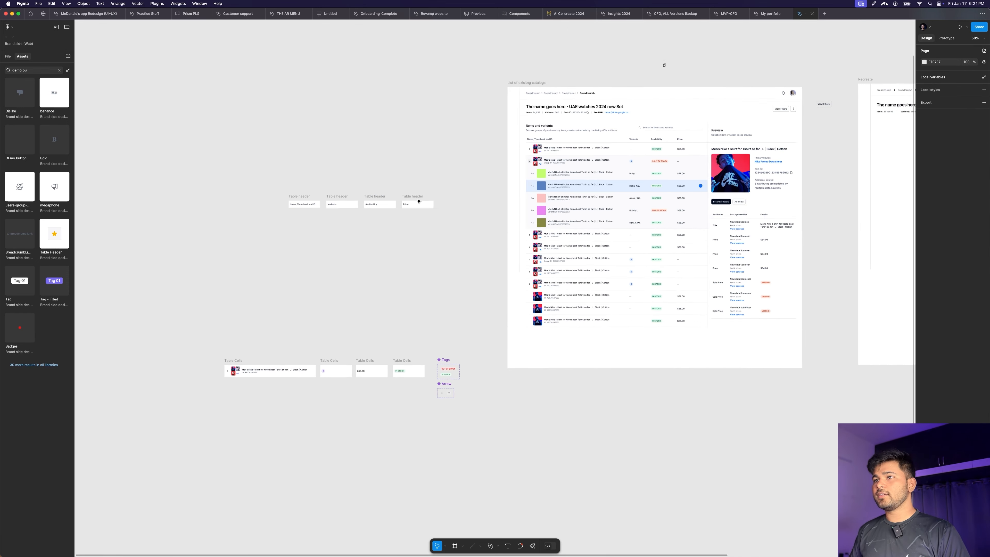
scroll(418, 201, "up", 2)
left_click_drag(175, 182, 466, 228)
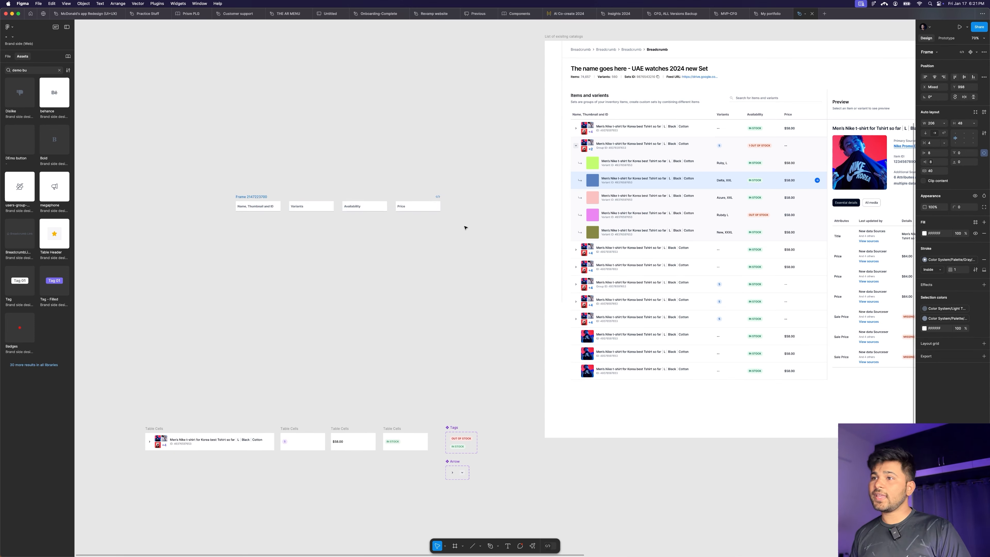
key("shift+a")
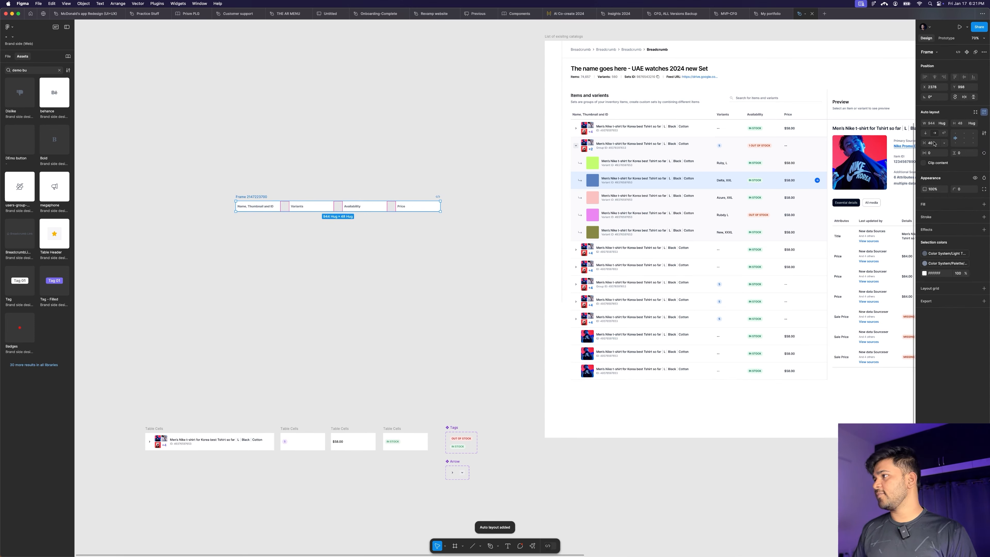
left_click(934, 144)
type("0")
key("Return")
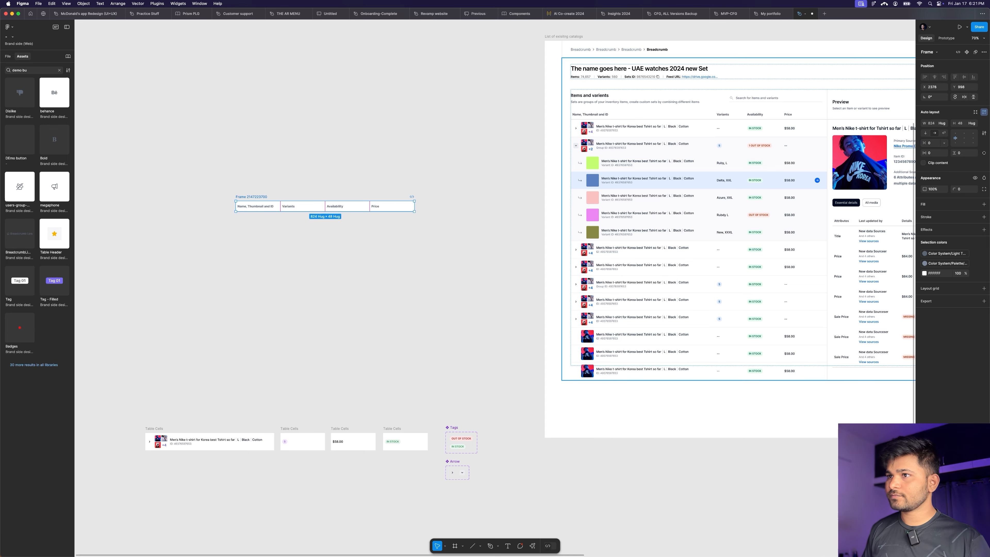
Step: Wrap the Items and varients frame in an auto layout and move the table header row into it, below the heading
left_click(356, 132)
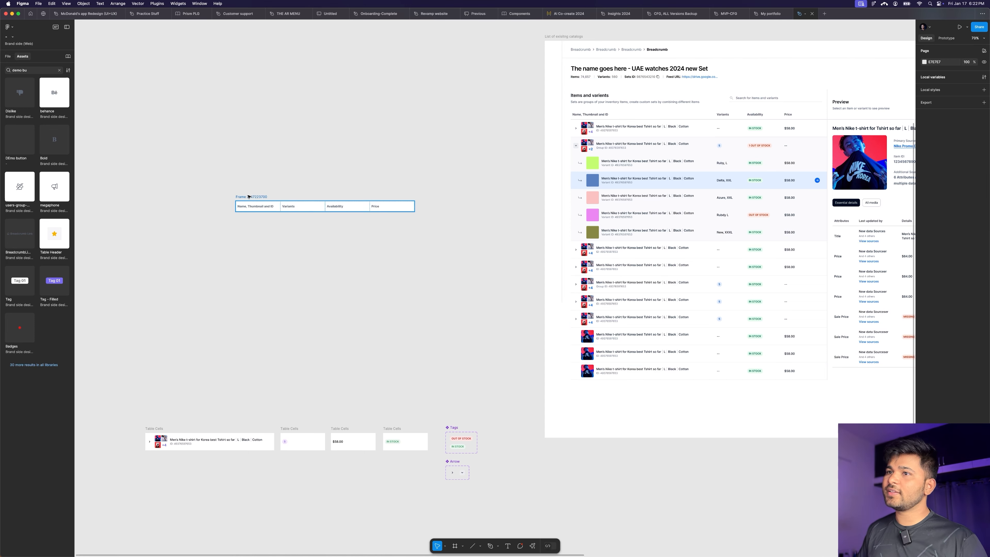
left_click(261, 194)
scroll(180, 223, "down", 5)
key("Escape")
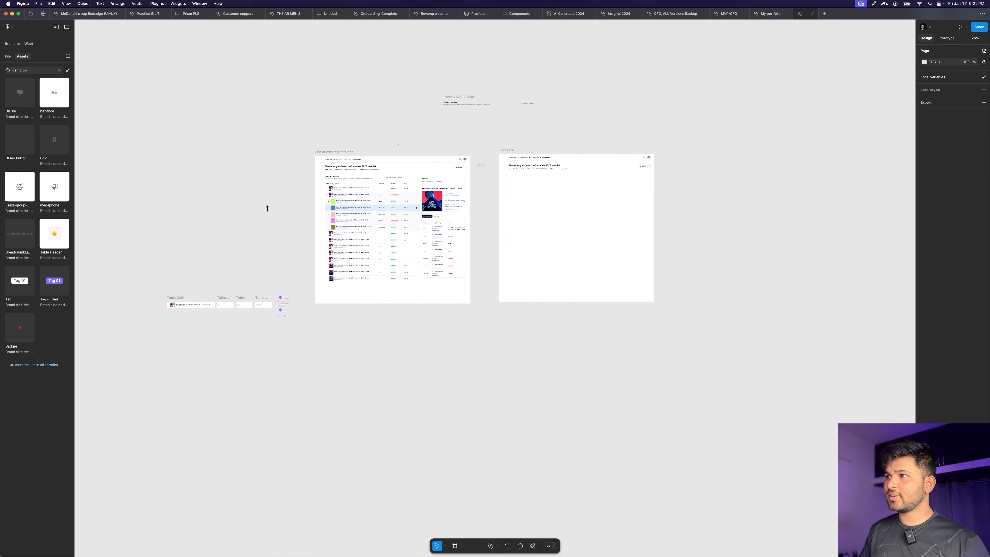
scroll(545, 156, "up", 5)
scroll(556, 161, "up", 2)
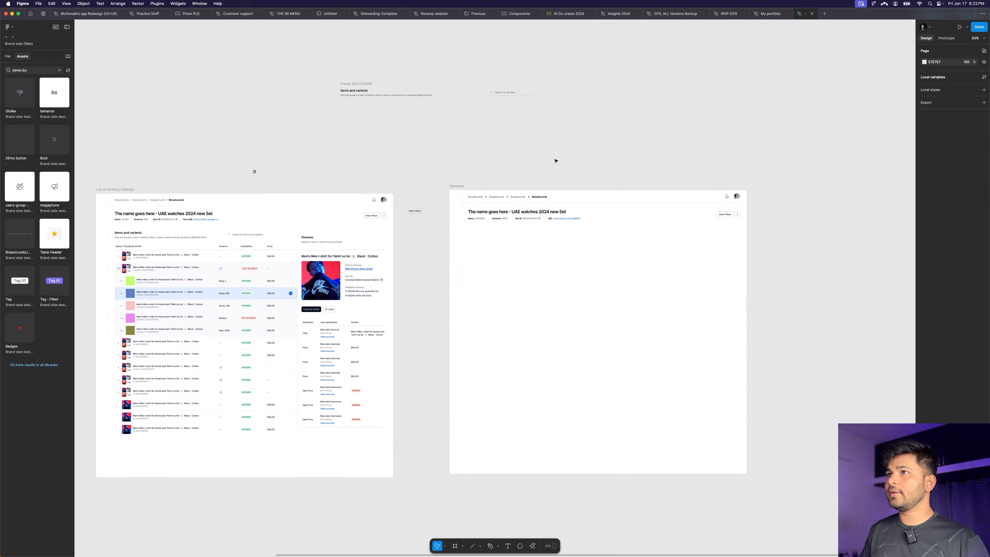
left_click(360, 83)
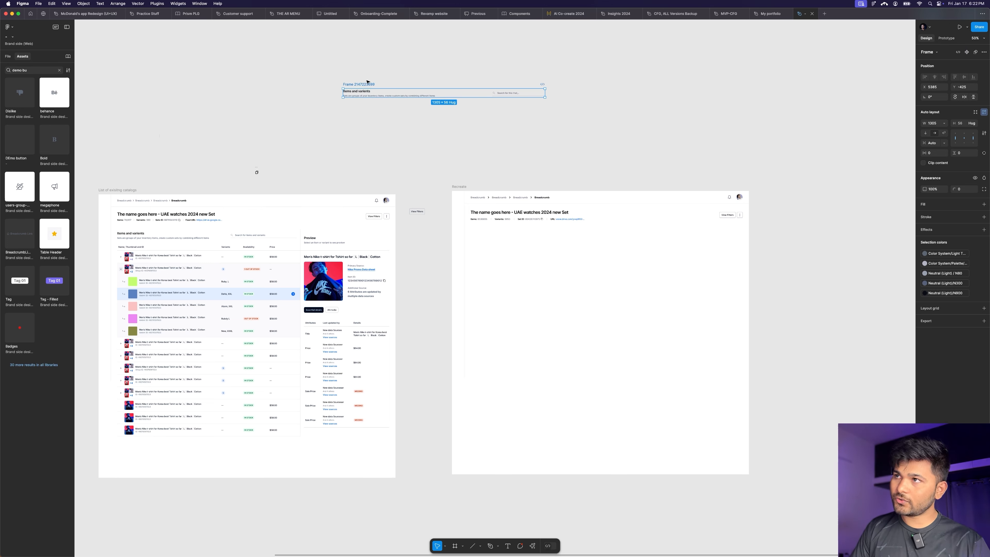
key("shift+a")
key("super+v")
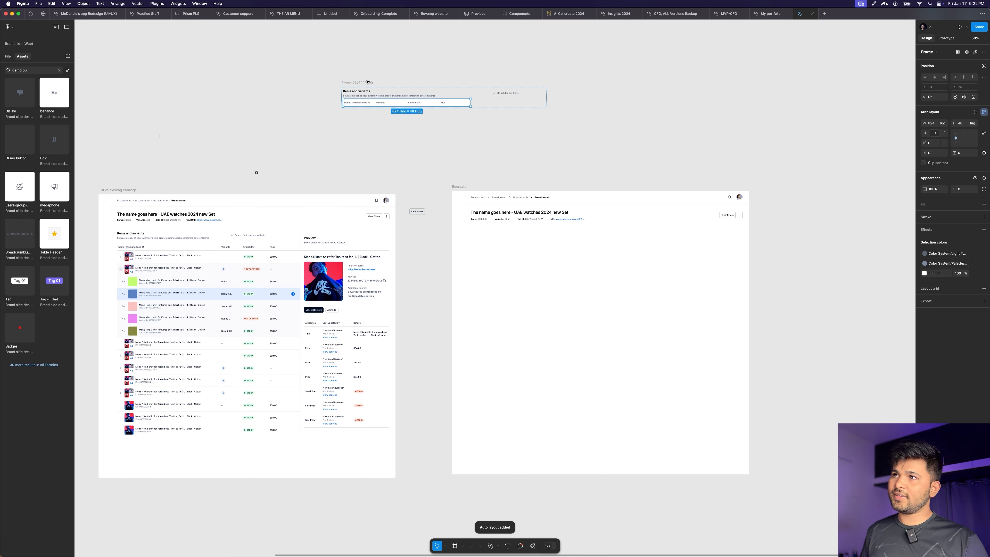
Step: Shift the combined Items and varients frame slightly and set its table header row's width to fill container
left_click(383, 73)
left_click_drag(367, 81, 399, 87)
scroll(469, 87, "up", 4)
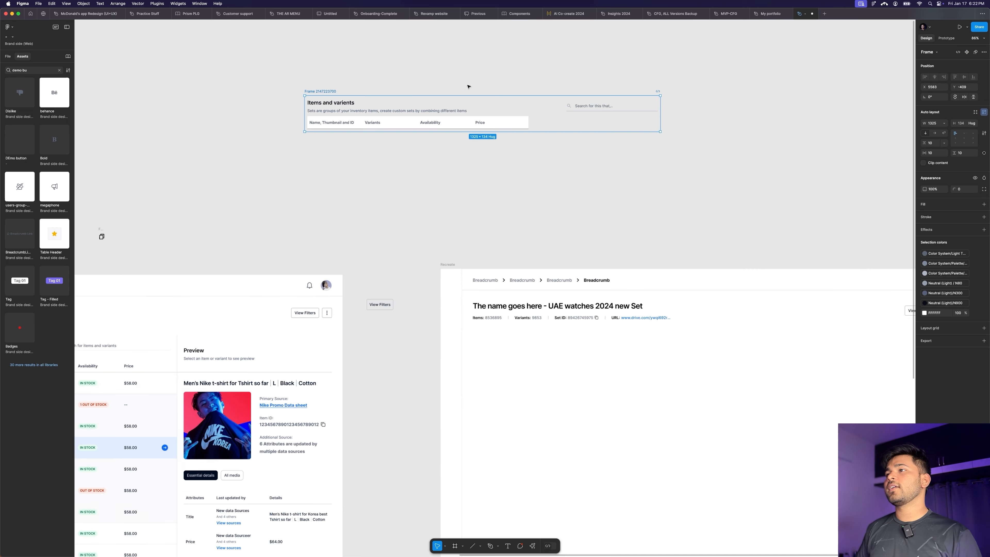
left_click(521, 122)
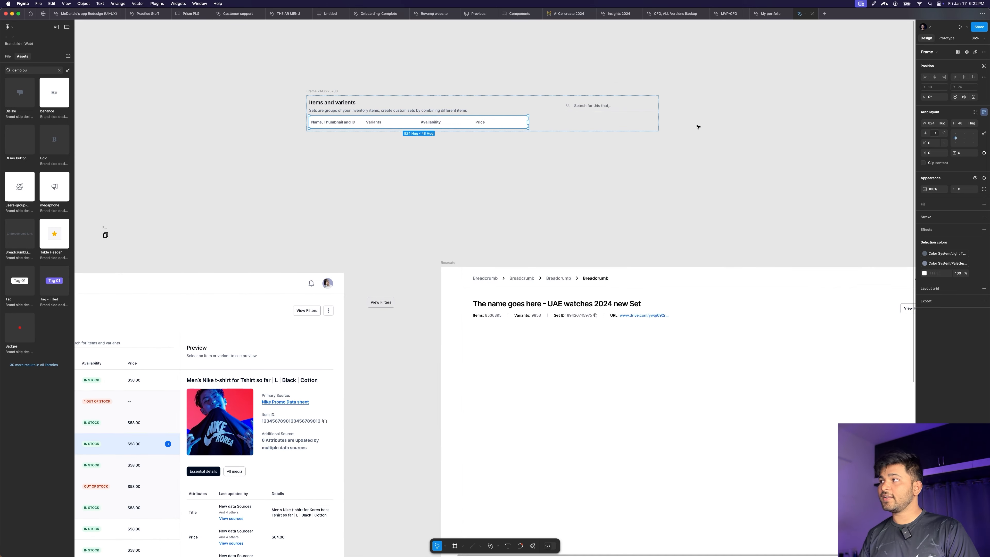
left_click(942, 123)
left_click(947, 131)
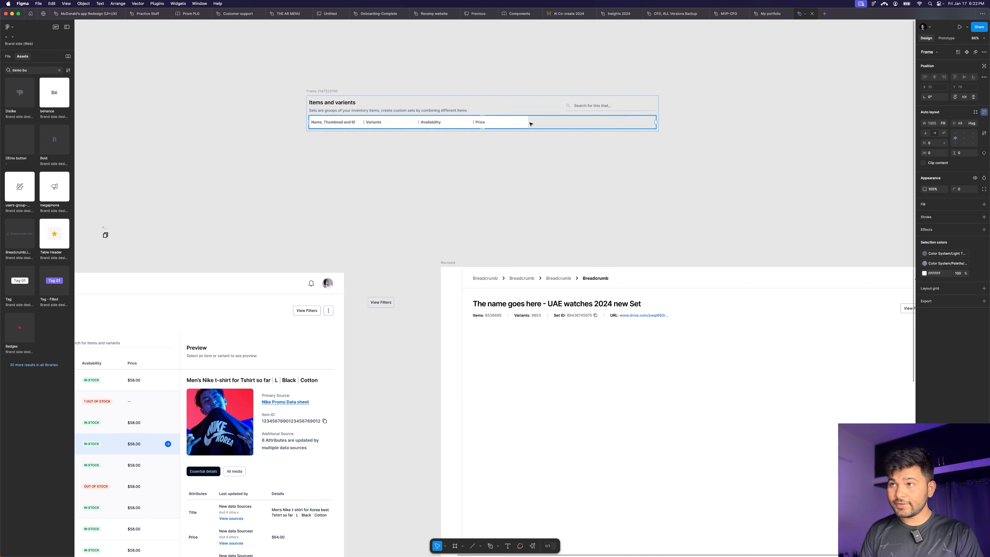
Step: Select all four table header cells inside the row and set their width to fill container
left_click(7, 56)
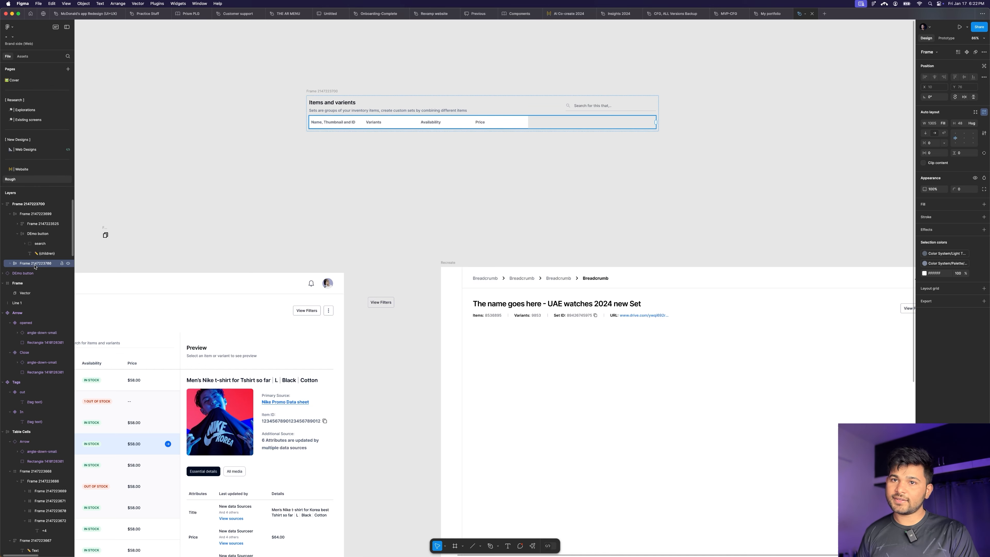
key("Return")
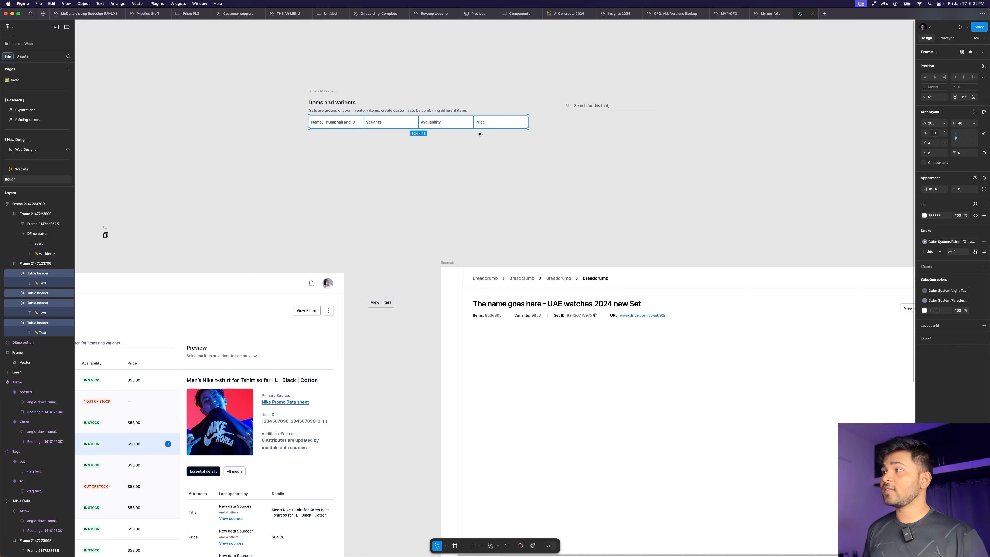
left_click(944, 123)
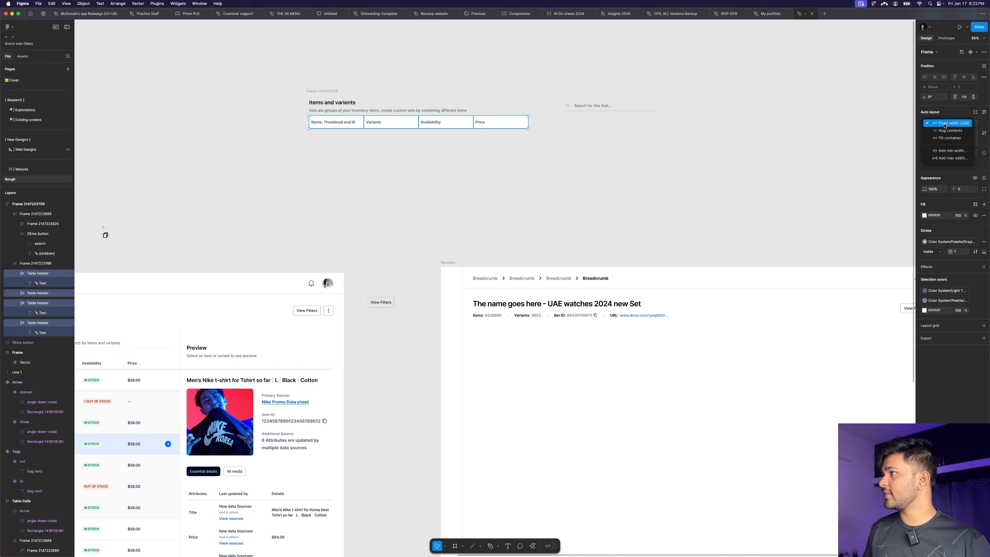
left_click(945, 138)
left_click(357, 155)
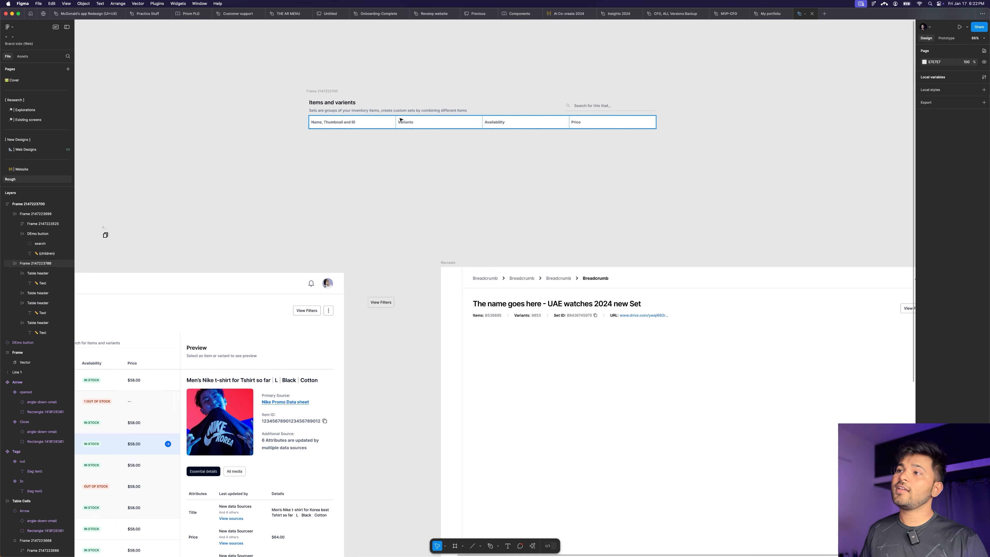
Step: Set the horizontal padding of the outer Items and varients frame to 0
scroll(505, 117, "down", 3)
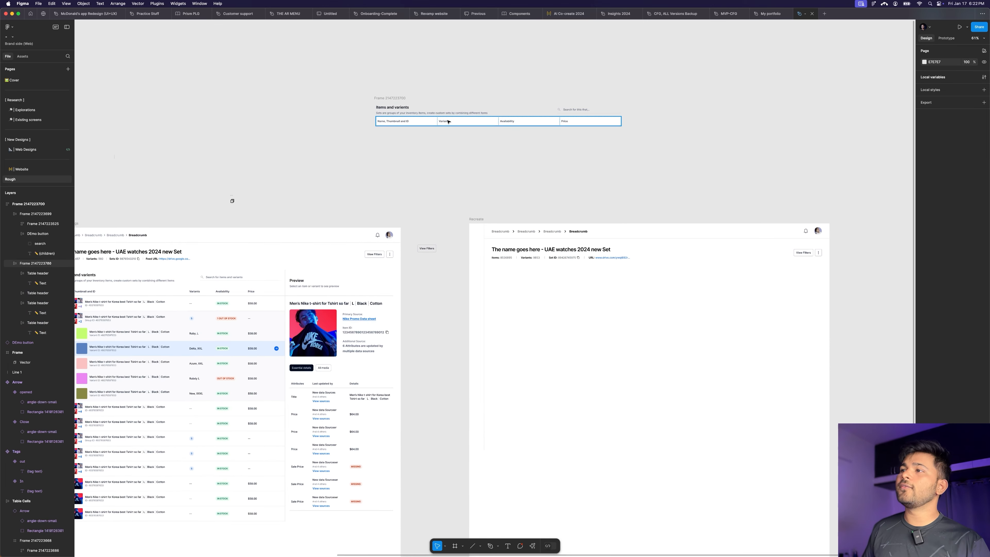
left_click(405, 98)
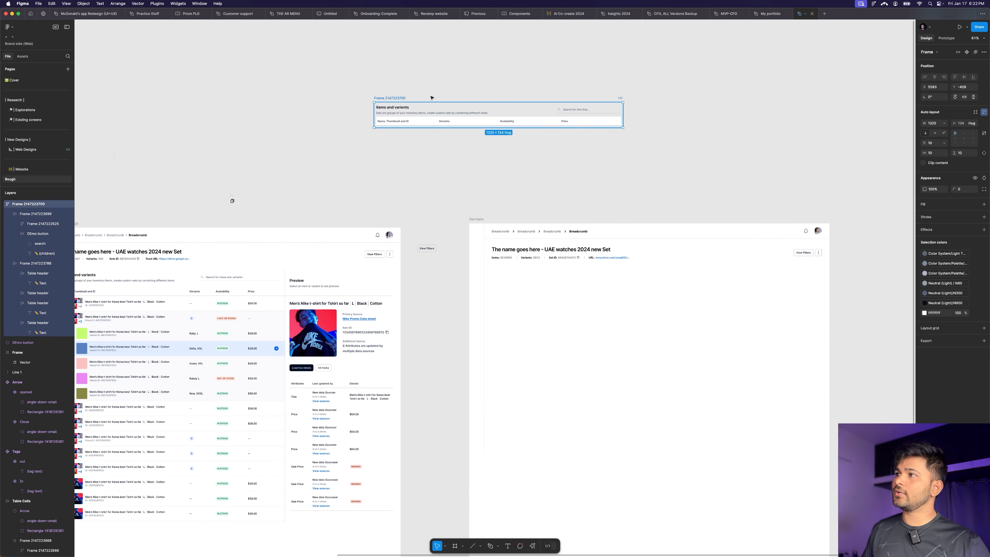
left_click(932, 154)
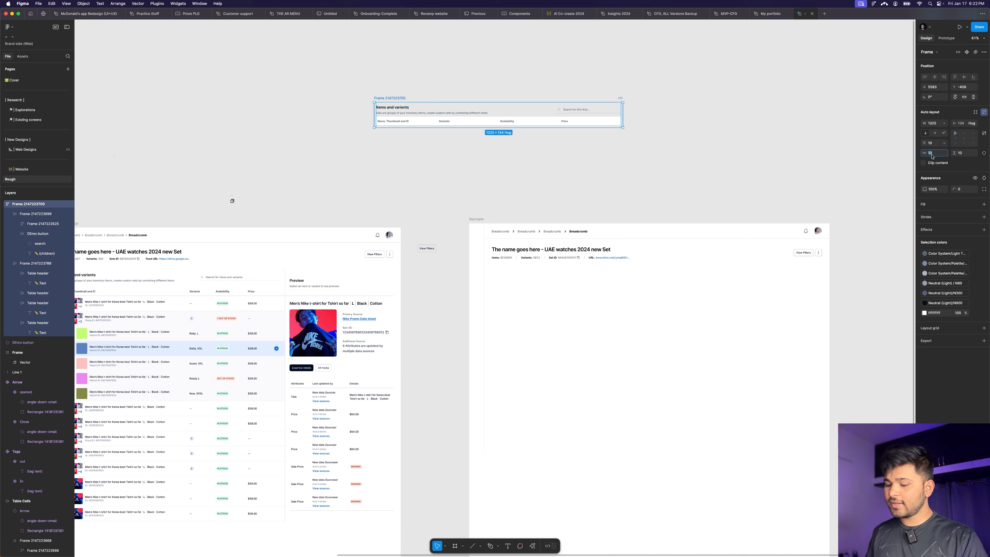
type("0")
left_click(964, 154)
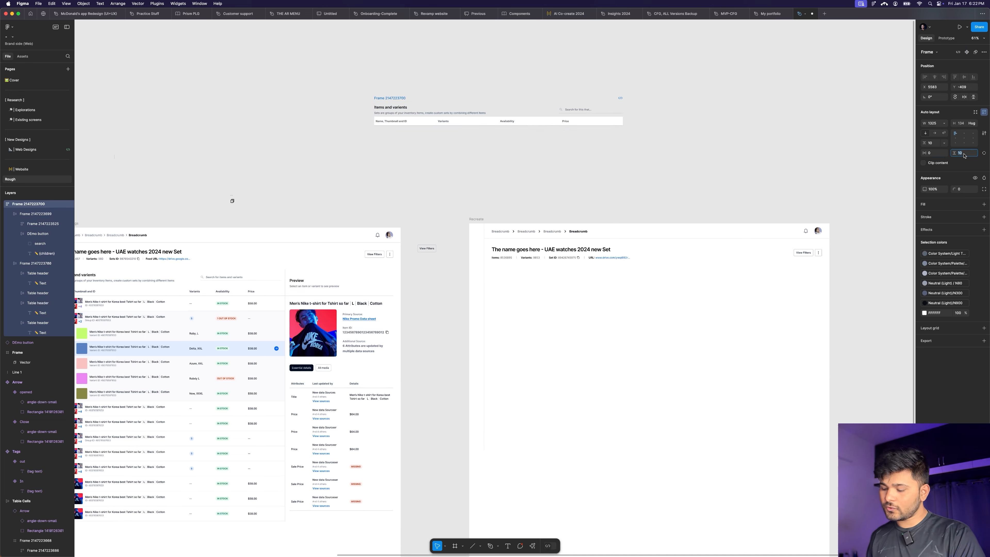
key("Return")
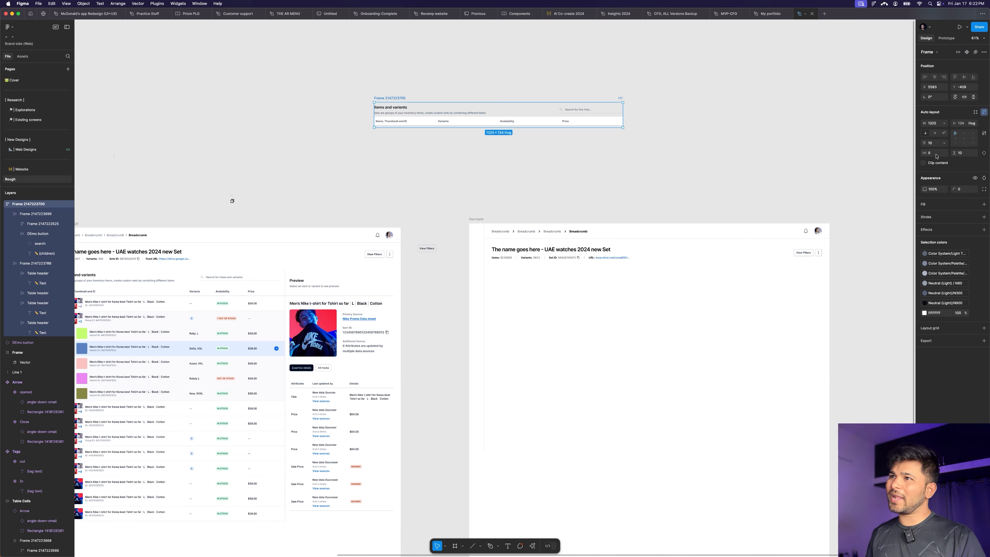
left_click(615, 153)
left_click(390, 98)
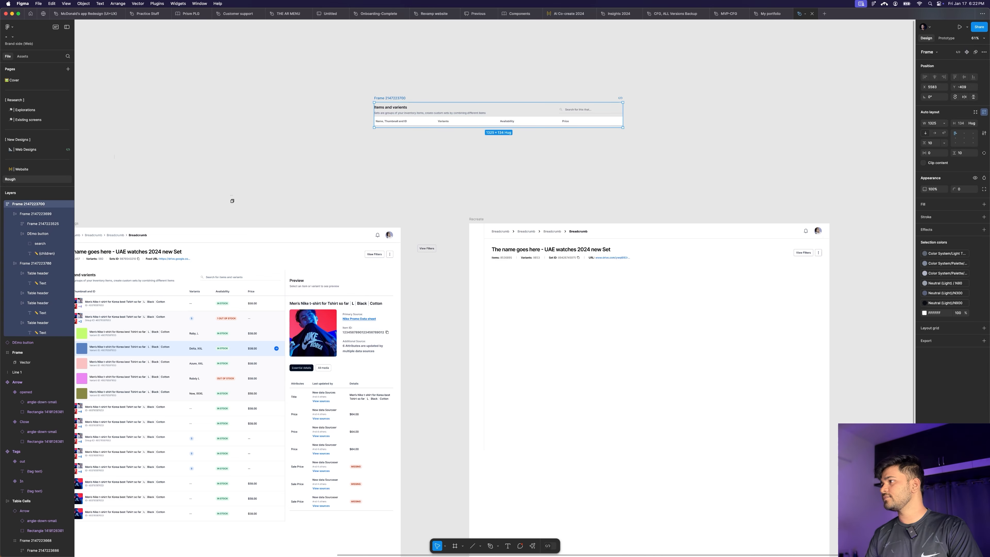
Step: Set the vertical padding of the outer Items and varients frame to 0
left_click(962, 153)
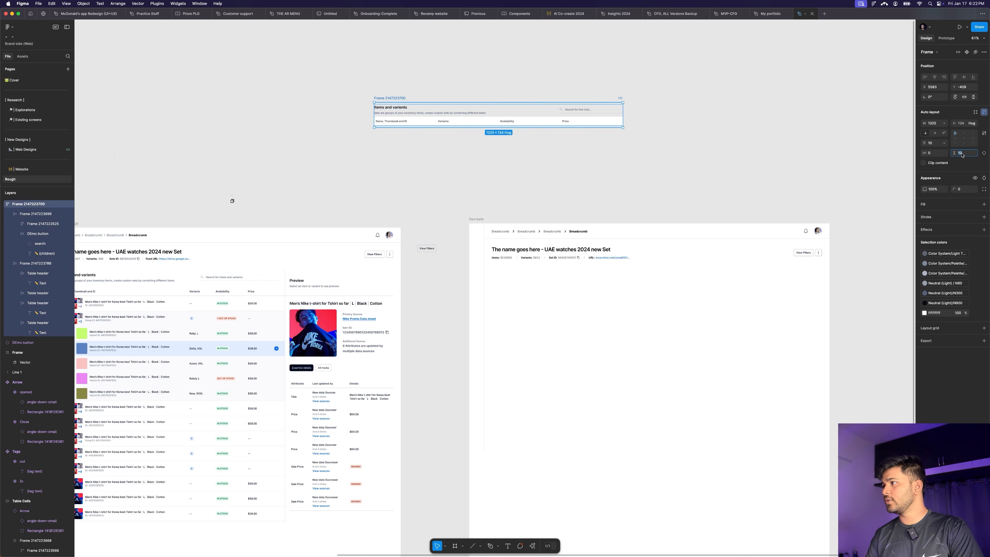
type("0")
key("Return")
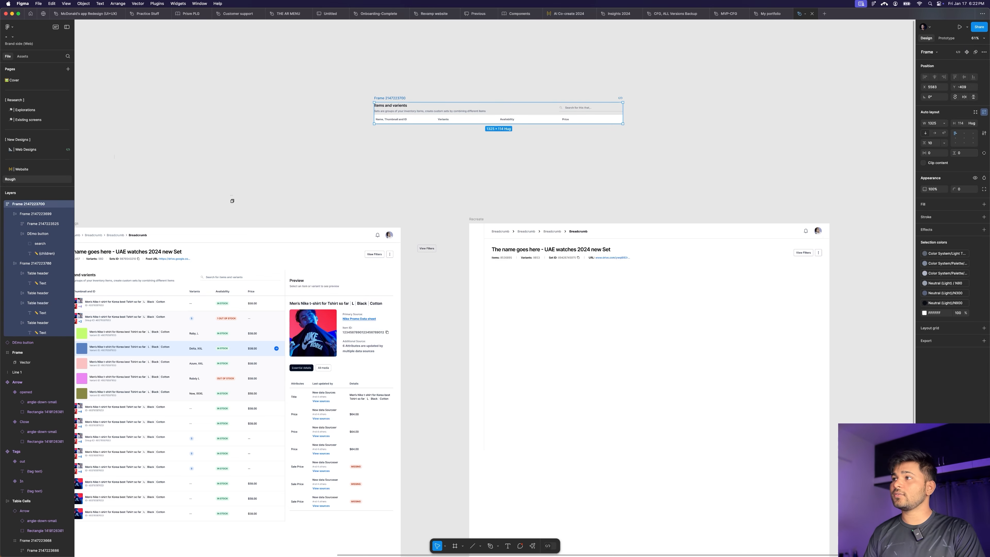
left_click(594, 151)
Step: Move the combined Items and varients frame into the Recreate frame below the page title and show the layout grids
scroll(497, 120, "down", 5)
scroll(491, 119, "up", 3)
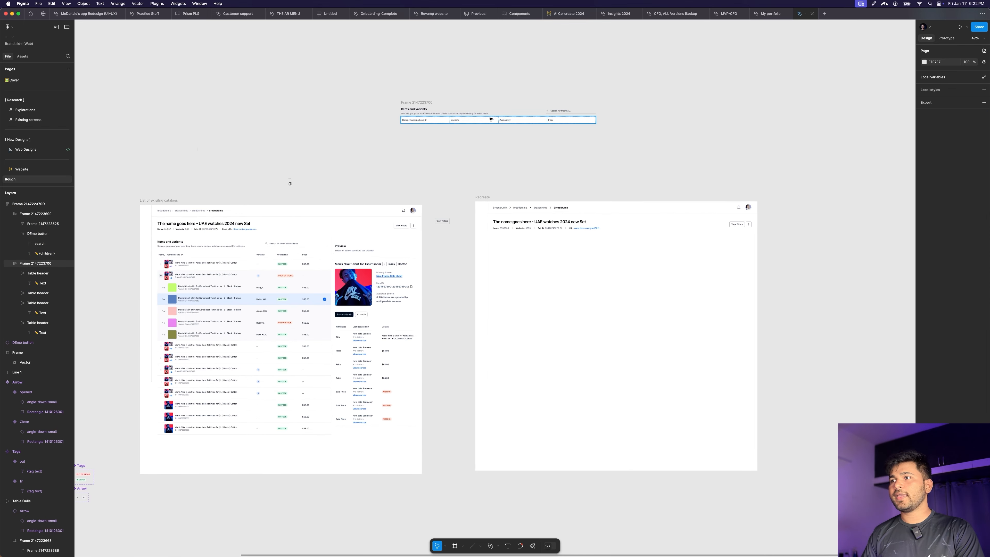
left_click(424, 102)
left_click_drag(424, 102, 518, 239)
key("ctrl+g")
scroll(522, 242, "up", 5)
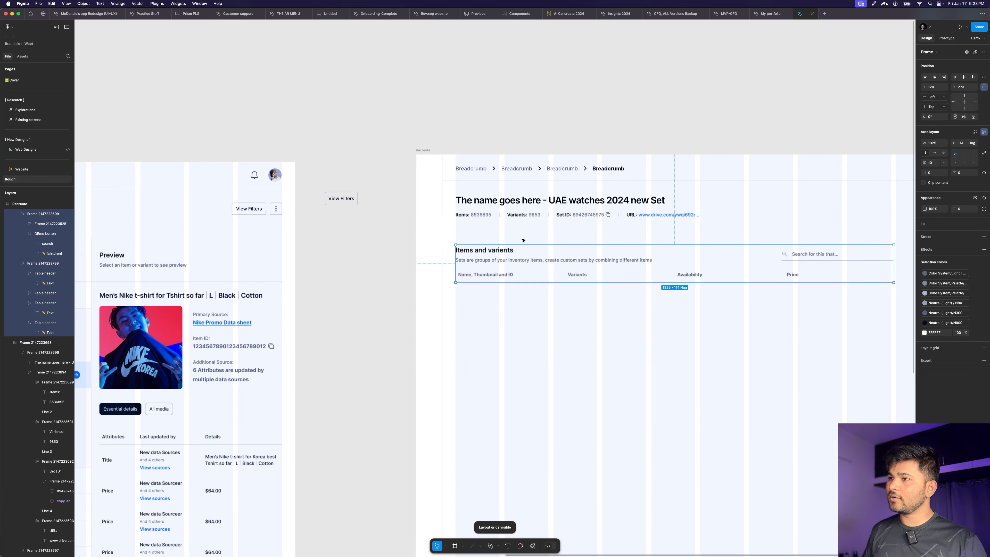
scroll(523, 240, "up", 4)
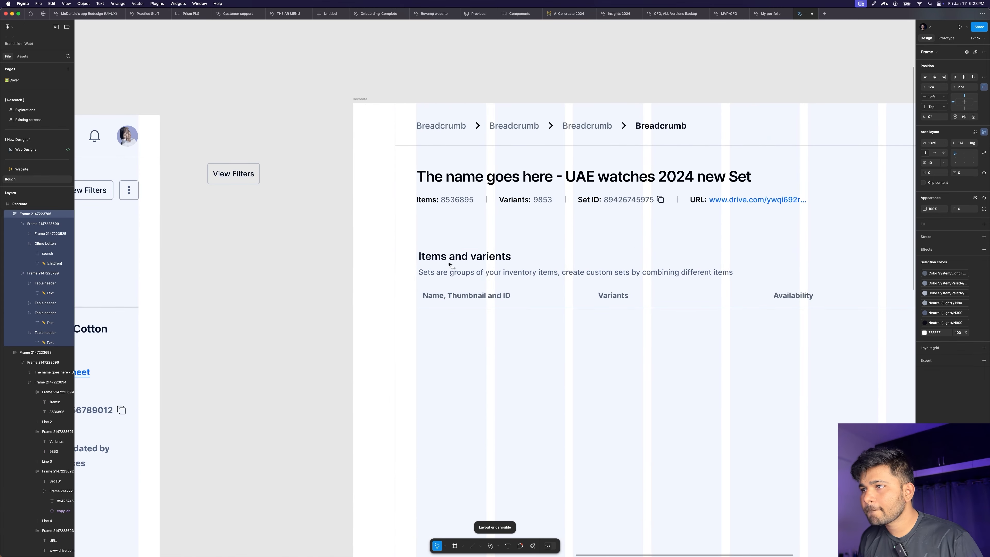
Step: Nudge the Items and varients frame to X 120, flush with the first grid column, and up to Y 241
key("Left")
key("Left")
key("Left")
key("Left")
key("Up")
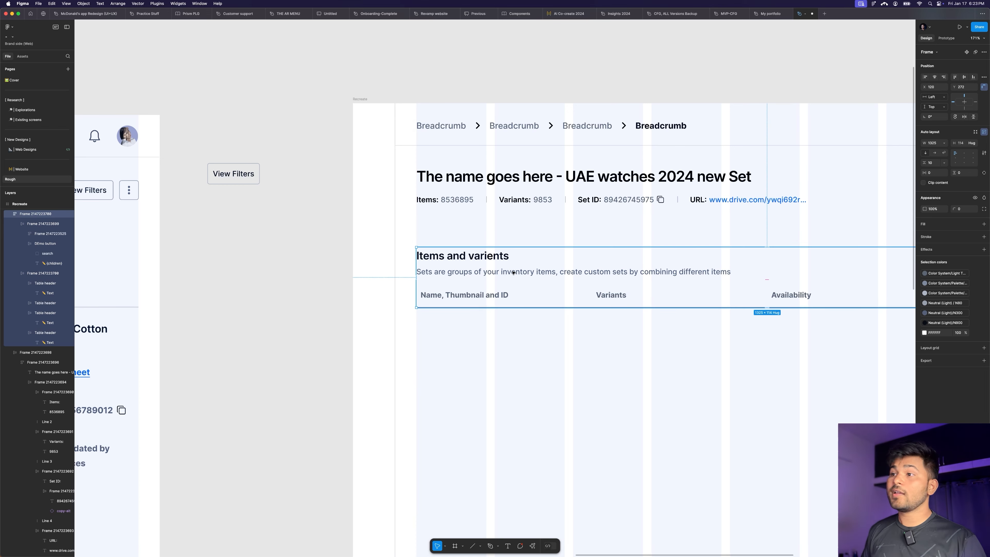
key("shift+Up")
key("shift+Up")
key("shift+Up")
key("Up")
scroll(440, 244, "down", 5)
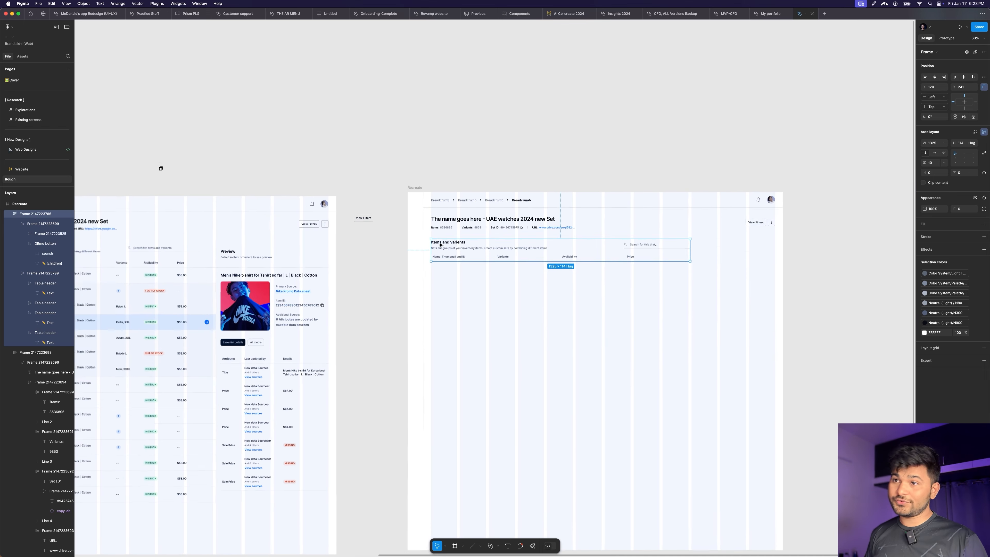
Step: Hide the layout grids and deselect the Items and varients frame
scroll(539, 183, "up", 2)
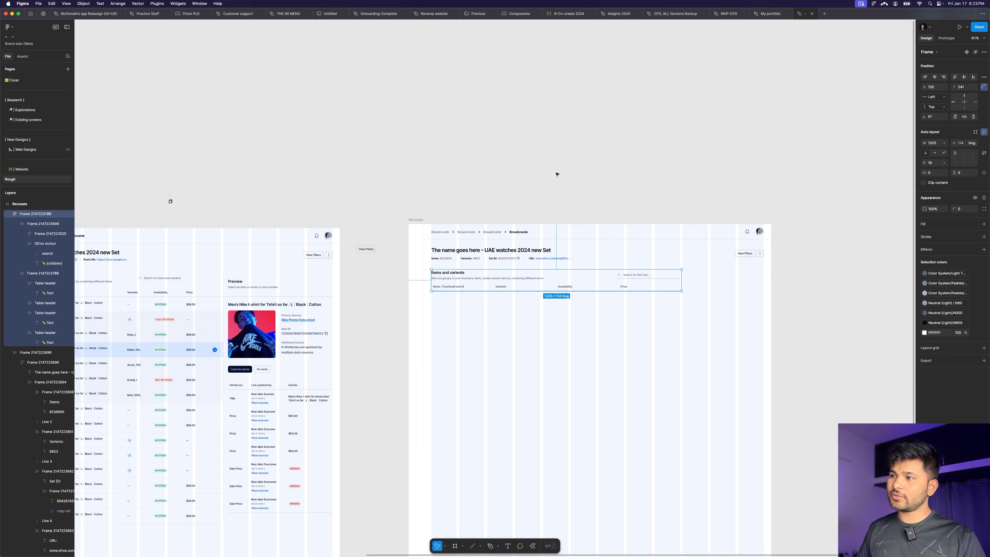
scroll(587, 164, "down", 3)
key("shift+g")
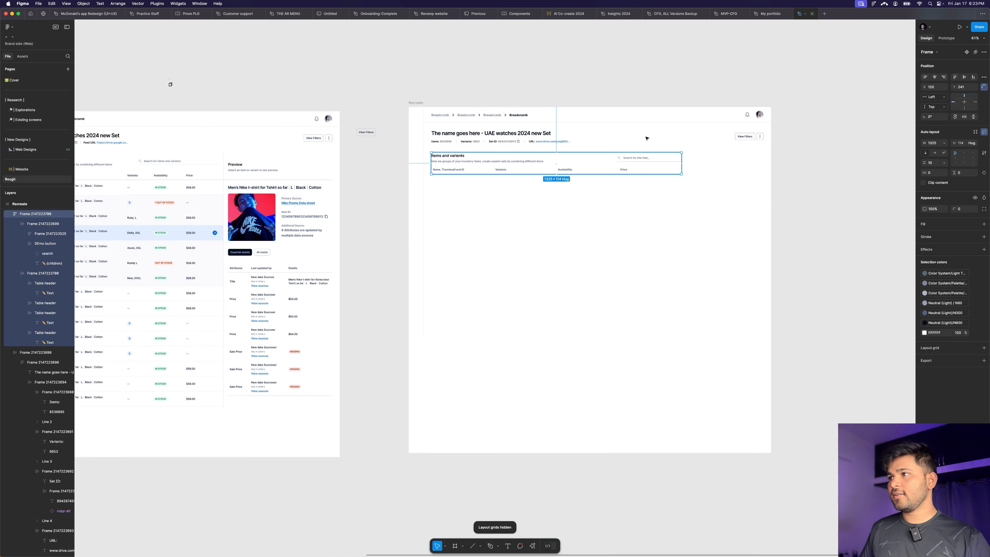
scroll(671, 201, "down", 3)
left_click(762, 212)
Step: Copy the Preview title and subtitle frame from the existing catalog onto the empty canvas above the screens
scroll(701, 162, "up", 2)
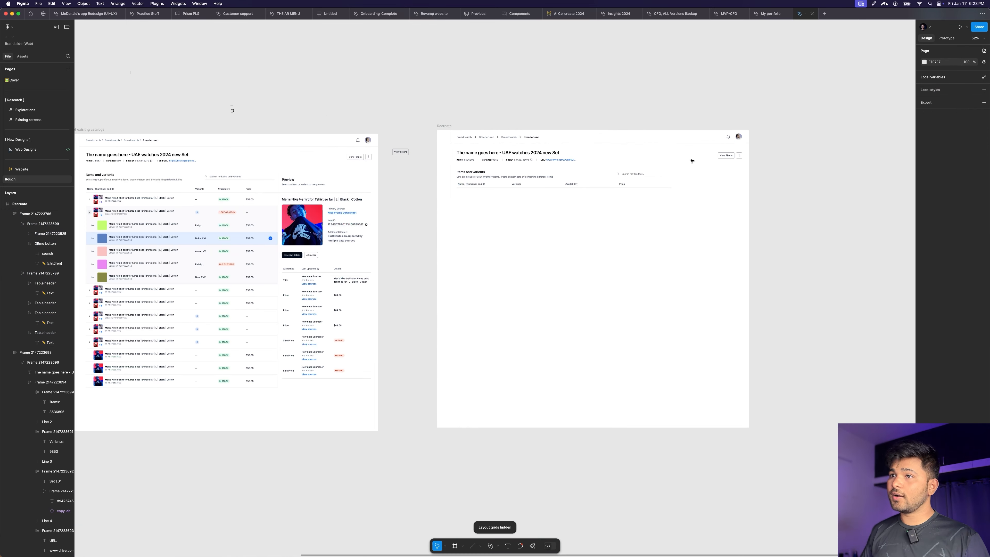
scroll(323, 154, "up", 2)
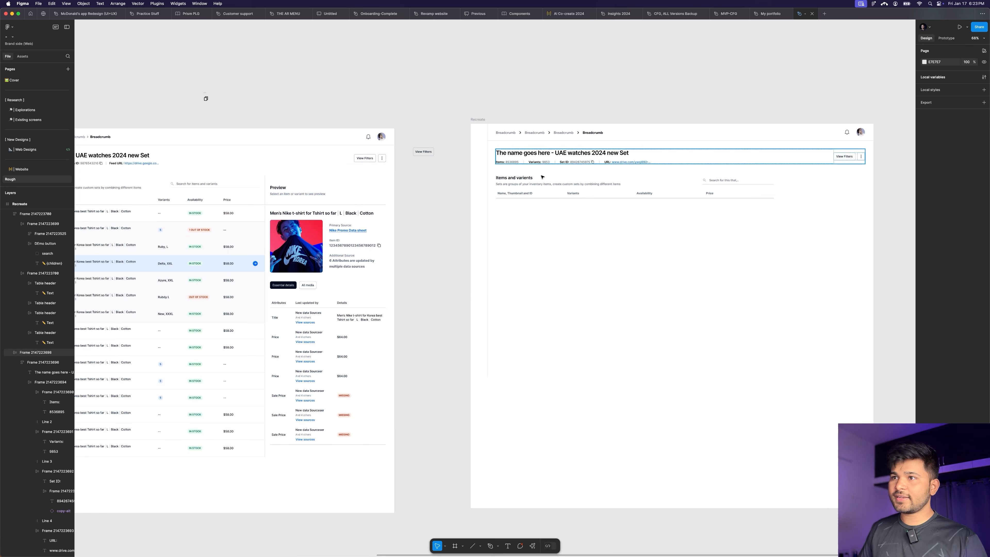
scroll(300, 197, "up", 1)
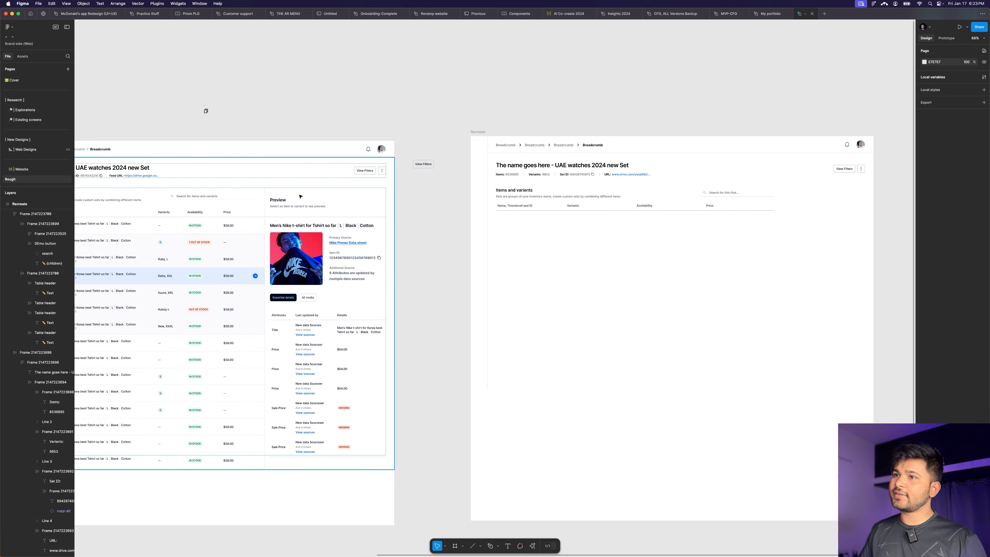
double_click(282, 201)
double_click(283, 201)
double_click(283, 201)
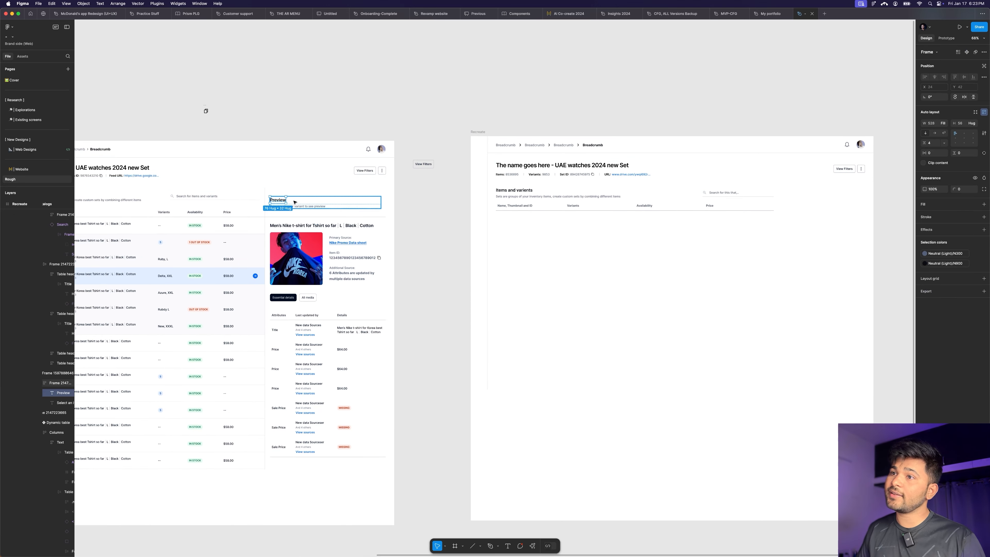
left_click(350, 201)
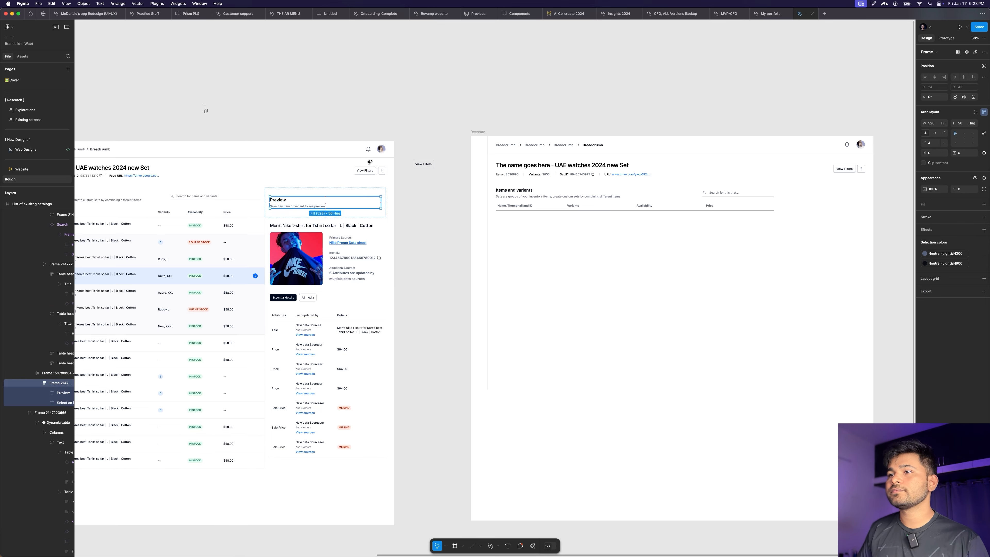
left_click_drag(328, 202, 458, 100)
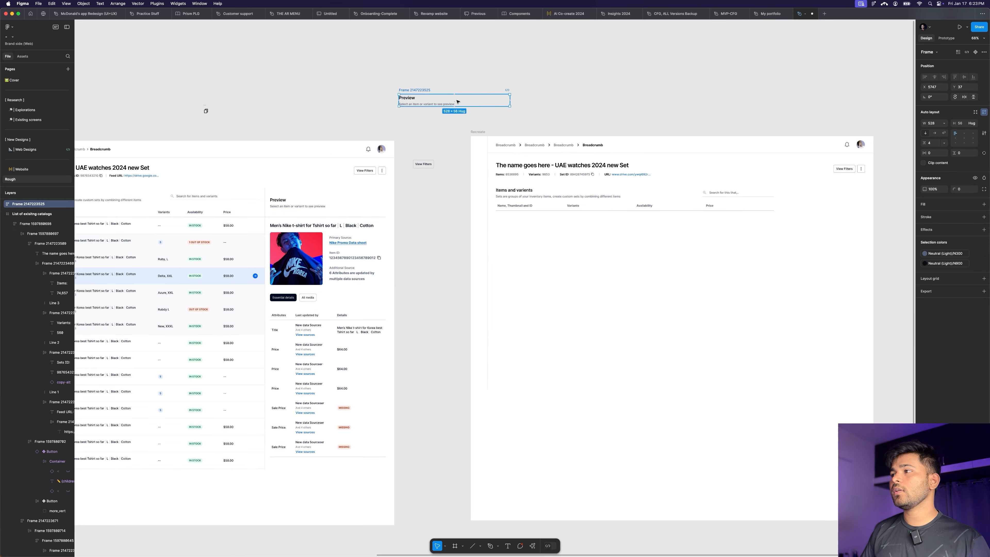
Step: Wrap the Items and varients frame in the Recreate screen in another auto layout
left_click(581, 83)
left_click(582, 202)
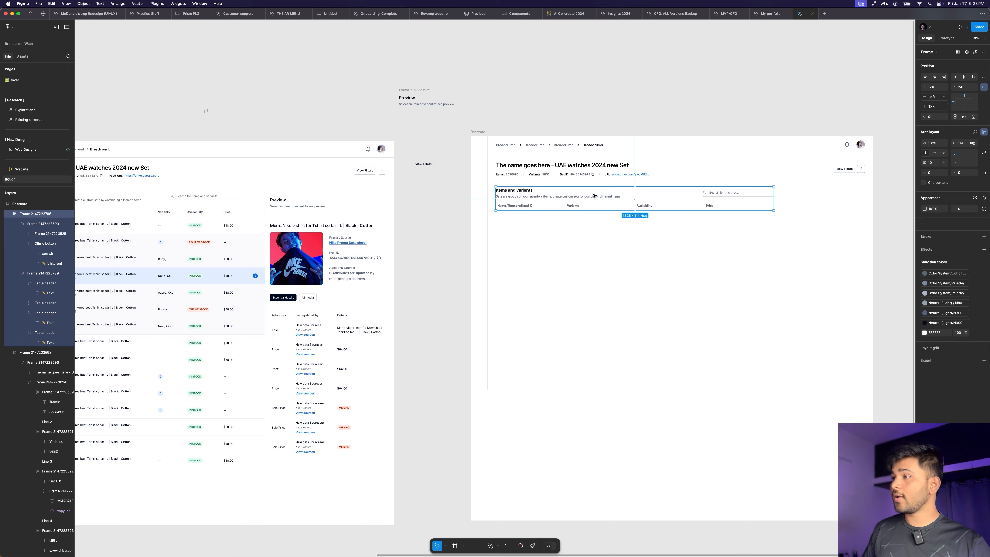
key("shift+a")
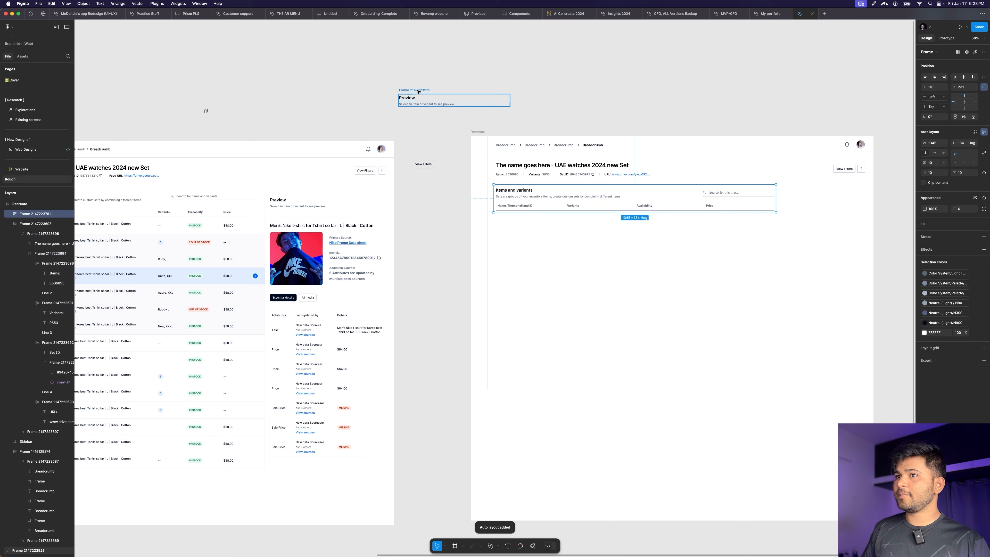
Step: Duplicate the existing catalog's full white Preview header container onto the canvas above the Recreate screen
left_click(419, 90)
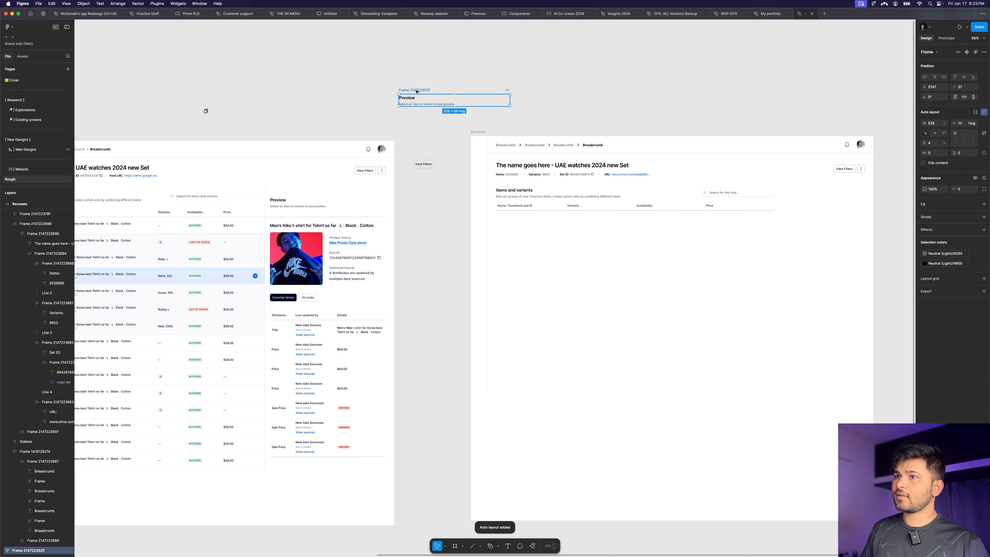
double_click(287, 205)
double_click(287, 205)
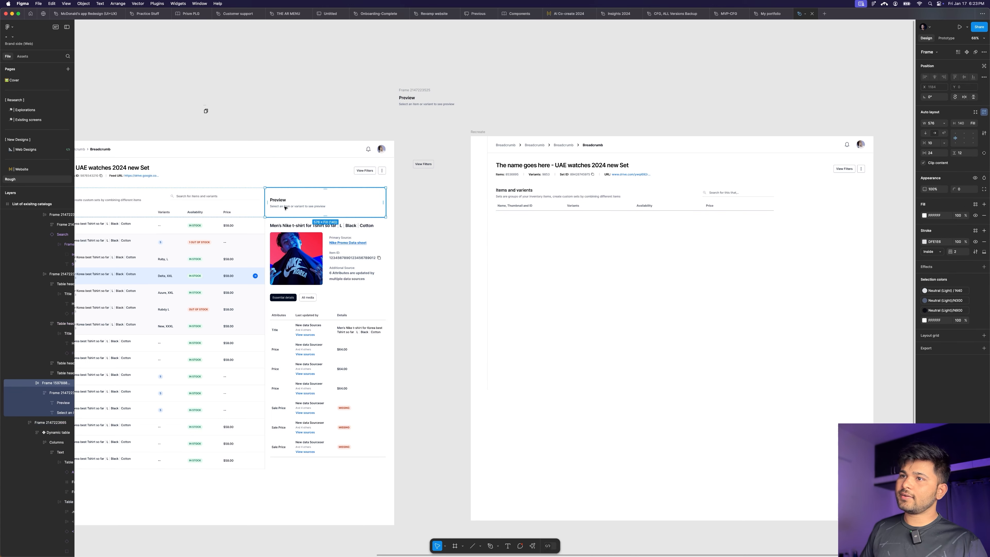
left_click_drag(306, 205, 548, 78, "alt")
Step: Give the plain Preview text frame 18 horizontal and 29 vertical padding, and add a black 1 px stroke on its bottom side only
scroll(548, 78, "up", 1)
scroll(487, 61, "up", 3)
left_click(390, 108)
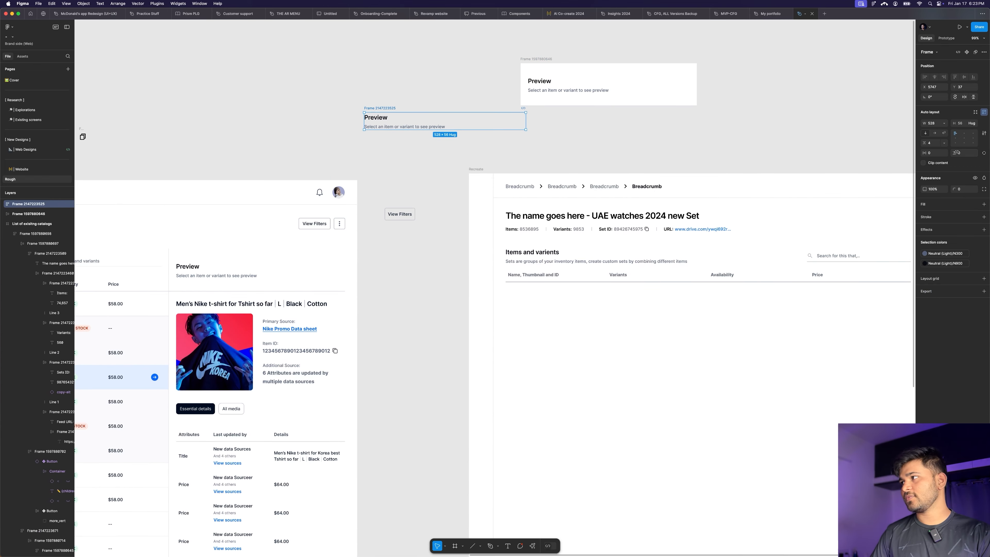
mouse_move(957, 152)
left_mouse_down()
mouse_move(969, 152)
mouse_move(935, 152)
left_mouse_up()
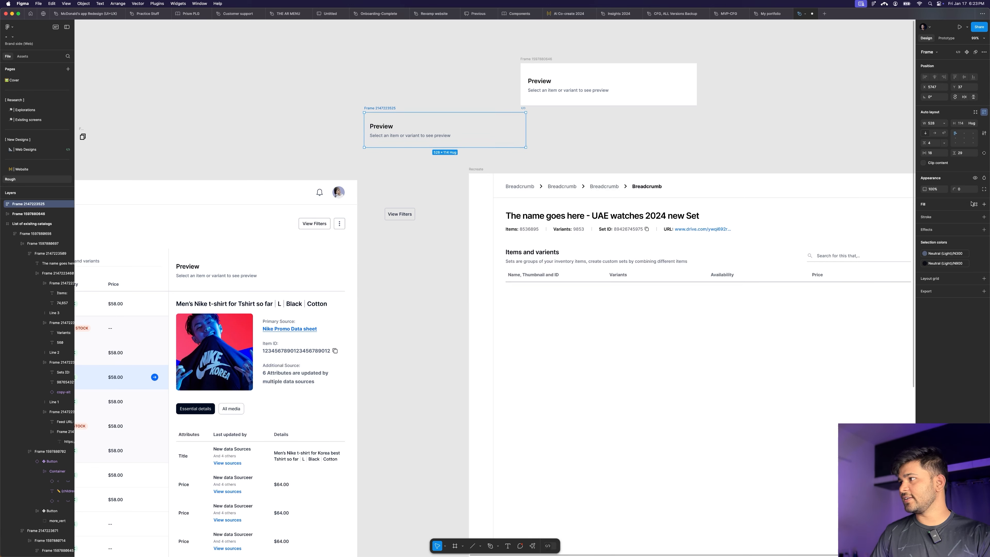
left_click(984, 217)
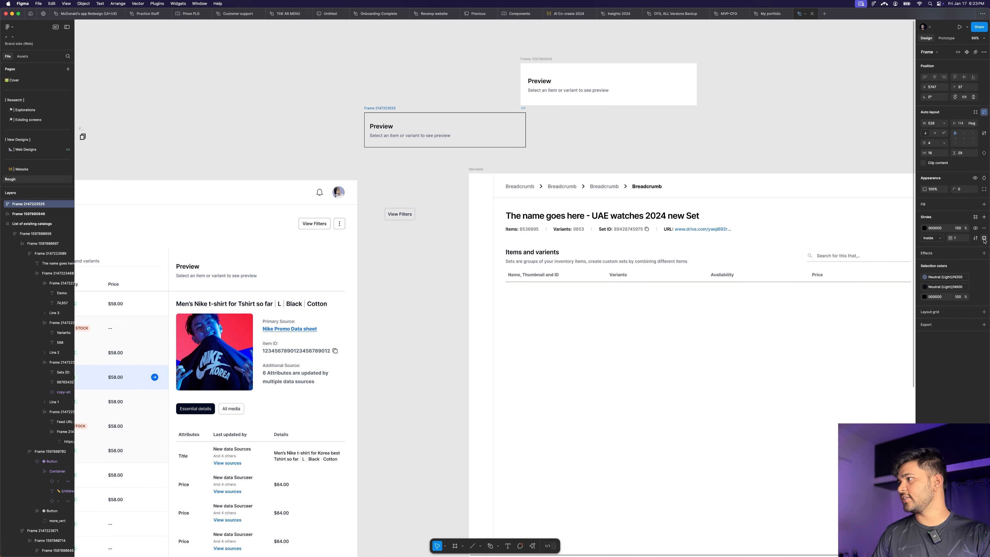
left_click(984, 237)
left_click(955, 264)
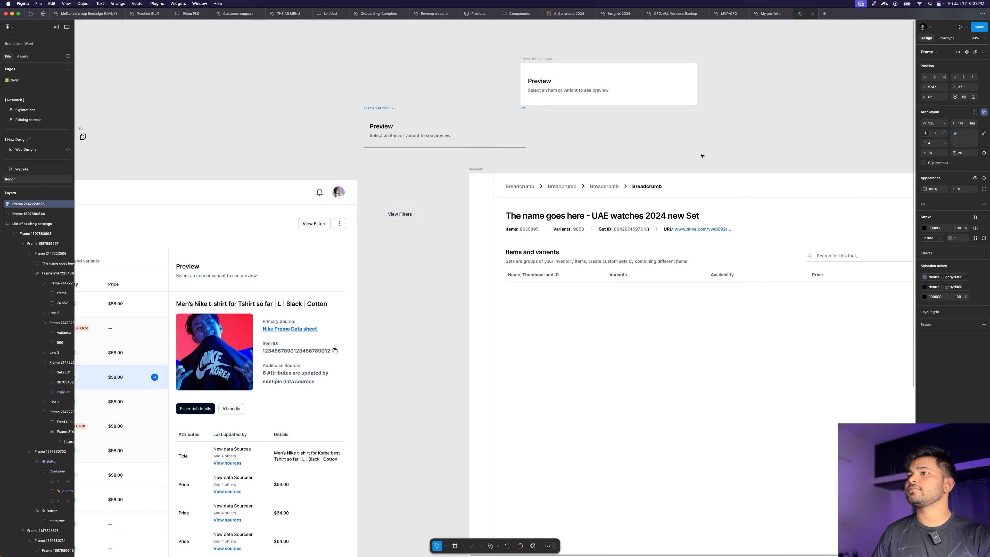
left_click(662, 141)
Step: Move the white Preview container into the outer Items and varients auto layout and set that layout's direction to horizontal
scroll(314, 114, "down", 5)
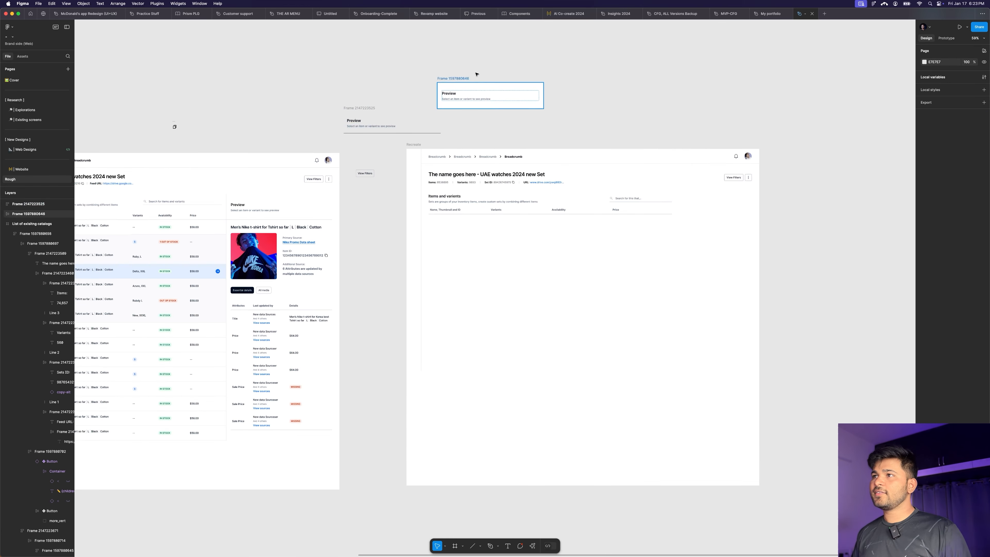
left_click(460, 79)
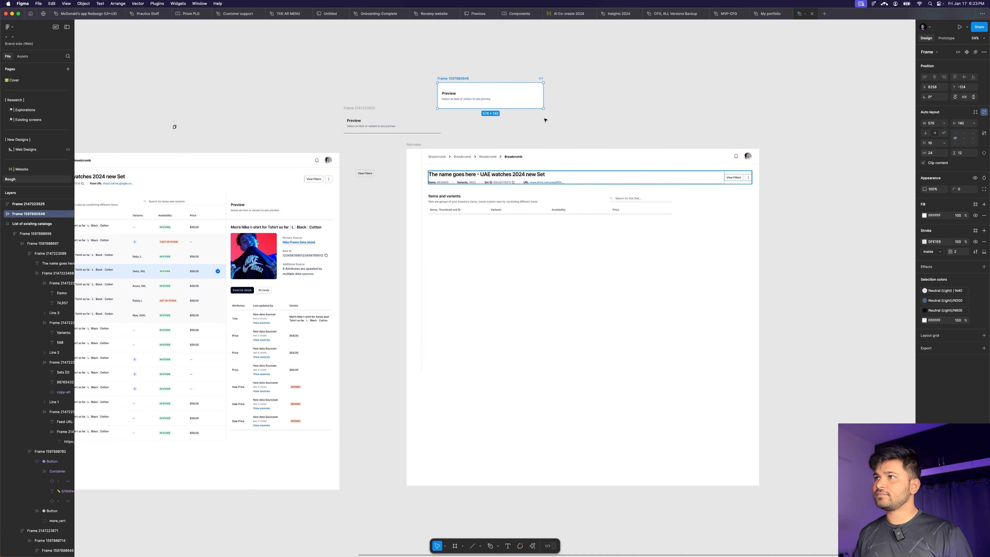
key("Delete")
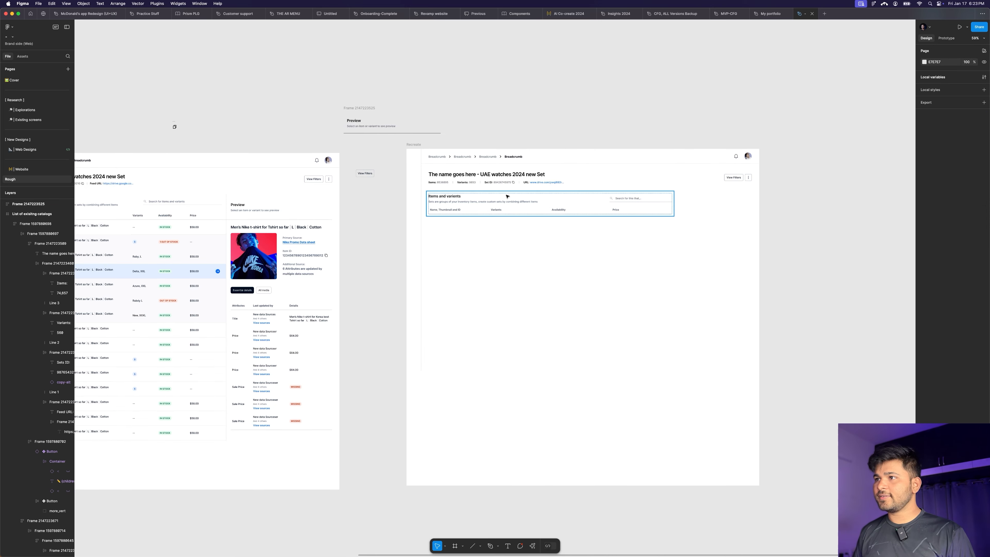
key("super+z")
scroll(585, 218, "right", 2)
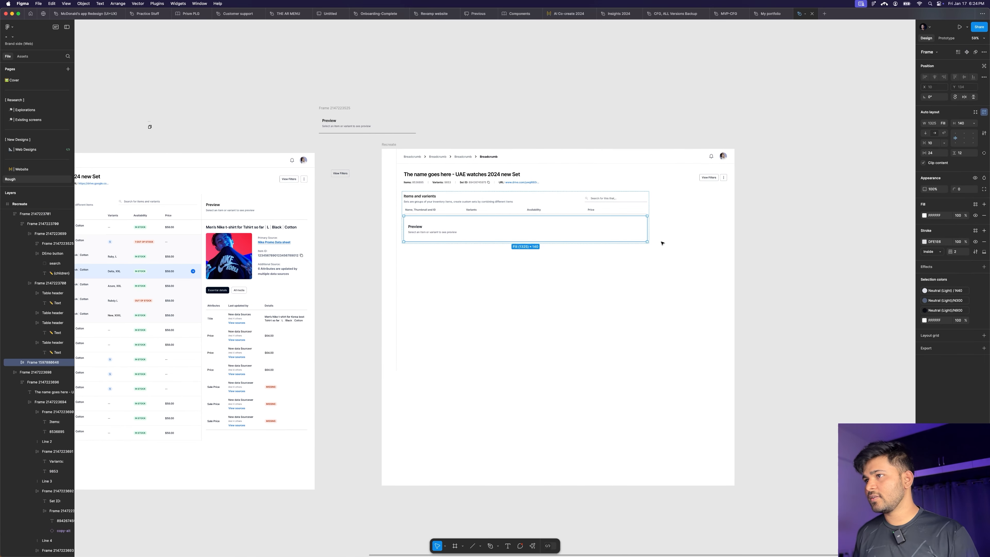
key("Escape")
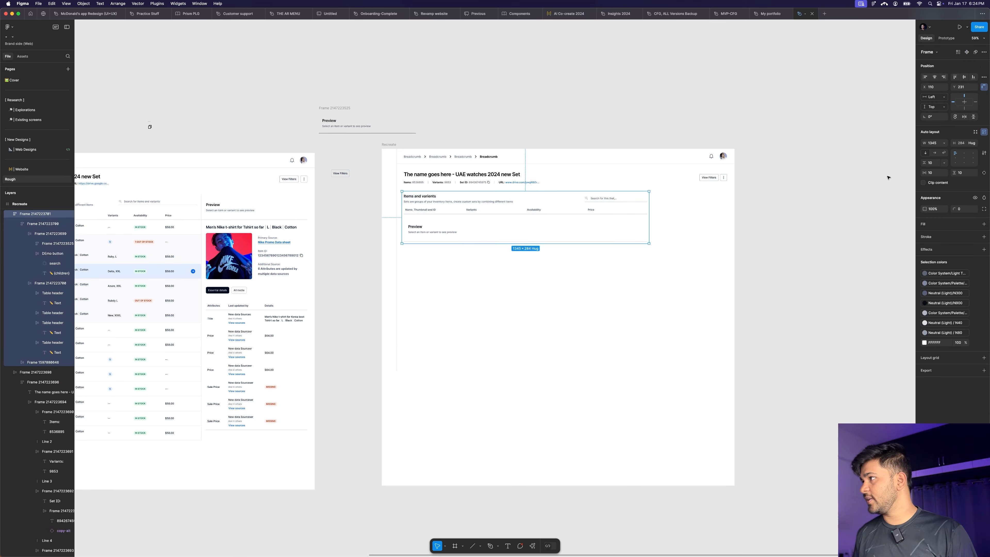
left_click(934, 155)
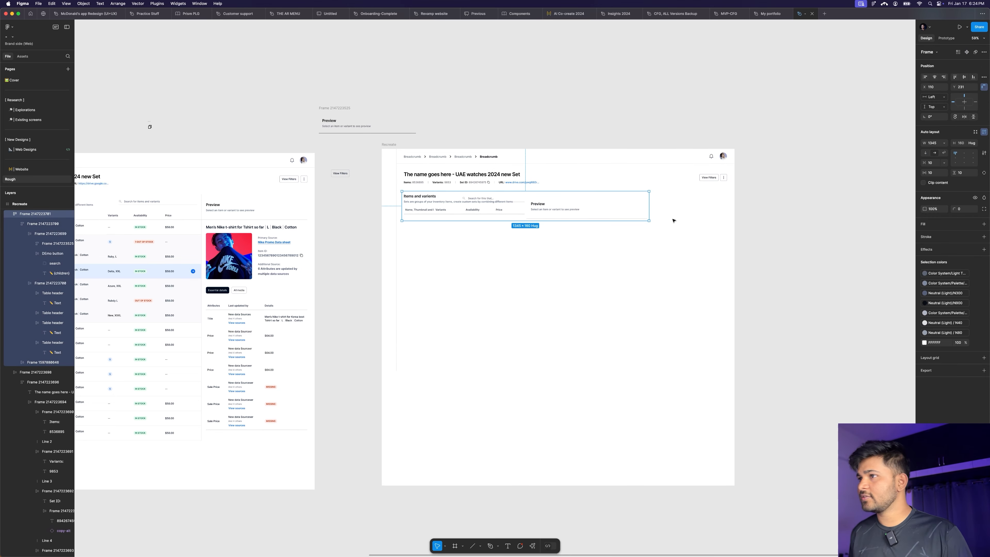
Step: Narrow the Preview container from its inner edge to a width of about 349
left_click(540, 206)
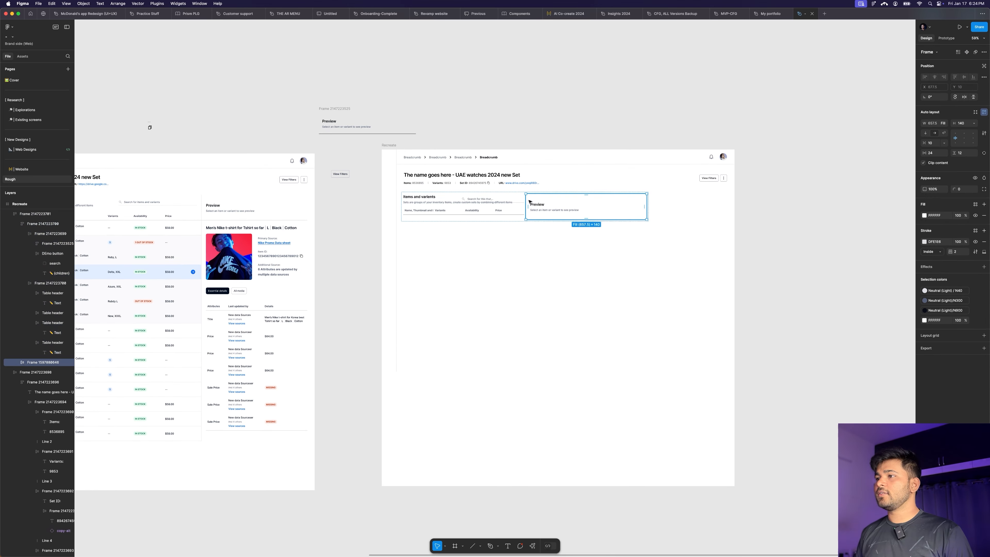
left_click_drag(526, 201, 582, 200)
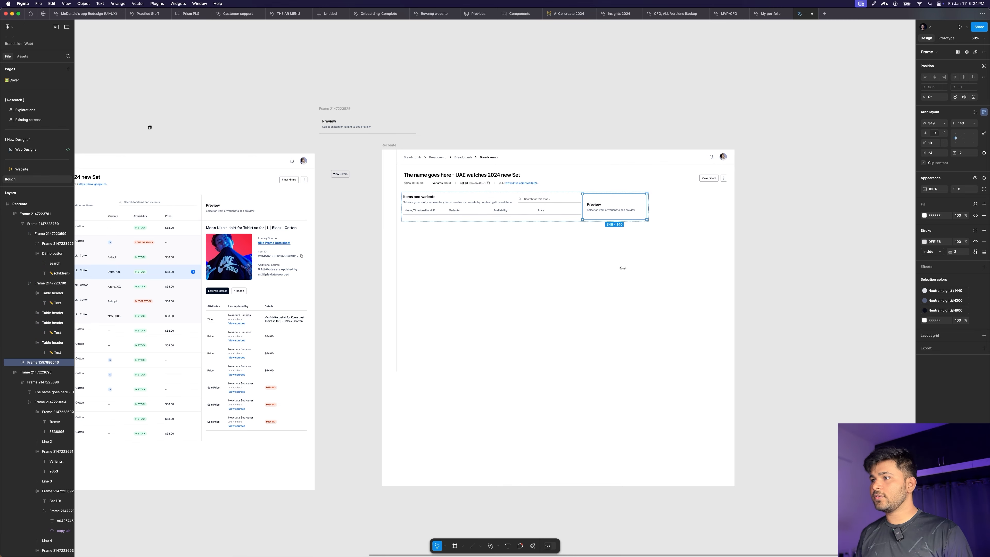
scroll(590, 251, "up", 3)
left_click(613, 191)
Step: Apply the Gray 500 palette colour to the bottom stroke of the Preview container beside the table header
scroll(614, 190, "up", 4)
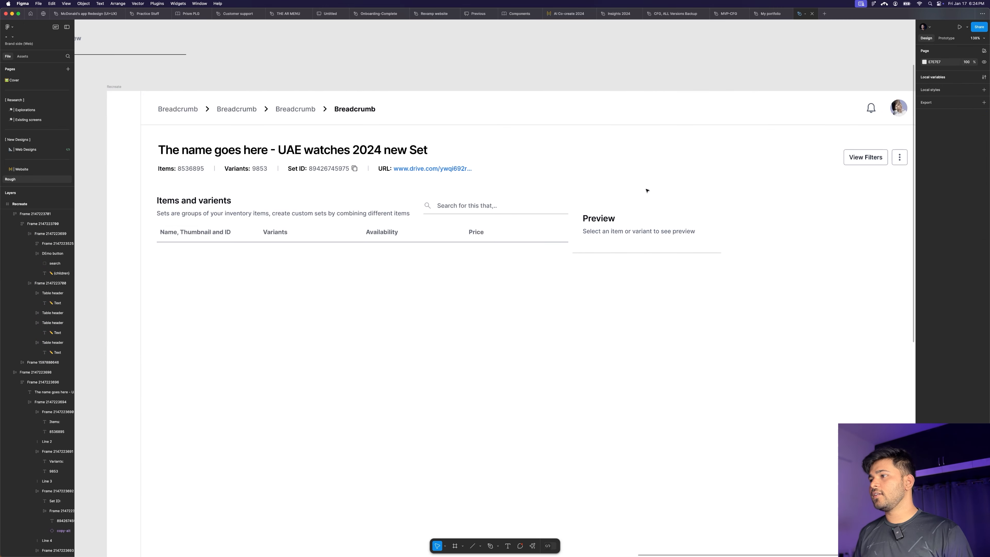
scroll(557, 212, "up", 3)
left_click(418, 244)
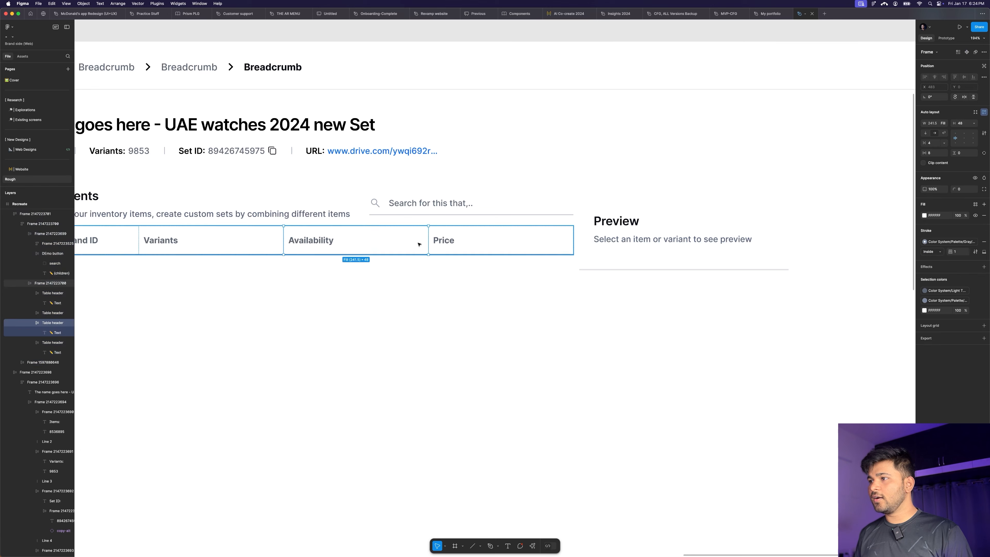
double_click(419, 243)
left_click(468, 244)
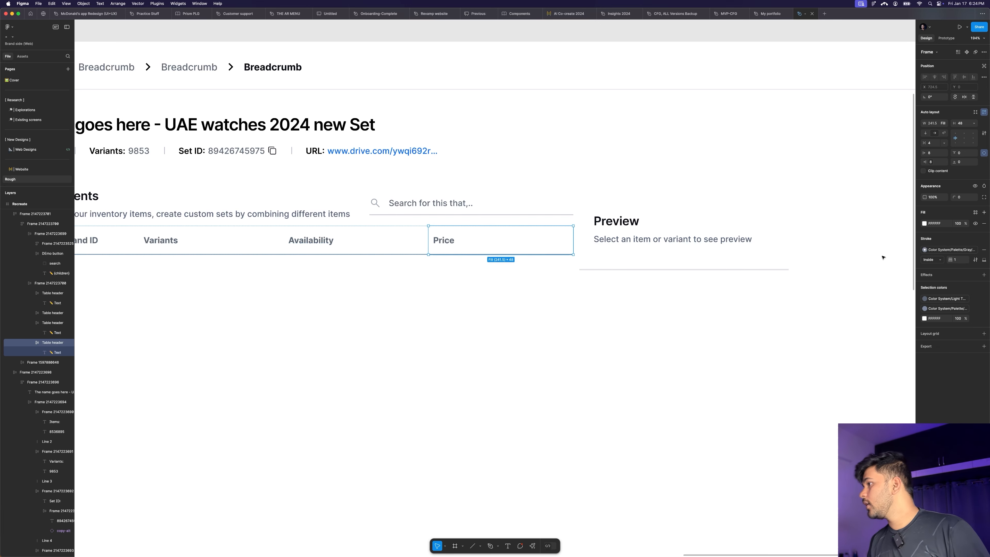
left_click(934, 251)
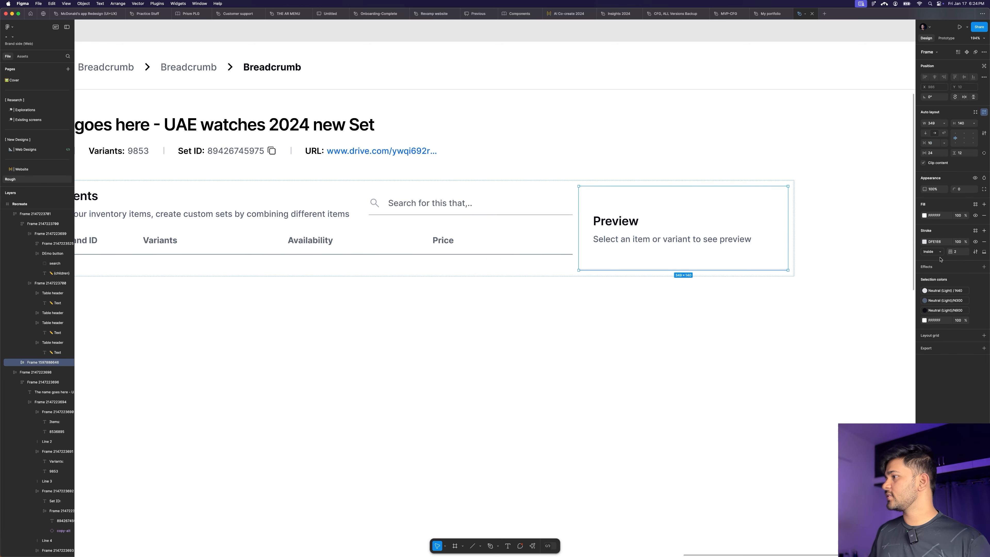
left_click(975, 230)
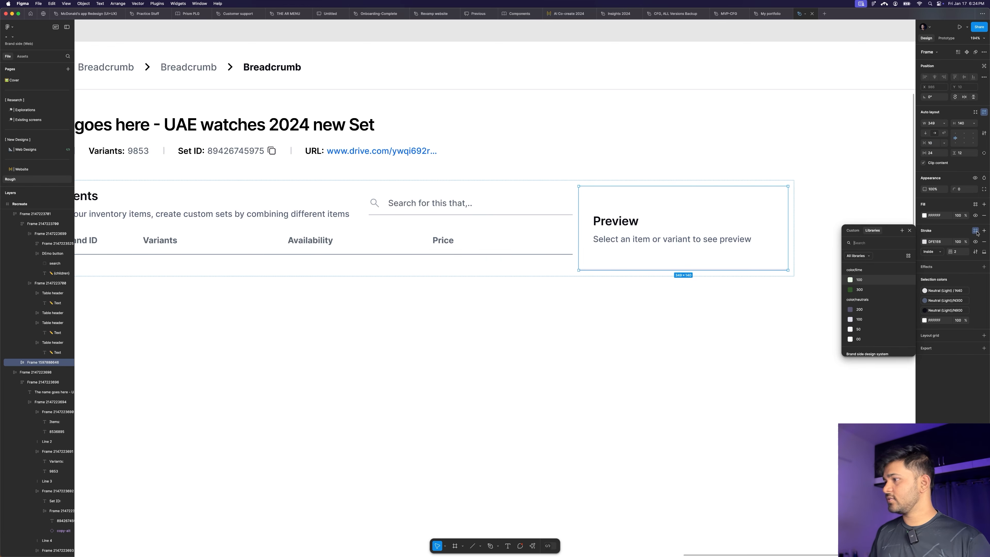
type("g5")
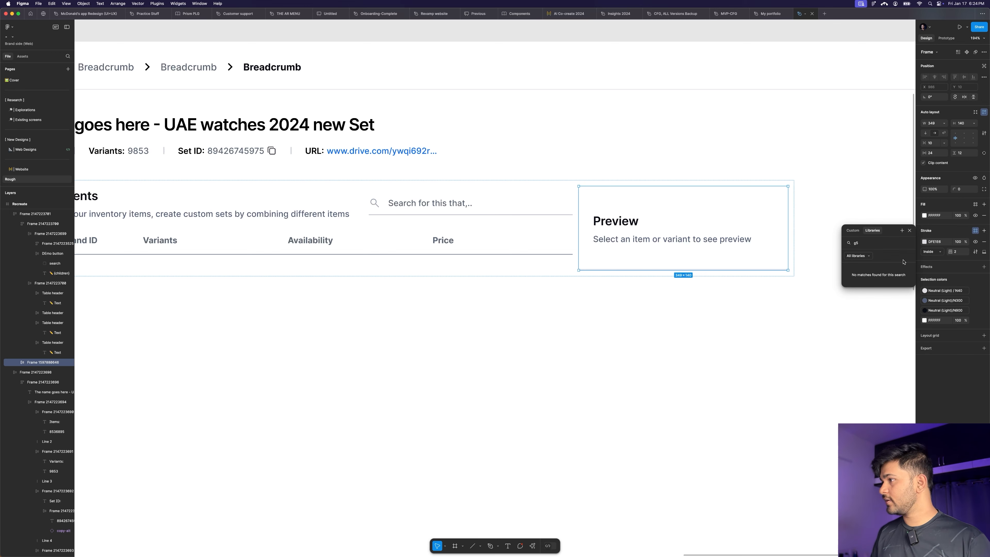
key("BackSpace")
type("r")
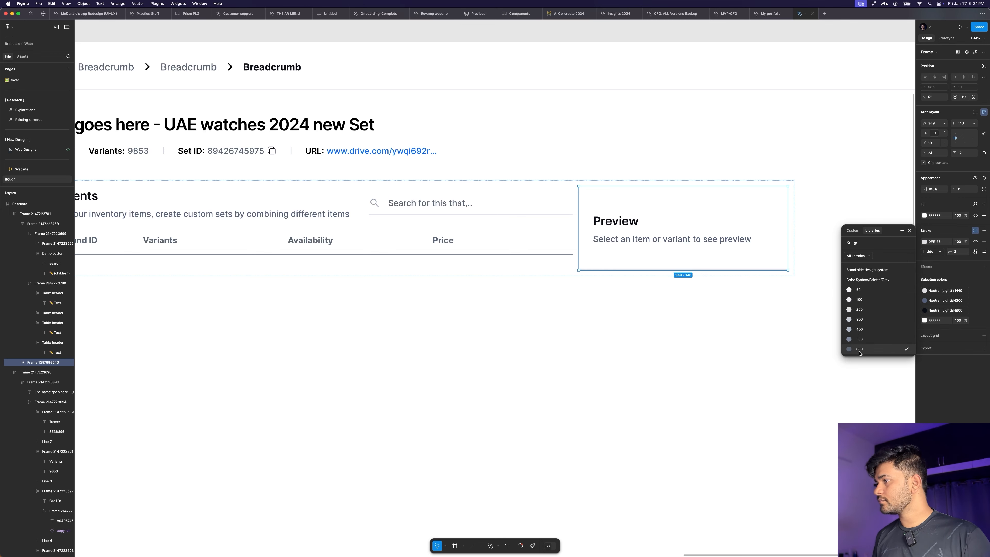
left_click(864, 343)
left_click(829, 208)
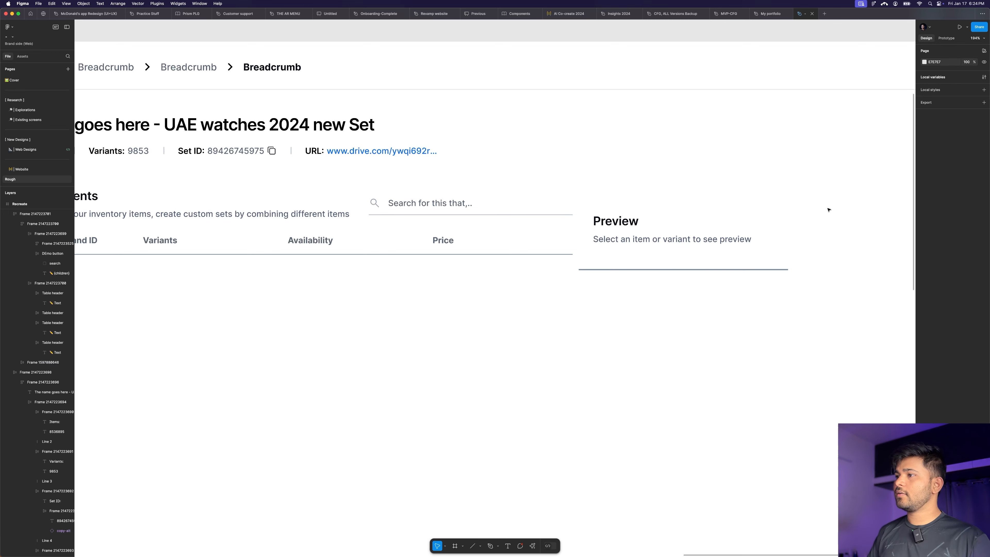
Step: Make the Items and varients header frame fill its container's height and set its vertical gap to Auto
scroll(775, 206, "down", 2)
scroll(775, 206, "down", 3)
left_click(512, 214)
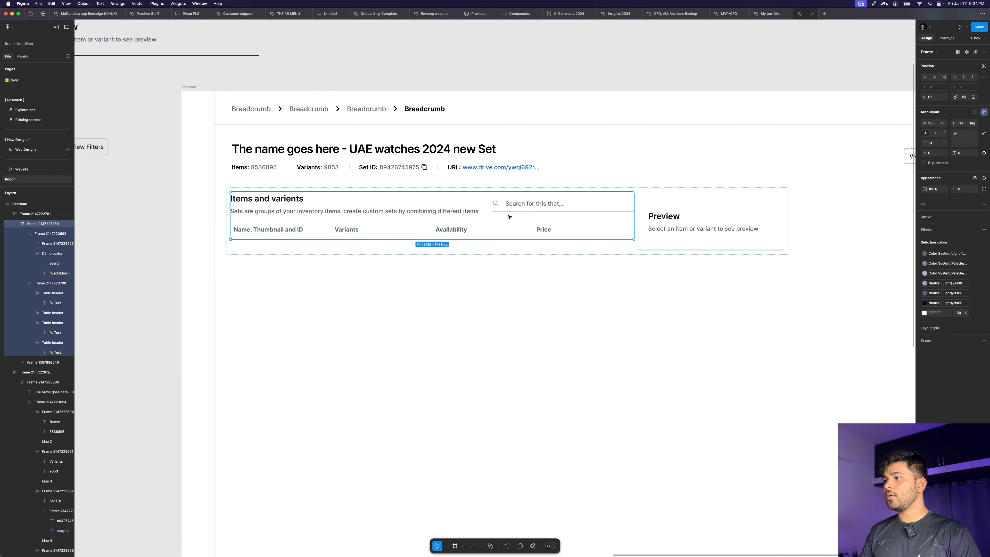
left_click(971, 126)
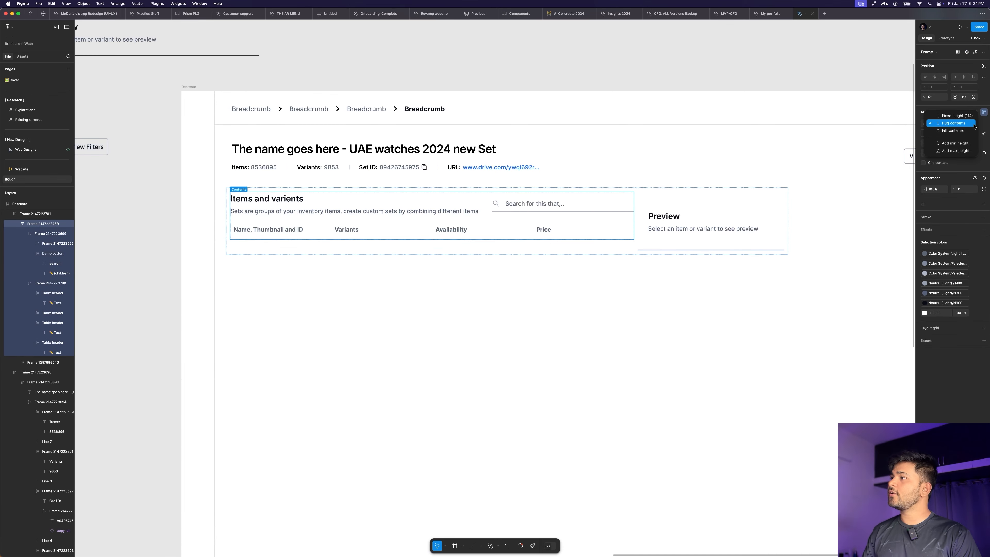
left_click(962, 132)
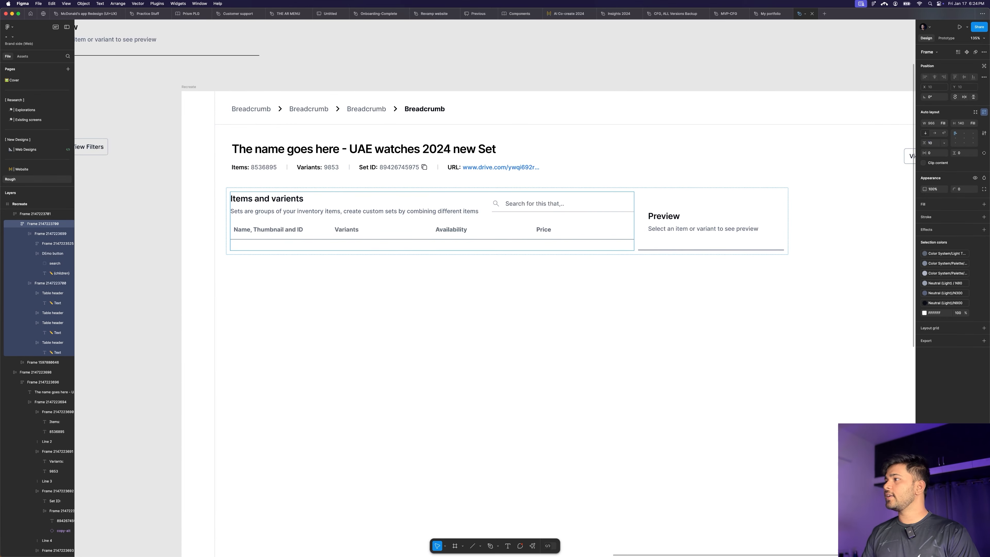
left_click(944, 143)
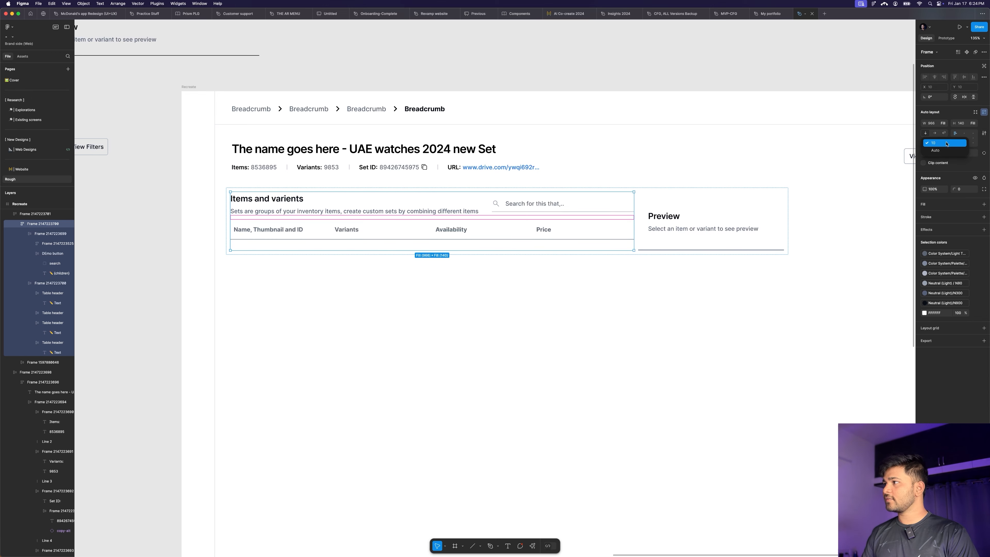
left_click(940, 154)
key("Escape")
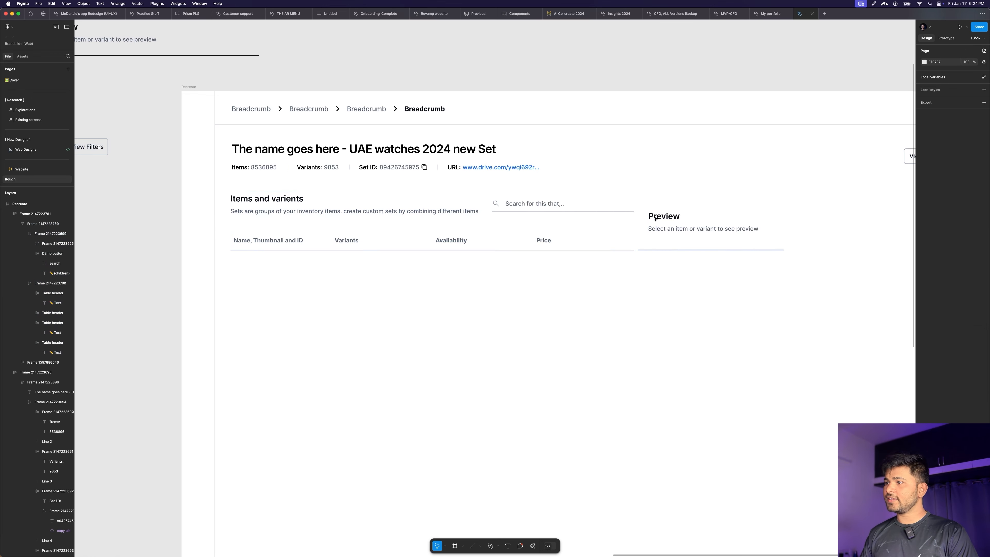
Step: Set the stroke weight of all four table header cells, from Name, Thumbnail and ID through Price, to 2
scroll(654, 197, "up", 5)
scroll(645, 240, "down", 1)
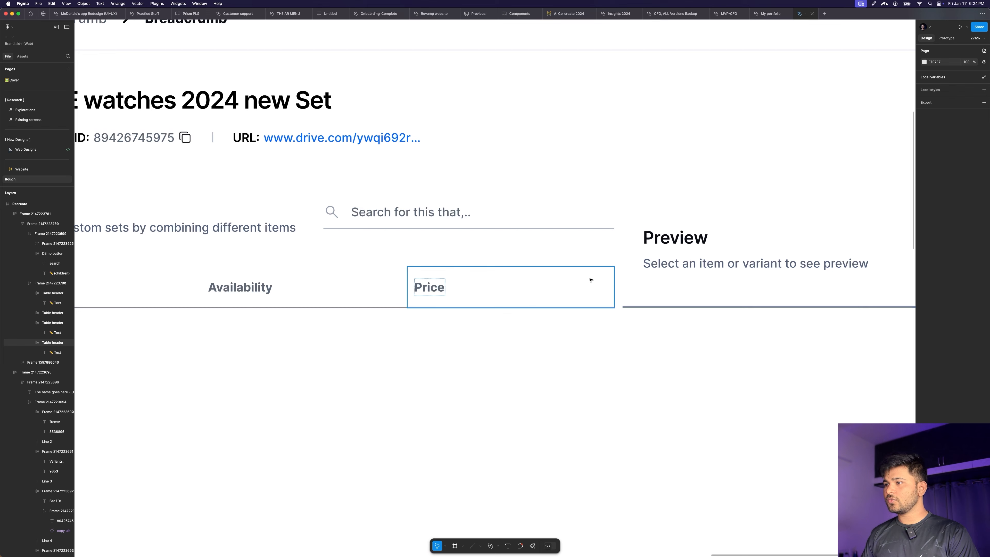
left_click(642, 307)
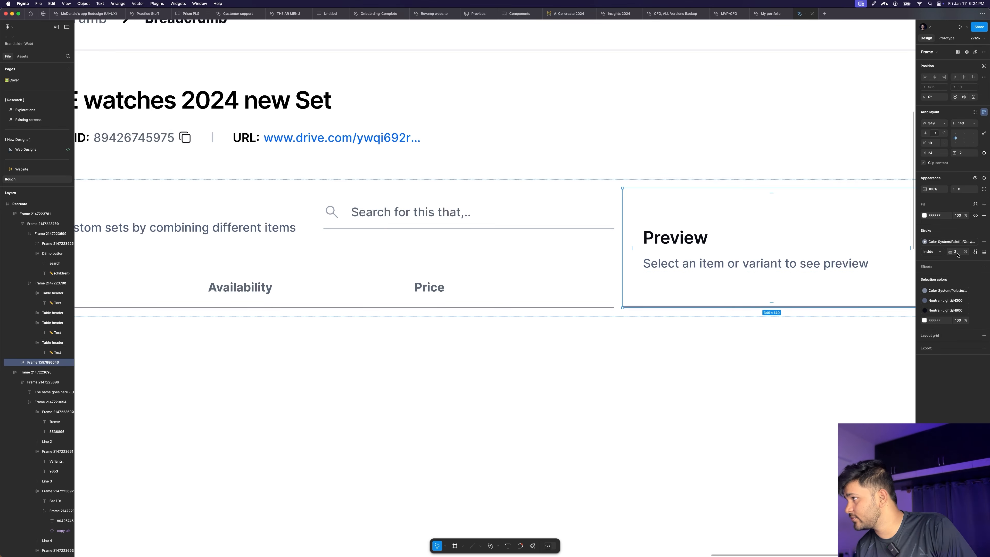
scroll(681, 252, "down", 3)
left_click(525, 279)
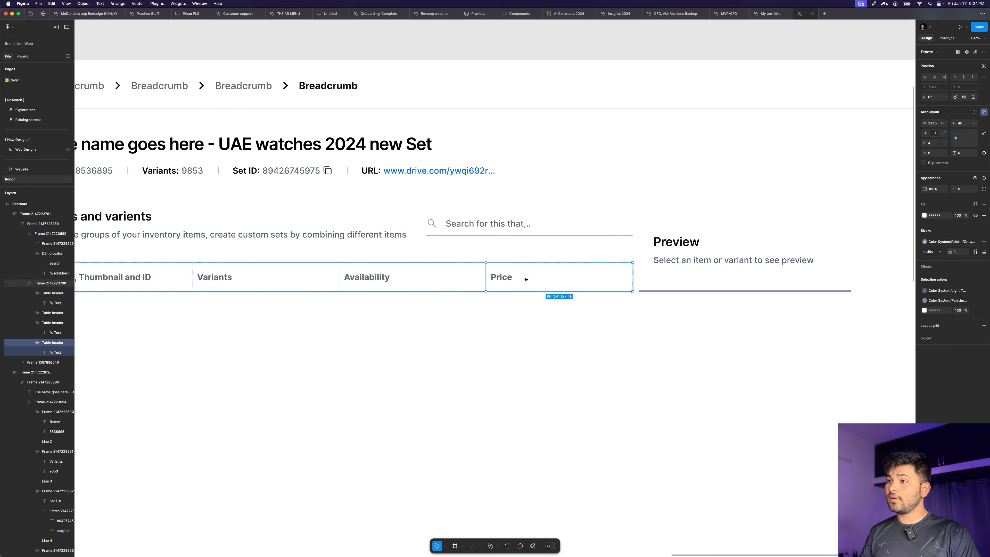
left_click(406, 276, "shift")
left_click(267, 276, "shift")
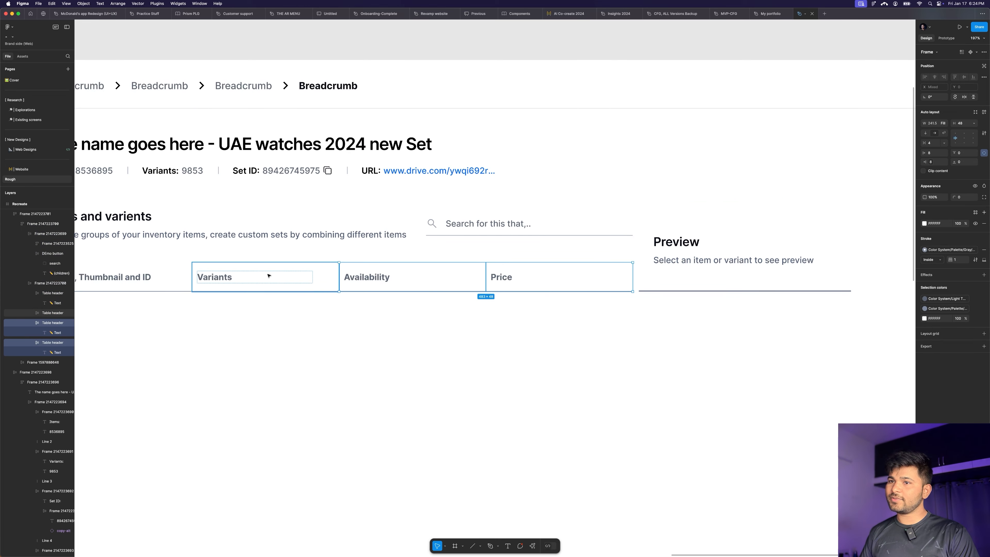
left_click(134, 275, "shift")
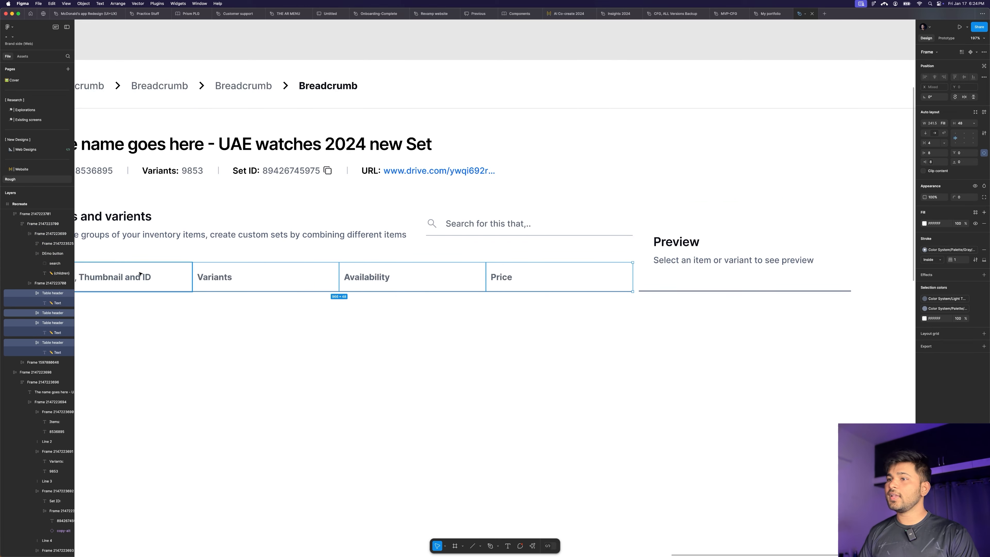
left_click(960, 260)
key("Return")
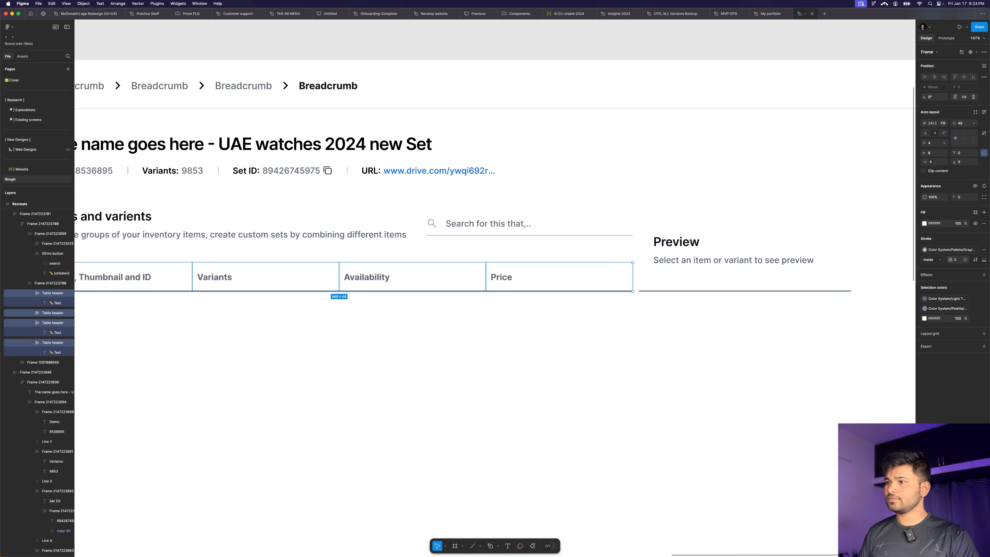
left_click(683, 349)
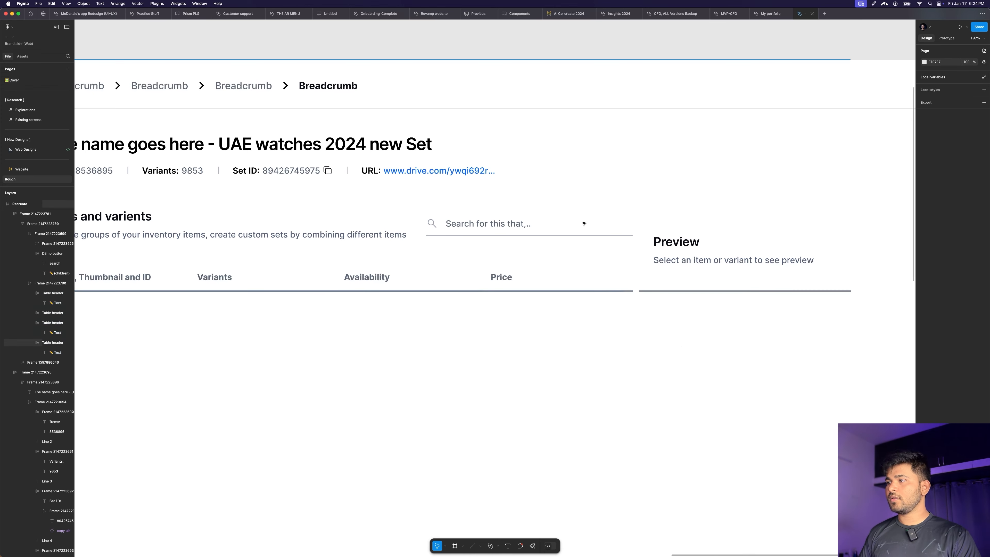
Step: Set the outer Items and varients auto layout's gap, vertical padding and horizontal padding to 0
scroll(628, 220, "down", 5)
scroll(629, 221, "up", 2)
left_click(629, 220)
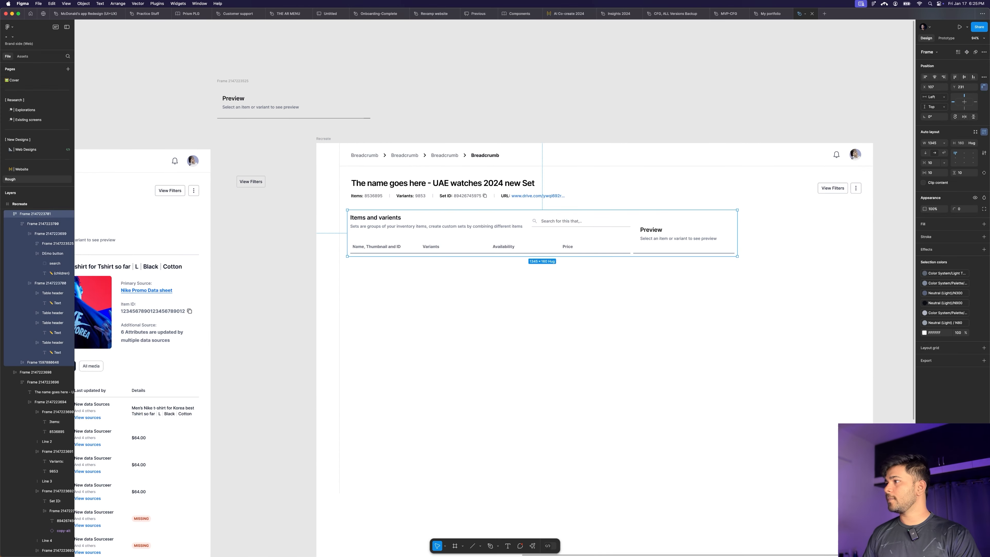
left_click(936, 164)
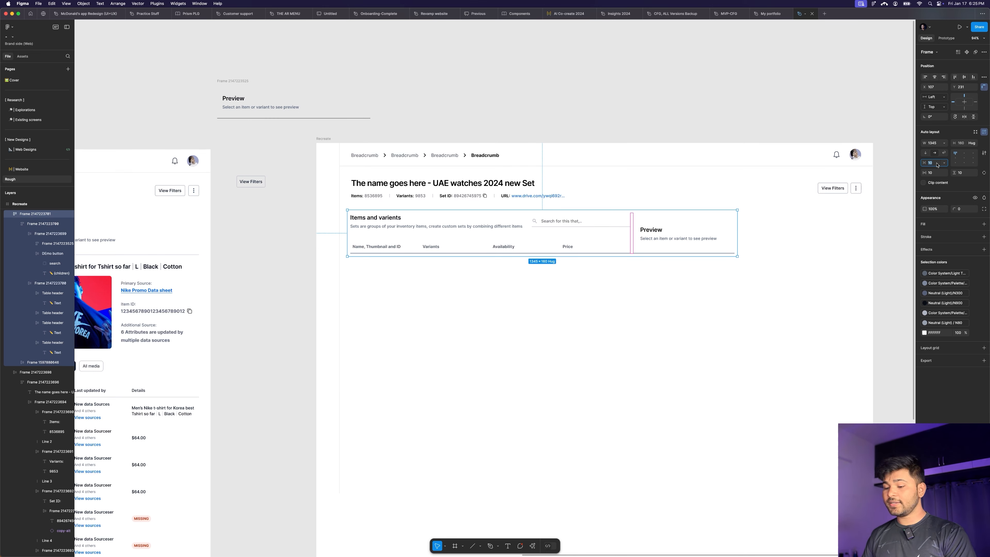
key("Return")
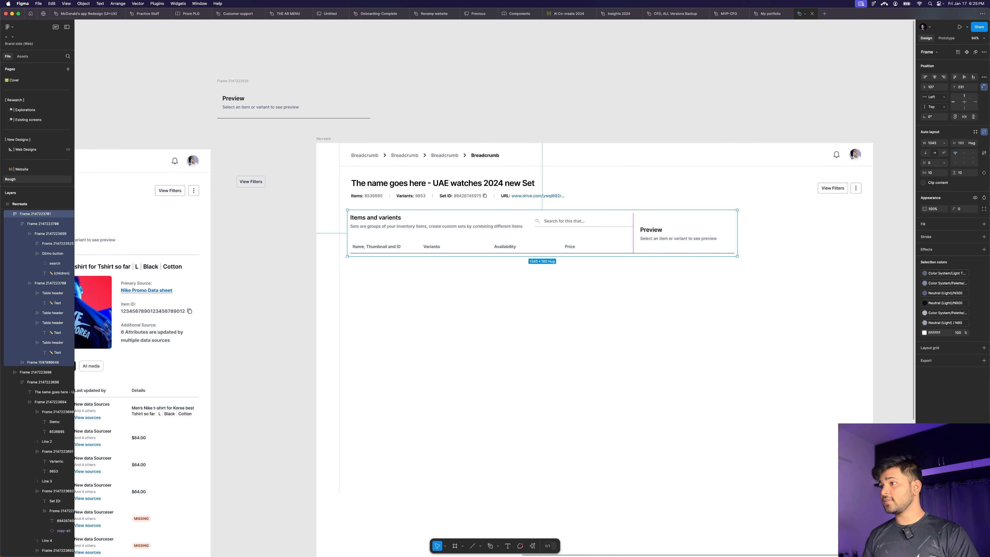
left_click(964, 172)
type("0")
left_click(930, 173)
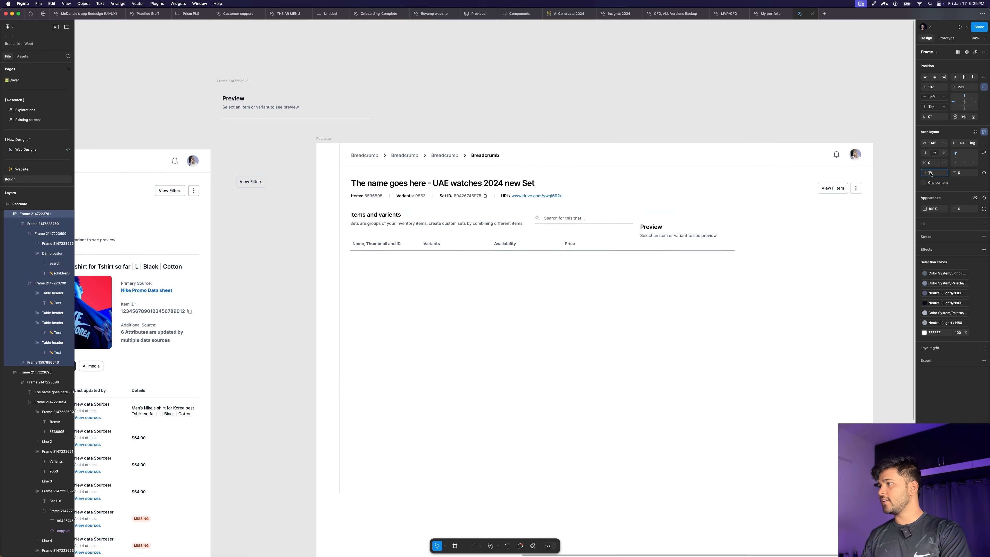
type("0")
key("Return")
left_click(515, 292)
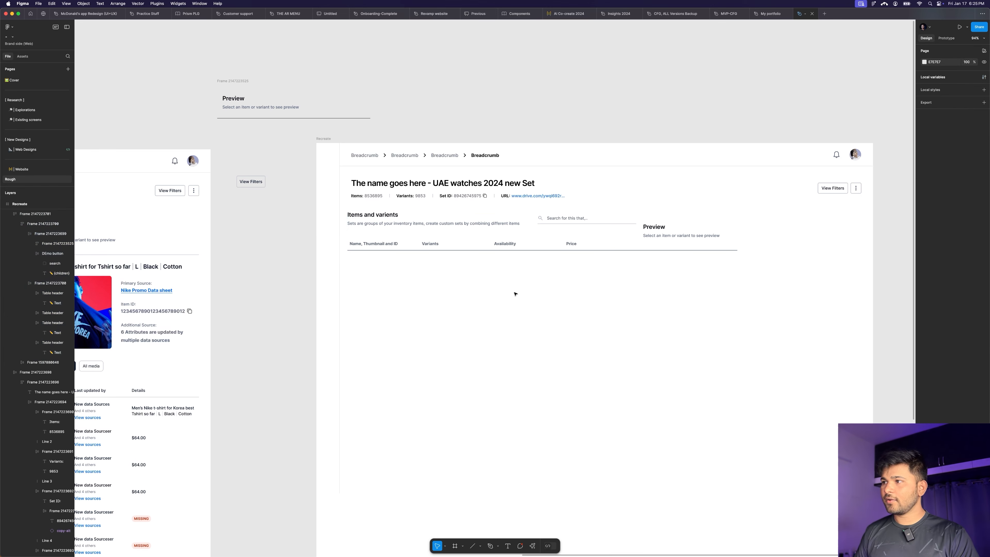
Step: Change the strokes of the four table header cells and the Preview container to the palette's Gray 300
scroll(515, 291, "down", 3)
scroll(565, 272, "left", 3)
scroll(565, 272, "left", 1)
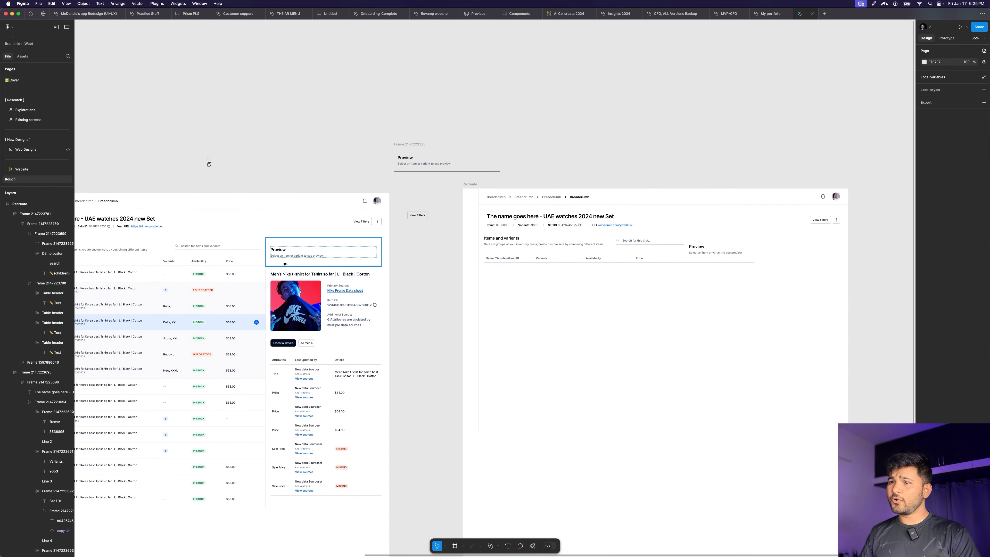
scroll(721, 267, "up", 5)
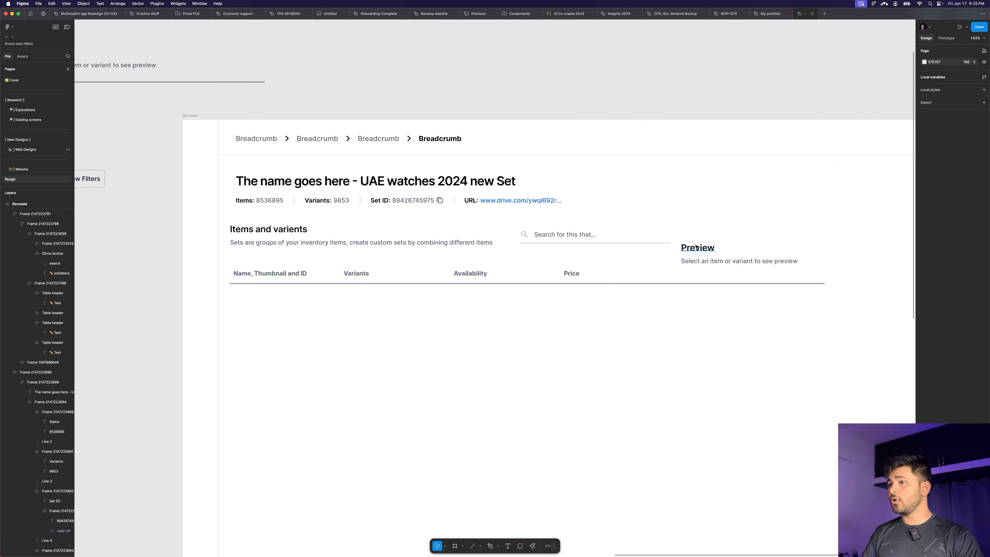
left_click_drag(281, 283, 625, 270)
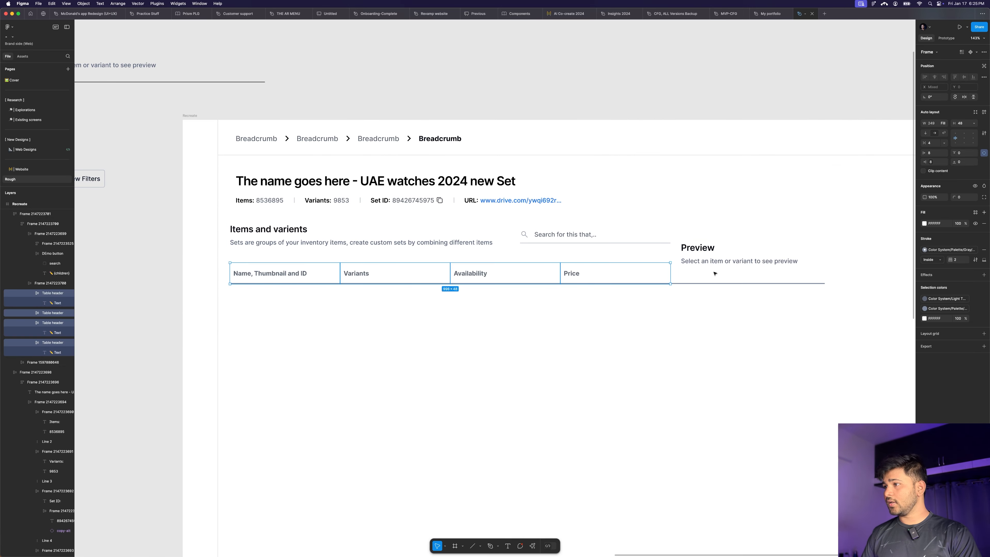
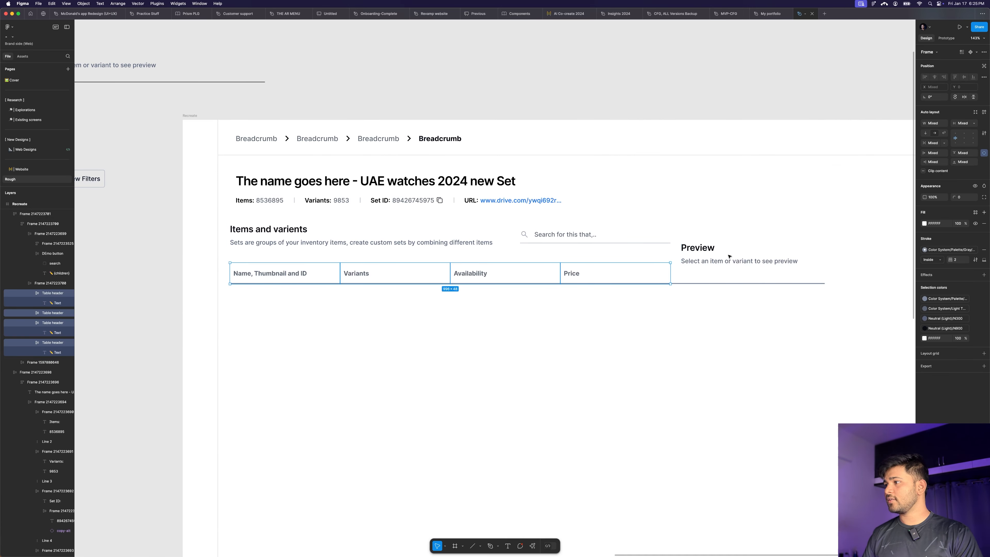
left_click(949, 250)
left_click(883, 320)
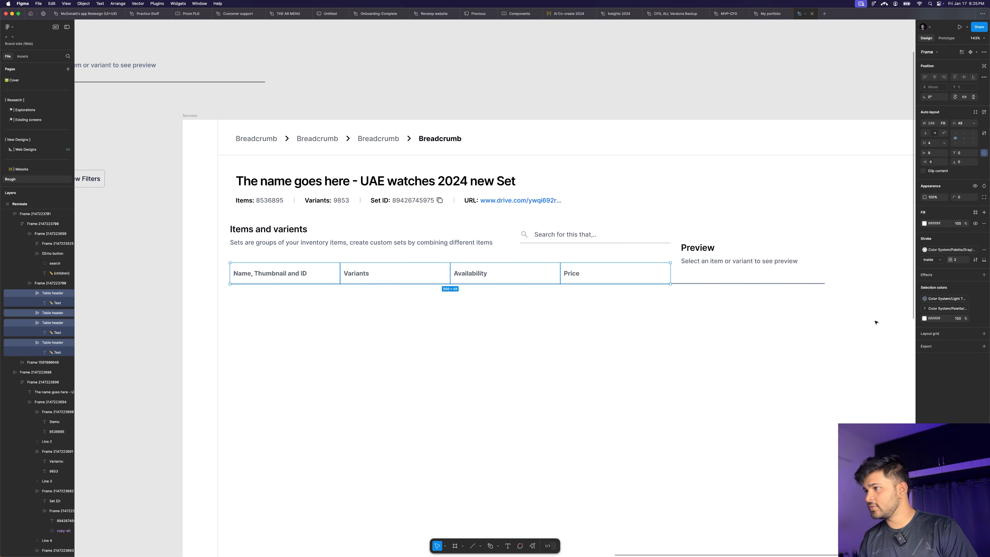
left_click(705, 353)
left_click(713, 267)
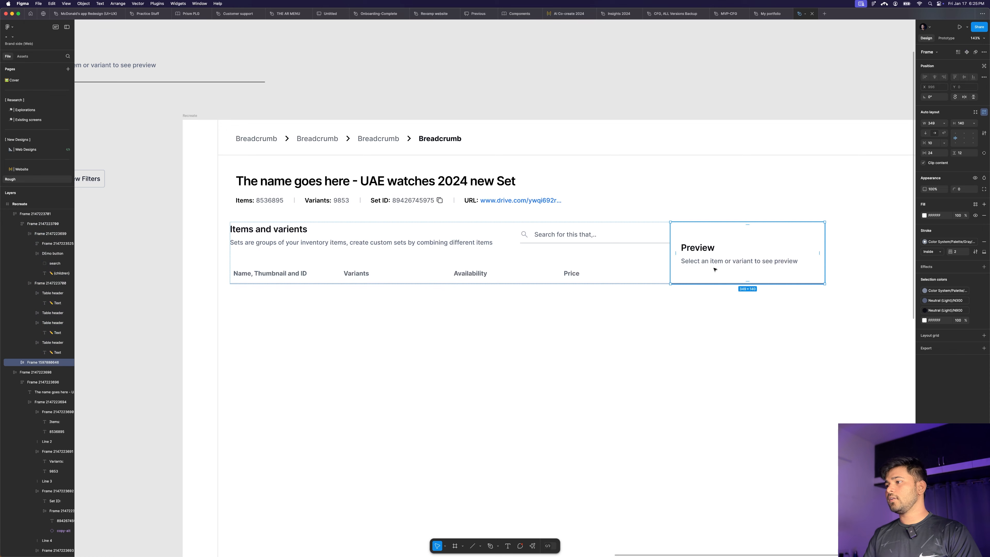
left_click(948, 243)
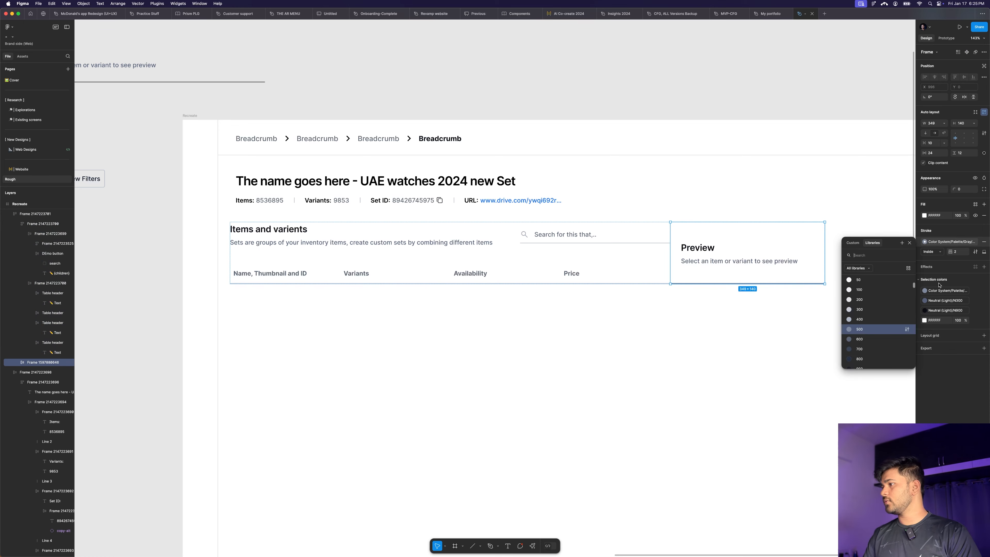
left_click(869, 309)
left_click(603, 318)
Step: Widen the outer Items and varients header frame to 1772 so it spans the screen's content area
scroll(601, 317, "down", 10)
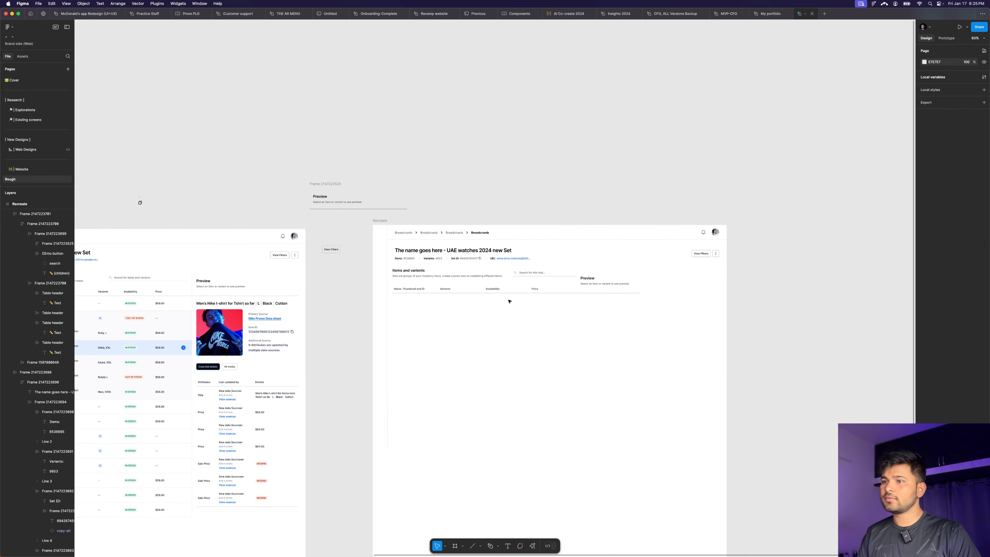
scroll(435, 304, "up", 5)
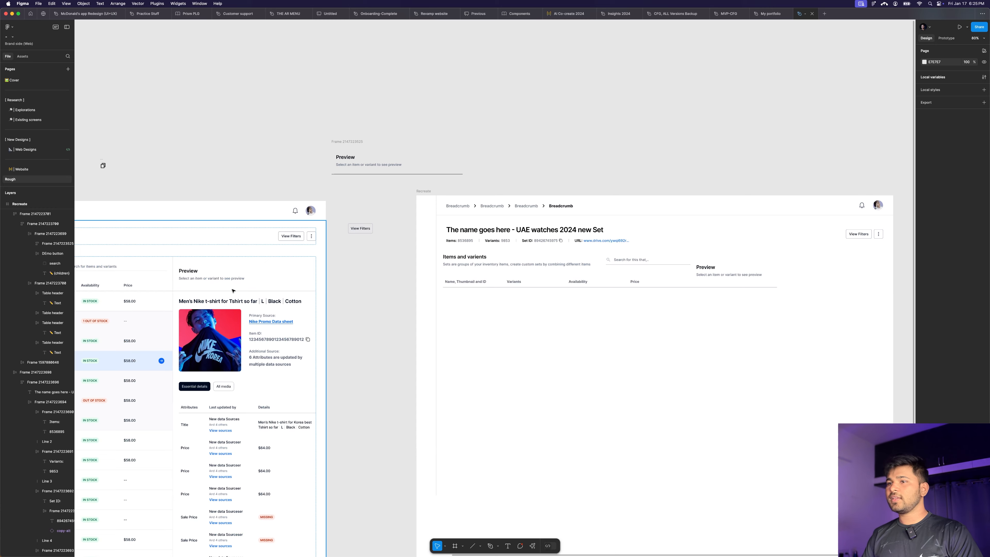
scroll(722, 294, "right", 2)
left_click(693, 273)
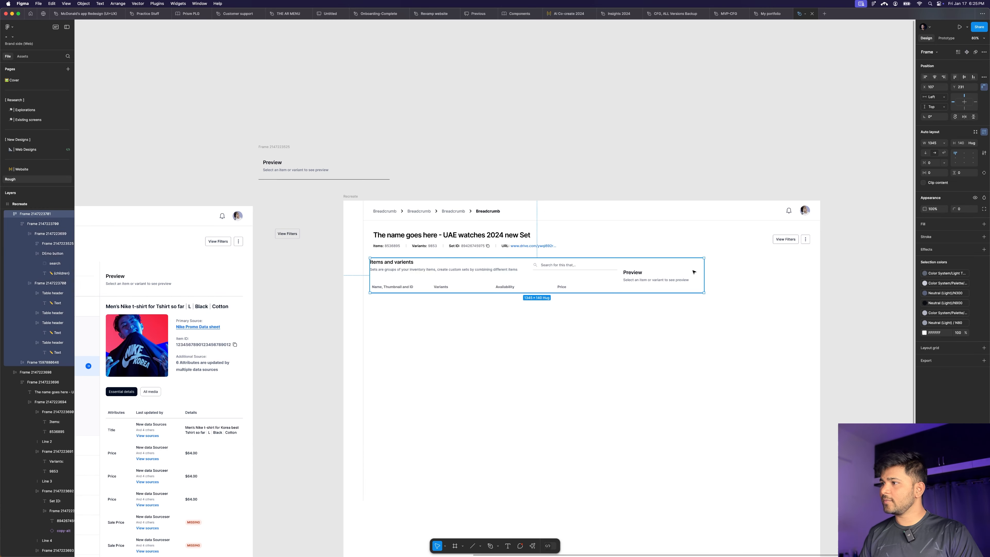
left_click_drag(708, 264, 810, 264)
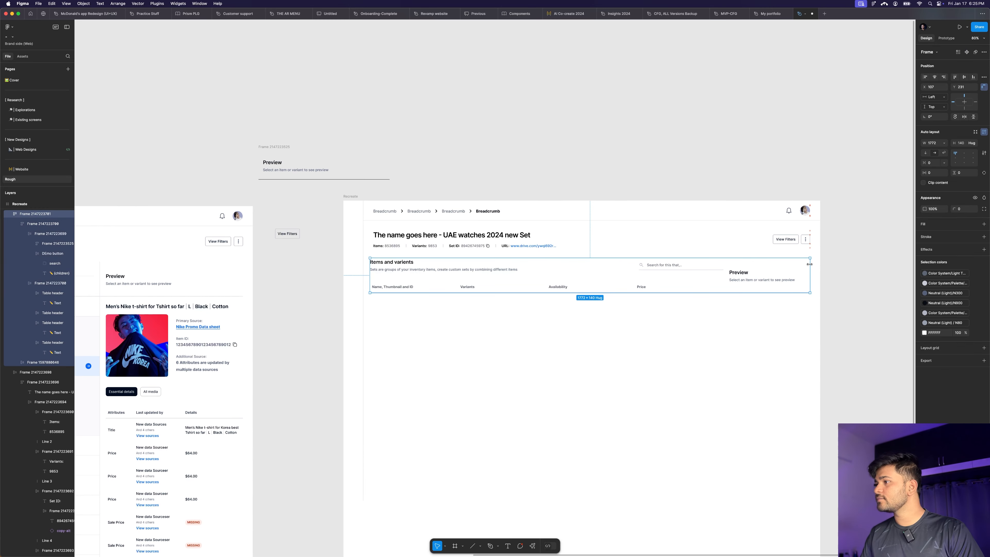
left_click(864, 275)
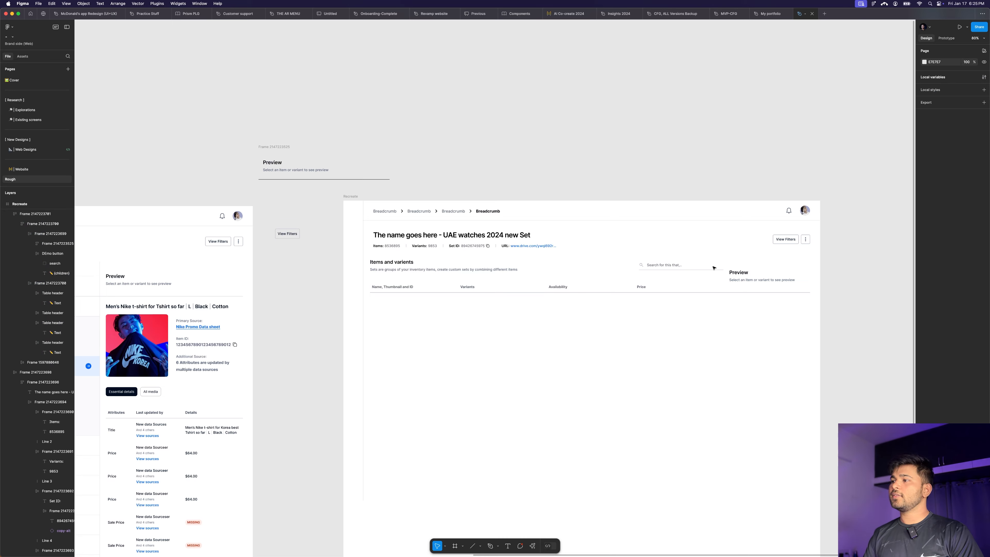
Step: Add a stroke on only the right side of the inner Items and varients header frame to divide it from Preview
scroll(714, 268, "down", 5)
scroll(714, 269, "up", 2)
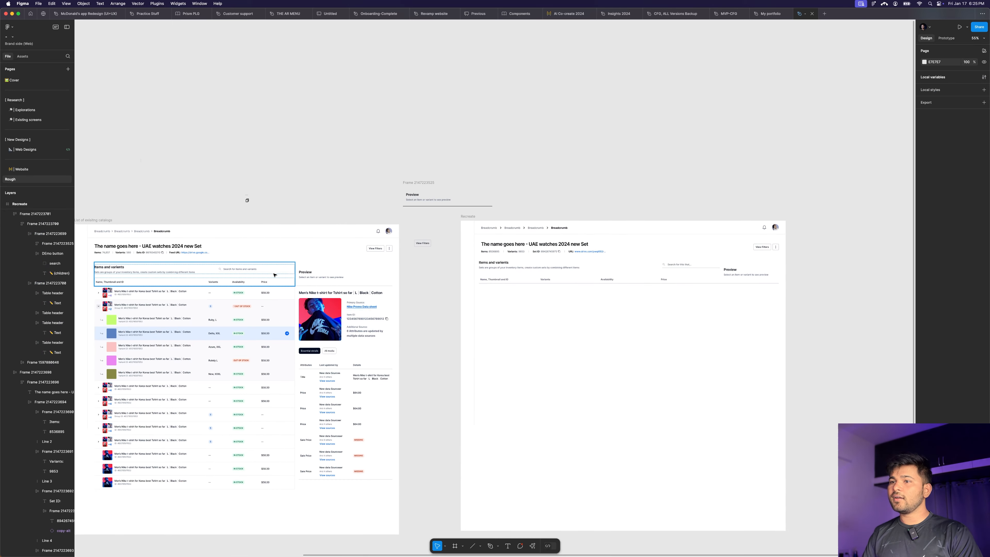
scroll(296, 273, "up", 4)
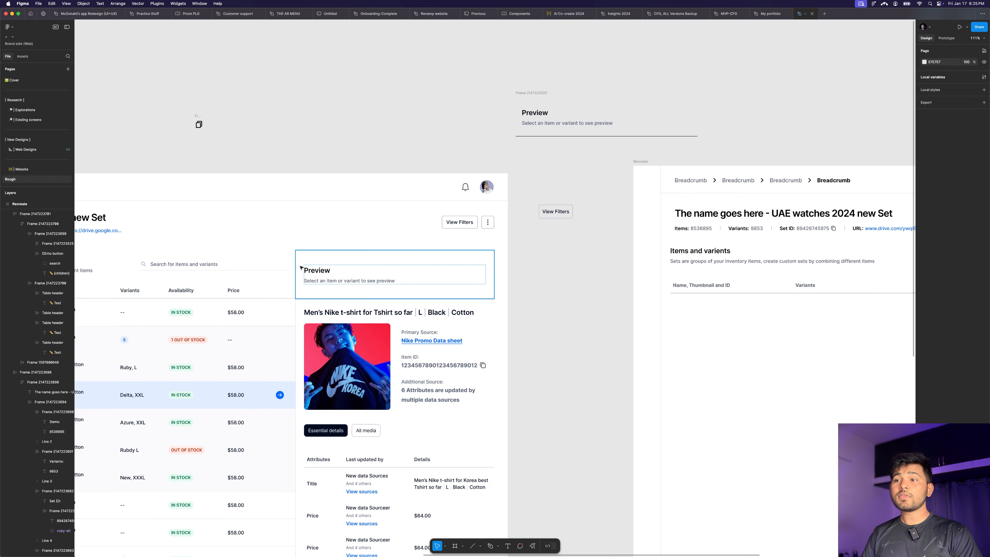
scroll(311, 267, "down", 5)
scroll(672, 283, "up", 3)
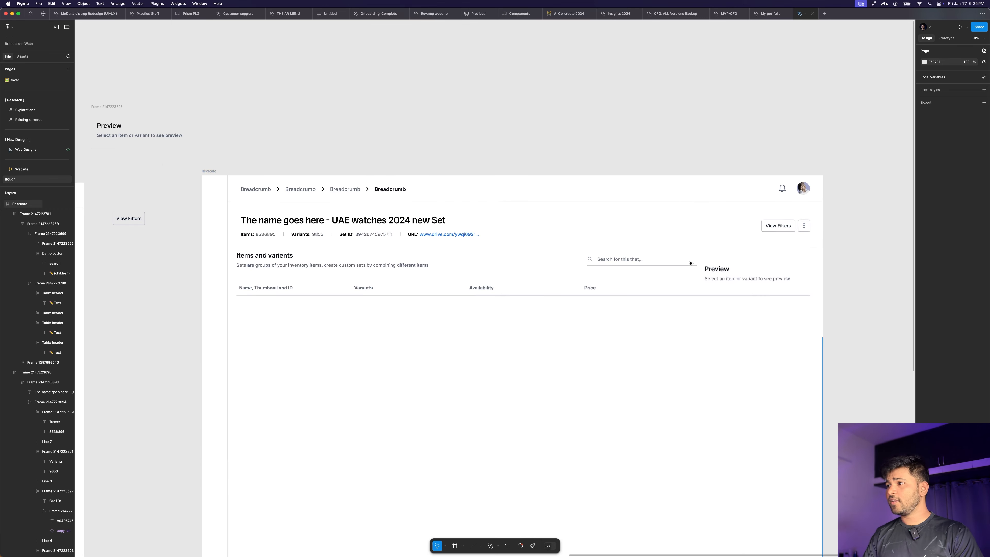
scroll(690, 263, "down", 3)
scroll(690, 264, "up", 5)
left_click(667, 261)
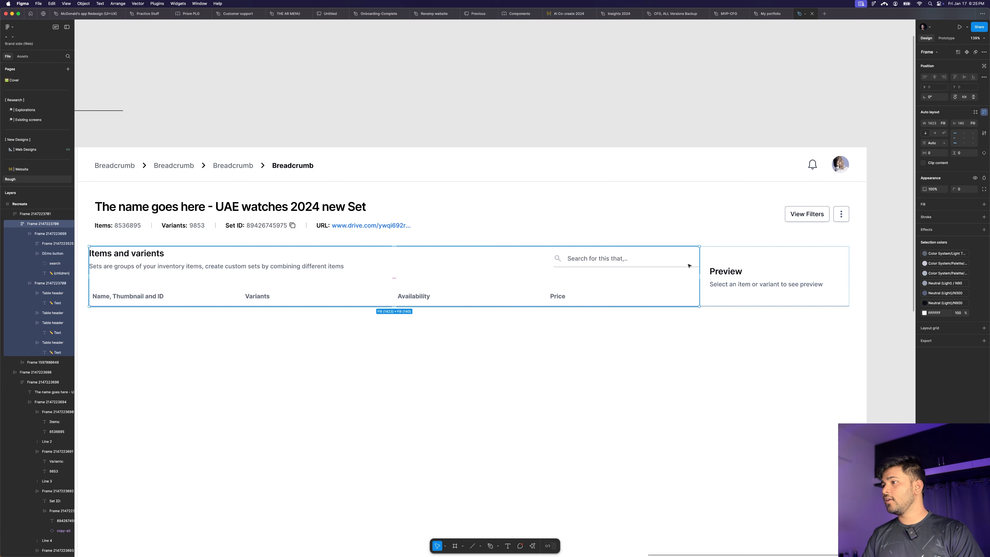
left_click(983, 217)
left_click(984, 238)
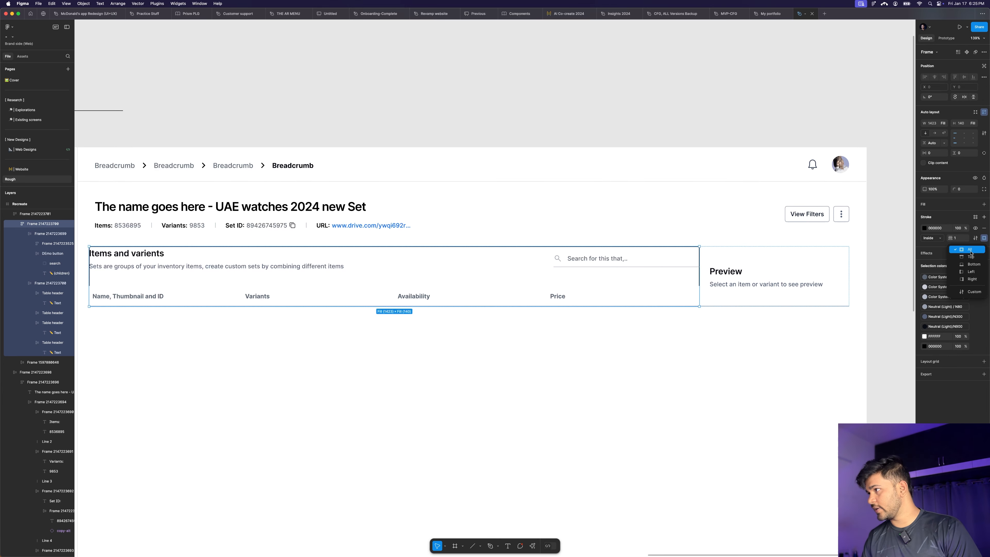
left_click(972, 279)
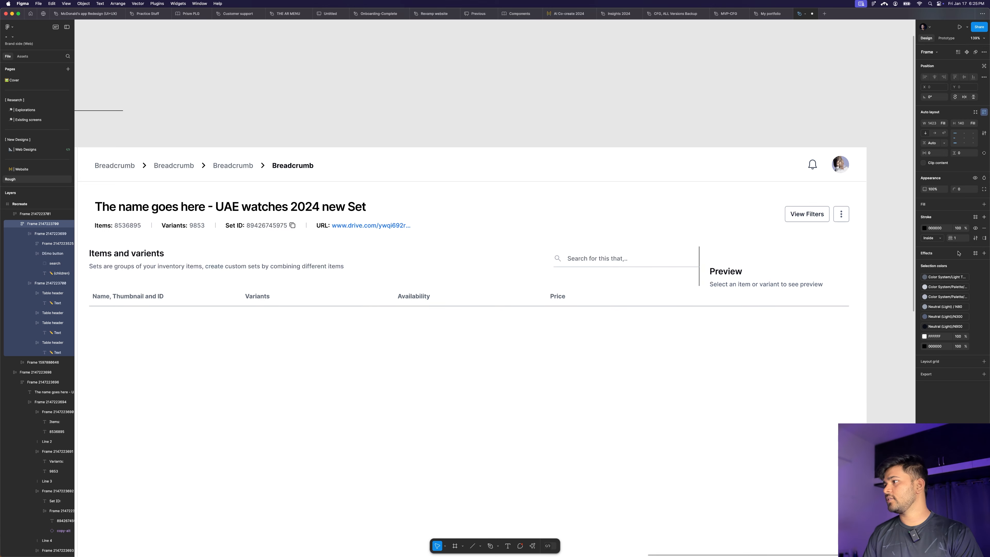
Step: Change the divider stroke of the Items and varients header frame to a shade from the Gray palette
left_click(975, 218)
type("gr")
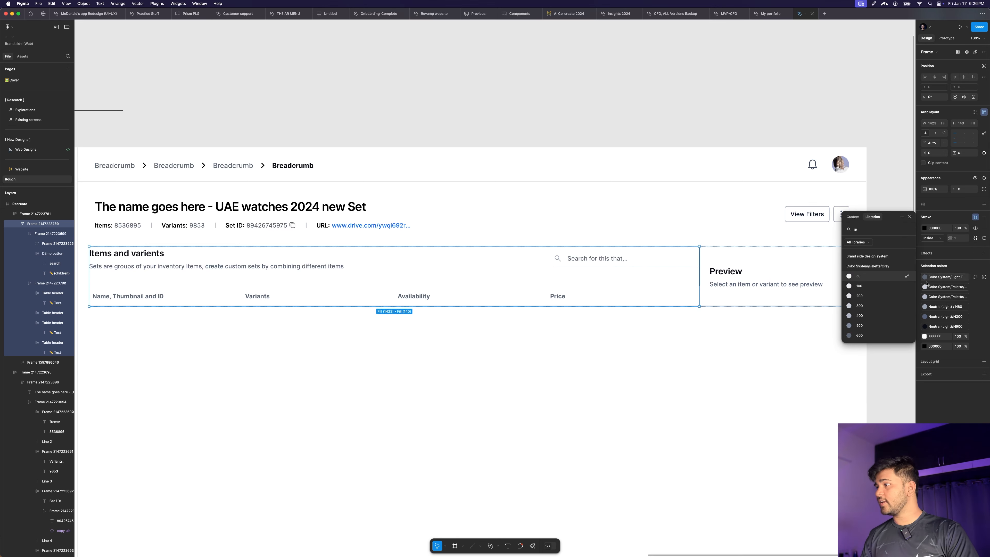
left_click(811, 330)
left_click(755, 333)
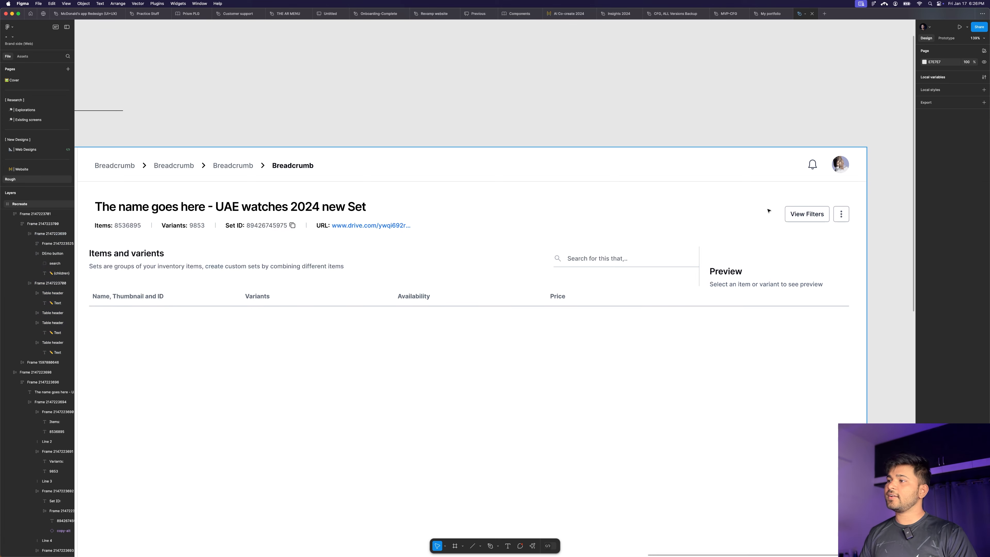
Step: Set the right padding of the inner Items and varients header frame to 24
scroll(767, 211, "down", 5)
scroll(764, 216, "up", 5)
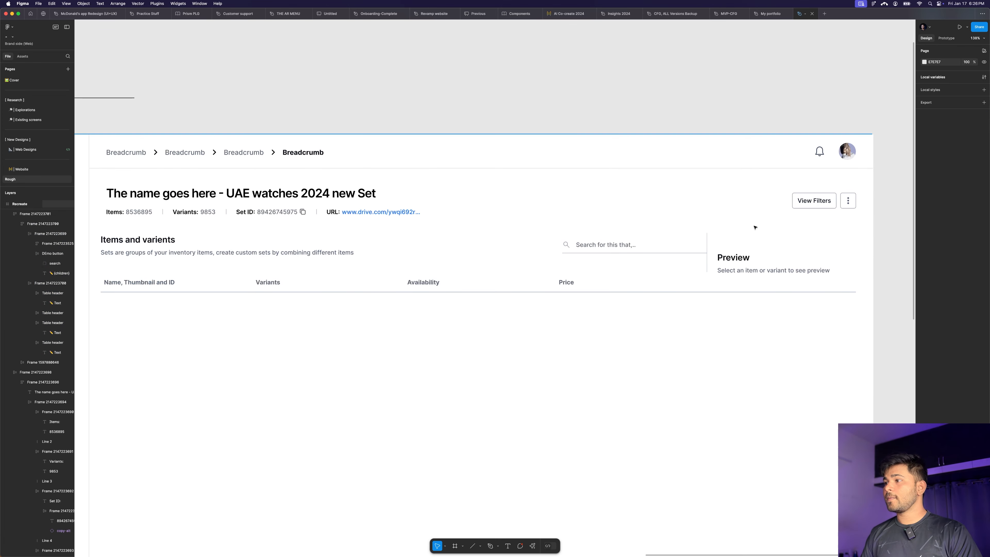
double_click(682, 254)
scroll(683, 254, "down", 6)
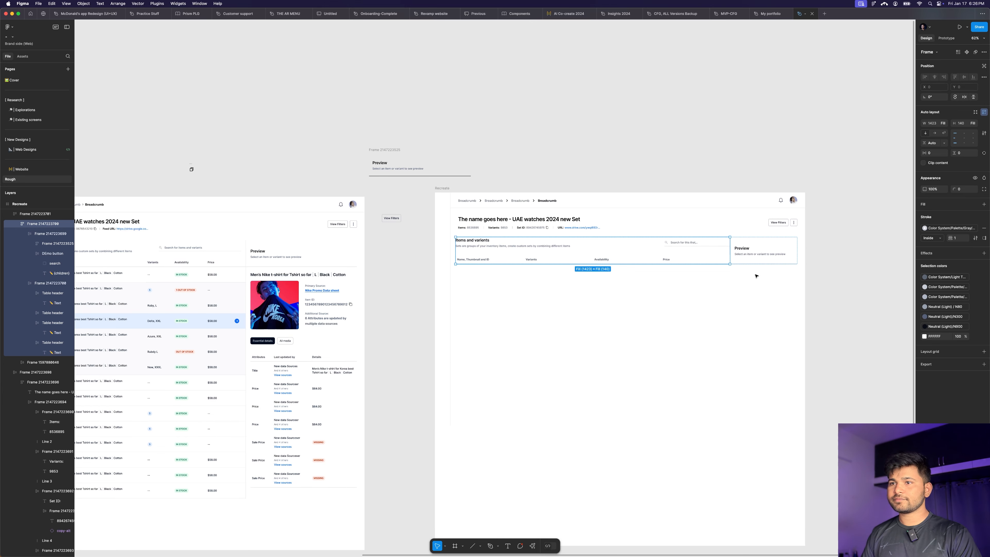
scroll(758, 274, "up", 5)
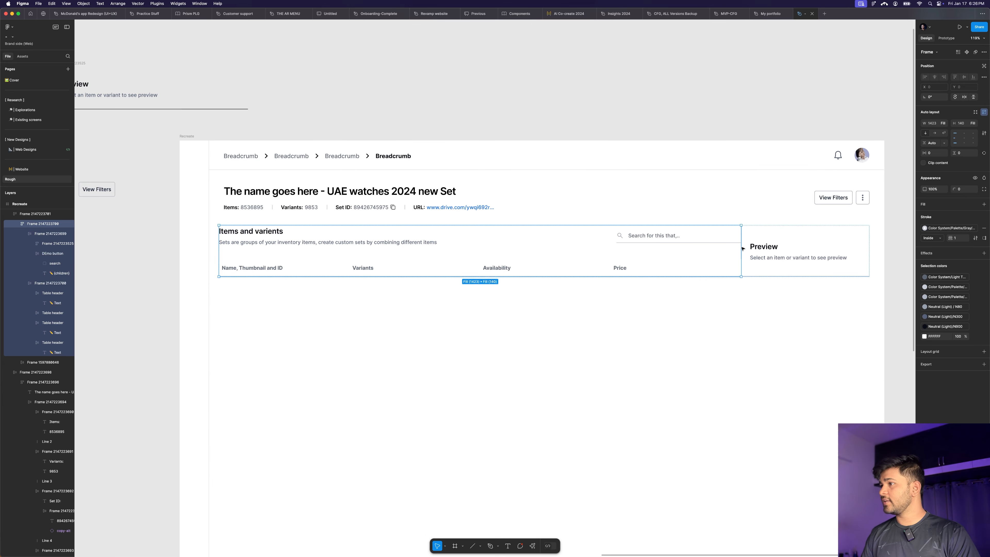
left_click(984, 152)
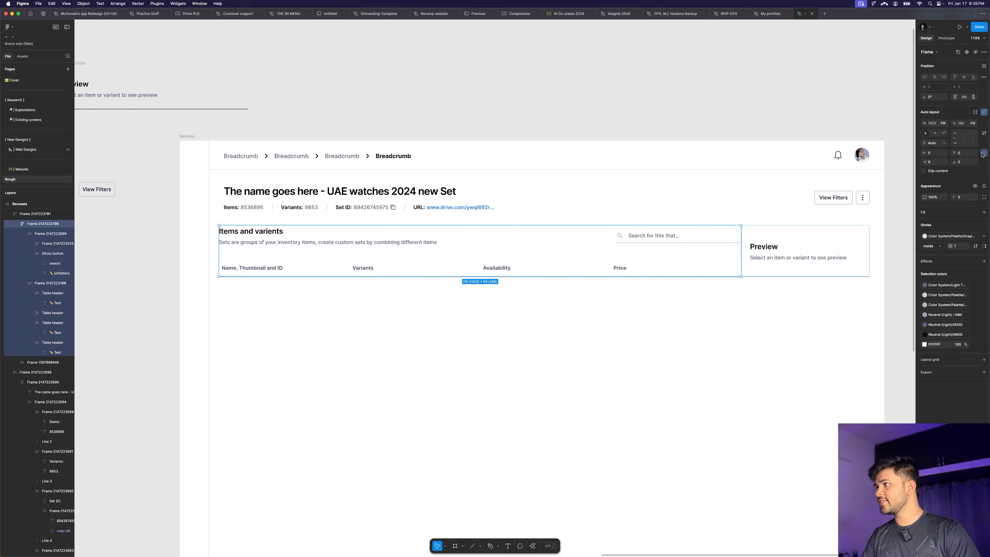
left_click(933, 162)
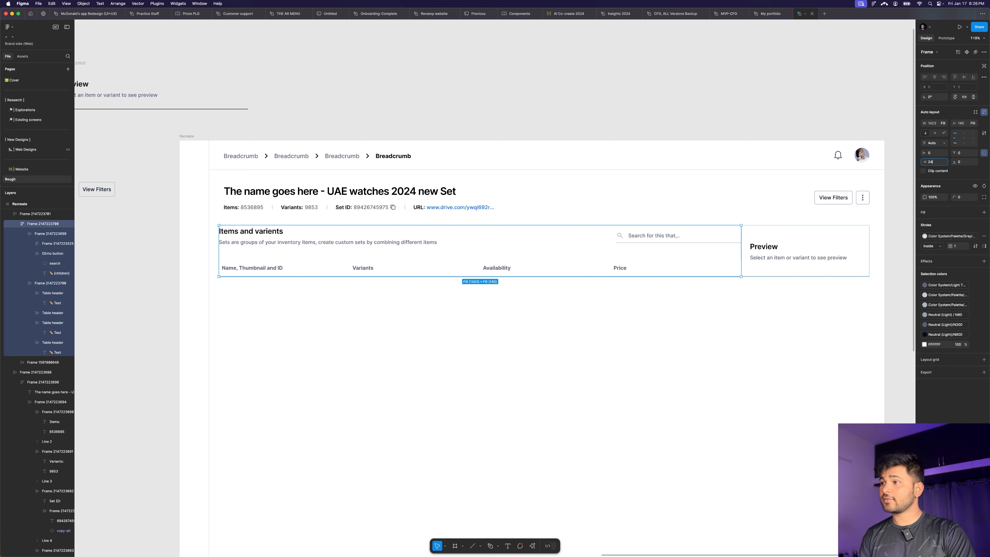
type("24")
key("Return")
left_click(729, 358)
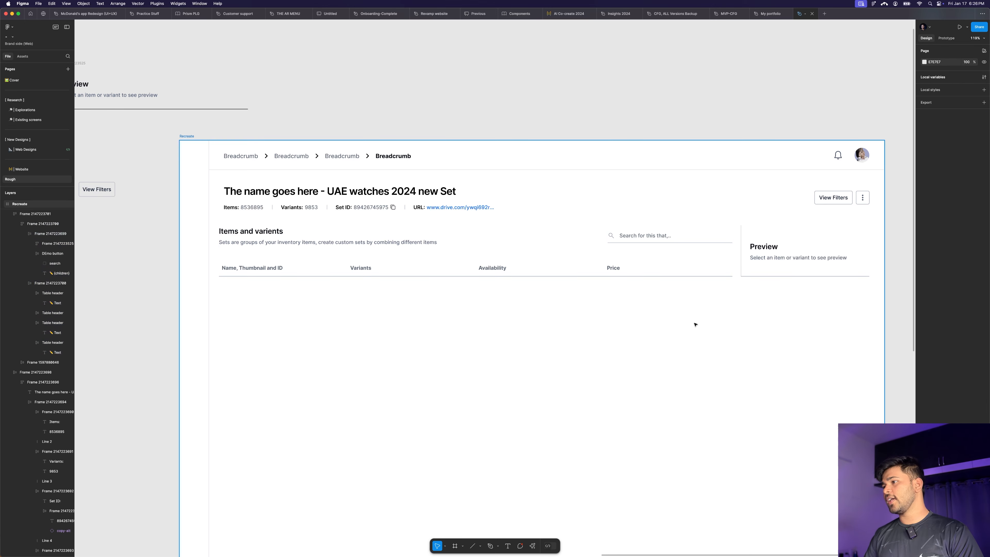
Step: Compare the header with the existing catalog screen and examine the gap in the underline beside the Preview divider
scroll(813, 282, "right", 5)
scroll(745, 217, "down", 5)
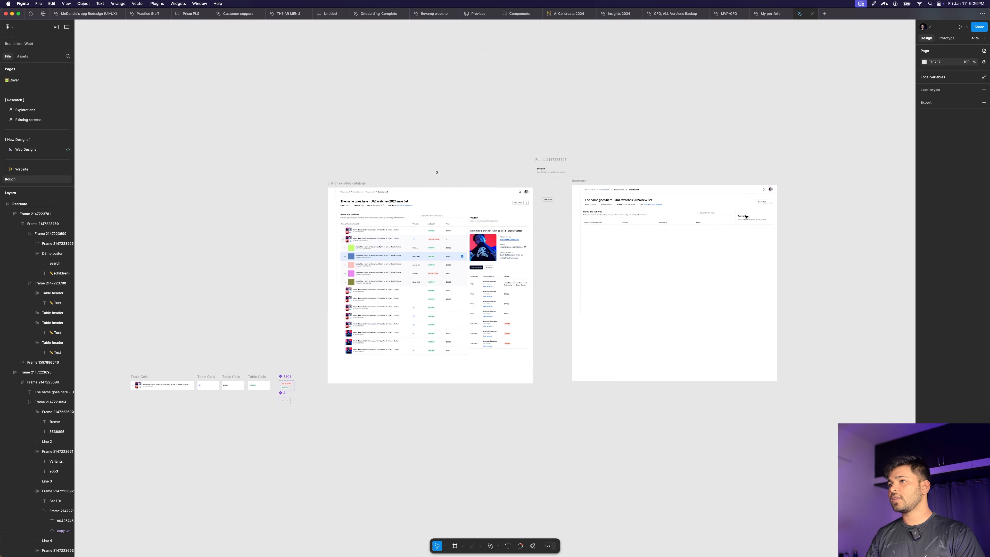
scroll(746, 217, "up", 3)
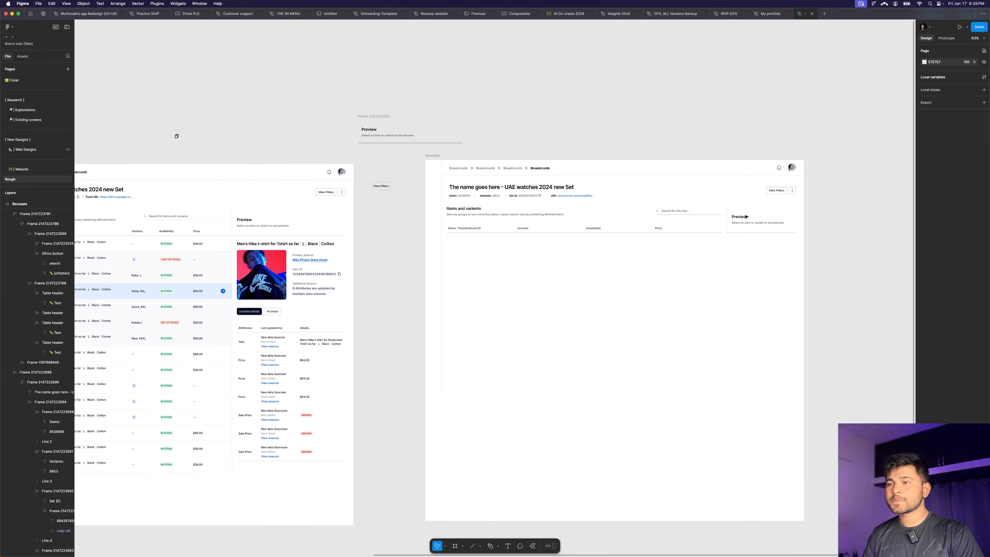
scroll(745, 216, "up", 4)
left_click(700, 224)
left_click(700, 223)
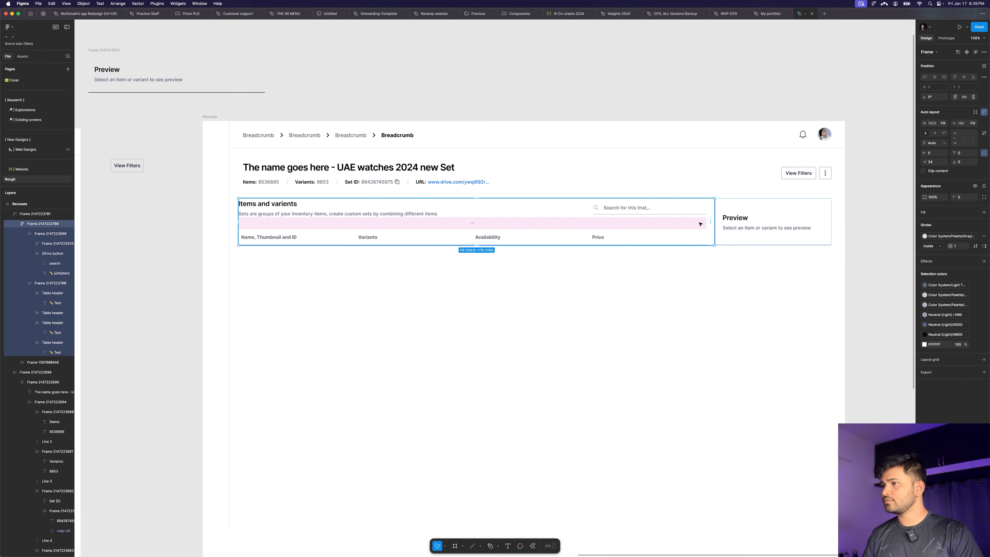
scroll(752, 264, "up", 5)
scroll(688, 256, "up", 2)
scroll(688, 256, "right", 3)
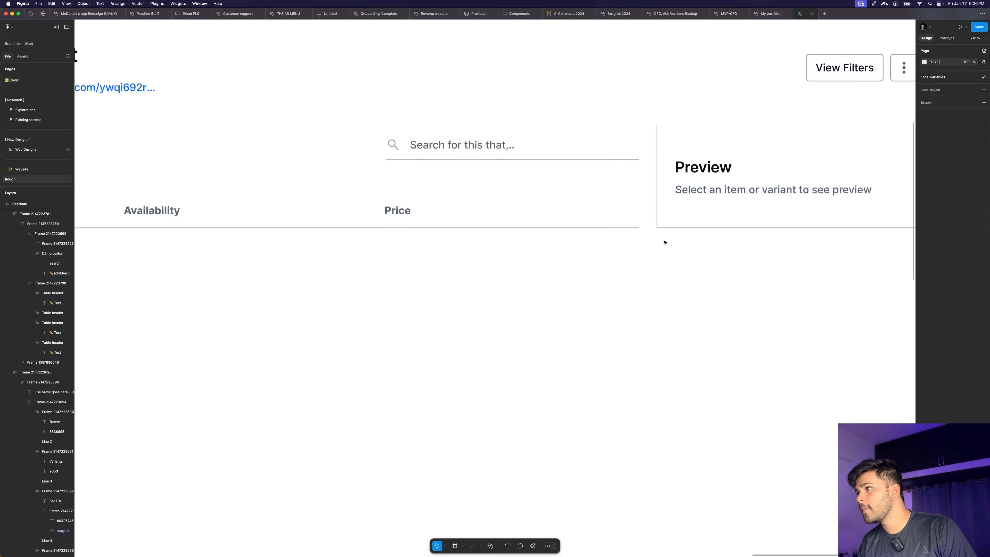
scroll(665, 199, "down", 6)
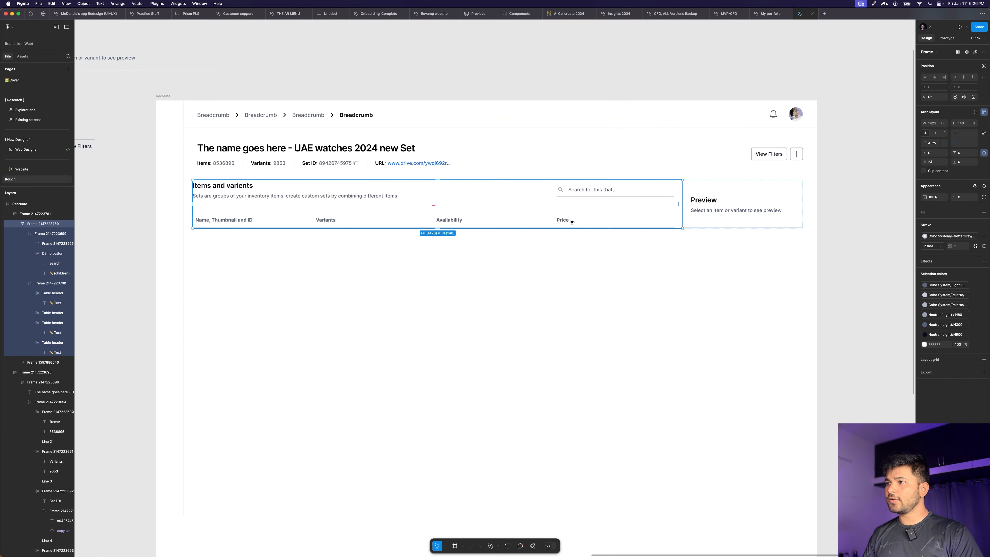
Step: Remove the strokes from the four table header cells and the Preview container
left_click(572, 222)
left_click(487, 220, "shift")
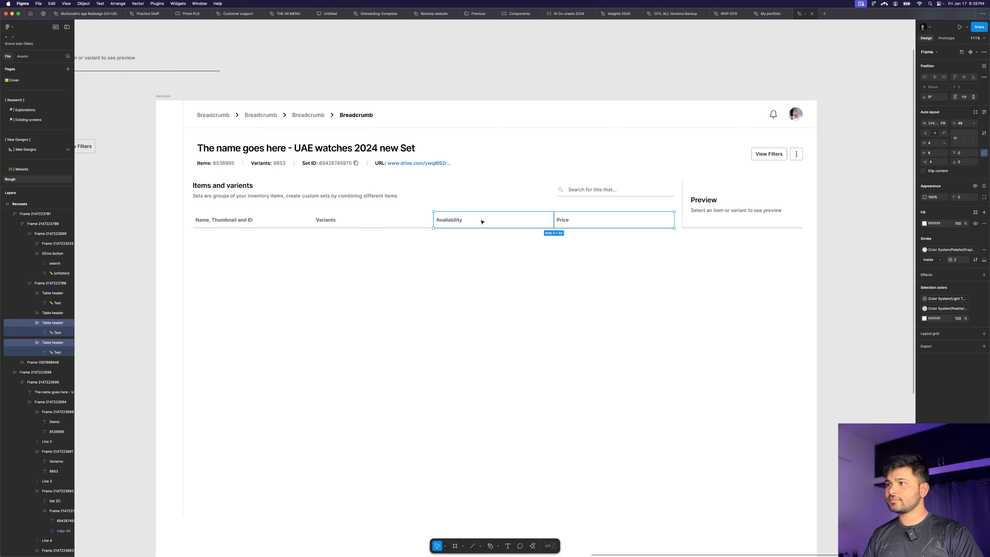
left_click(413, 221, "shift")
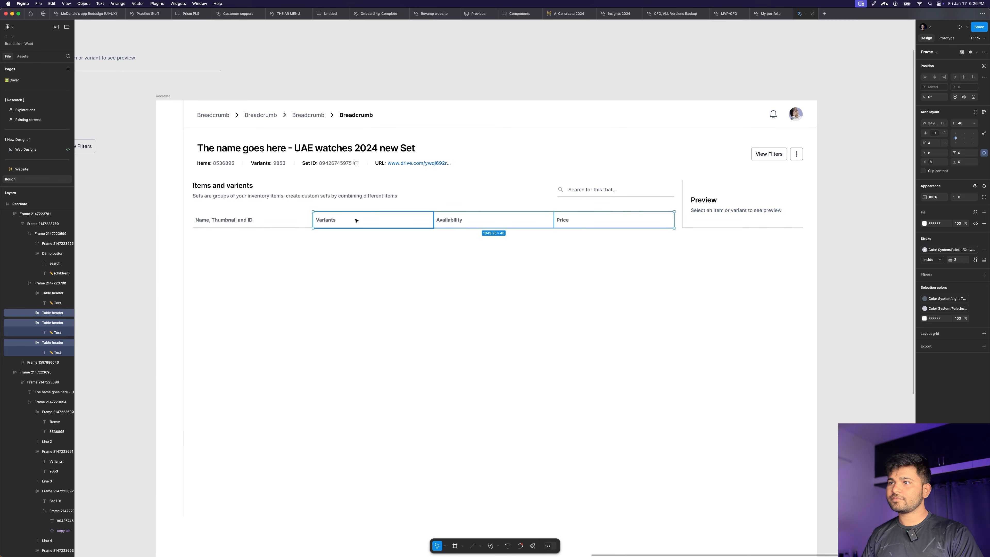
left_click(296, 220, "shift")
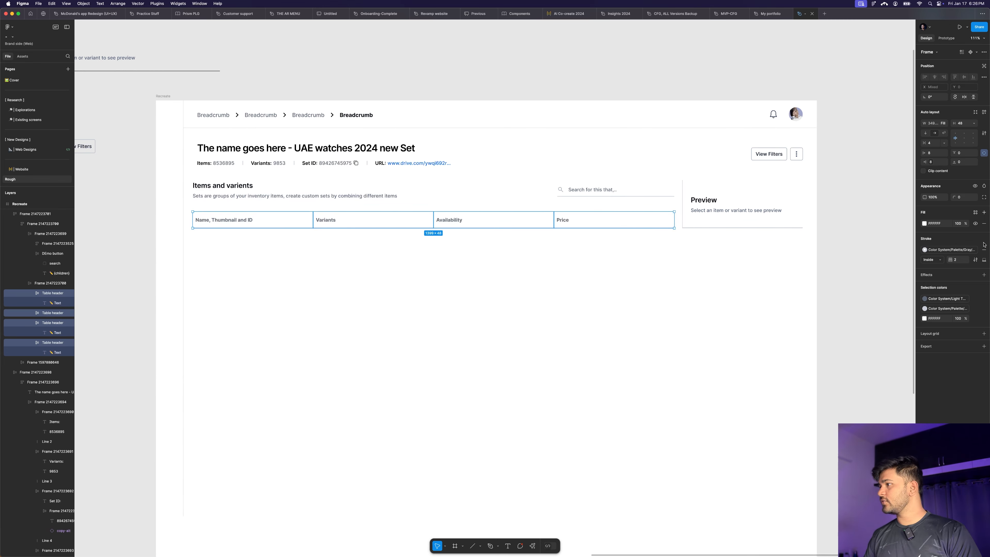
left_click(697, 219)
left_click(983, 242)
left_click(830, 260)
Step: Add a stroke with a weight of 2 to the outer frame holding the Items and varients and Preview headers
left_click(658, 208)
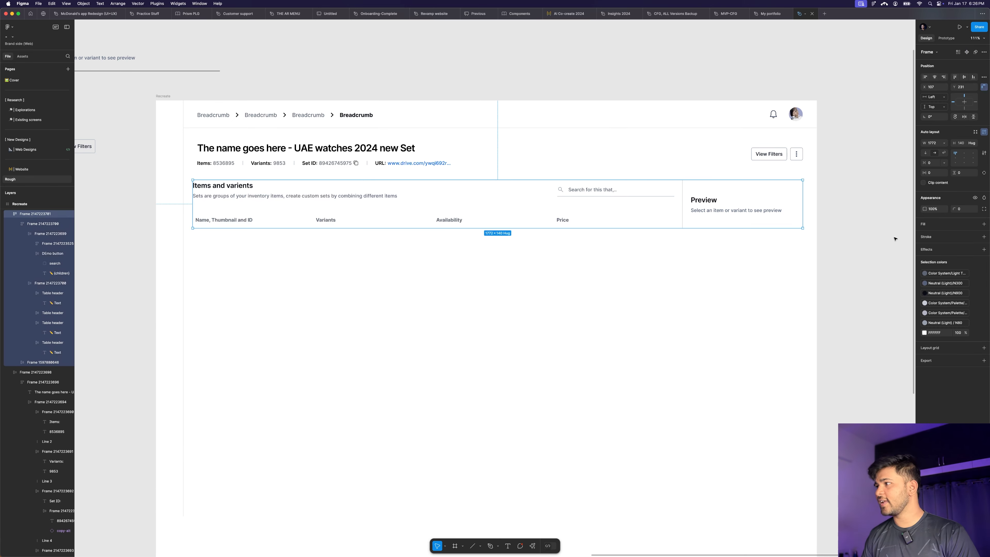
left_click(983, 237)
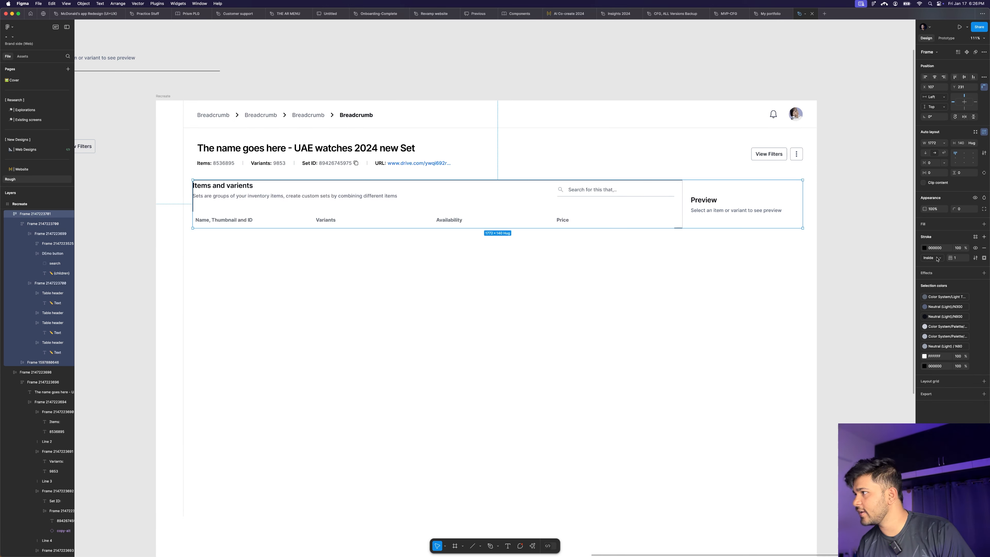
key("Return")
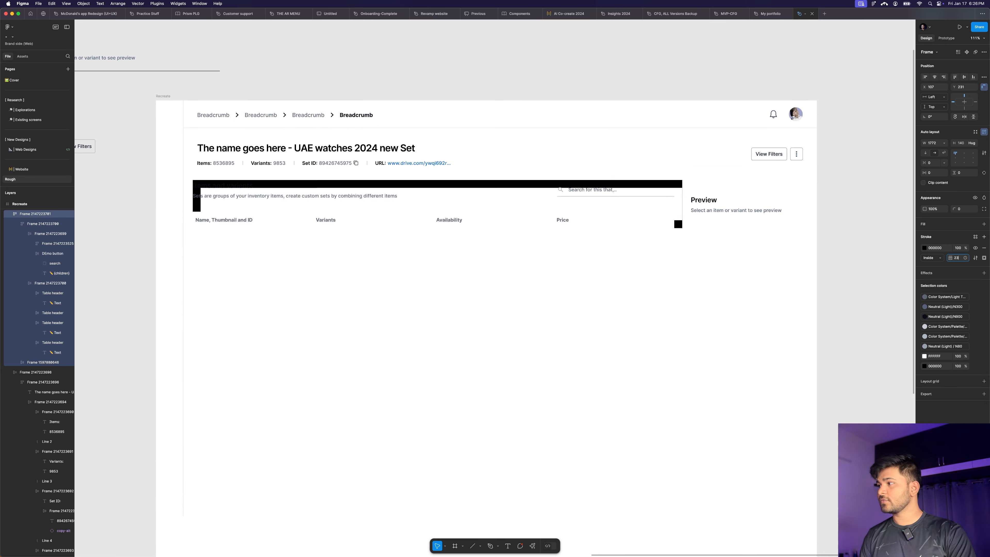
left_click(957, 258)
type("2")
key("Return")
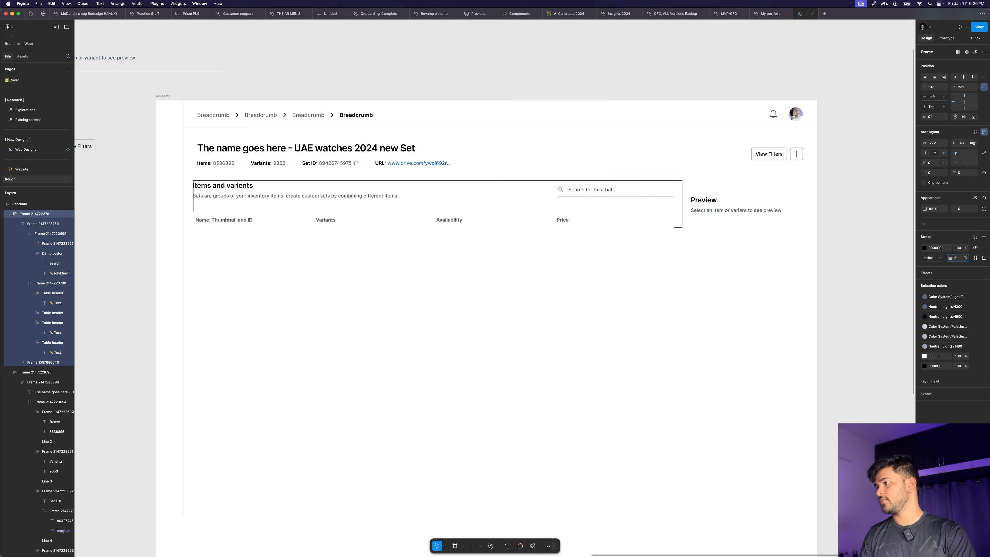
Step: Change the outer header frame's stroke to a color from the library's Gray palette
left_click(975, 237)
type("g")
left_click(868, 328)
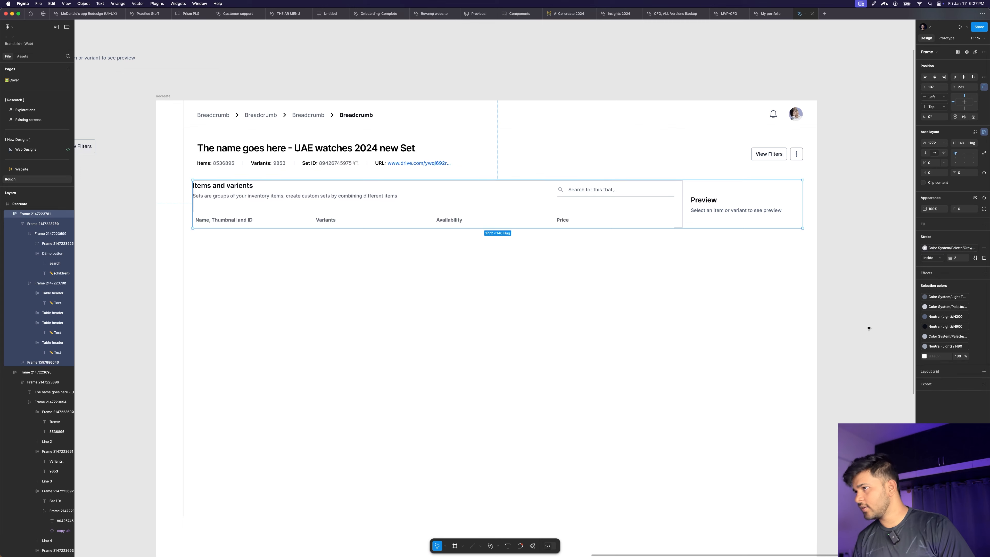
left_click(878, 212)
Step: Remove the divider stroke from the inner Items and varients header frame
double_click(659, 201)
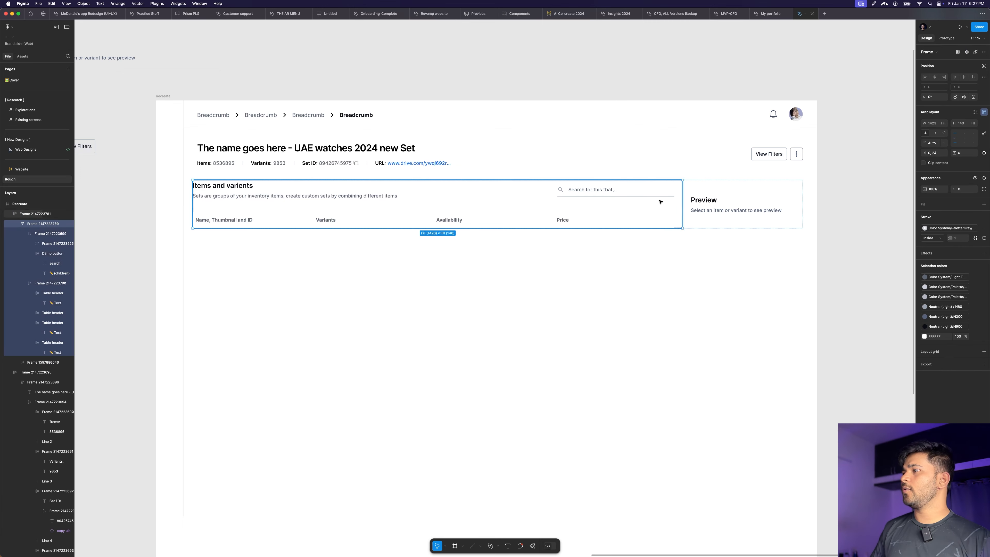
left_click(984, 153)
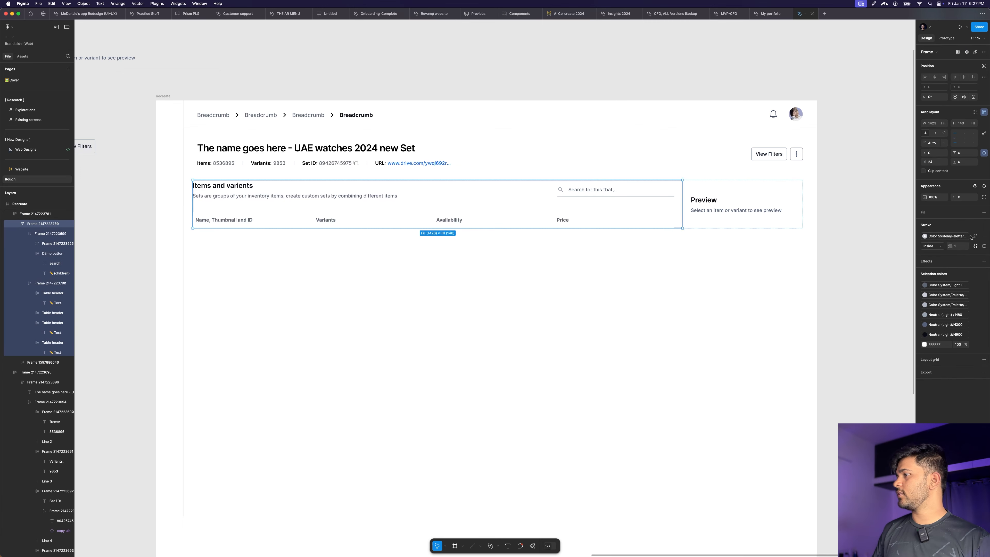
left_click(984, 236)
left_click(832, 228)
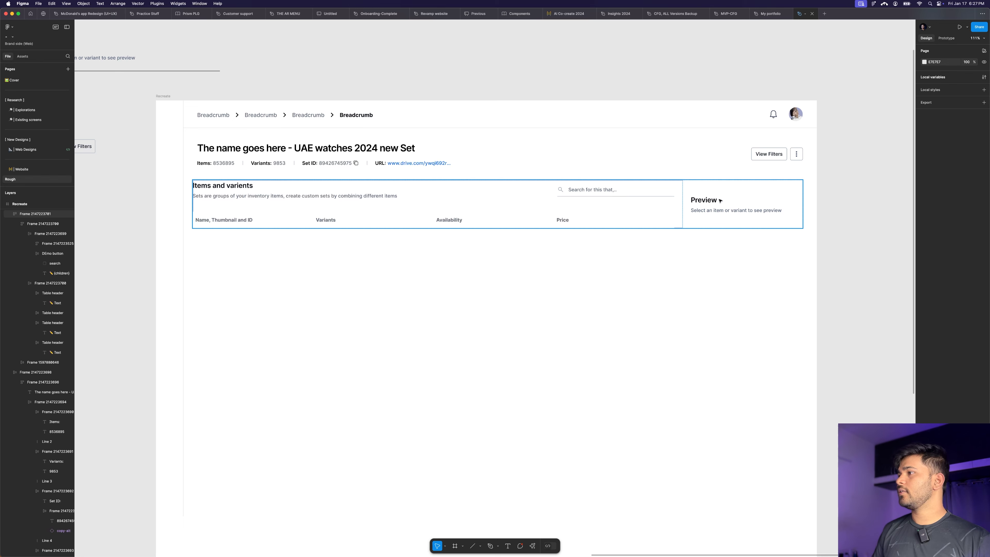
Step: Limit the stroke of the outer frame around the Items and varients and Preview headers to its bottom side
left_click(720, 200)
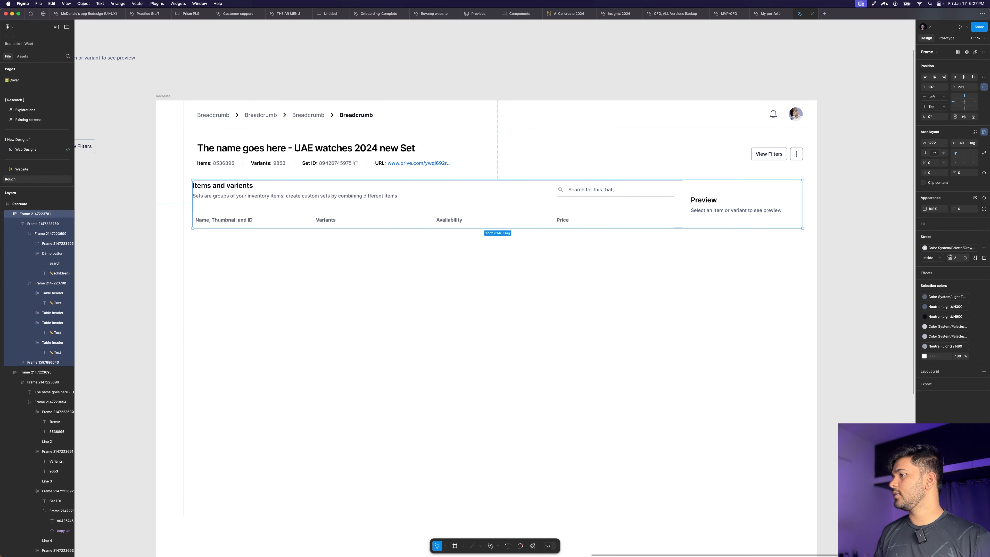
left_click(983, 258)
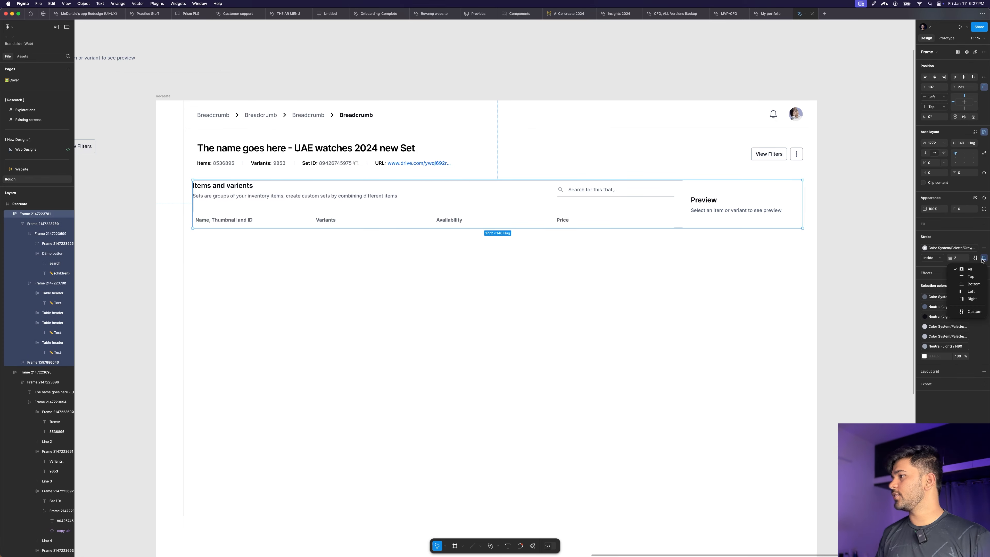
left_click(975, 285)
left_click(867, 222)
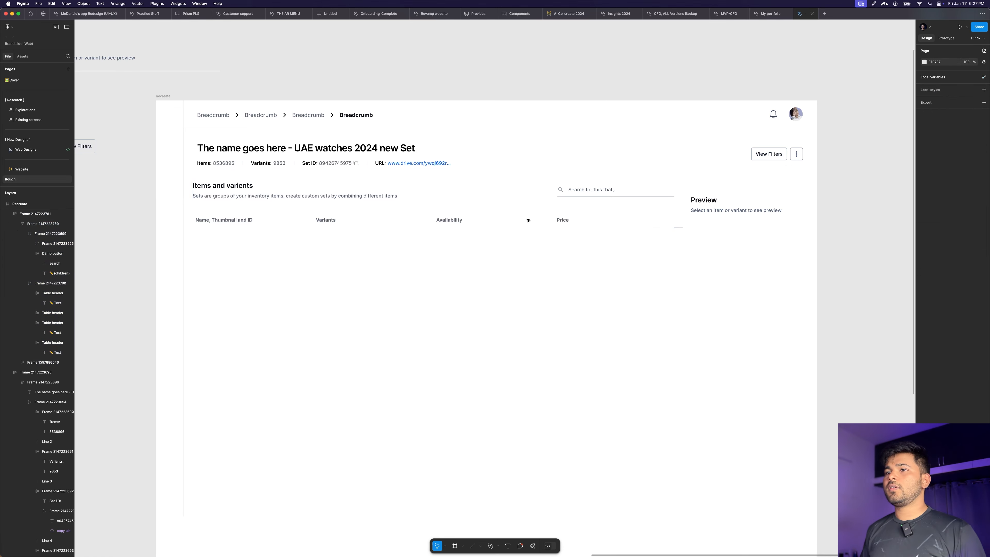
Step: Collapse the layer list and turn on Clip content for the outer header frame
left_click(404, 214)
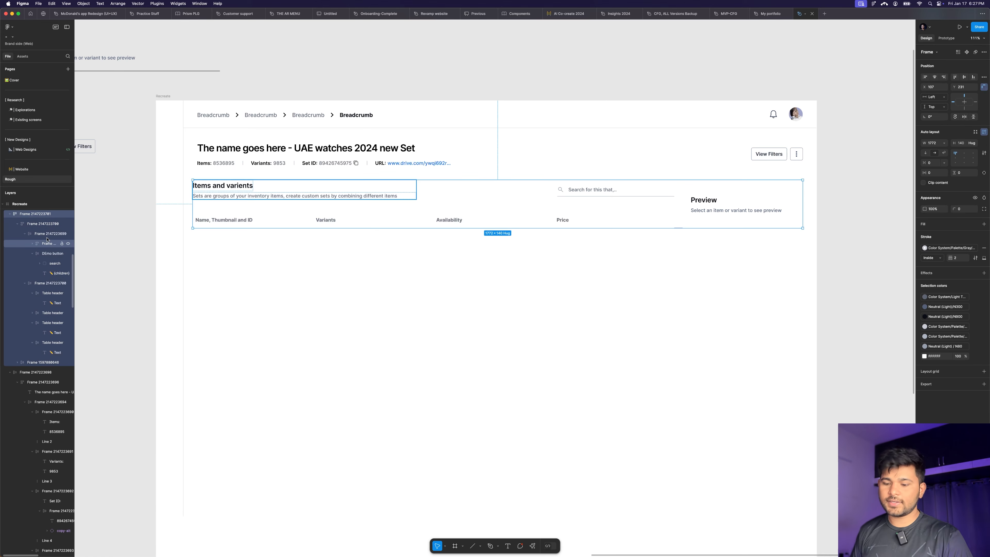
key("alt+l")
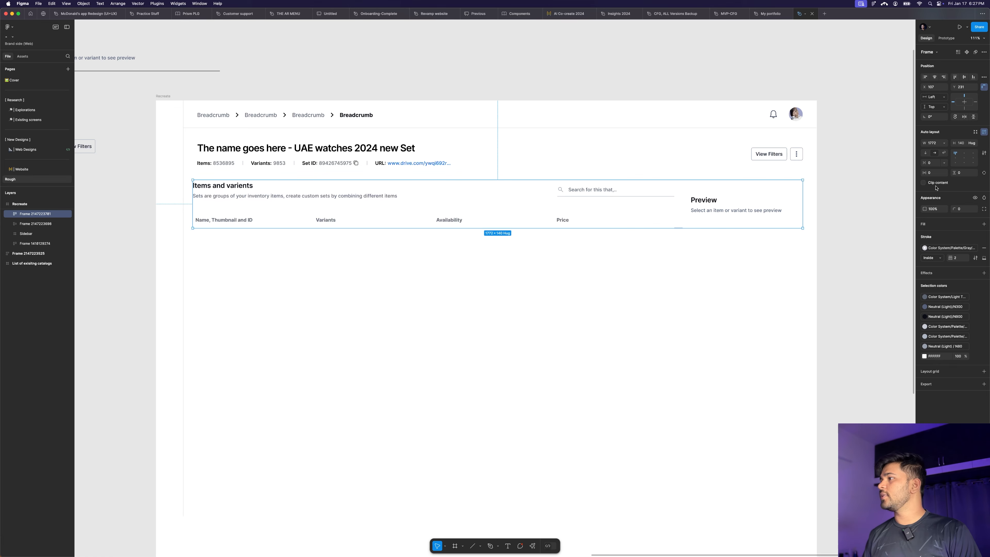
left_click(862, 238)
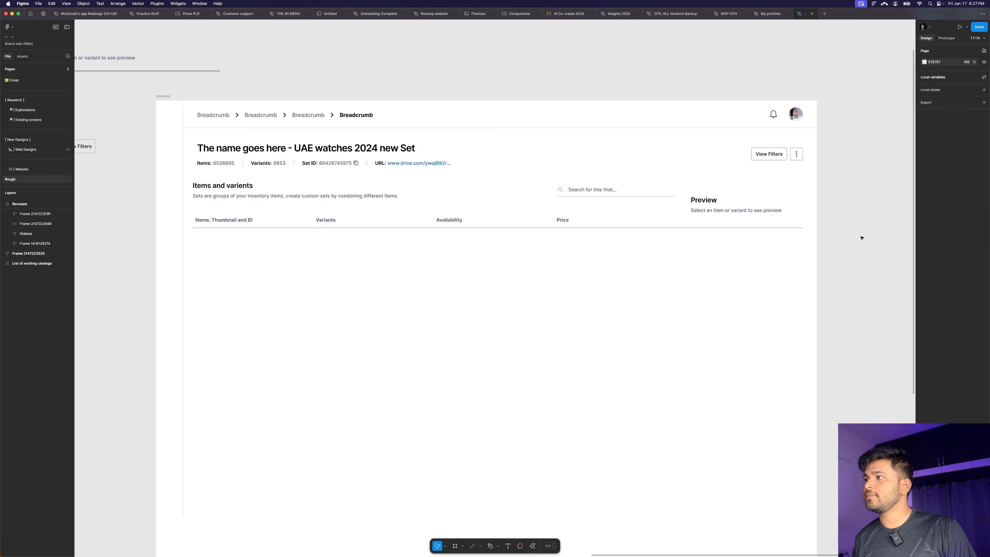
left_click(362, 204)
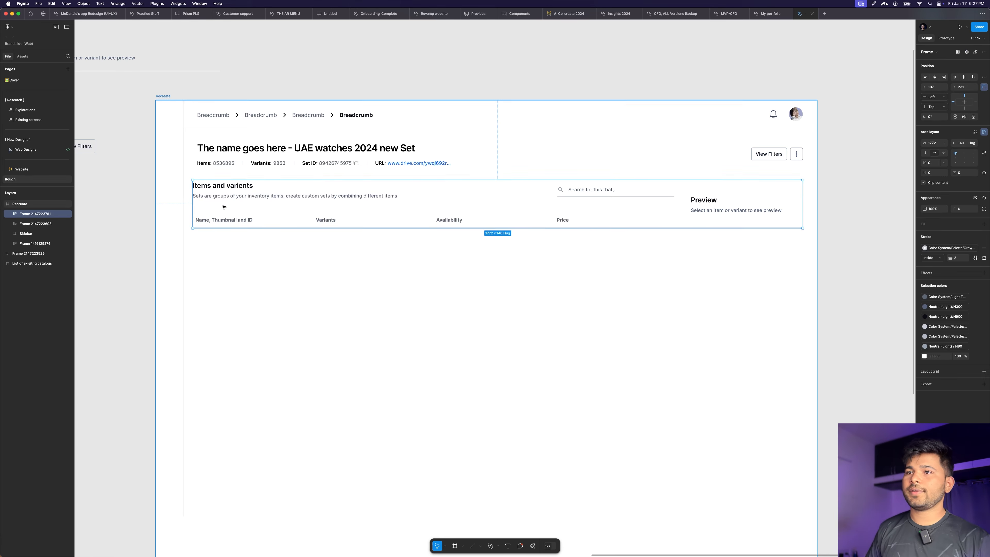
scroll(287, 206, "up", 5)
scroll(323, 189, "down", 6)
left_click(777, 209)
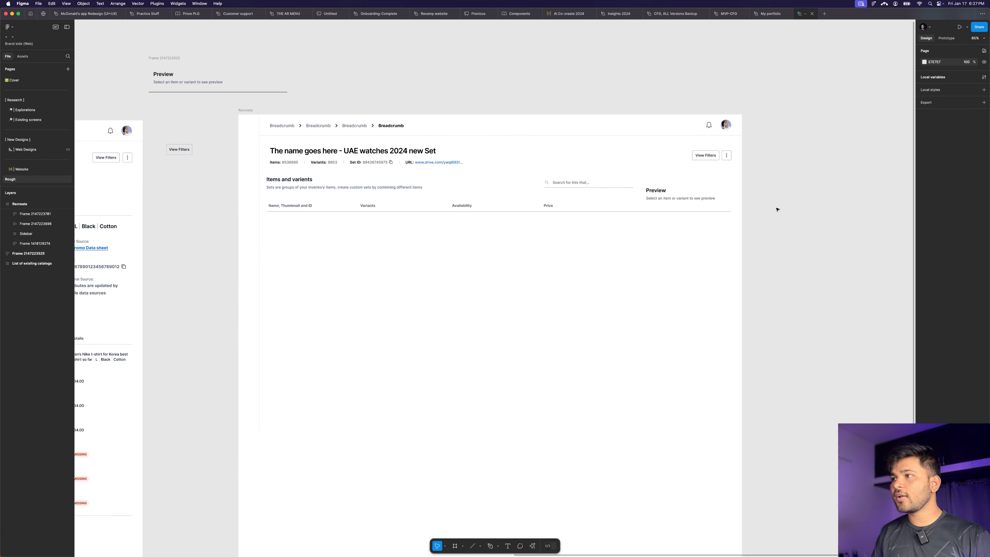
Step: Add a stroke to the inner Items and varients header frame, using a color from the library's Gray palette
double_click(592, 192)
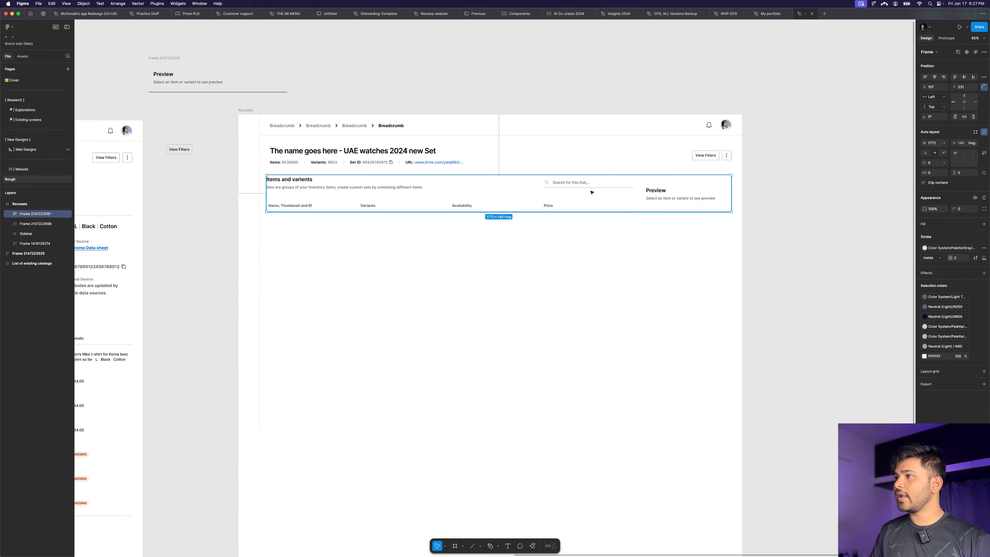
left_click(984, 225)
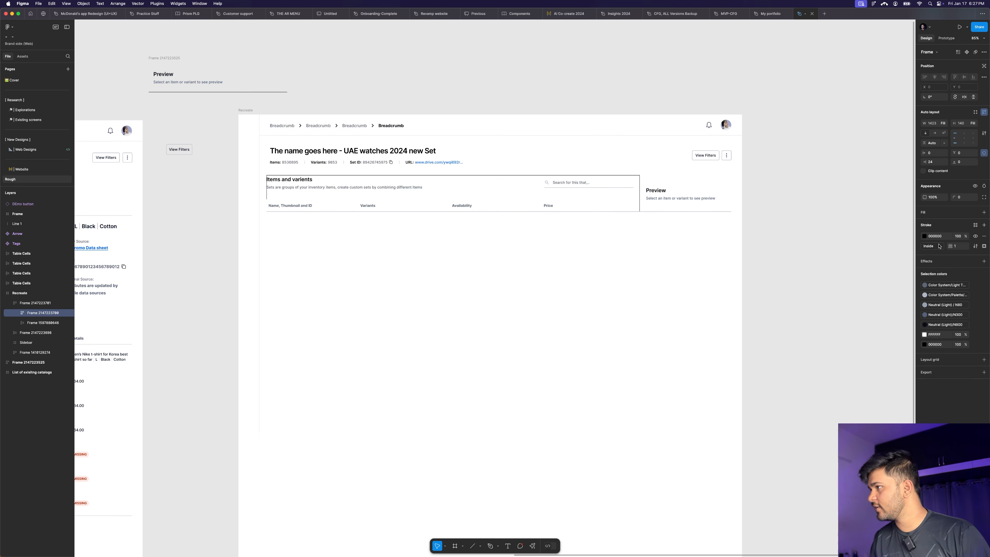
left_click(958, 246)
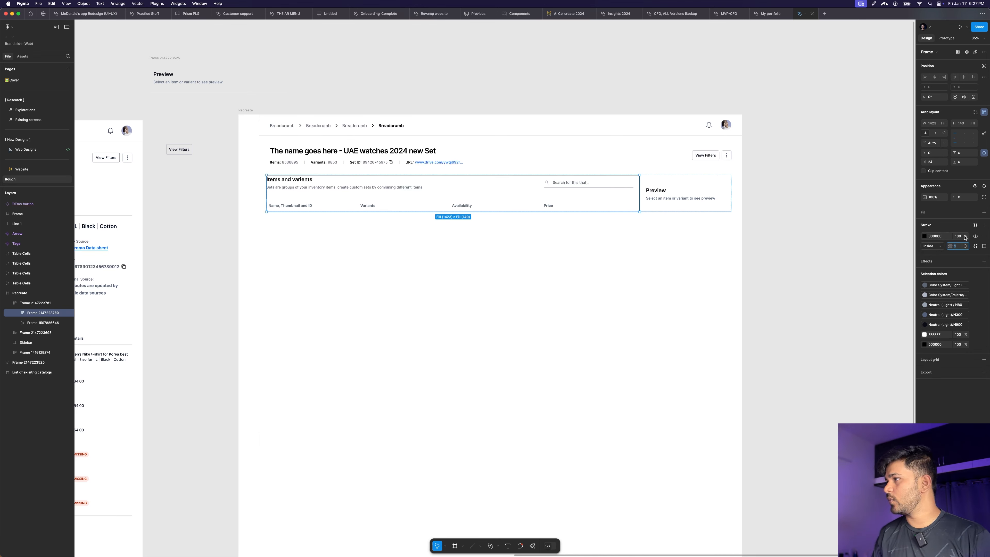
left_click(975, 225)
type("g3")
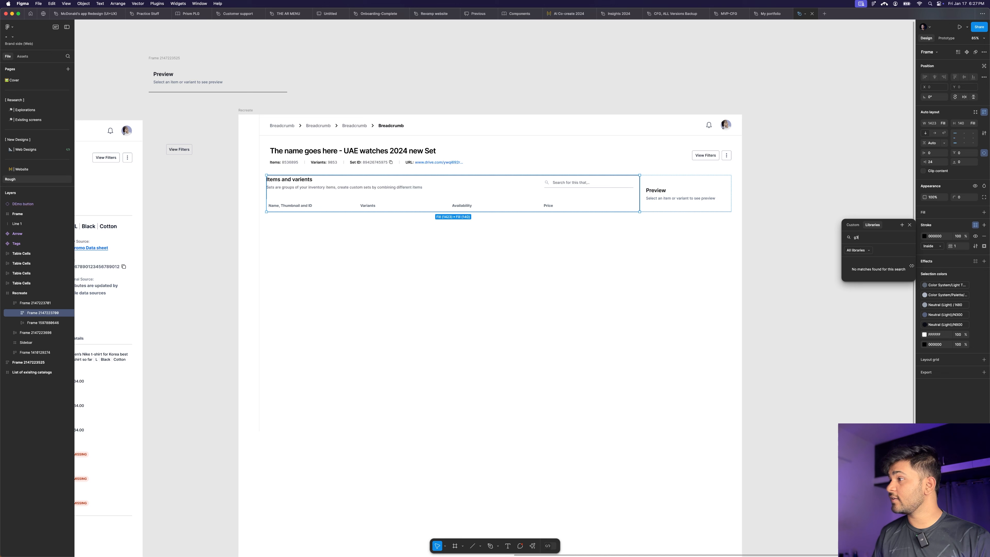
key("BackSpace")
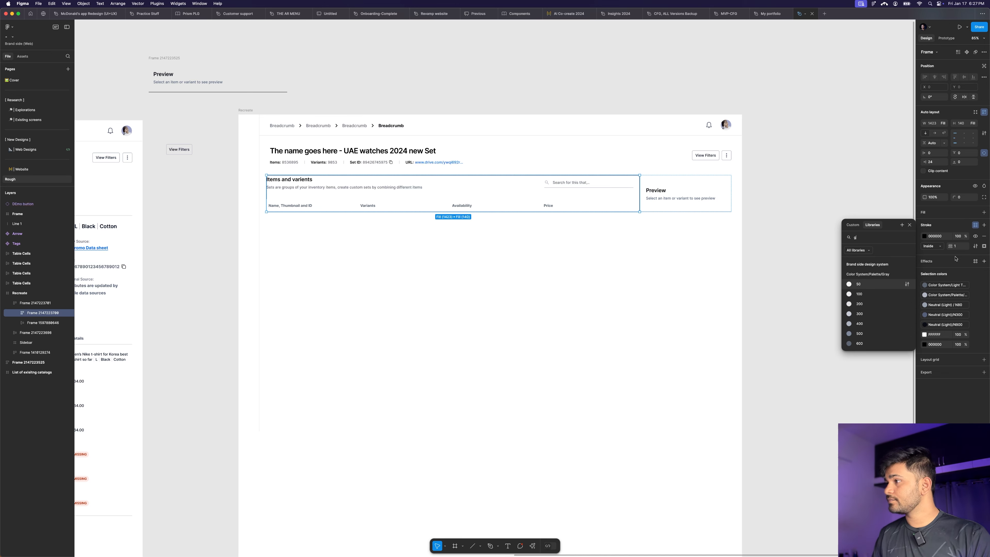
left_click(827, 267)
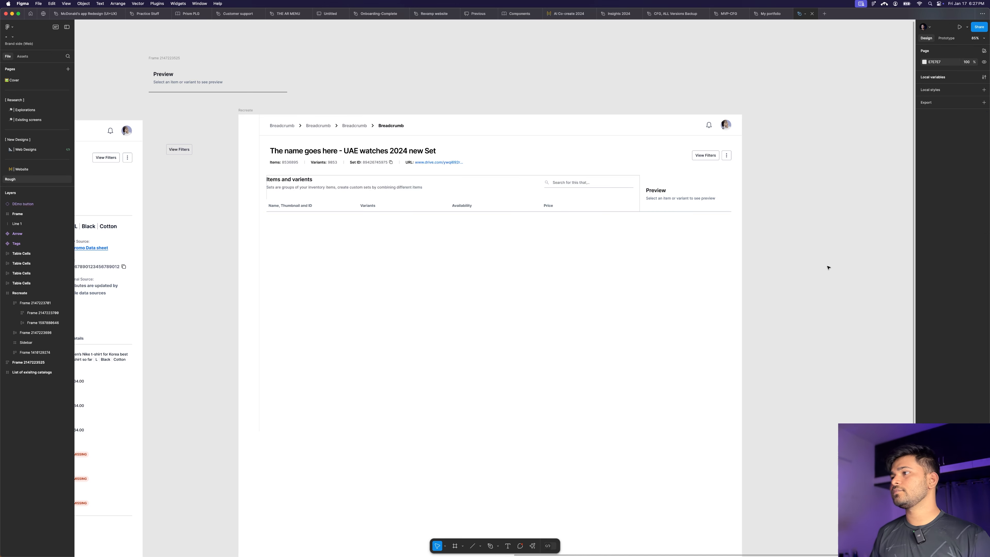
Step: Limit the inner Items and varients header frame's stroke to its right side as a divider before Preview
left_click(597, 199)
double_click(592, 193)
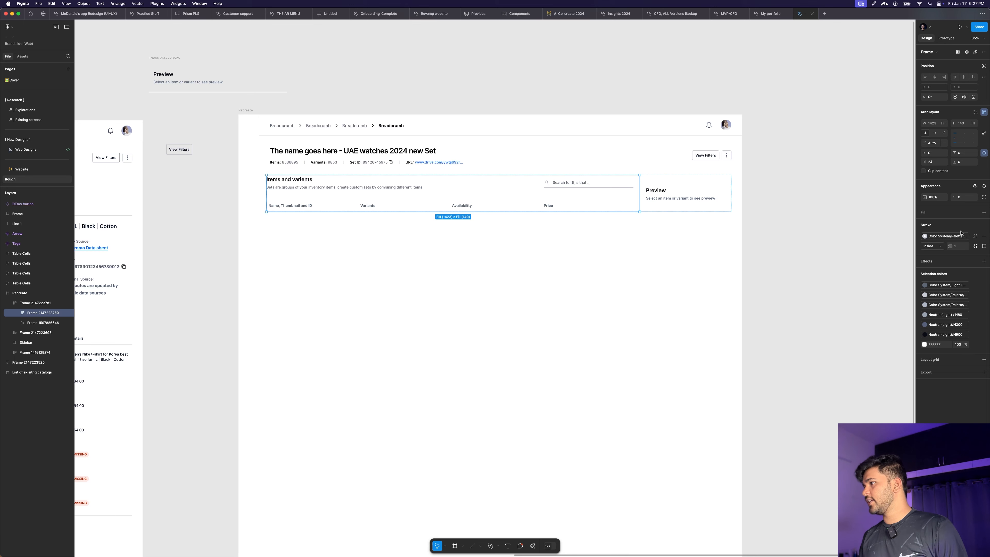
left_click(984, 246)
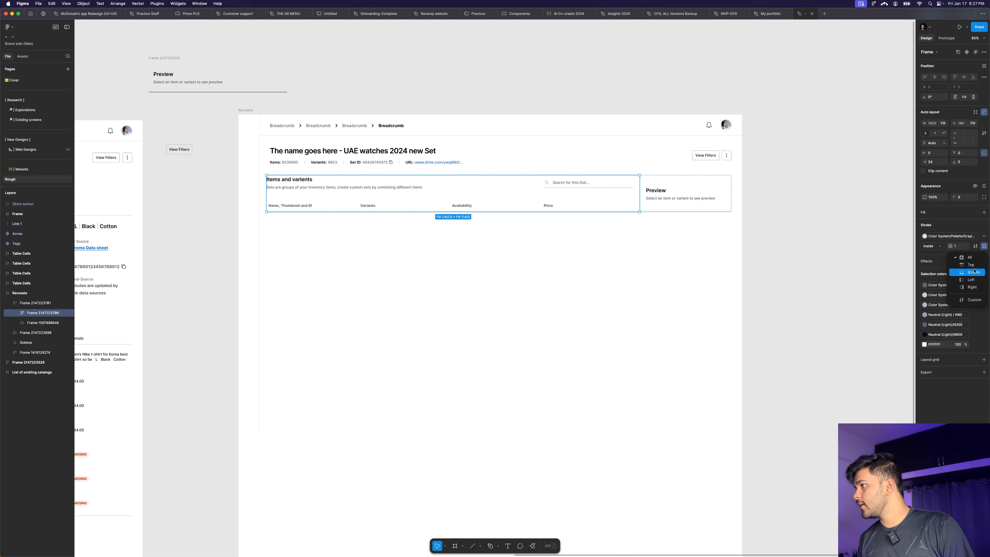
left_click(974, 280)
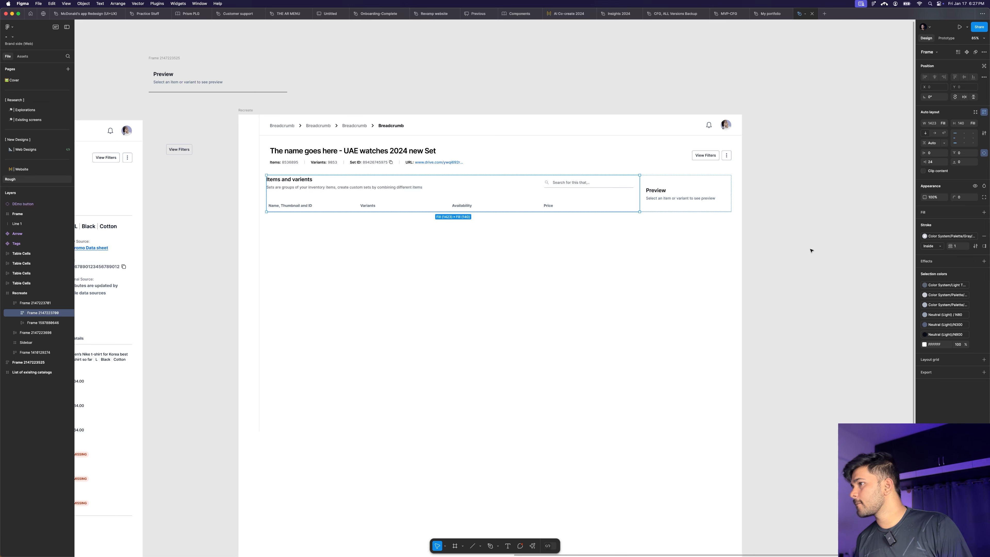
left_click(806, 216)
Step: Check the Items and varients header's padding in the existing catalog design and set the recreated inner header frame's top padding to 12
scroll(793, 205, "down", 3)
scroll(793, 204, "down", 3)
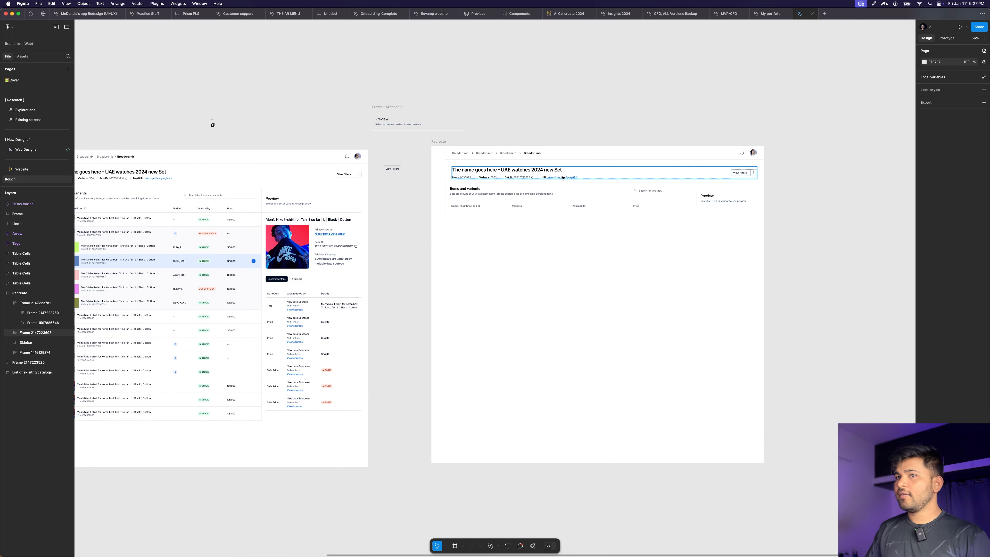
scroll(656, 177, "left", 4)
left_click(172, 195)
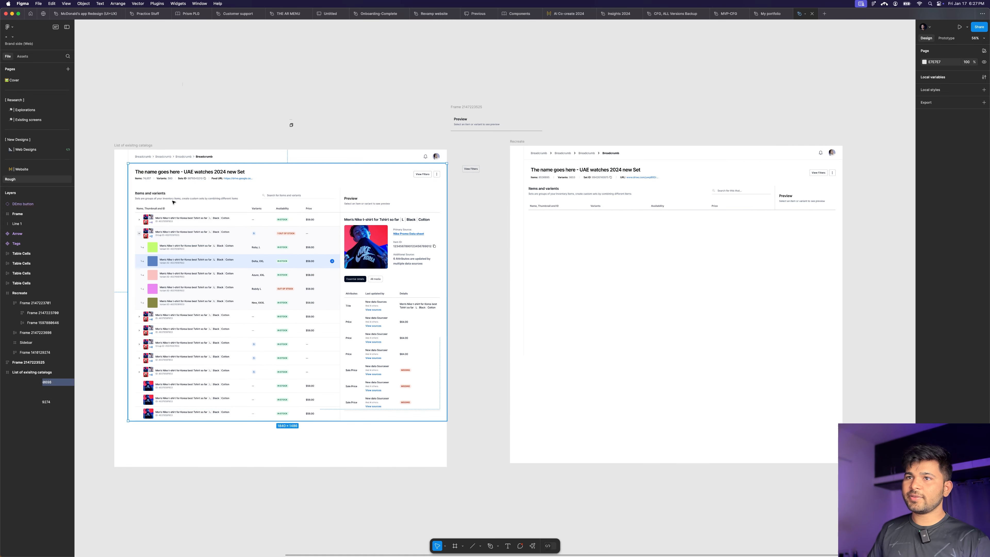
left_click(174, 201)
double_click(233, 196)
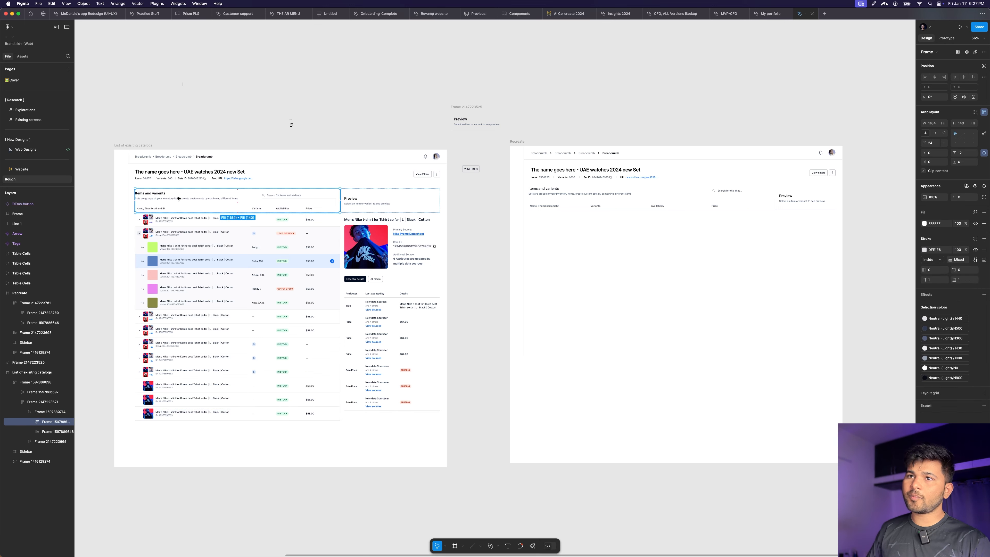
double_click(169, 189)
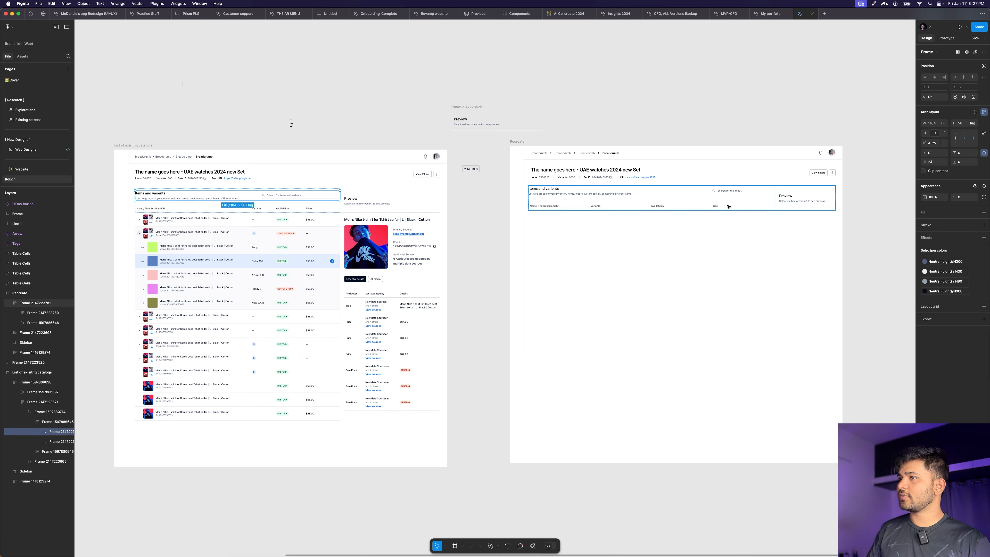
double_click(742, 197)
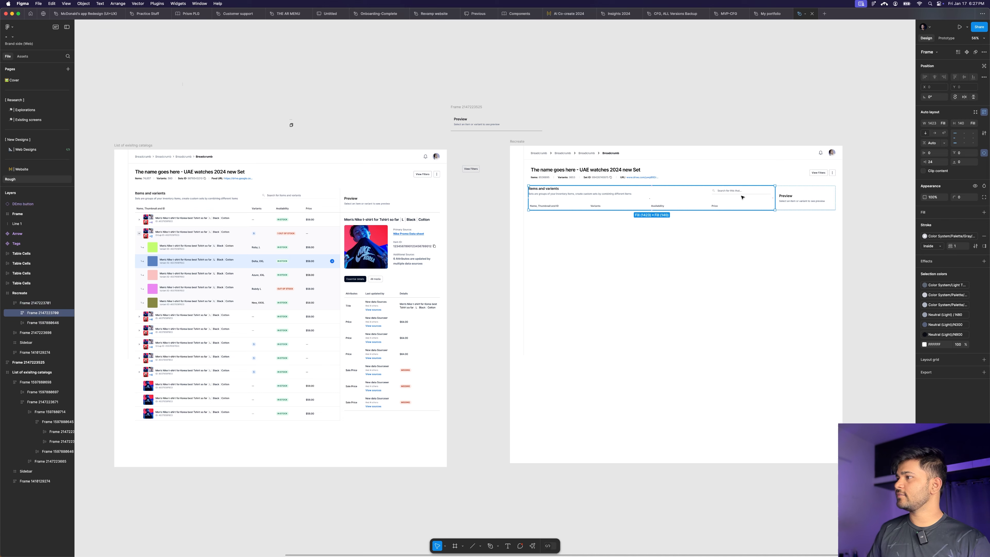
left_click(966, 155)
type("12")
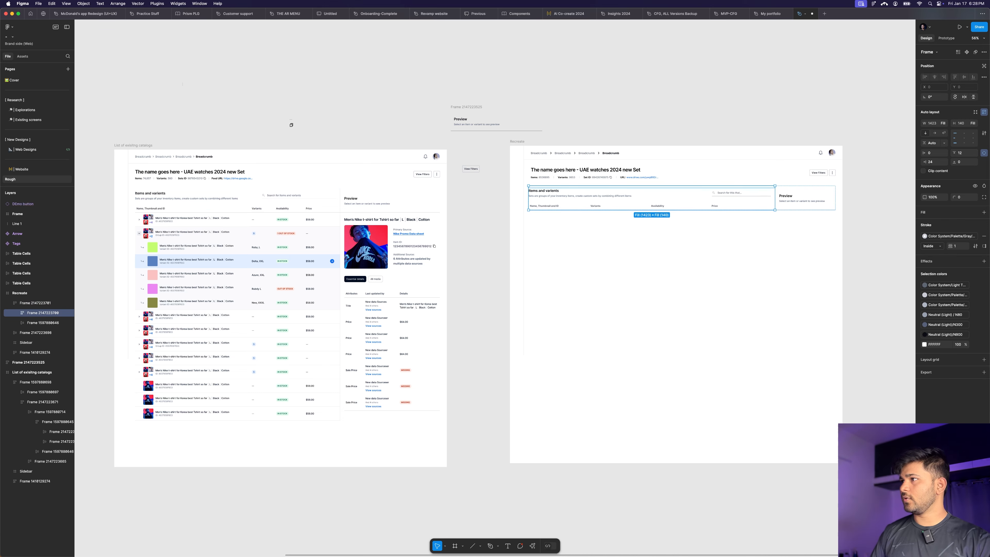
key("Return")
left_click(797, 119)
Step: Show the layout grids and pull the outer header frame's left edge in to the first grid column, about 1759 px wide
scroll(797, 119, "right", 5)
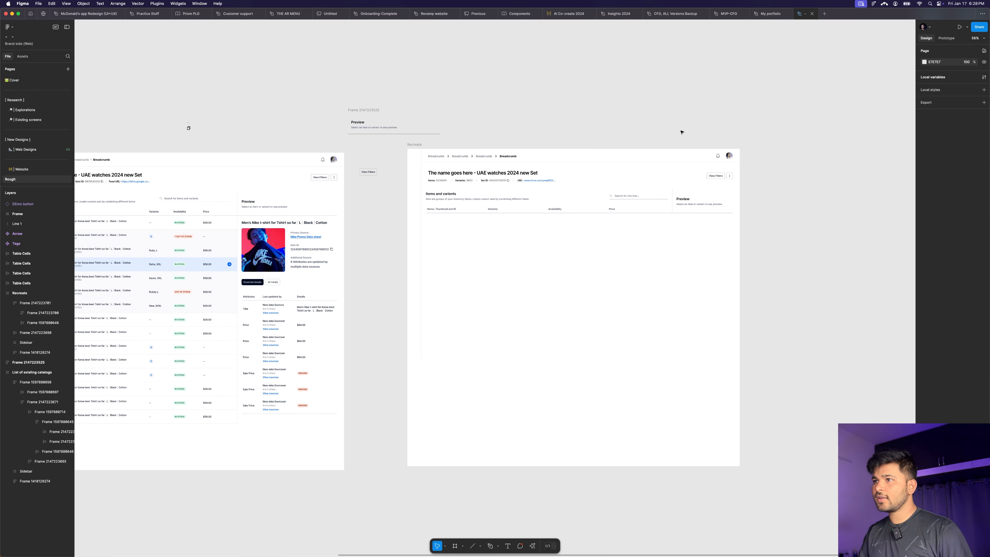
scroll(681, 133, "up", 5)
scroll(320, 232, "right", 1)
key("ctrl+g")
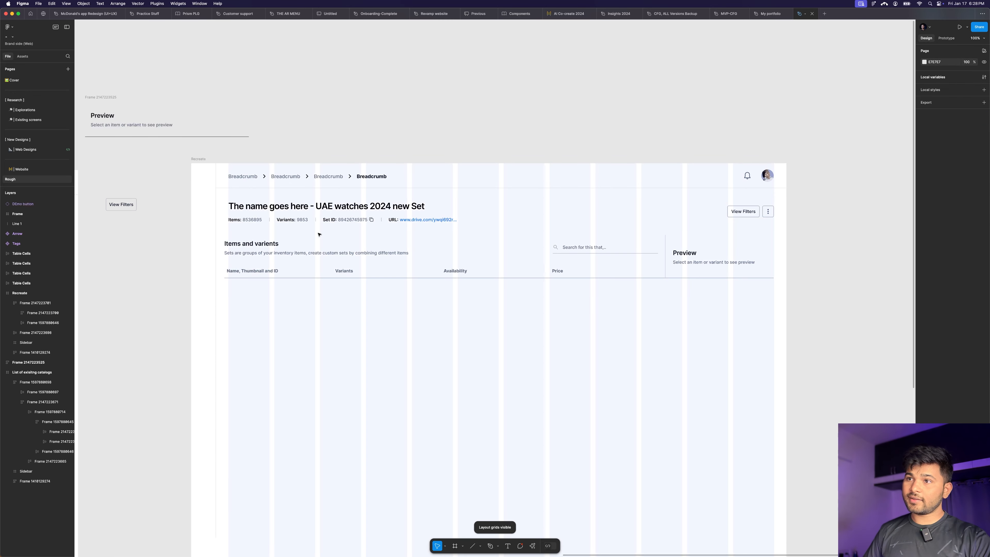
left_click(239, 248)
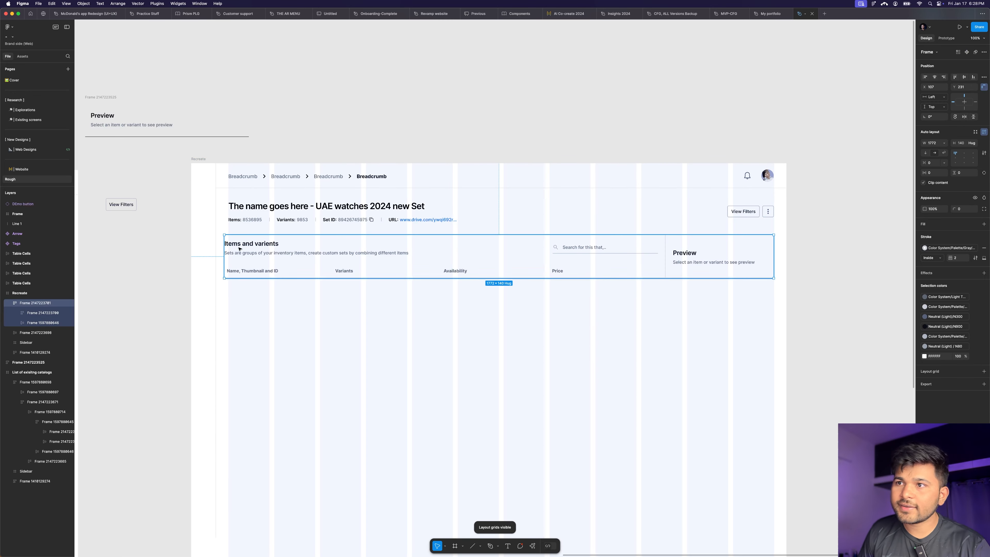
mouse_move(225, 243)
left_mouse_down()
mouse_move(155, 244)
mouse_move(274, 247)
mouse_move(221, 248)
mouse_move(229, 248)
left_mouse_up()
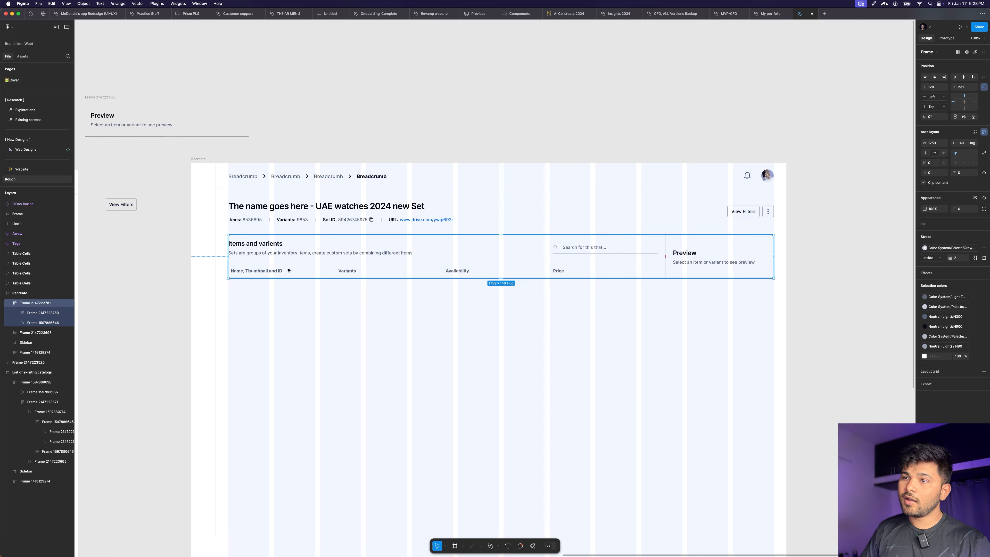
double_click(290, 269)
left_click(273, 271)
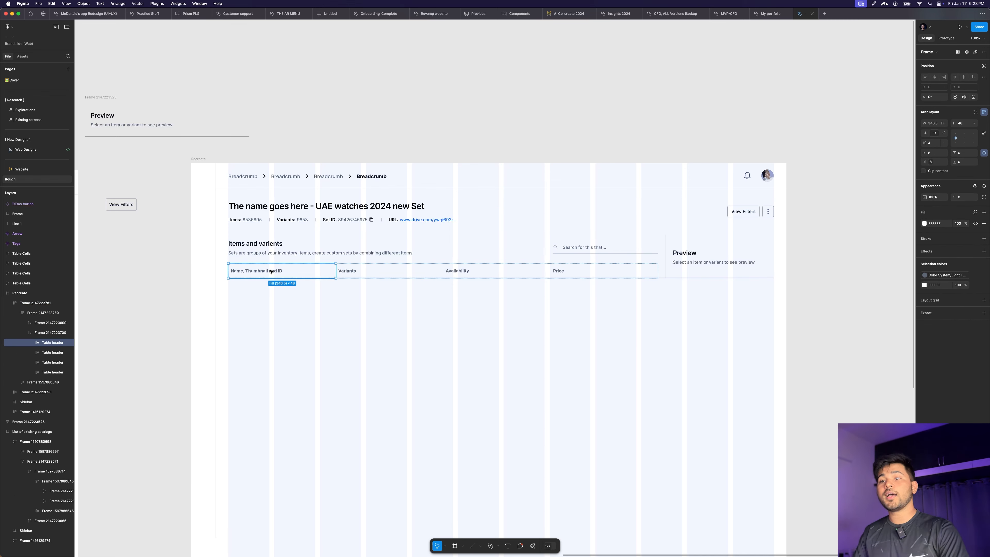
left_click(397, 273, "shift")
left_click(461, 271, "shift")
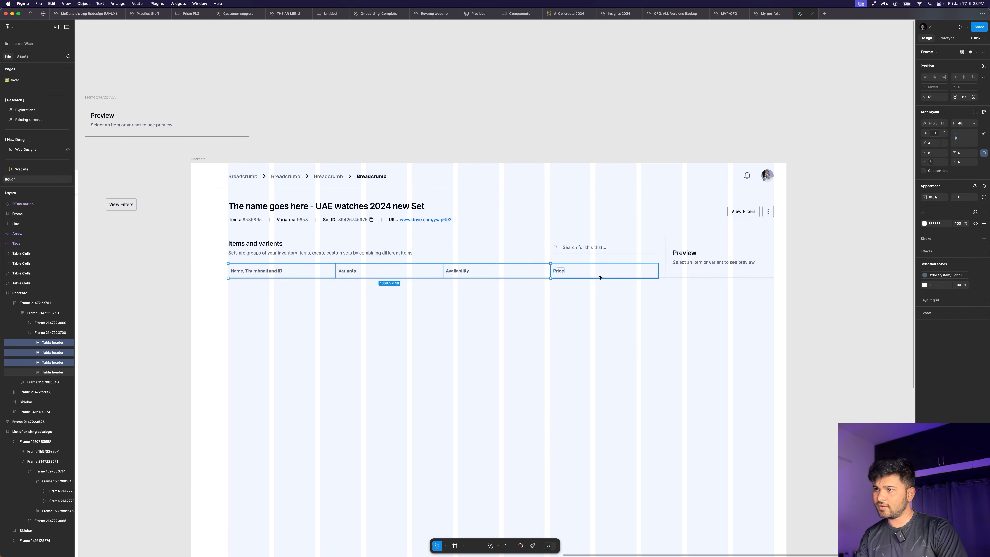
key("Escape")
Step: Hide the layout grids on the design screens
scroll(598, 183, "down", 5)
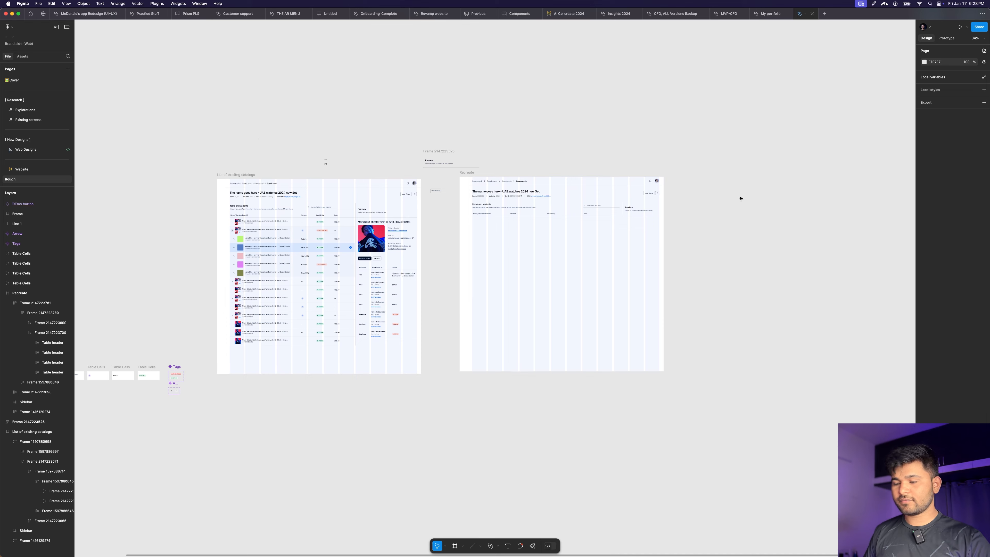
key("ctrl+g")
scroll(457, 199, "up", 10)
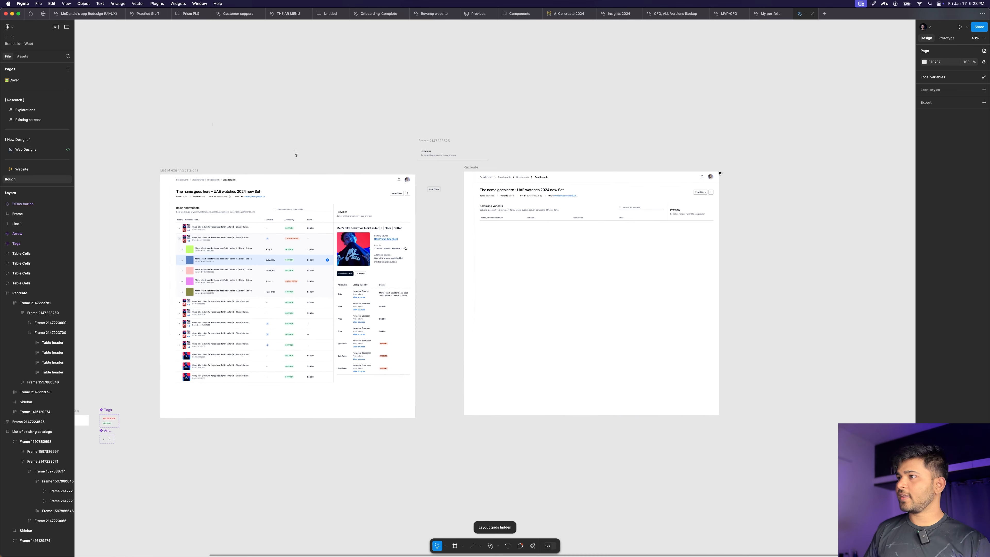
scroll(697, 199, "down", 2)
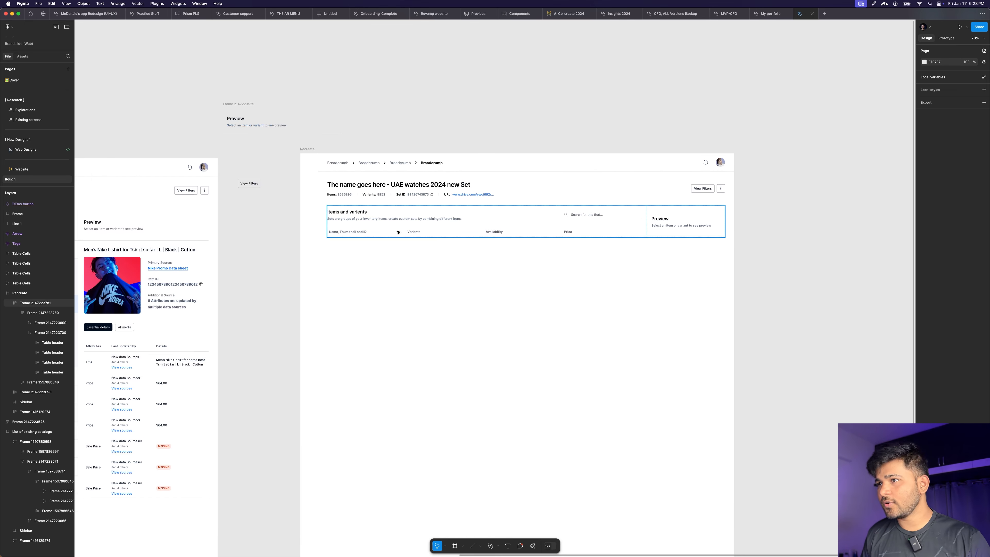
Step: Change the outer header frame's bottom stroke color to Gray 200 from the library palette
left_click(465, 230)
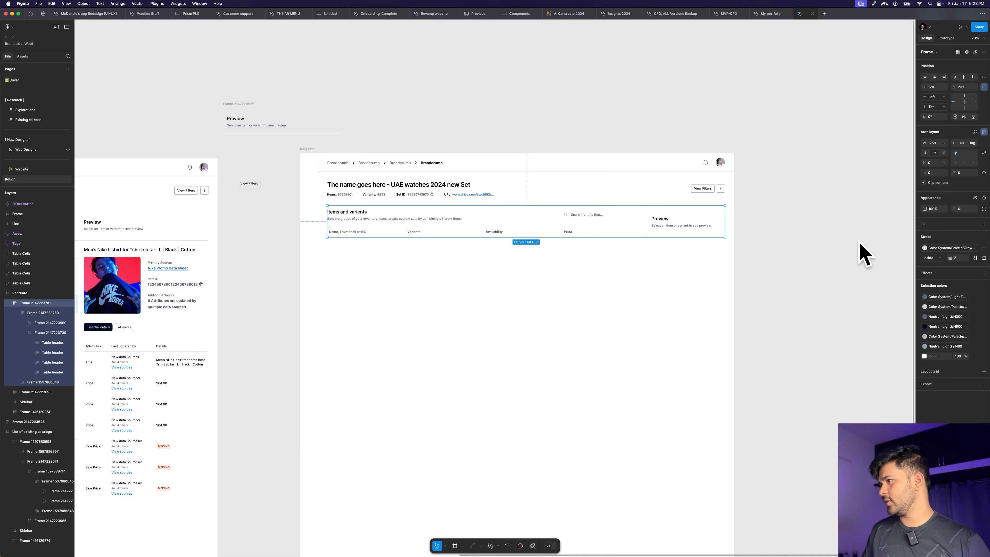
left_click(949, 251)
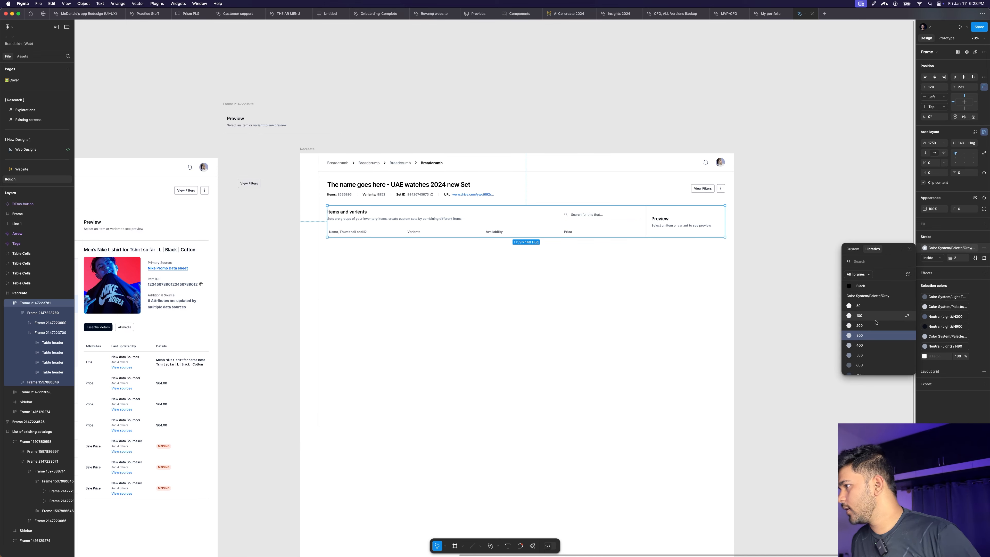
left_click(875, 324)
left_click(813, 225)
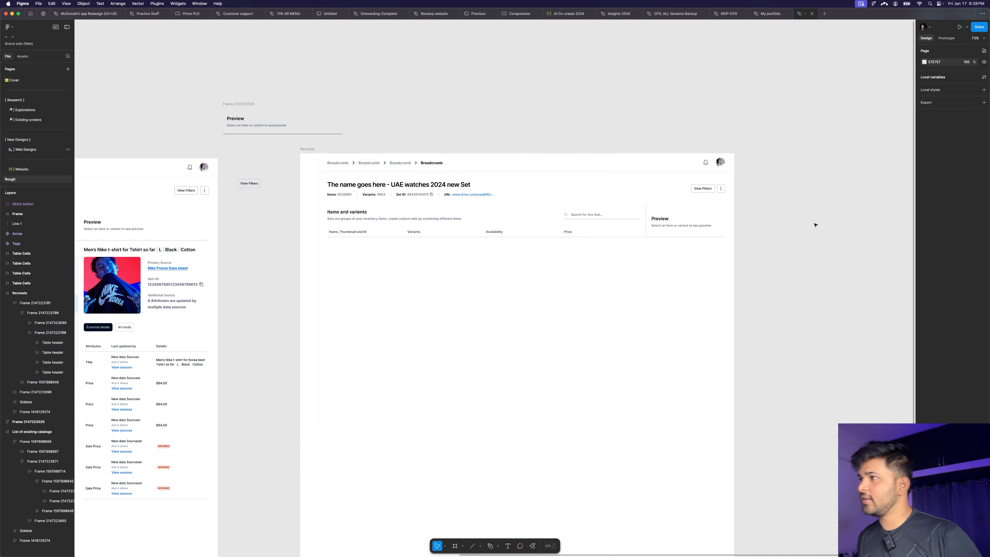
Step: Change the stroke color of the inner Items and varients header frame to Gray 200 from the library palette
left_click(635, 222)
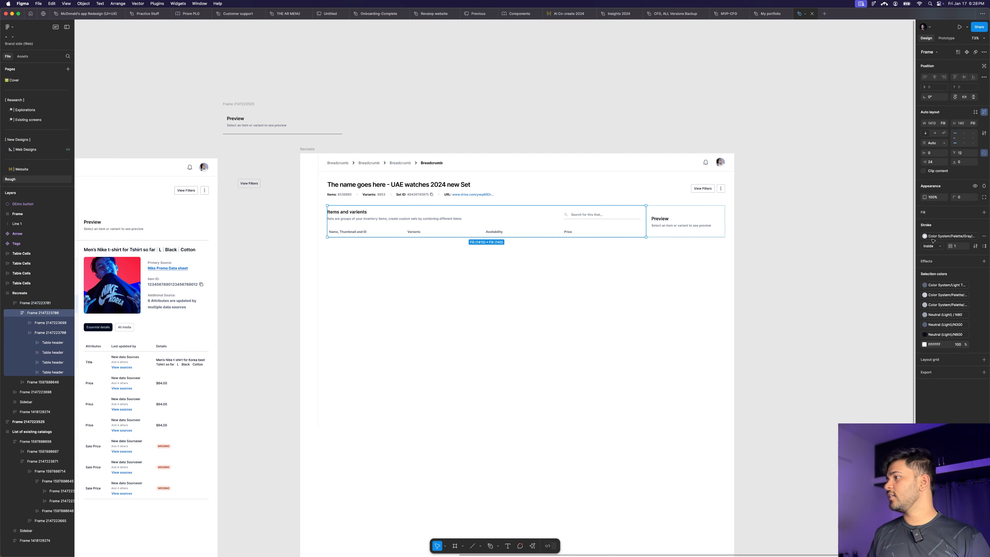
left_click(951, 237)
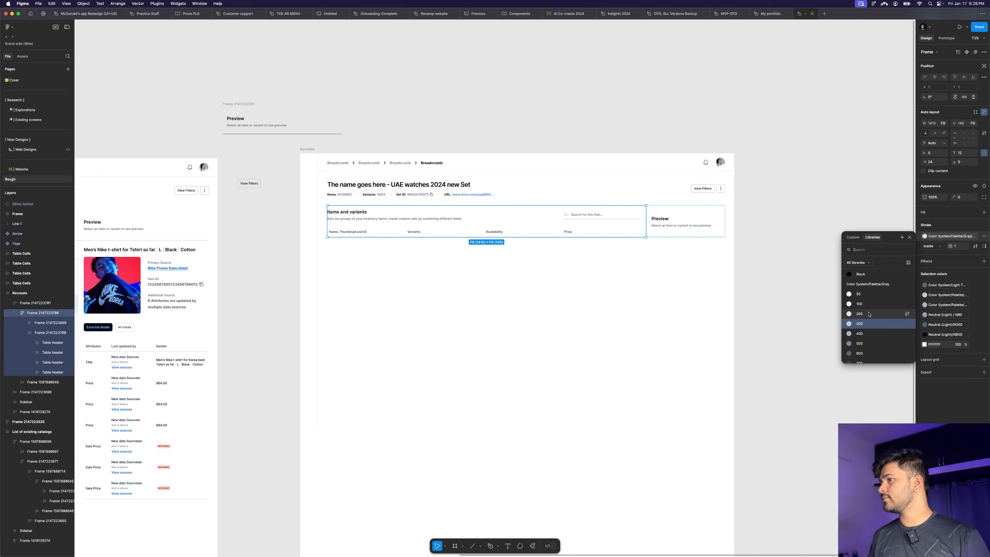
left_click(803, 184)
left_click(771, 167)
Step: Compare the existing catalog screen with the Recreate screen and examine the loose table cells and the Tags and Arrow components
scroll(769, 166, "down", 5)
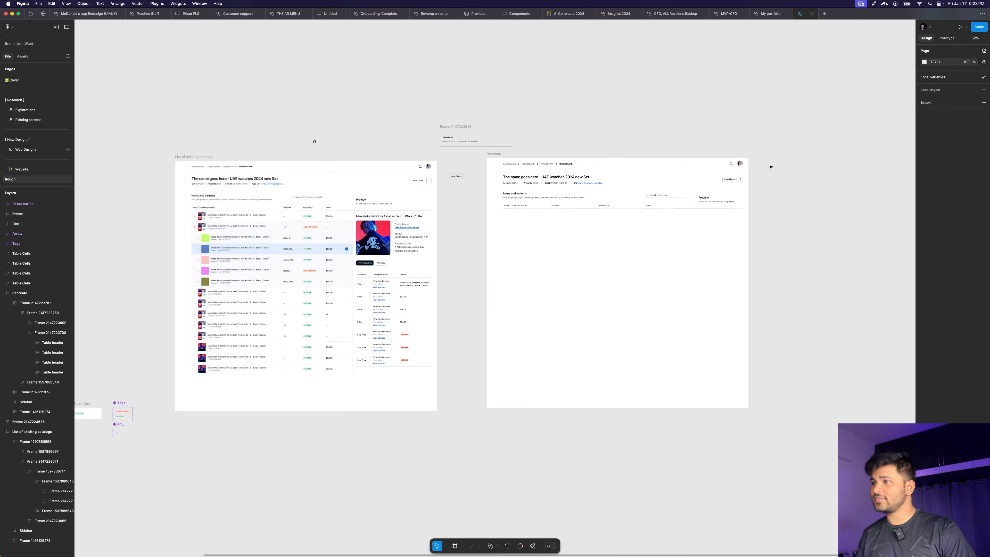
scroll(762, 186, "up", 5)
scroll(753, 197, "down", 2)
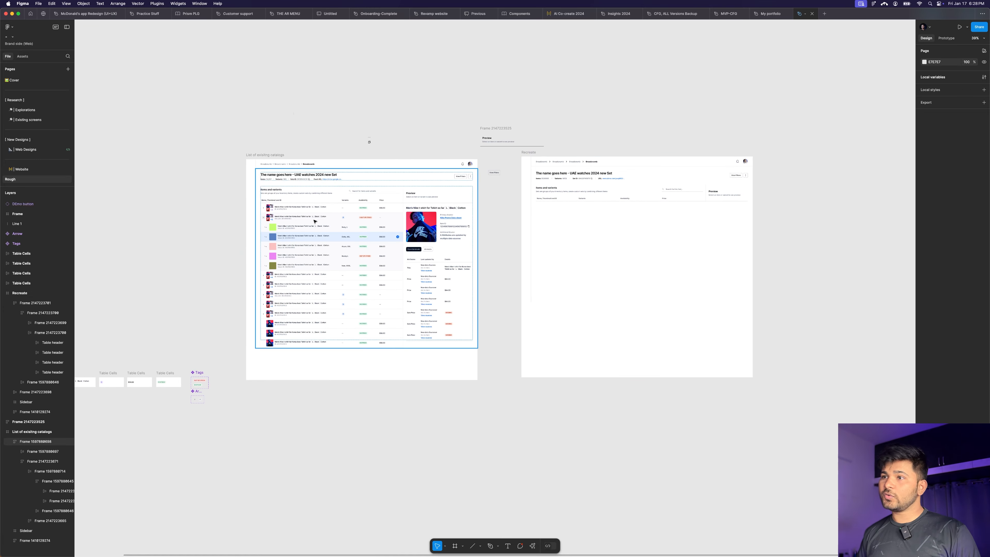
scroll(309, 229, "up", 5)
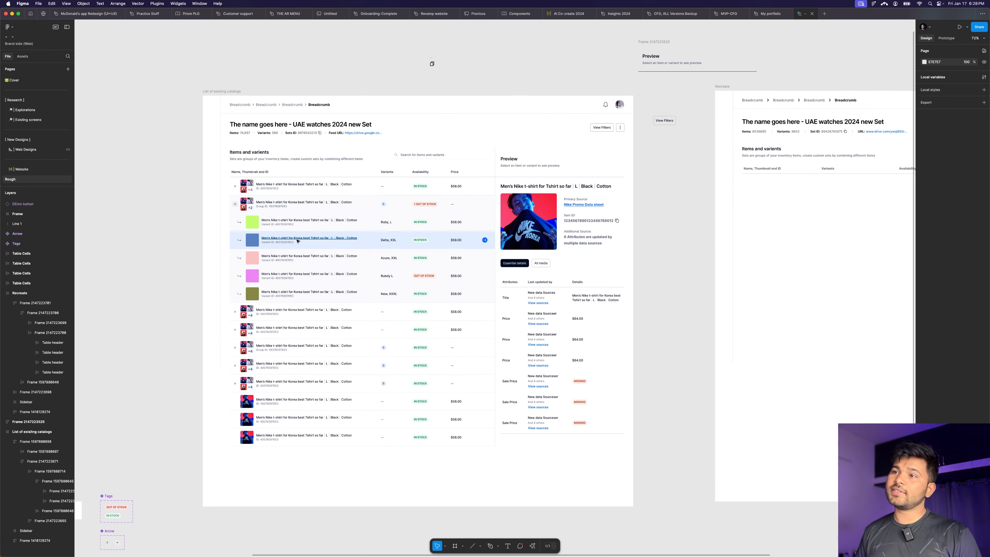
scroll(489, 162, "down", 3)
scroll(489, 162, "down", 3)
scroll(571, 155, "up", 2)
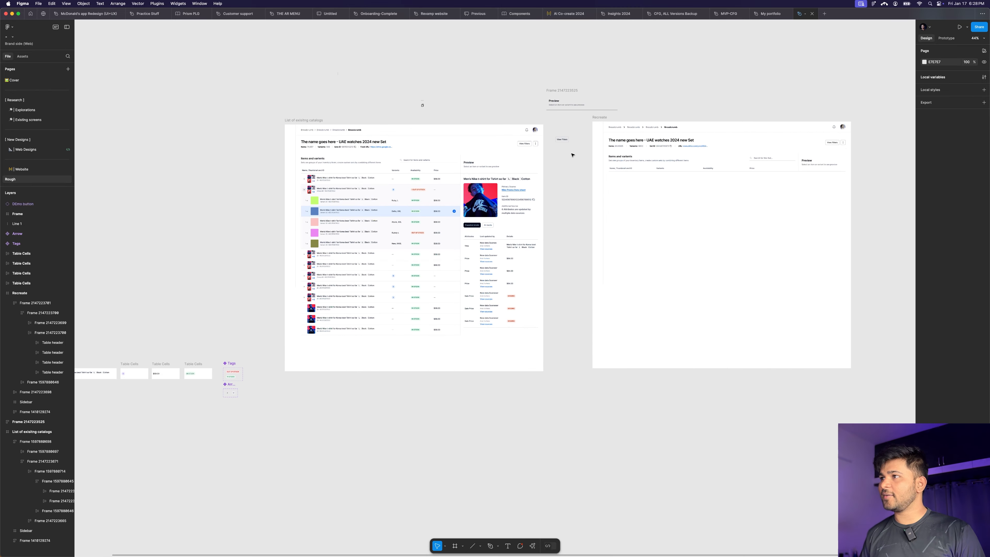
scroll(439, 188, "down", 2)
scroll(219, 308, "up", 6)
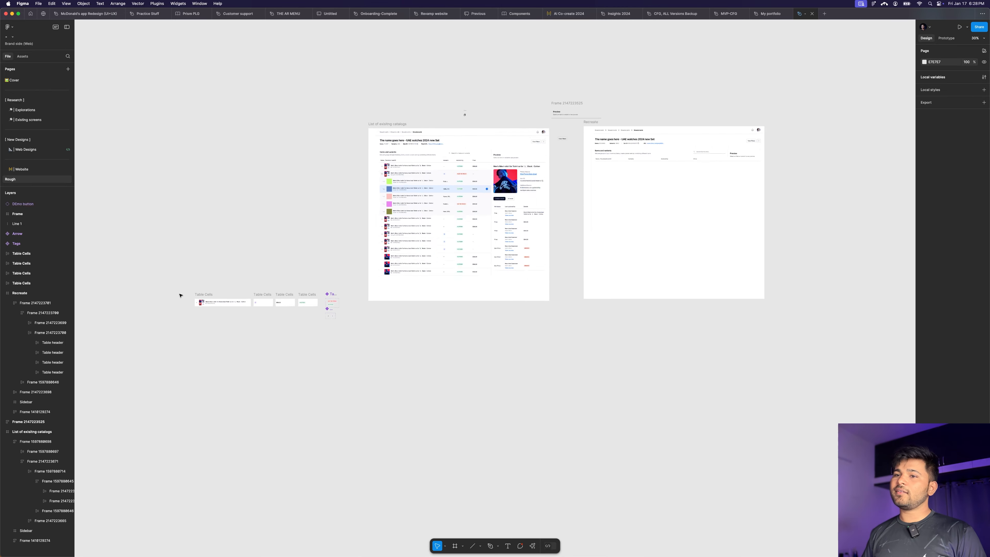
scroll(278, 241, "up", 2)
scroll(281, 241, "down", 4)
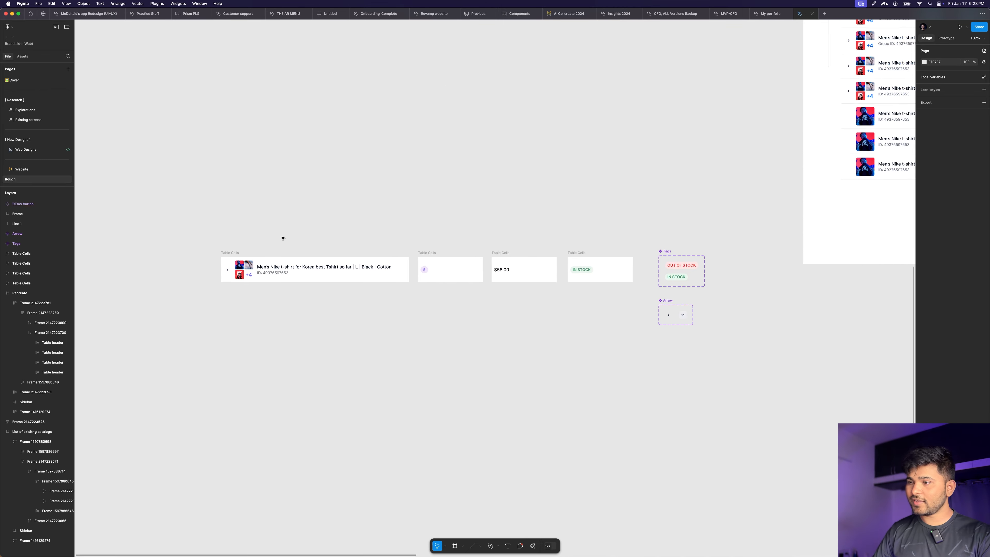
scroll(286, 238, "up", 3)
scroll(624, 265, "up", 3)
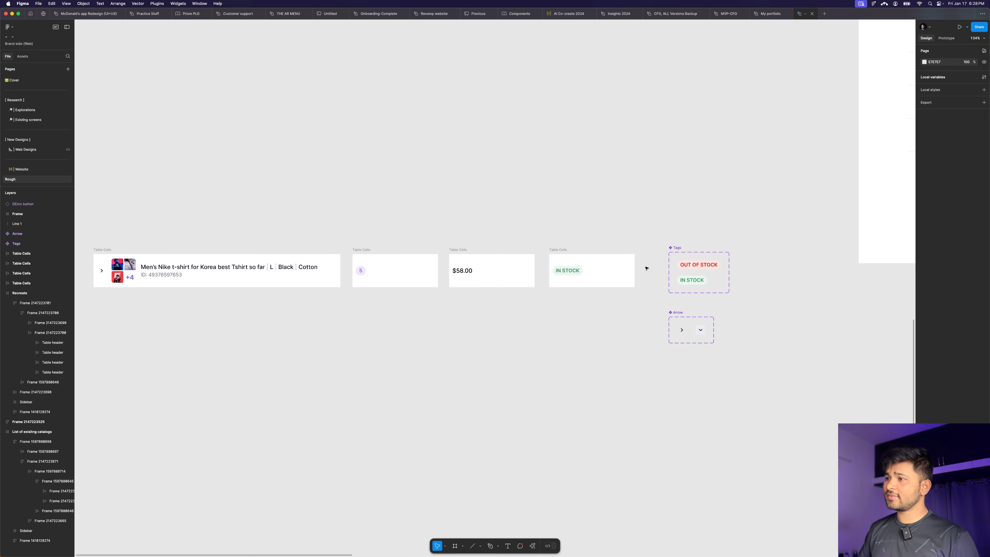
Step: Duplicate the $58.00 price table cell and place the copy below the row of table cells
left_click(559, 250)
left_click(560, 250)
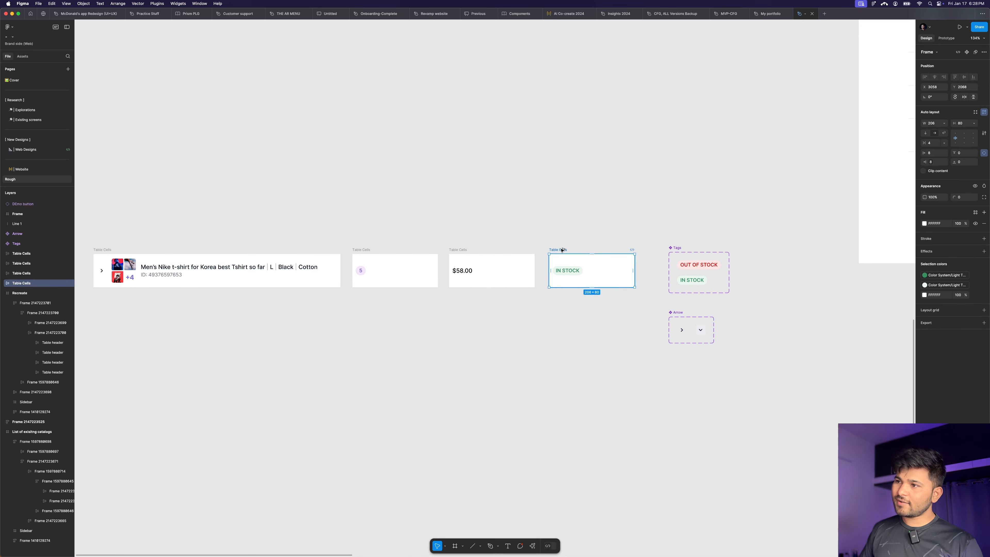
left_click(459, 250)
left_click_drag(459, 249, 453, 369)
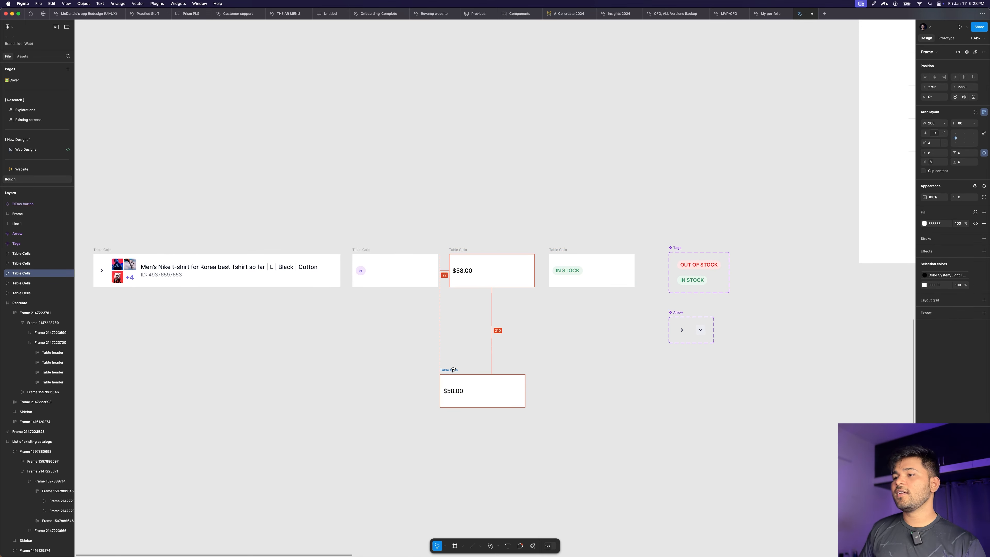
left_click(582, 360)
scroll(584, 360, "down", 2)
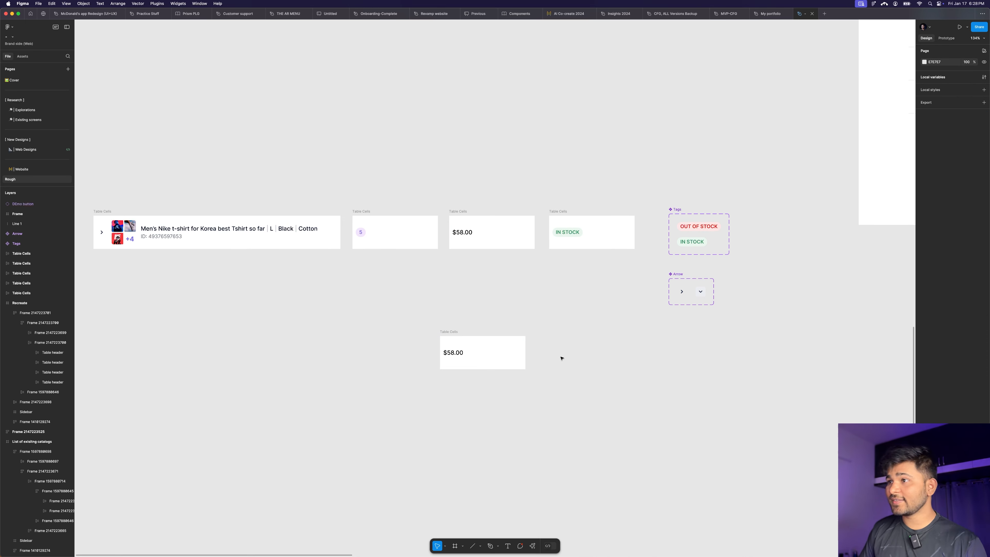
Step: Replace the $58.00 text in the duplicated cell with a copy of the purple count tag from the variants cell
left_click(363, 236)
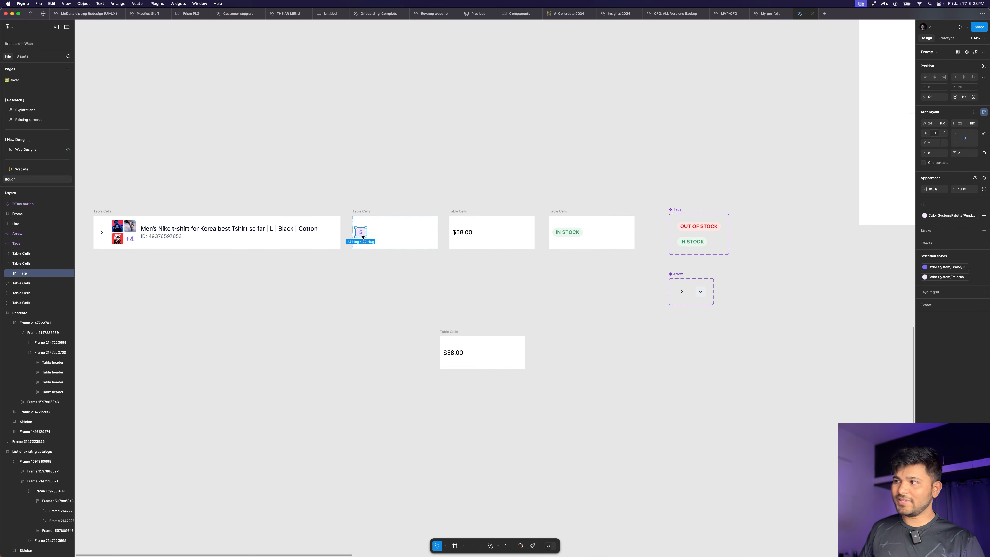
left_click(461, 352)
key("super+shift+r")
left_click(508, 320)
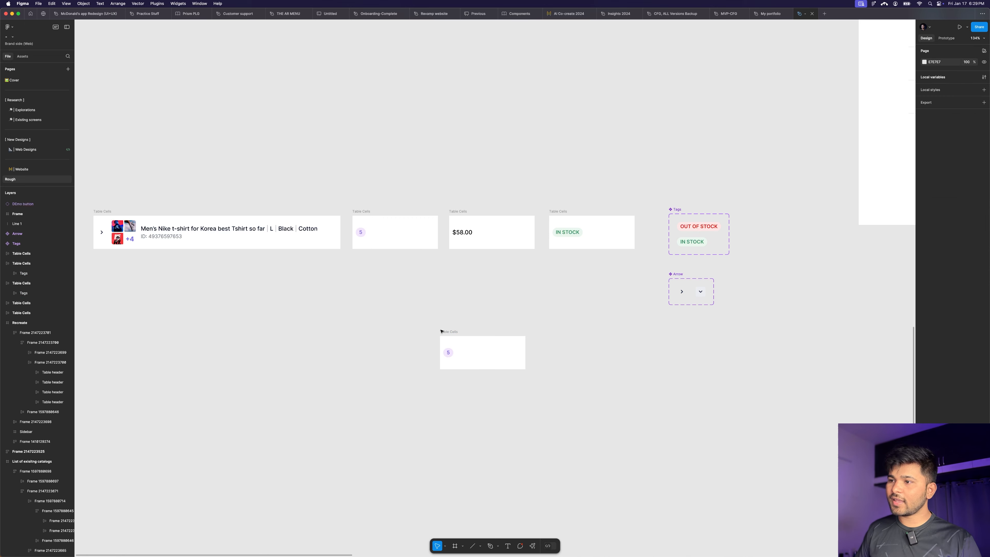
Step: Move the new count-tag cell directly beneath the original count-tag cell, aligned with its left edge
left_click_drag(442, 331, 327, 302)
left_click_drag(326, 258, 363, 279)
scroll(366, 277, "left", 3)
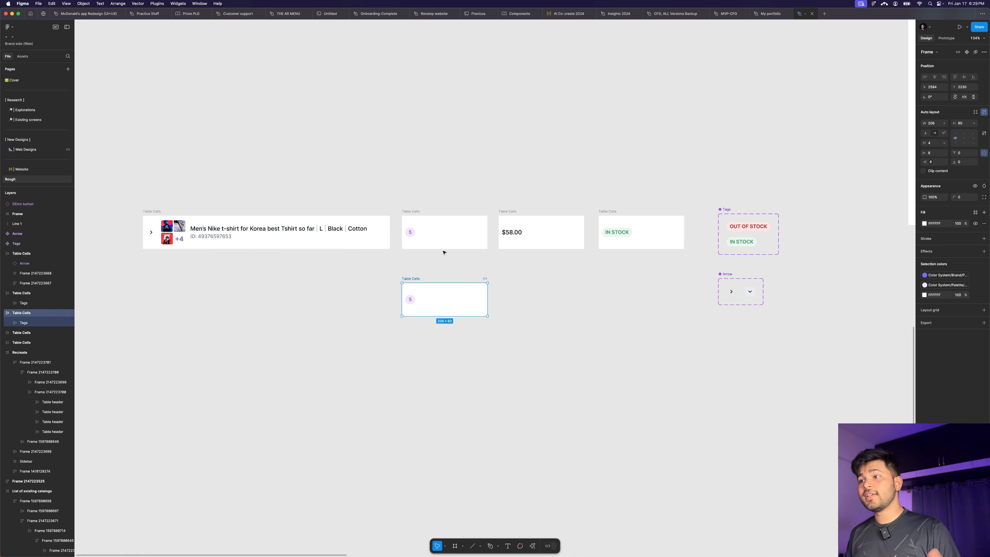
left_click(514, 213)
left_click(678, 351)
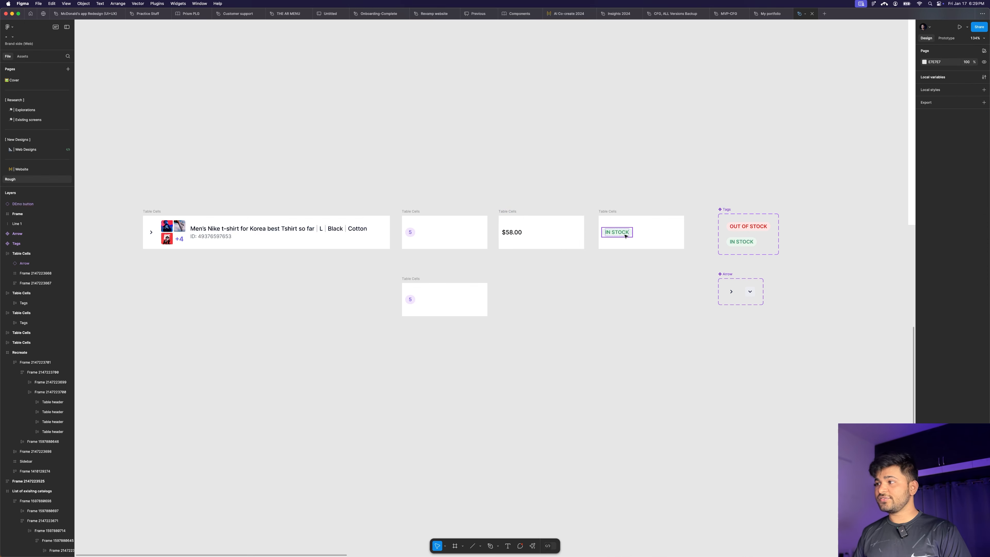
Step: Examine the Tags component set and its OUT OF STOCK and IN STOCK variants
scroll(625, 315, "up", 10)
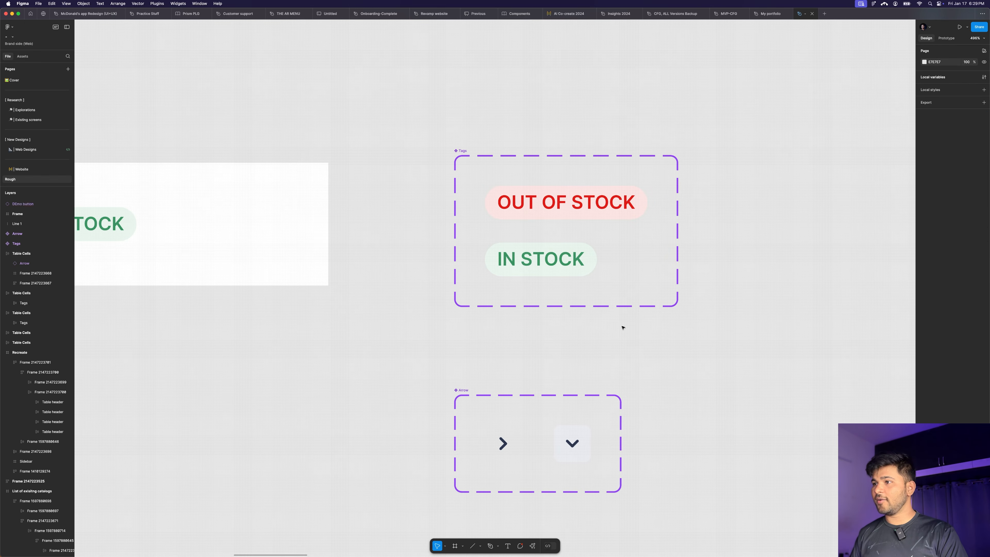
left_click(588, 261)
left_click(579, 212, "shift")
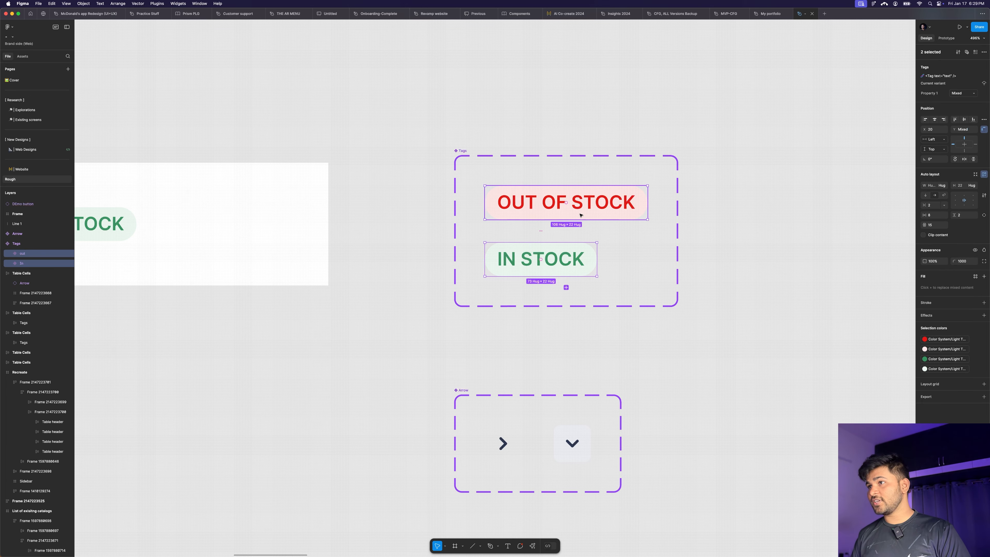
left_click(463, 152)
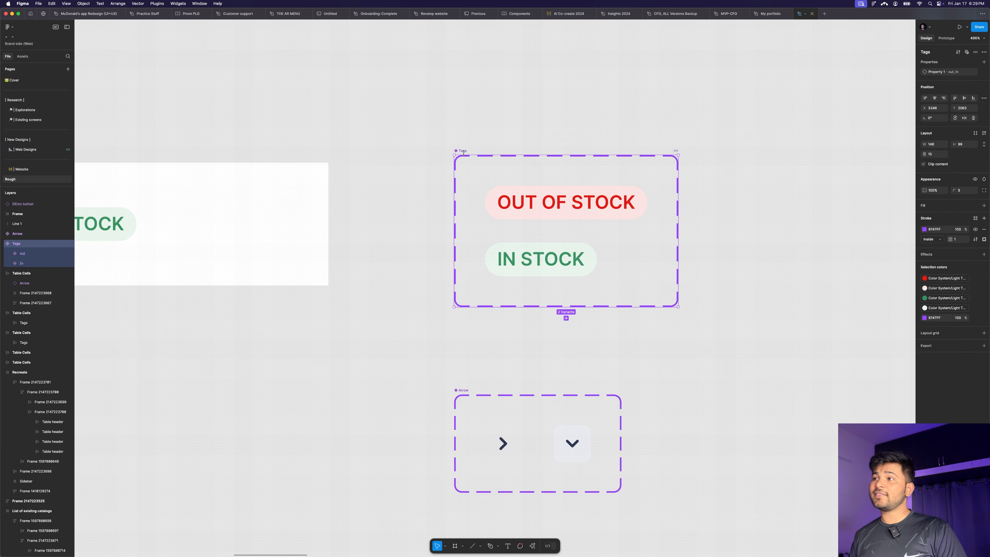
left_click(611, 194)
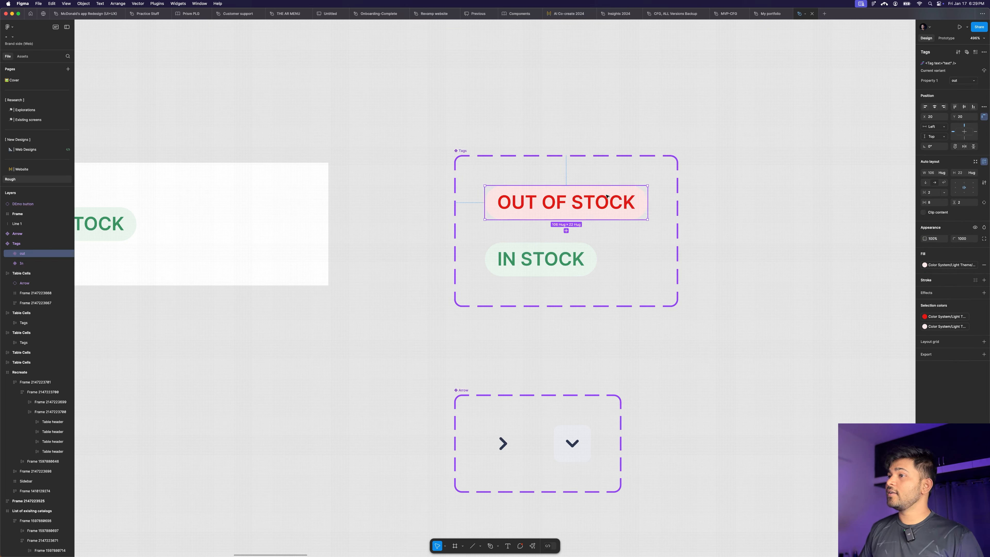
left_click(573, 260)
scroll(643, 195, "down", 5)
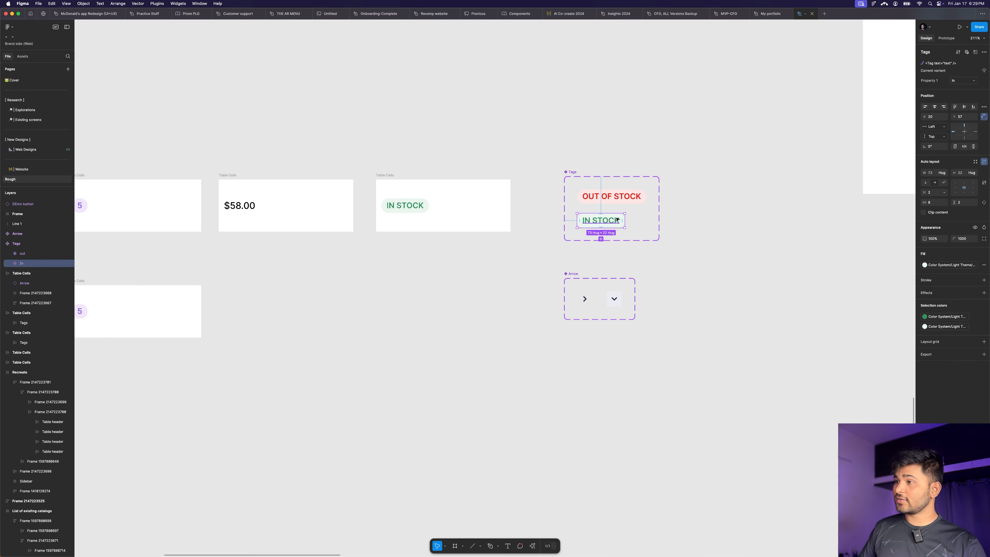
Step: Switch the tag instance in the availability table cell to the out variant
left_click(399, 206)
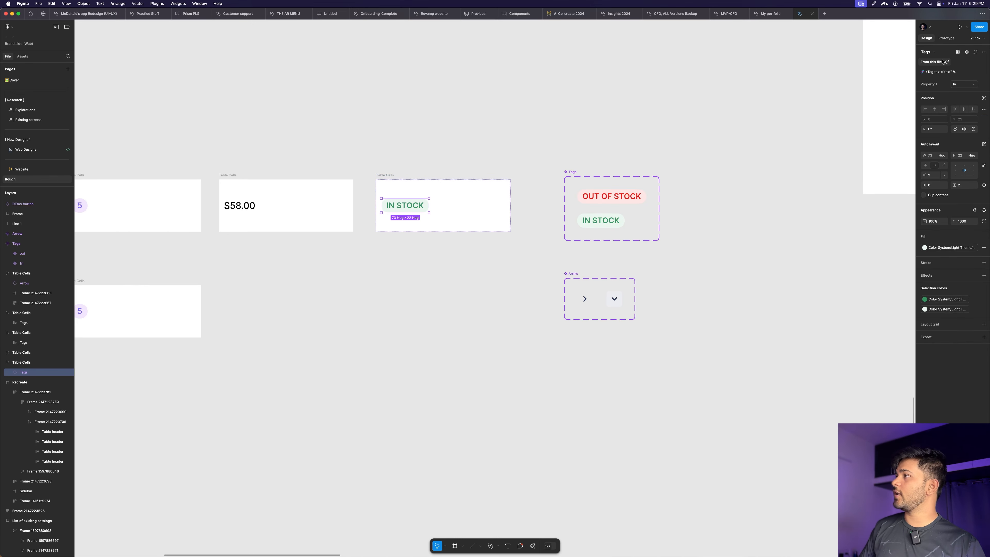
left_click(963, 85)
left_click(939, 80)
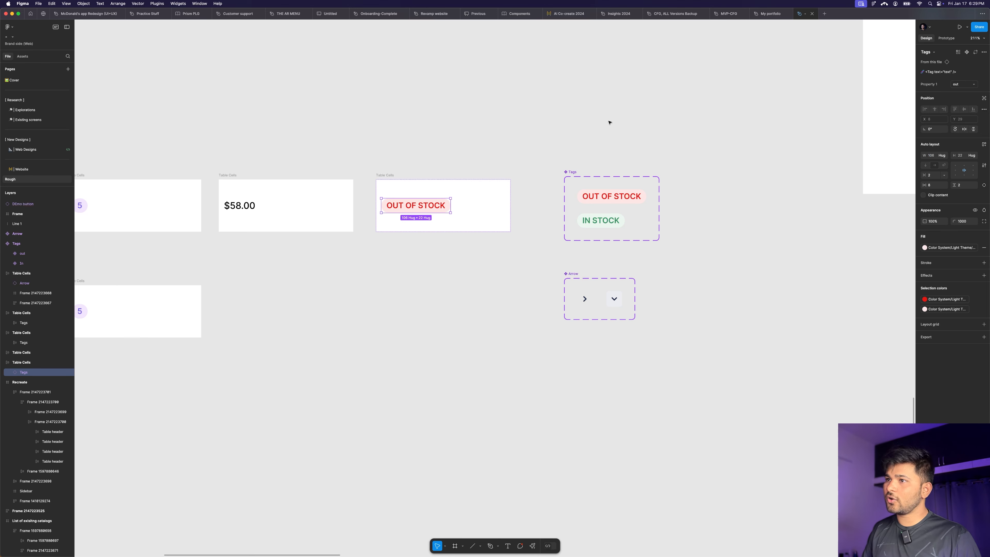
left_click(610, 123)
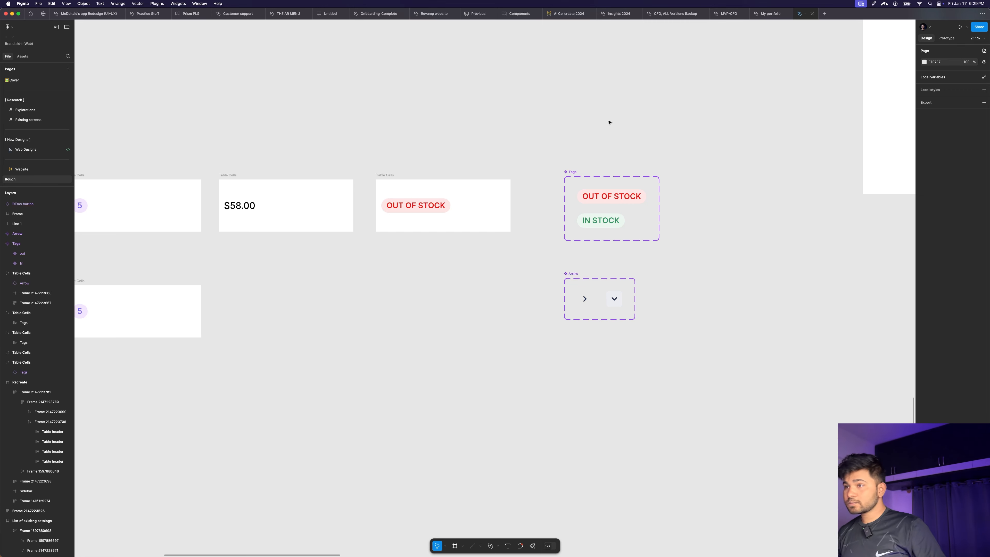
Step: Duplicate the lower count-tag cell beneath the product name cell and widen the copy to about 591 px
scroll(621, 164, "down", 5)
scroll(437, 164, "up", 2)
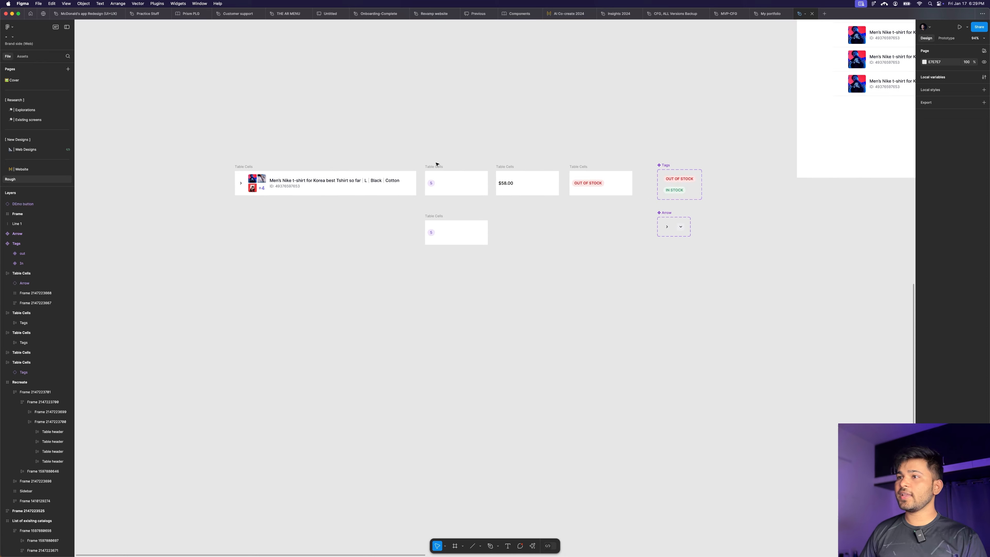
scroll(259, 164, "up", 4)
scroll(635, 190, "down", 3)
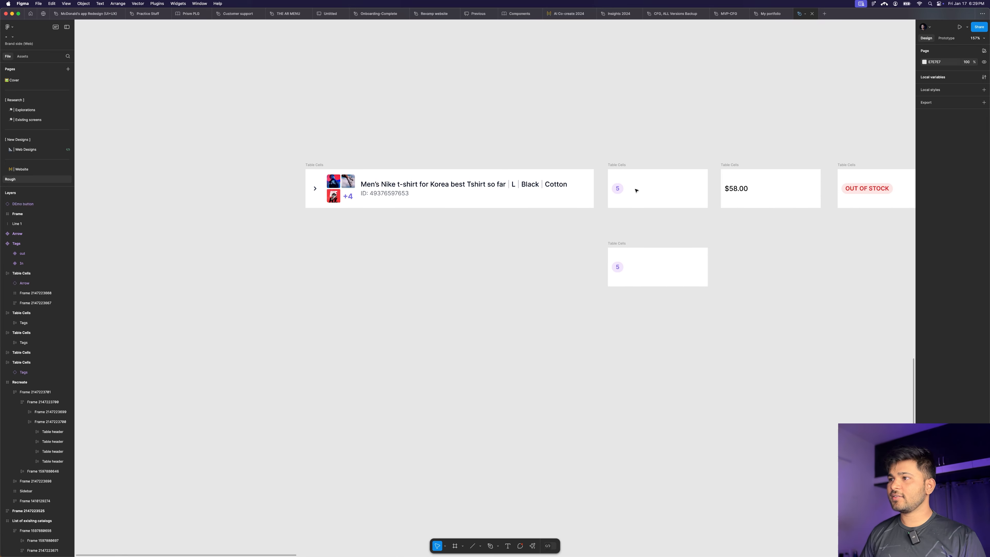
left_click_drag(628, 245, 312, 237)
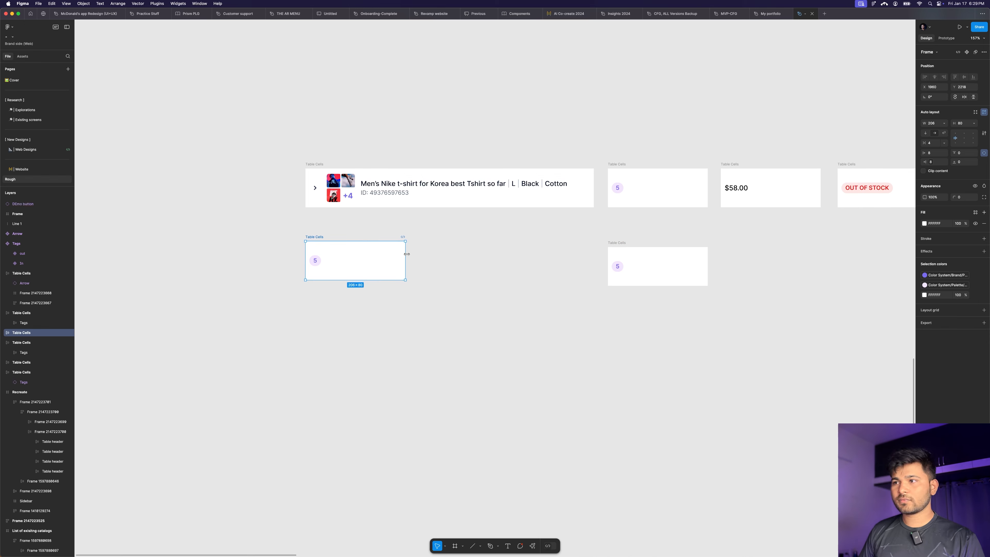
left_click_drag(404, 251, 592, 249)
left_click(610, 224)
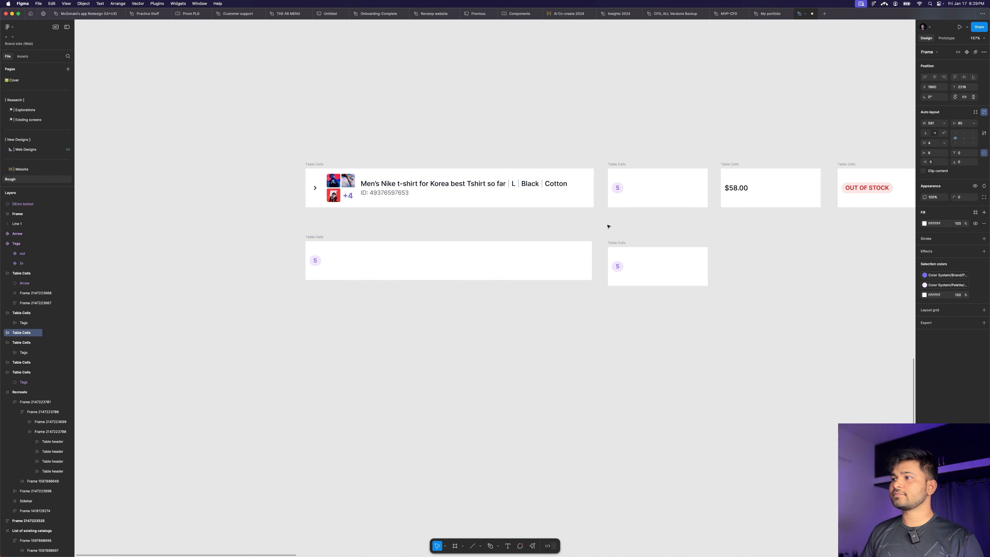
Step: Examine how the product name cell is built, including its arrow, image grid, title text and ID text
scroll(353, 214, "up", 3)
scroll(352, 214, "up", 1)
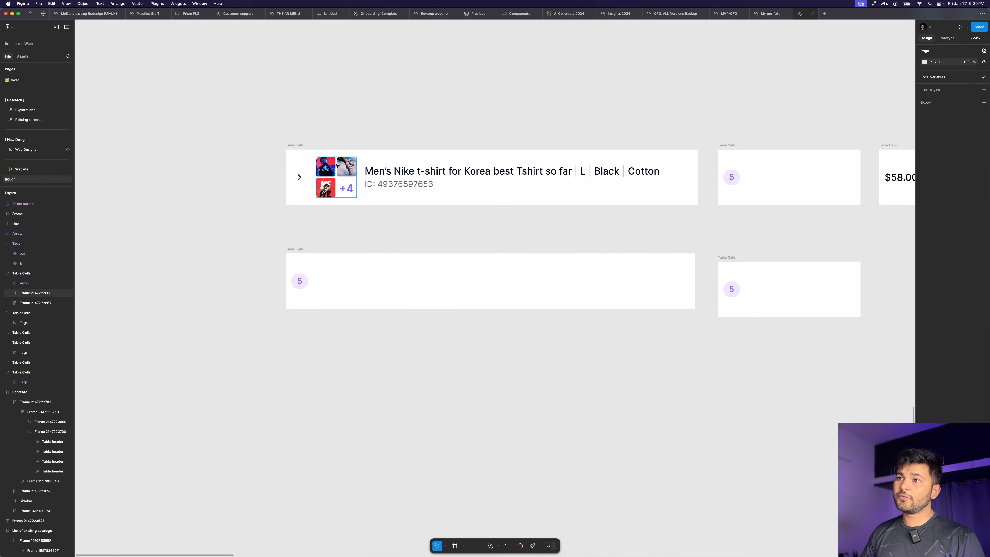
scroll(306, 155, "up", 5)
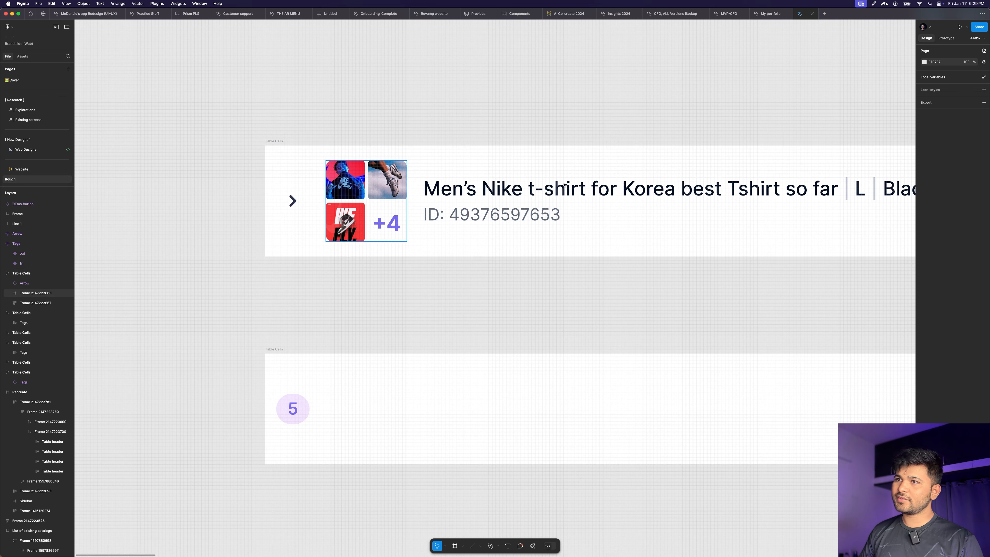
scroll(523, 177, "down", 2)
left_click(664, 186)
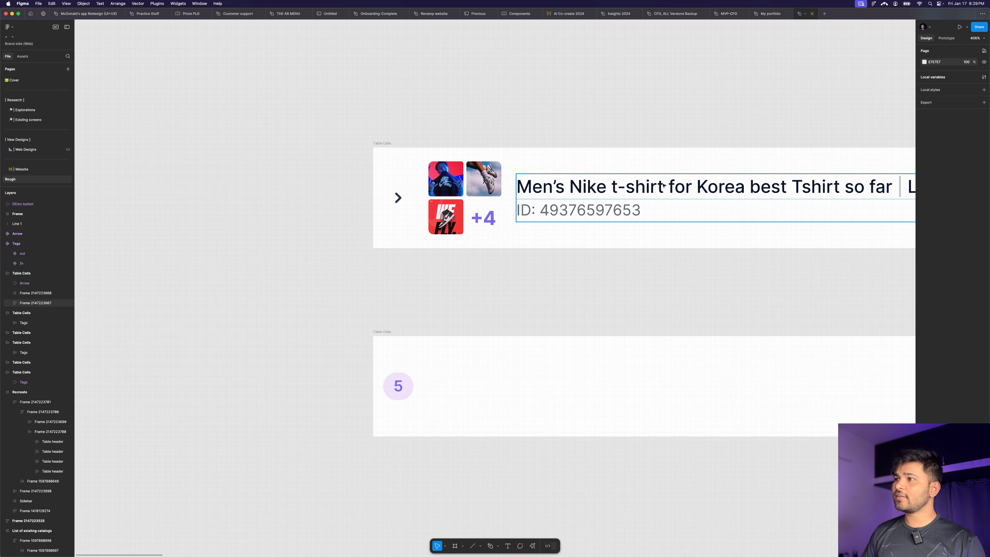
left_click(572, 189, "super")
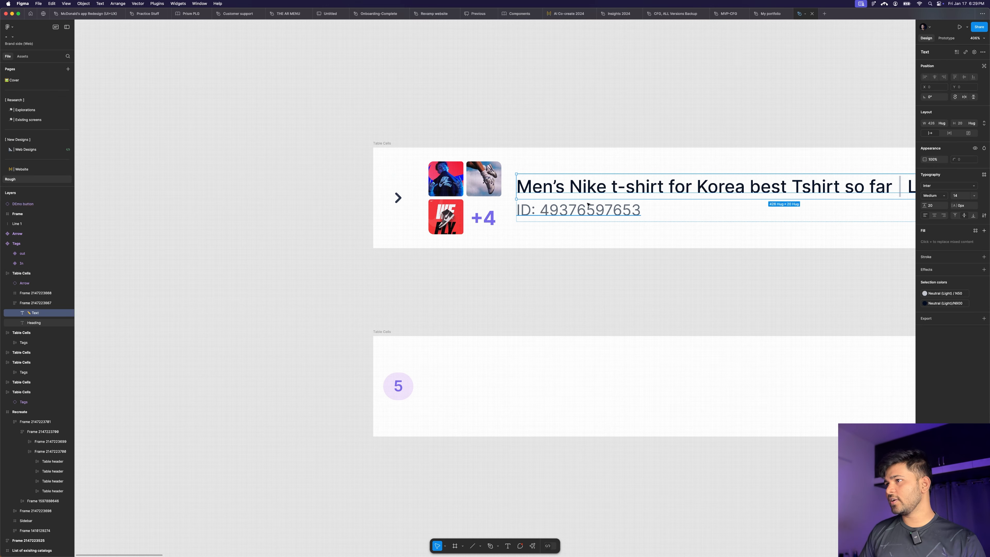
left_click(600, 209, "shift")
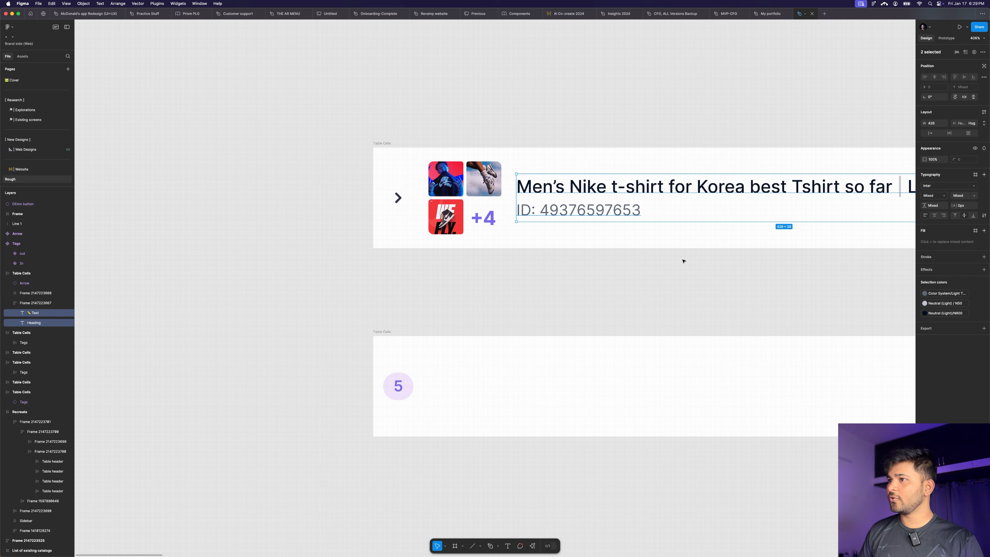
left_click(598, 194)
scroll(598, 195, "down", 3)
key("Escape")
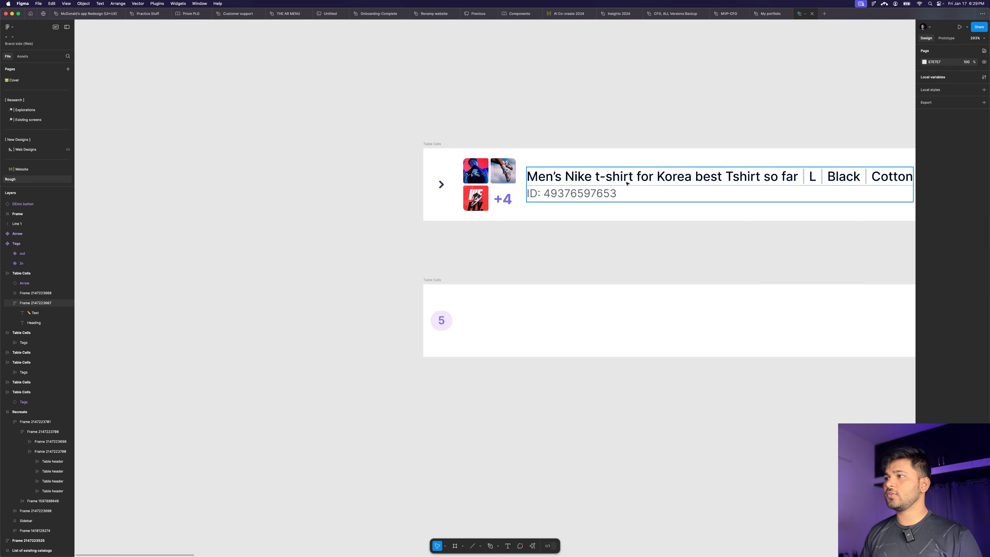
scroll(606, 192, "down", 3)
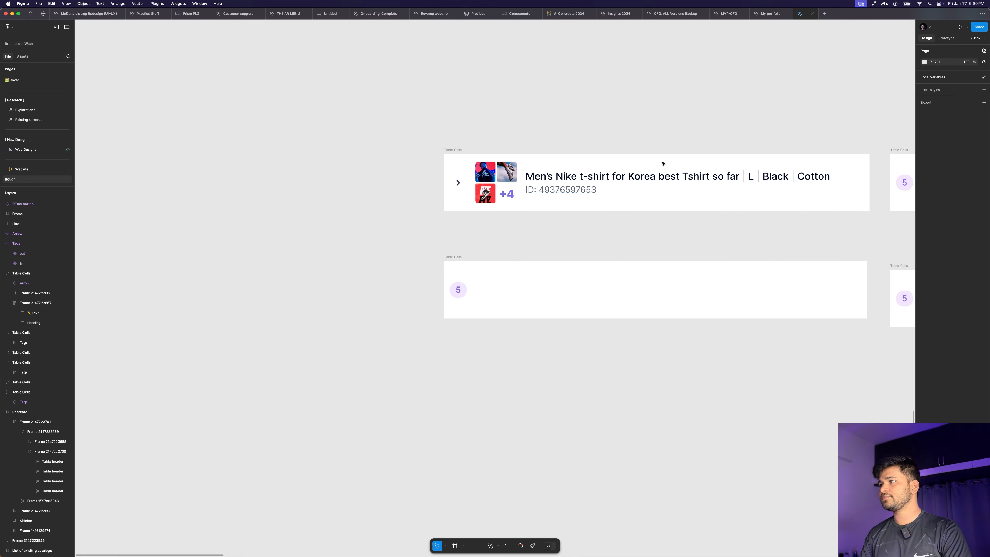
Step: Add the product title and ID text to the lower product cell and replace its count tag with the arrow
left_click(452, 257)
key("cmd+v")
left_click(506, 242)
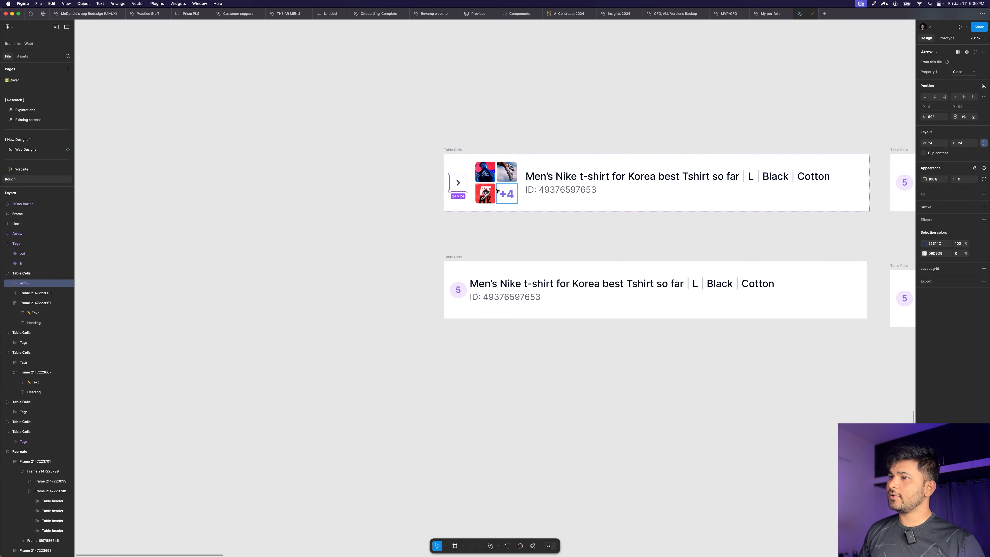
left_click(460, 283)
key("shift+super+r")
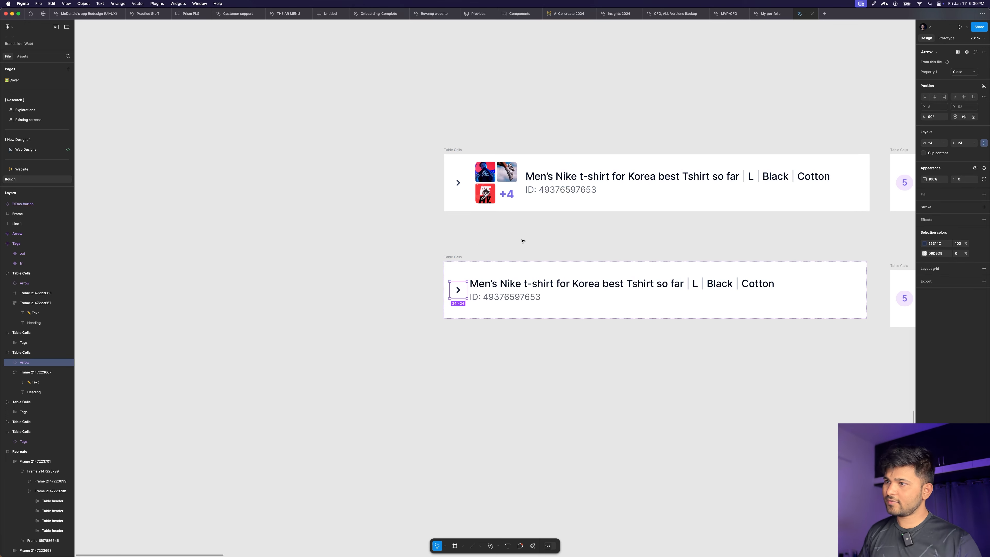
Step: Copy one thumbnail out of the upper cell's image grid, line up three of them on the canvas and add the +4 text beside them
left_click(522, 239)
scroll(484, 171, "up", 3)
left_click(493, 177)
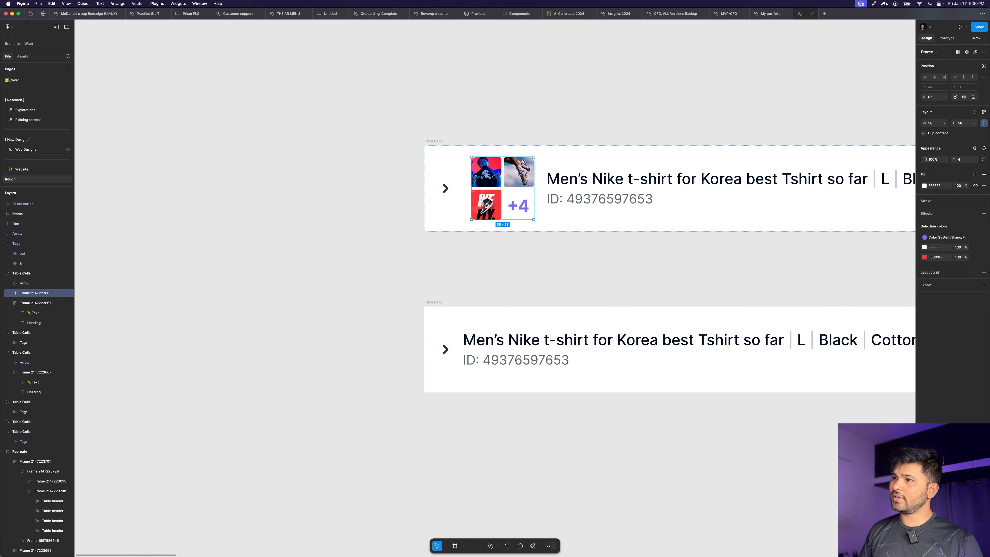
double_click(492, 176)
left_click_drag(486, 172, 226, 209)
left_click(207, 201)
left_click(192, 209)
key("super+d")
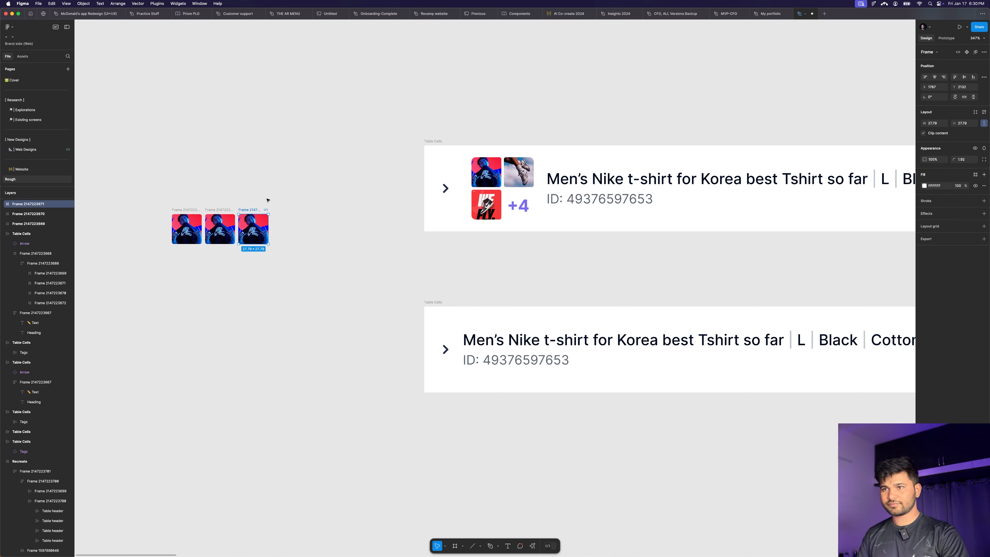
left_click(267, 201)
left_click_drag(524, 209, 284, 229, "alt")
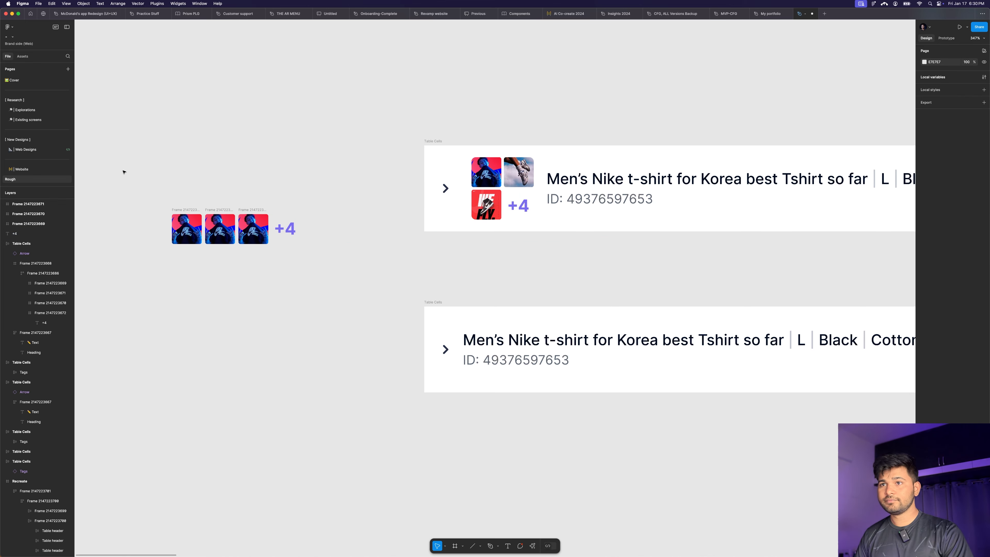
Step: Wrap the three thumbnails and the +4 text in a wrapping auto layout and narrow it to 60 px for a two-by-two grid
left_click_drag(124, 175, 308, 273)
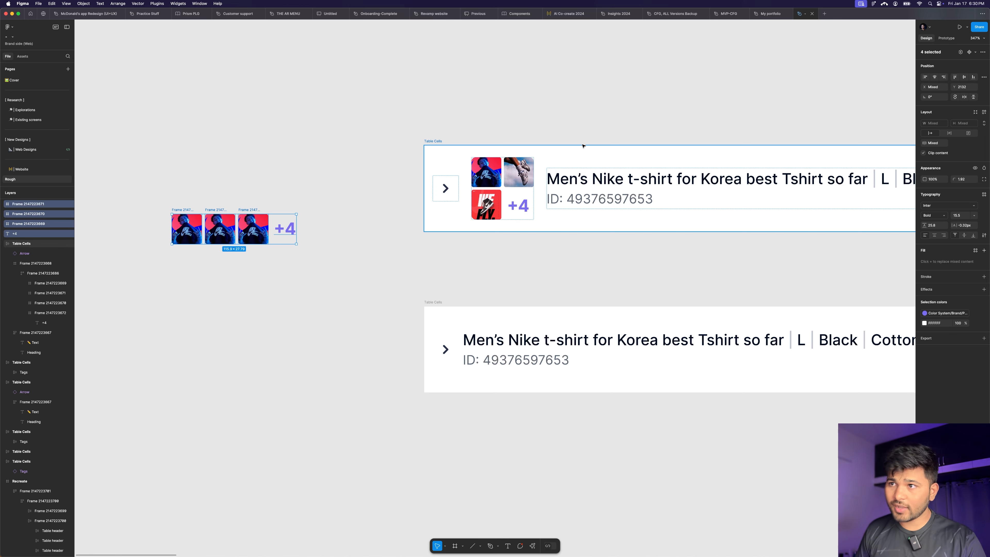
key("shift+a")
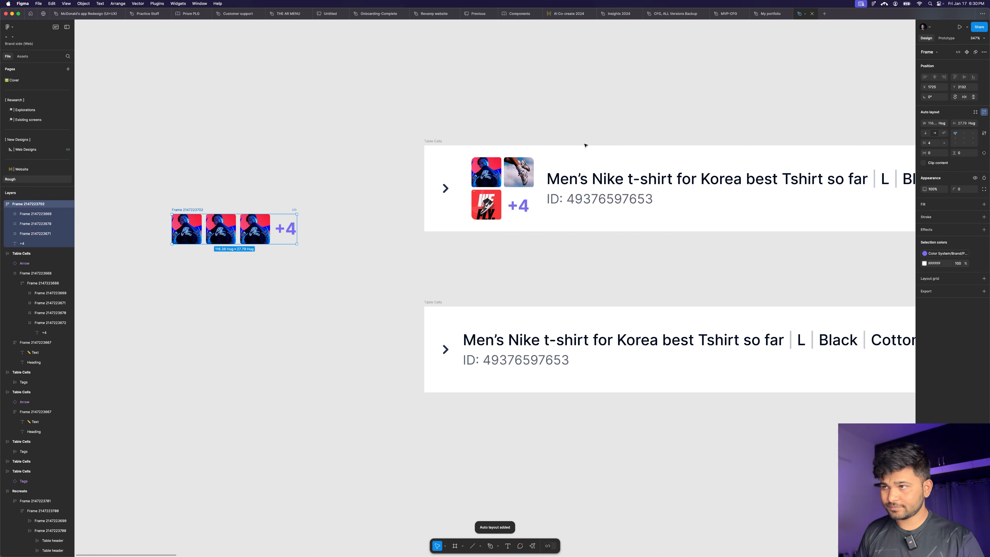
left_click(944, 133)
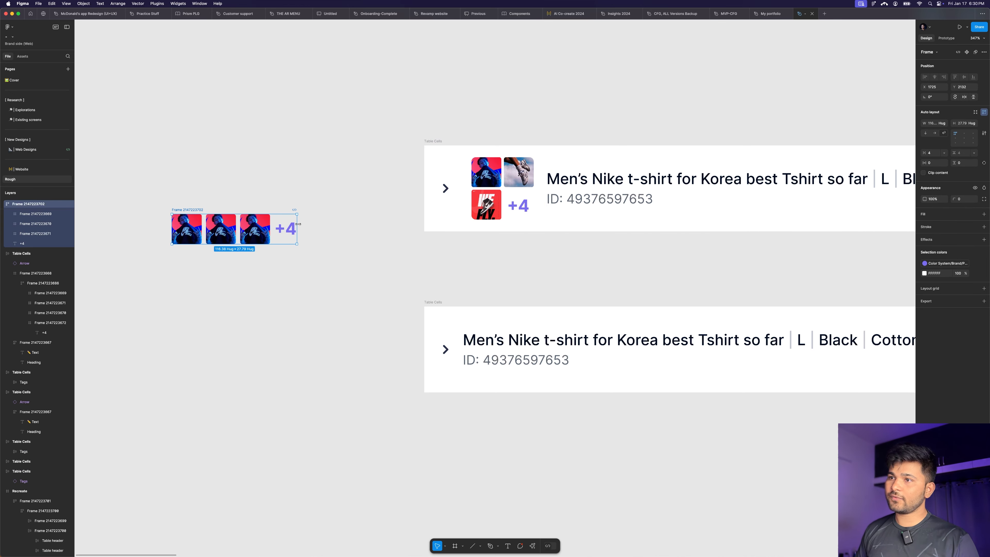
left_click_drag(297, 222, 237, 222)
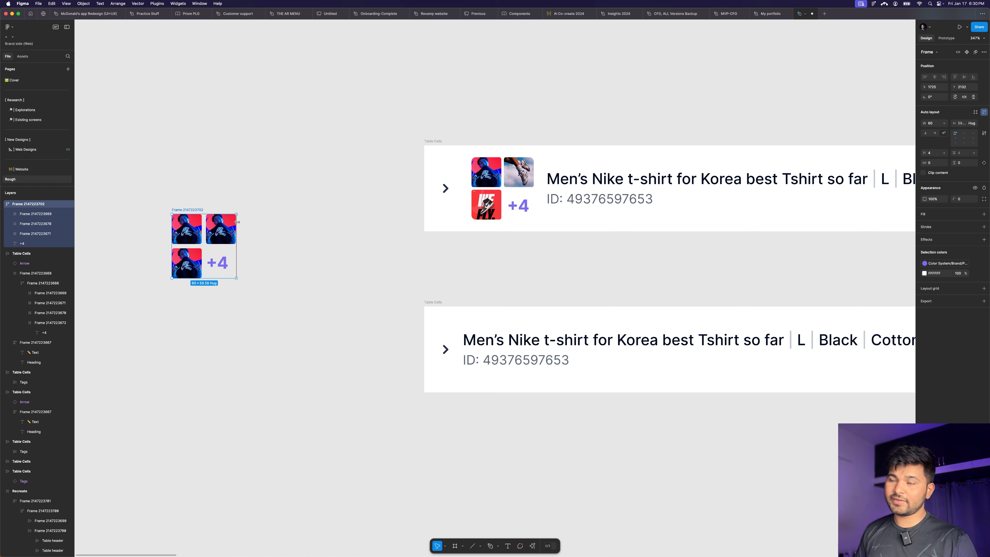
left_click(297, 206)
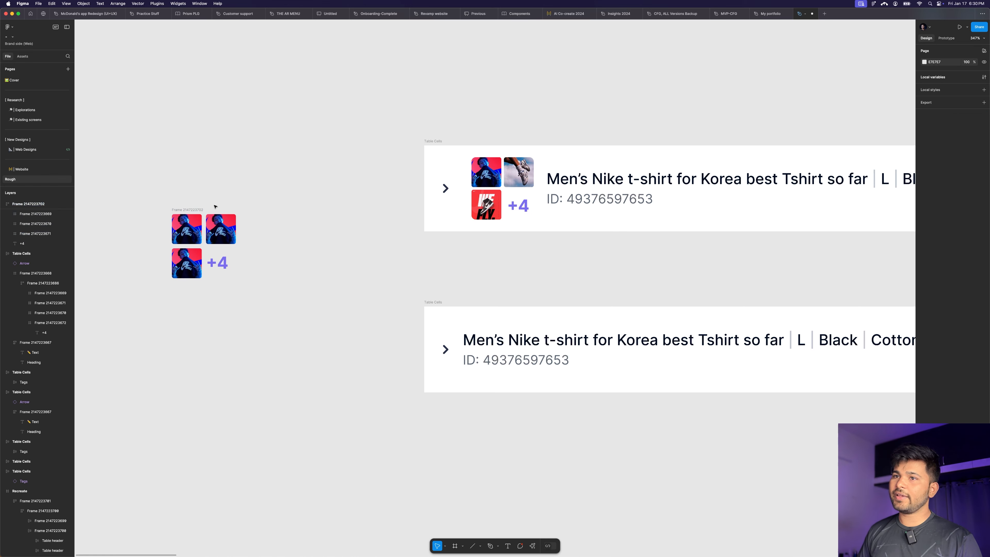
Step: Move the new thumbnail grid into the lower product cell, between the arrow and the title text
left_click_drag(194, 209, 285, 210)
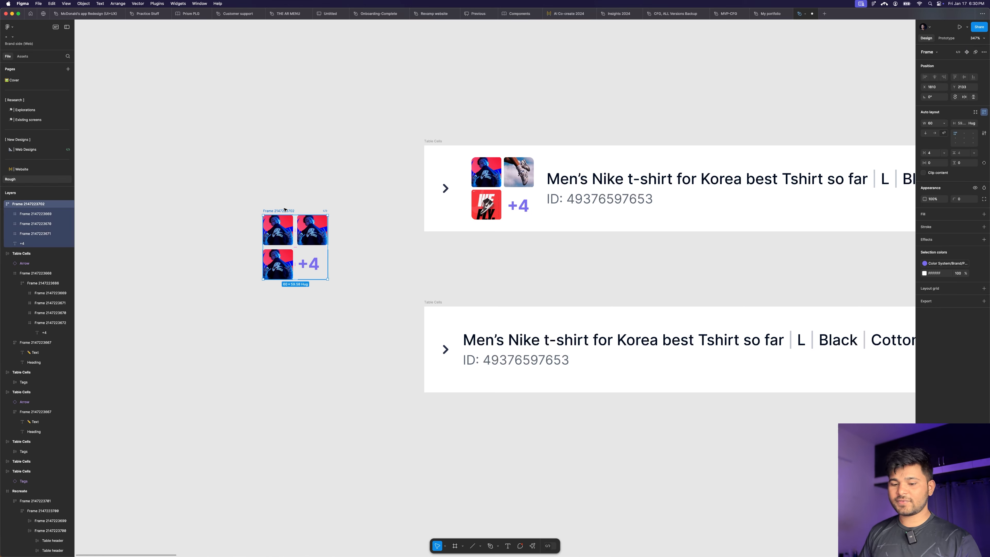
key("Delete")
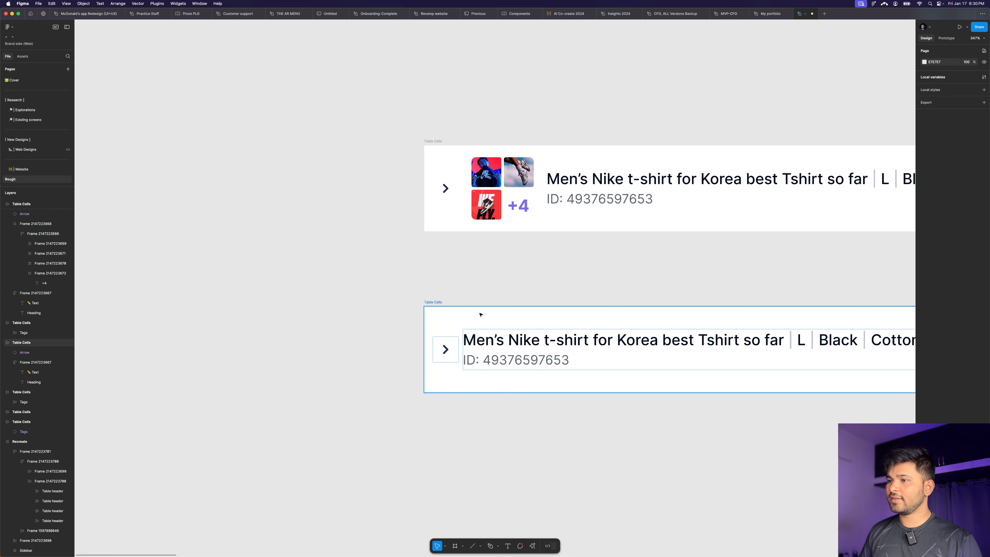
key("ctrl+z")
scroll(351, 305, "down", 6)
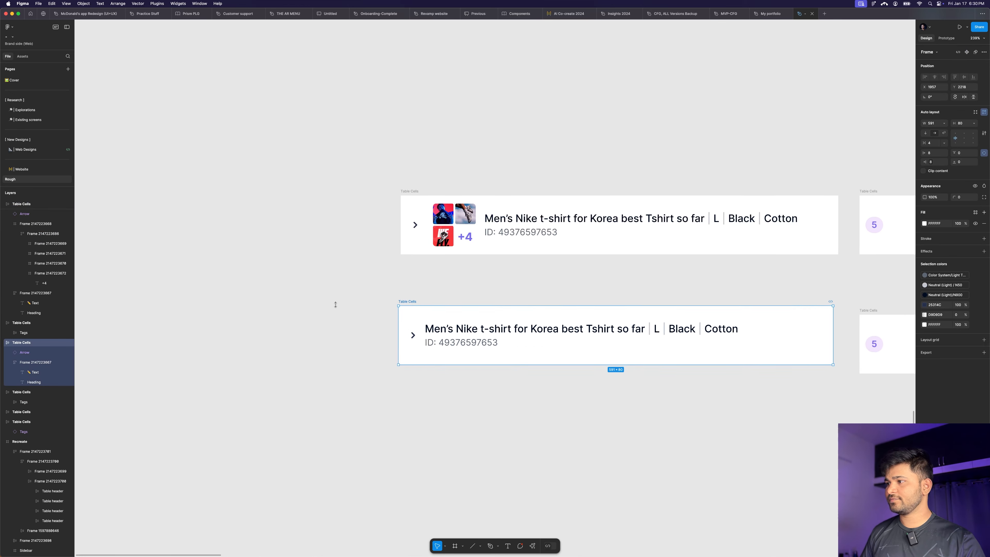
key("Left")
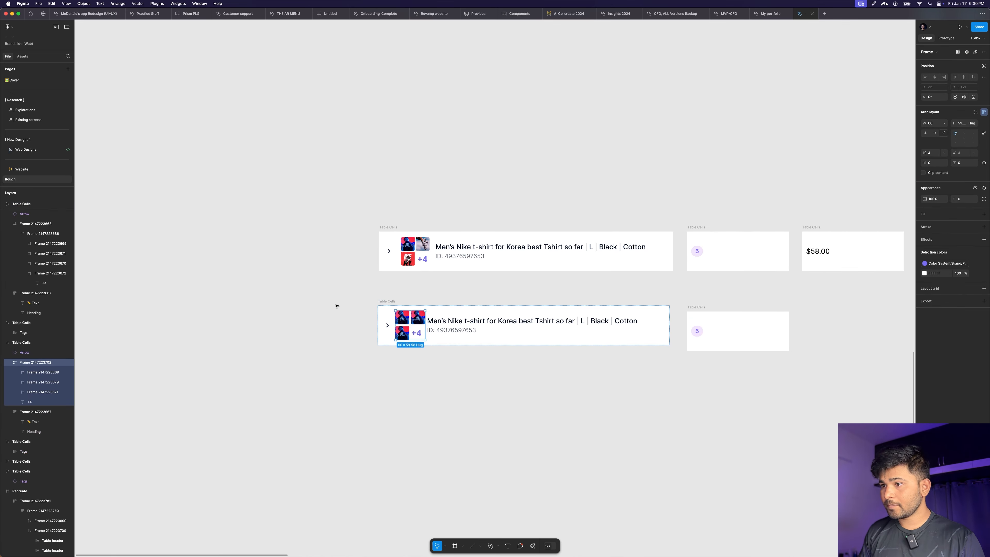
left_click(336, 306)
scroll(574, 334, "up", 3)
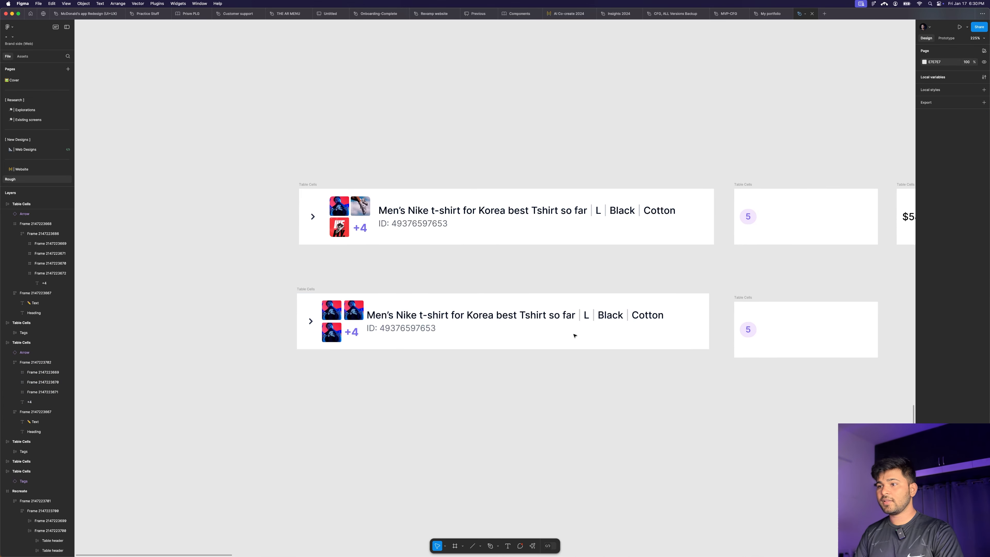
Step: Set the lower product cell's auto layout gap to 12
left_click(307, 289)
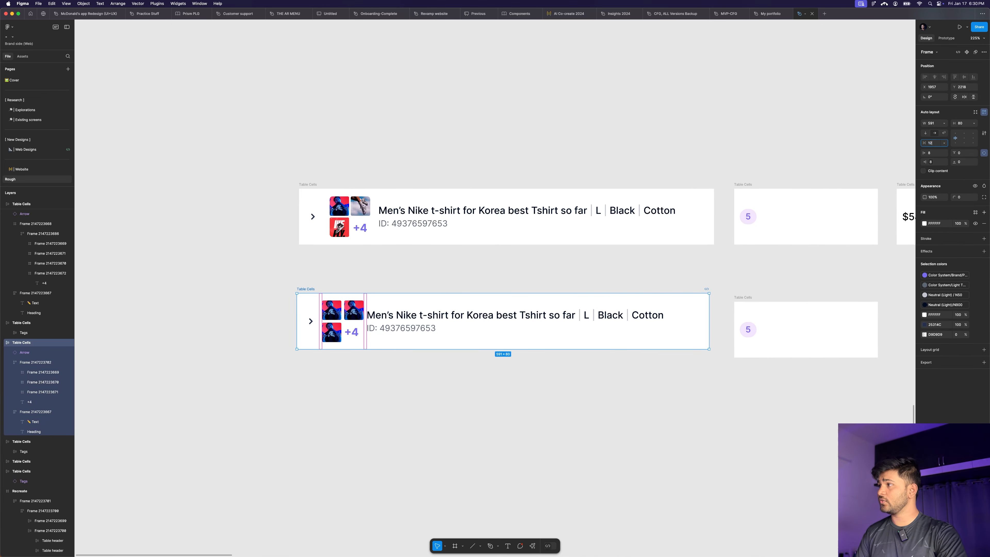
scroll(517, 215, "down", 5)
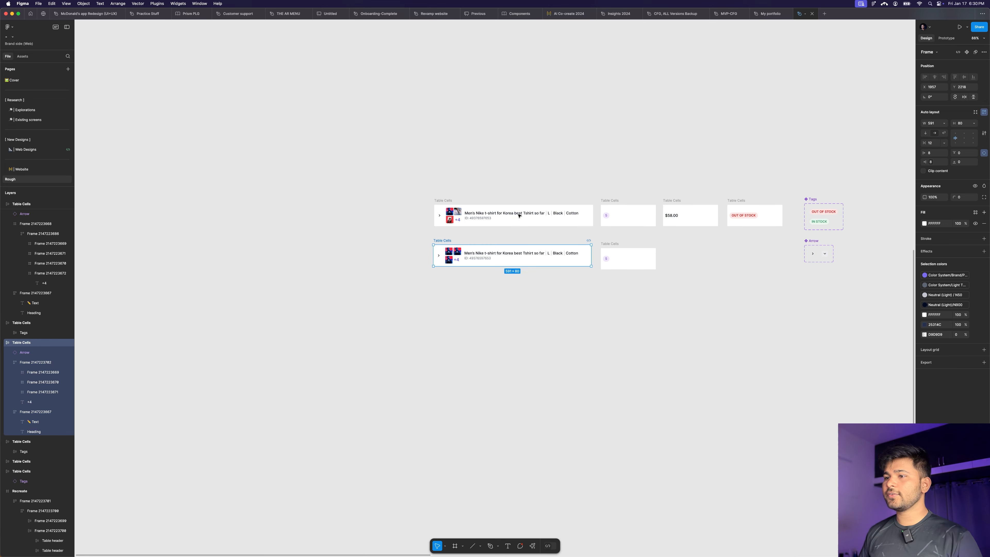
scroll(452, 283, "up", 4)
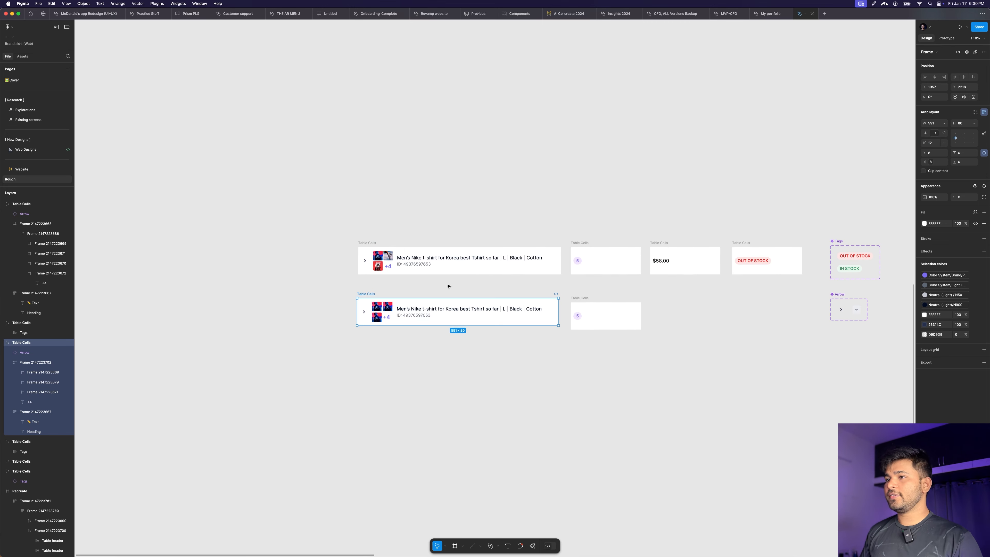
scroll(364, 301, "up", 5)
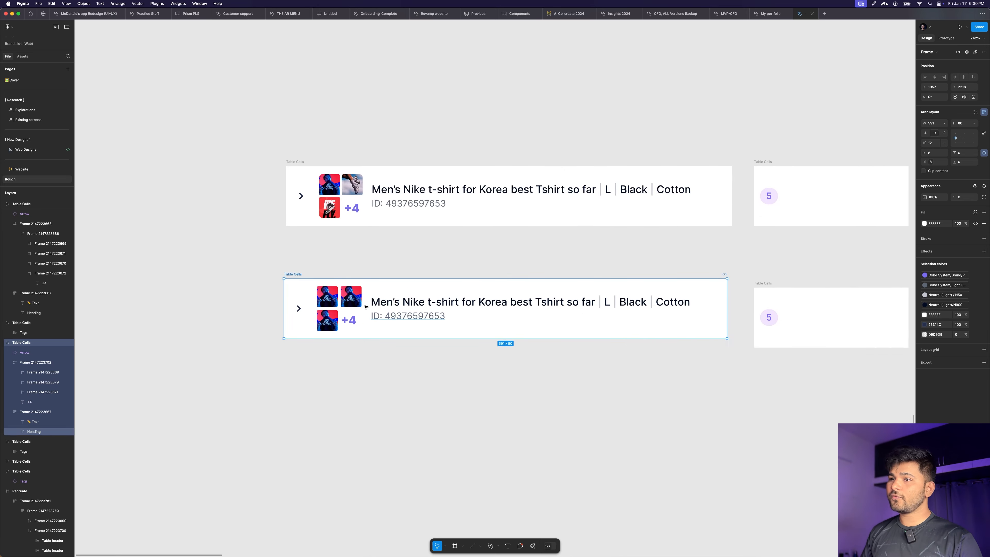
Step: Compare the lower product cell's arrow with the opened arrow in the reference table's expanded row
left_click(304, 309)
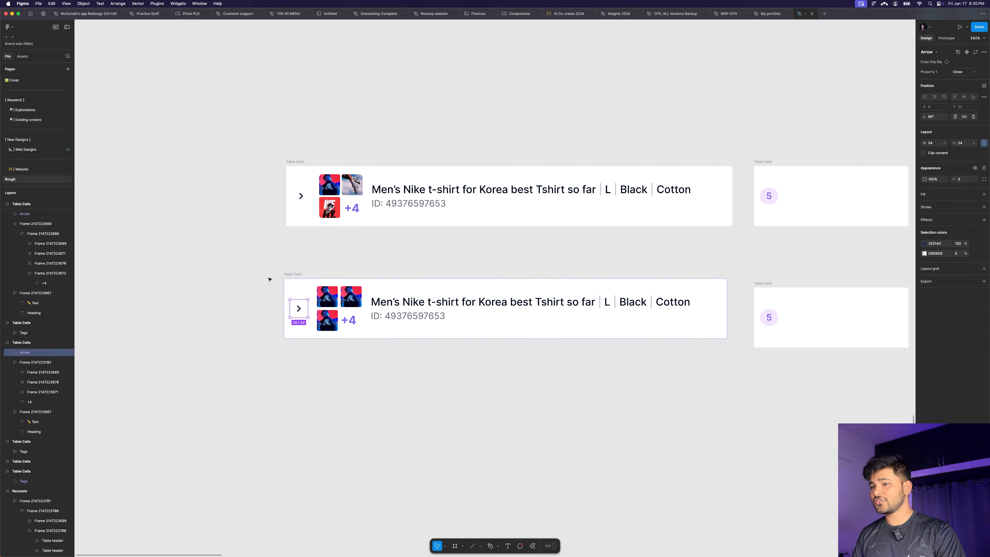
scroll(269, 279, "down", 5)
scroll(279, 282, "down", 5)
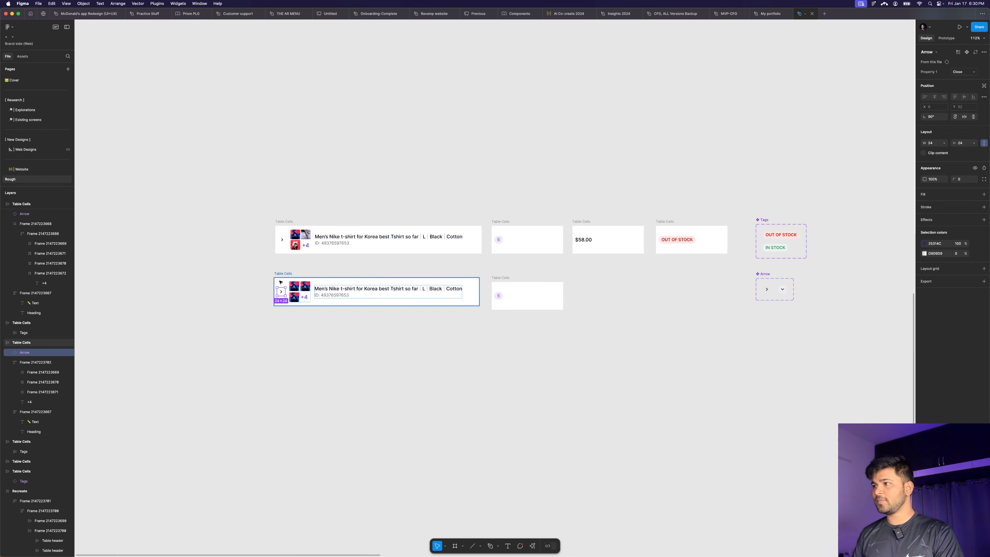
scroll(468, 176, "up", 10)
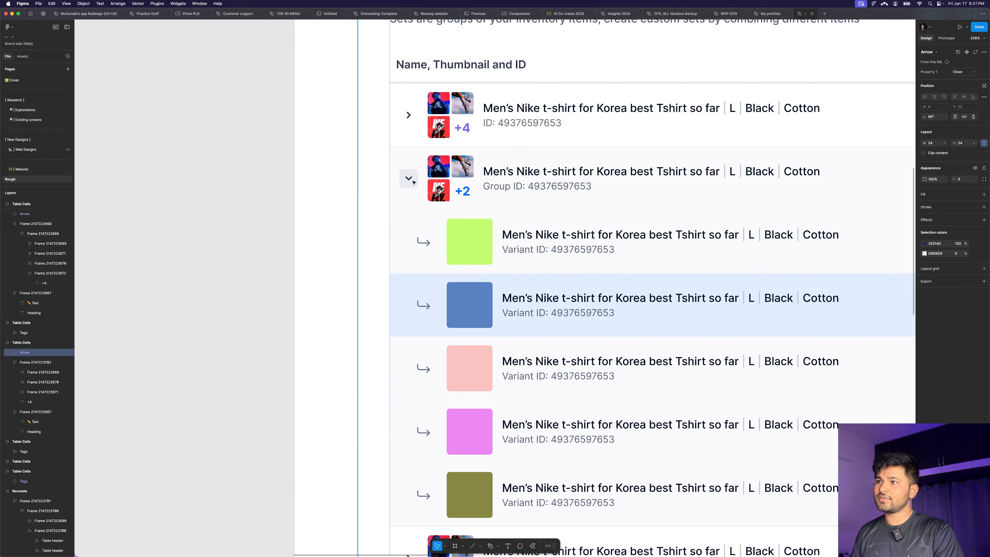
left_click(413, 182)
double_click(413, 181)
double_click(413, 182)
double_click(414, 182)
double_click(413, 181)
double_click(413, 182)
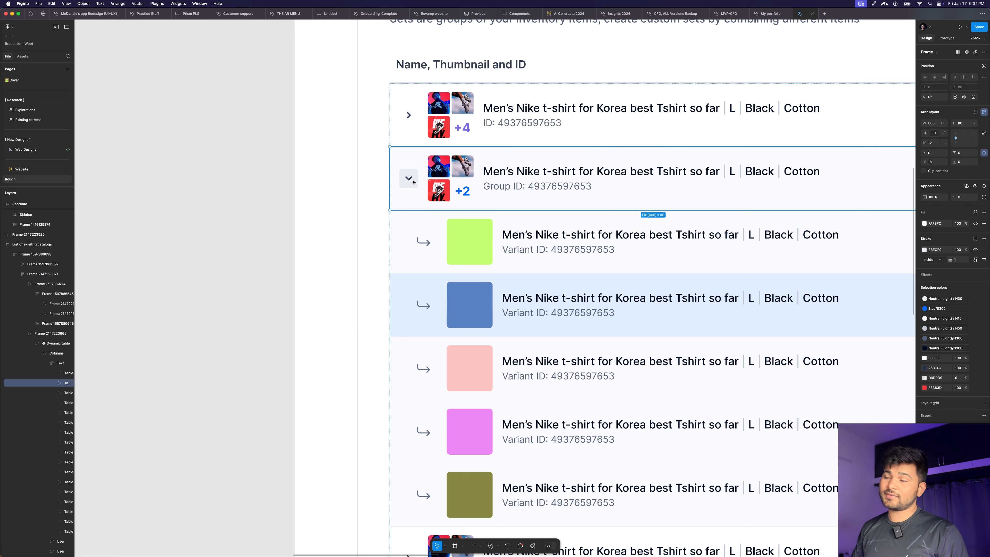
Step: Examine the Arrow component set and its Close and opened variants
scroll(414, 182, "down", 10)
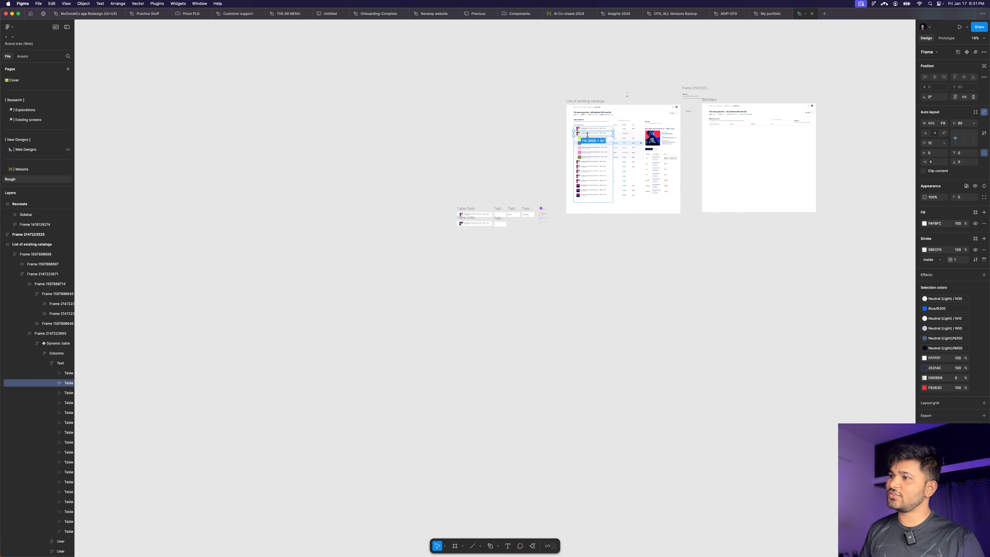
scroll(665, 322, "up", 15)
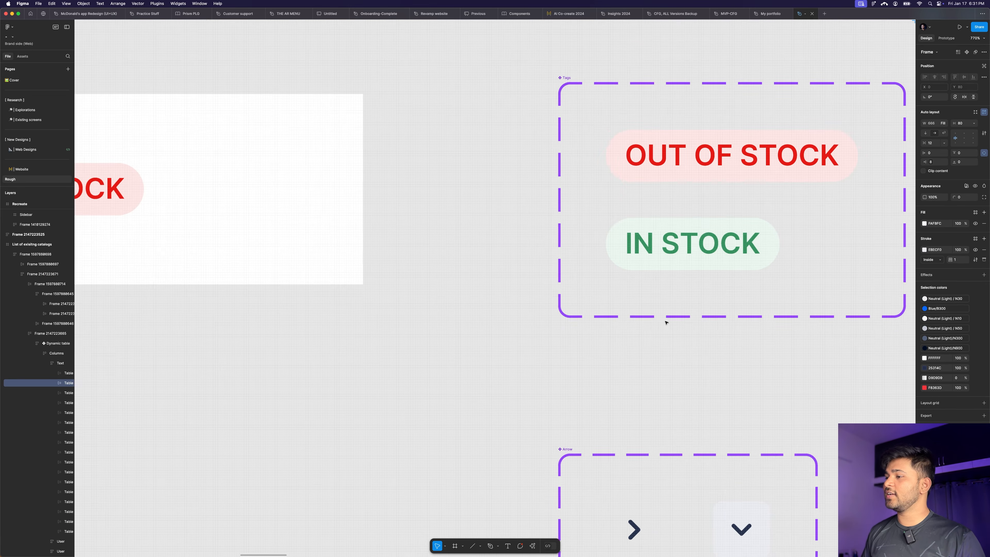
scroll(650, 312, "down", 3)
scroll(572, 300, "right", 2)
left_click(561, 315)
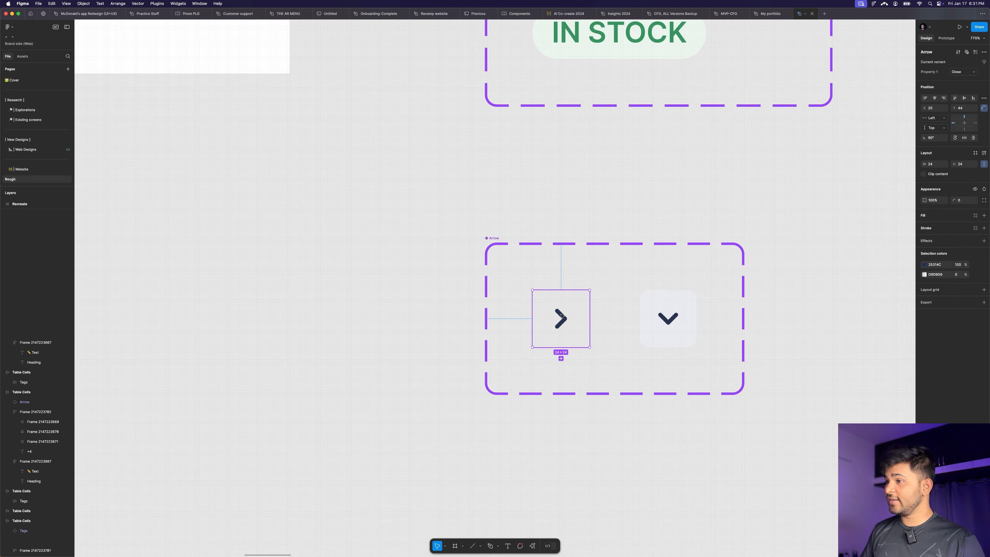
left_click(654, 300)
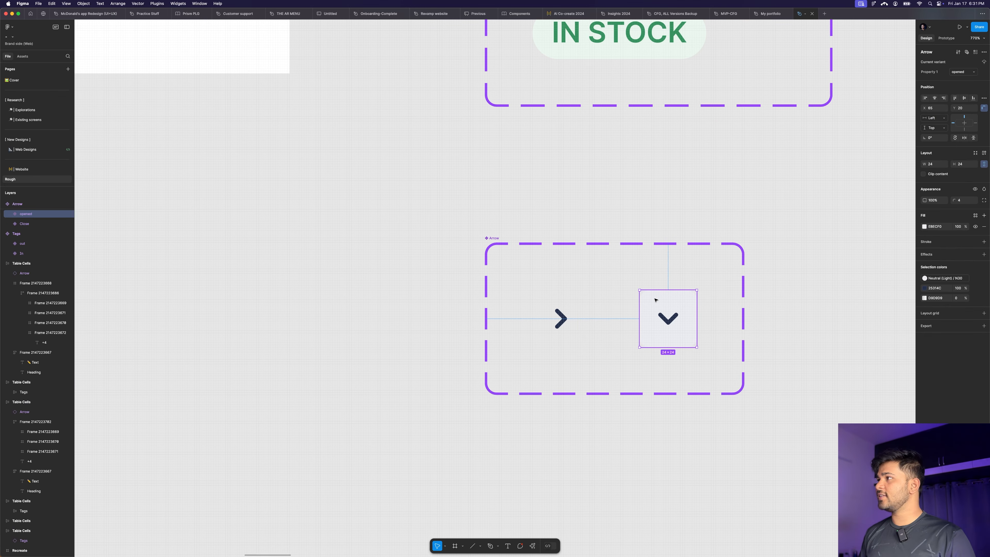
left_click(744, 213)
scroll(718, 176, "down", 10)
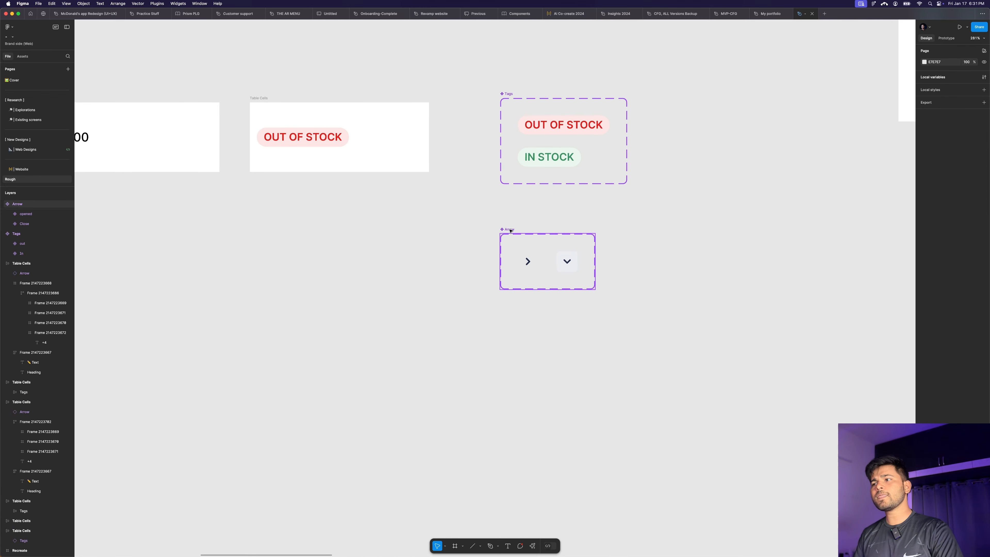
scroll(692, 219, "down", 5)
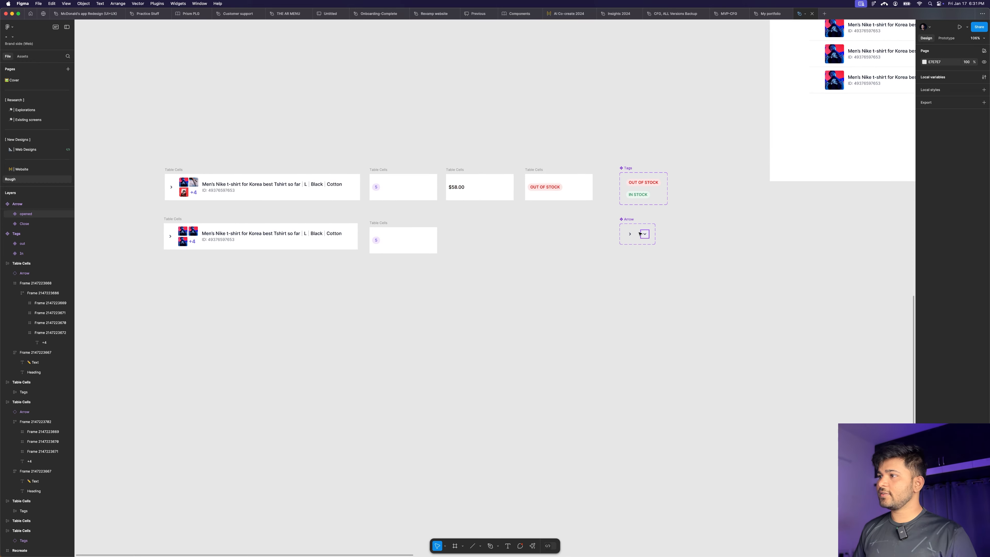
Step: Replace the arrow in the lower product cell with a copy of the Arrow component's Close variant
left_click(629, 235)
key("super+c")
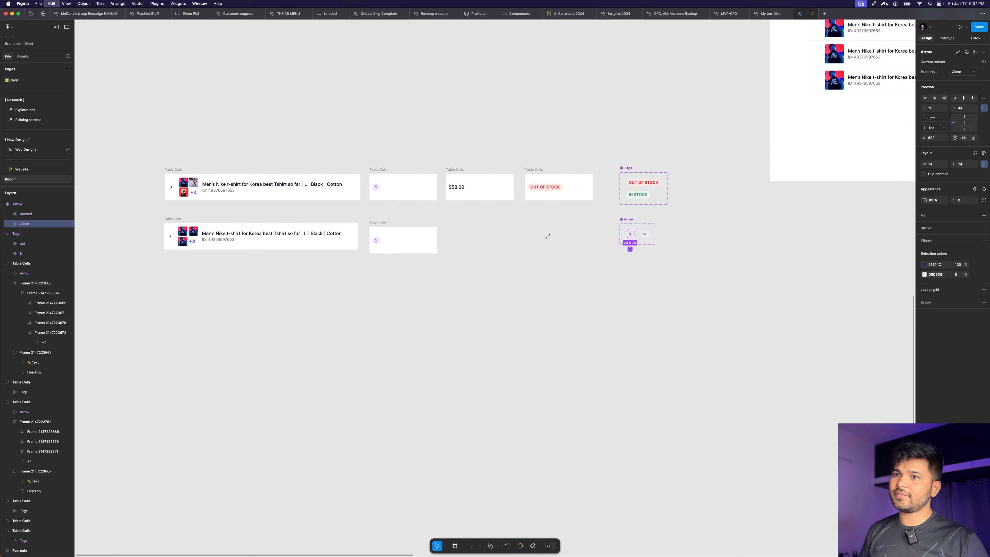
left_click(170, 237)
left_click(174, 278)
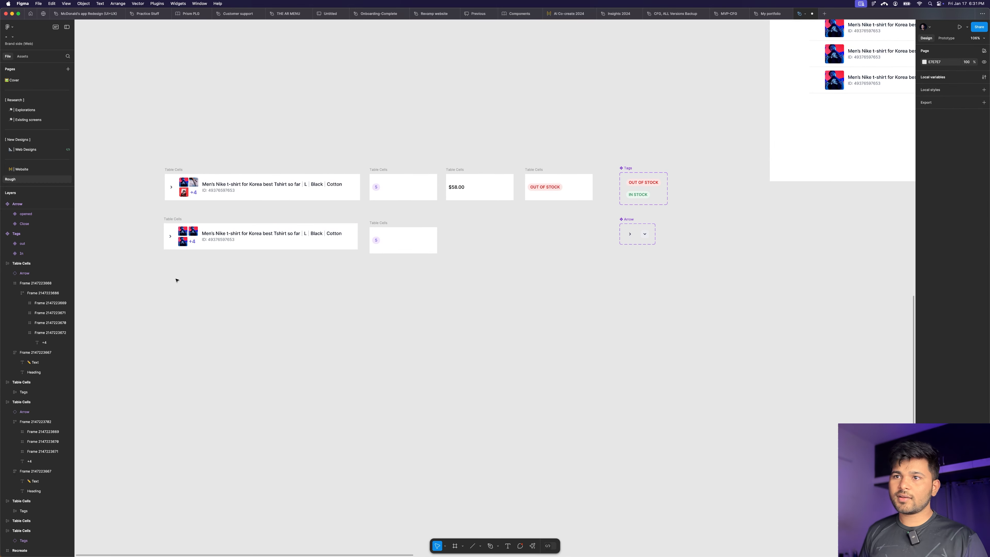
Step: Line up the rebuilt product cell with the upper count, $58.00 price and OUT OF STOCK cells in a new row below
scroll(171, 258, "up", 4)
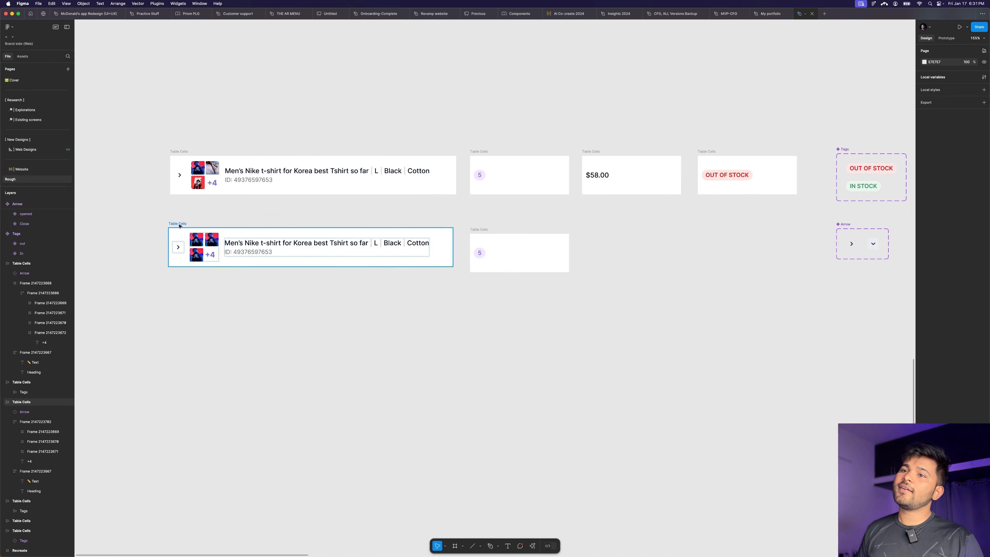
left_click_drag(182, 225, 197, 340)
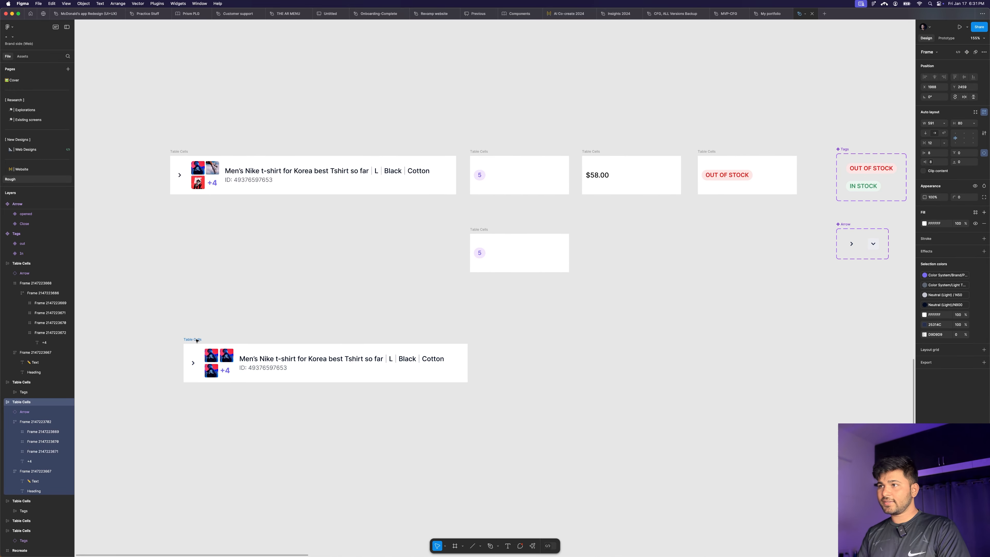
left_click_drag(472, 152, 502, 337)
left_click_drag(591, 154, 634, 342)
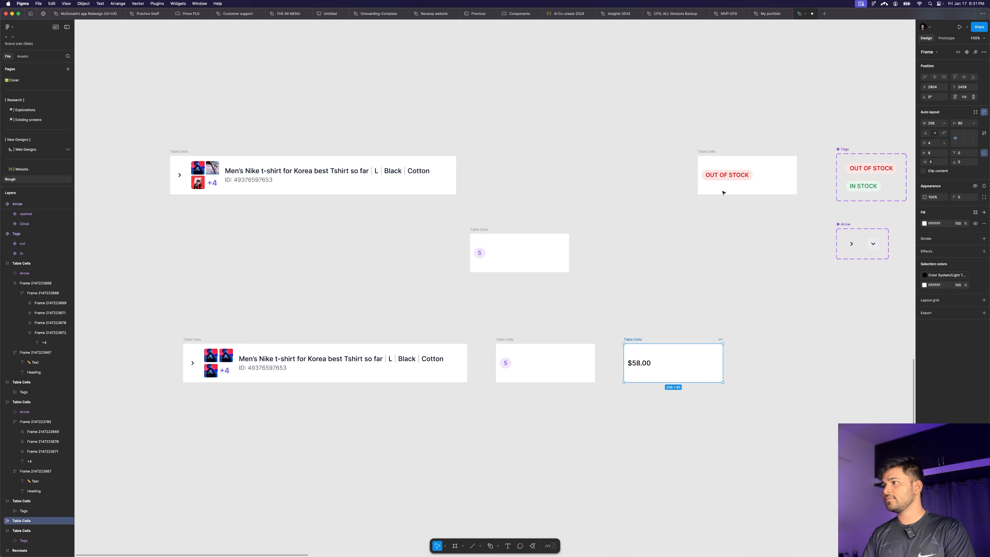
left_click_drag(711, 152, 760, 339)
scroll(406, 221, "down", 5)
Step: Select the four cells of the new row and wrap them in an auto layout
left_click(264, 280)
left_click_drag(518, 350, 712, 345)
key("shift+a")
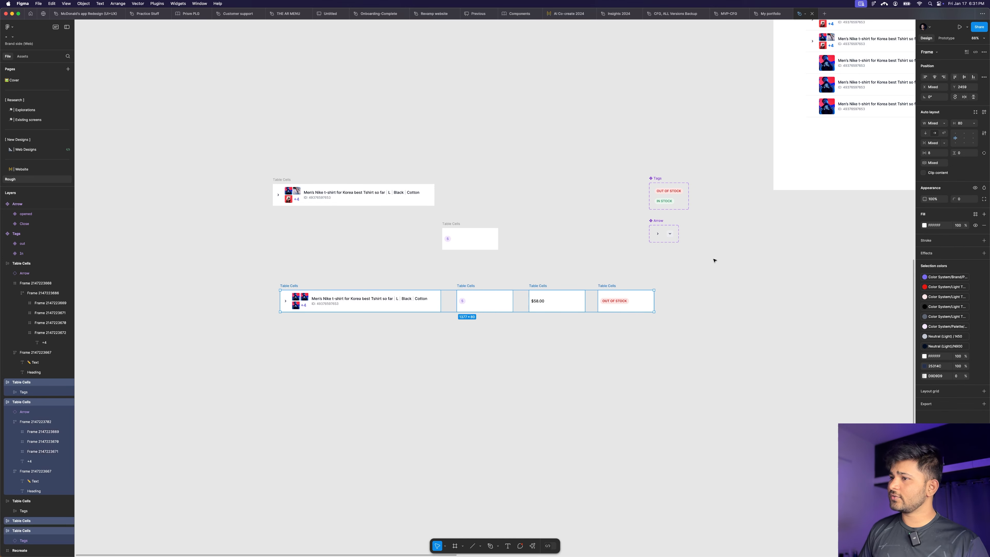
Step: Undo the auto layout wrapped around the four cells of the new row
key("super+z")
left_click(723, 325)
left_click(296, 287)
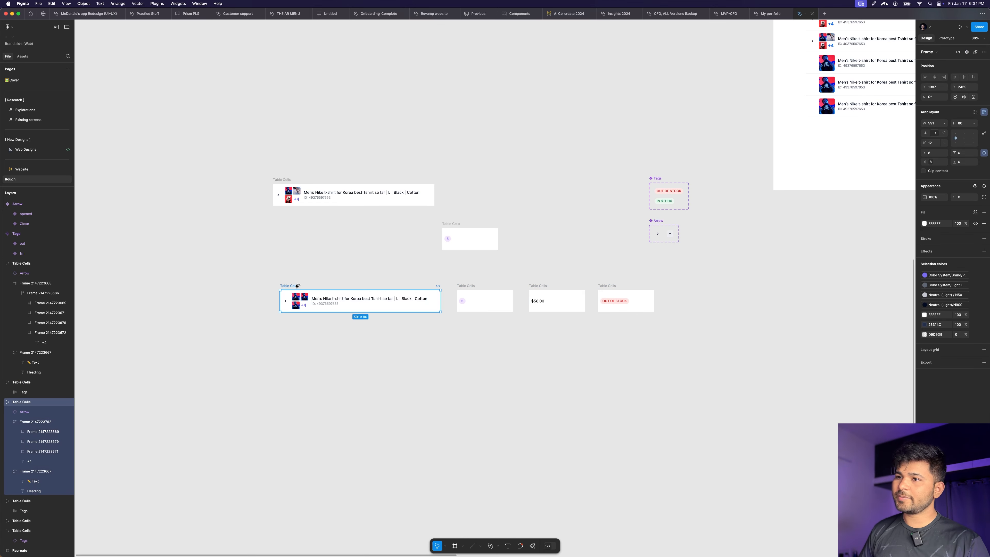
left_click(365, 272)
scroll(343, 291, "up", 5)
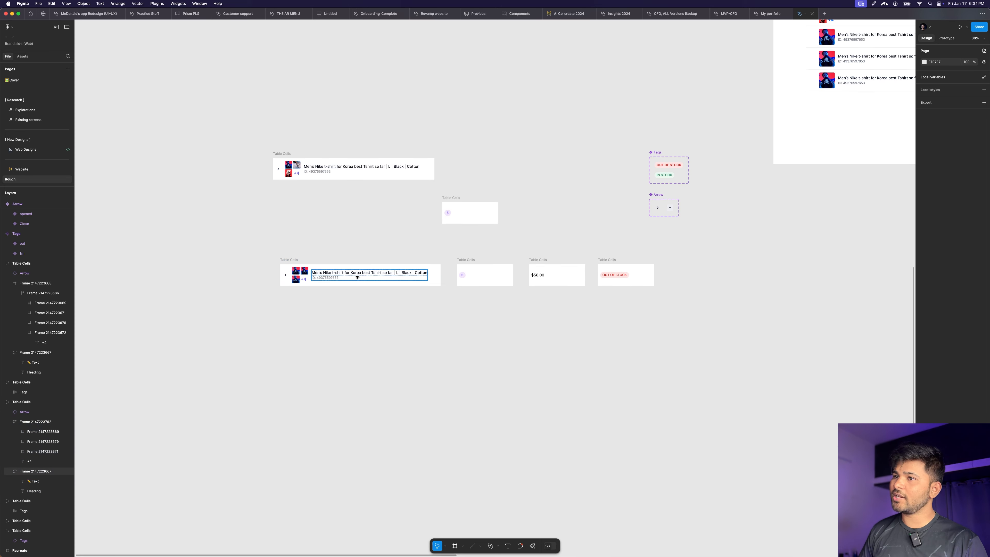
Step: Select the four cells of the lower row and give them a stroke in the design system's Palette/Gray 50 colour
left_click(257, 248)
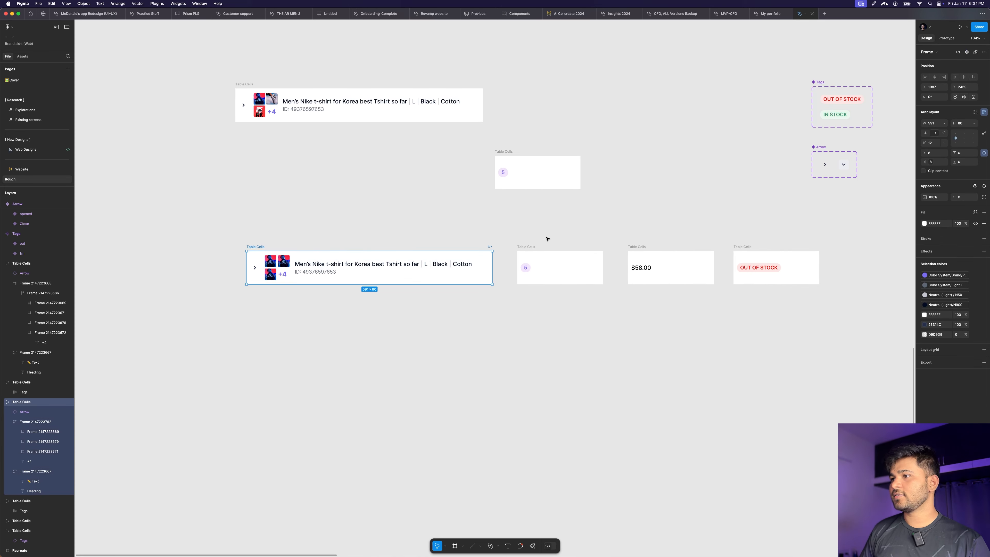
left_click(531, 246, "shift")
left_click(639, 247, "shift")
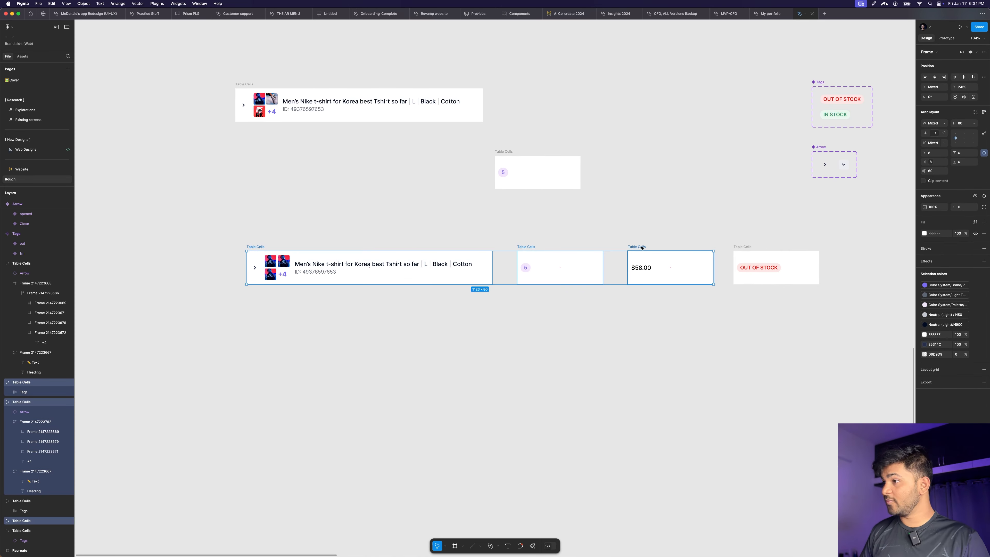
left_click(736, 247, "shift")
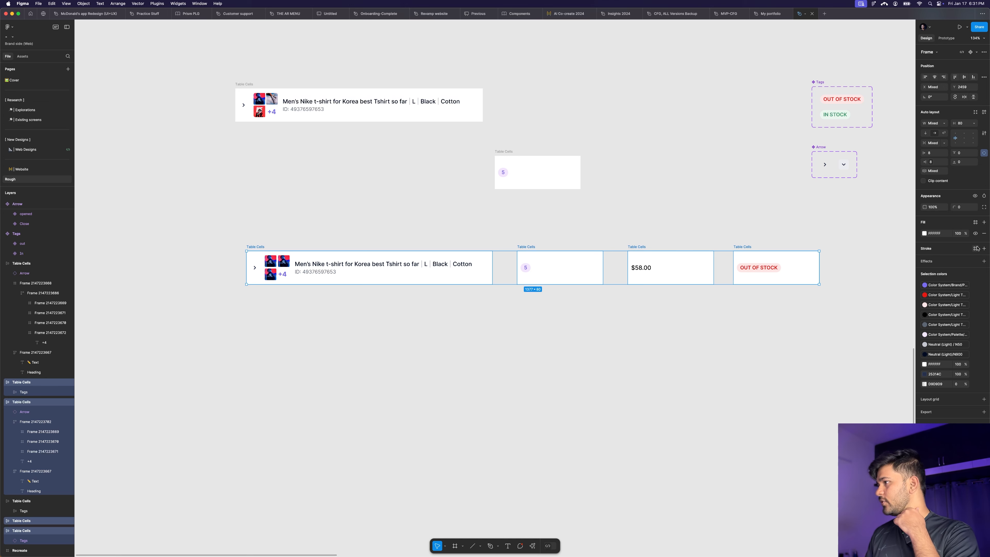
left_click(975, 249)
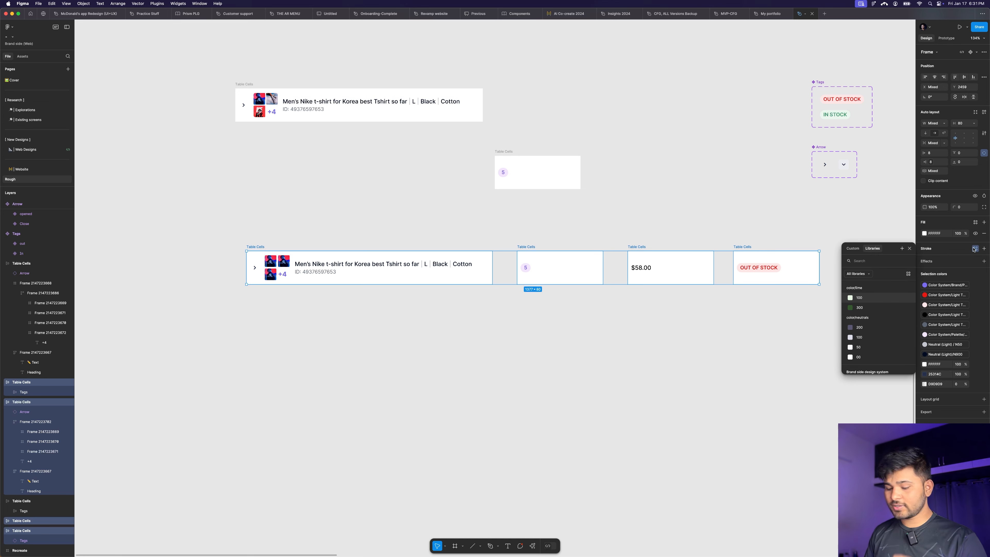
type("g")
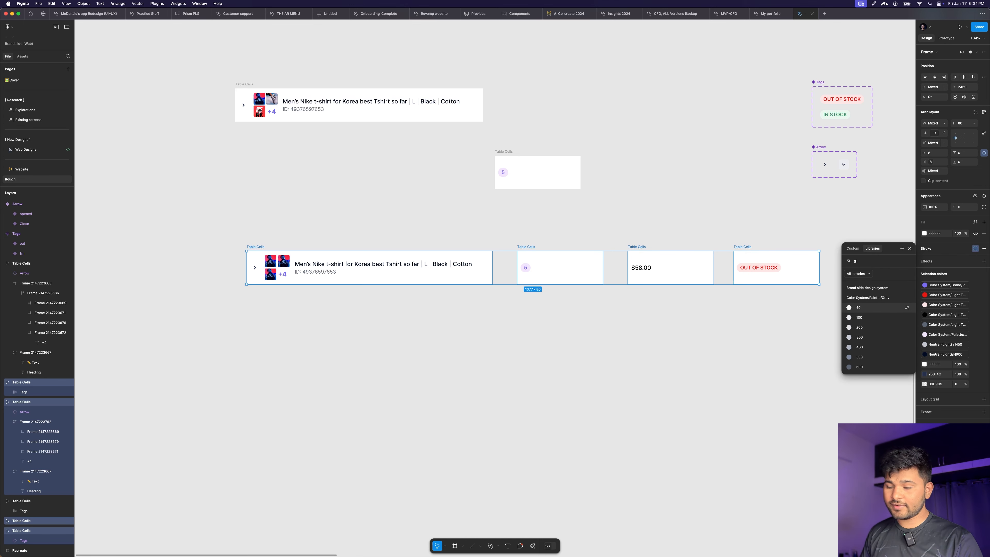
left_click(880, 308)
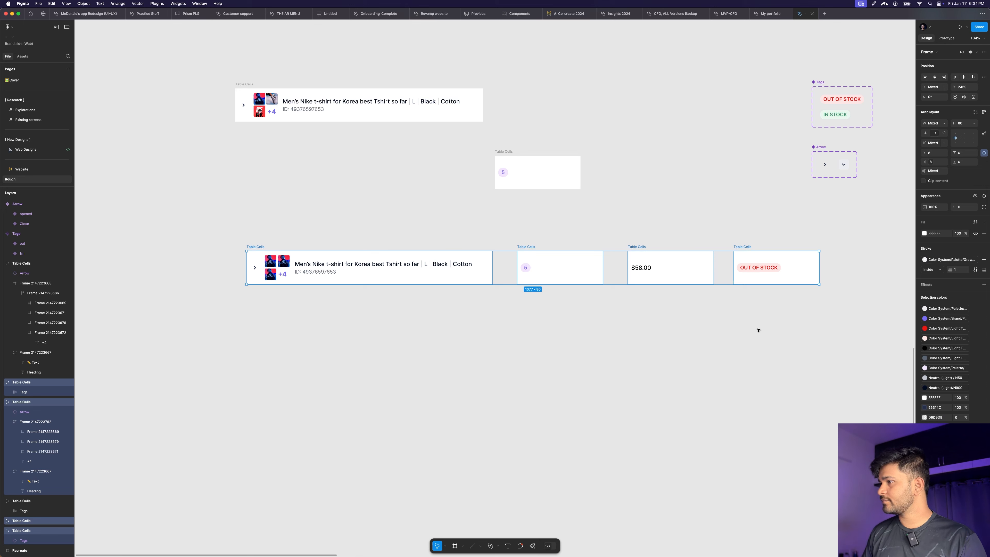
left_click(736, 321)
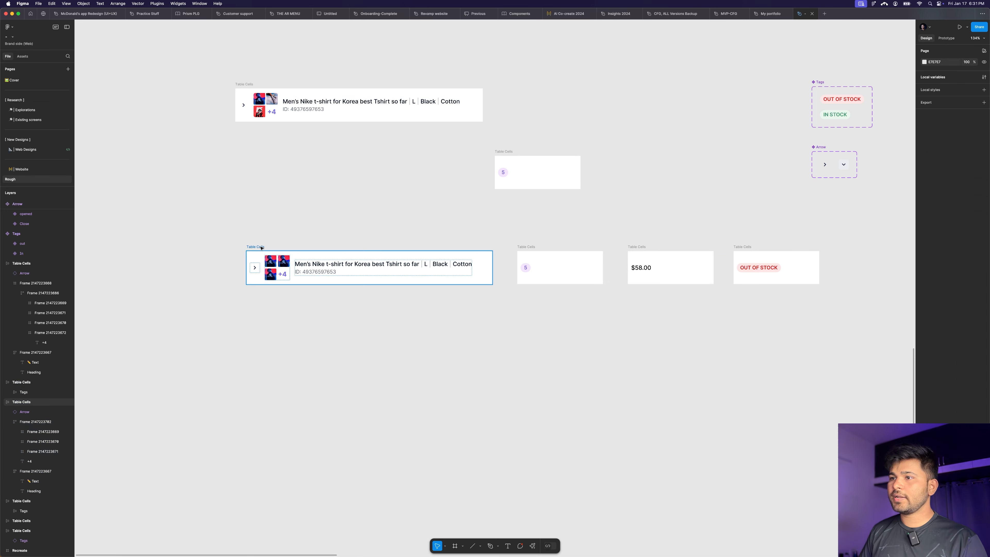
Step: Duplicate the stroked product cell twice below itself and wrap the three product cells in a vertical auto layout
left_click(262, 248)
left_click_drag(261, 247, 253, 291)
key("super+d")
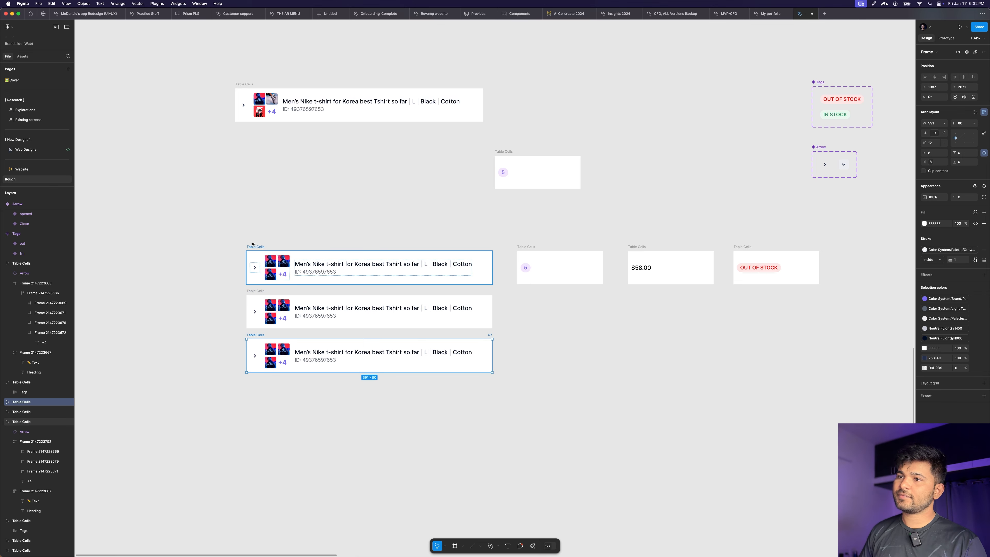
left_click_drag(229, 235, 498, 398)
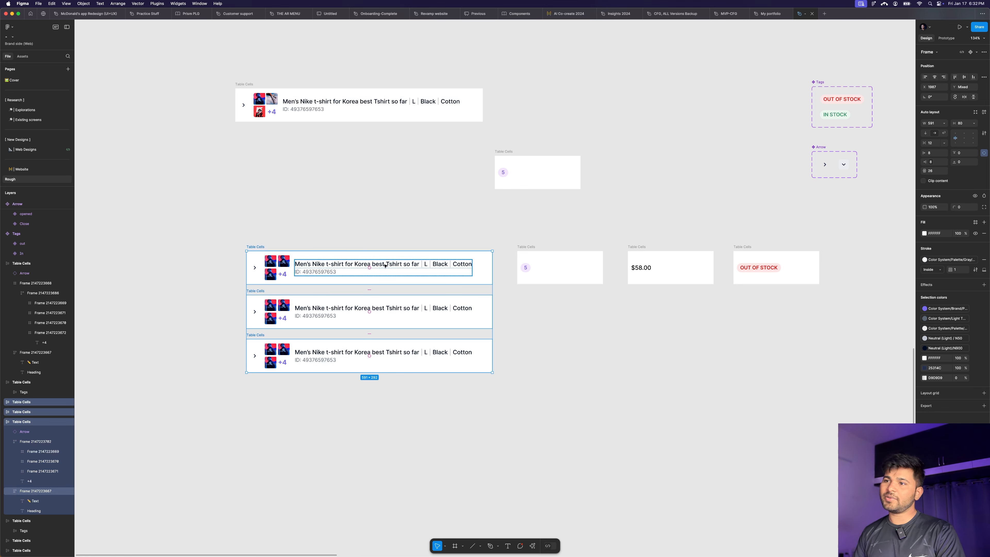
key("shift+a")
Step: Duplicate the count, $58.00 price and OUT OF STOCK cells twice downward to fill the second and third rows
left_click(525, 255)
left_click_drag(524, 254, 522, 335)
left_click(819, 318)
left_click_drag(615, 229, 898, 327)
left_click_drag(799, 267, 799, 312)
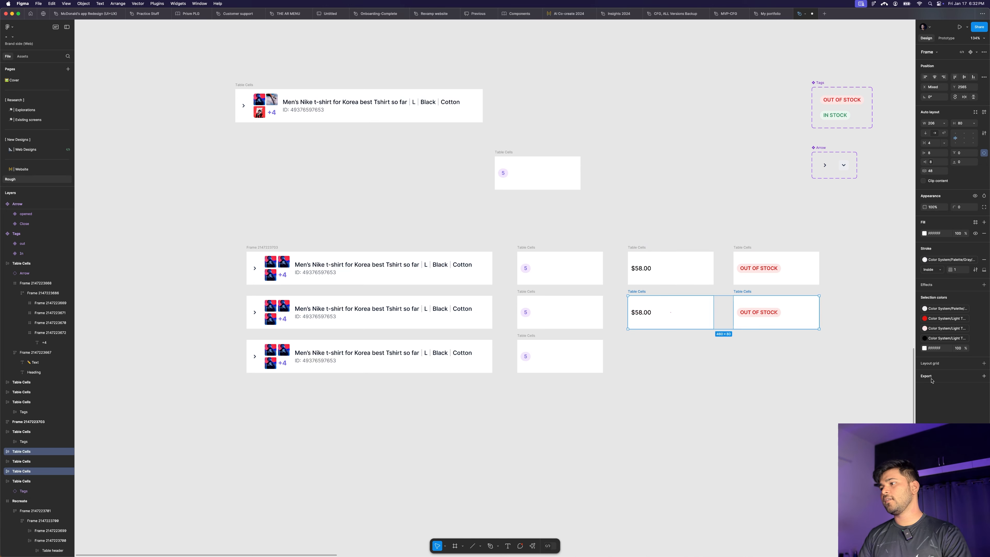
key("super+d")
Step: Wrap the count cells, the price cells and the OUT OF STOCK cells each in their own vertical auto layout column
left_click_drag(622, 223, 508, 387)
key("shift+a")
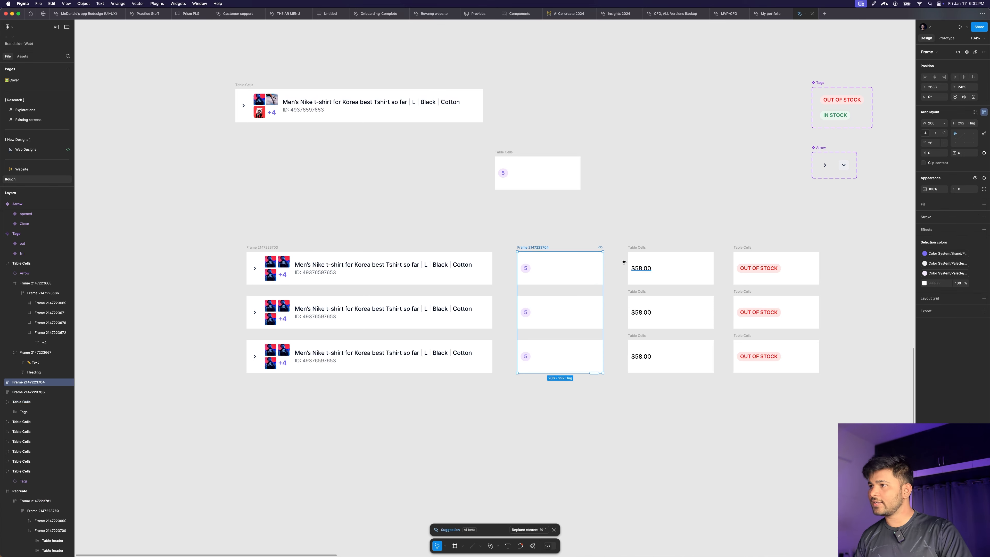
left_click_drag(613, 240, 719, 402)
key("shift+a")
left_click_drag(725, 227, 876, 413)
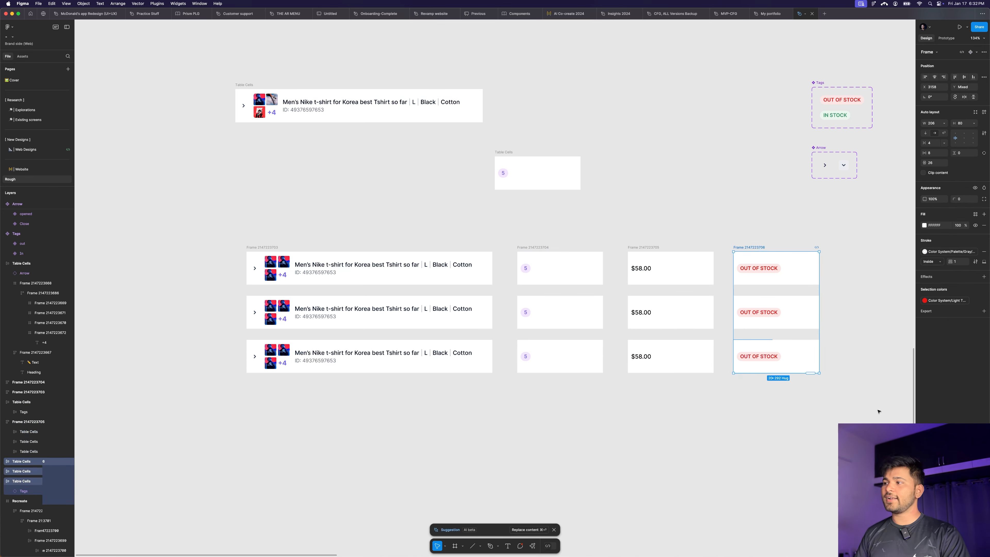
key("shift+a")
Step: Set the vertical gap between the cells of all four columns to 0
scroll(338, 313, "down", 3)
left_click_drag(258, 264, 697, 378)
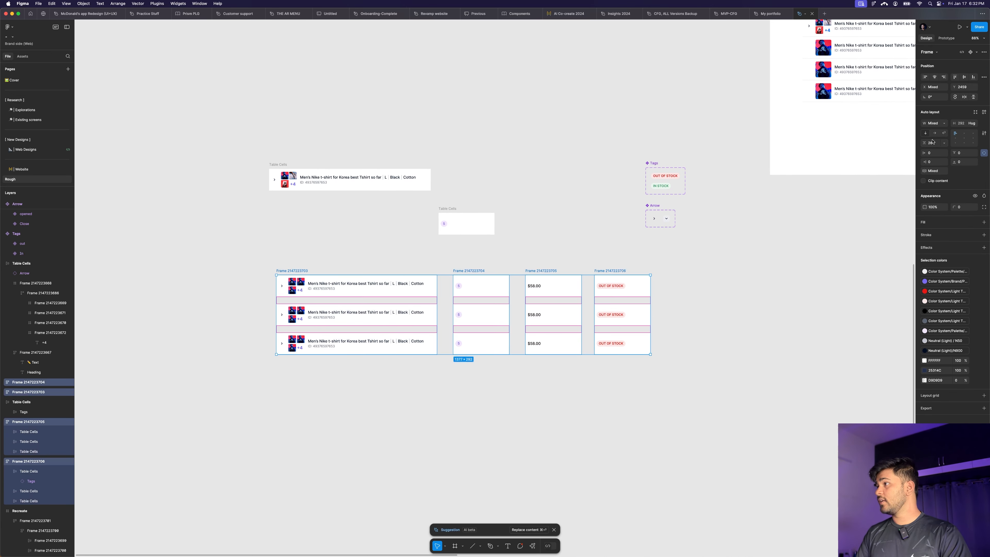
type("0")
key("Return")
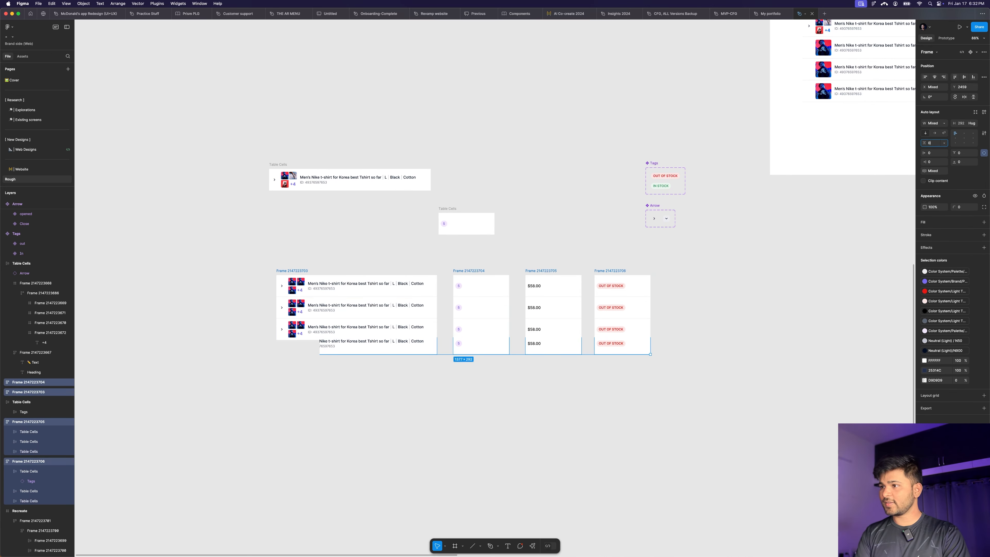
left_click(744, 284)
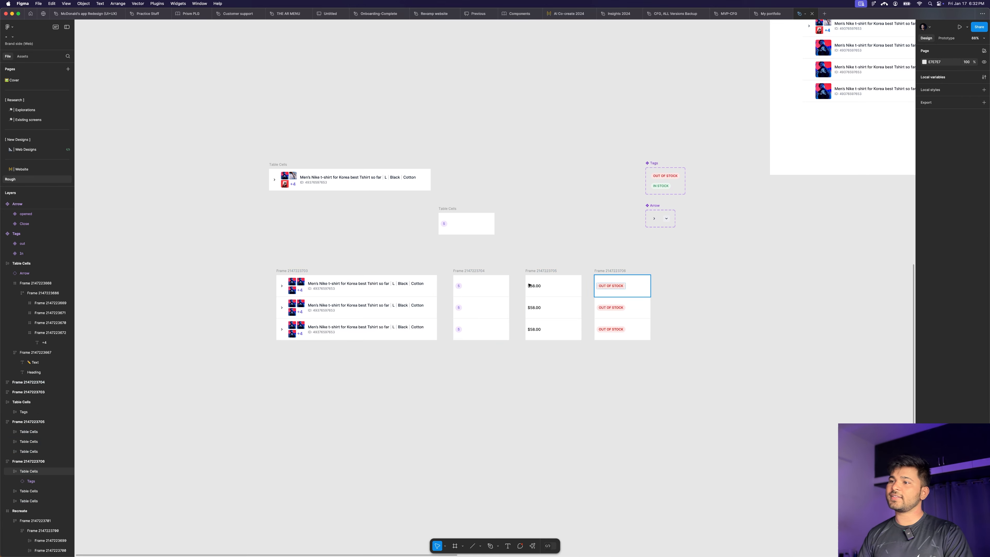
Step: Wrap the four columns in one horizontal auto layout with a gap of 0 to form the table
left_click_drag(235, 257, 665, 356)
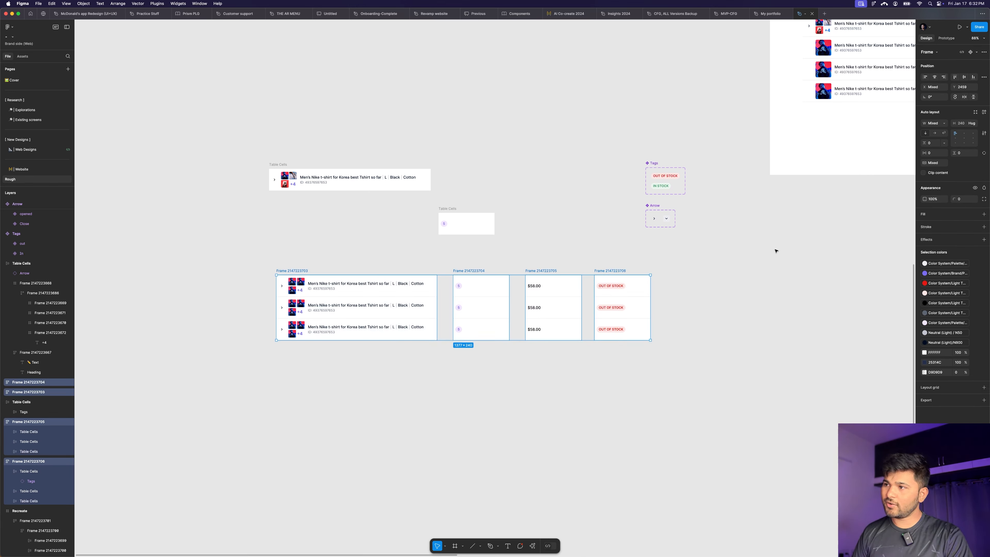
key("shift+a")
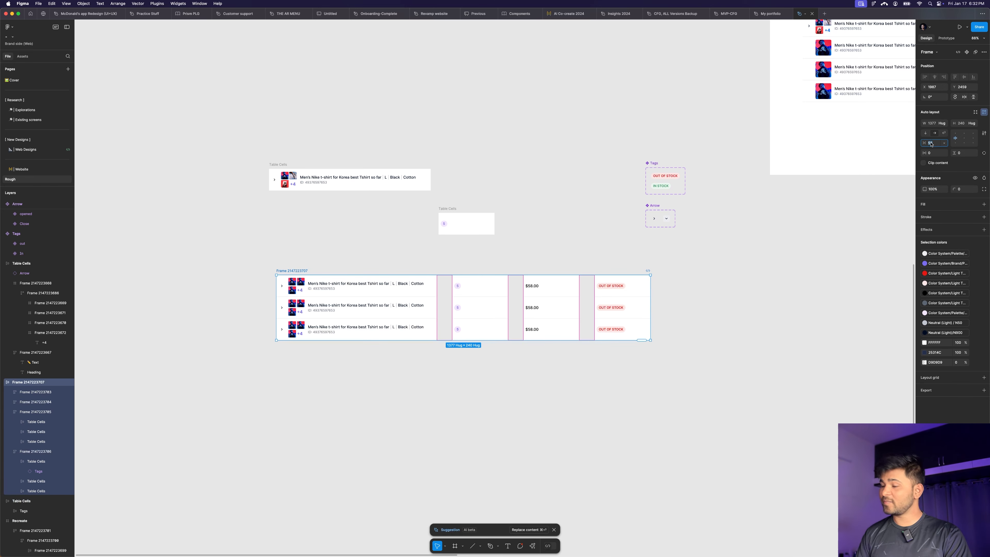
type("0")
key("Return")
scroll(263, 399, "down", 5)
left_click(499, 419)
Step: Move the three-row table into the Recreate frame, below its column headers
scroll(364, 409, "up", 5)
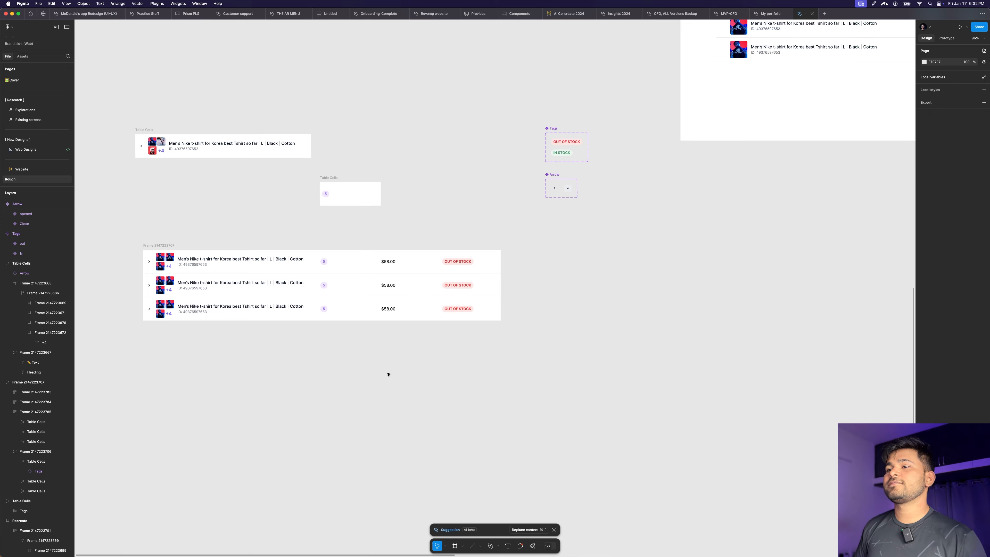
scroll(388, 374, "down", 1)
scroll(213, 276, "up", 4)
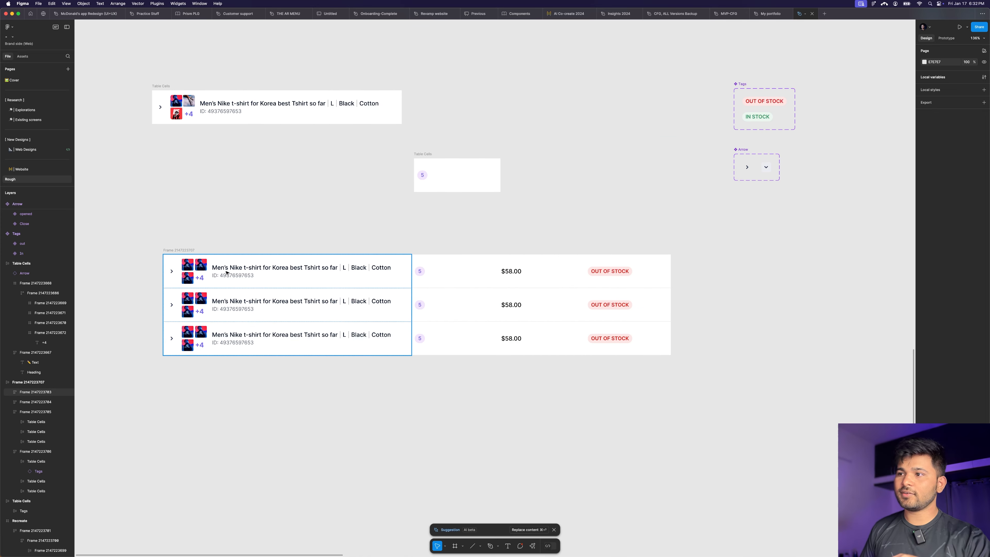
scroll(272, 219, "down", 5)
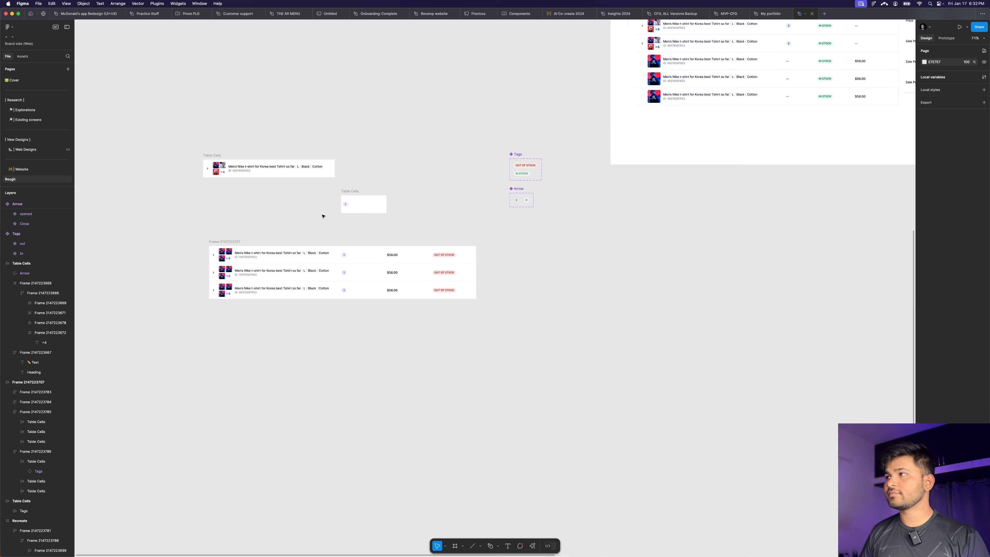
scroll(281, 233, "down", 5)
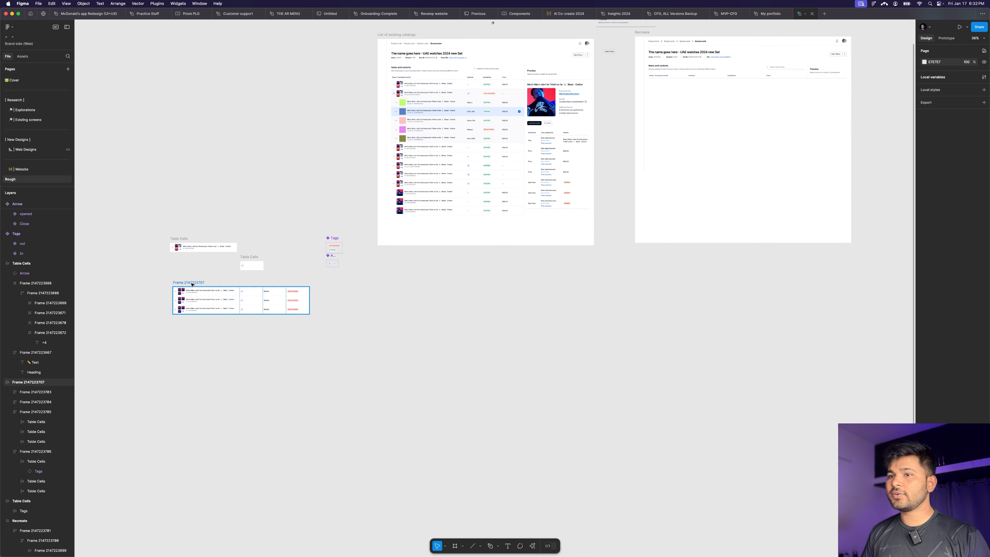
left_click_drag(188, 283, 663, 83)
scroll(753, 64, "up", 5)
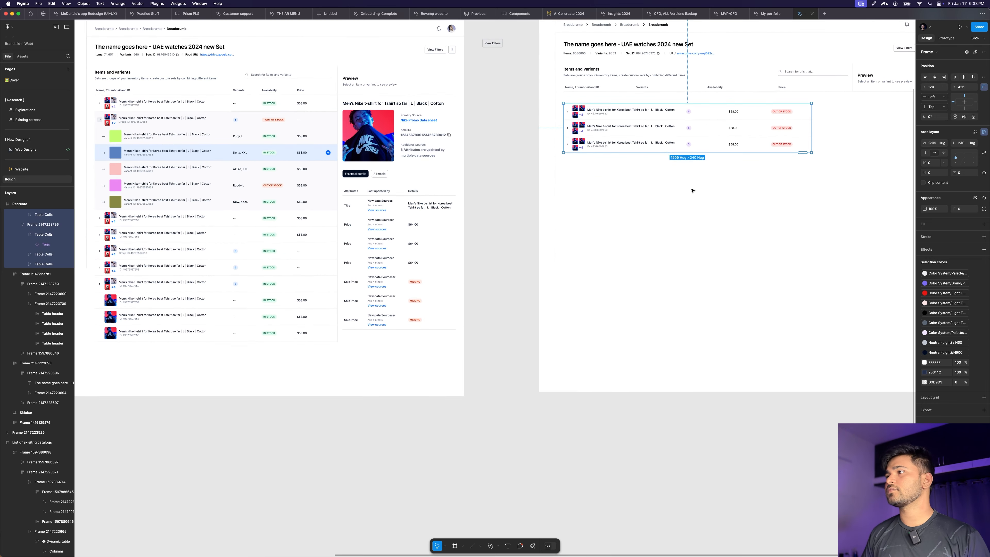
left_click(856, 123)
scroll(856, 124, "up", 5)
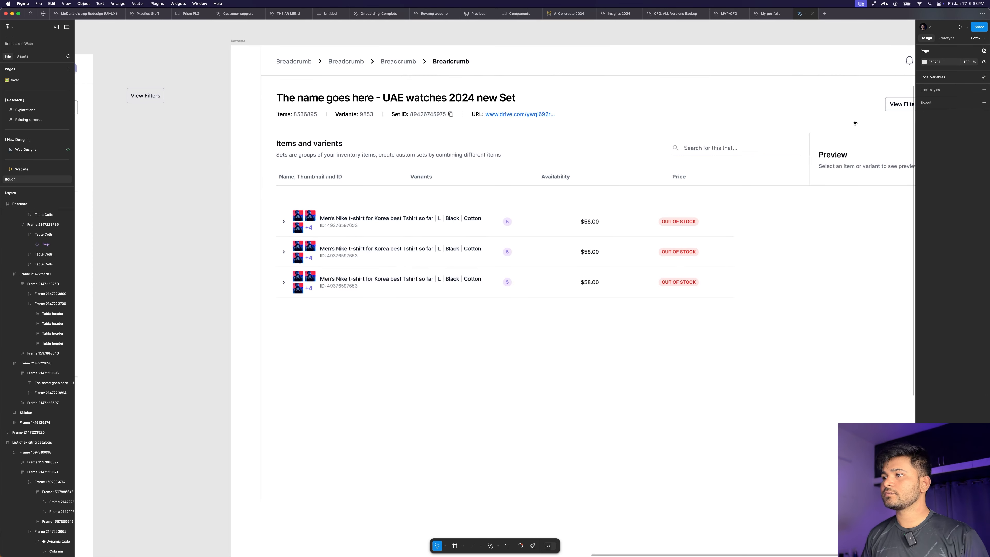
Step: With the layout grid shown, snap the table directly under the column headers and widen it to 1410
left_click(392, 246)
mouse_move(390, 242)
left_mouse_down()
mouse_move(392, 233)
mouse_move(377, 236)
left_mouse_up()
key("ctrl+g")
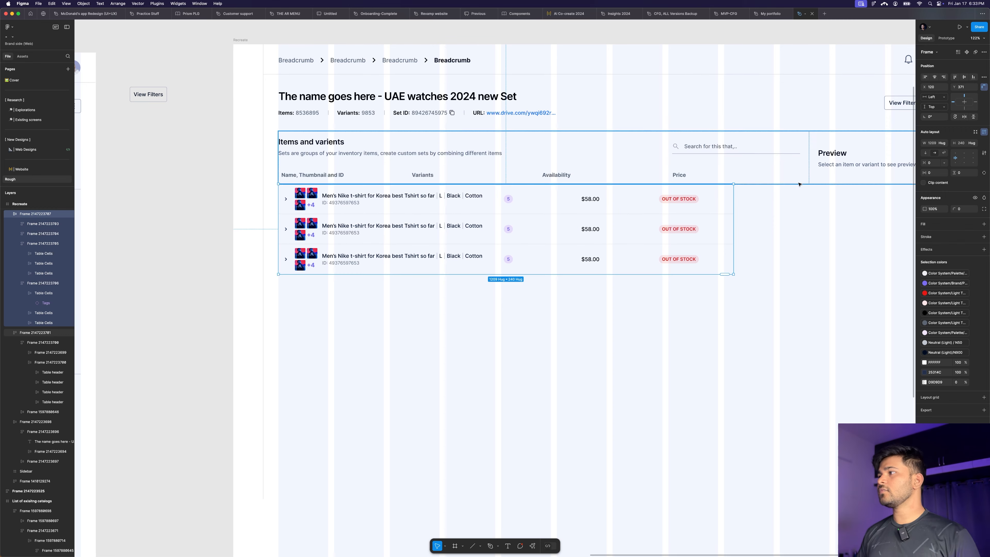
scroll(671, 207, "right", 4)
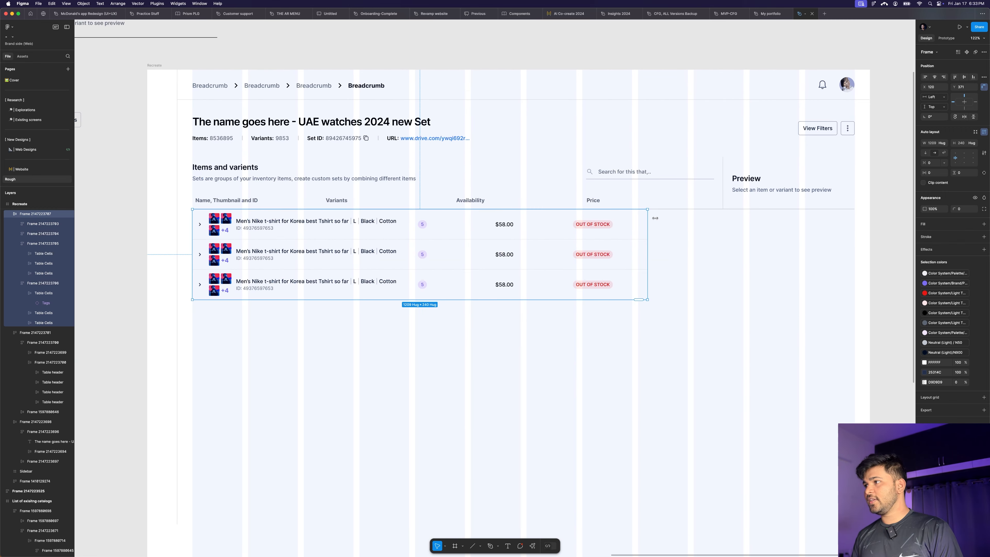
left_click_drag(655, 218, 722, 220)
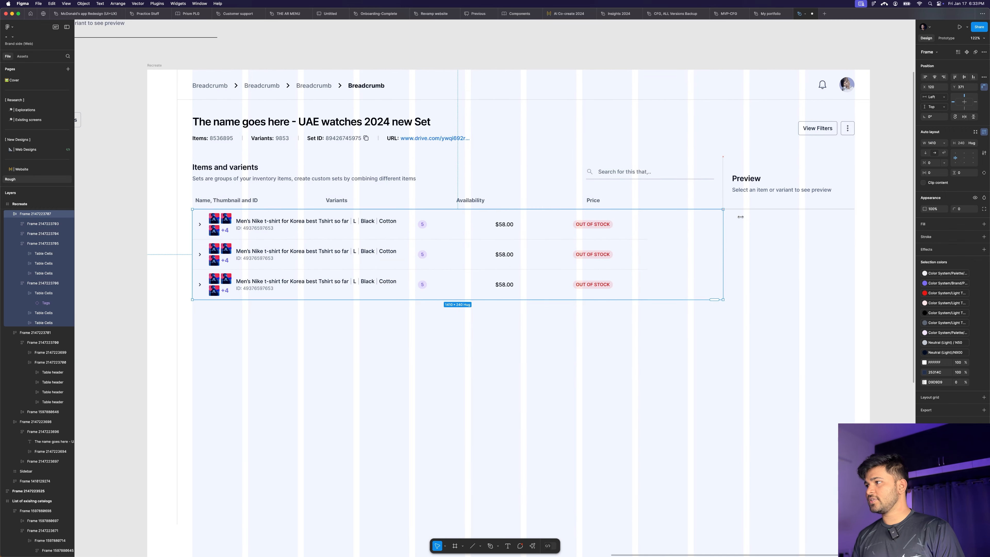
Step: Compare the size of the Preview header frame in the existing catalog screen with the one in the Recreate frame
scroll(740, 216, "down", 6)
scroll(523, 208, "up", 2)
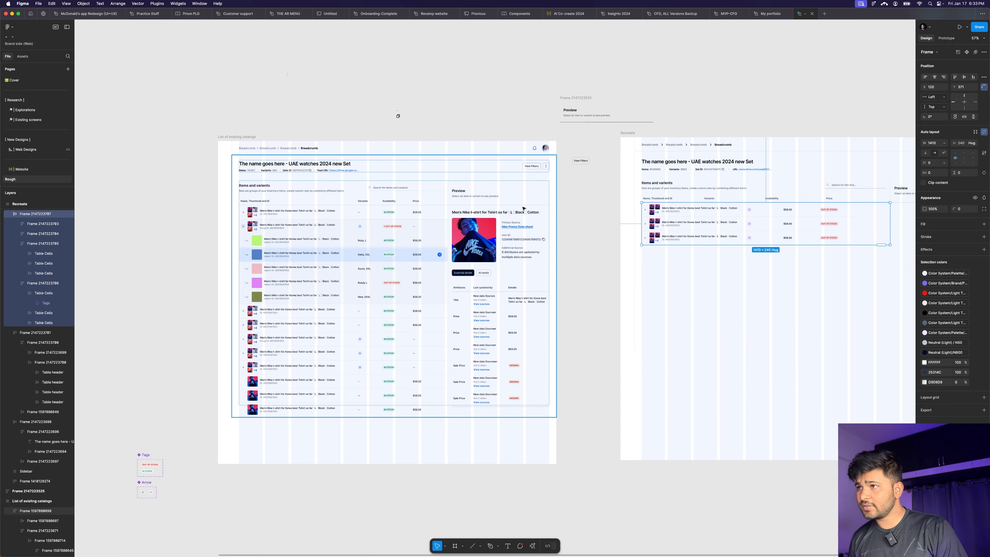
scroll(550, 246, "up", 5)
scroll(507, 219, "left", 3)
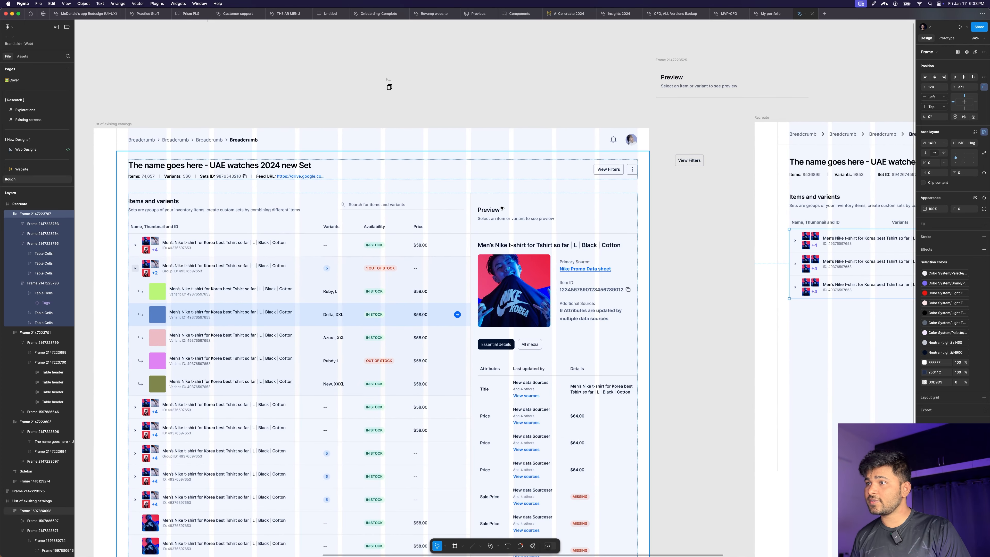
left_click(502, 209)
left_click(502, 208)
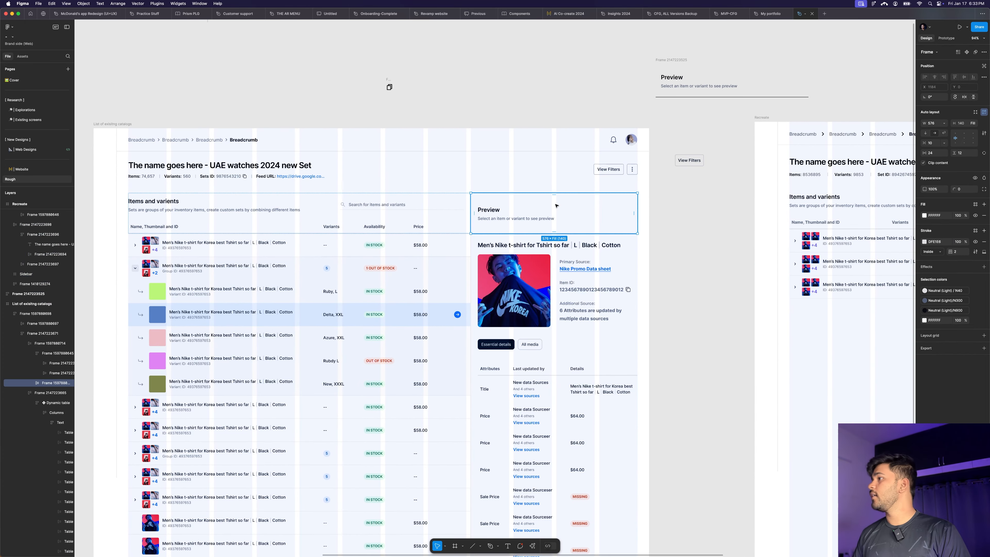
scroll(556, 205, "right", 10)
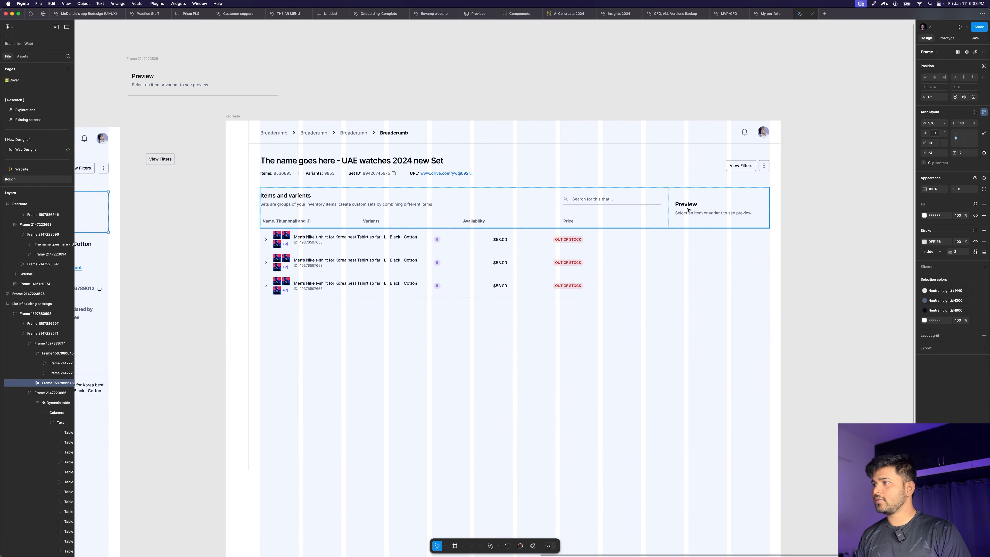
left_click(688, 210)
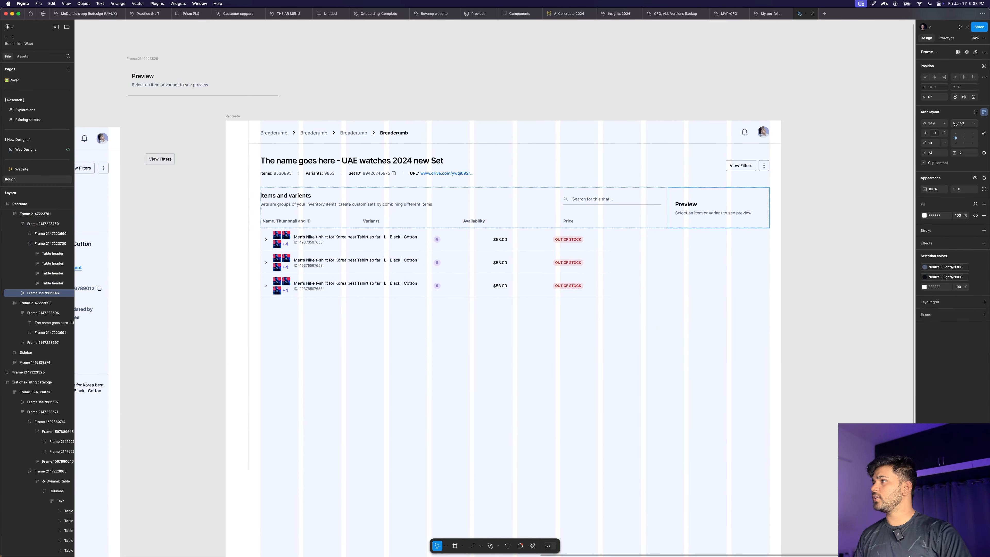
scroll(484, 190, "down", 5)
scroll(188, 222, "up", 3)
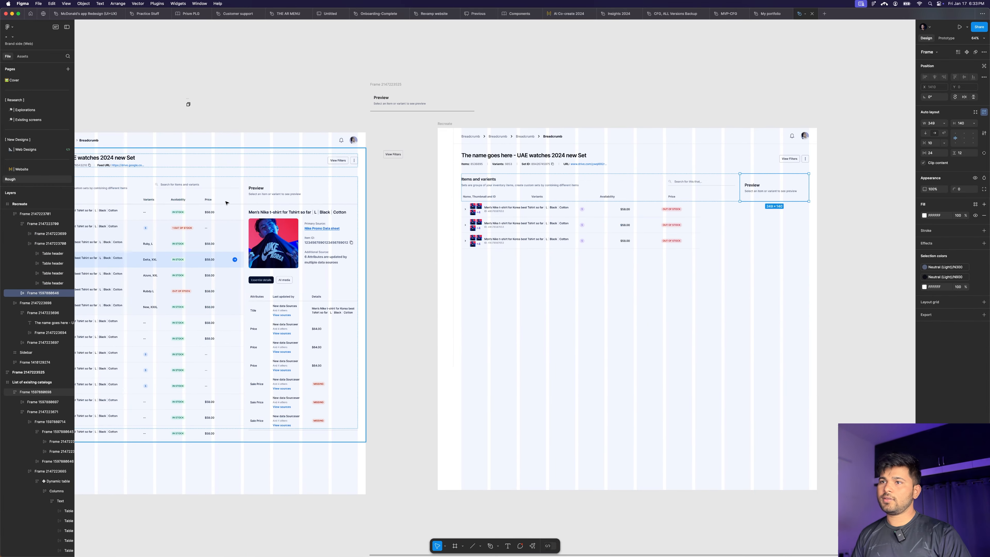
left_click(255, 198)
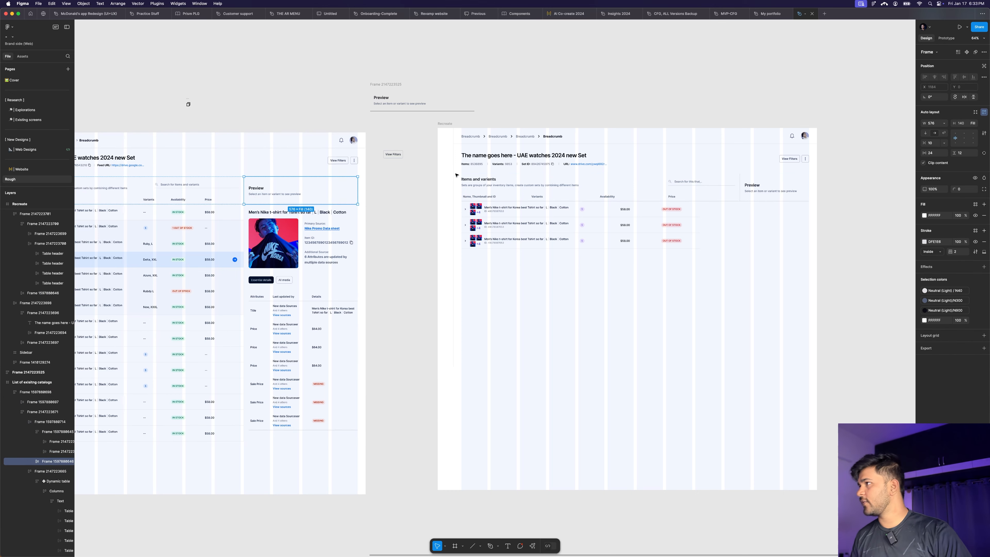
Step: Widen the Preview header in the Recreate frame to 575, aligning its inner edge with the layout grid column
scroll(539, 168, "right", 3)
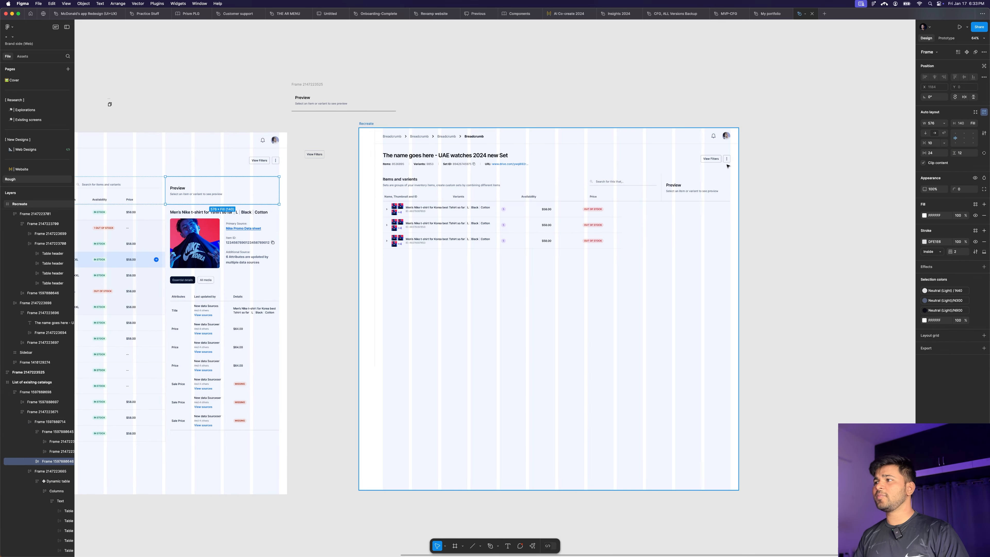
scroll(655, 183, "up", 5)
left_click(663, 195)
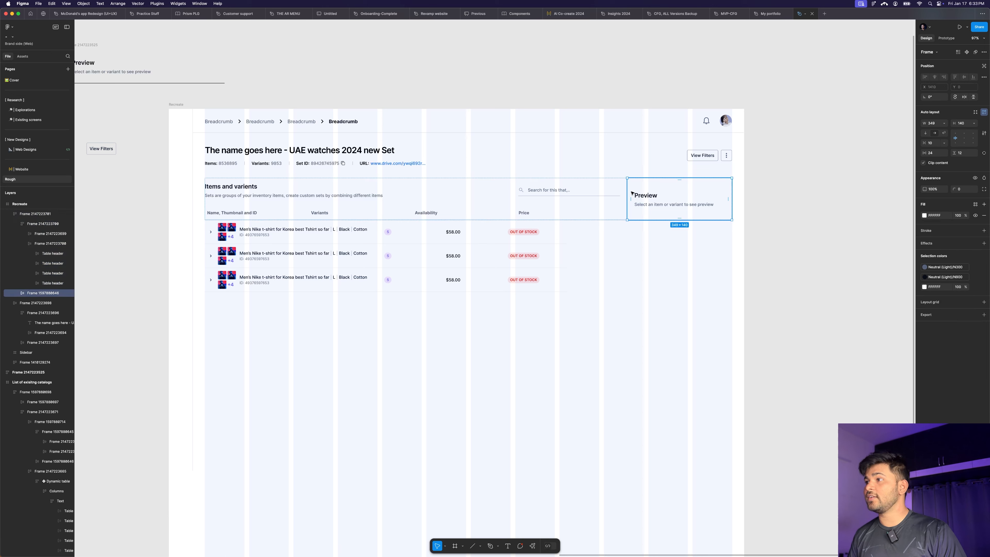
left_click_drag(627, 189, 559, 190)
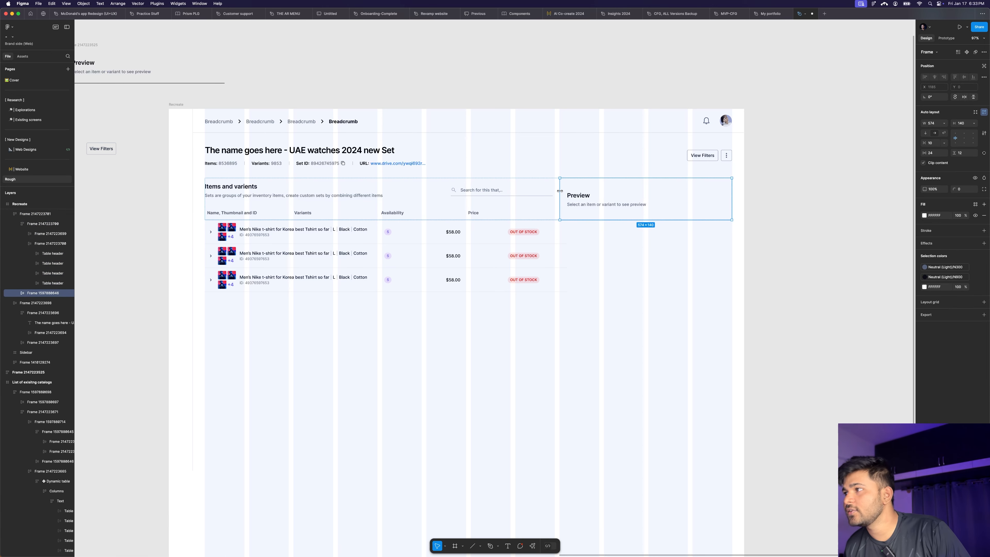
scroll(658, 195, "down", 8)
scroll(569, 208, "up", 5)
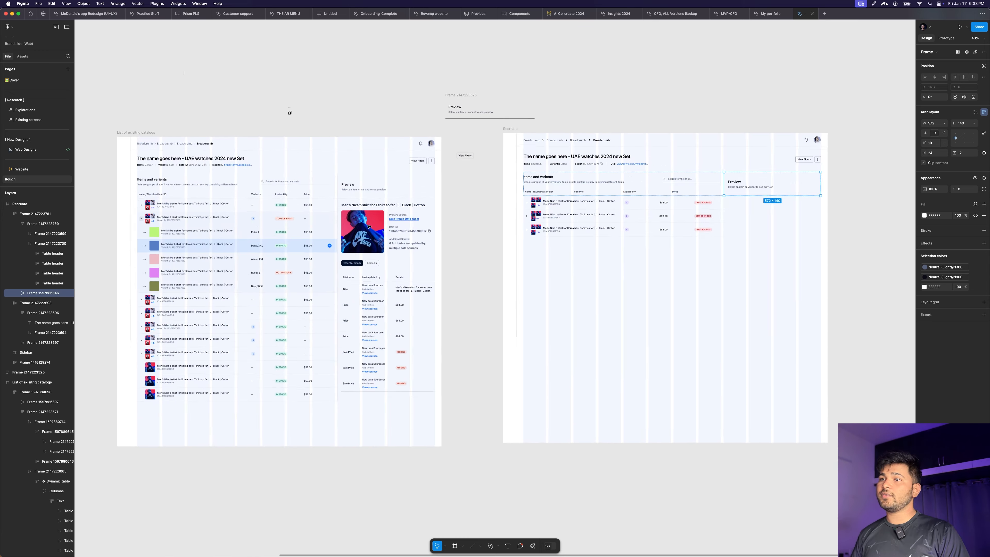
scroll(645, 178, "up", 10)
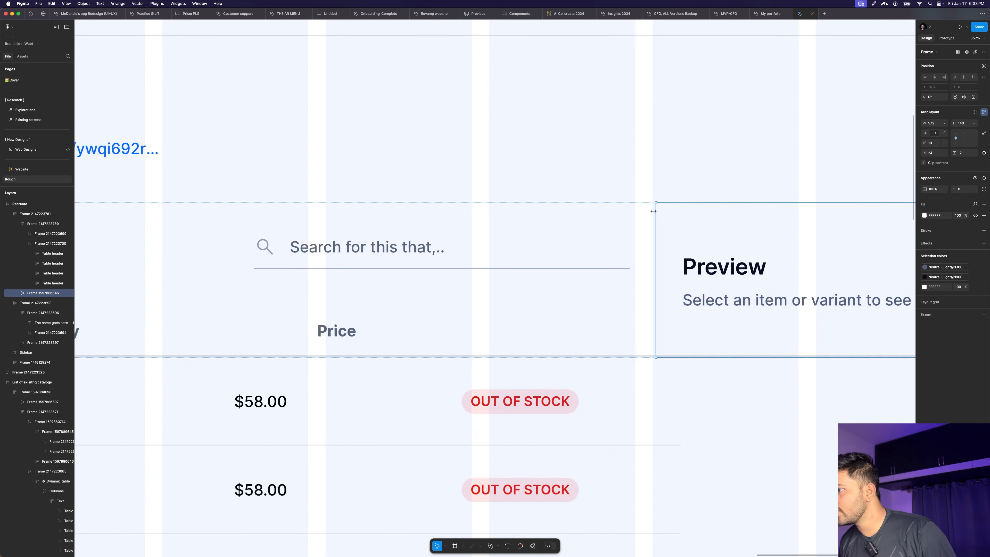
left_click_drag(654, 211, 652, 211)
Step: Set the right padding of the Items and varients header frame to 18
left_click(617, 224)
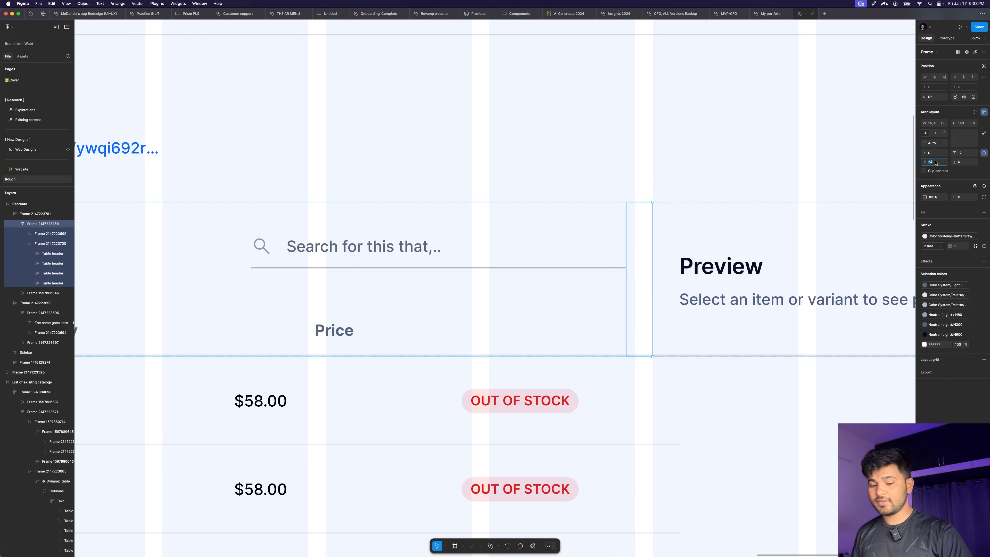
type("18")
key("Return")
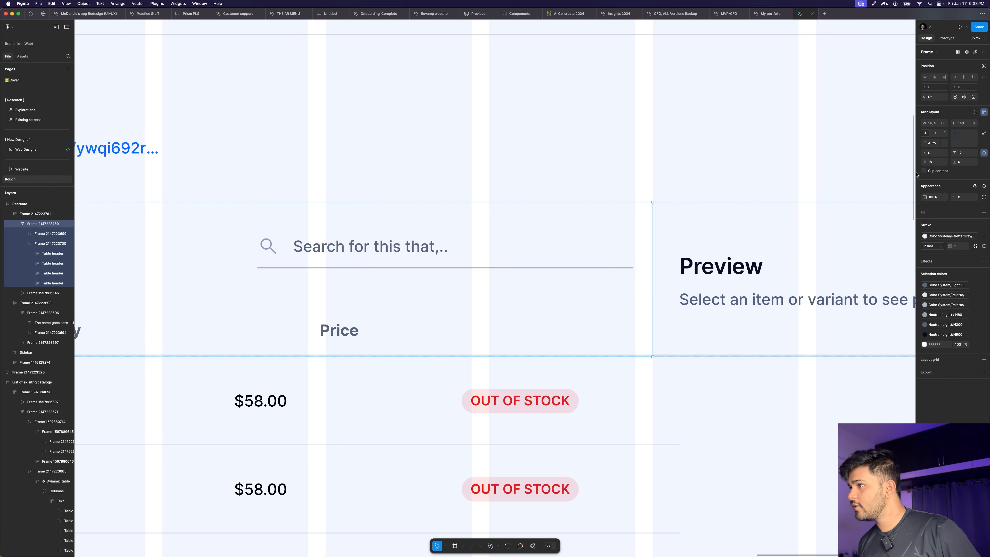
Step: Check the header edges against the layout grid and set the Items and varients frame's right padding to 16
scroll(659, 203, "up", 10)
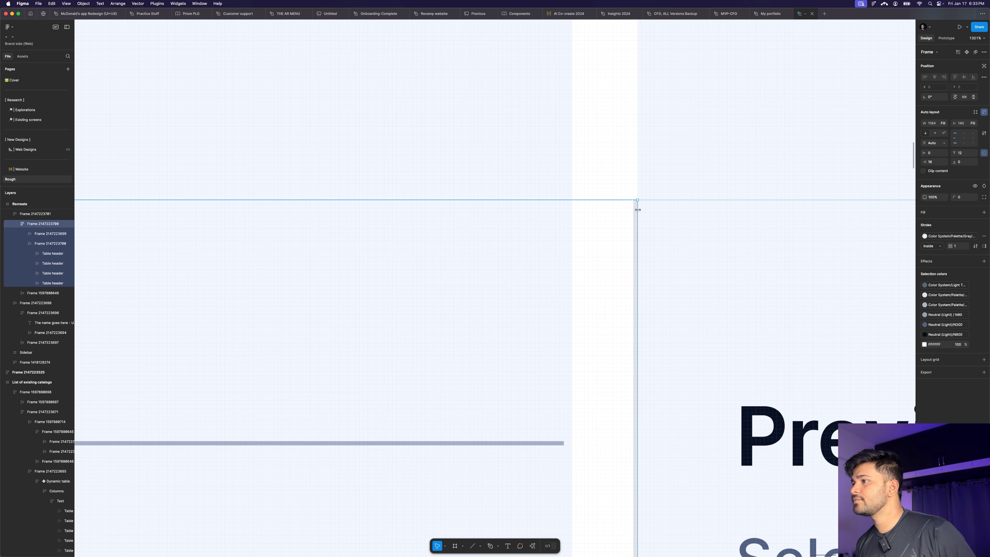
left_click(672, 206)
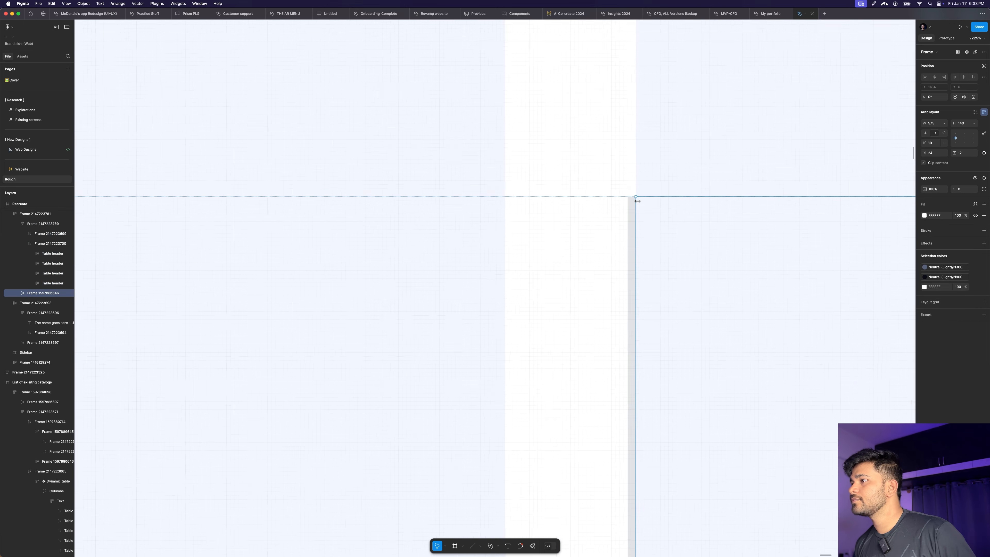
scroll(638, 202, "up", 10)
scroll(638, 202, "down", 15)
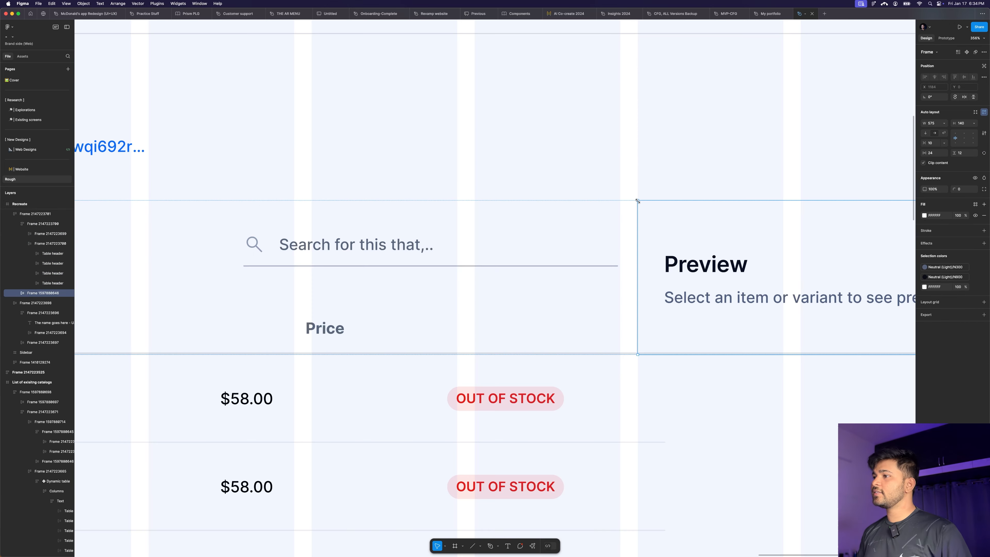
scroll(637, 201, "up", 10)
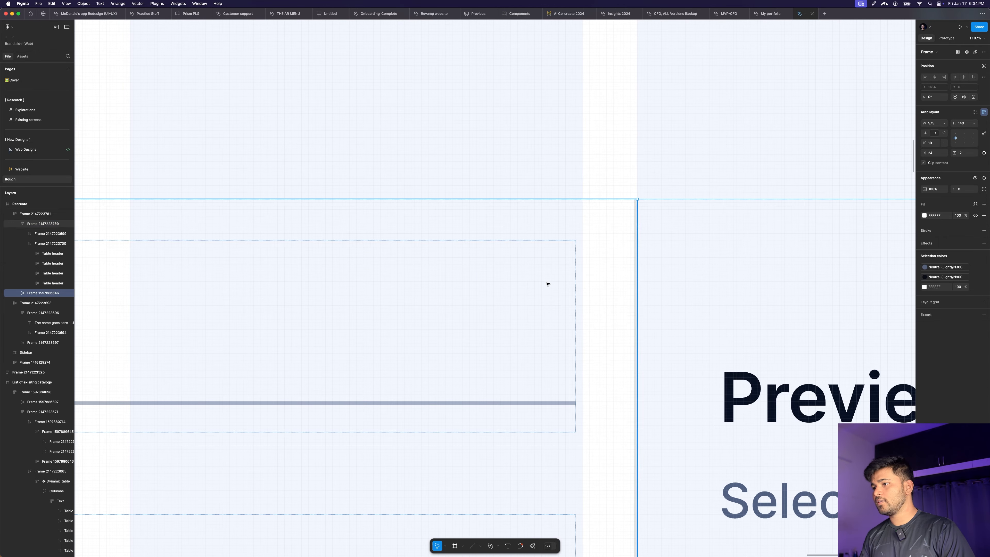
left_click(569, 281)
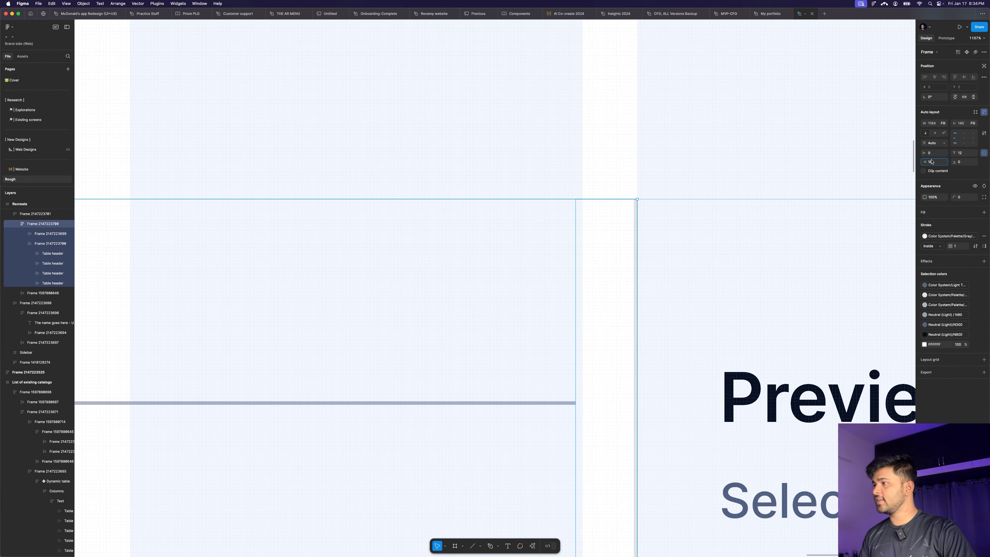
type("16")
key("Return")
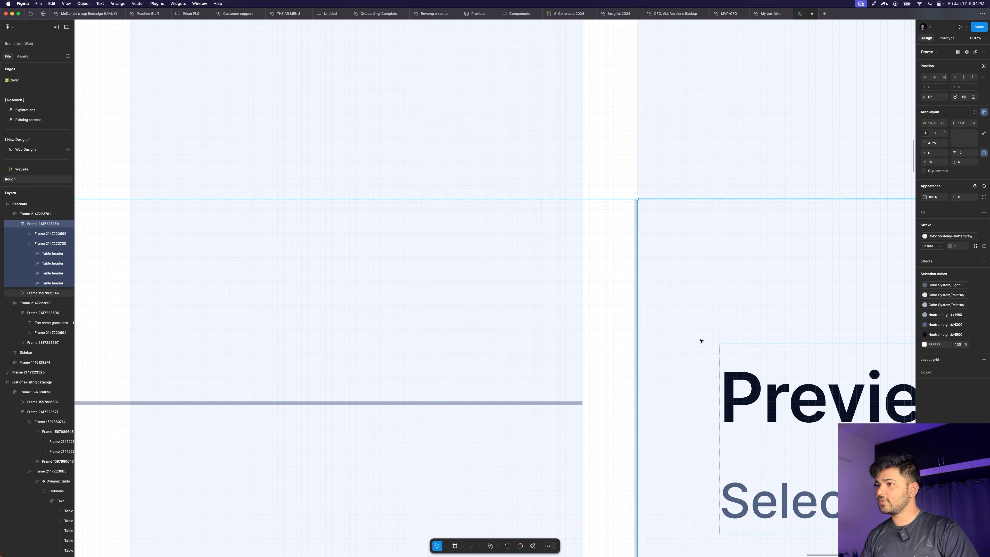
Step: Hide the layout grids and narrow the table frame to 1184 so it ends at the divider beside Preview
scroll(649, 278, "down", 5)
scroll(521, 161, "down", 8)
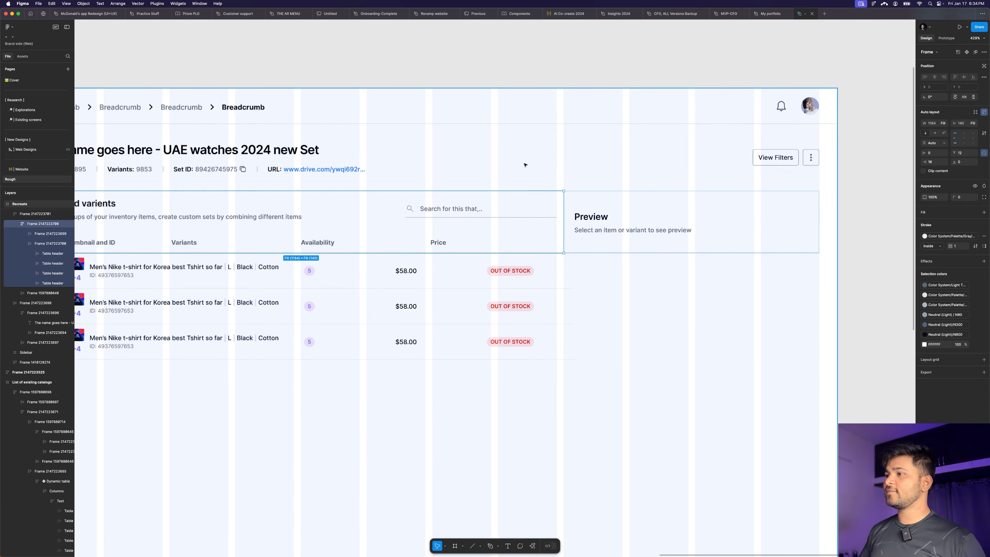
left_click(840, 265)
scroll(630, 253, "up", 3)
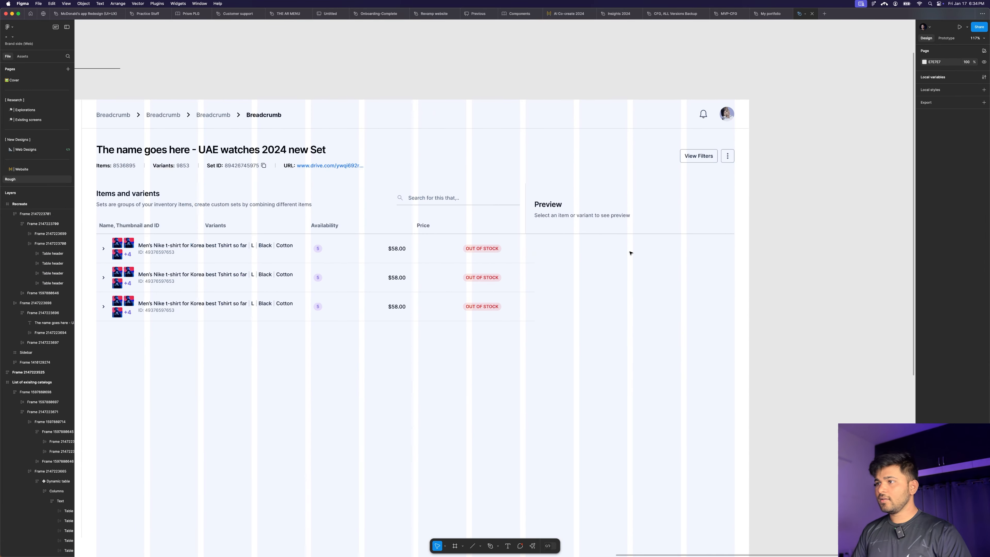
key("ctrl+g")
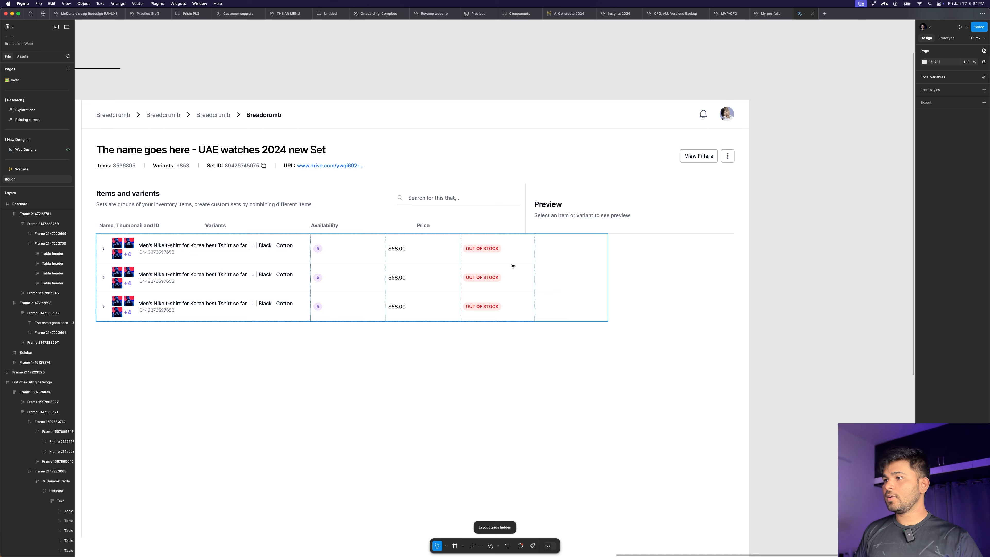
left_click(541, 246)
left_click_drag(608, 246, 524, 245)
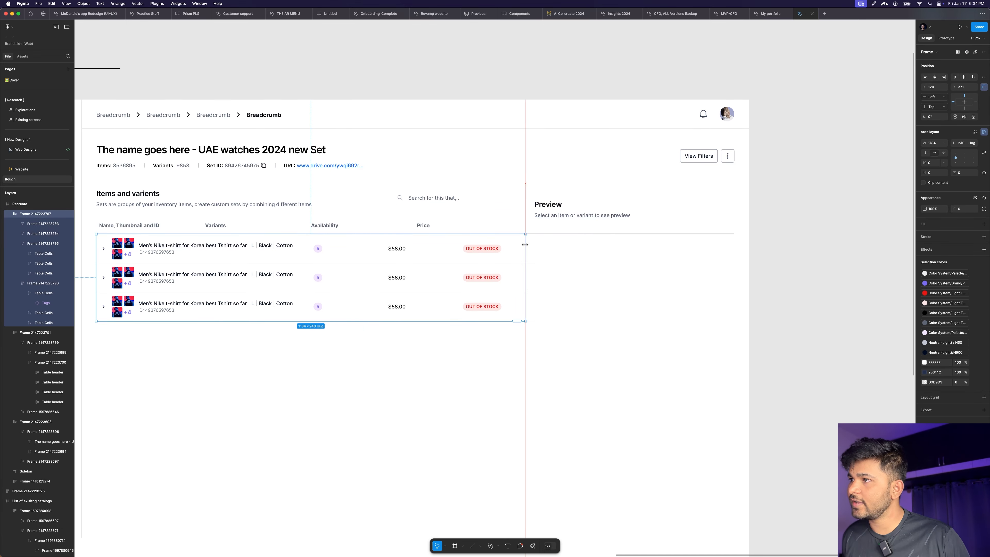
scroll(570, 208, "down", 5)
left_click(600, 227)
scroll(497, 214, "up", 3)
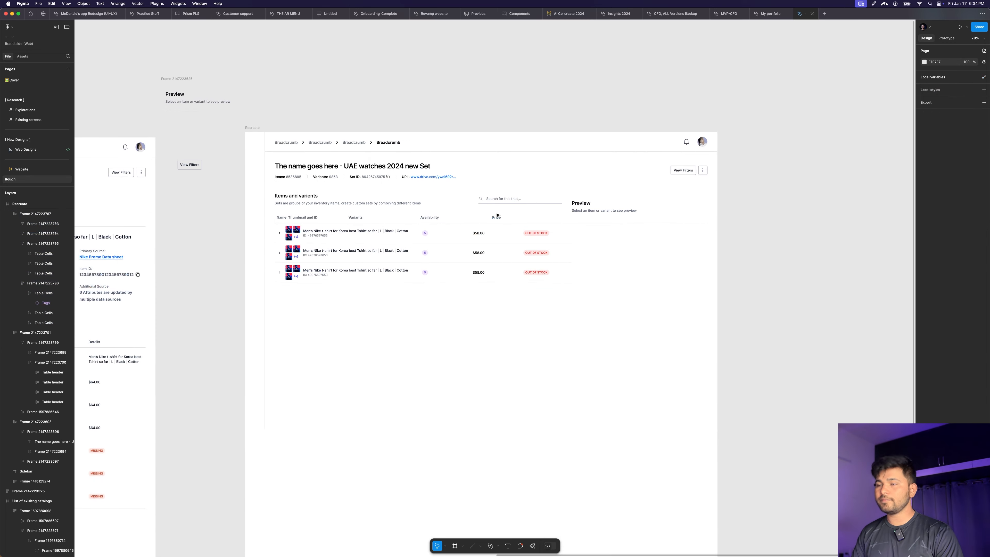
Step: Set the width of all four table columns to fill container
double_click(382, 248)
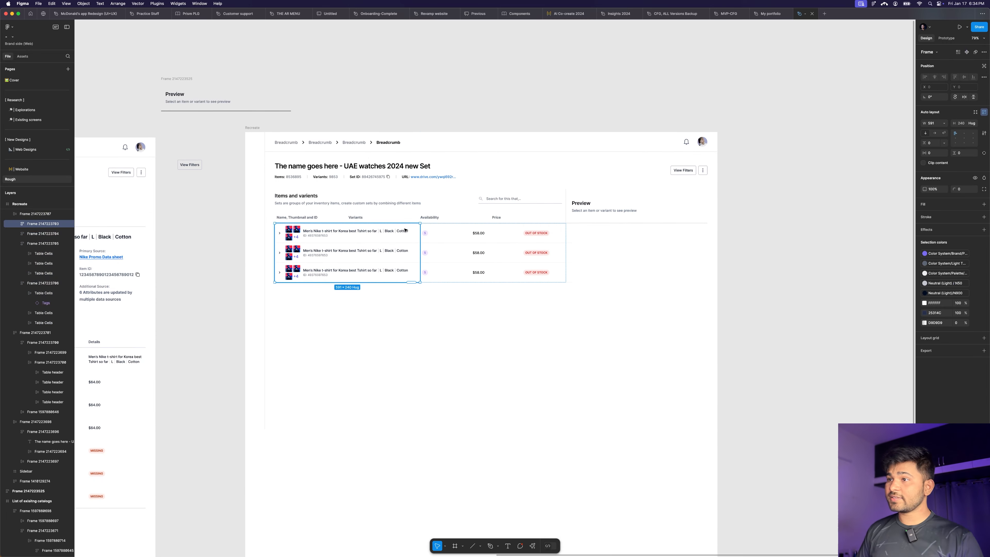
left_click(443, 238, "shift")
left_click(484, 243, "shift")
left_click(526, 248, "shift")
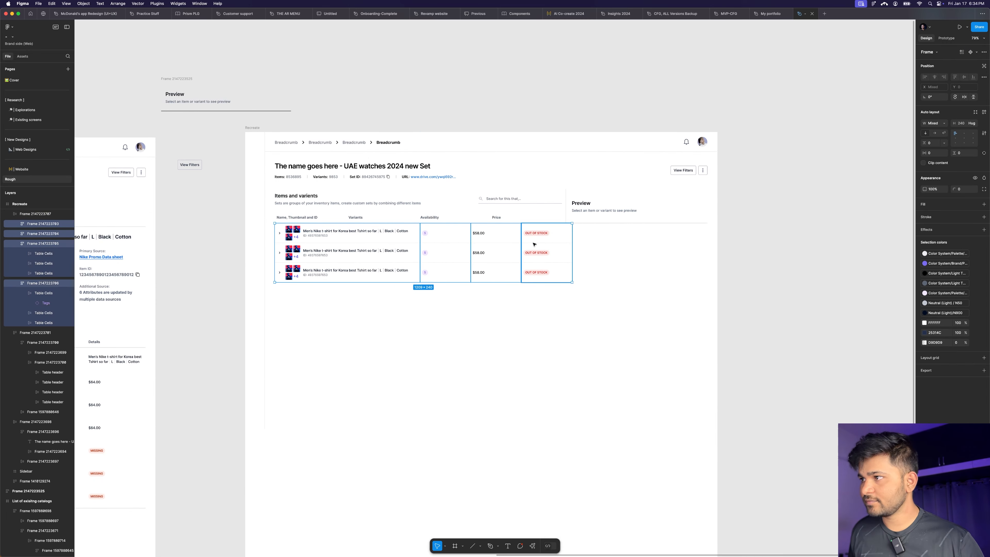
left_click(947, 123)
left_click(946, 138)
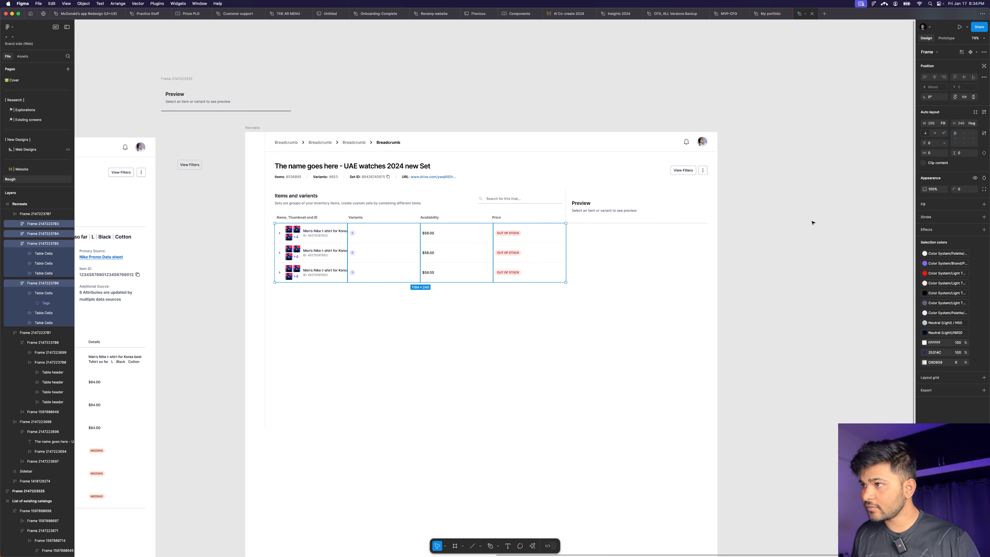
left_click(813, 219)
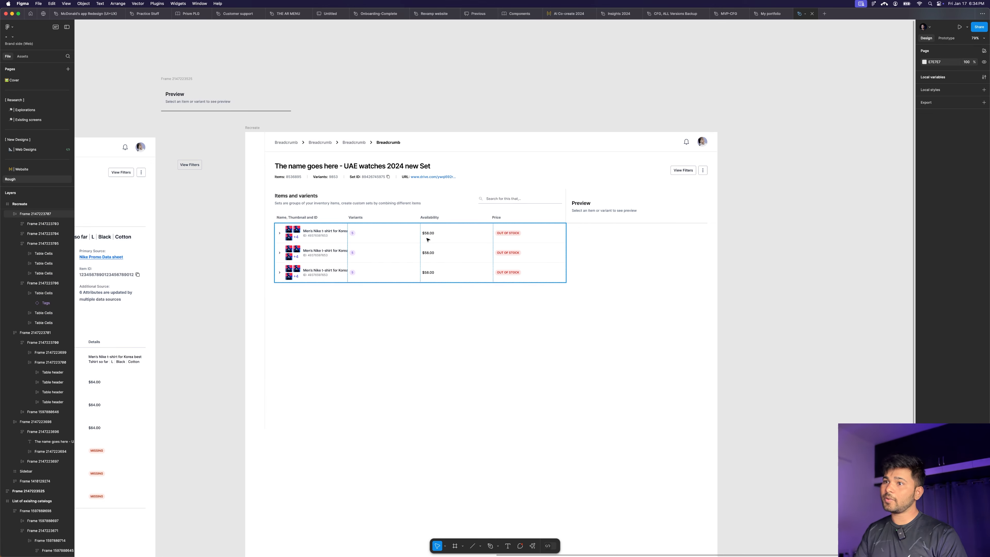
Step: Widen the product name column to about 609 so the full product titles fit
left_click(318, 233)
left_click(318, 234)
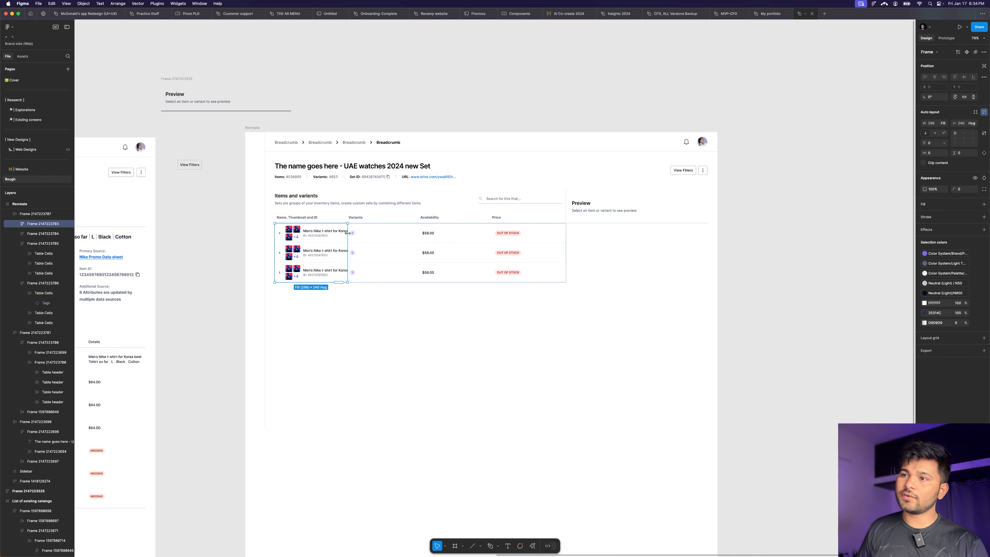
left_click_drag(347, 233, 424, 242)
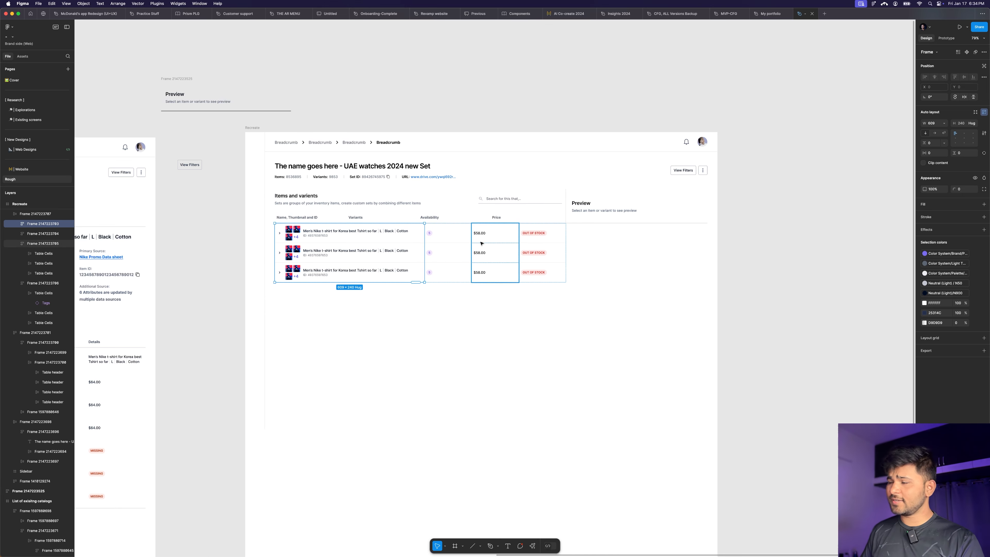
Step: Narrow the table column with the purple S badges to a fixed width of 100
left_click(450, 244)
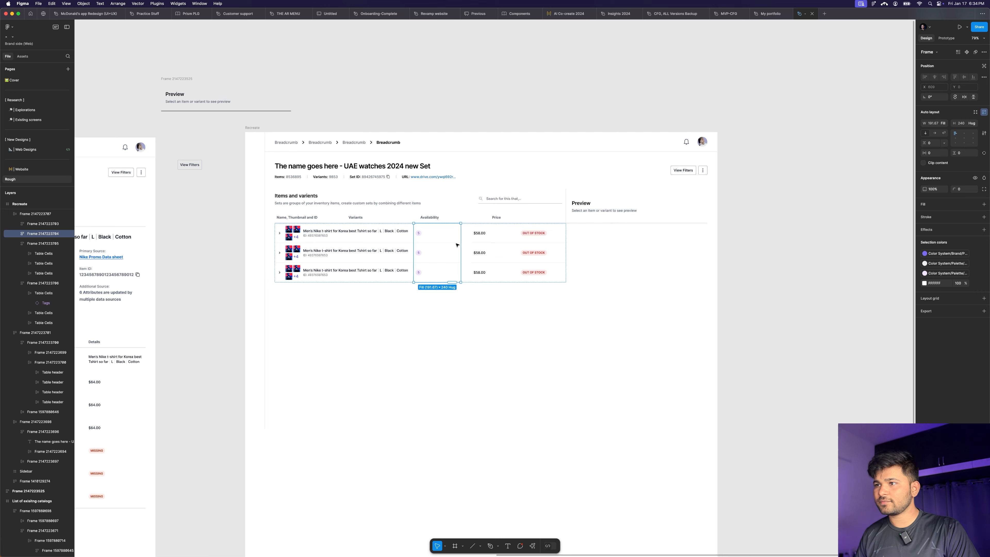
left_click_drag(472, 241, 451, 239)
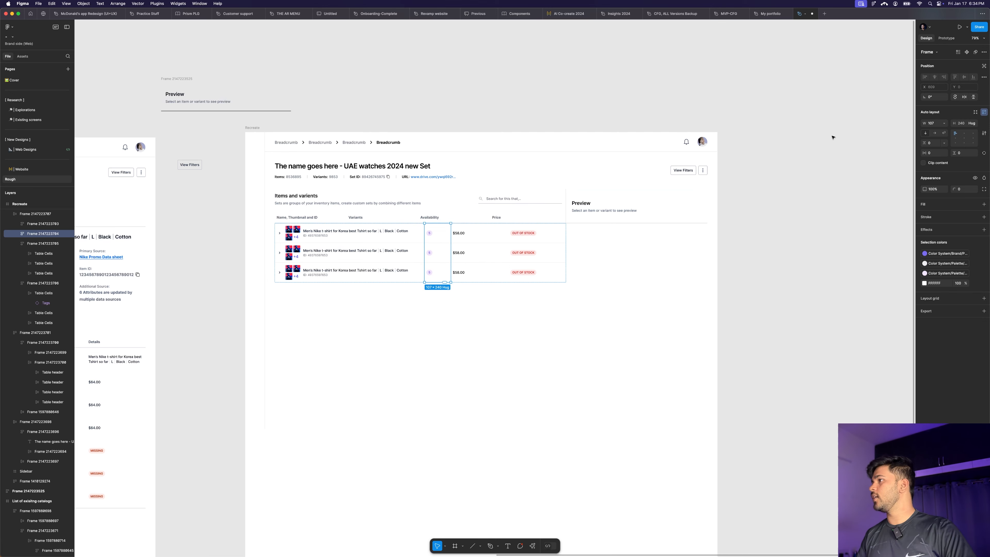
left_click(934, 124)
type("100")
key("Return")
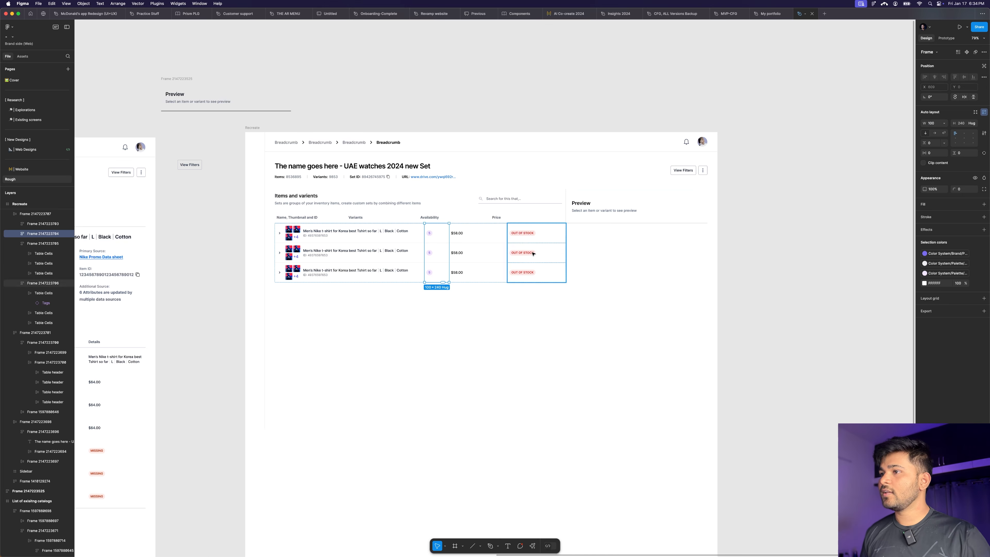
Step: Give the $58.00 price column a narrower fixed width and set the OUT OF STOCK column's width to 200
left_click(488, 242)
left_click(931, 123)
key("Return")
left_click(564, 256)
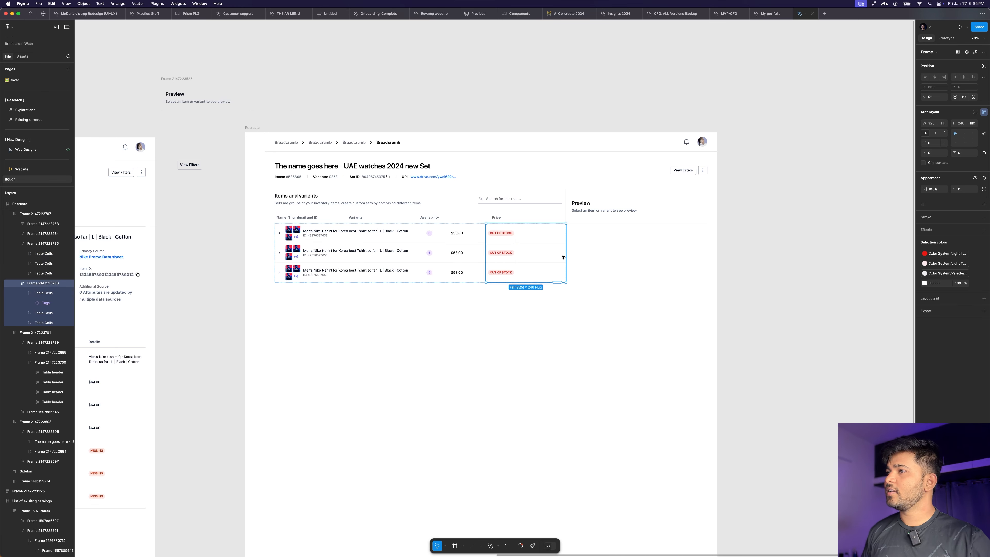
left_click(932, 123)
type("20")
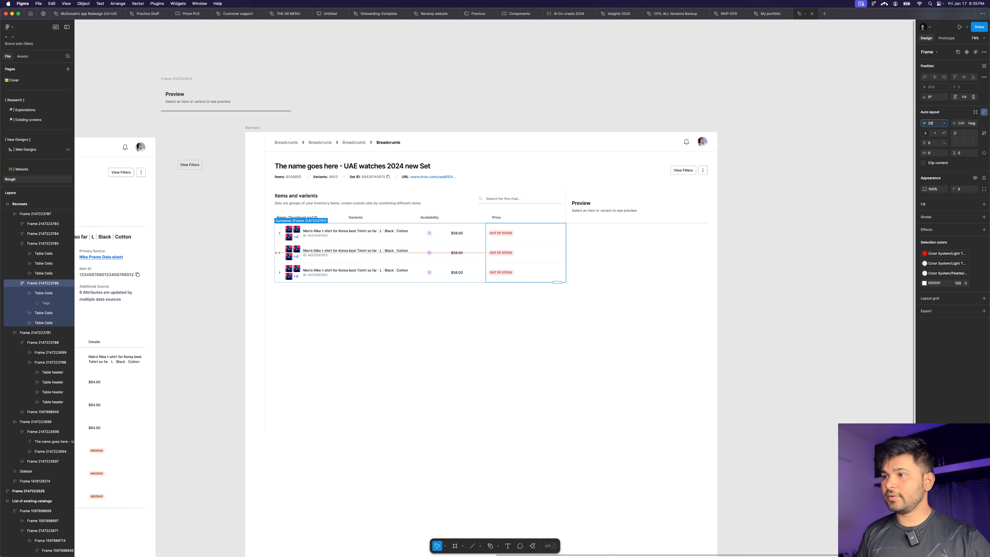
type("0")
key("Return")
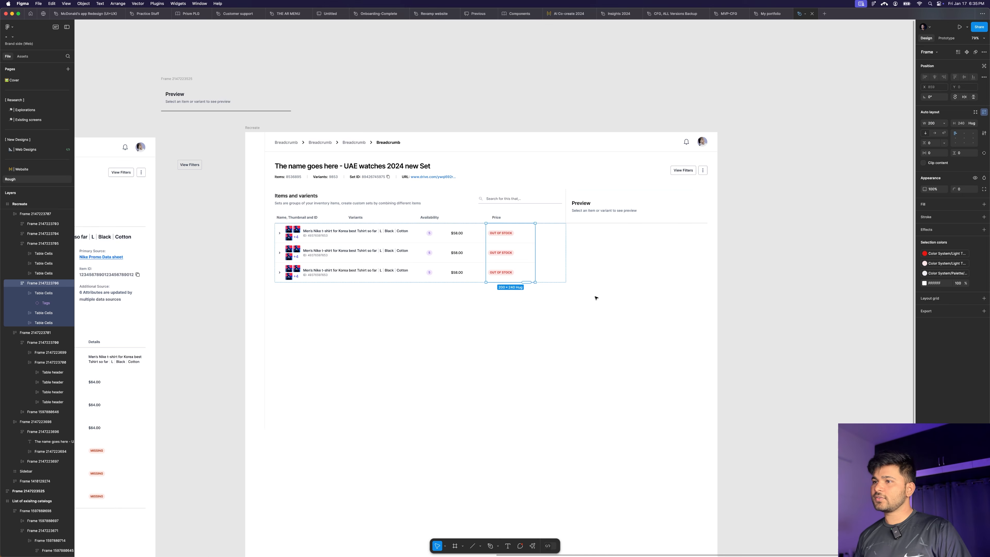
Step: Set the product name column's width to fill container and review the table against its headers
left_click(331, 243)
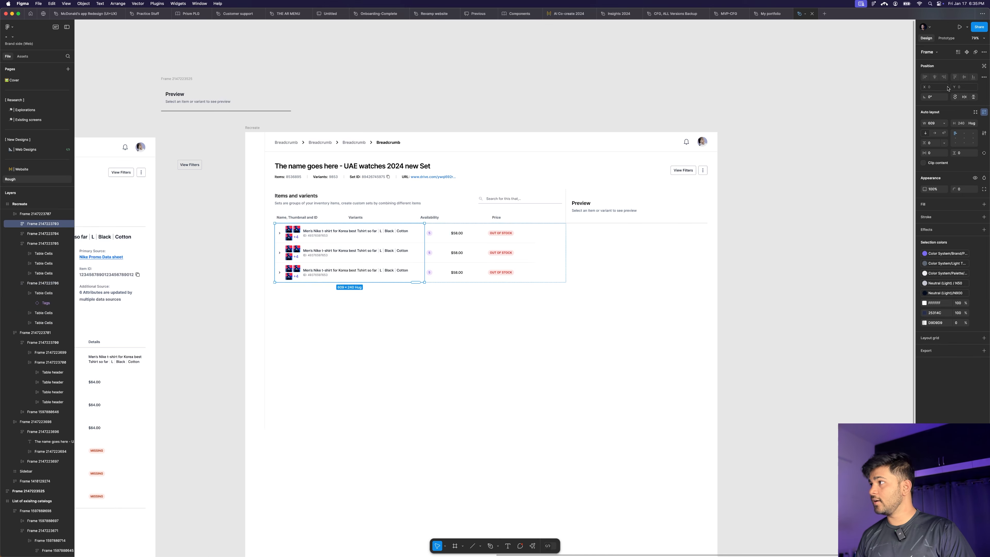
left_click(945, 123)
left_click(946, 137)
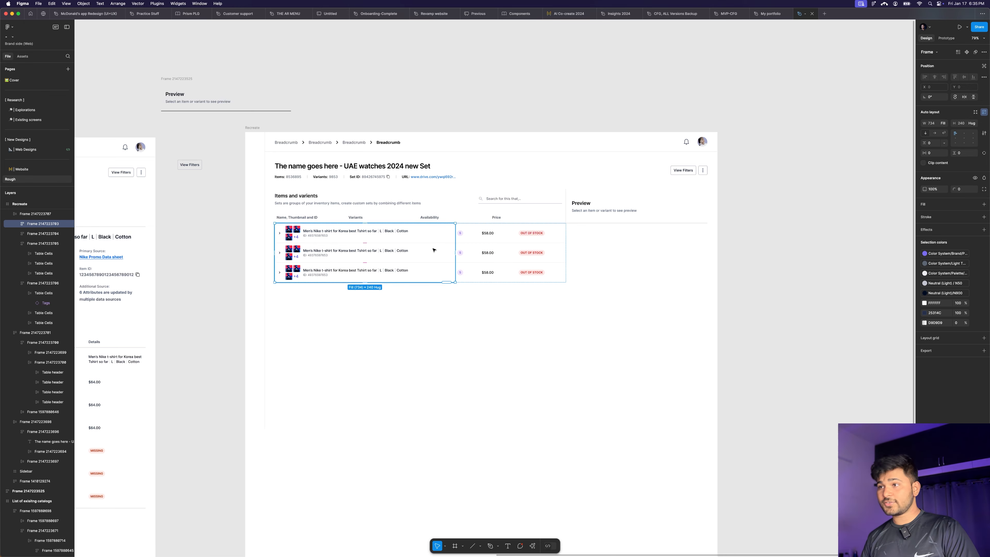
left_click(782, 274)
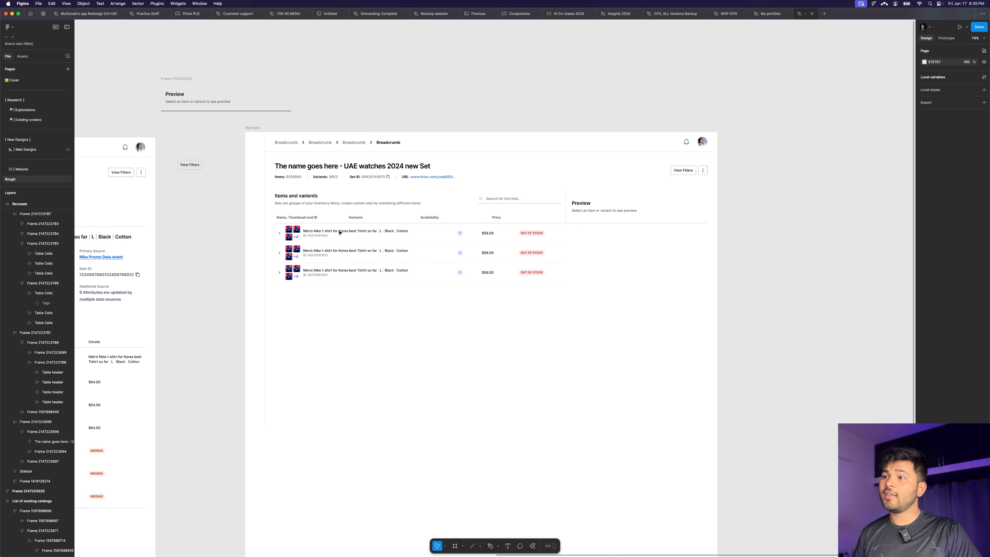
scroll(337, 230, "up", 5)
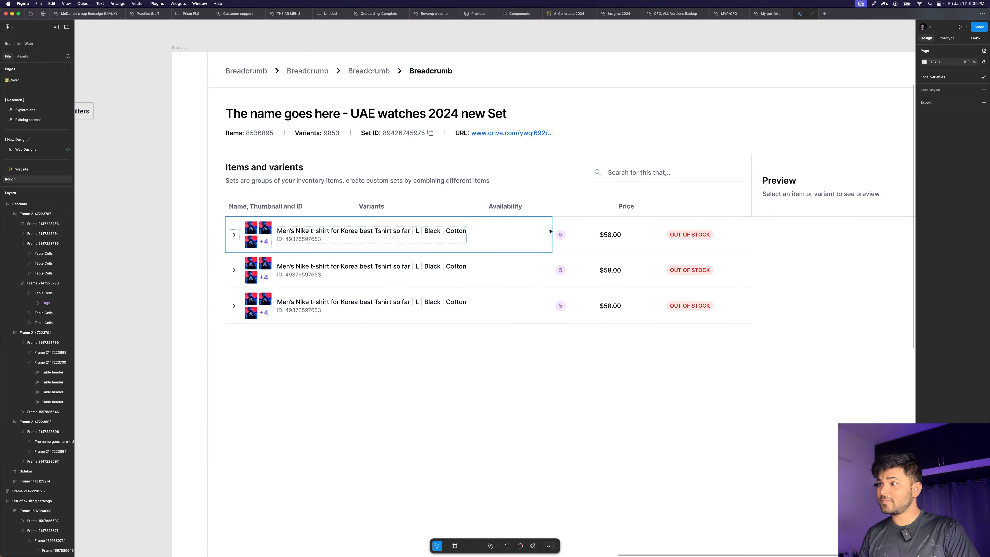
scroll(323, 242, "down", 5)
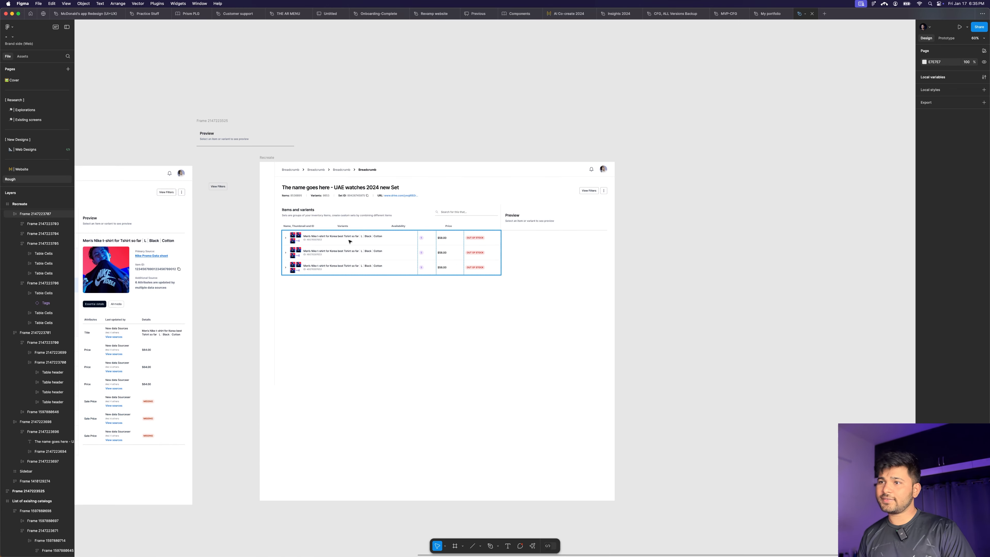
Step: Set the Name, Thumbnail and ID header cell to a fixed width of 374
left_click(395, 236)
left_click(585, 254)
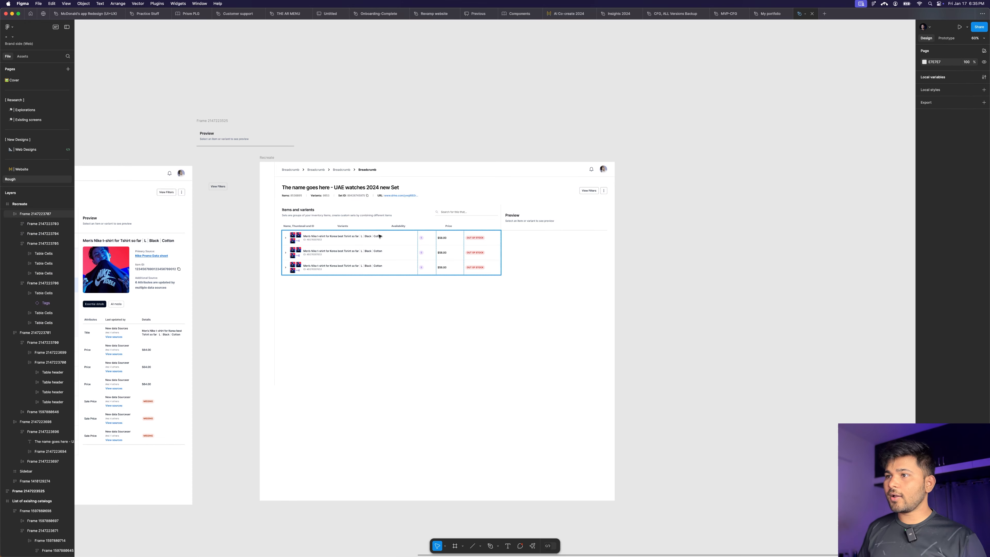
scroll(374, 250, "up", 5)
left_click(453, 248)
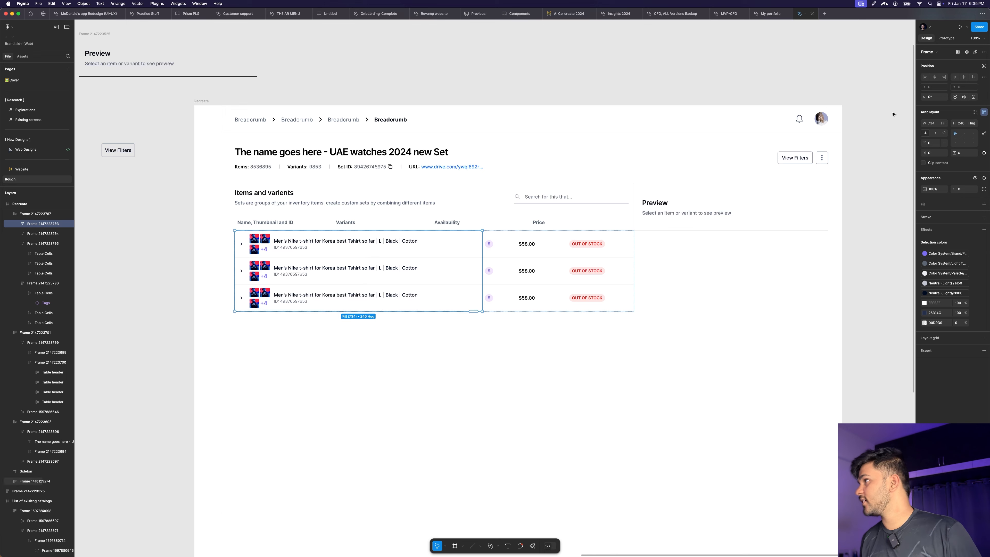
double_click(268, 223)
double_click(268, 223)
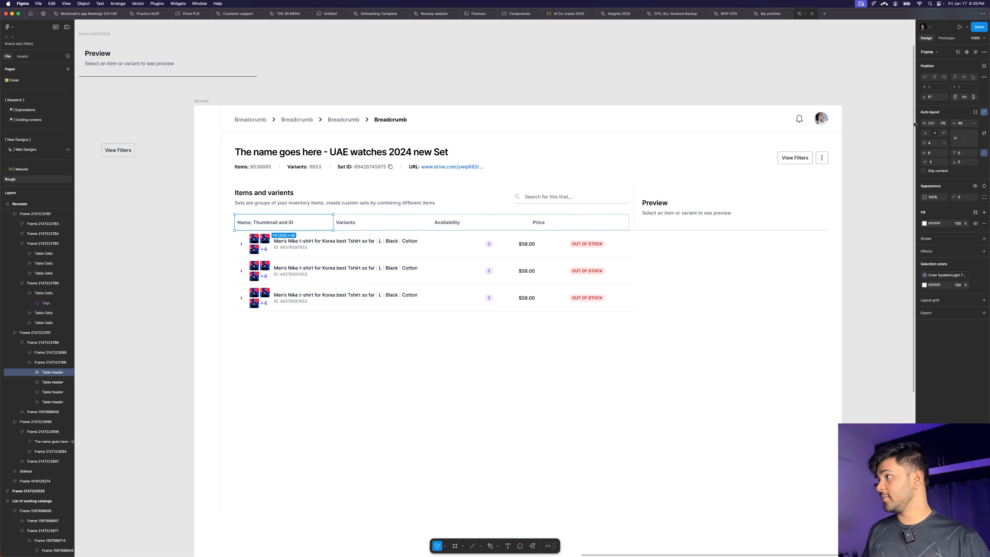
left_click(932, 124)
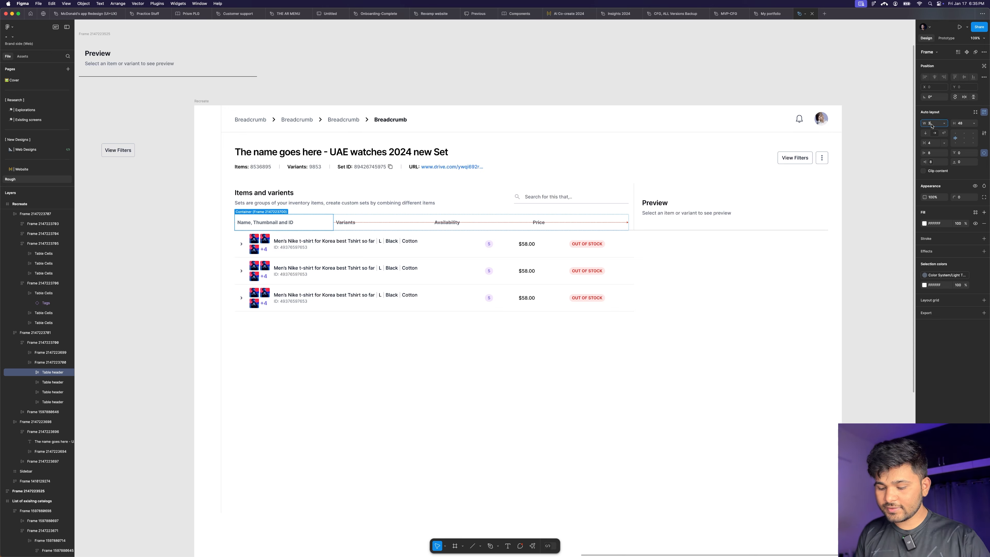
key("Return")
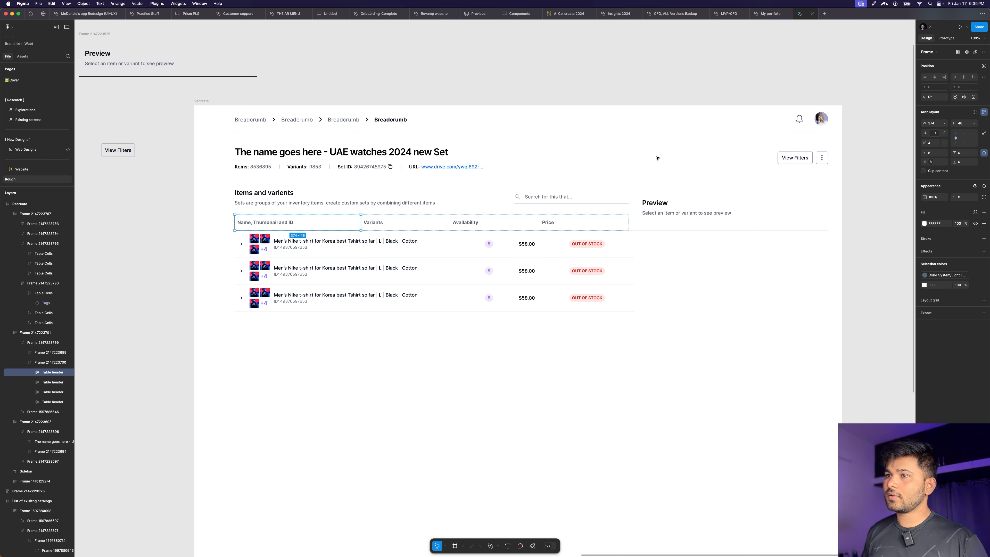
Step: Set the Name, Thumbnail and ID header cell's width to 734 to match the product name column
left_click(393, 241)
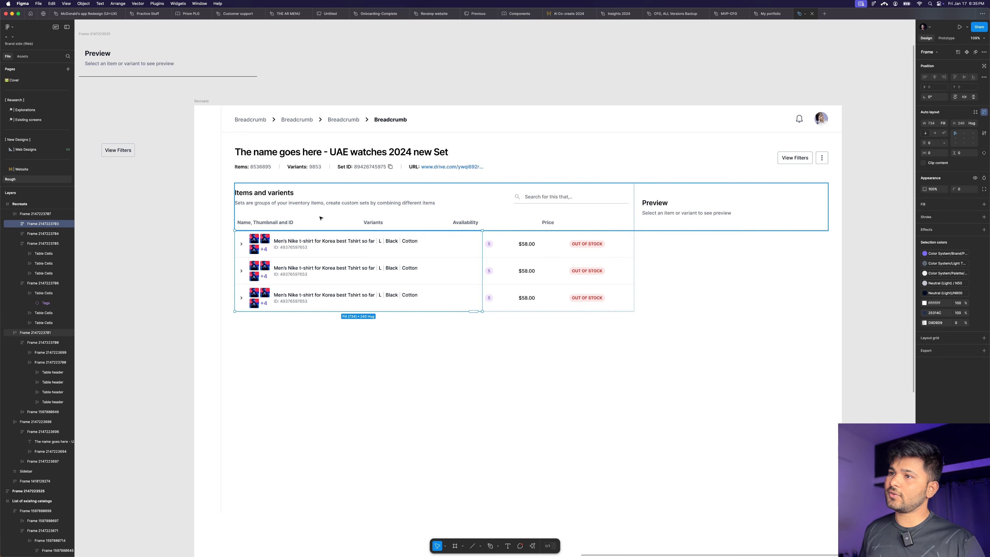
left_click(299, 224)
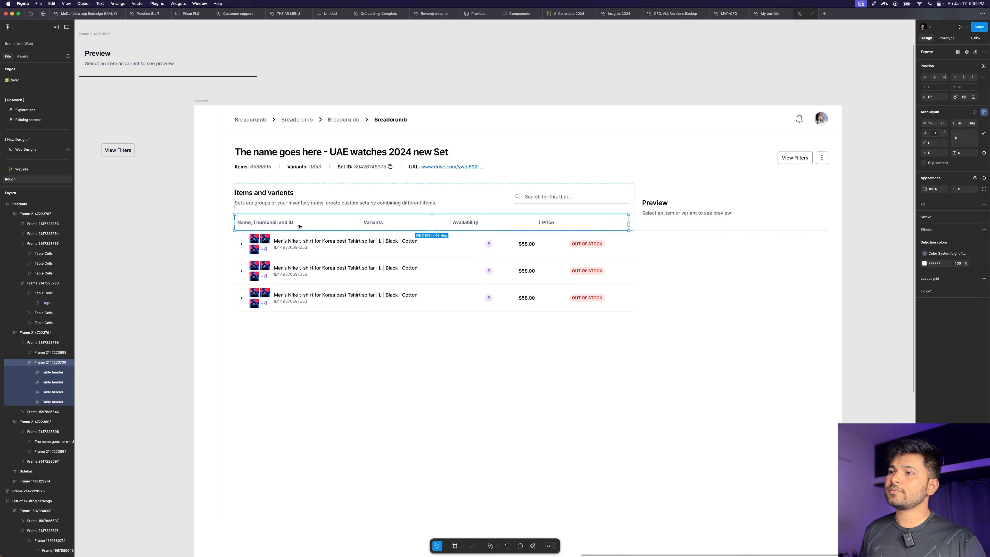
double_click(298, 225)
left_click(929, 124)
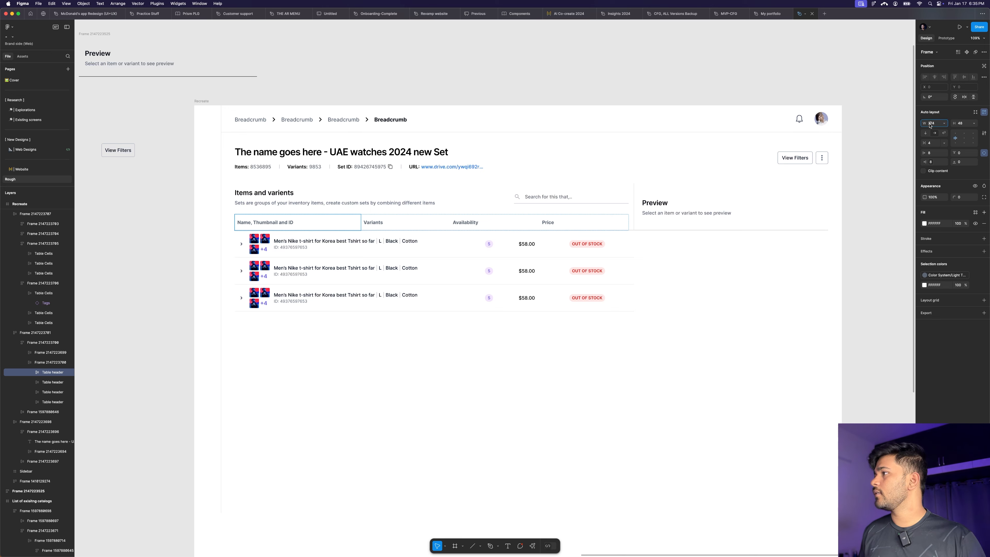
type("734")
key("Return")
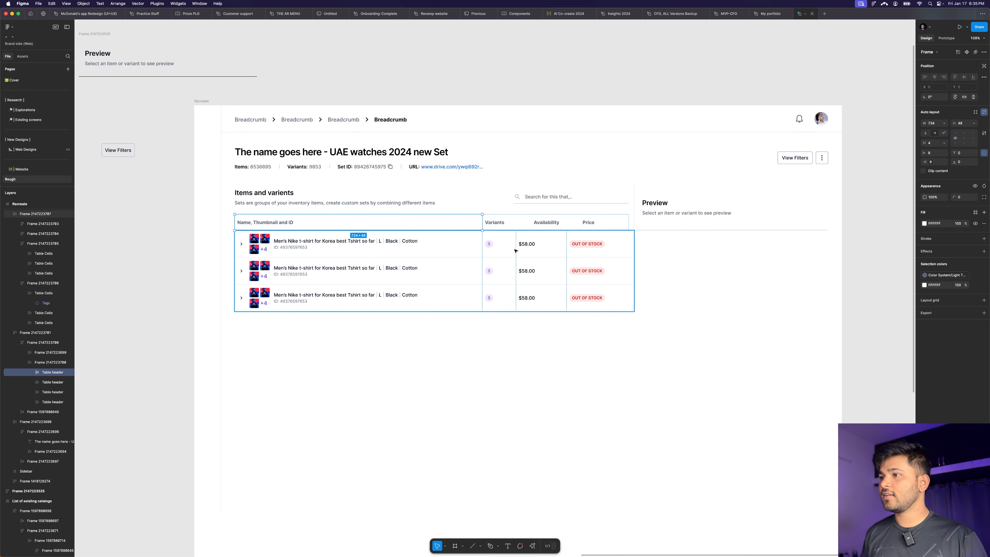
Step: Set the Variants header cell to a fixed width of 100, matching the purple badge column below it
left_click(503, 243)
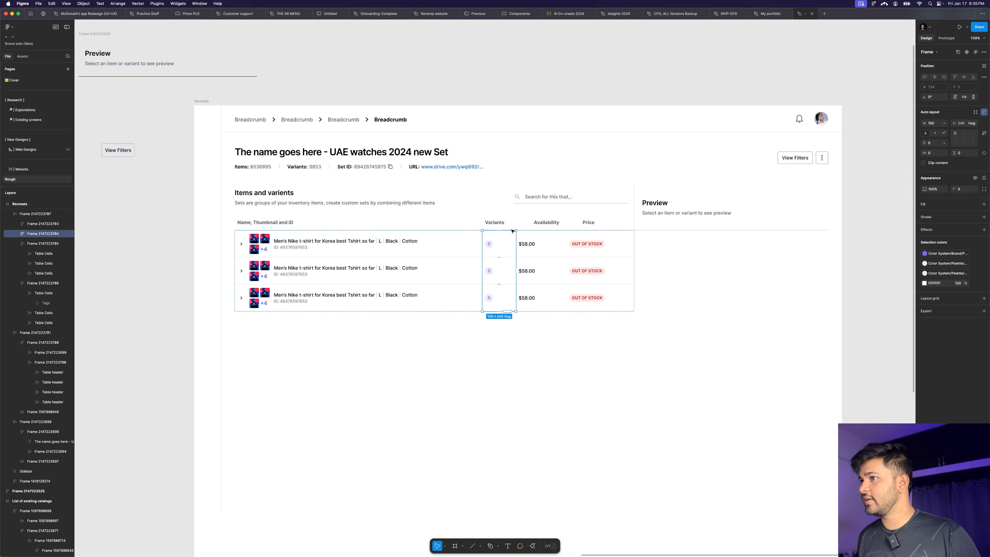
double_click(504, 225)
double_click(504, 225)
double_click(504, 225)
double_click(504, 225)
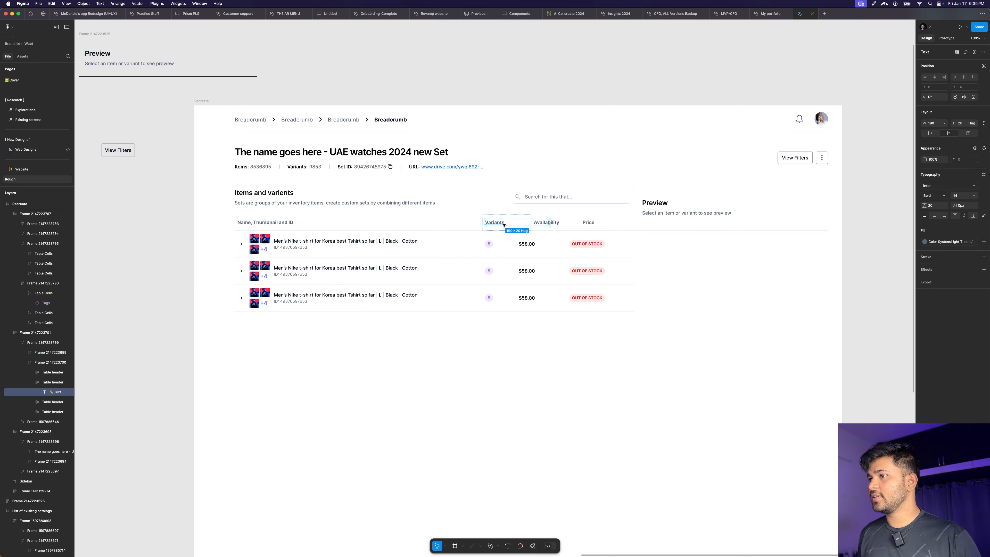
left_click(517, 216)
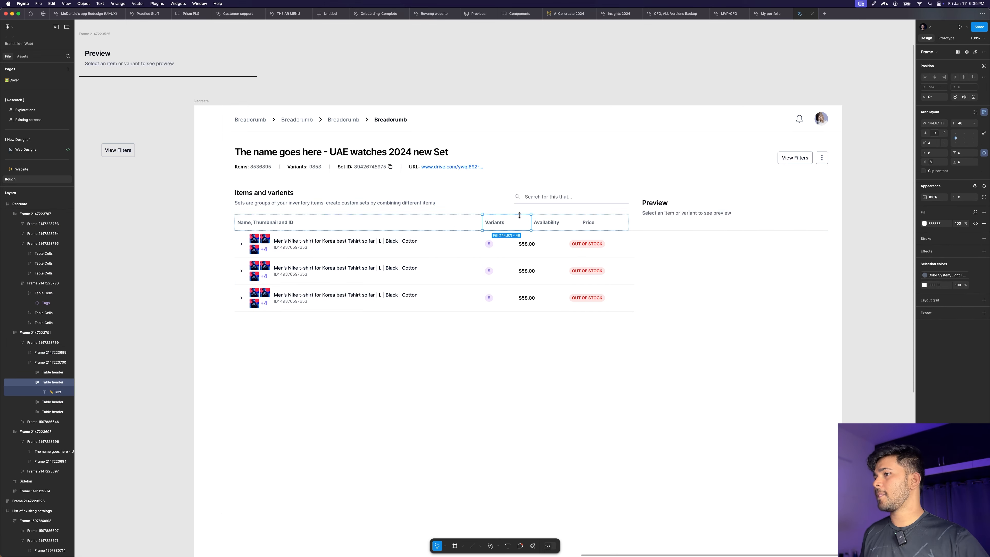
left_click(937, 124)
type("100")
key("Return")
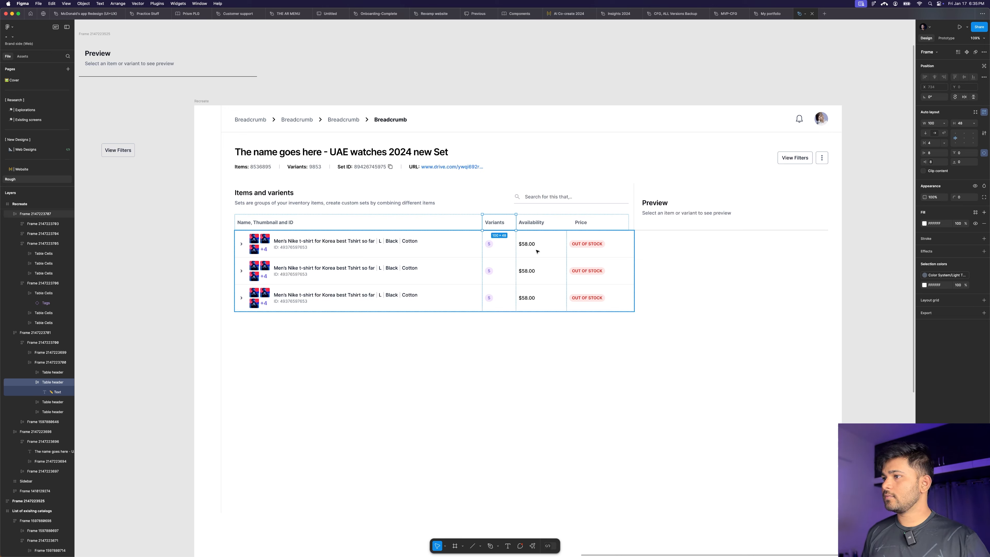
Step: Set the Availability header cell to a fixed width of 150, matching the $58.00 column below it
left_click(535, 254)
left_click(533, 252)
left_click(535, 226)
double_click(535, 227)
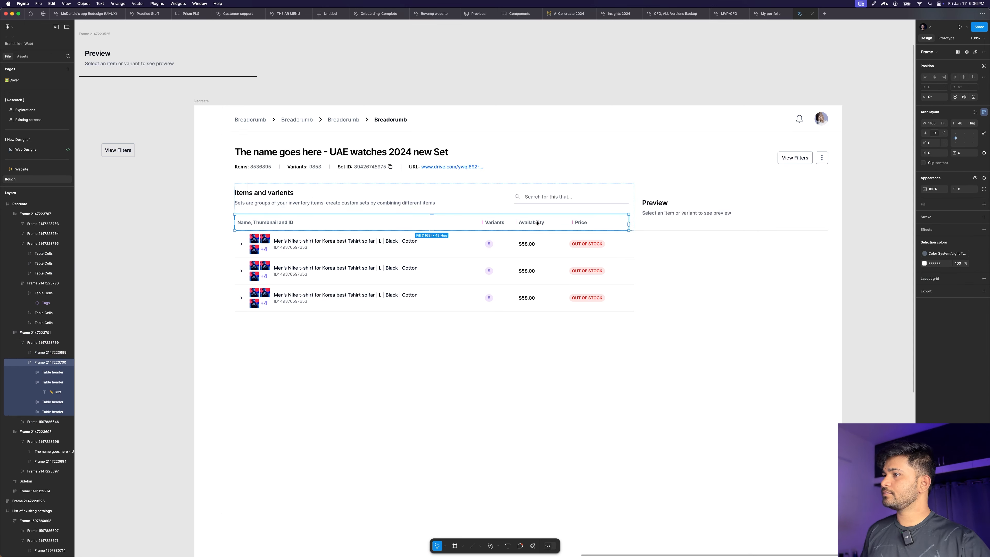
double_click(537, 223)
left_click(934, 121)
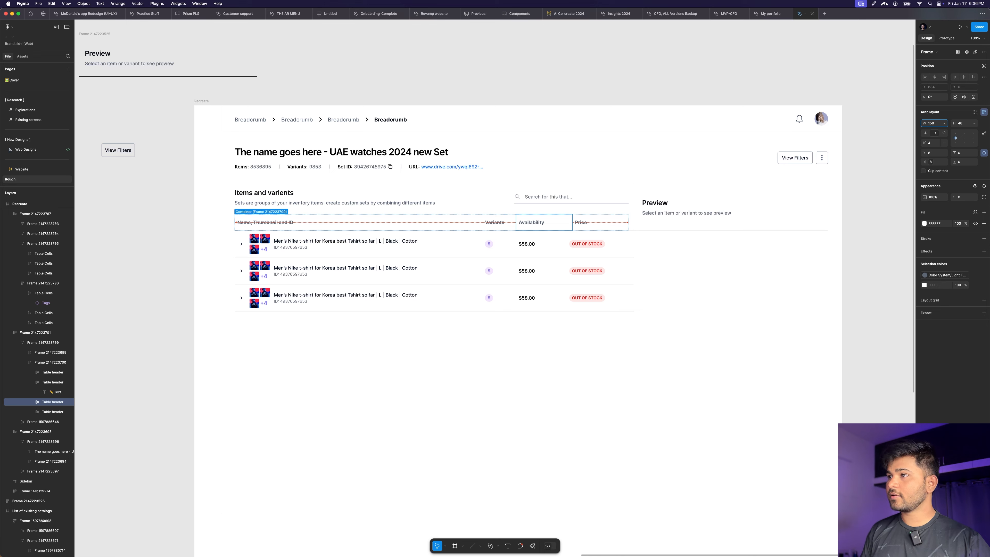
Step: Set the Price header cell to a fixed width of 200, matching the OUT OF STOCK column below it
left_click(586, 251)
left_click(585, 251)
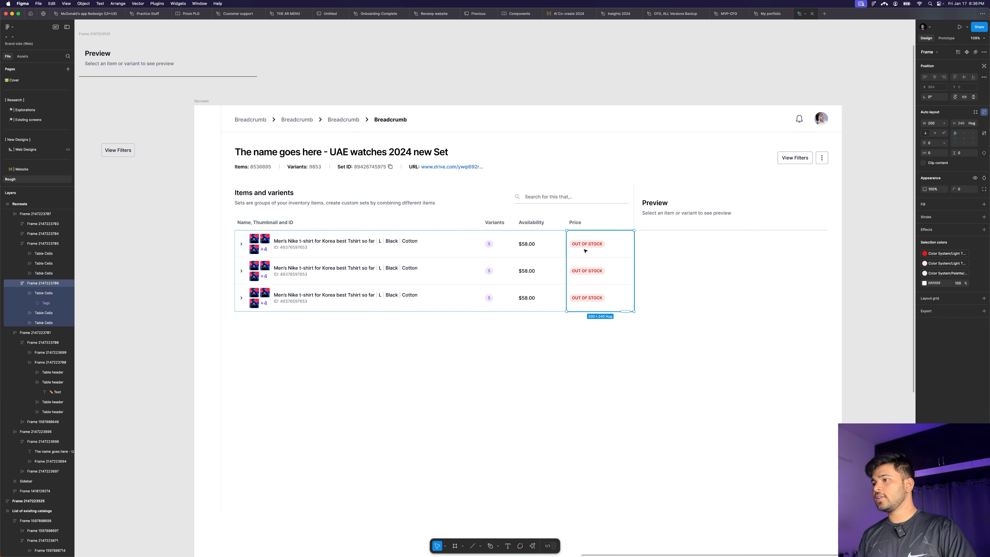
left_click(596, 221)
double_click(598, 221)
double_click(600, 221)
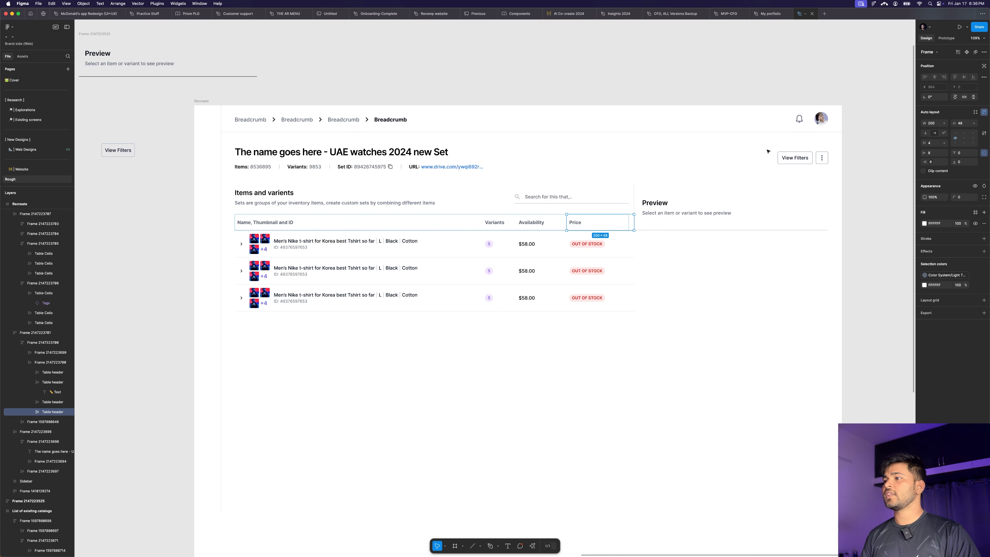
Step: Review the Recreate screen to check how the table headers line up with their columns
scroll(431, 257, "down", 5)
left_click(784, 293)
scroll(512, 247, "up", 5)
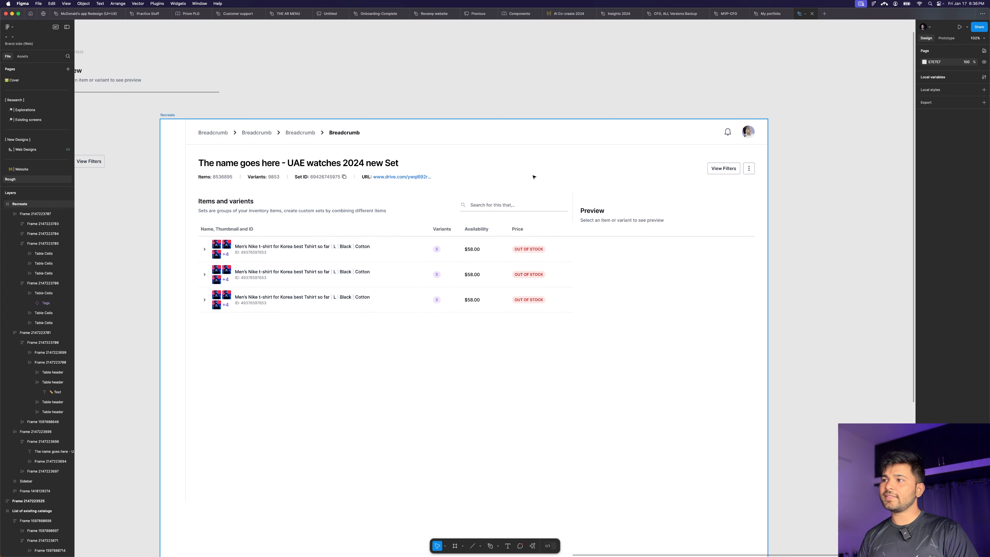
scroll(502, 197, "down", 5)
scroll(462, 203, "up", 3)
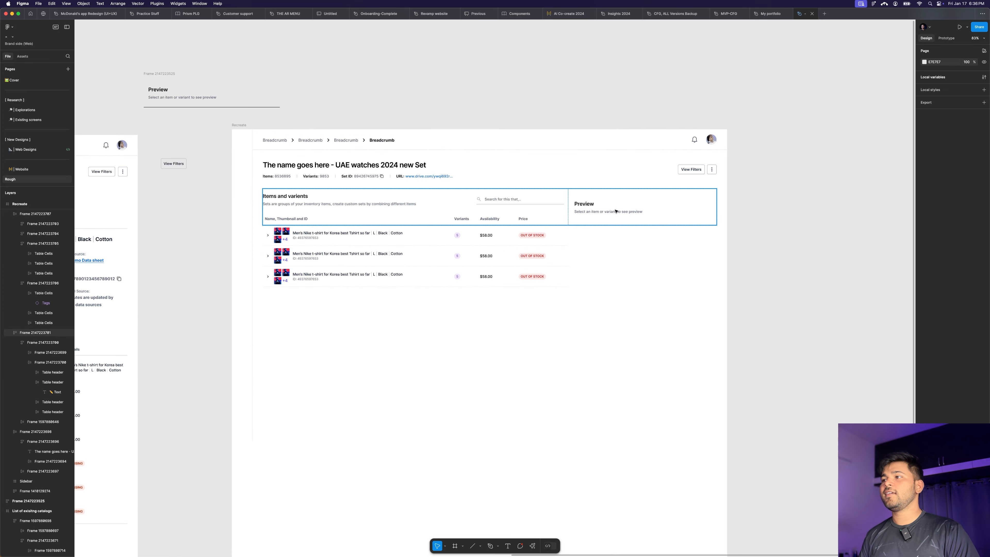
scroll(662, 226, "down", 3)
scroll(681, 200, "up", 4)
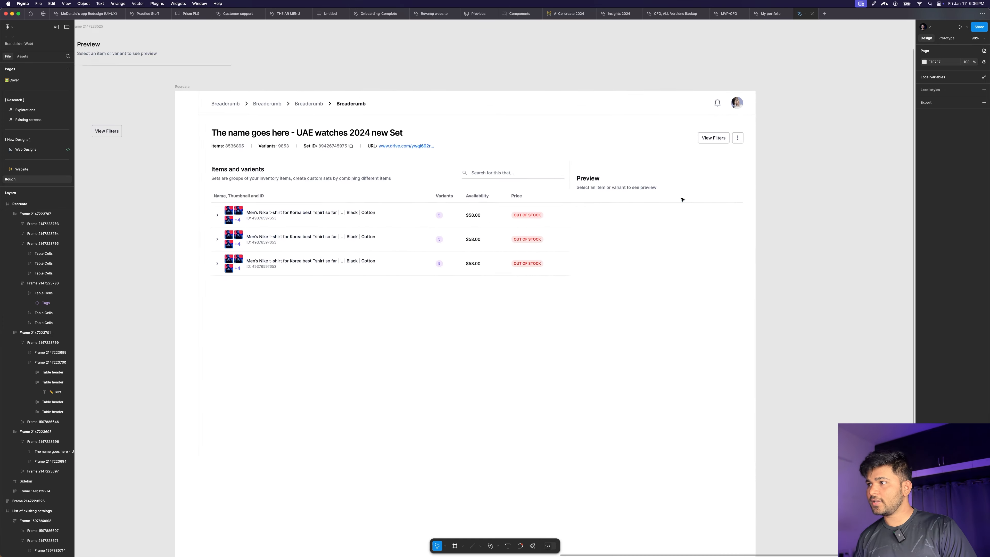
Step: Inspect the divider beside the Preview section, checking the table header frame, search row and Price header cell around it
scroll(557, 185, "up", 5)
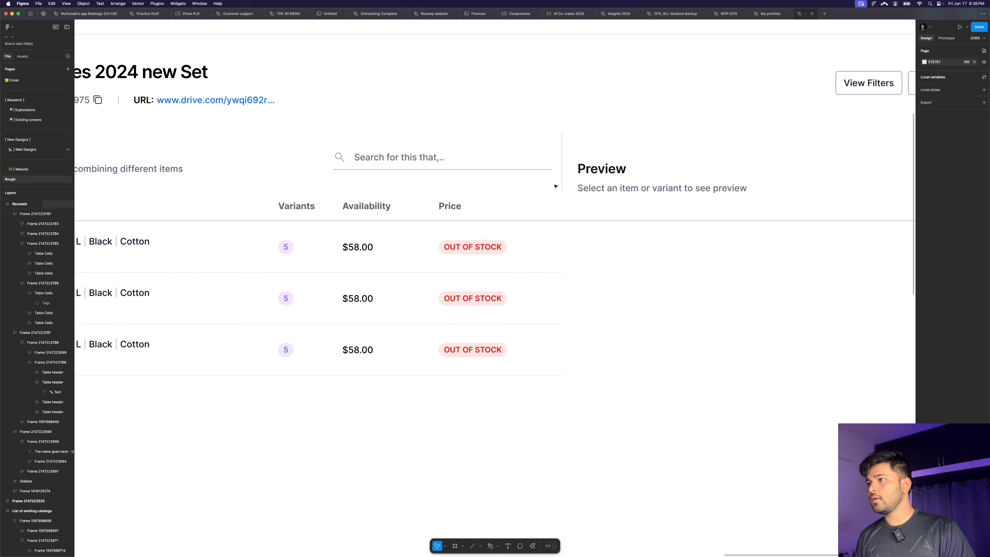
scroll(555, 187, "up", 5)
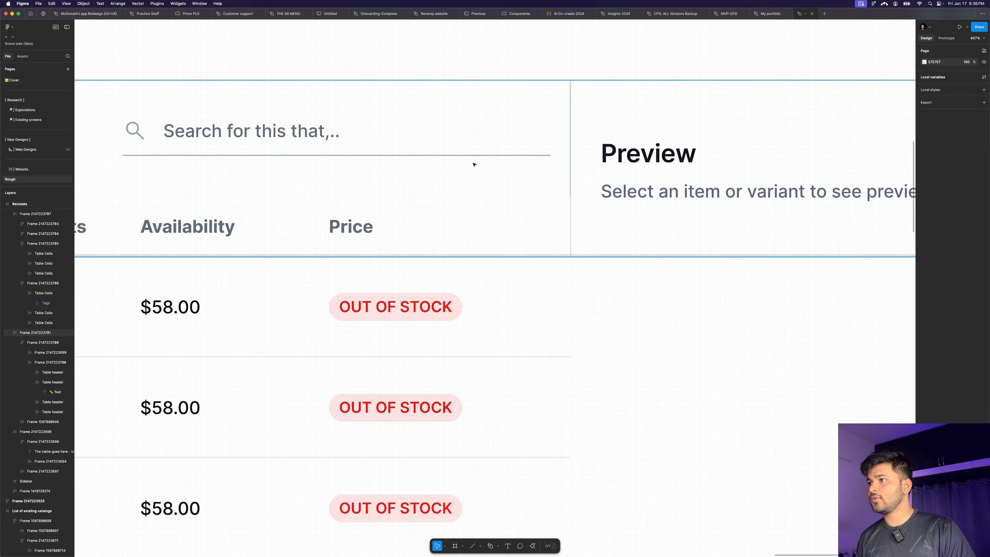
left_click(558, 190)
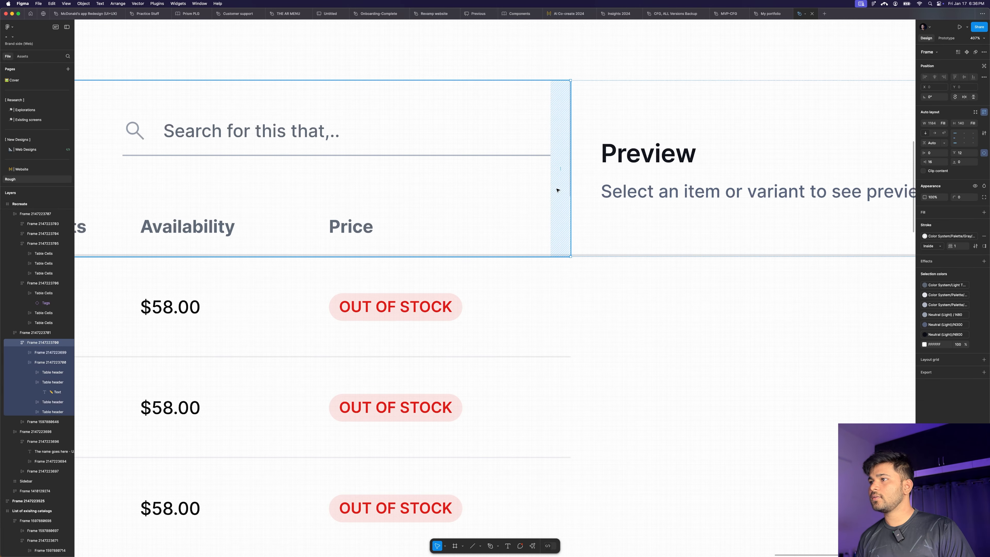
left_click(534, 162)
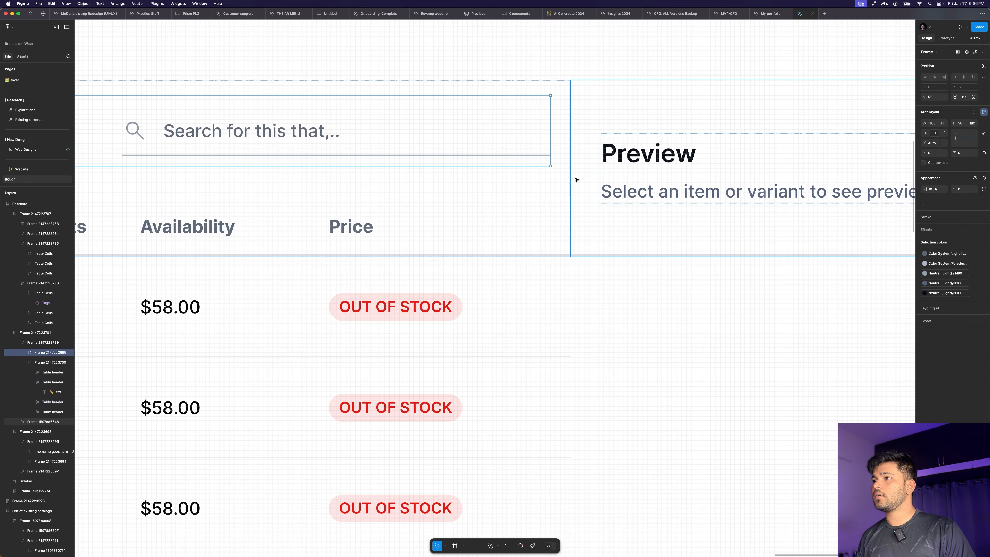
scroll(571, 183, "down", 3)
scroll(574, 205, "down", 3)
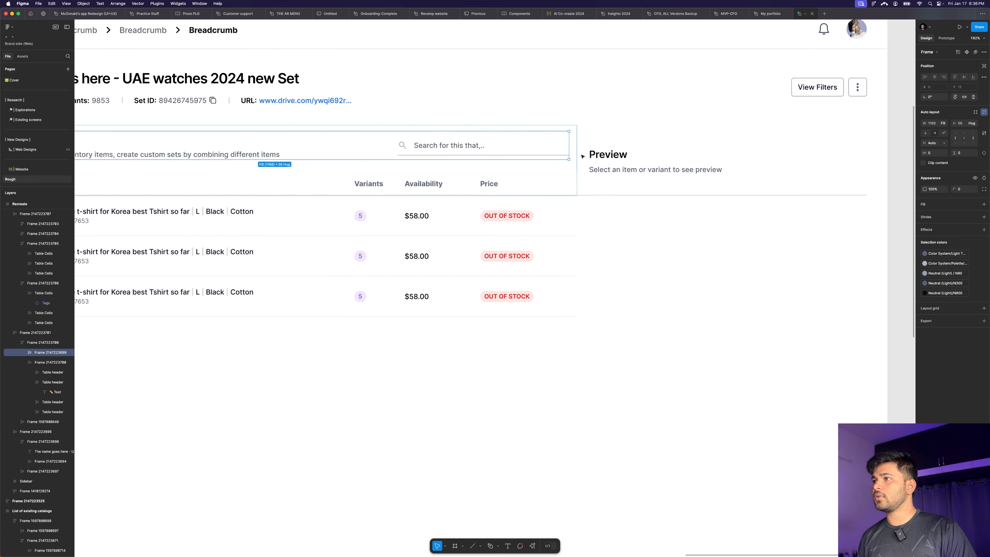
left_click(856, 254)
scroll(687, 195, "down", 5)
scroll(630, 175, "up", 10)
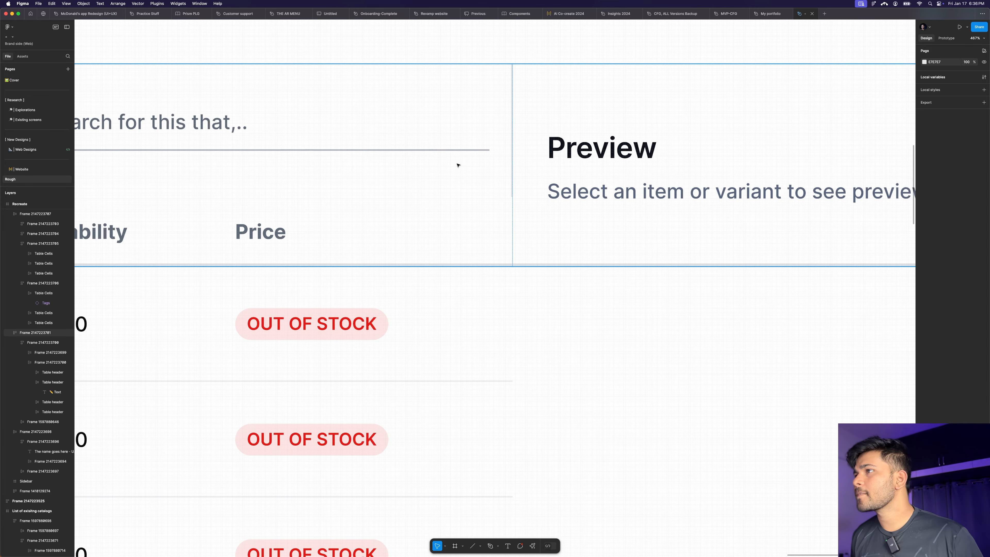
left_click(458, 164)
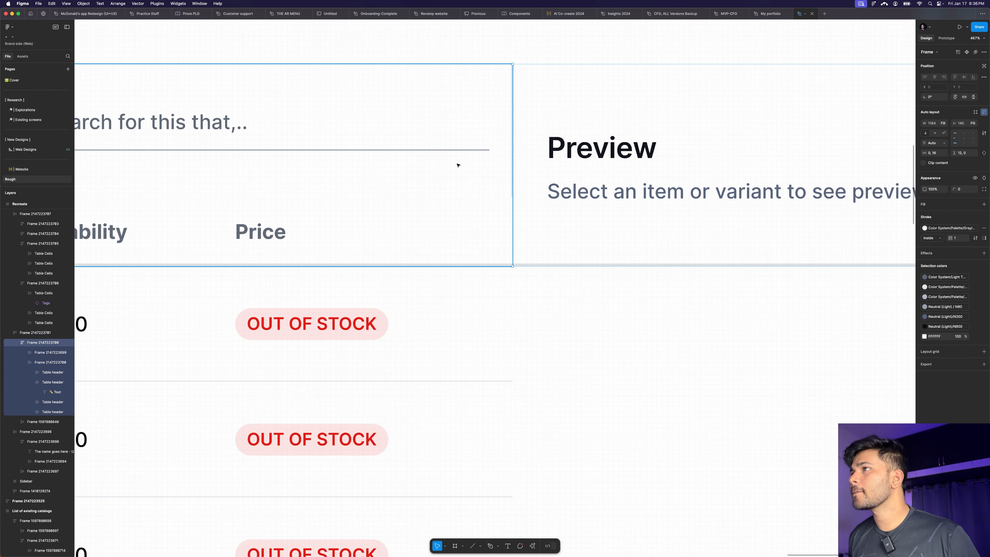
double_click(341, 246)
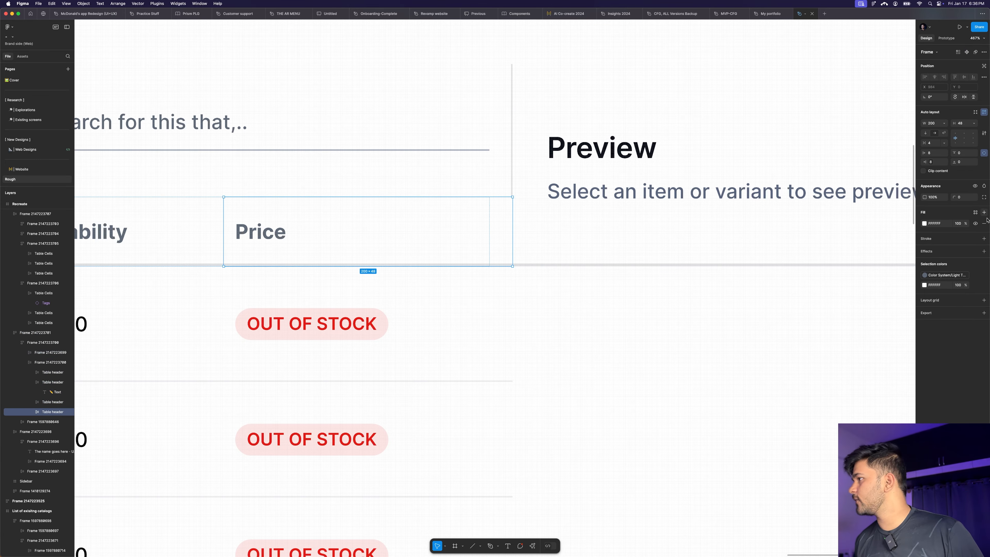
left_click(513, 281)
scroll(537, 165, "down", 10)
left_click(781, 198)
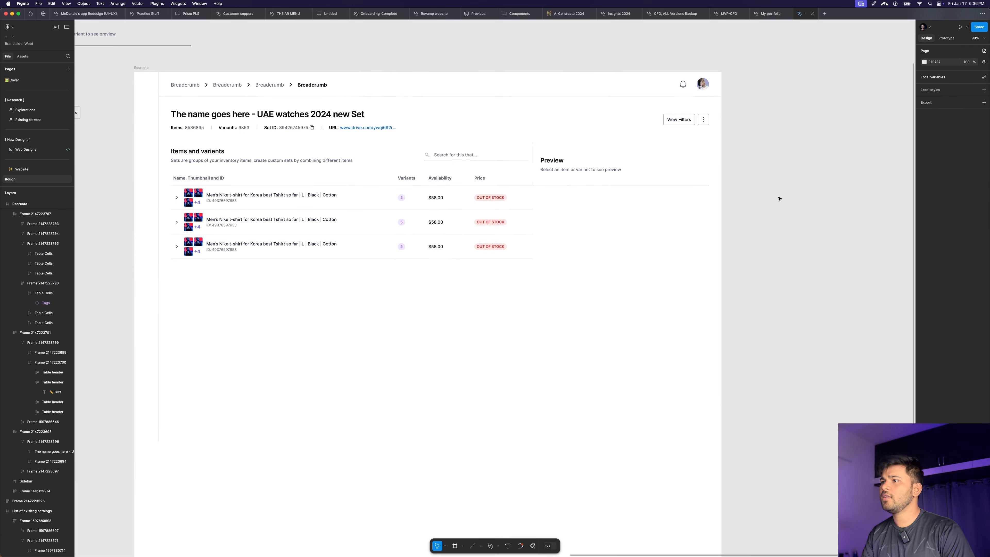
Step: Check the Name, Thumbnail and ID header, then compare the Recreate screen with the original List of existing catalogs screen
left_click(195, 179)
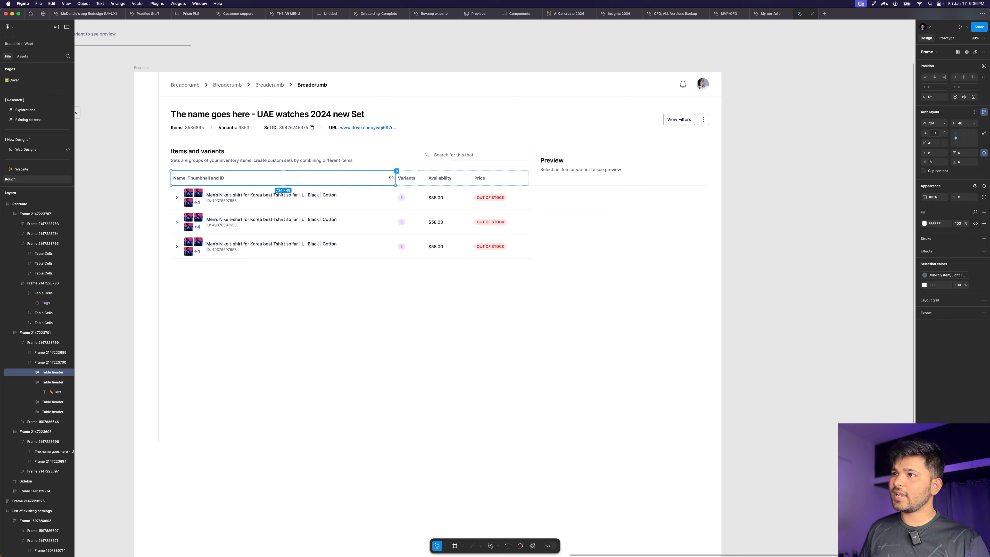
left_click(770, 207)
scroll(586, 147, "up", 5)
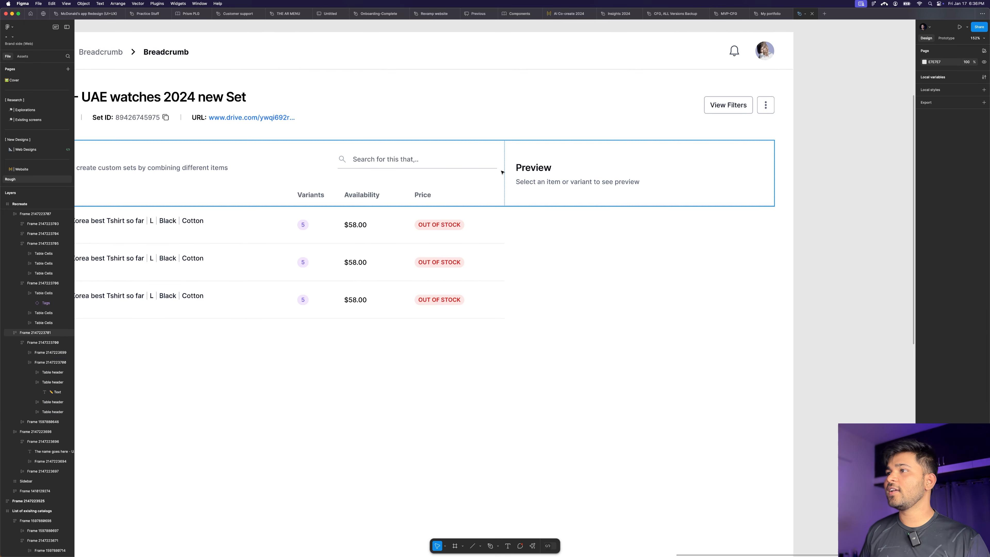
scroll(655, 141, "down", 5)
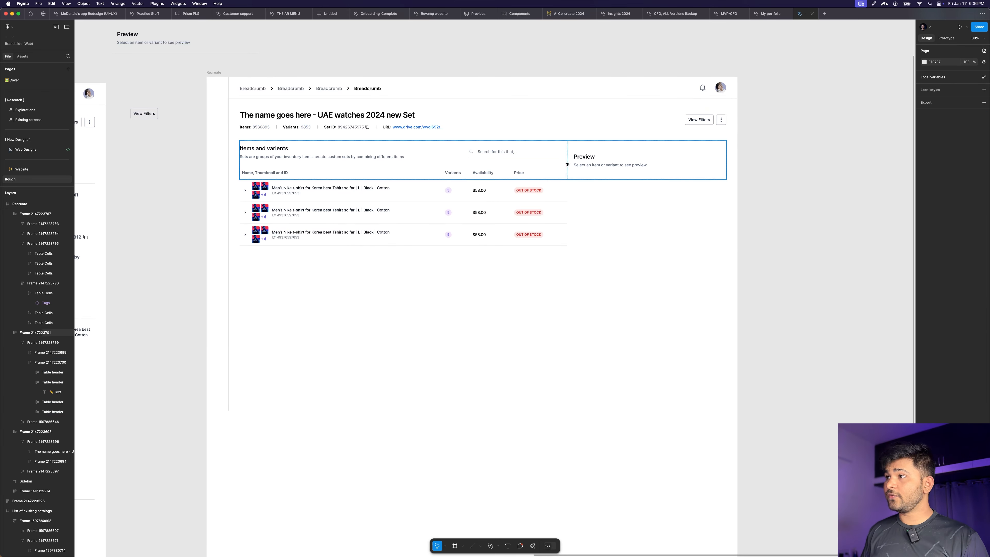
scroll(627, 175, "down", 5)
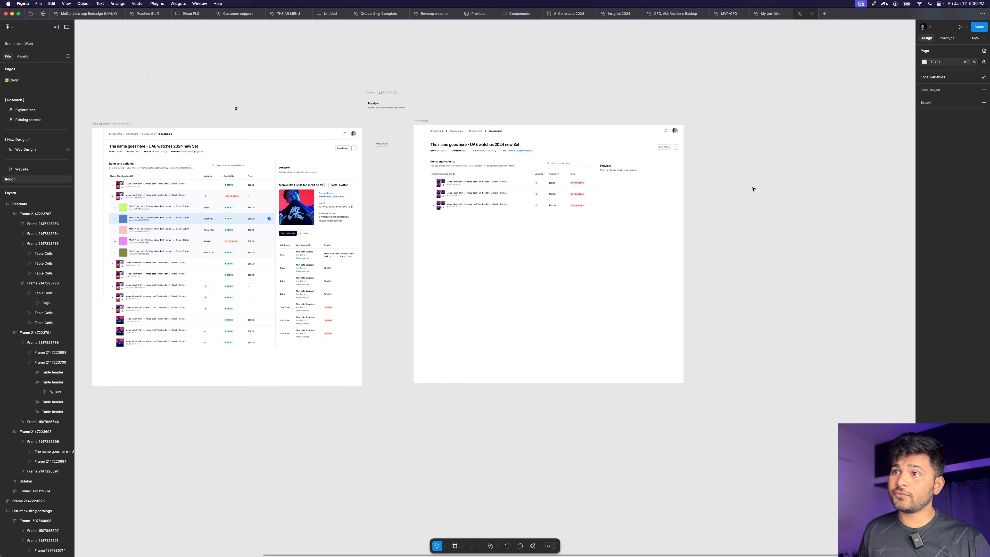
scroll(94, 180, "up", 5)
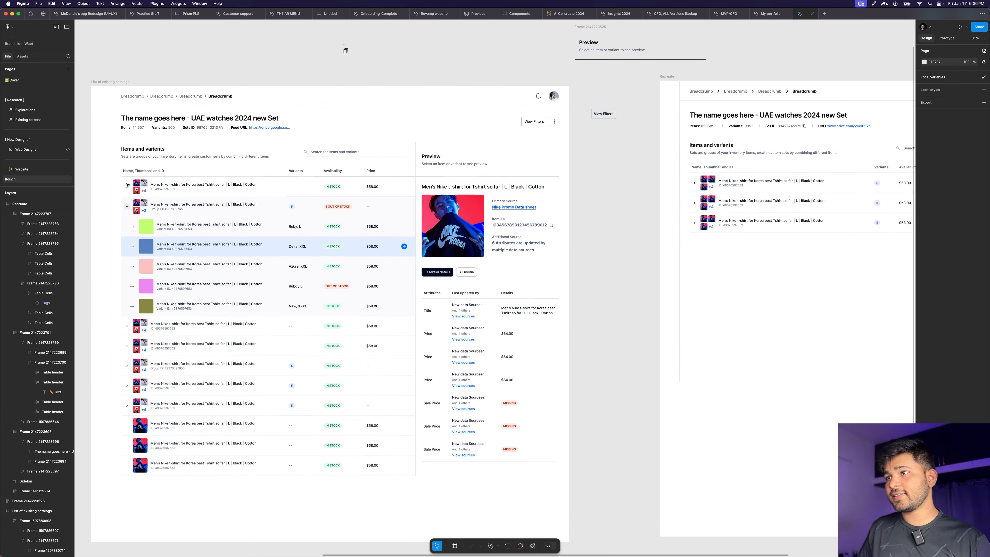
scroll(128, 185, "down", 3)
scroll(705, 207, "up", 3)
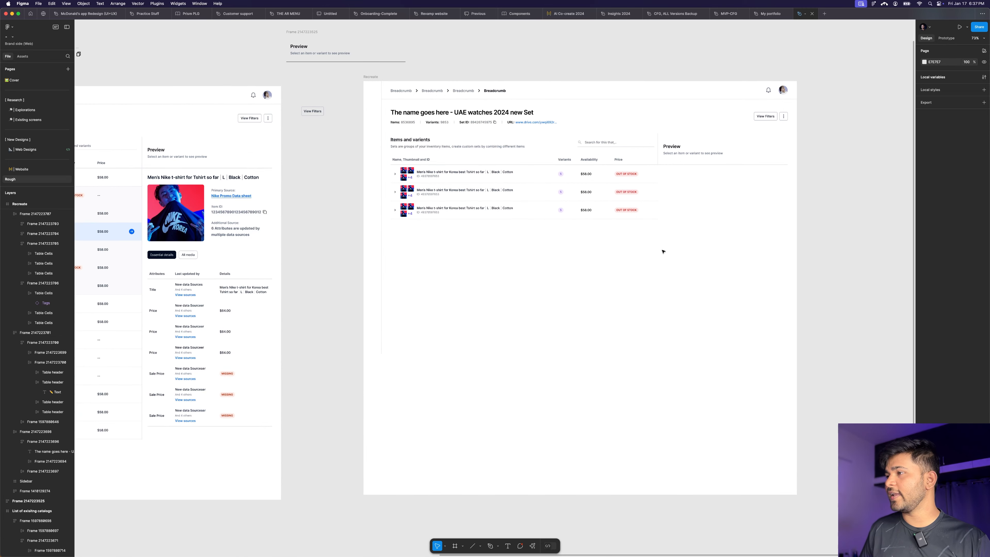
Step: Detach the colour style from the table header frame's stroke and copy that stroke onto the frame holding the table rows
left_click(503, 200)
scroll(692, 177, "up", 10)
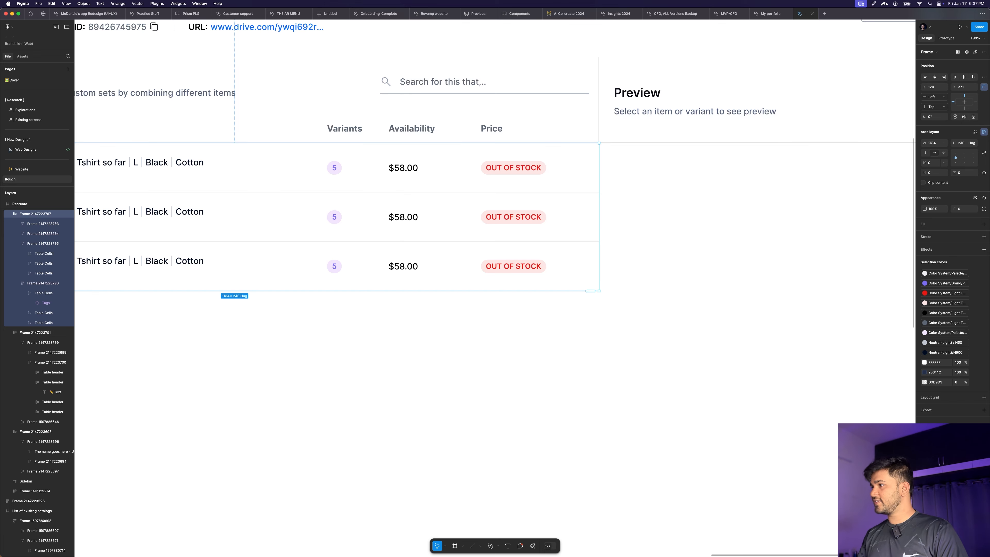
left_click(504, 70)
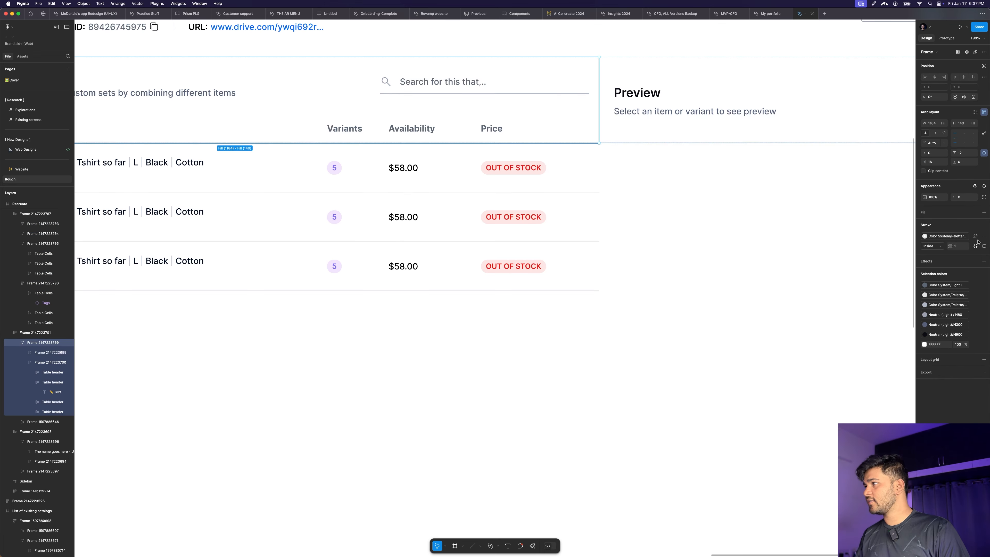
left_click(975, 236)
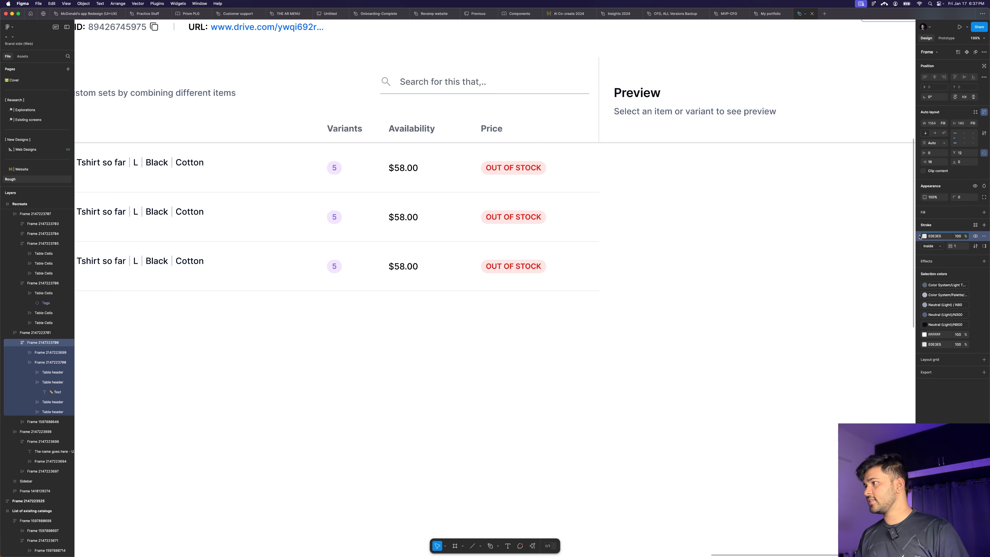
left_click(472, 186)
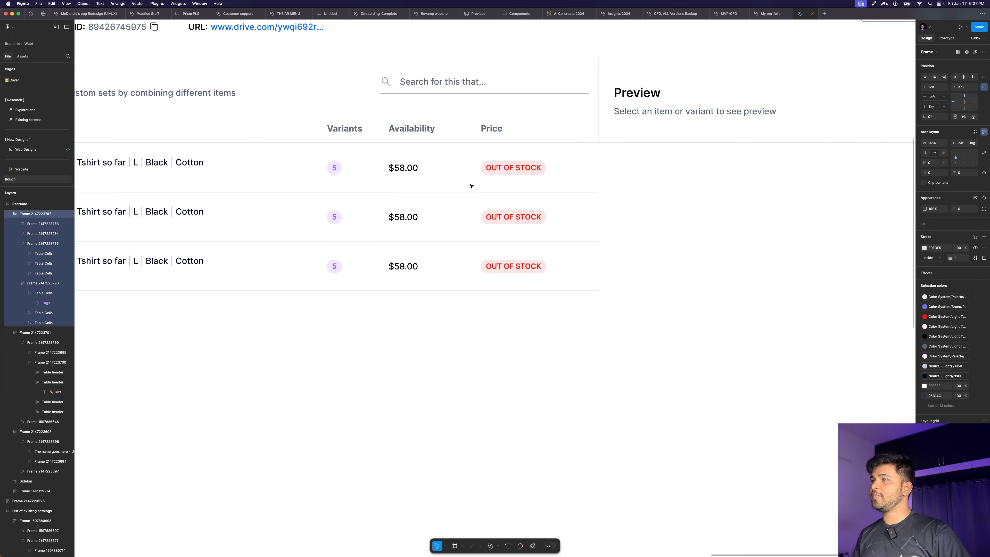
Step: Limit the table rows frame's stroke to its right side, extending the divider below the header
left_click(725, 210)
left_click(505, 200)
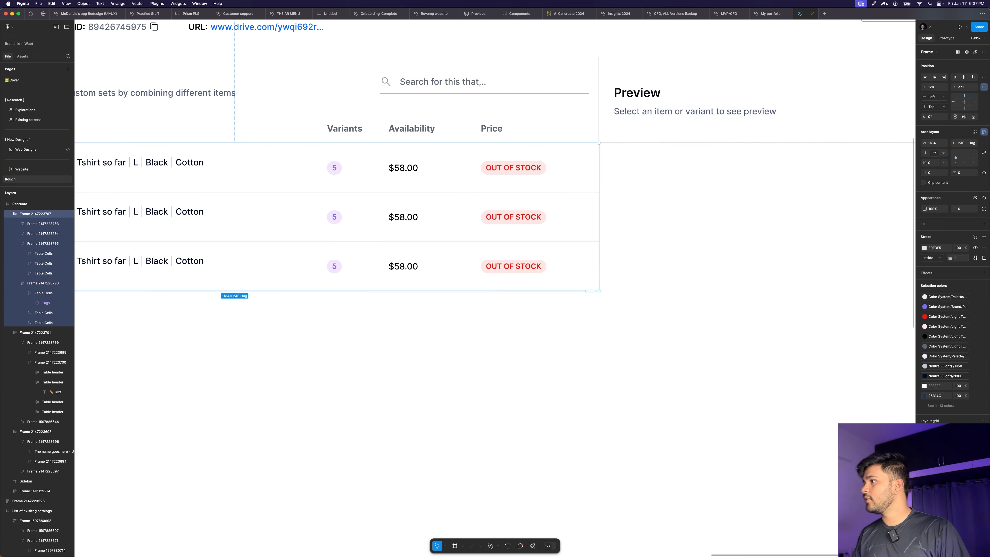
left_click(984, 258)
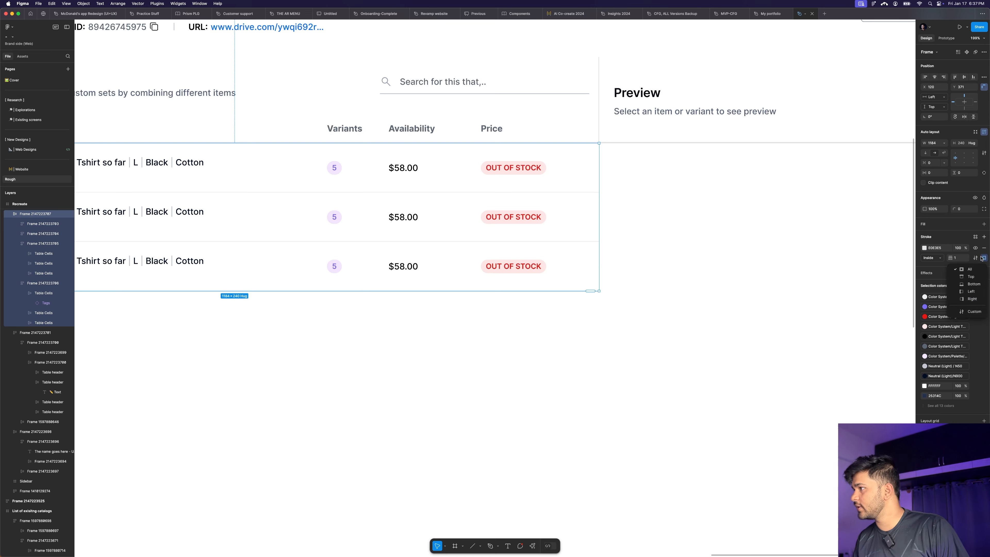
left_click(970, 299)
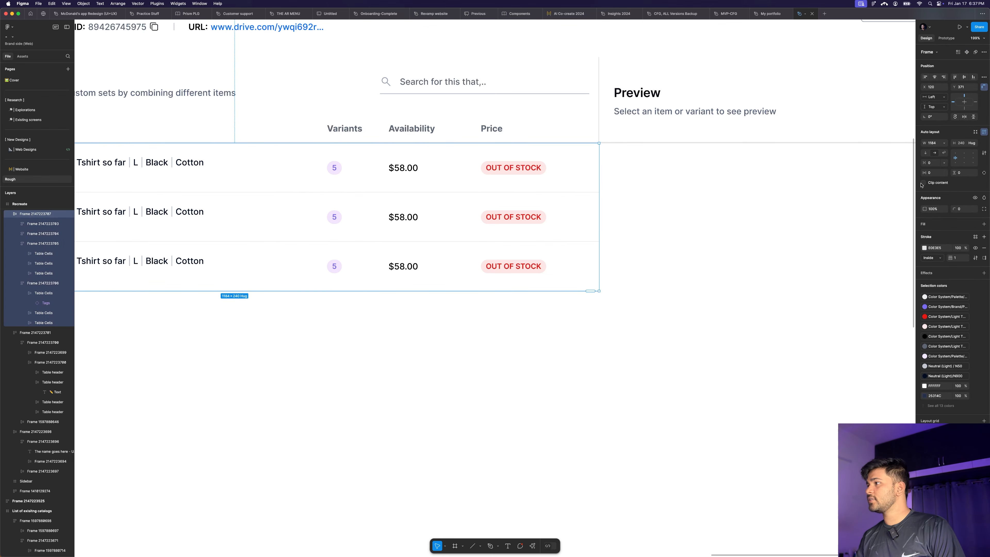
left_click(707, 193)
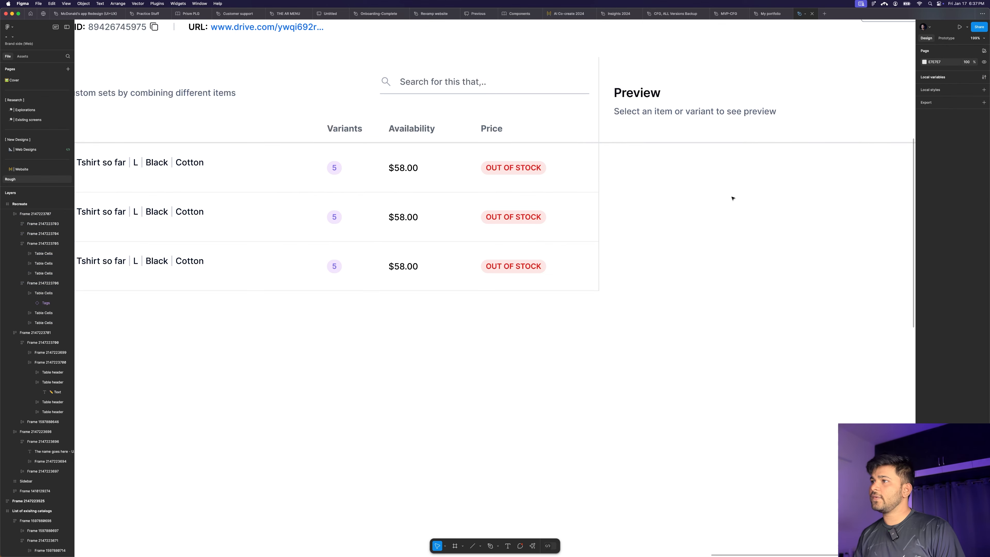
Step: Select all four cells of the last table row and duplicate them eight times to add rows below
scroll(617, 118, "up", 5)
scroll(616, 118, "up", 2)
scroll(595, 191, "down", 10)
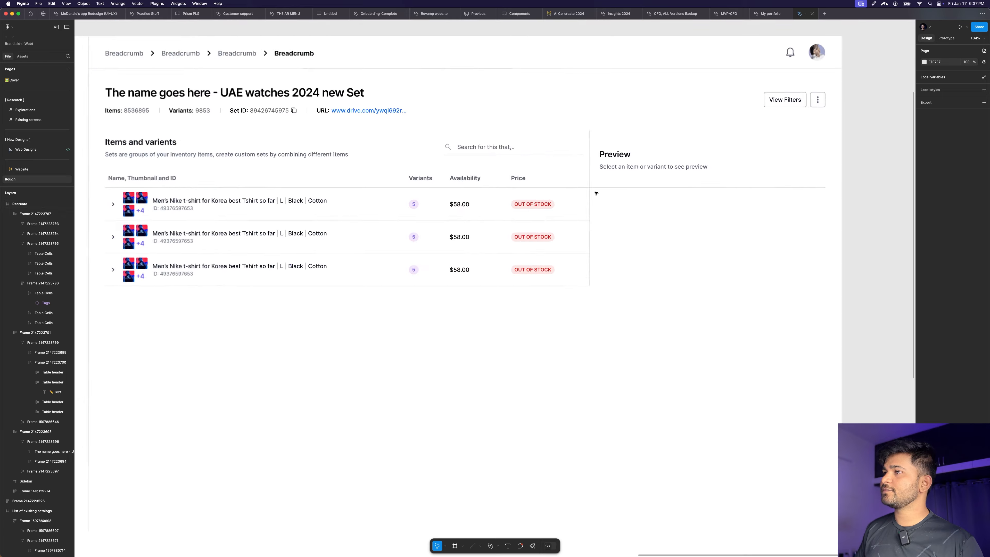
scroll(807, 208, "left", 3)
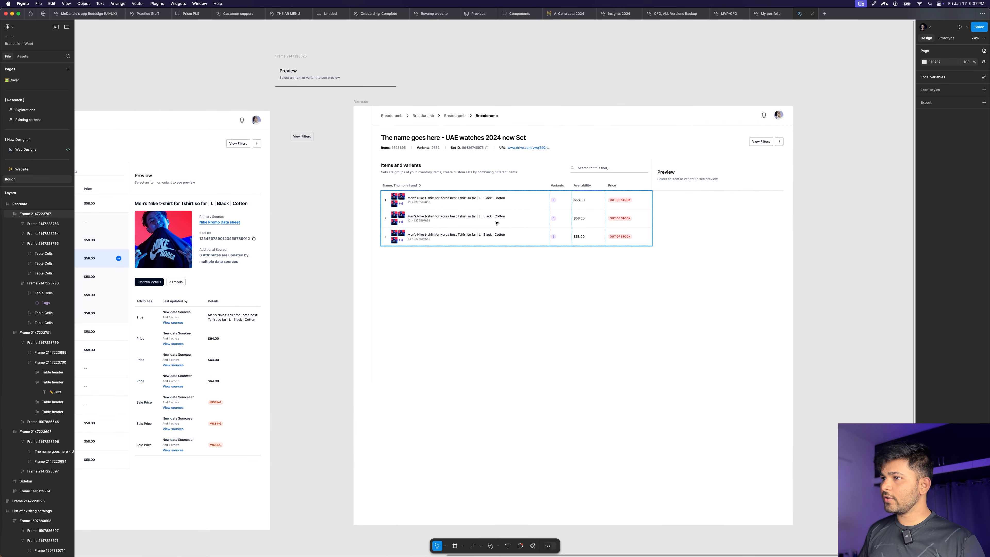
double_click(451, 231)
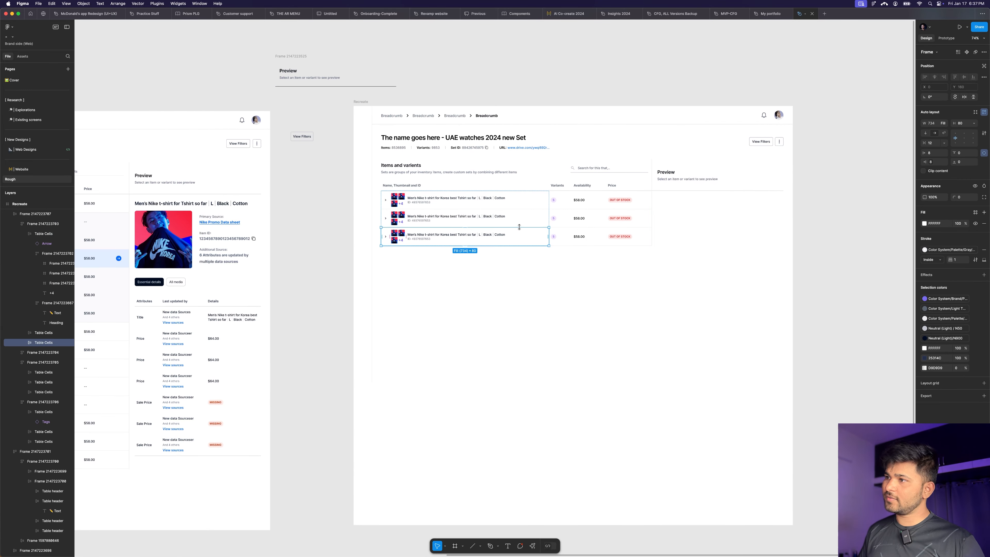
left_click(559, 236, "shift")
left_click(589, 235, "shift")
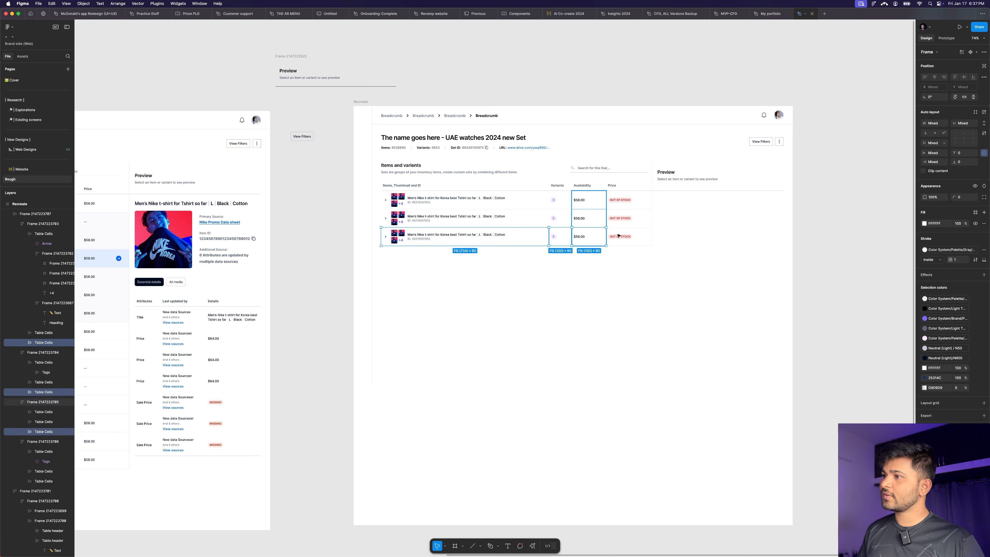
left_click(631, 235, "shift")
left_click(630, 235, "shift")
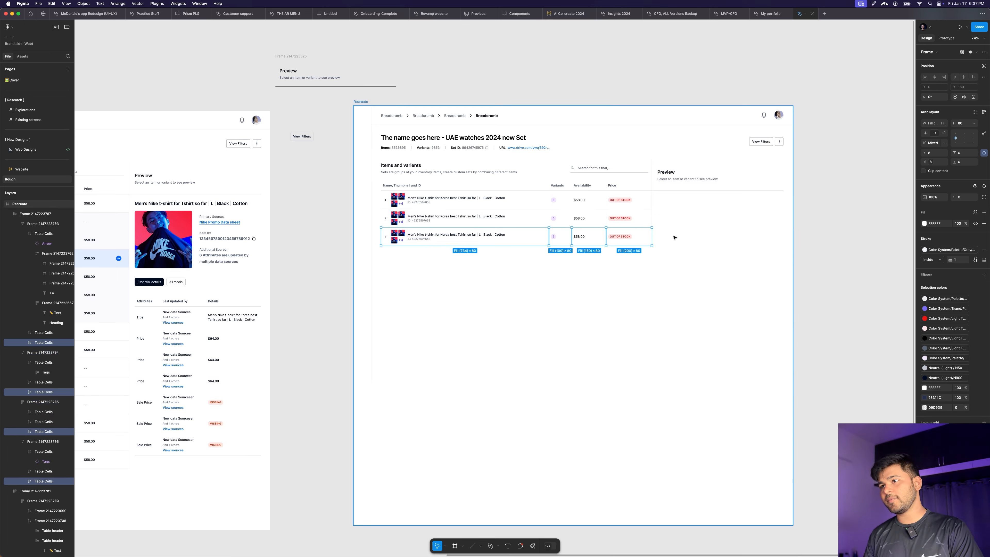
key("super+d")
key("super+d")
key("super+d")
key("super+d")
key("super+d")
key("super+d")
key("super+d")
key("super+d")
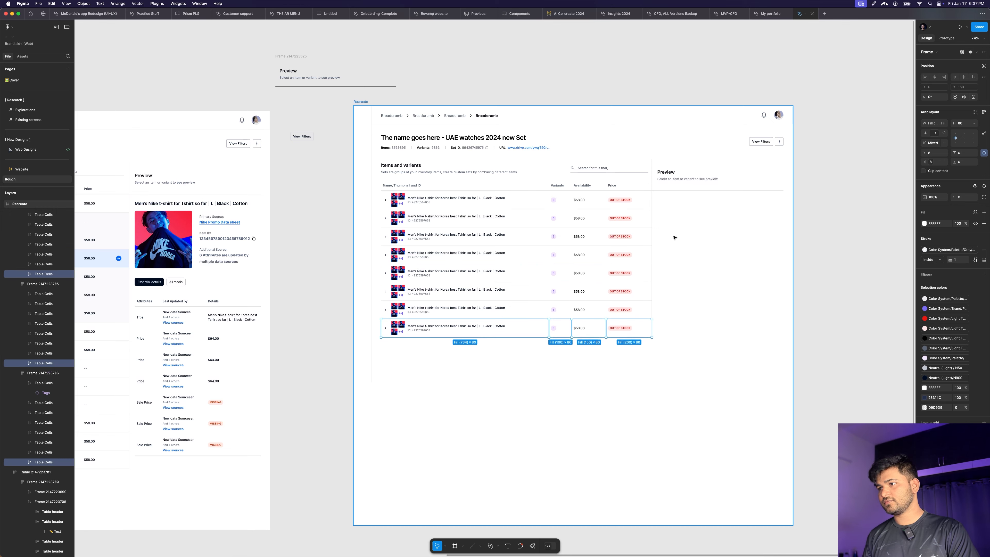
left_click(738, 246)
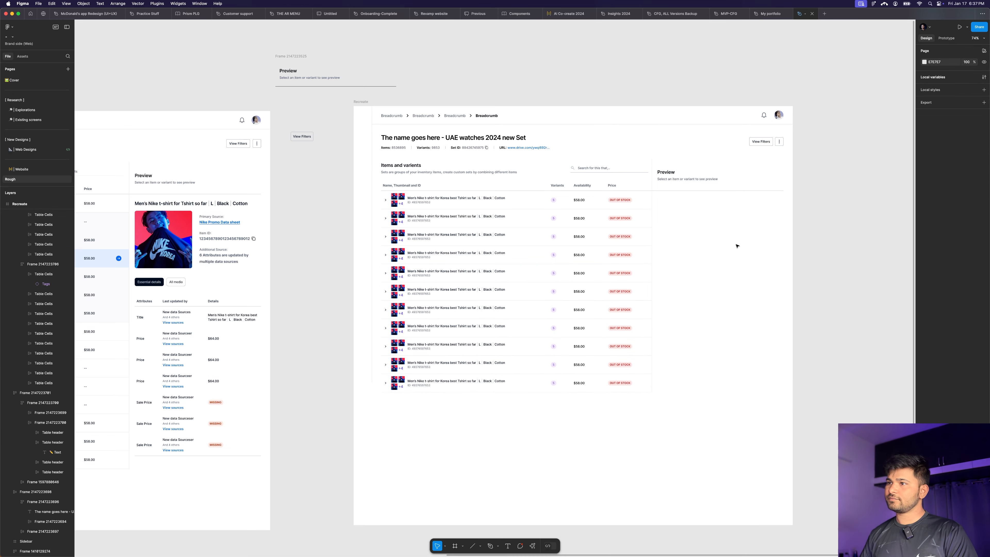
Step: Extend the table rows frame downward by two more repeated rows, to a height of 1040
scroll(780, 248, "right", 5)
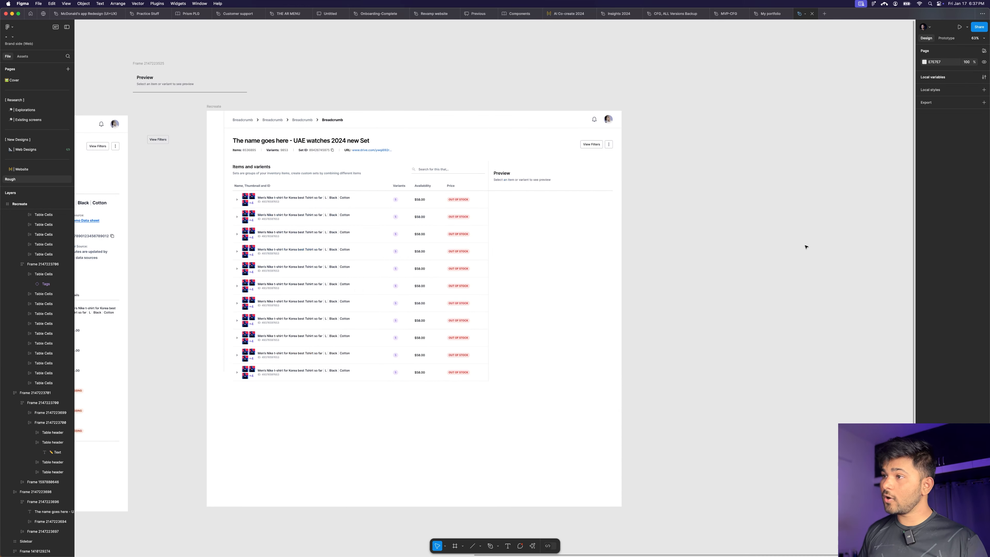
left_click(423, 265)
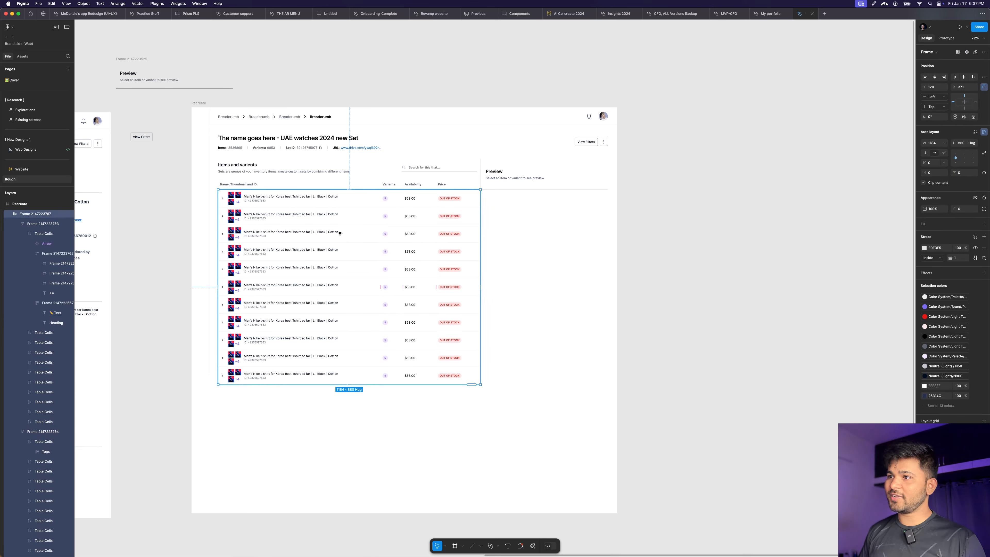
left_click_drag(471, 385, 473, 421)
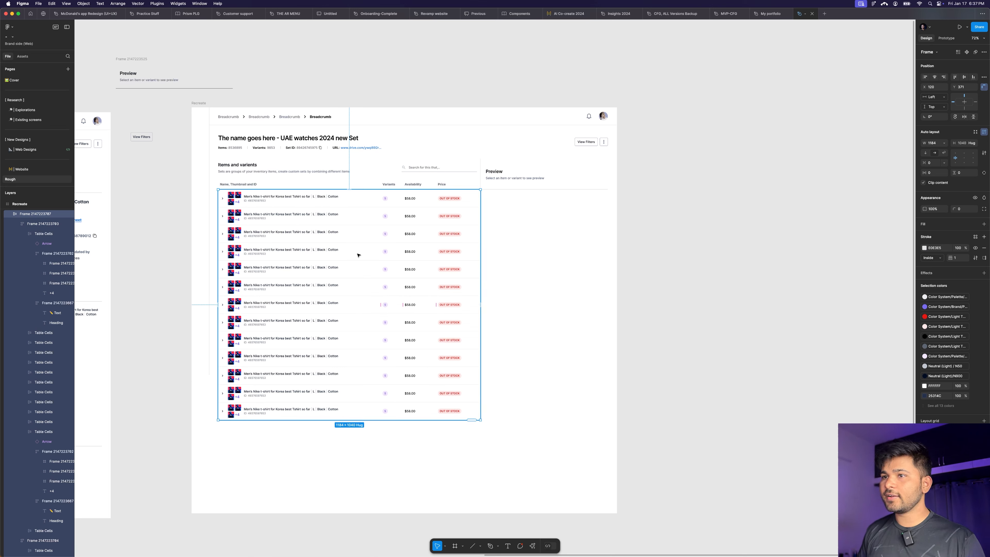
Step: Use the AI Replace content action on the table rows frame to fill the duplicated rows with varied product data
left_click(532, 545)
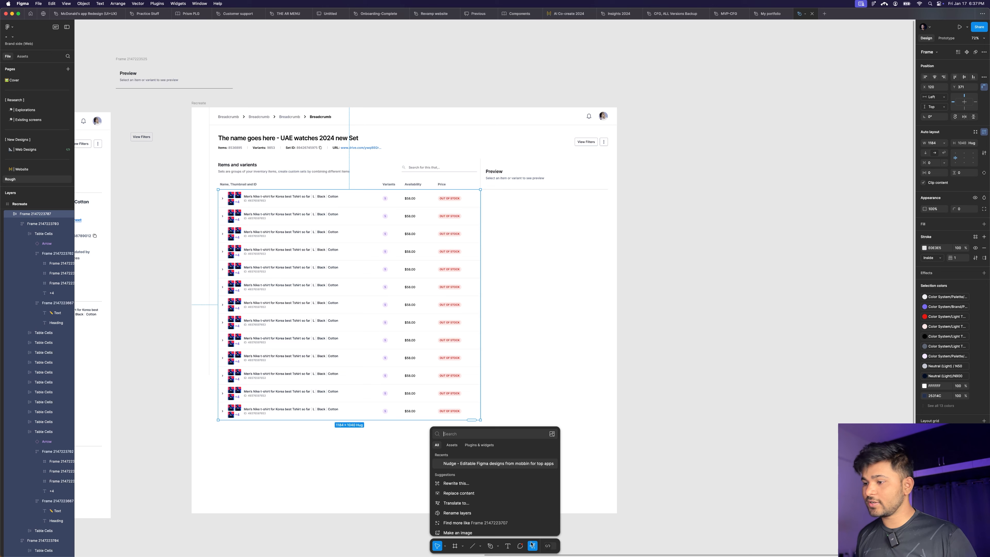
left_click(477, 493)
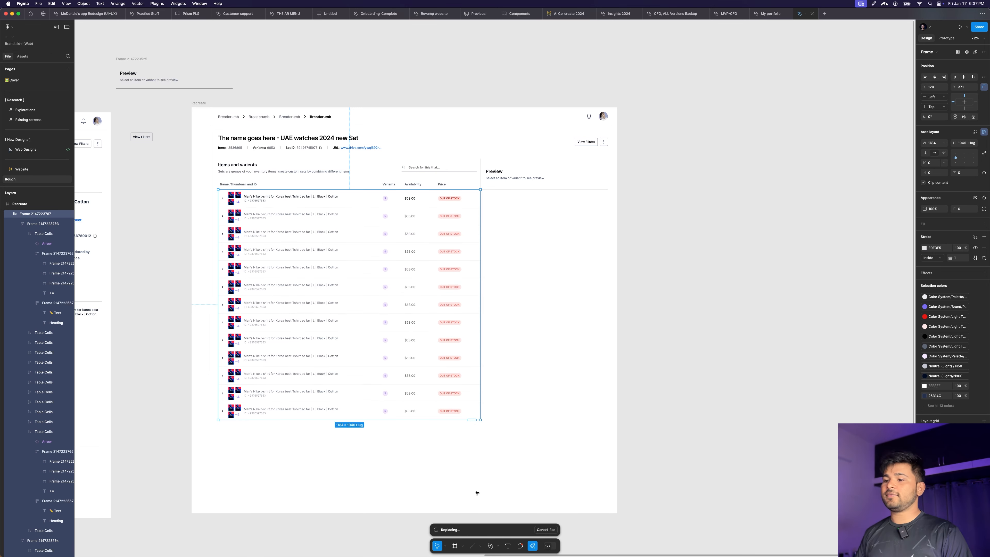
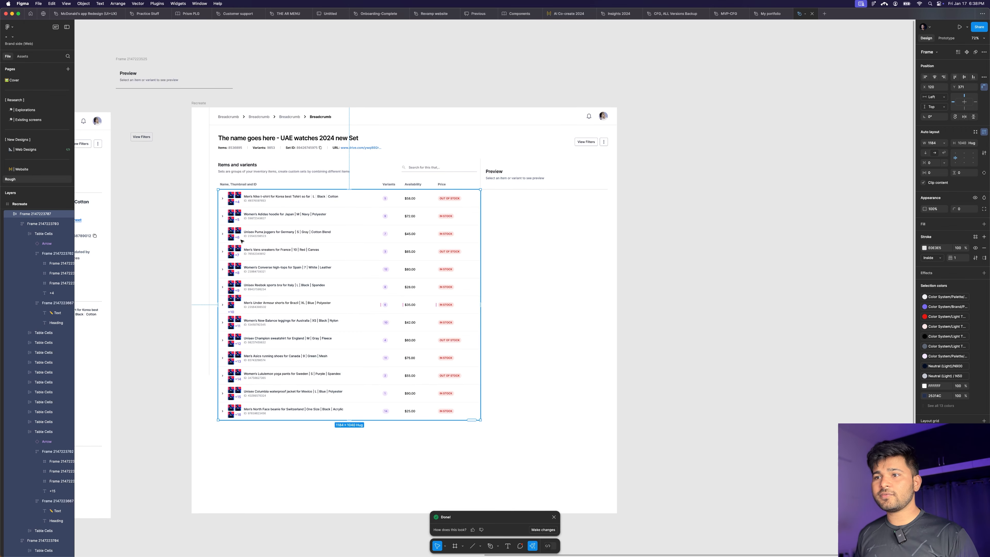
scroll(241, 325, "up", 5)
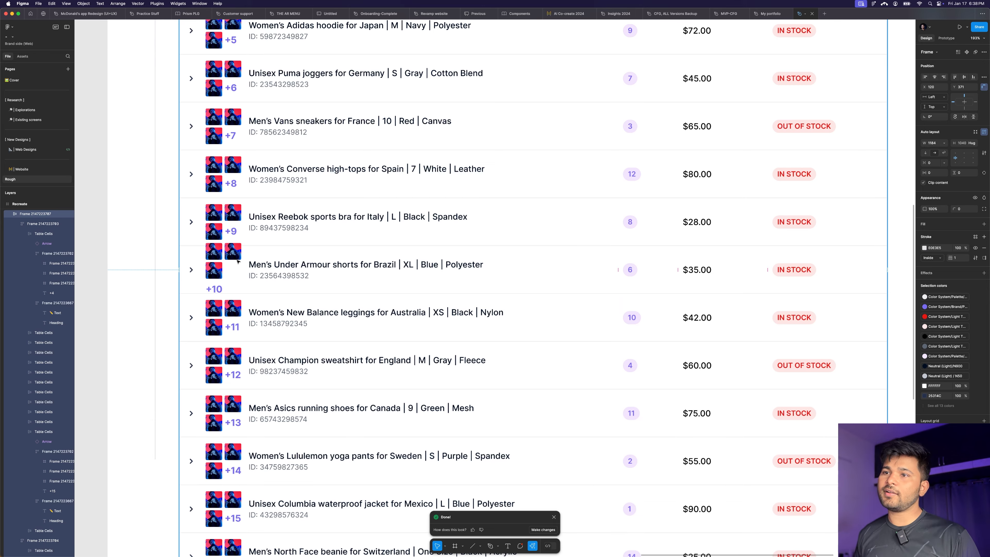
scroll(238, 261, "down", 5)
scroll(219, 236, "up", 4)
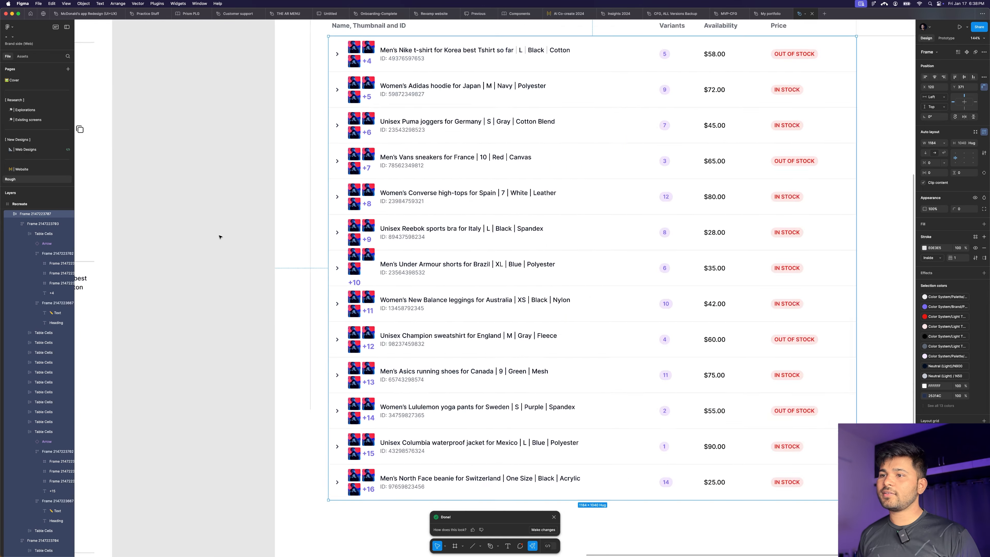
scroll(350, 238, "up", 5)
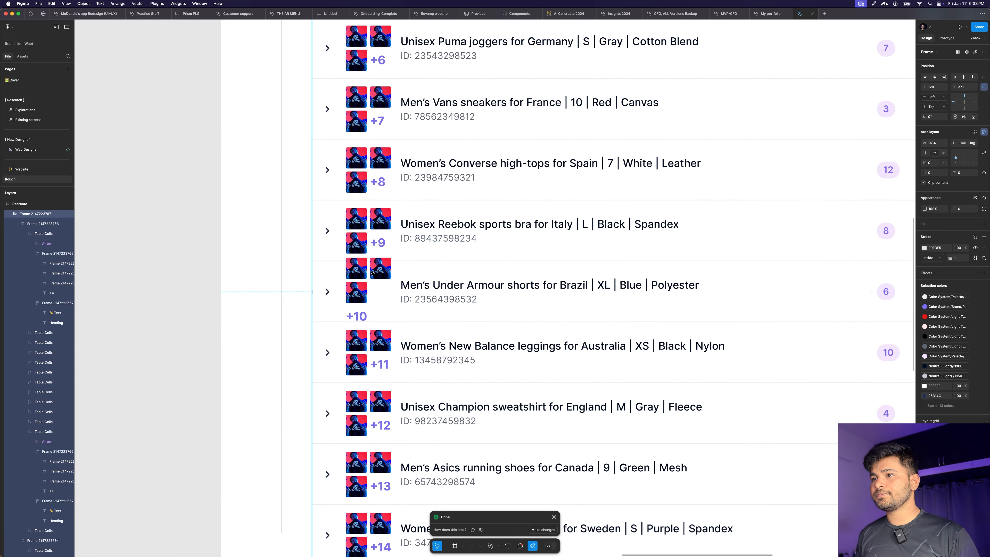
Step: Narrow the +10 label in the Under Armour shorts row to about 27.8 wide so it sits beside the third thumbnail
double_click(374, 273)
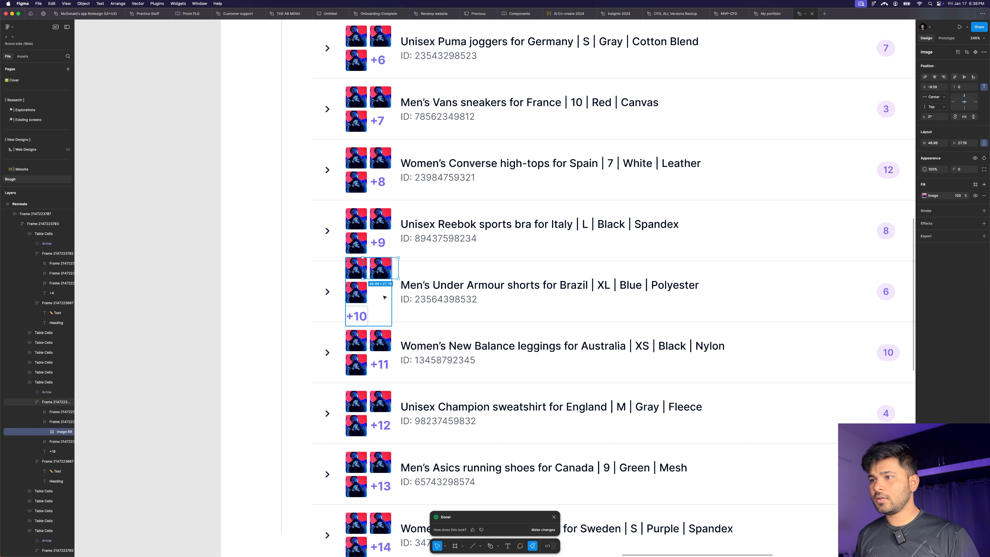
left_click(384, 292)
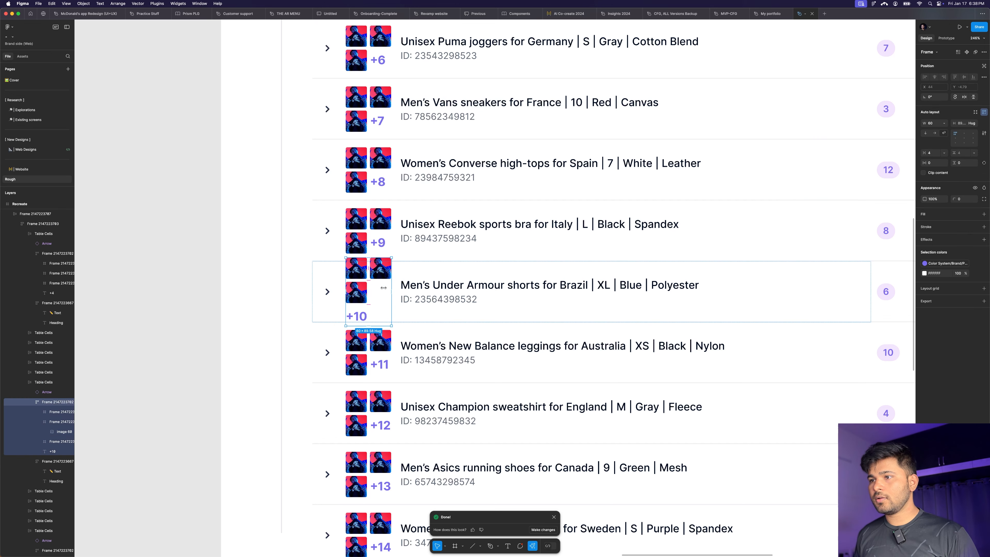
left_click(362, 316)
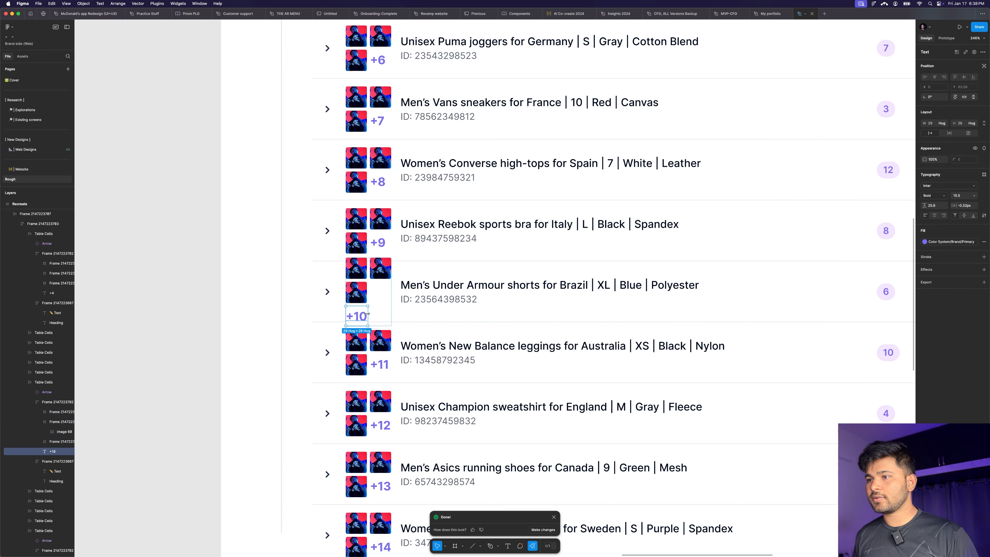
left_click_drag(367, 314, 367, 313)
scroll(366, 313, "down", 1)
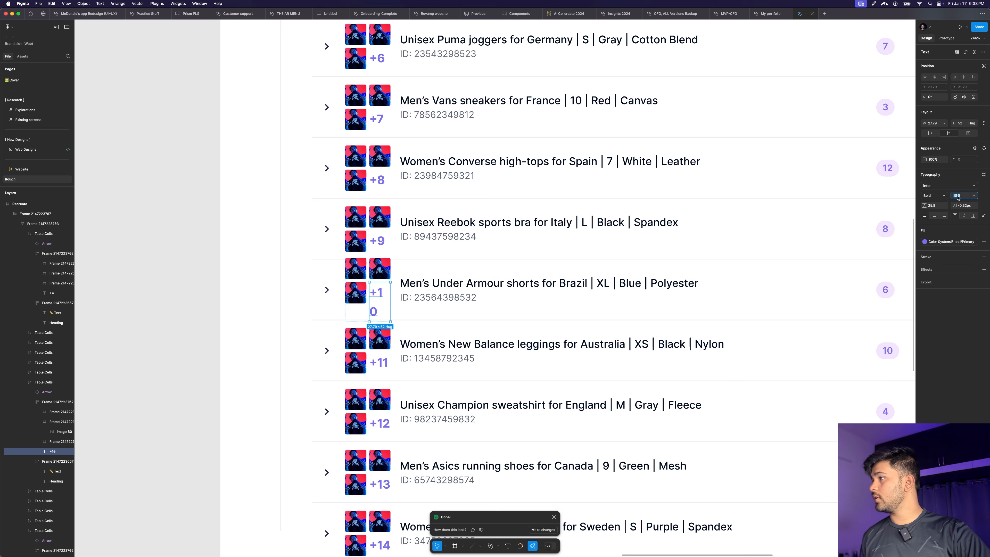
Step: Set the font size of the "+10" image-count label in the Under Armour shorts row to 15
key("Return")
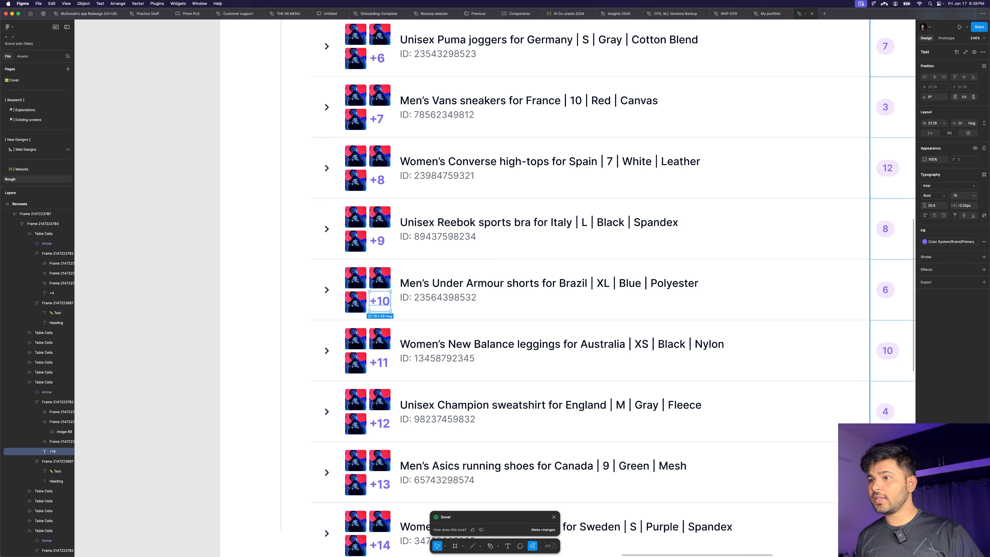
scroll(276, 160, "down", 5)
left_click(222, 182)
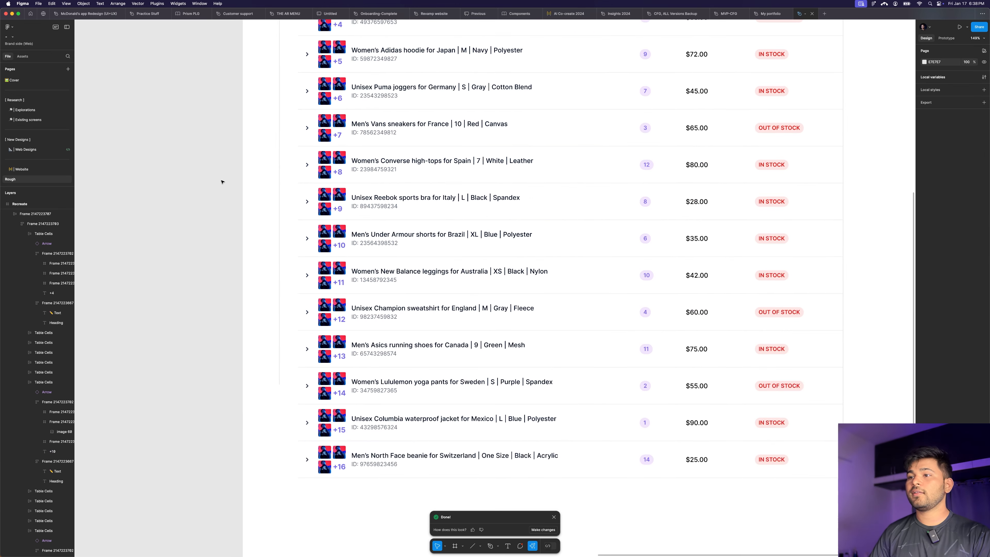
scroll(278, 166, "down", 3)
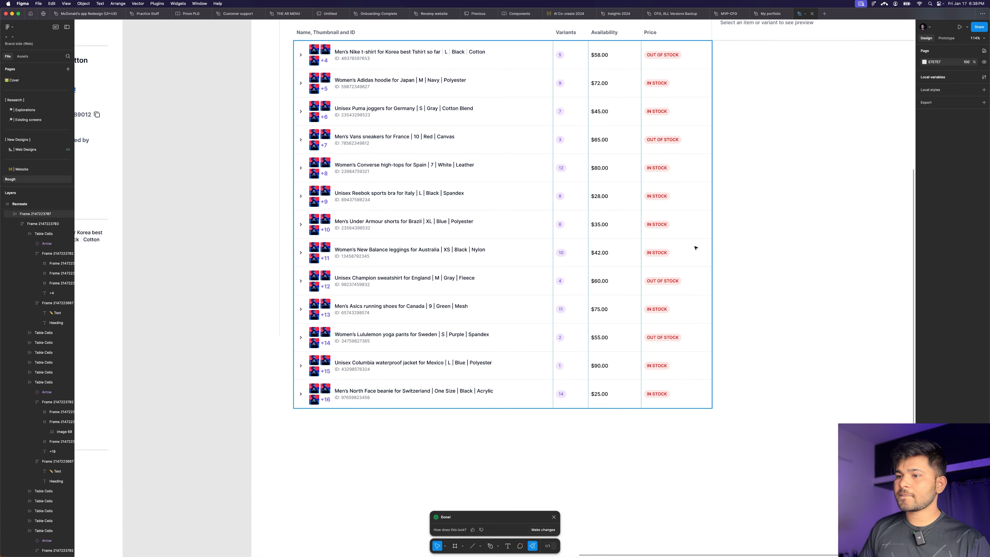
scroll(692, 248, "up", 3)
scroll(689, 247, "down", 5)
scroll(527, 239, "up", 3)
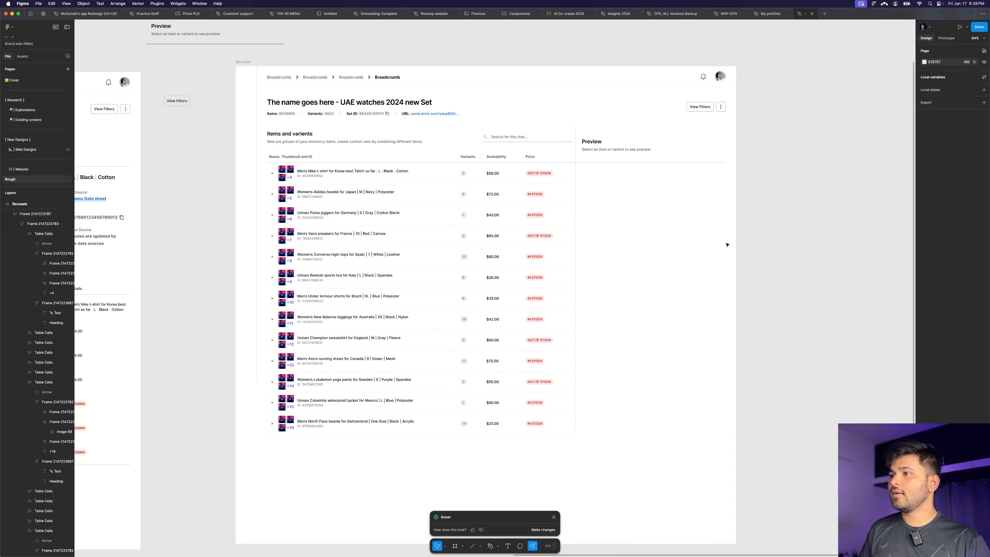
left_click(528, 236)
left_click(529, 236)
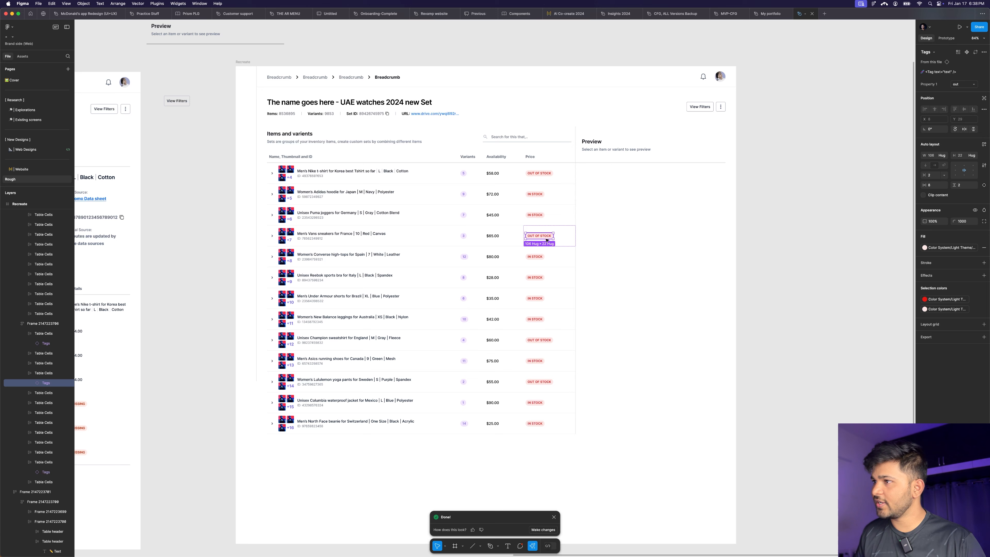
left_click(531, 257, "shift")
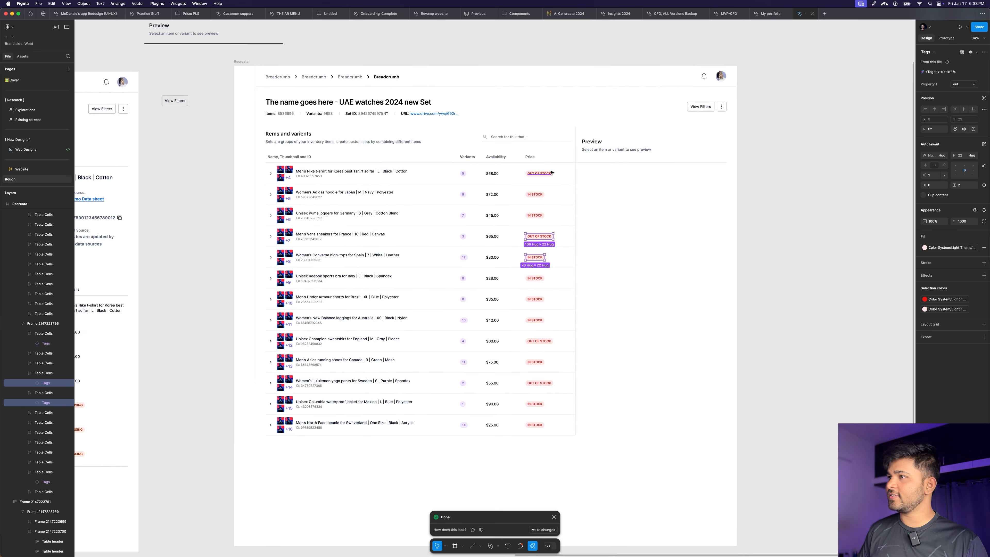
scroll(551, 172, "up", 5)
left_click(568, 178)
scroll(507, 168, "down", 5)
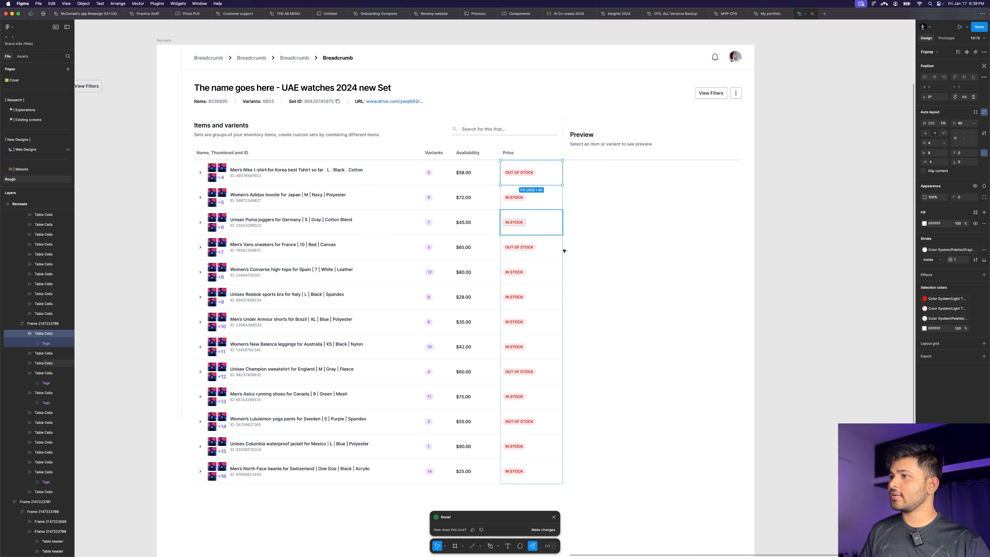
left_click(547, 252, "shift")
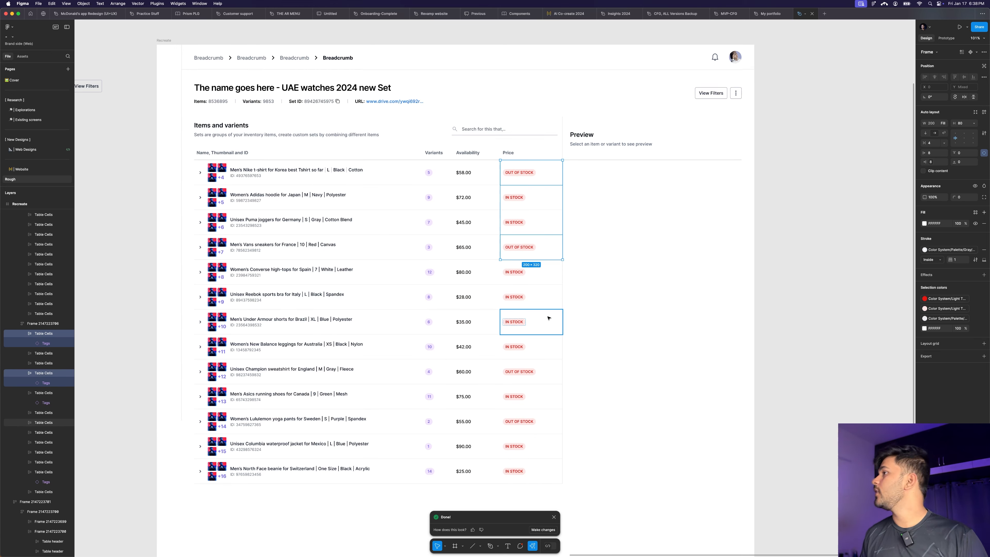
Step: Switch the tags of all IN STOCK rows in the Price column to the "in" variant
left_click(541, 199)
left_click_drag(538, 212, 534, 465)
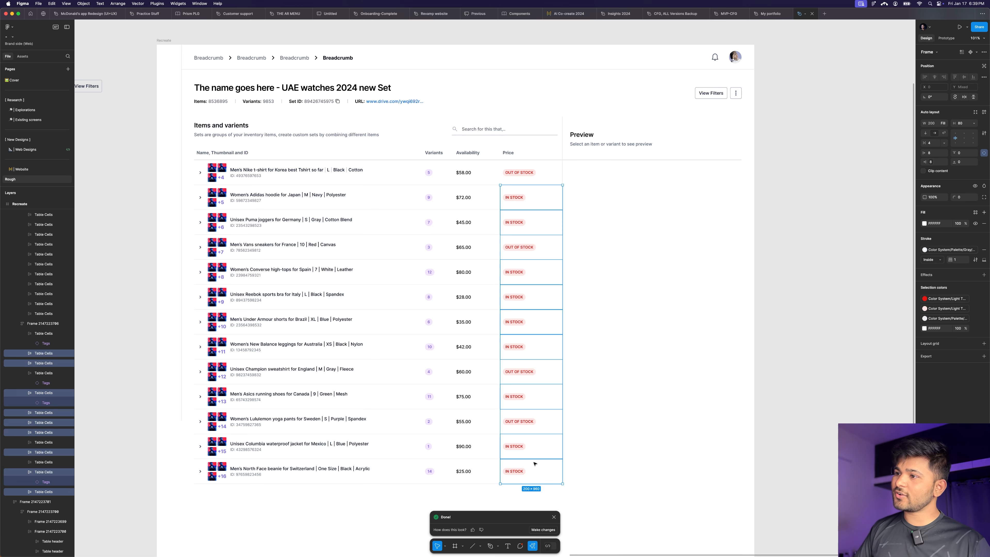
key("Return")
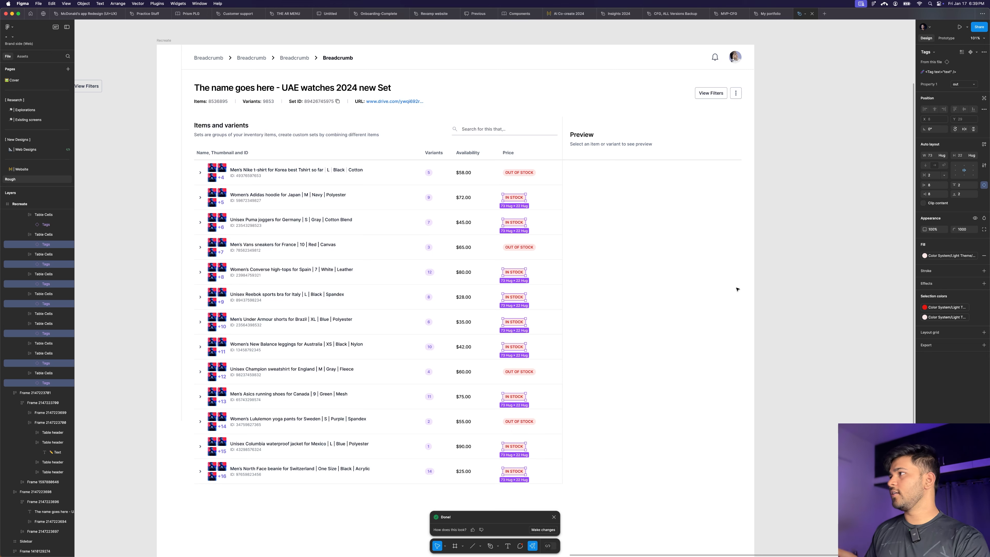
left_click(961, 84)
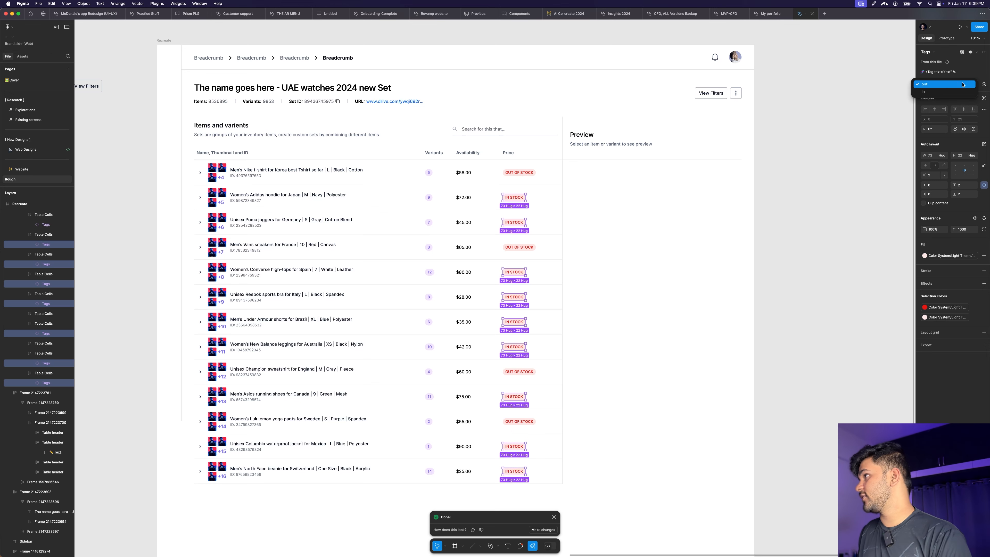
left_click(937, 91)
key("Escape")
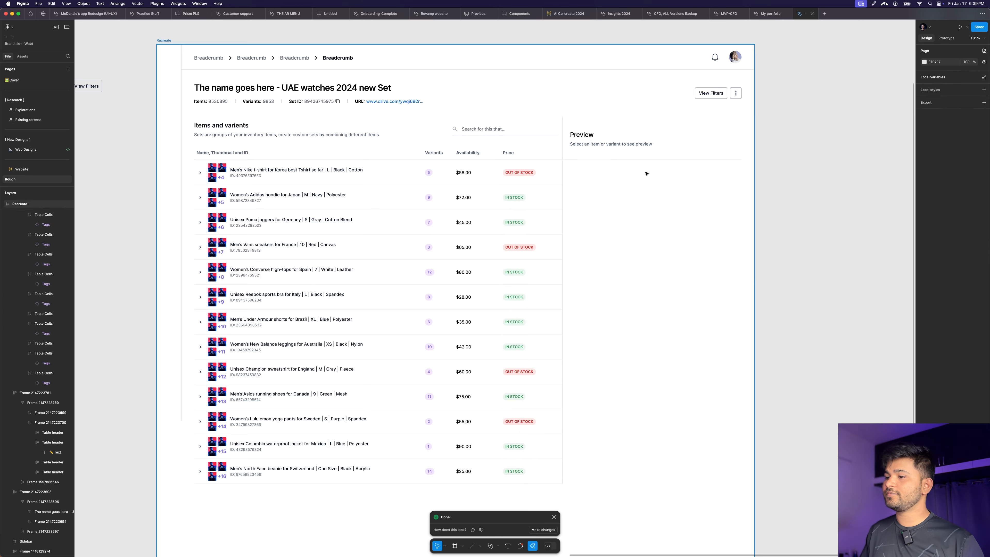
Step: Copy the Men's Nike t-shirt title from the existing catalog's Preview section to the empty canvas above the Recreate frame
scroll(646, 174, "down", 3)
scroll(606, 171, "down", 3)
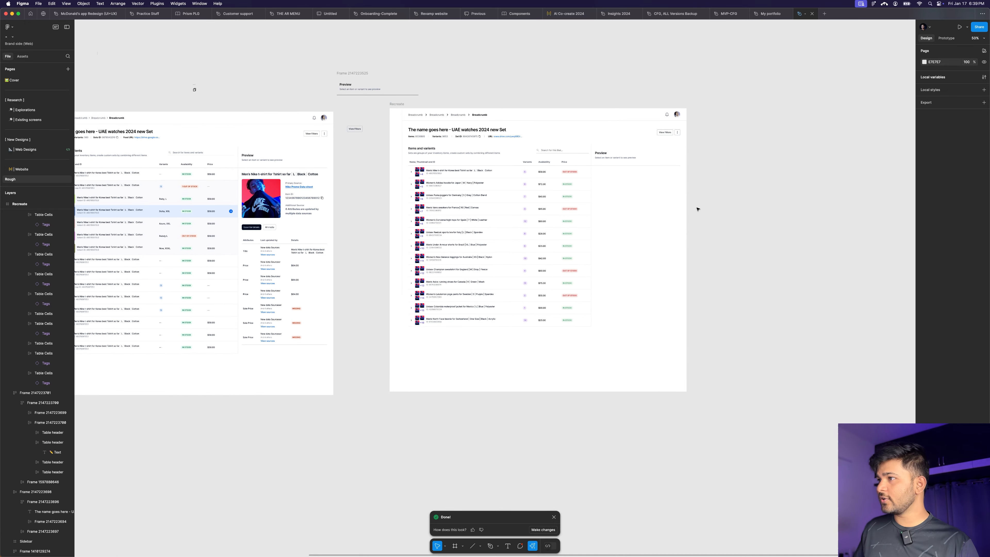
scroll(637, 186, "down", 1)
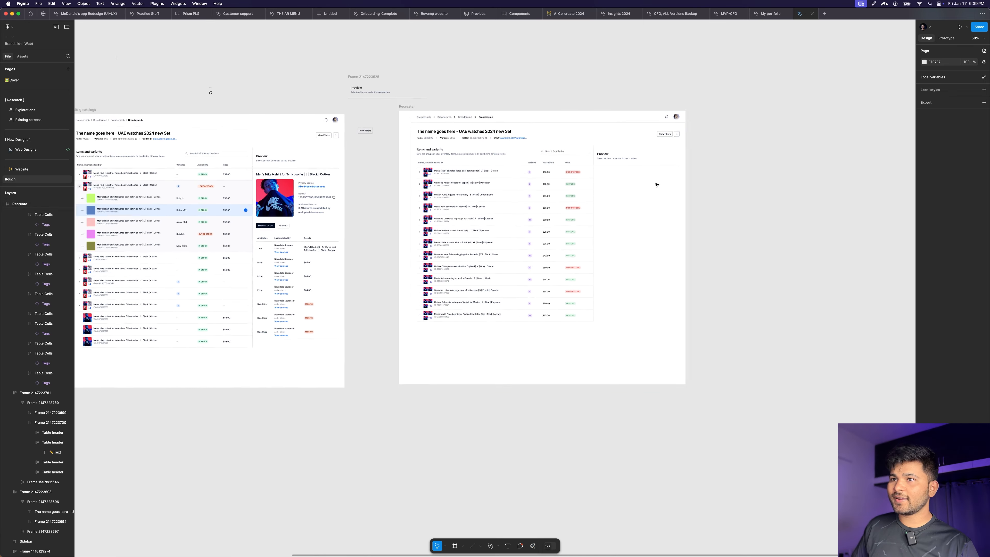
left_click(110, 183)
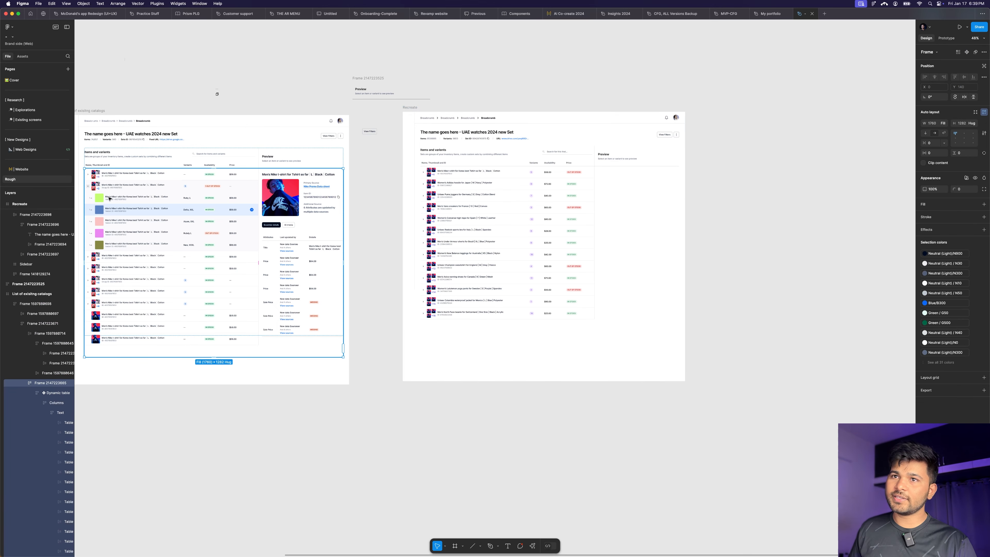
left_click(380, 175)
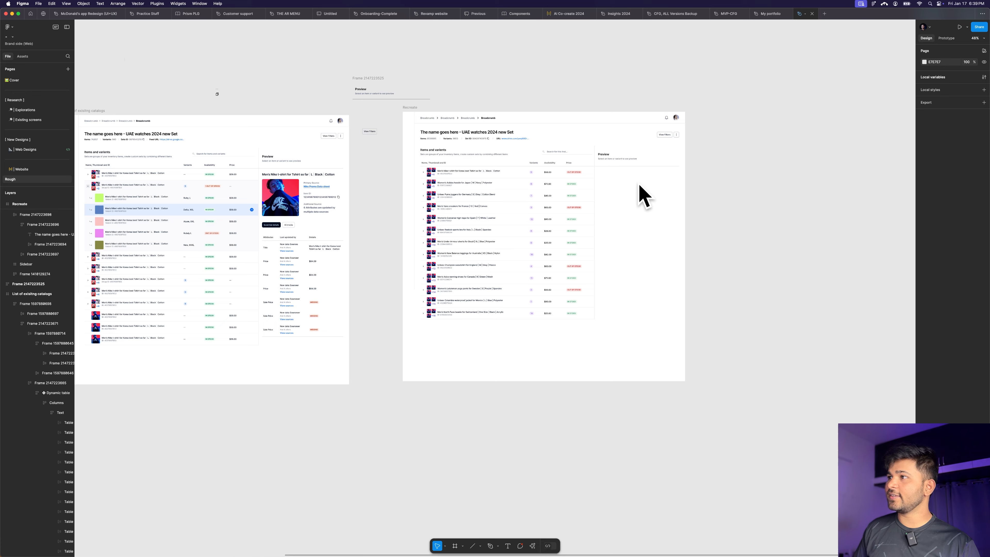
left_click(303, 188)
scroll(306, 183, "up", 5)
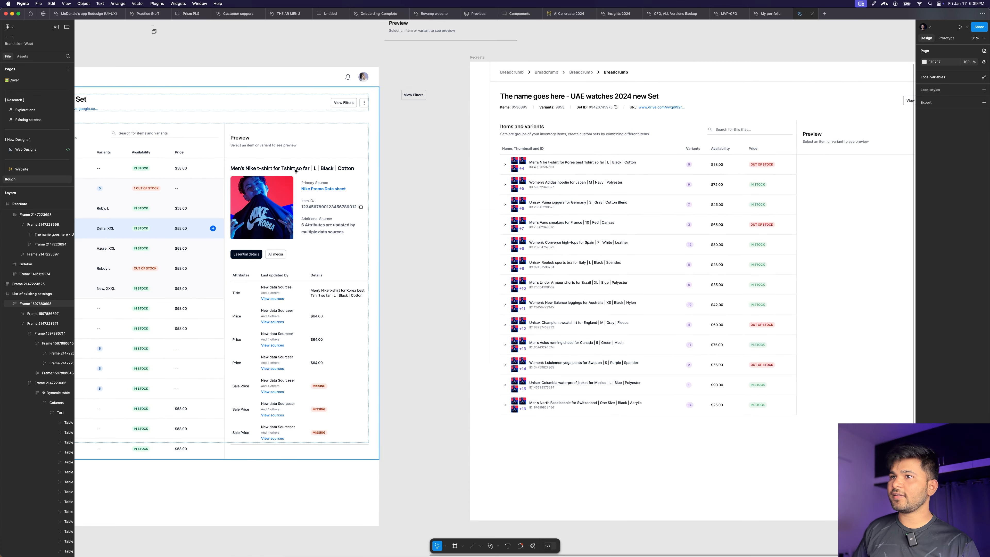
left_click(287, 170)
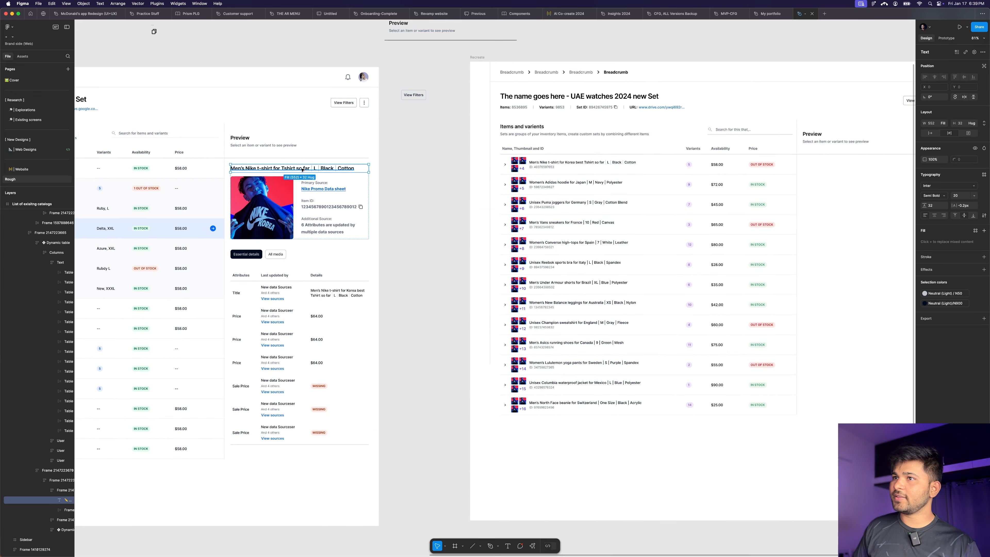
scroll(297, 170, "down", 5)
left_click_drag(303, 168, 580, 59)
Step: Copy the Nike product image from the existing catalog's Preview section to the canvas below the copied title
double_click(286, 198)
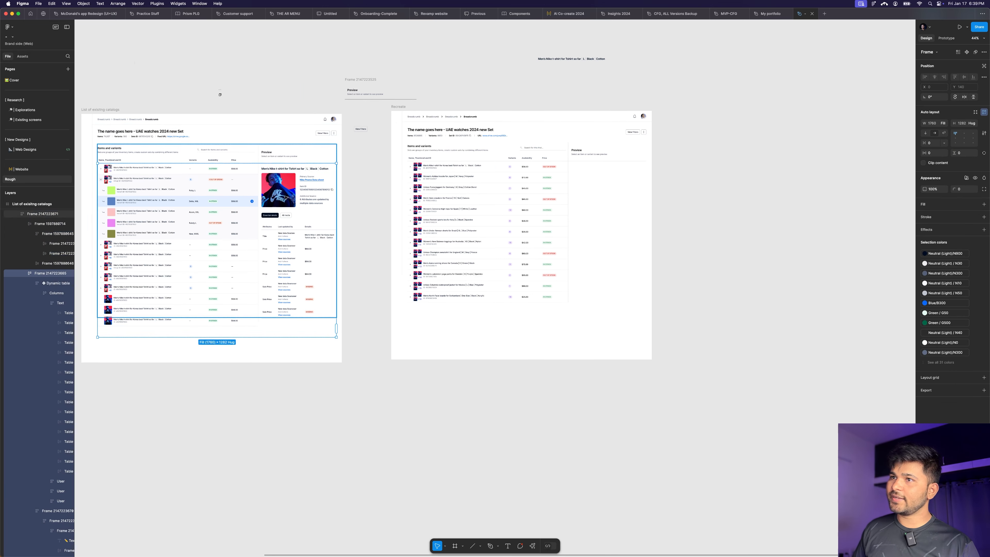
double_click(285, 198)
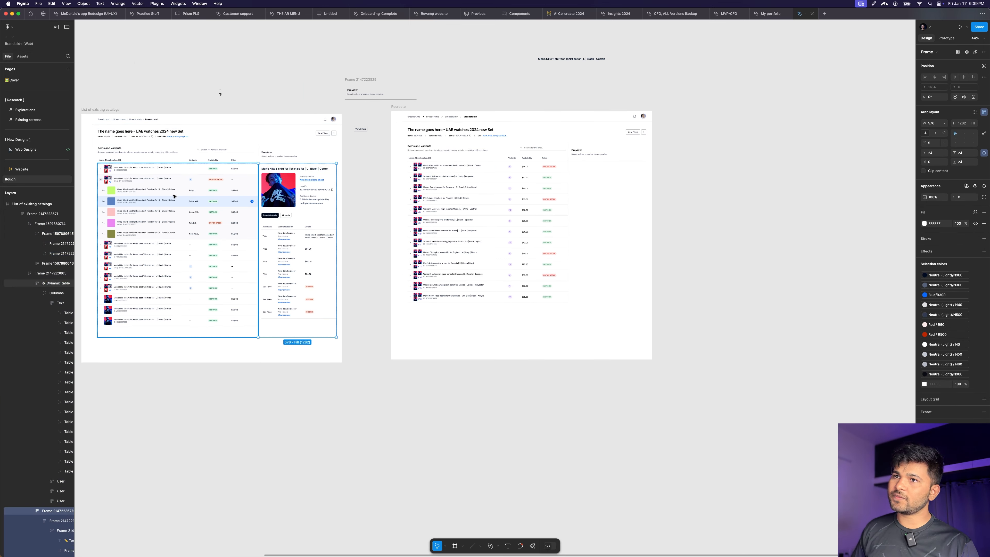
double_click(272, 184)
double_click(272, 184)
double_click(272, 184)
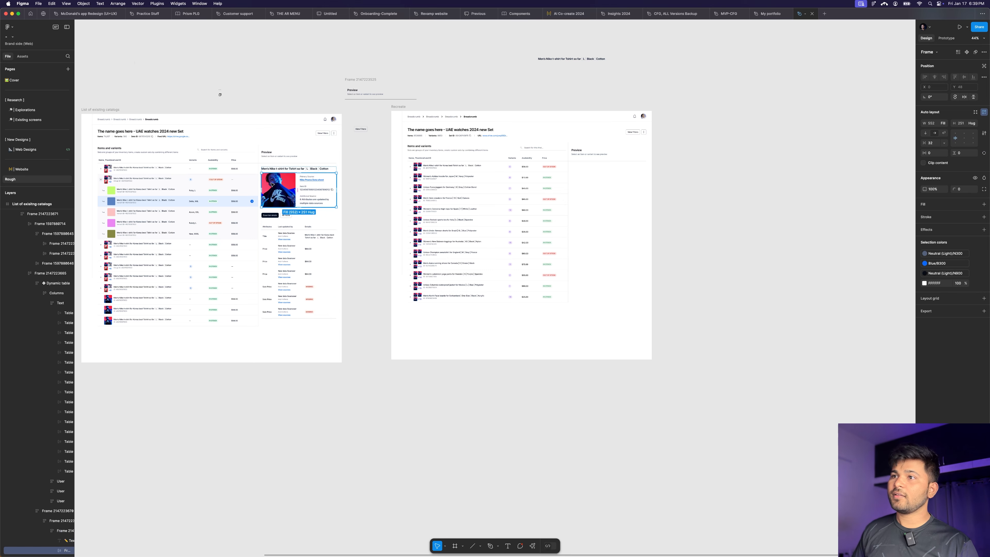
double_click(275, 186)
left_click_drag(275, 187, 561, 85)
left_click(591, 84)
scroll(313, 163, "up", 5)
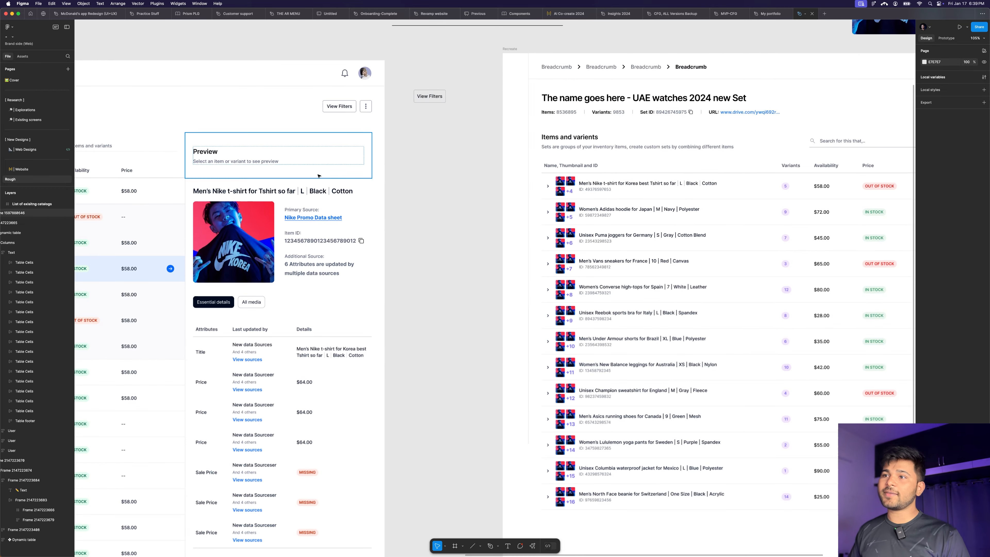
left_click(312, 211, "super")
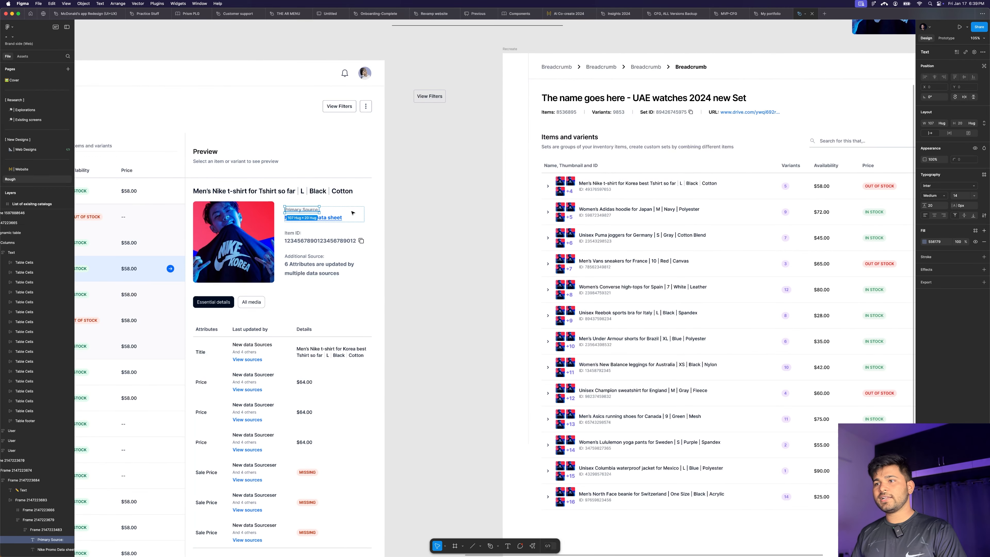
left_click(339, 218, "shift+super")
left_click(327, 240, "shift+super")
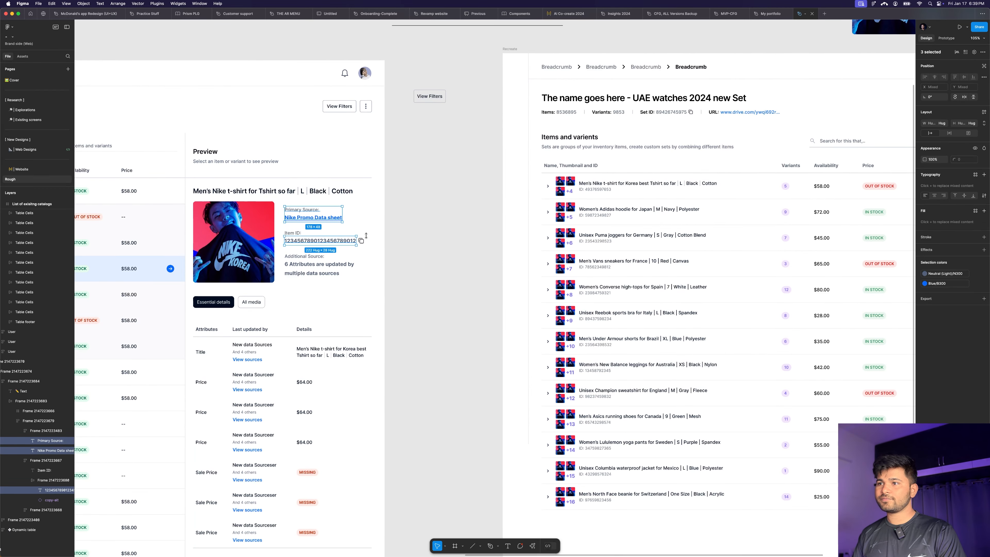
key("Escape")
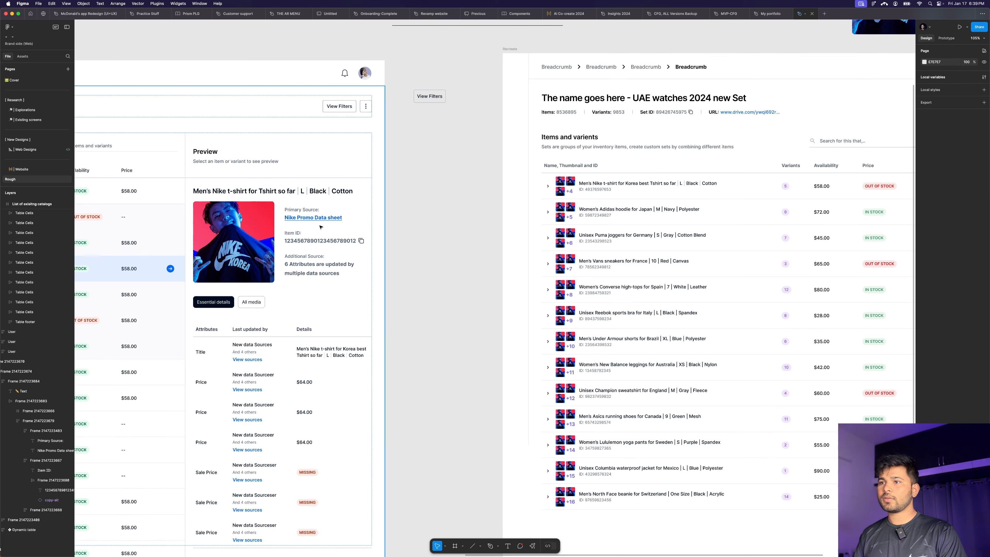
scroll(399, 195, "down", 5)
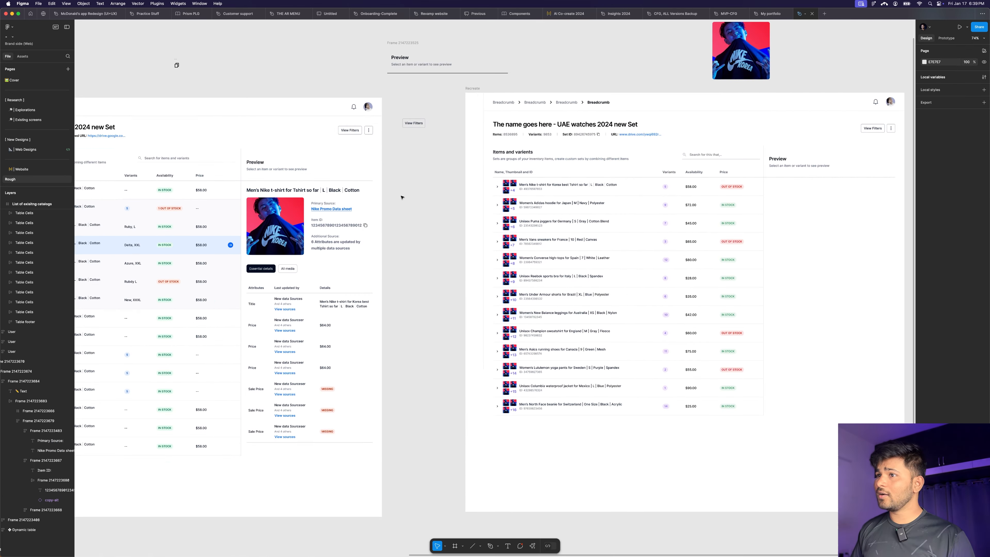
scroll(402, 196, "up", 10)
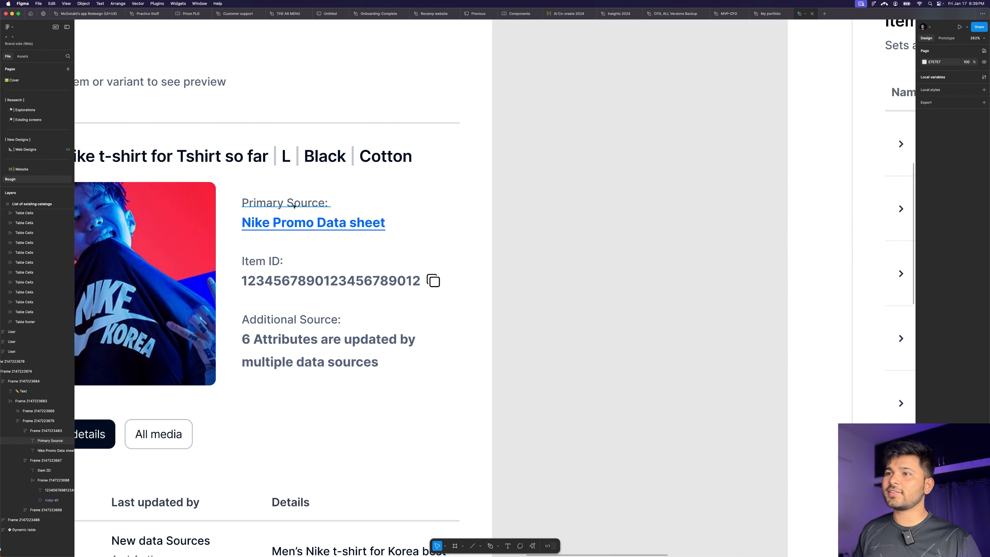
left_click(294, 206)
scroll(294, 205, "down", 10)
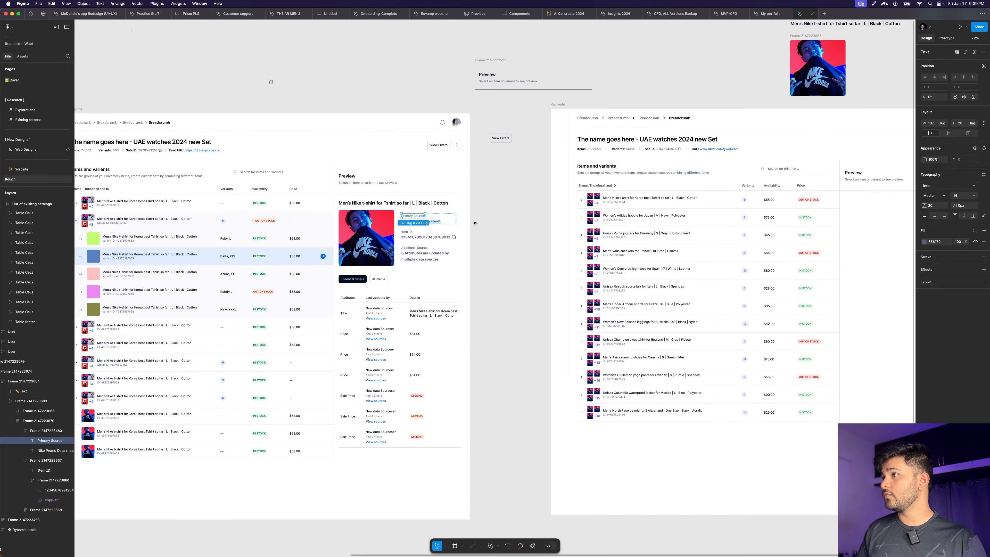
scroll(643, 155, "up", 5)
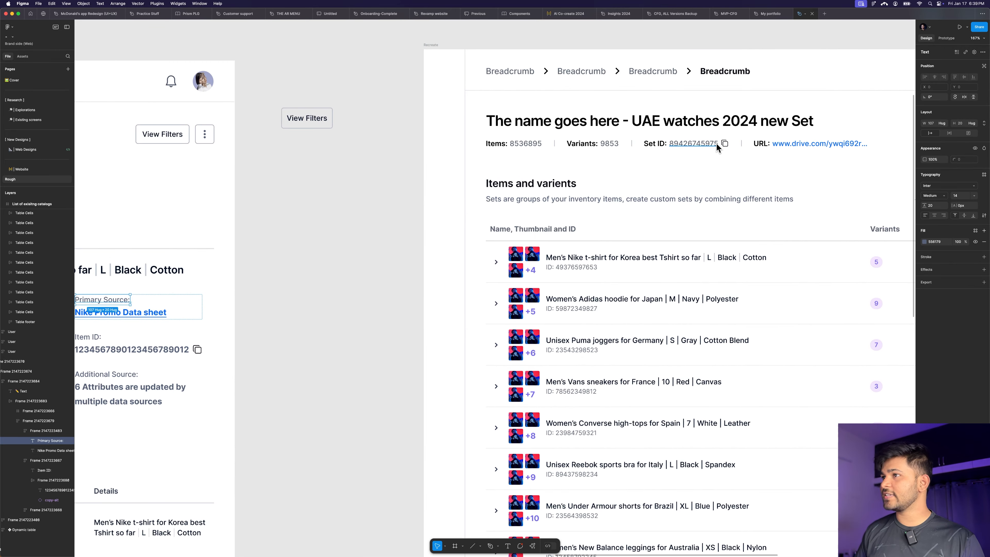
scroll(717, 143, "down", 3)
left_click(453, 228)
scroll(396, 239, "up", 5)
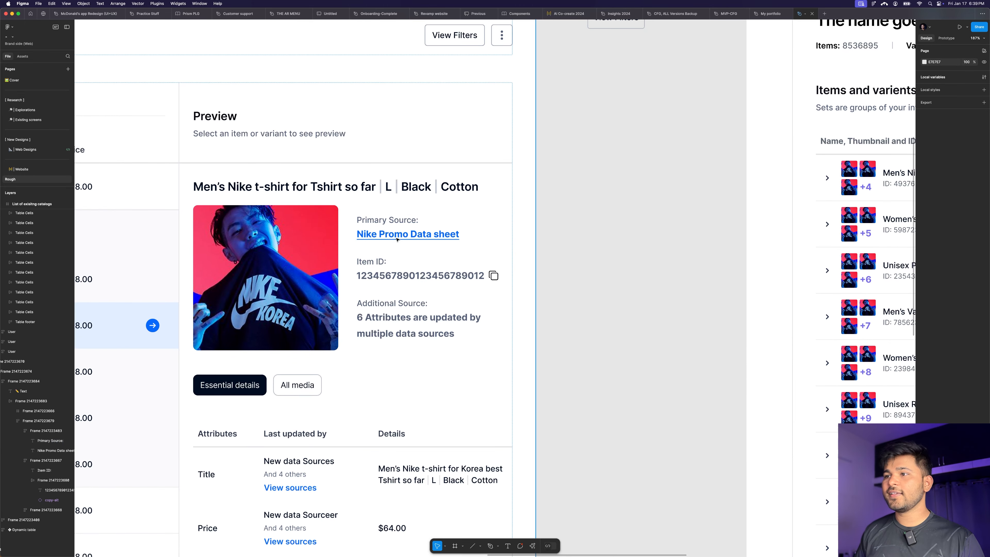
Step: Copy the Primary Source, Item ID and Additional Source groups from the existing preview to the canvas beside the copied product image
left_click(393, 234)
left_click(394, 234)
left_click(393, 234)
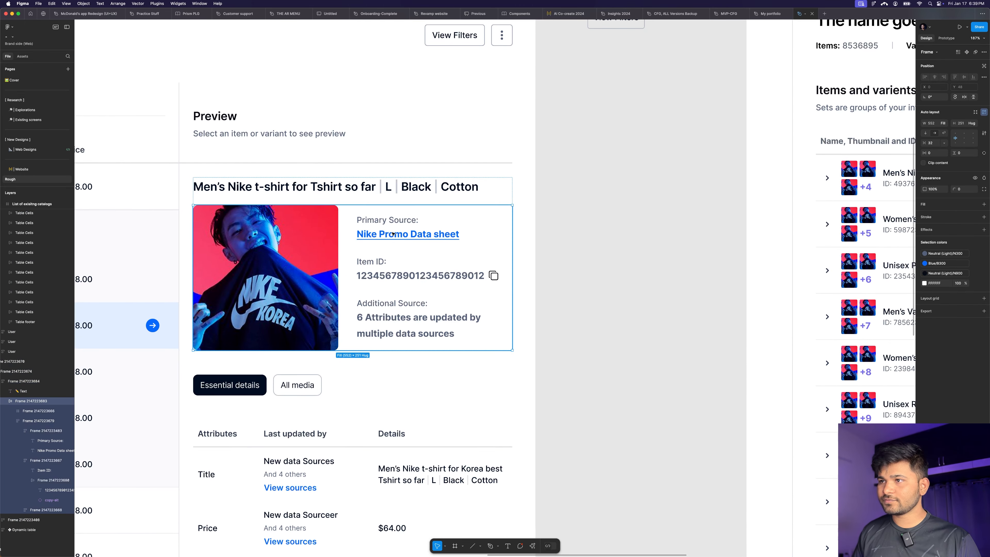
double_click(393, 234)
left_click(385, 267, "shift")
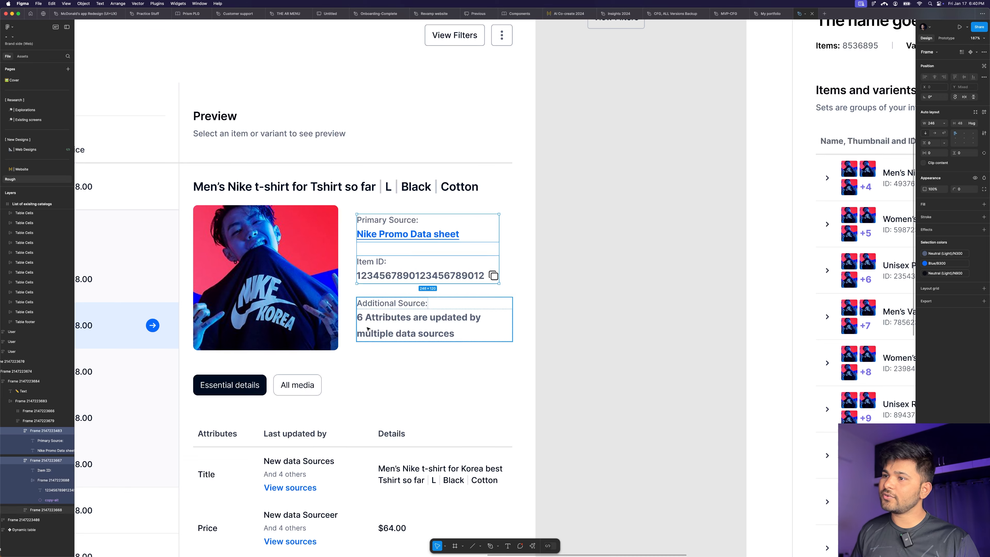
left_click(374, 328, "shift")
scroll(374, 328, "down", 10)
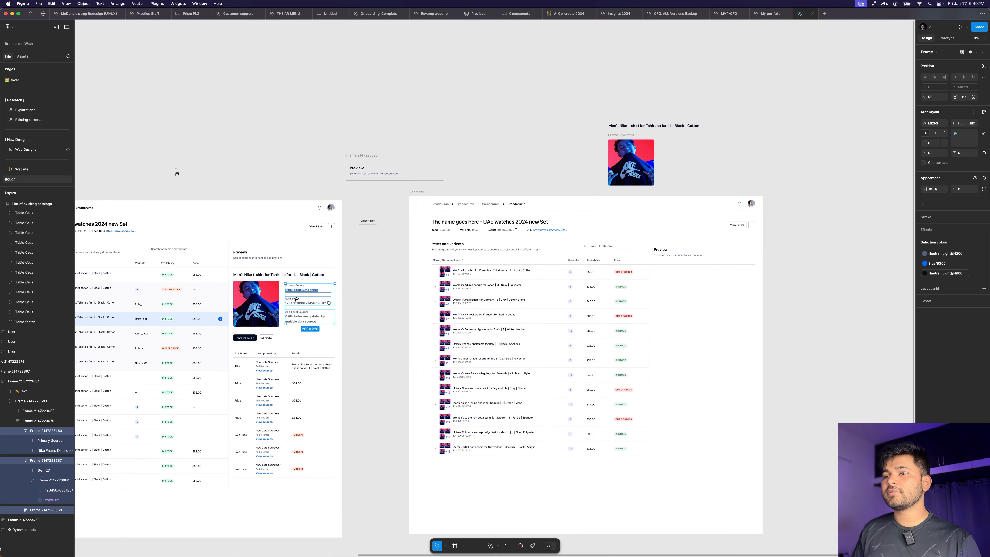
left_click_drag(296, 316, 687, 178)
left_click(735, 157)
scroll(735, 153, "up", 10)
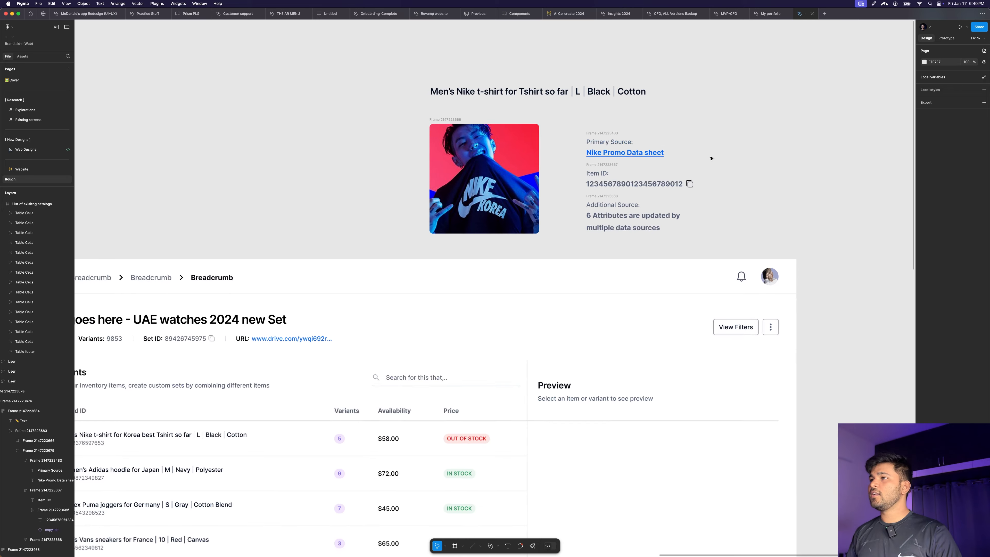
scroll(659, 177, "down", 2)
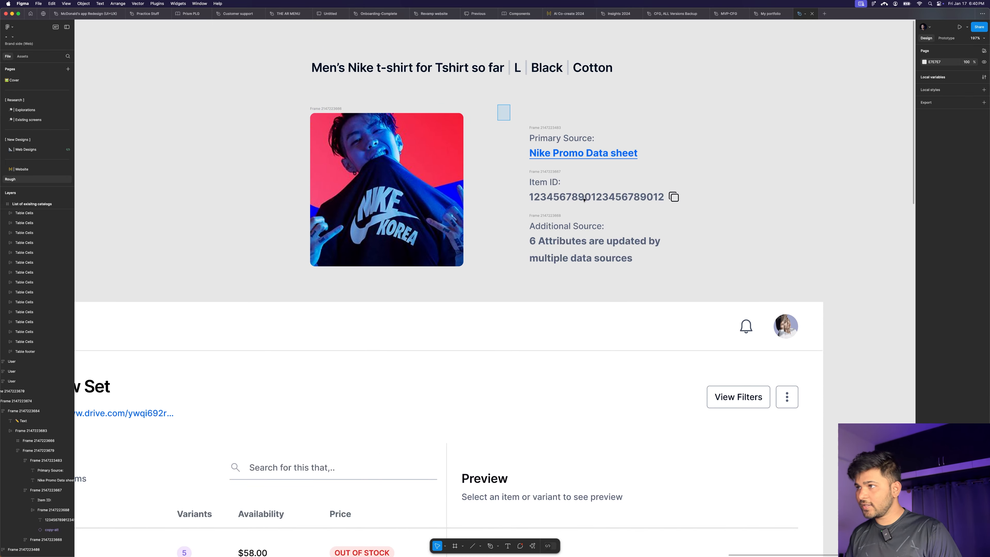
Step: Wrap the copied Primary Source, Item ID and Additional Source groups in one vertical auto layout frame
left_click_drag(583, 199, 727, 275)
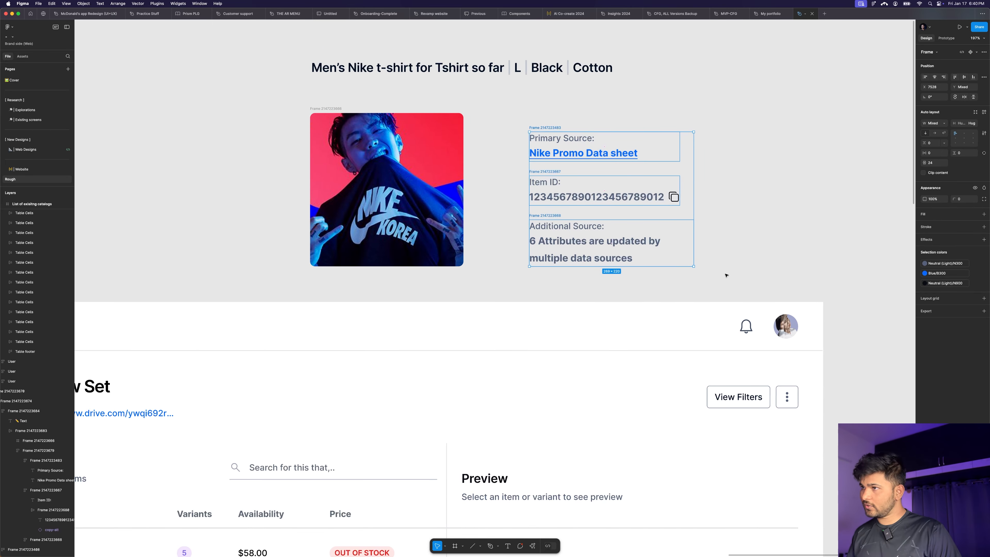
key("shift+a")
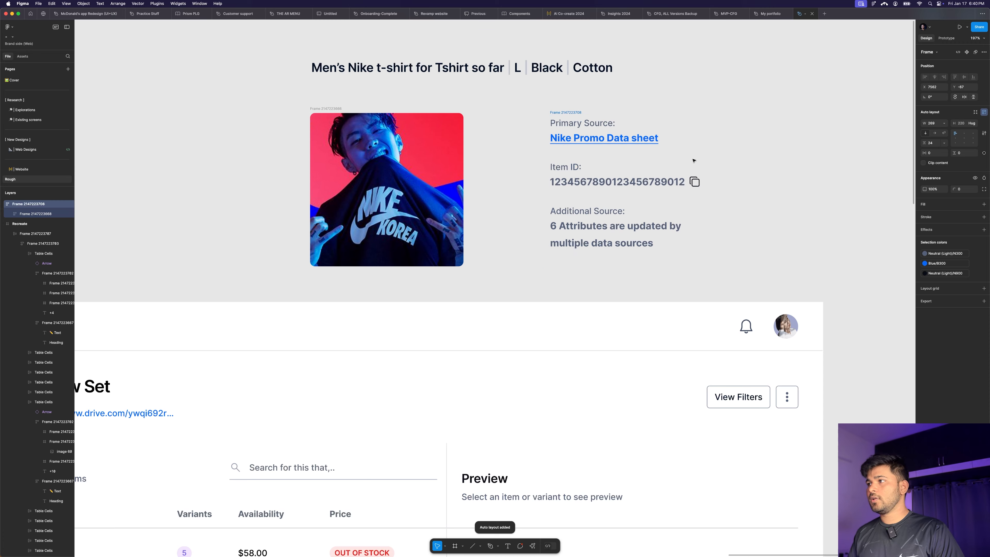
Step: Compare the size of the copy icon beside the copied Item ID with the Set ID's copy icon in the Recreate header
scroll(693, 160, "down", 4)
double_click(695, 172)
double_click(696, 173)
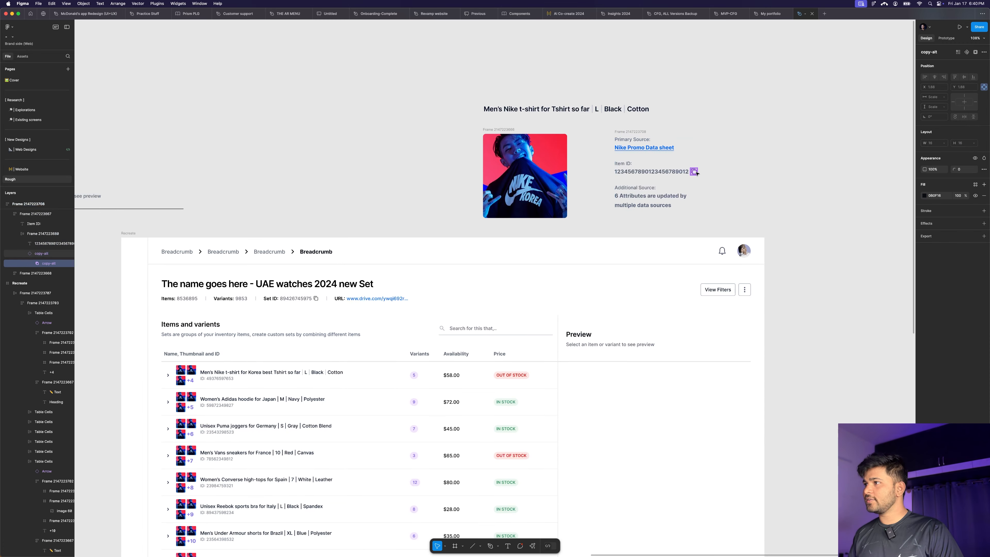
key("shift+Return")
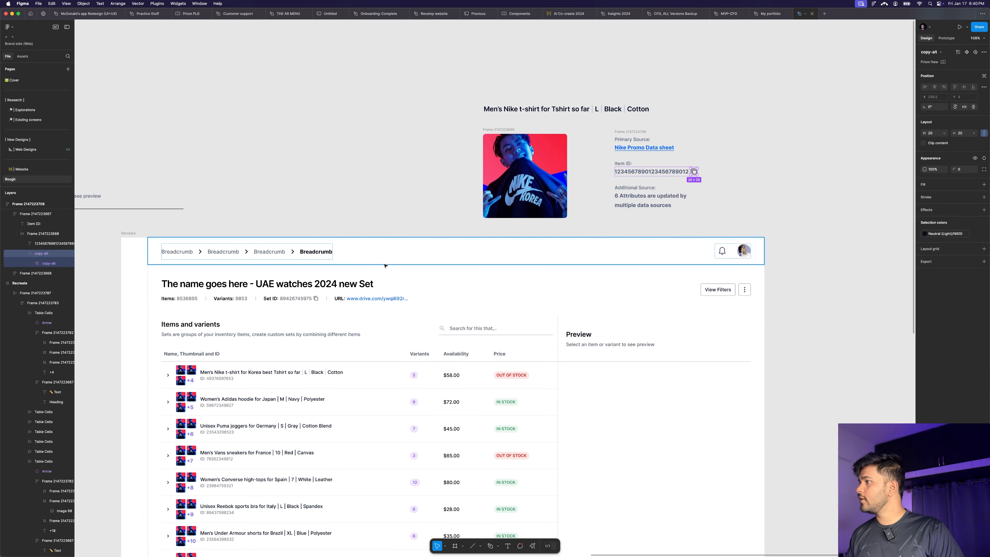
scroll(384, 266, "up", 10)
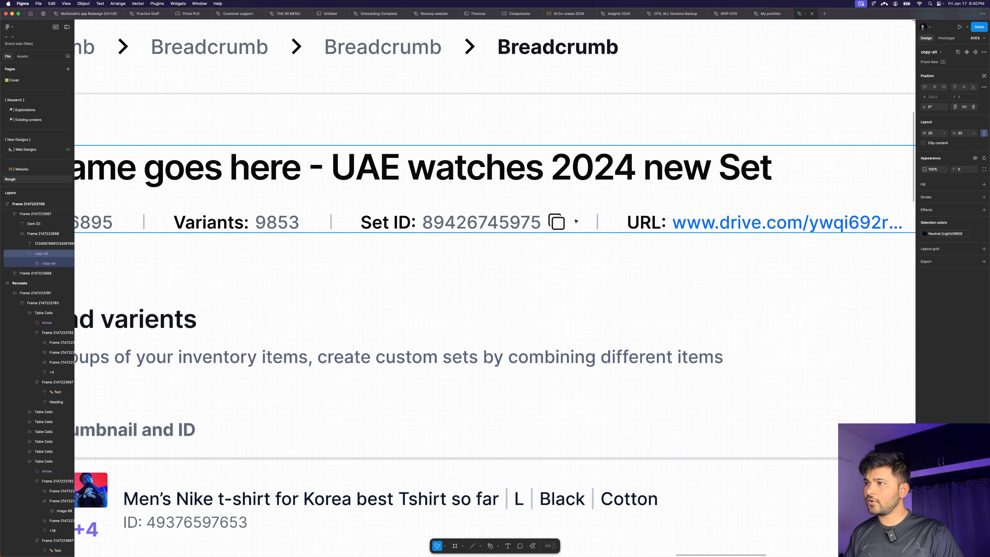
double_click(549, 223)
double_click(549, 222)
double_click(548, 222)
double_click(549, 221)
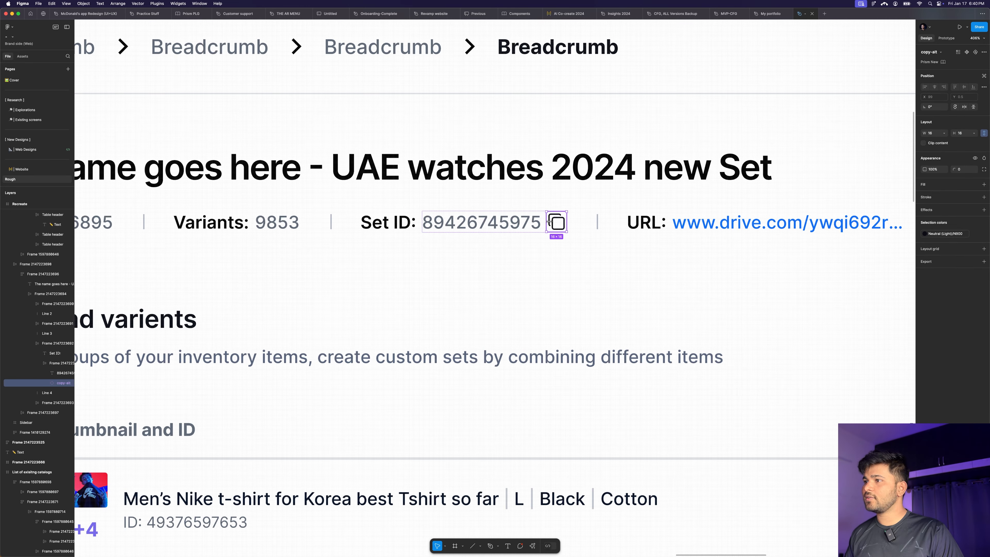
scroll(429, 241, "down", 10)
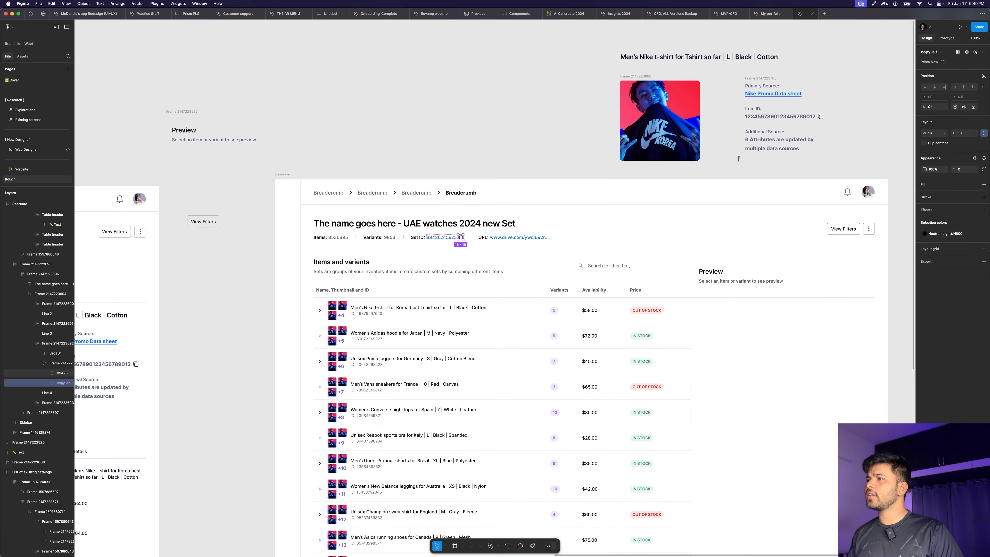
left_click(872, 114)
Step: Bring the source details nearer the product image and combine both in a horizontal auto layout with a gap of 34
scroll(860, 115, "up", 2)
scroll(860, 116, "up", 5)
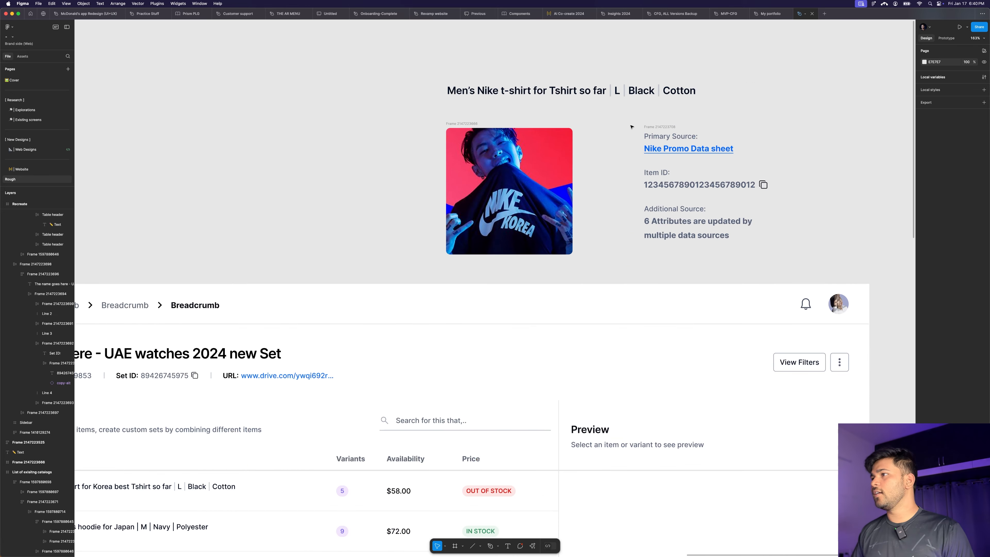
left_click_drag(635, 116, 835, 267)
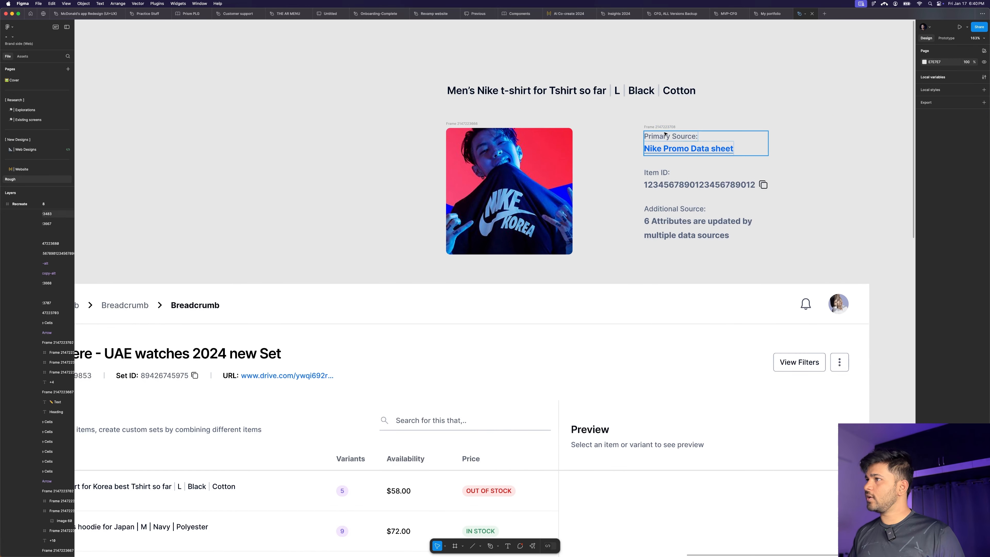
left_click_drag(665, 127, 626, 131)
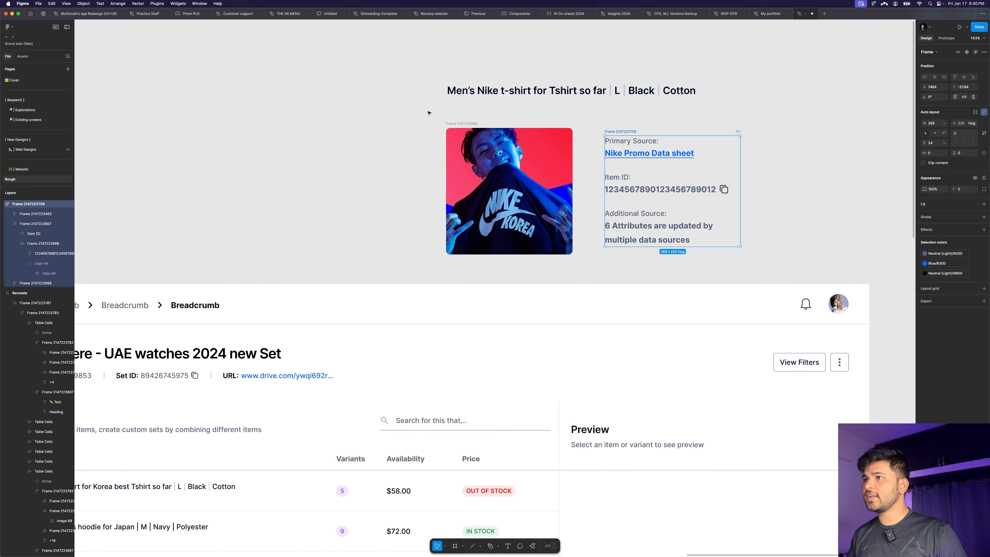
left_click(459, 123, "shift")
key("shift+a")
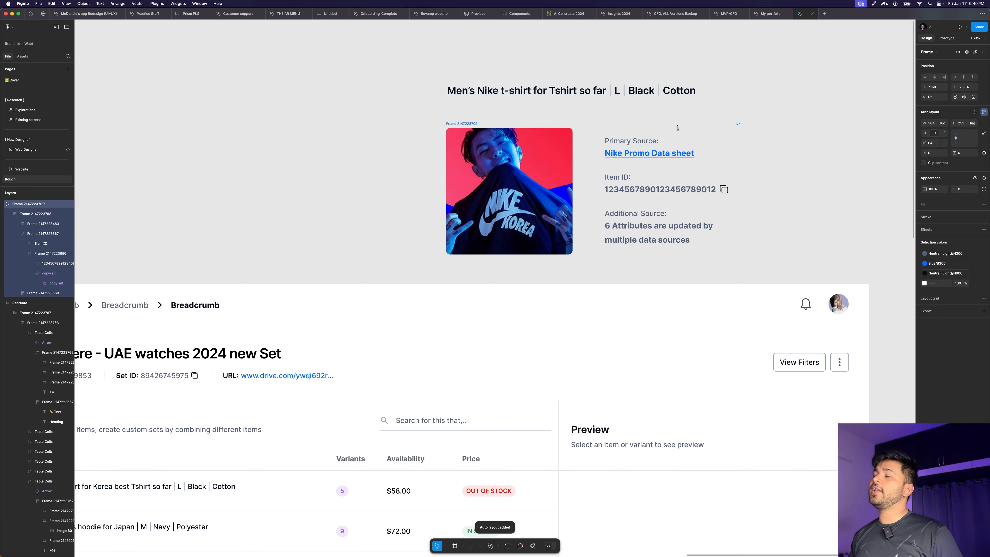
scroll(679, 132, "down", 5)
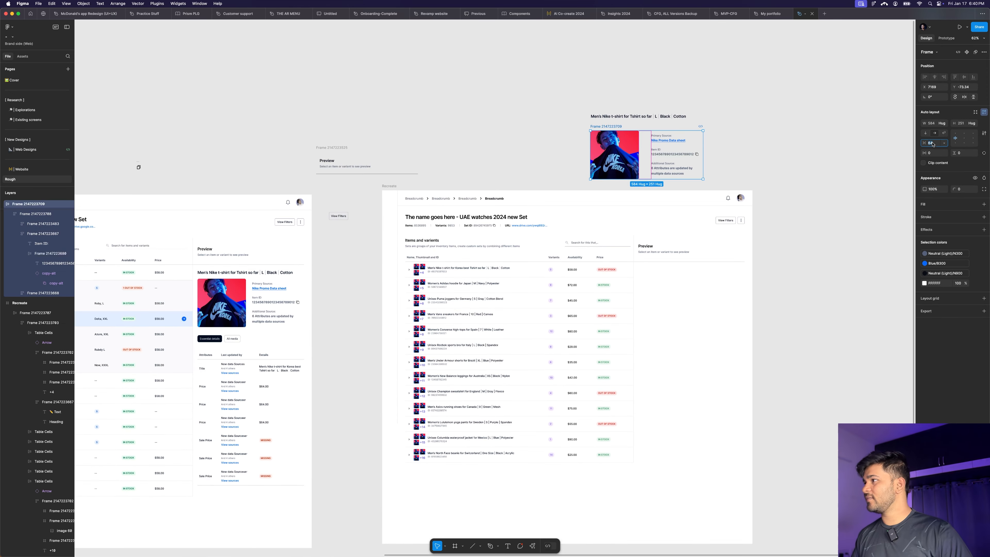
type("34")
key("Return")
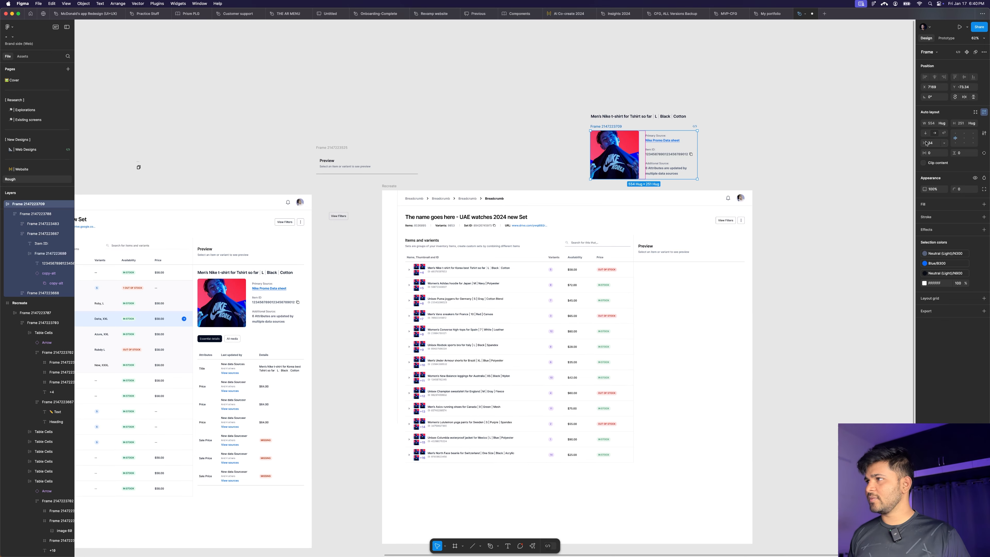
left_click(747, 128)
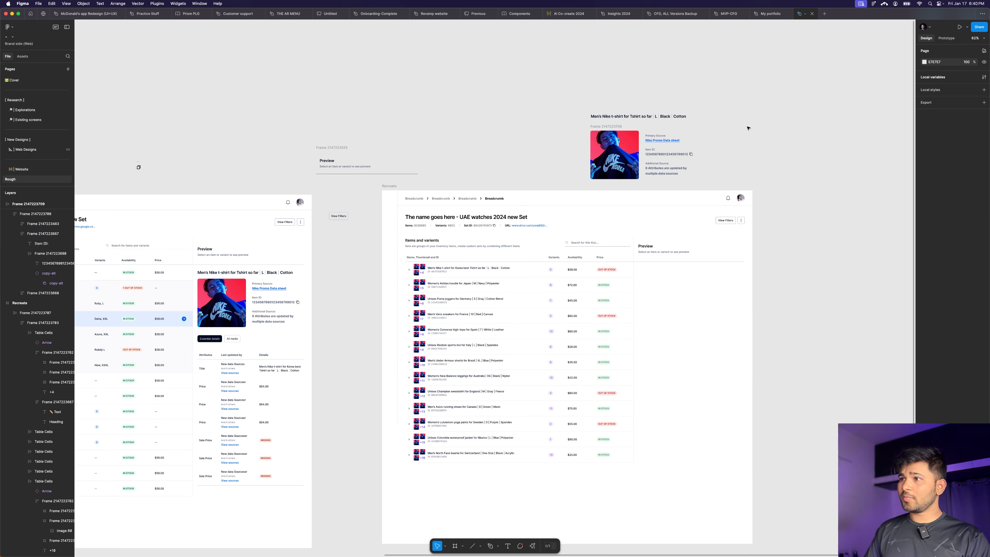
Step: Combine the t-shirt title with the image-and-details frame in a vertical auto layout with a gap of 24
scroll(689, 113, "up", 5)
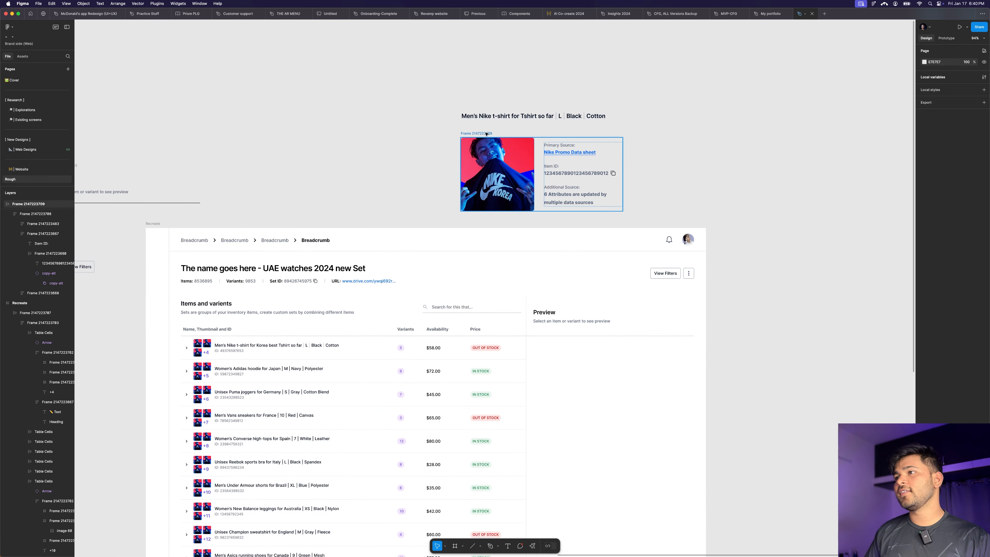
left_click_drag(486, 133, 487, 129)
left_click(492, 118, "shift")
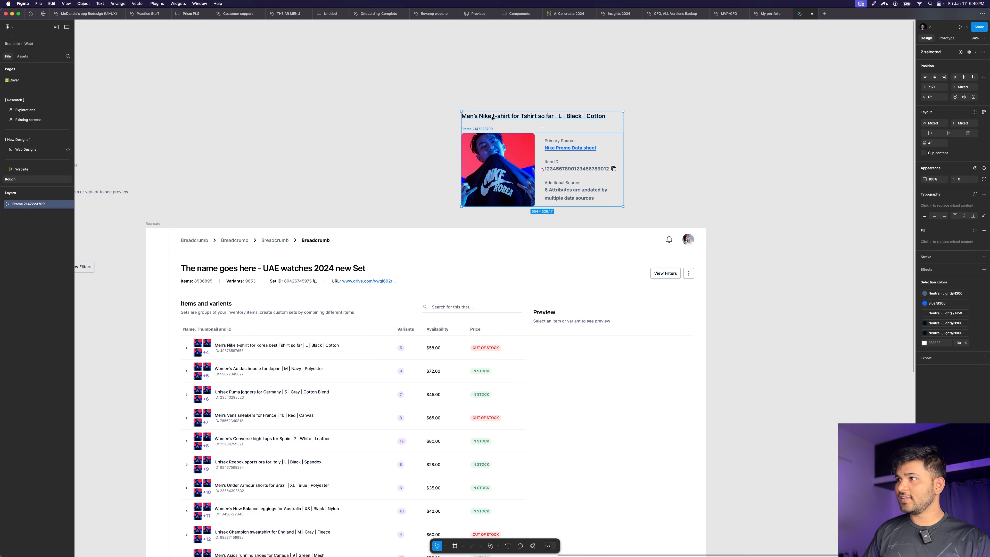
key("shift+a")
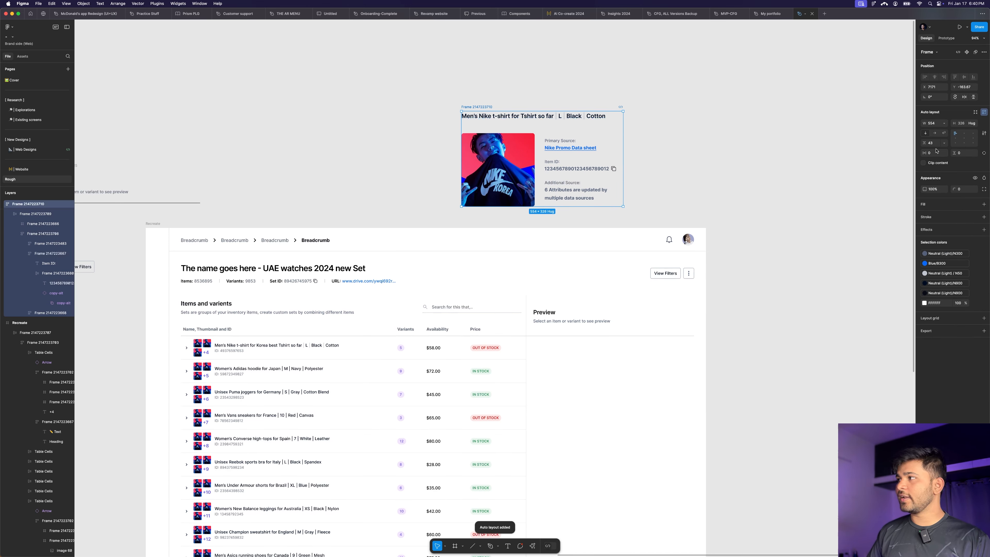
left_click(934, 145)
key("Return")
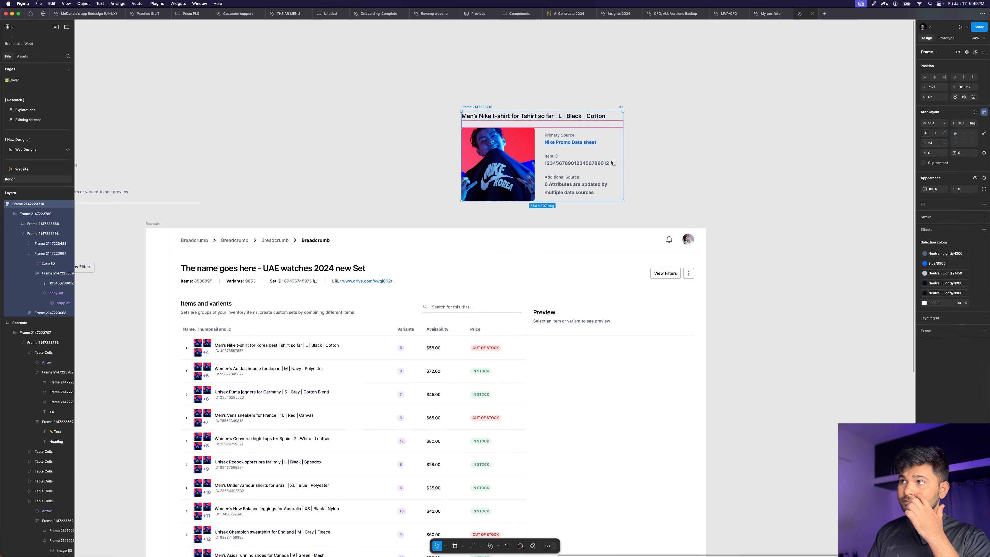
left_click(740, 144)
Step: Move the combined product block into the Recreate frame, directly beneath the Preview header
scroll(647, 123, "down", 2)
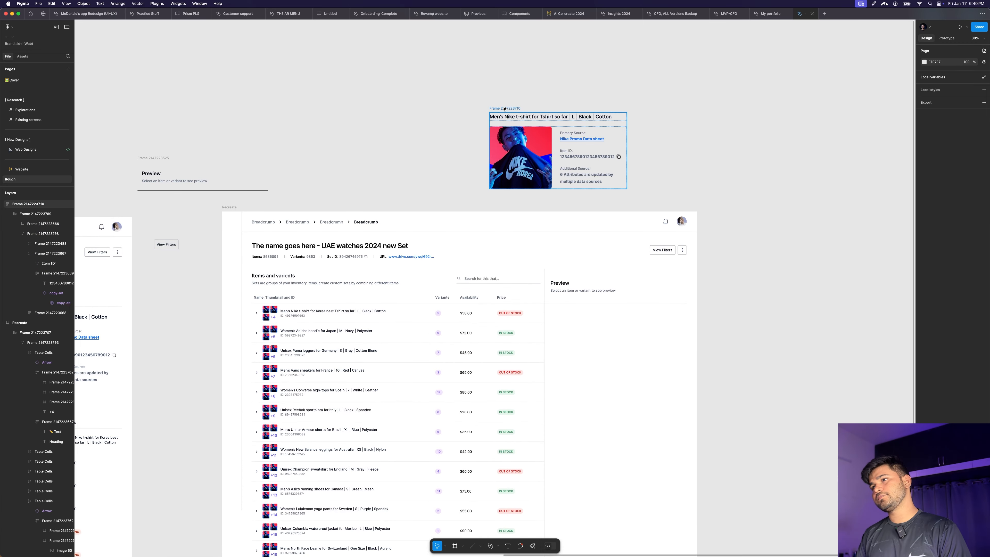
left_click_drag(506, 108, 566, 309)
scroll(705, 258, "down", 3)
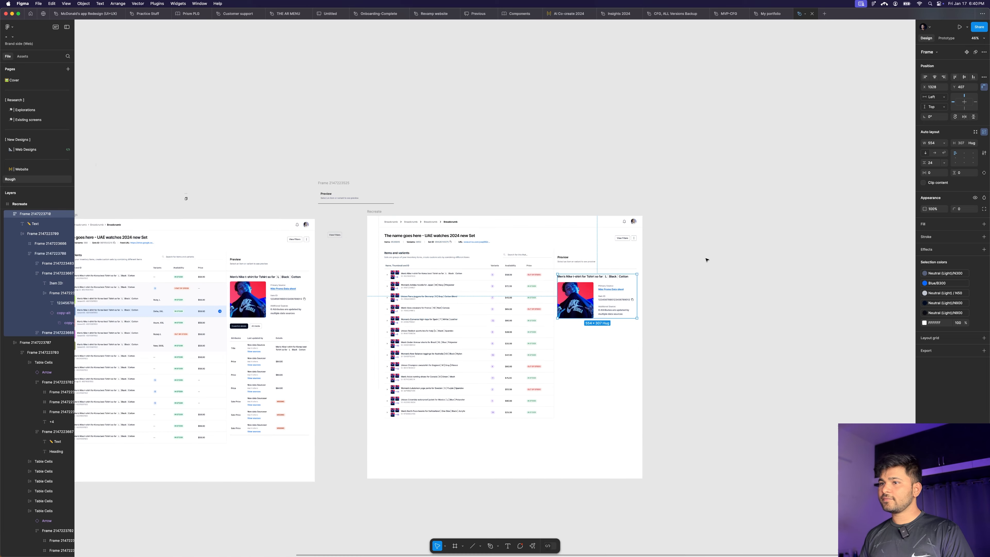
left_click(660, 287)
scroll(616, 305, "up", 5)
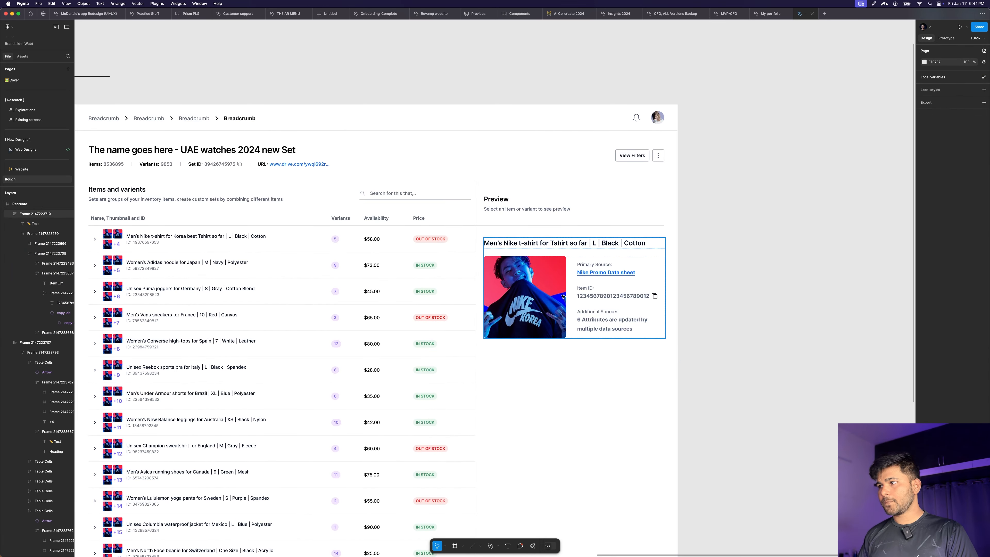
left_click_drag(562, 314, 533, 283)
Step: Show the layout grids and check the Preview header's spacing against its surrounding frame
key("ctrl+g")
scroll(554, 301, "up", 8)
scroll(533, 284, "down", 5)
scroll(454, 162, "up", 5)
double_click(447, 168)
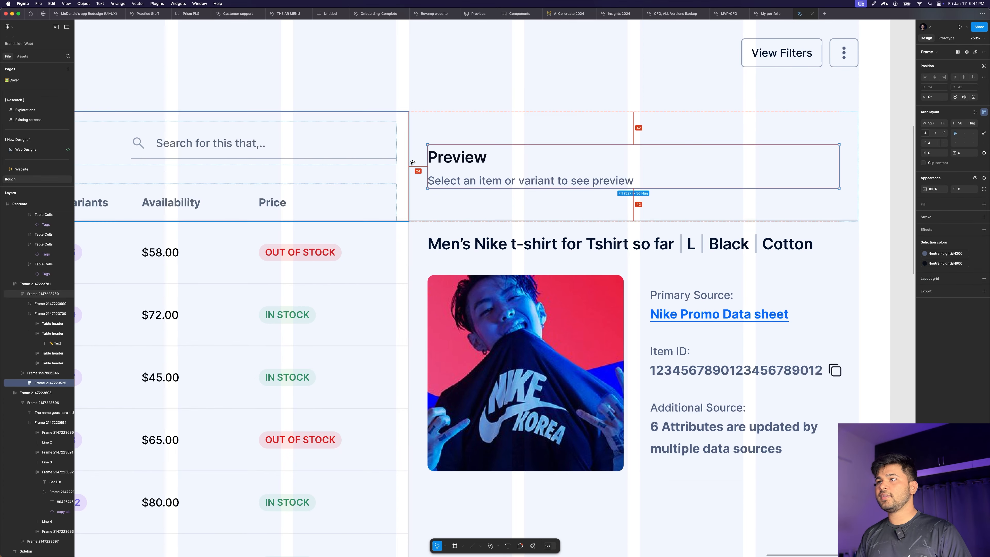
scroll(488, 159, "down", 5)
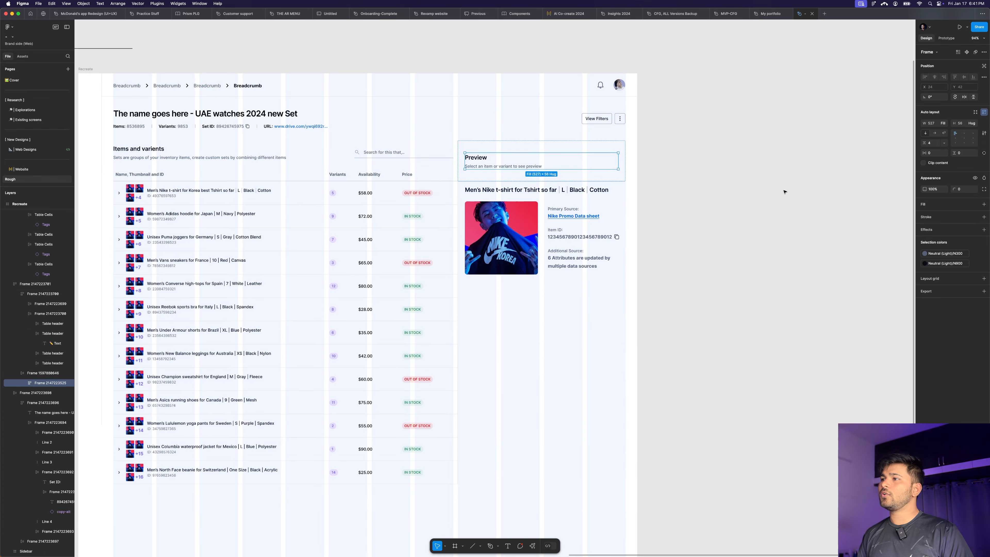
scroll(506, 163, "up", 3)
Step: Shift the product block so its right edge meets the last grid column, and hide the layout grids
left_click(545, 240)
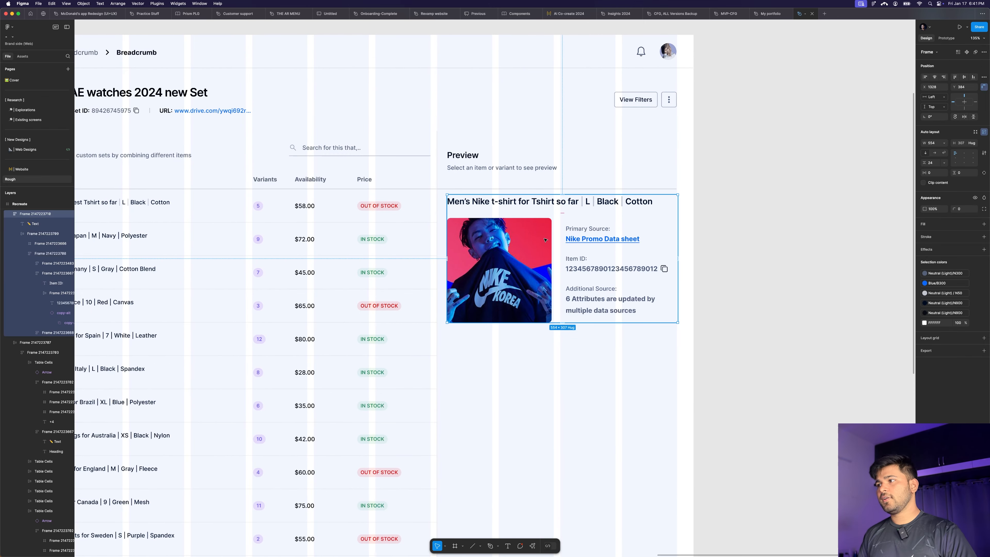
scroll(751, 206, "up", 3)
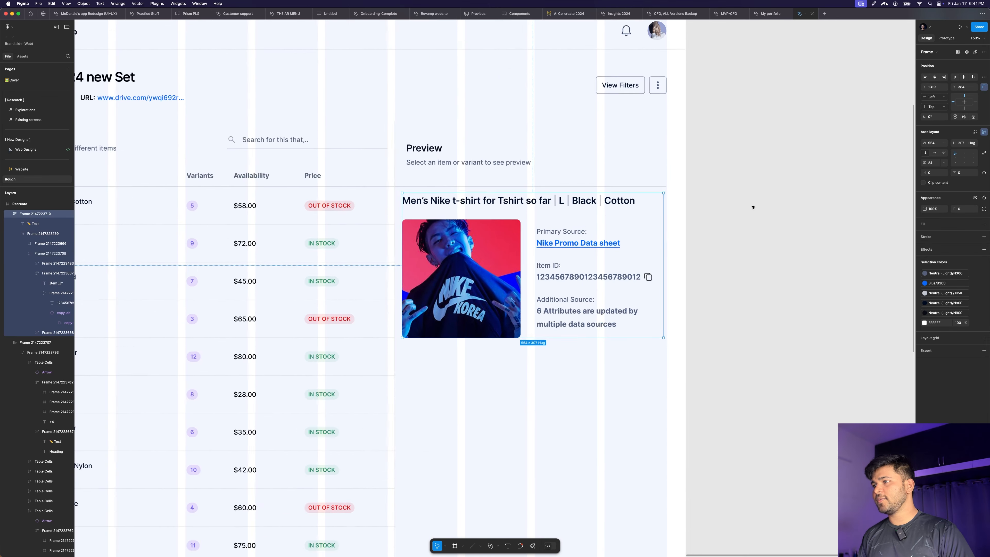
scroll(649, 201, "up", 5)
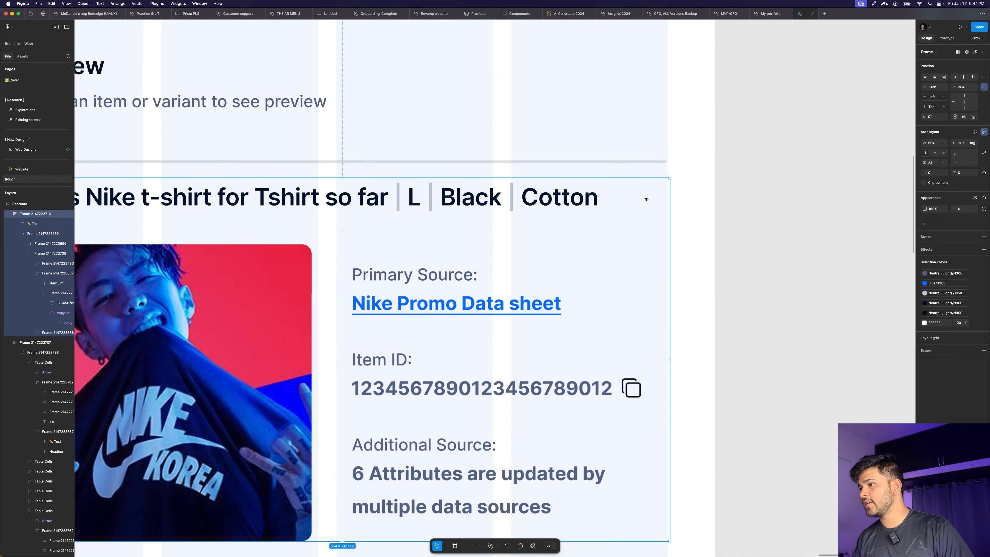
left_click_drag(642, 199, 644, 200)
scroll(736, 185, "down", 5)
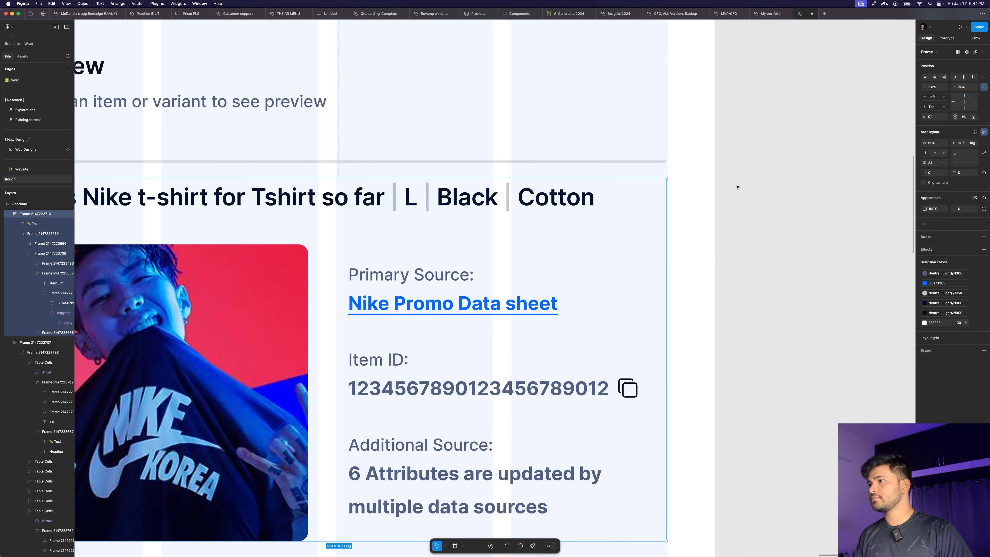
left_click(782, 195)
key("ctrl+g")
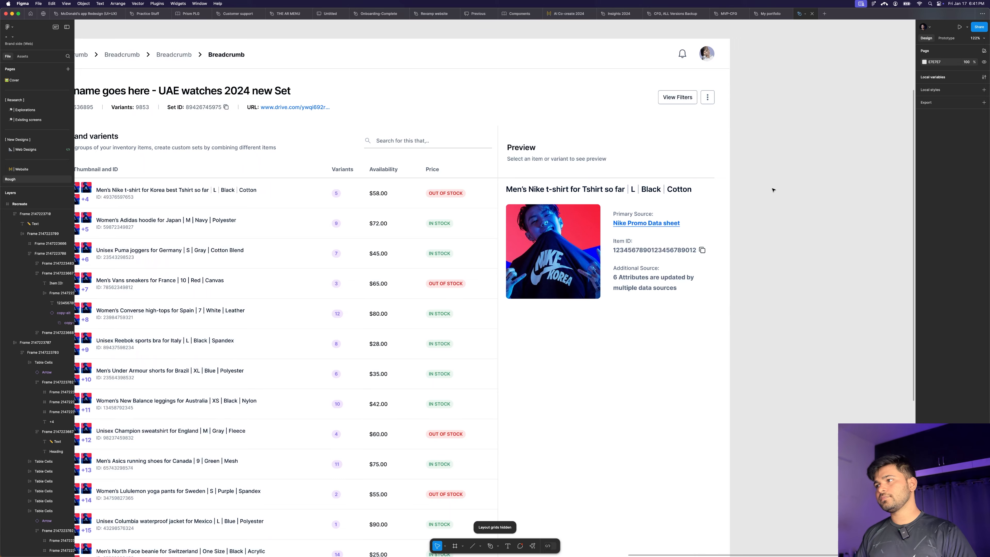
Step: Compare the recreated Preview section with the existing catalog's Preview and examine its Essential details button
scroll(763, 164, "up", 3)
scroll(597, 166, "down", 5)
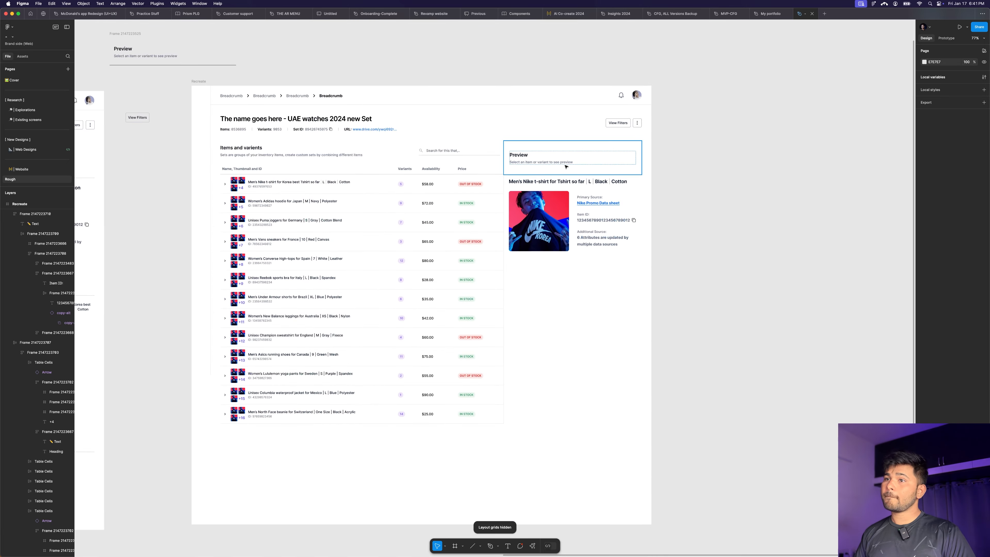
scroll(550, 175, "up", 4)
scroll(727, 175, "down", 3)
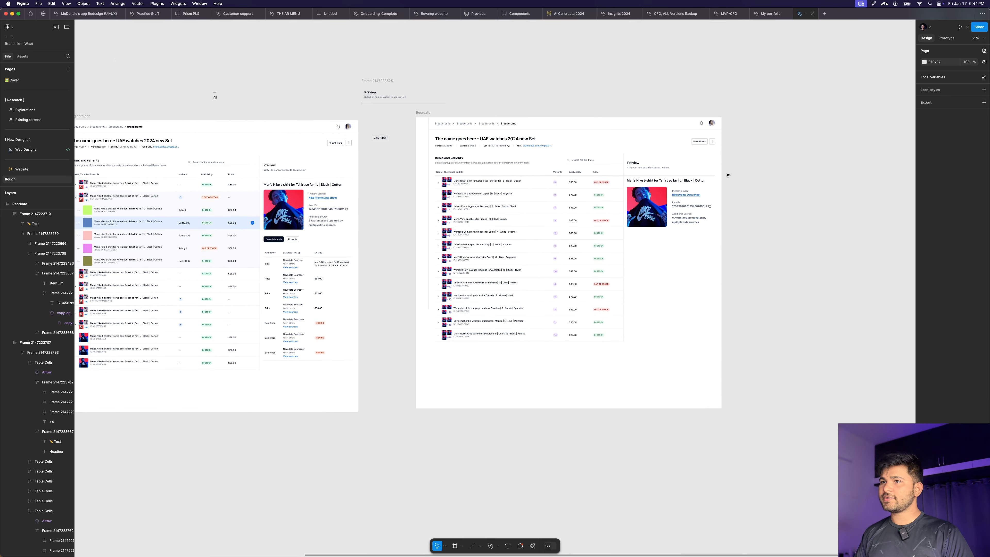
scroll(727, 175, "up", 3)
scroll(717, 177, "down", 4)
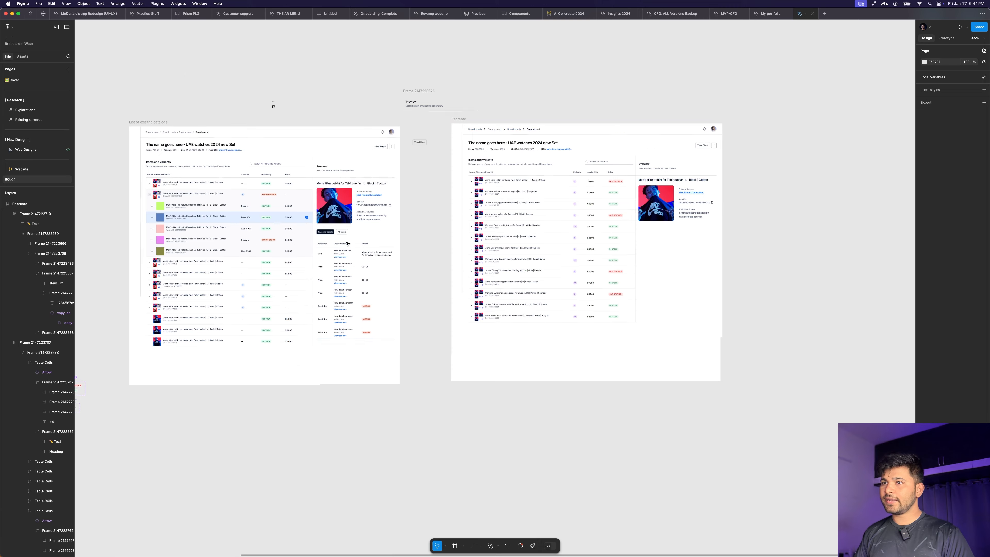
scroll(347, 244, "up", 3)
double_click(318, 228)
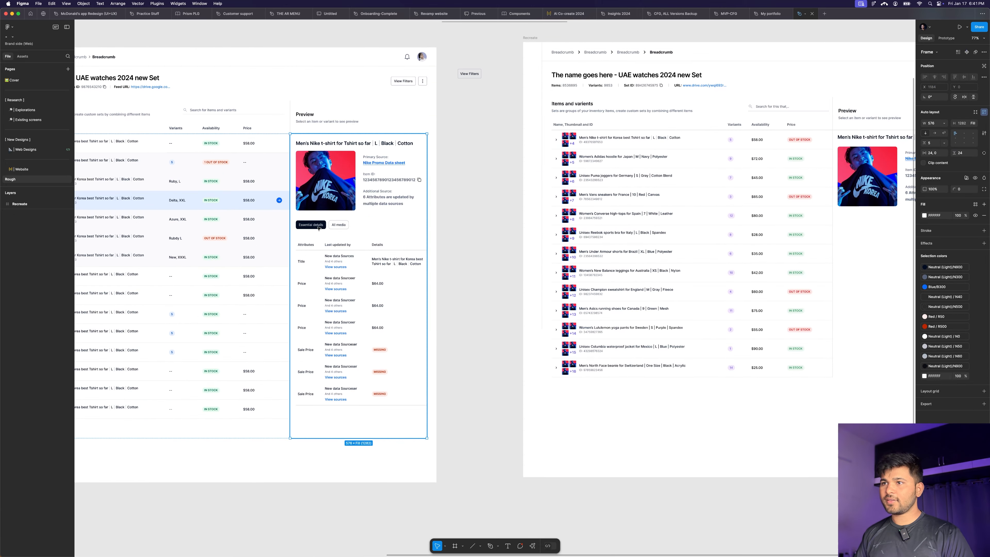
double_click(319, 228)
left_click(466, 199)
Step: Duplicate the standalone View Filters button lower on the canvas between the existing catalog and the Recreate frame
scroll(474, 80, "up", 5)
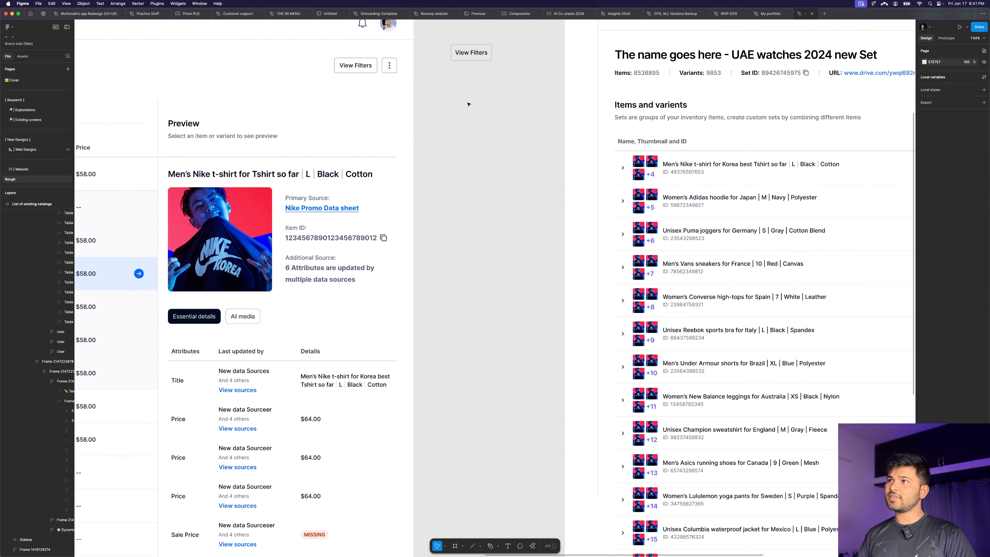
left_click(474, 78)
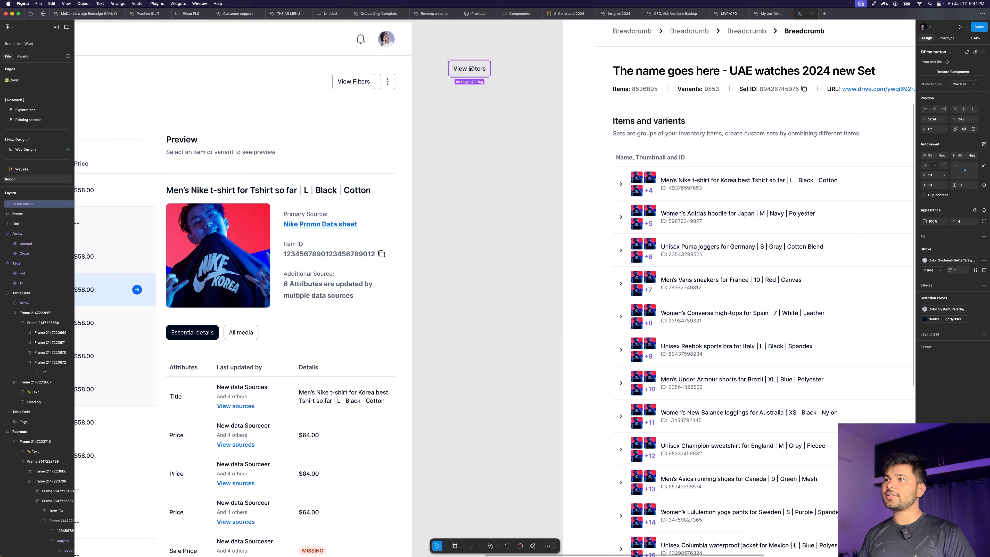
left_click_drag(475, 78, 477, 218)
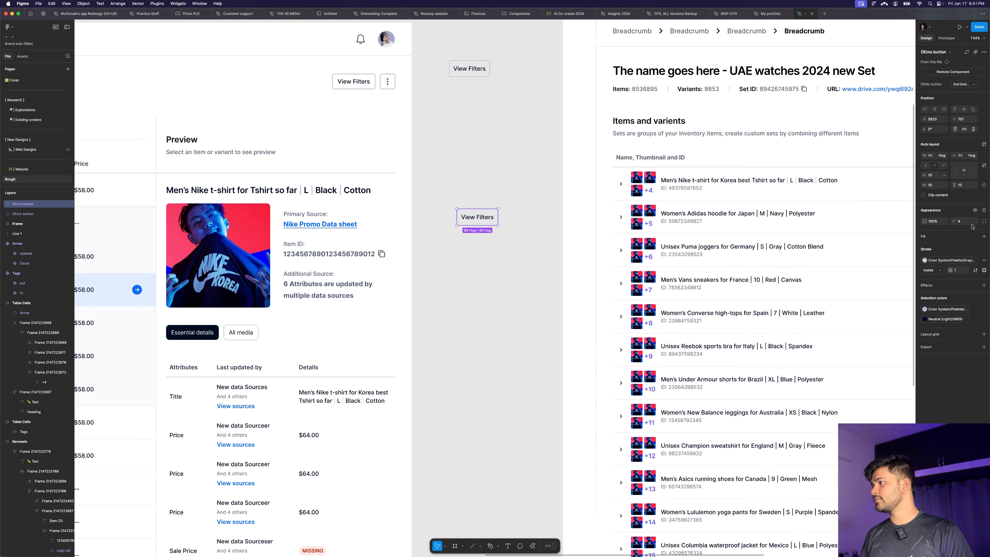
Step: Set the copied View Filters button's corner radius to 500 and duplicate the button directly below it
type("0")
key("Return")
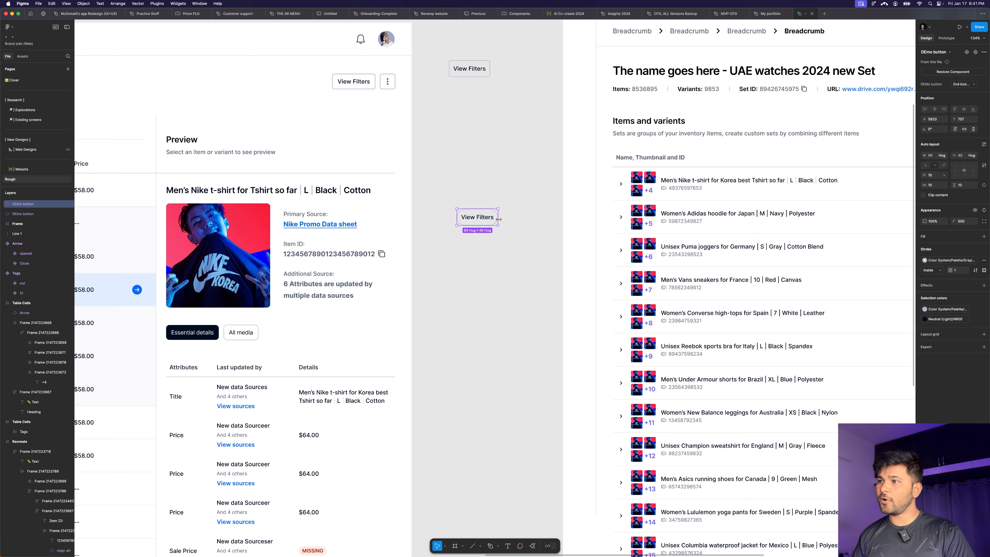
left_click_drag(483, 219, 482, 239, "alt")
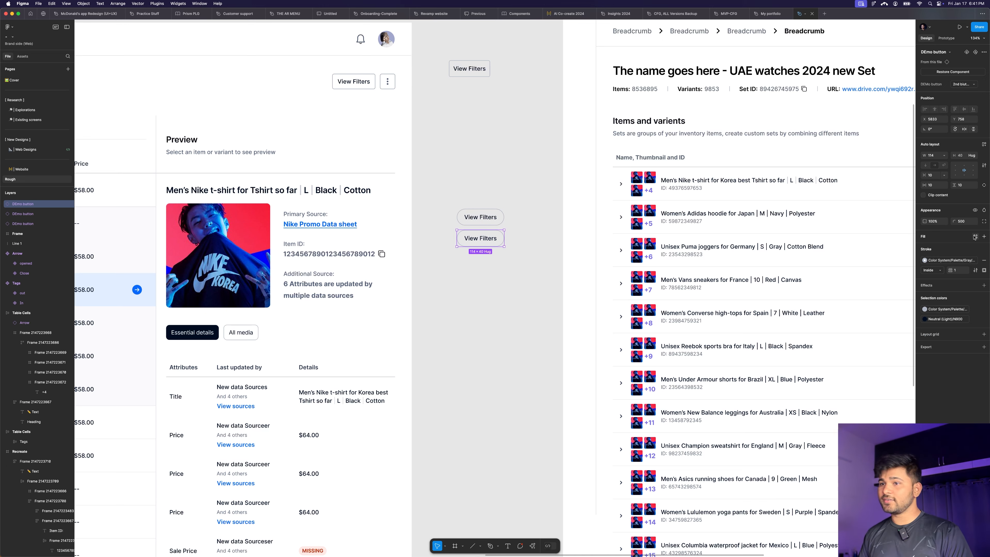
Step: Fill the lower View Filters button with the dark library colour and make its label white, FFFFFF
left_click(974, 237)
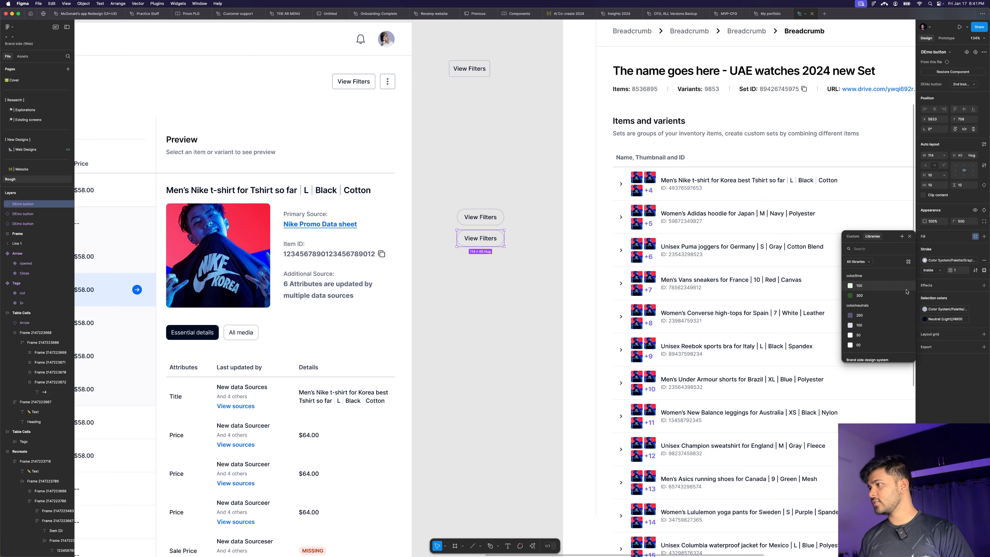
scroll(906, 292, "down", 10)
left_click(873, 292)
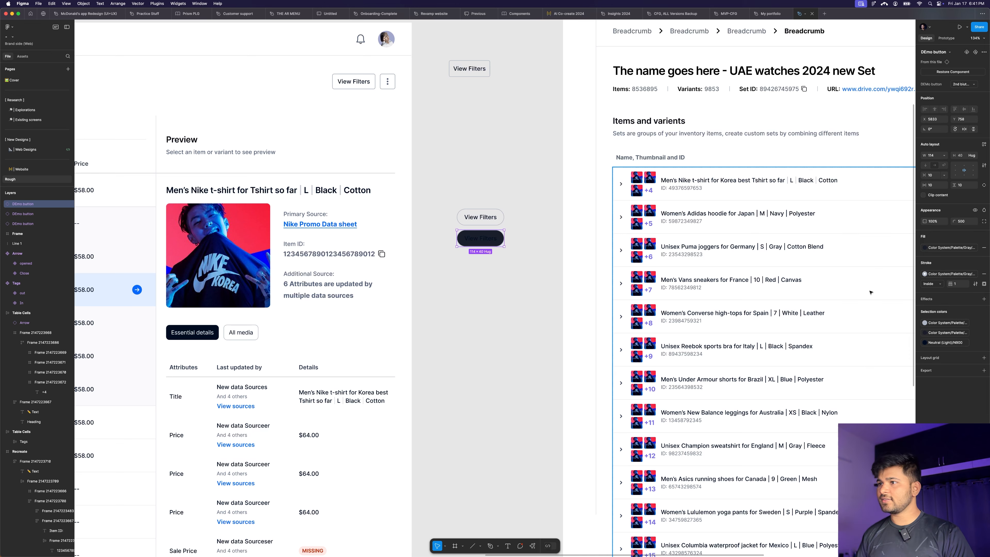
double_click(492, 244)
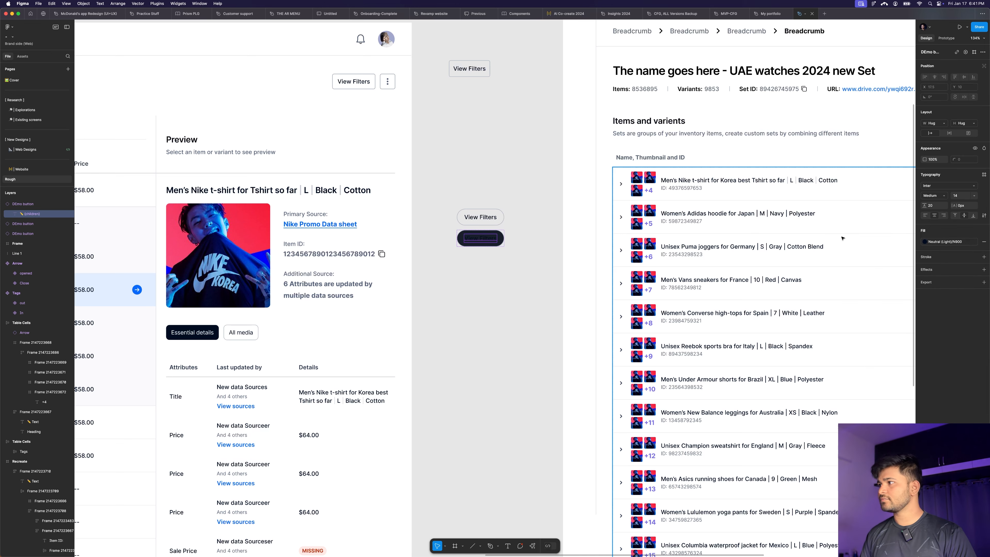
left_click(974, 242)
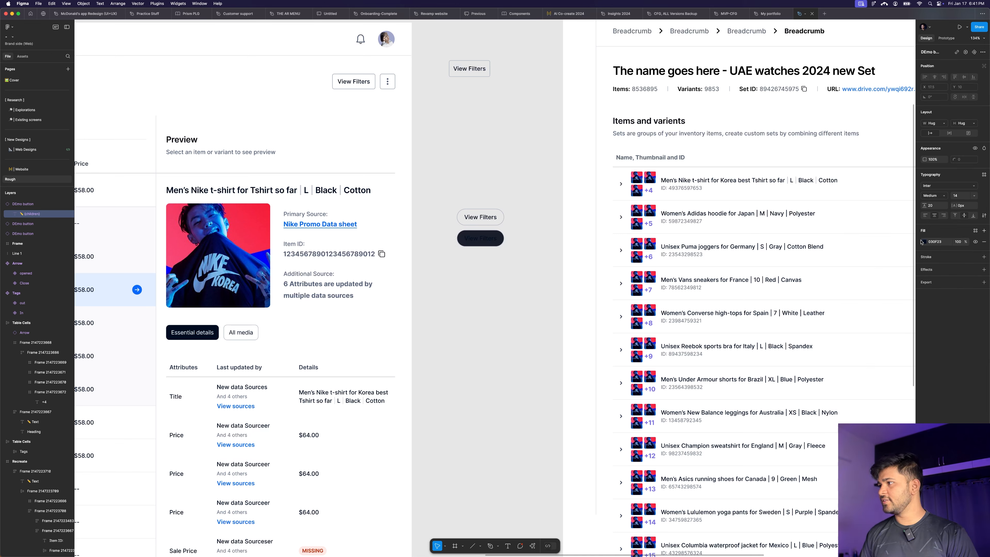
left_click(925, 241)
left_click_drag(909, 325, 841, 261)
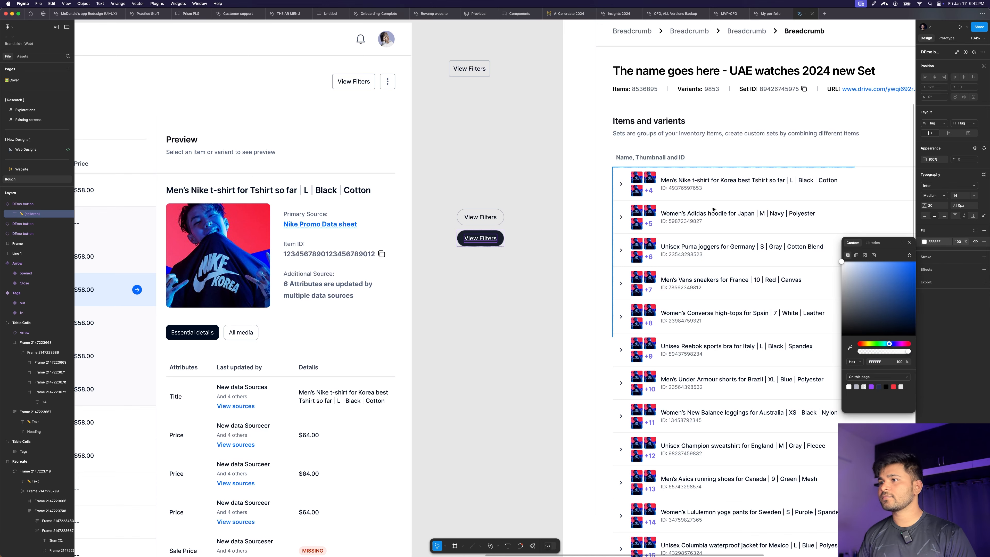
left_click(482, 293)
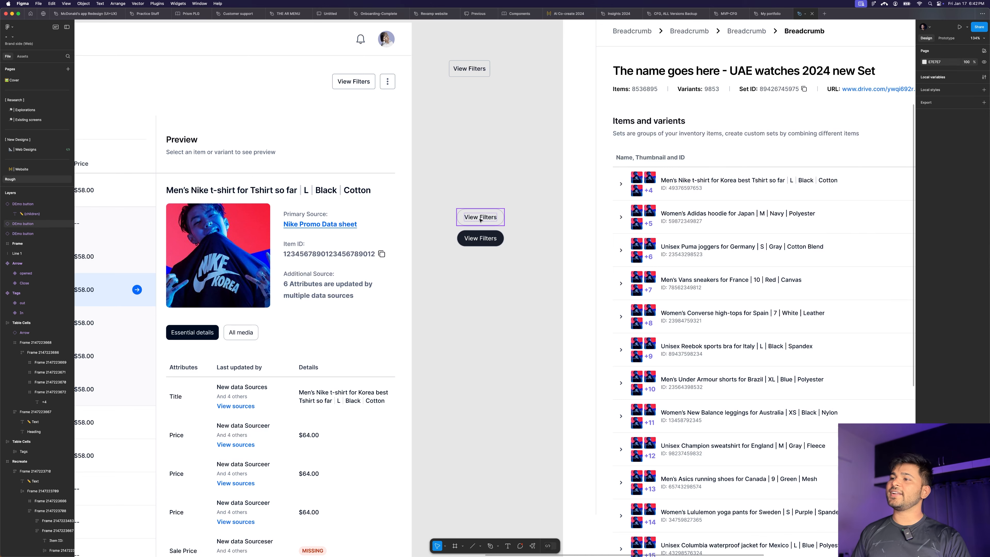
Step: Place the dark and outlined pill buttons side by side beneath the product image in the Recreate frame's Preview
left_click_drag(480, 221, 534, 239)
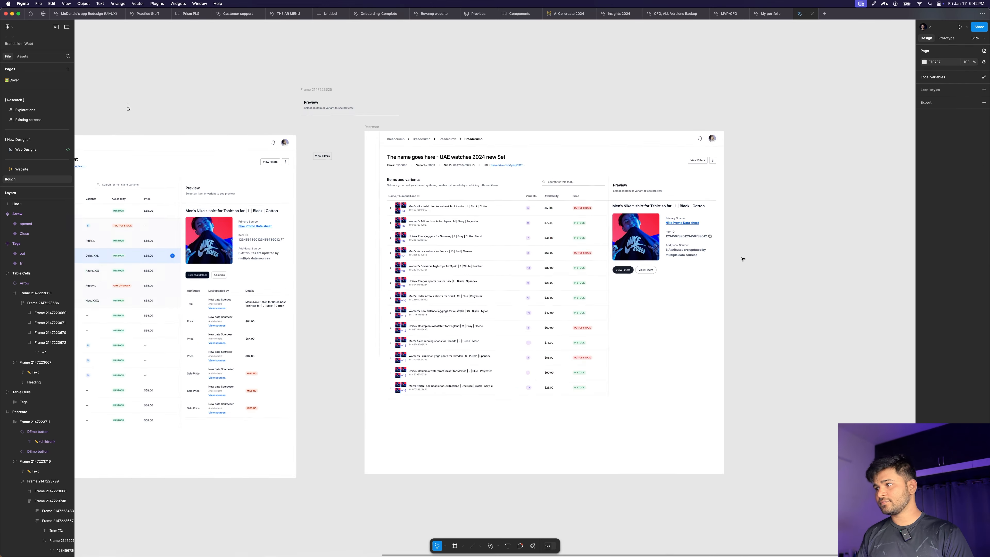
scroll(742, 259, "up", 5)
scroll(672, 257, "up", 5)
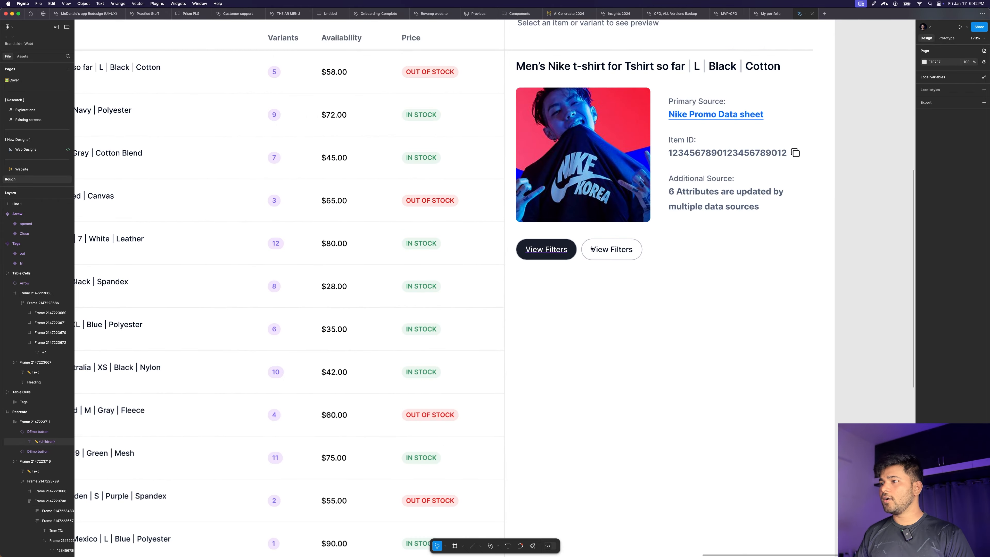
Step: Relabel the dark button Essential details and the outlined button All media, matching the existing catalog's Preview
scroll(592, 249, "down", 5)
scroll(746, 250, "up", 5)
scroll(745, 250, "down", 5)
left_click(243, 253)
left_click(244, 253)
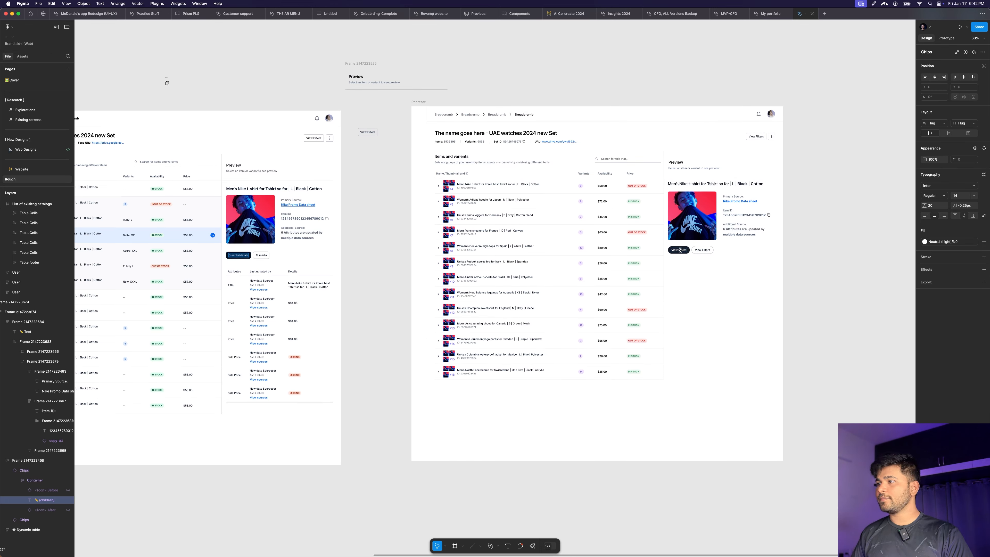
left_click(680, 250)
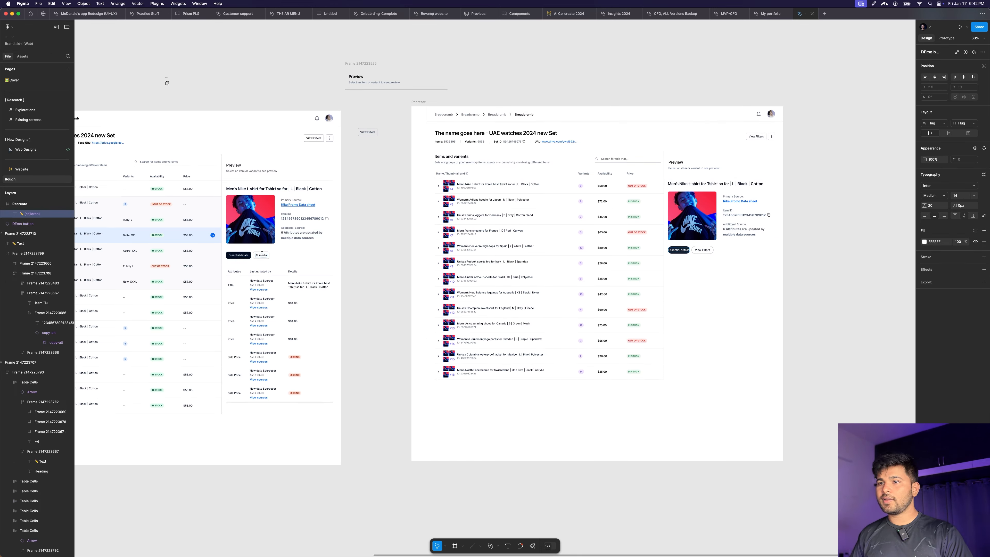
double_click(262, 254)
double_click(704, 250)
left_click(817, 259)
scroll(703, 253, "up", 10)
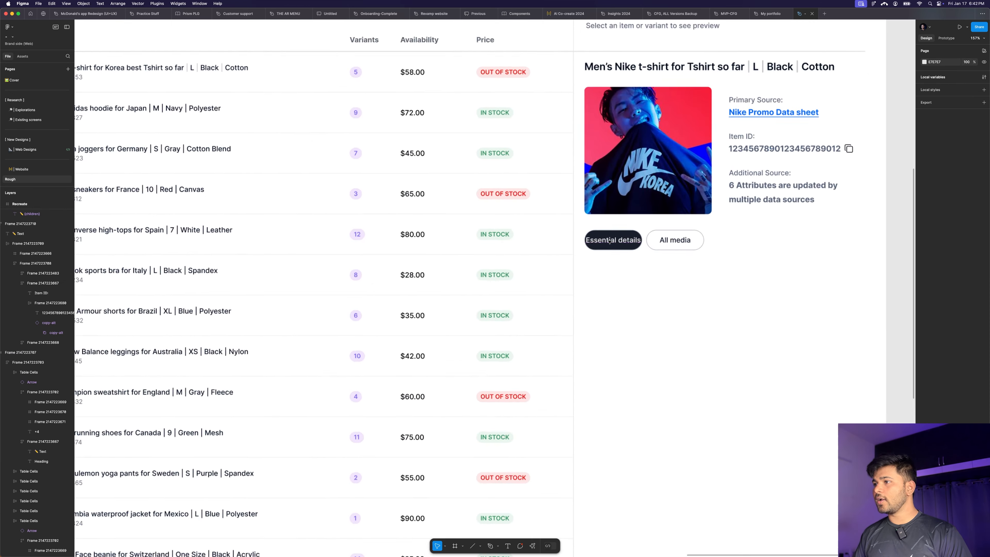
Step: Make the Essential details button hug its label and set both buttons' horizontal padding to 18
left_click(649, 231)
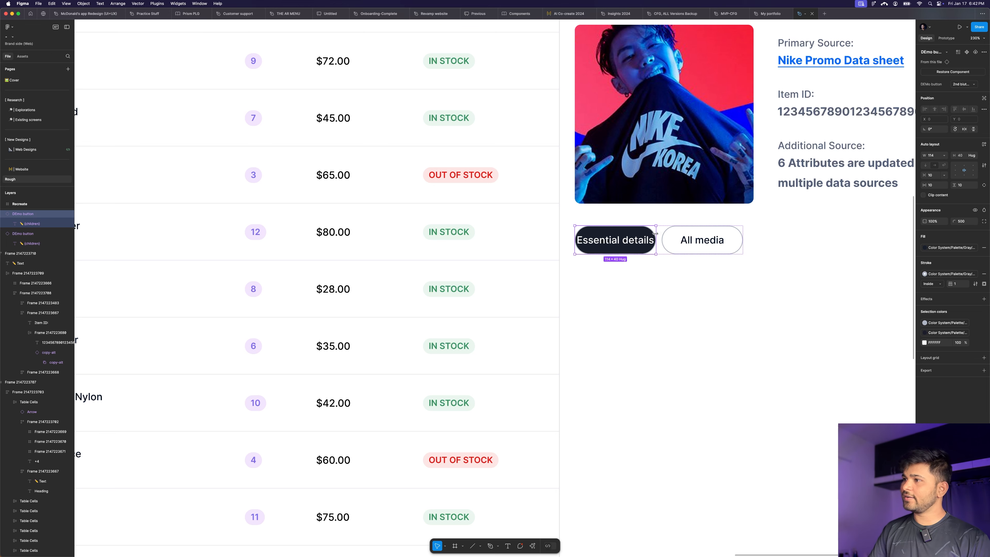
left_click_drag(656, 232, 666, 231)
left_click(703, 239)
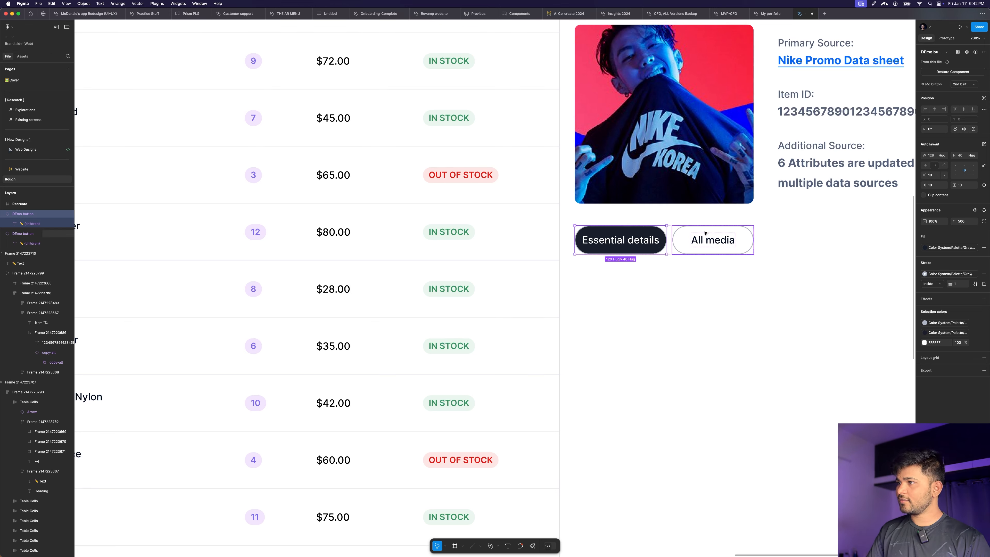
left_click(640, 236)
left_click(713, 240, "shift")
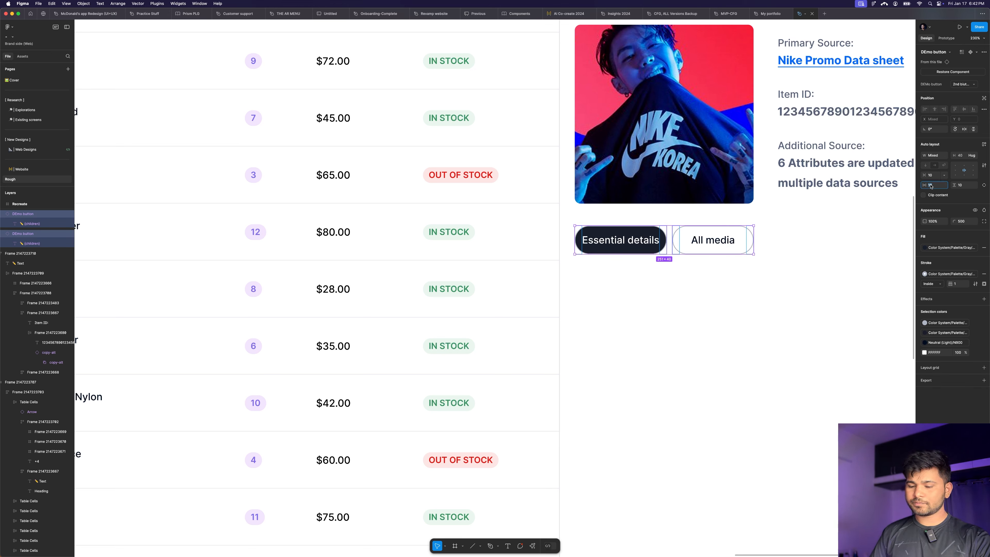
key("Return")
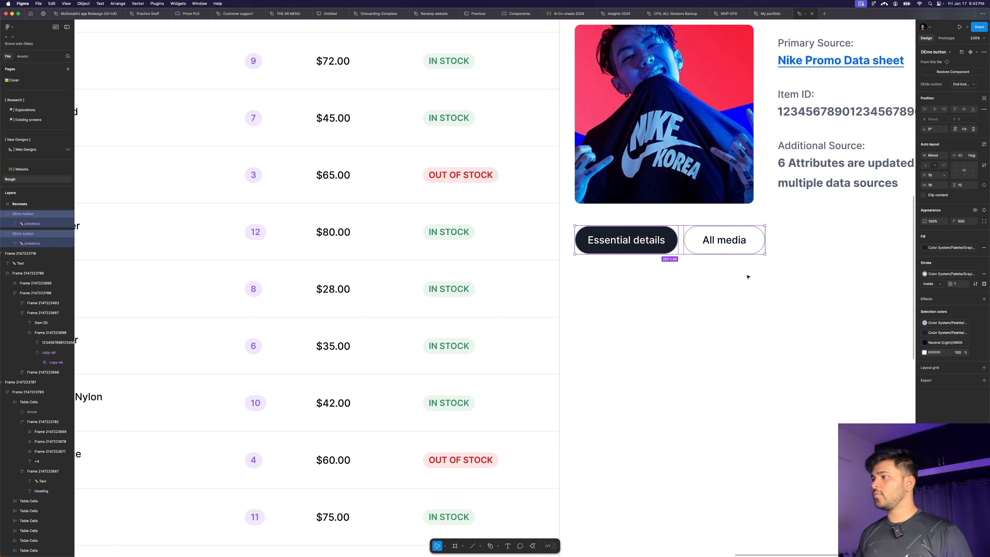
Step: Make the All media button's width hug its label
left_click(680, 287)
scroll(668, 288, "down", 3)
scroll(760, 283, "up", 2)
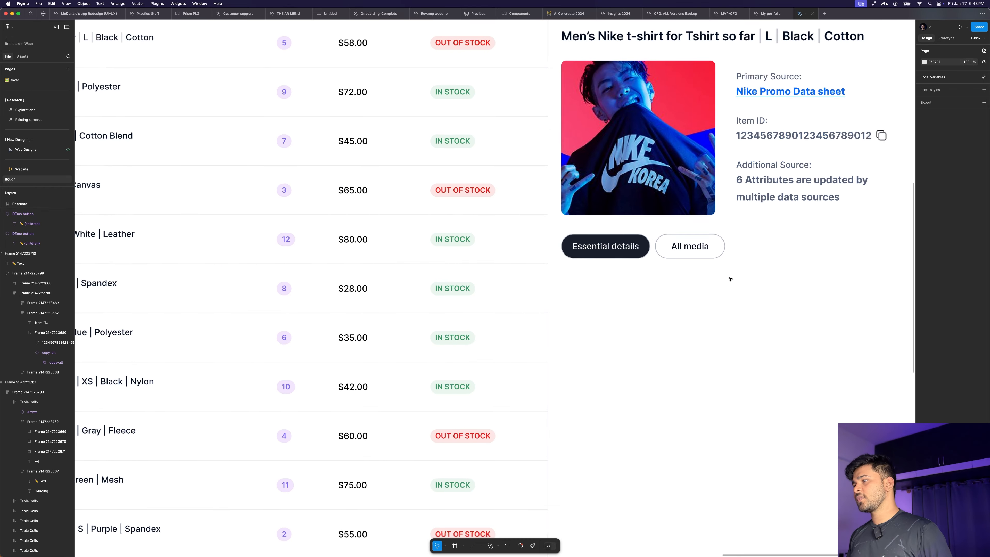
double_click(701, 253)
double_click(725, 242)
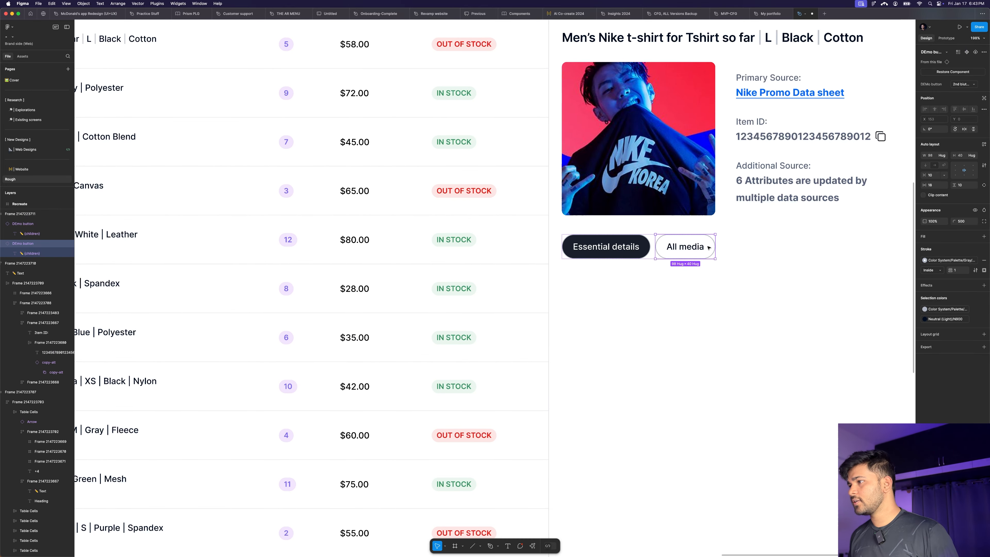
left_click(721, 323)
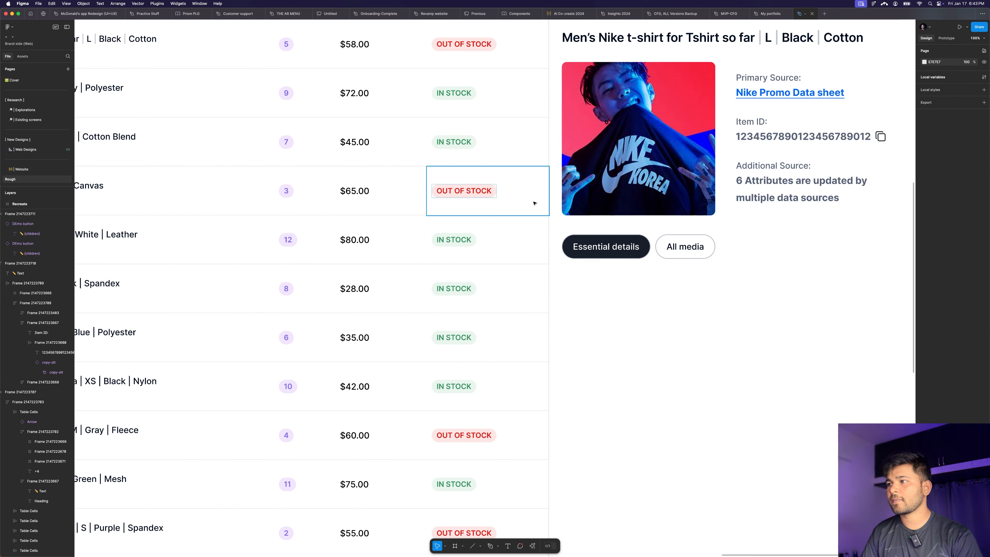
Step: Compare the recreated Preview's button row with the existing catalog's Preview and examine the attributes table beneath its buttons
scroll(472, 261, "down", 6)
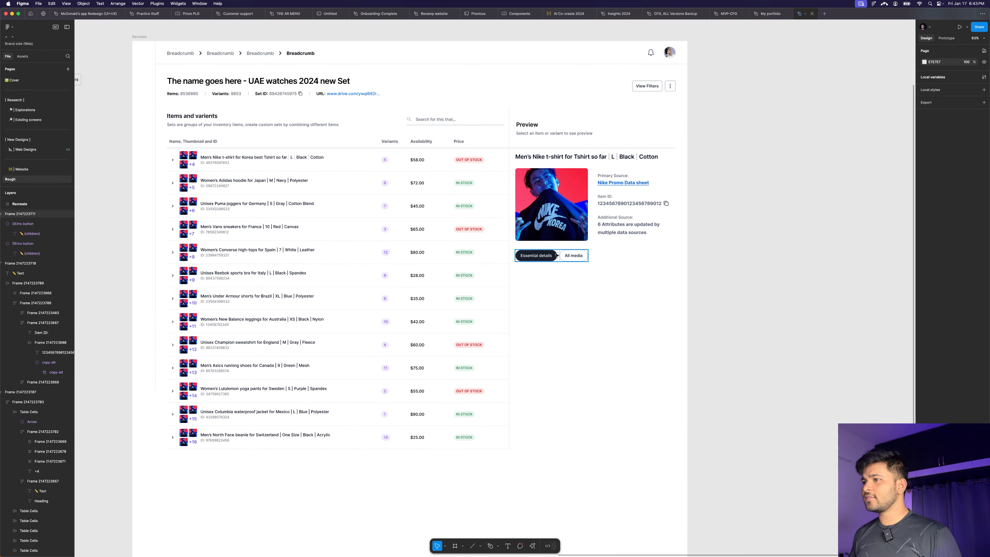
scroll(619, 251, "down", 6)
scroll(619, 252, "up", 6)
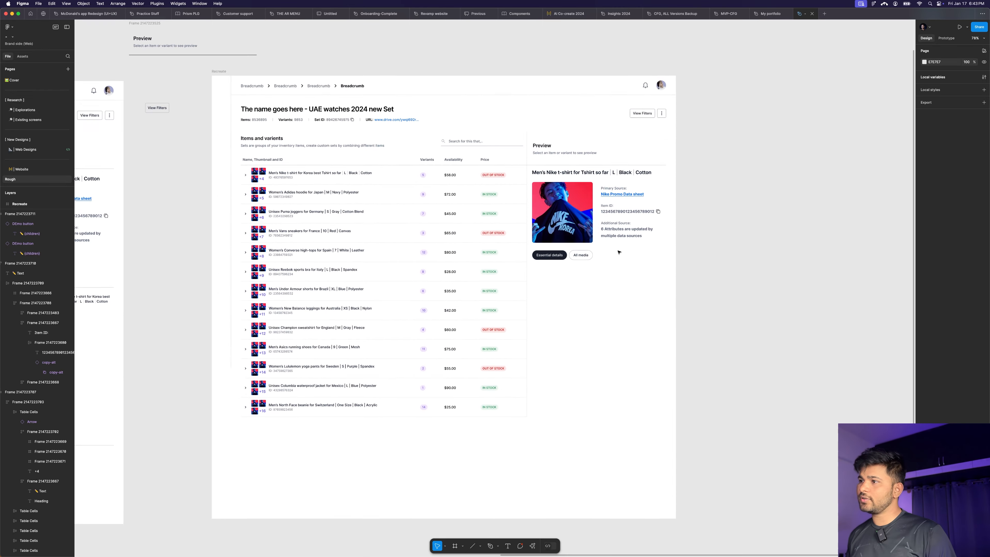
scroll(585, 250, "up", 3)
scroll(581, 252, "down", 6)
scroll(569, 256, "up", 8)
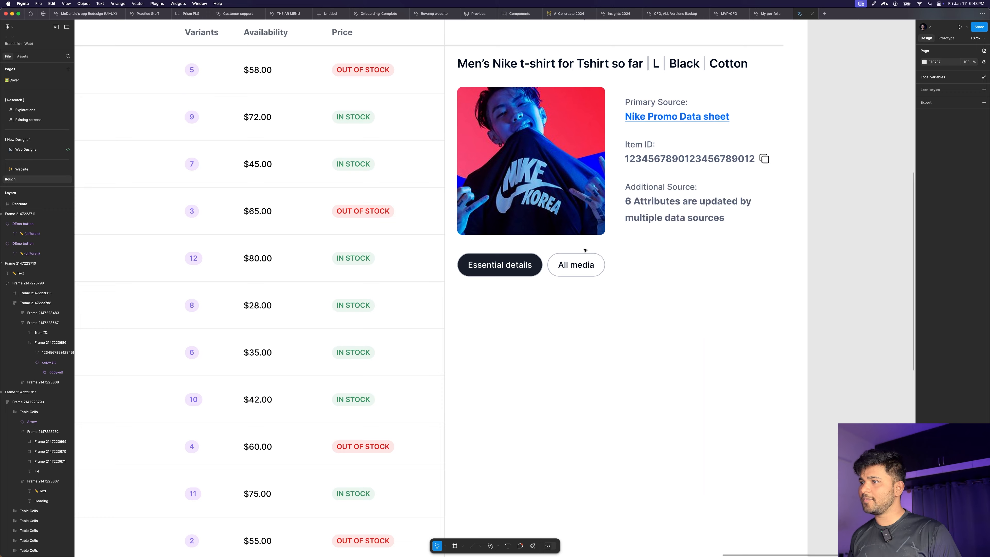
scroll(504, 248, "down", 6)
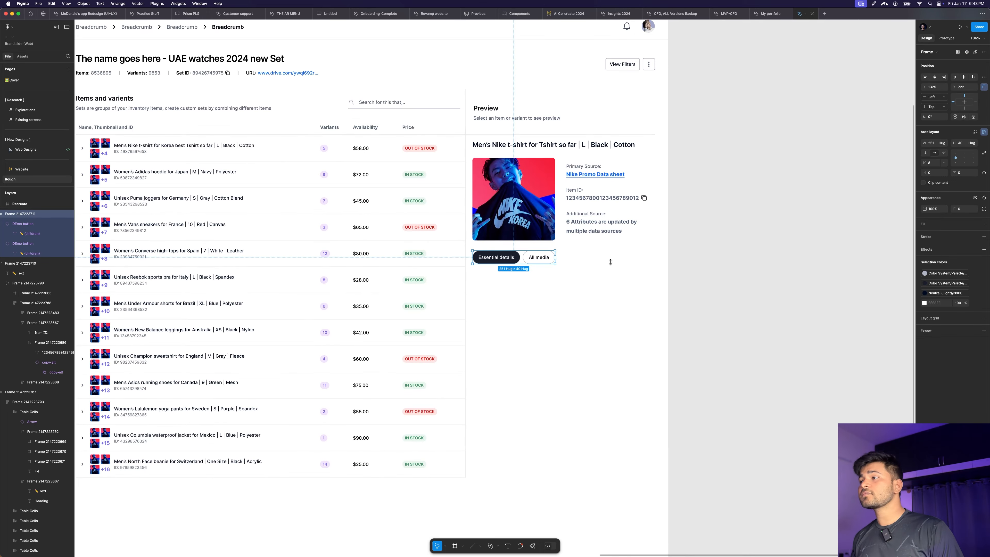
scroll(741, 221, "down", 5)
scroll(278, 246, "up", 2)
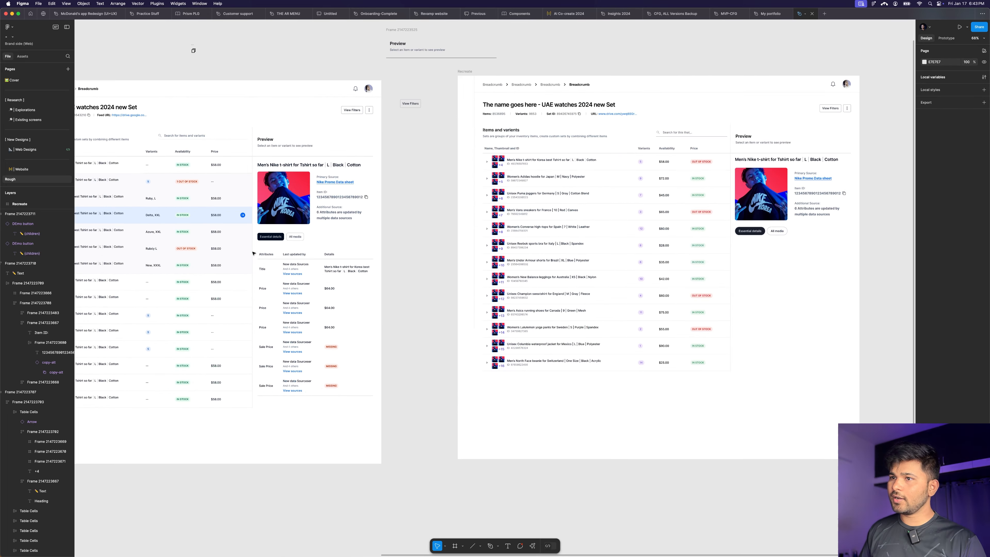
scroll(398, 197, "right", 2)
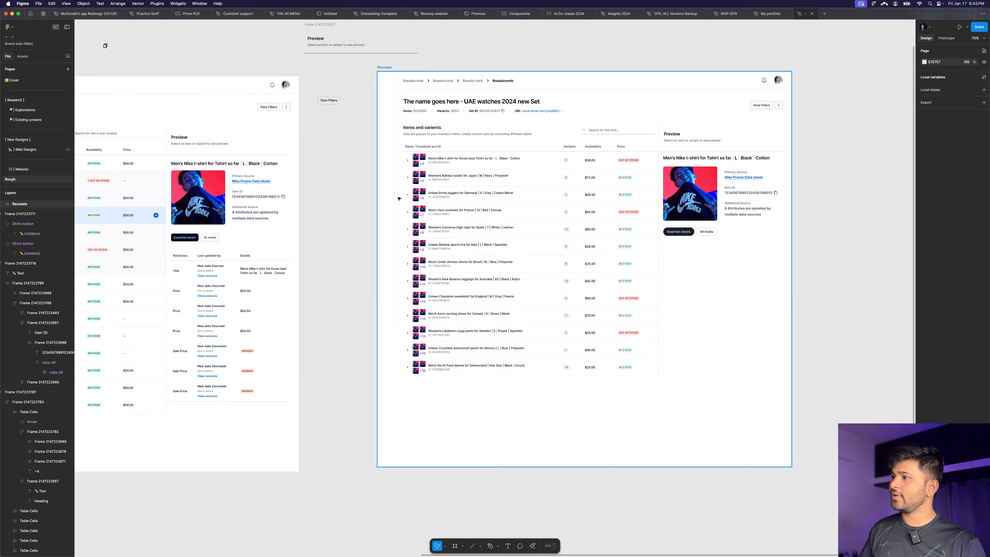
scroll(400, 203, "down", 2)
scroll(225, 285, "up", 2)
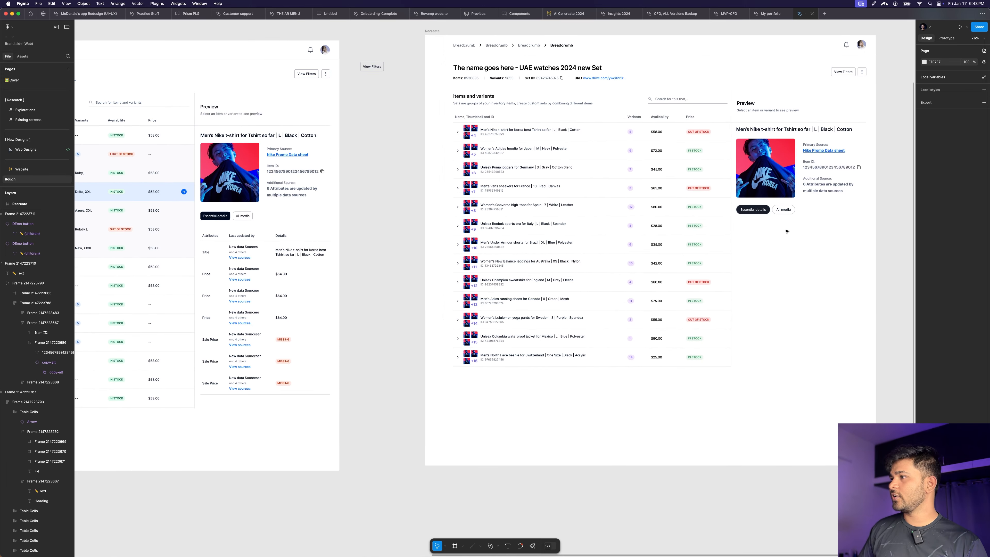
scroll(546, 211, "right", 2)
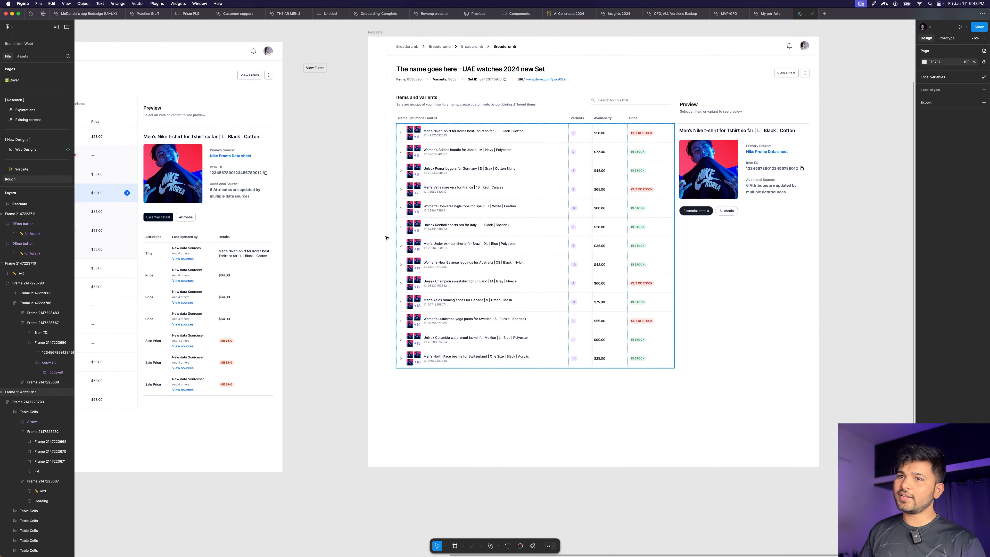
scroll(597, 108, "left", 2)
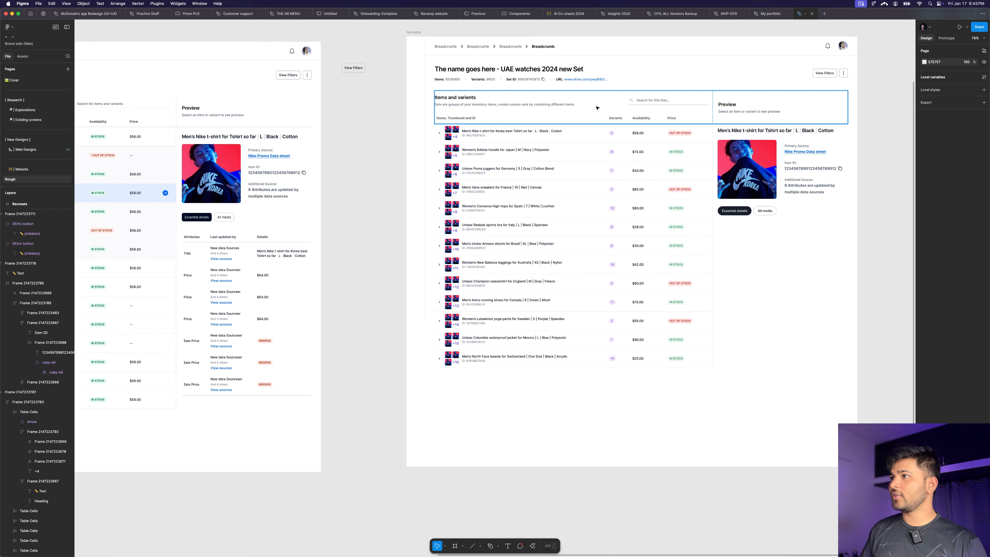
Step: Copy the Variants, Availability and Price table headers out of the Recreate frame onto the empty canvas beside it
double_click(449, 117)
double_click(449, 117)
double_click(449, 117)
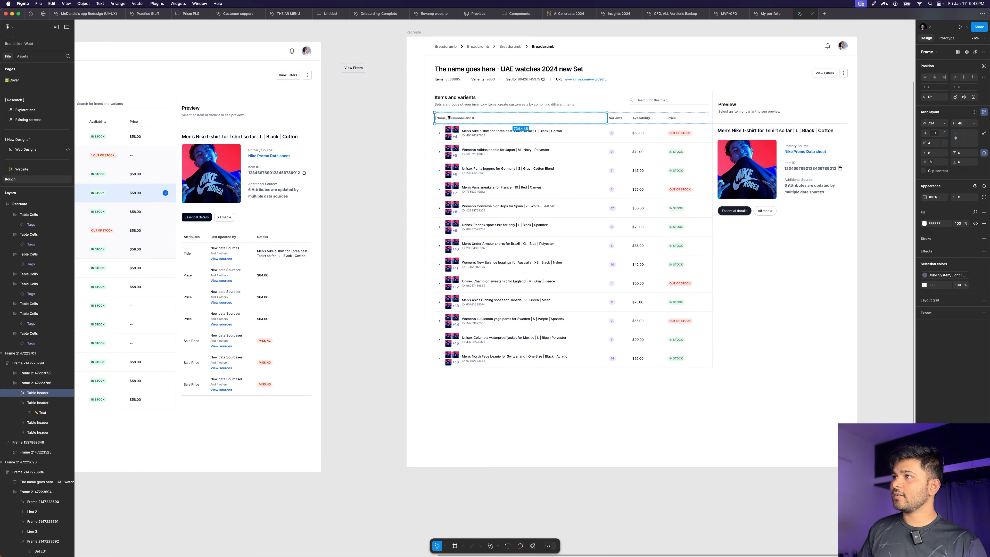
left_click(617, 116)
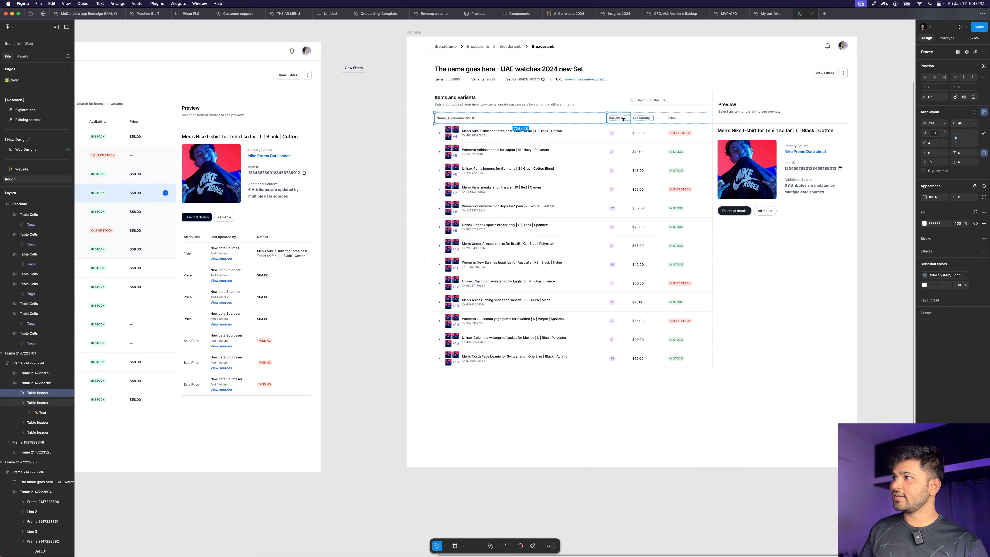
left_click(662, 119, "shift")
left_click(686, 118, "shift")
scroll(381, 129, "down", 5)
scroll(493, 124, "up", 3)
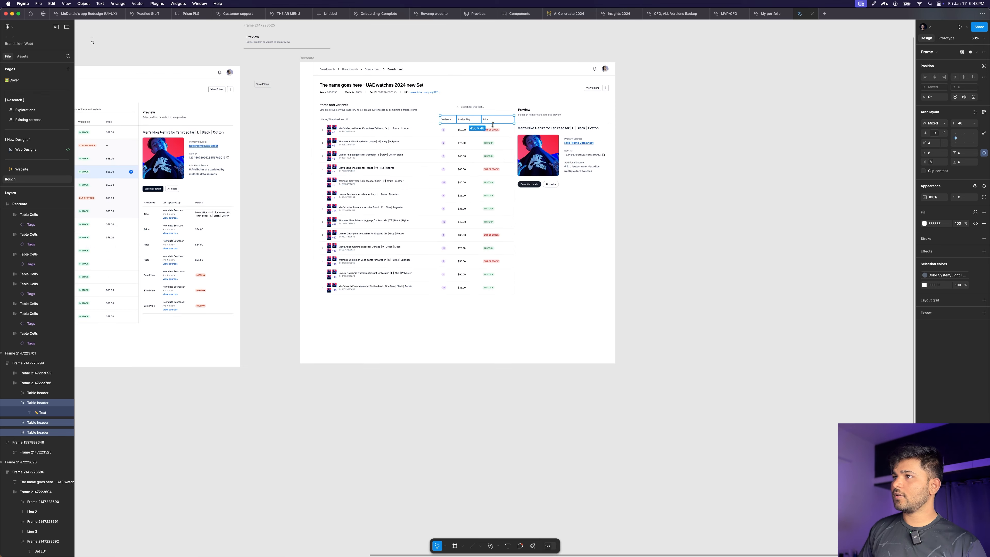
left_click_drag(469, 124, 690, 240)
left_click(764, 265)
Step: Remove the white fill from the copied Variants and Availability table headers
scroll(743, 244, "up", 5)
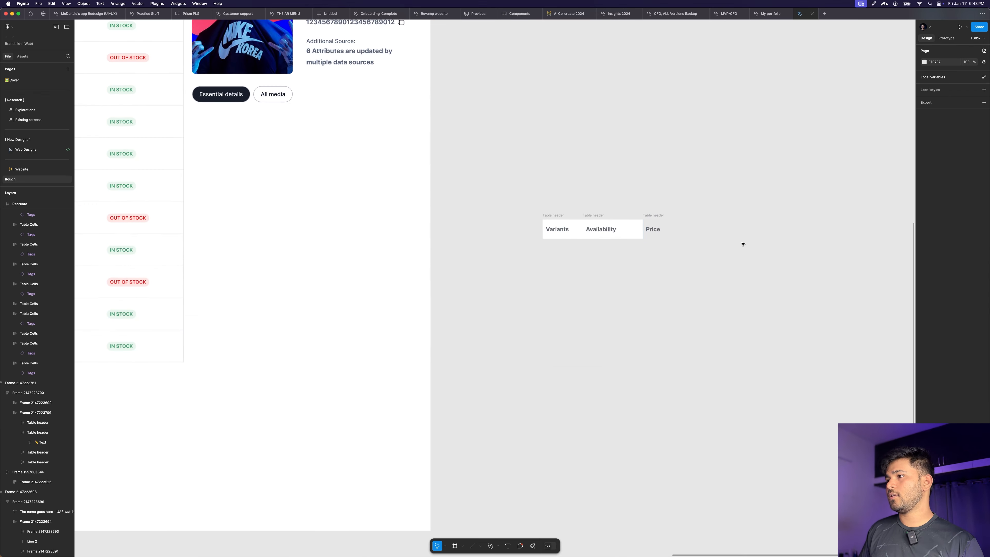
scroll(743, 244, "down", 1)
left_click(589, 219)
left_click(558, 229, "shift")
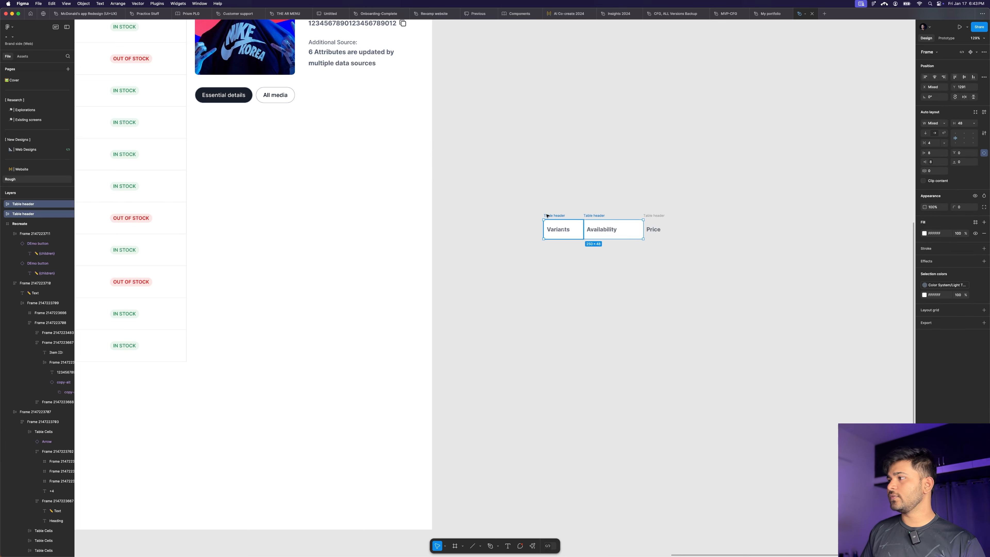
left_click(525, 304)
scroll(682, 200, "down", 5)
scroll(669, 197, "down", 4)
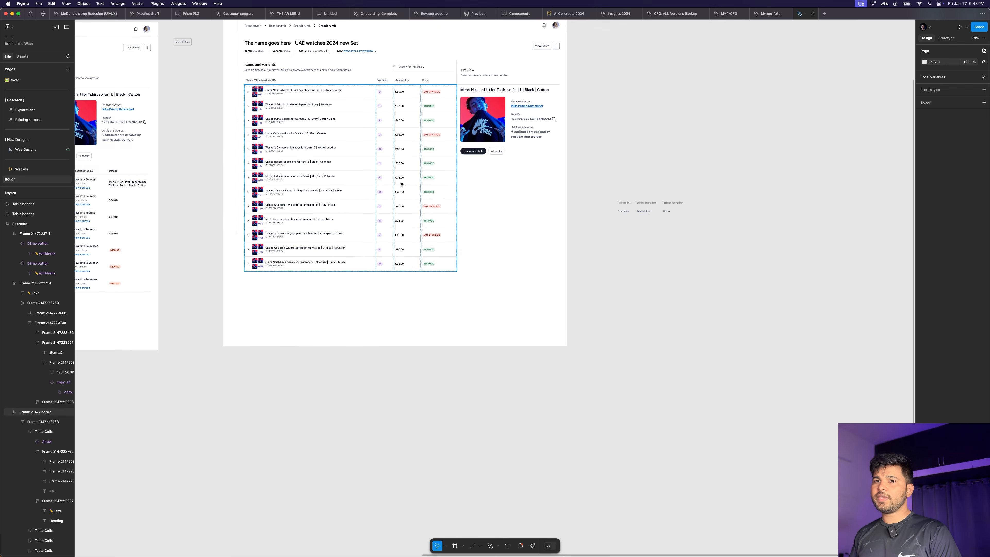
Step: Copy the Title row's three cells from the existing Preview attributes table onto the empty canvas below the copied table headers
scroll(351, 183, "left", 3)
left_click(160, 183)
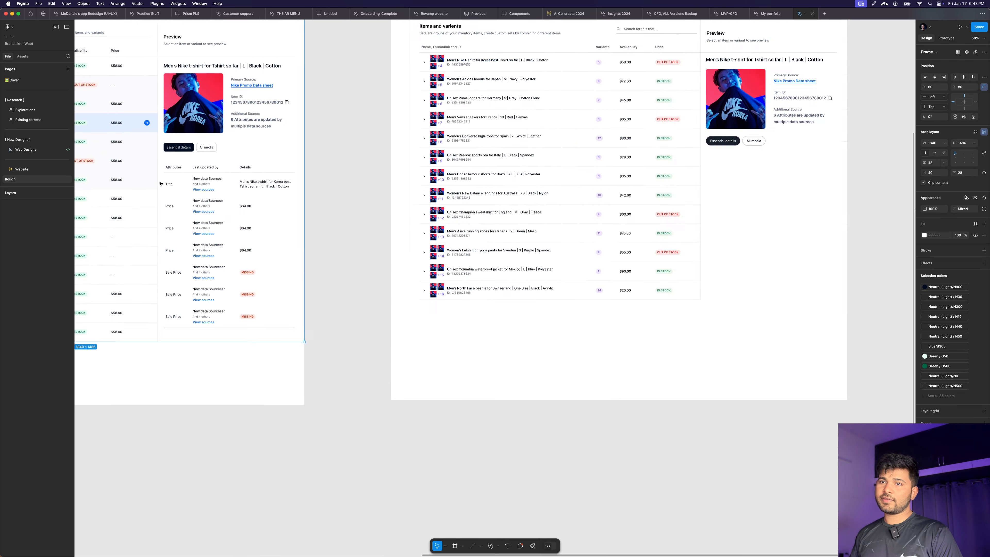
scroll(160, 183, "up", 5)
double_click(186, 187)
double_click(186, 186)
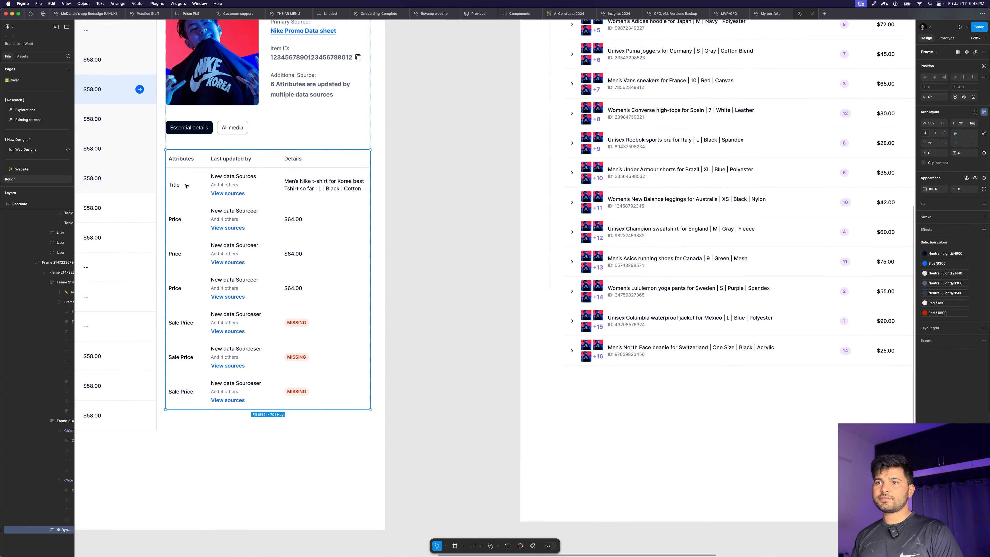
double_click(186, 186)
double_click(186, 186)
left_click(229, 186, "shift")
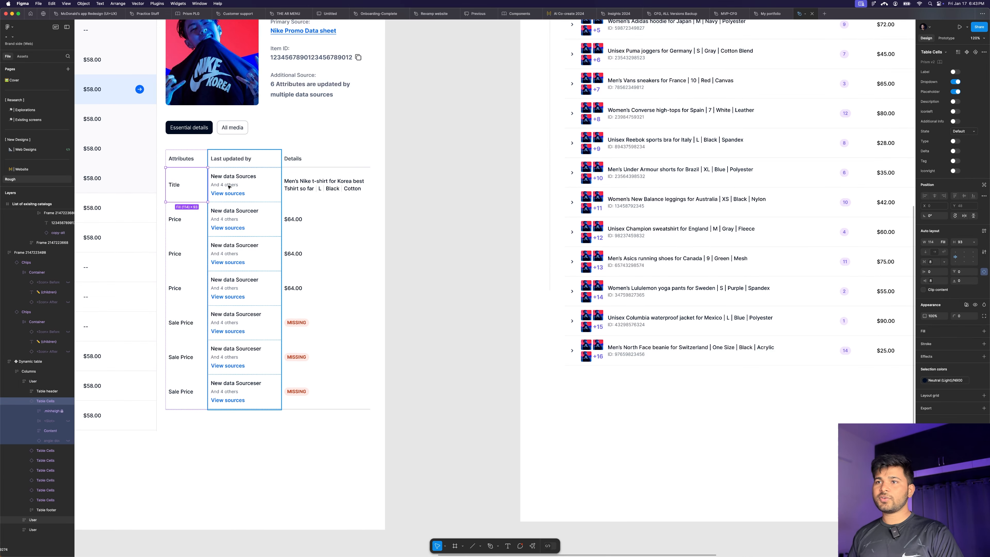
left_click(311, 183, "shift")
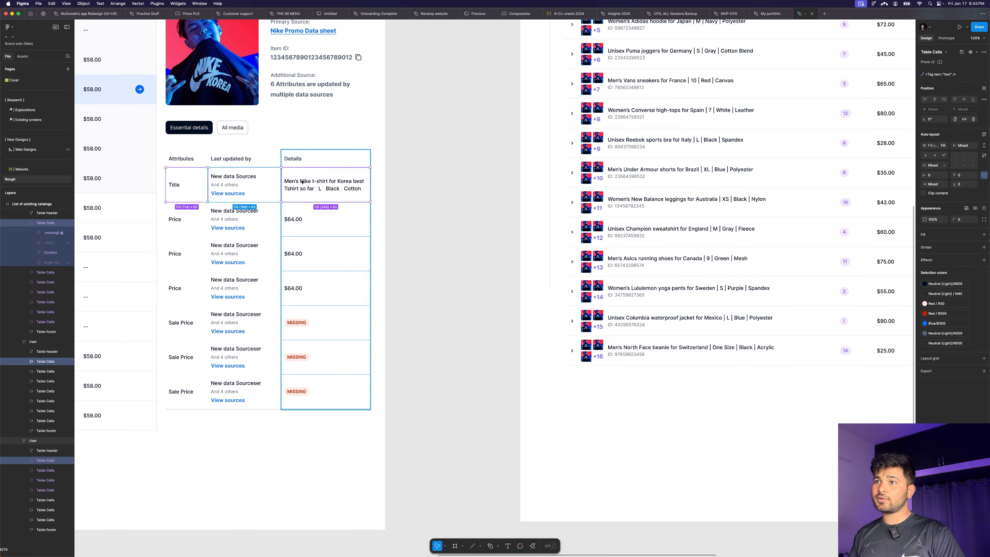
scroll(194, 184, "down", 2)
scroll(194, 183, "down", 3)
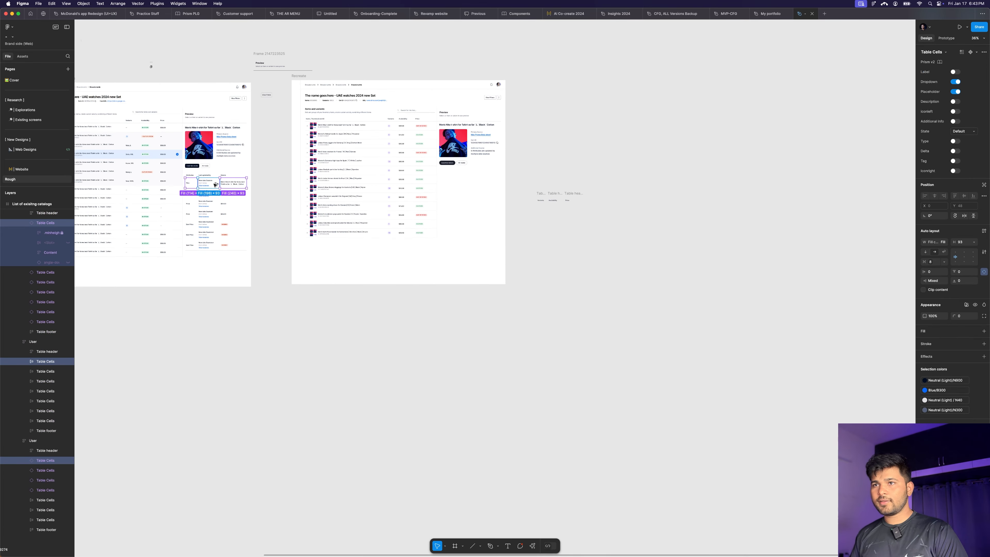
left_click_drag(220, 185, 583, 227)
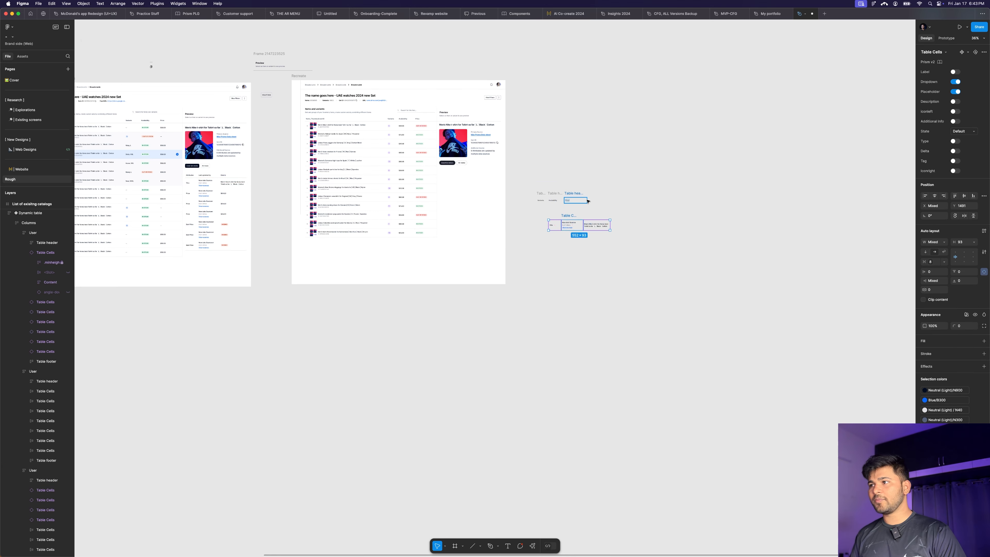
Step: Detach the copied Title row cells from their component instances
scroll(588, 202, "up", 5)
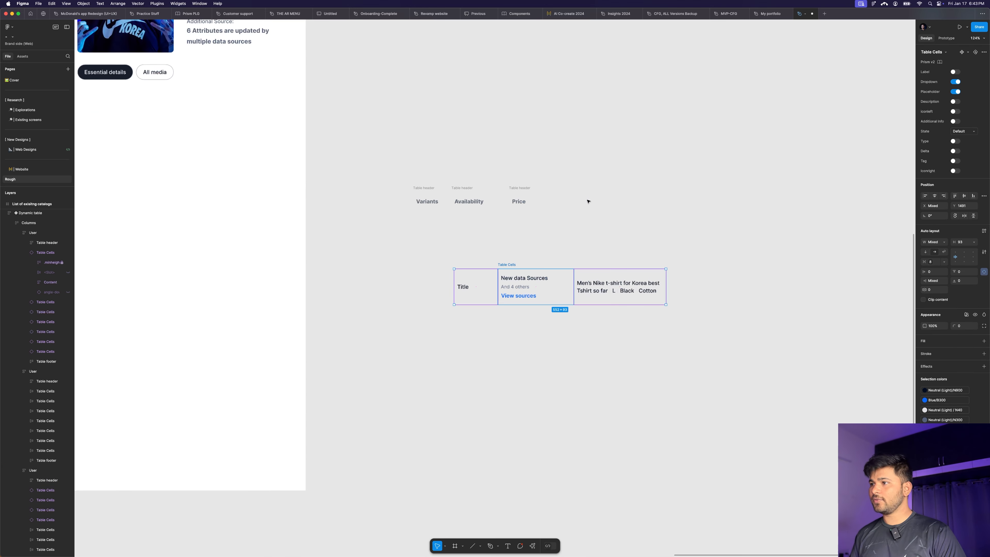
left_click(984, 53)
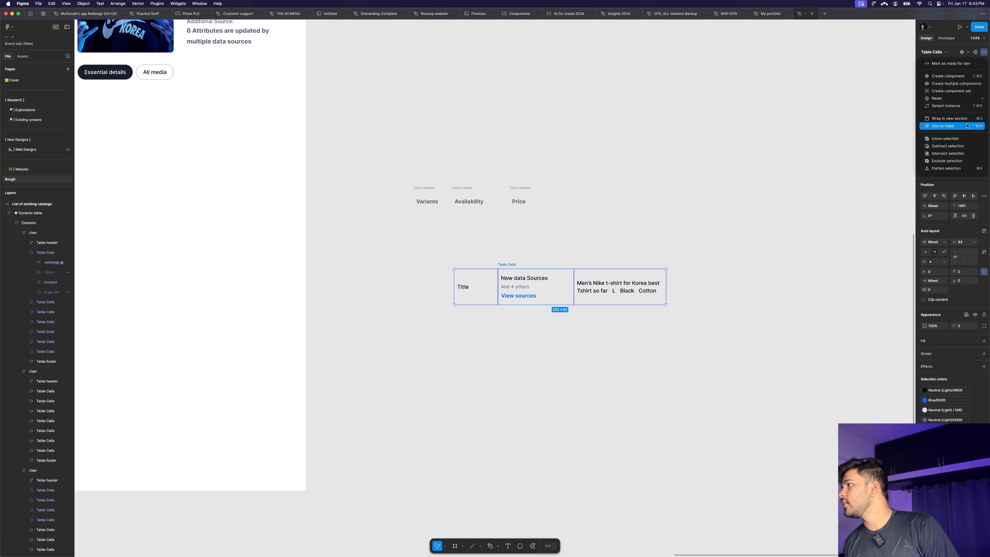
left_click(959, 106)
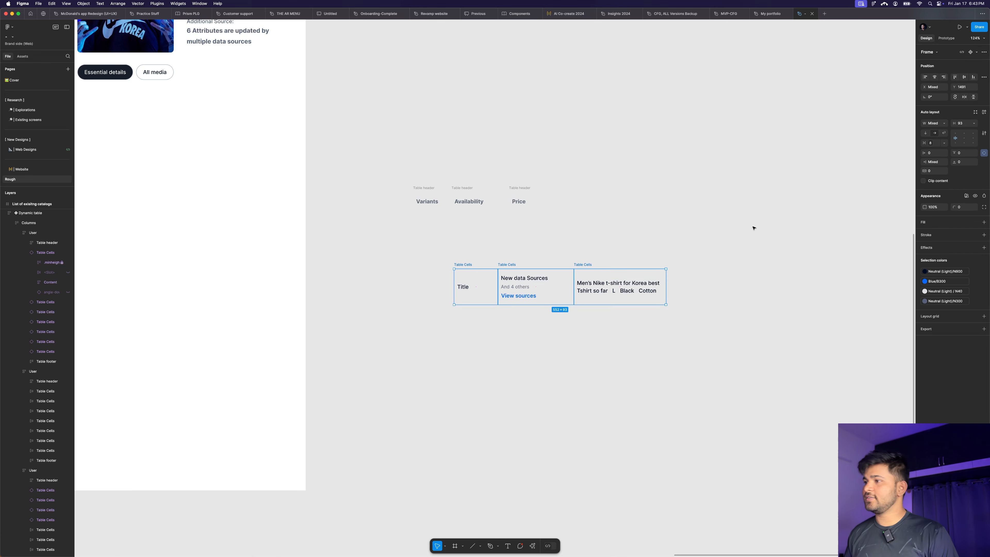
left_click(743, 225)
Step: Separate the three detached cells, placing Title under Variants, the data sources cell under Availability, and the product description cell toward Price
scroll(481, 237, "up", 5)
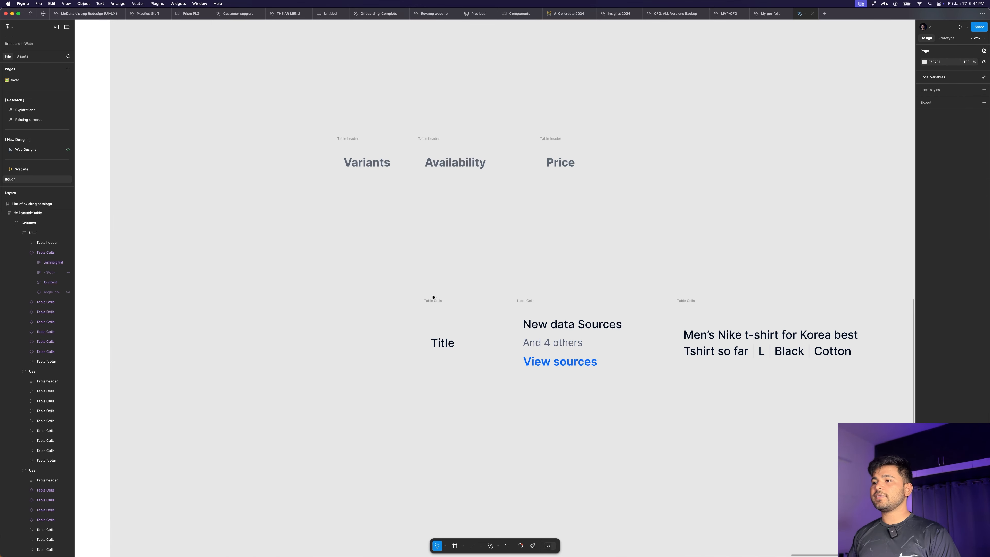
left_click_drag(435, 301, 341, 225)
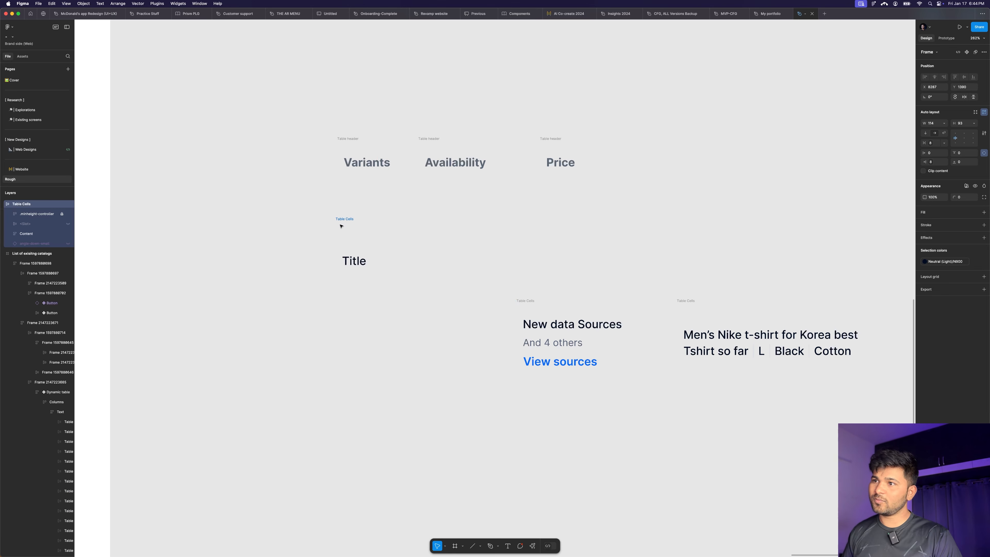
left_click_drag(522, 301, 456, 228)
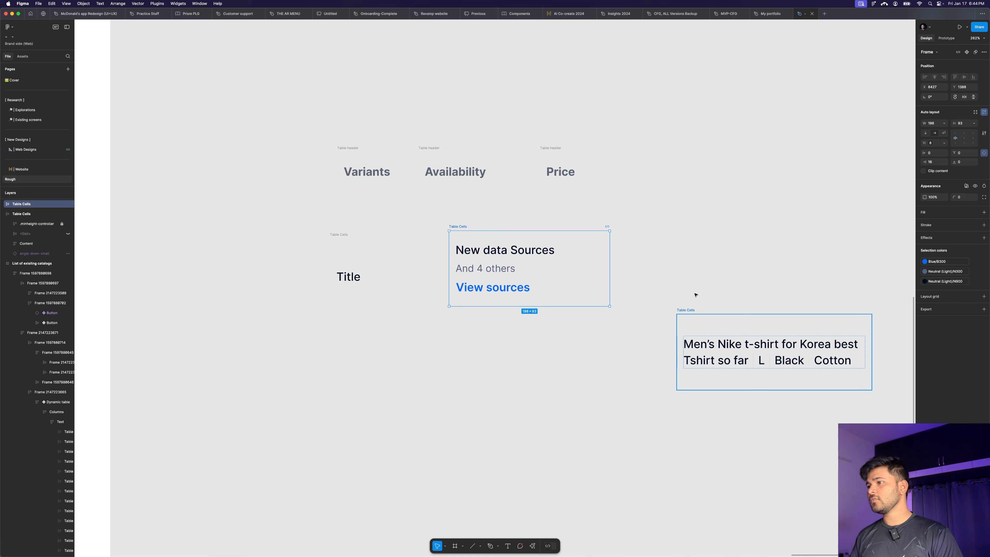
left_click_drag(695, 315, 668, 227)
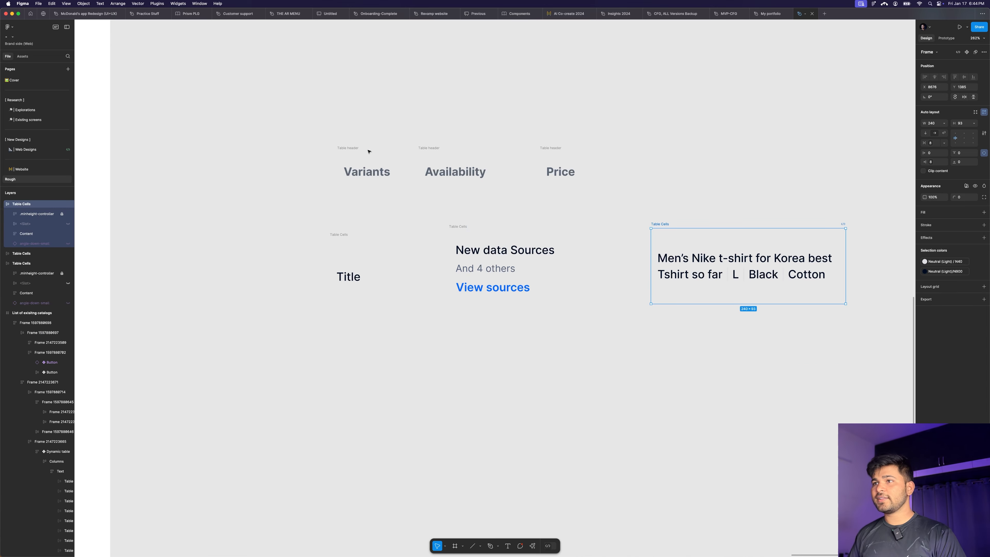
Step: Stack each copied table header with its matching cell in a vertical auto layout, giving three column frames
left_click(345, 148)
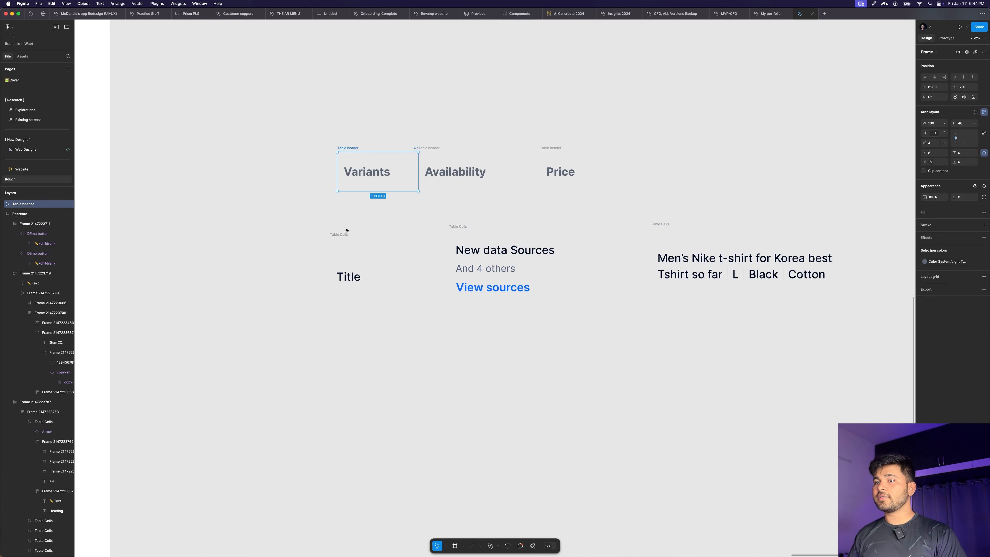
left_click(376, 276, "shift")
key("shift+a")
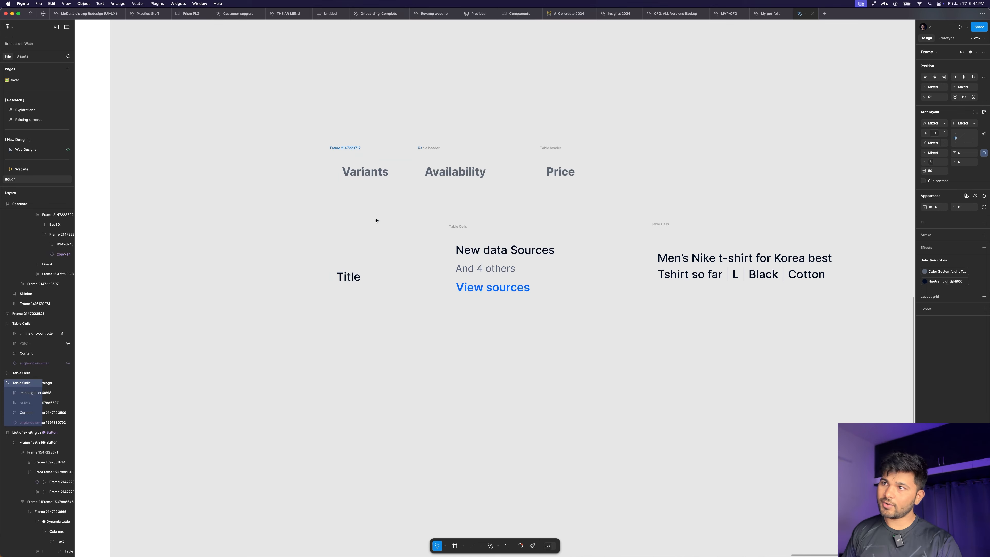
left_click(432, 150)
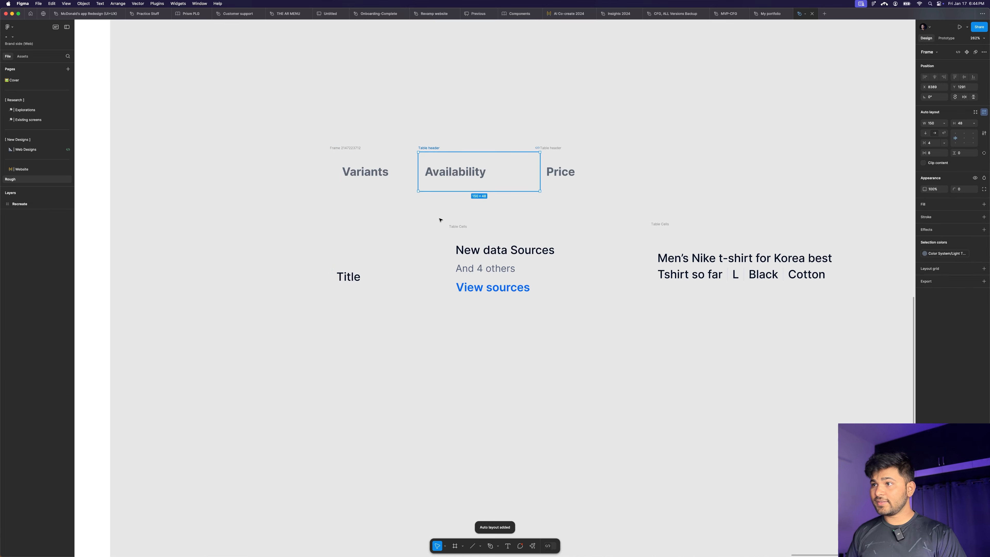
left_click(457, 226, "shift")
key("shift+a")
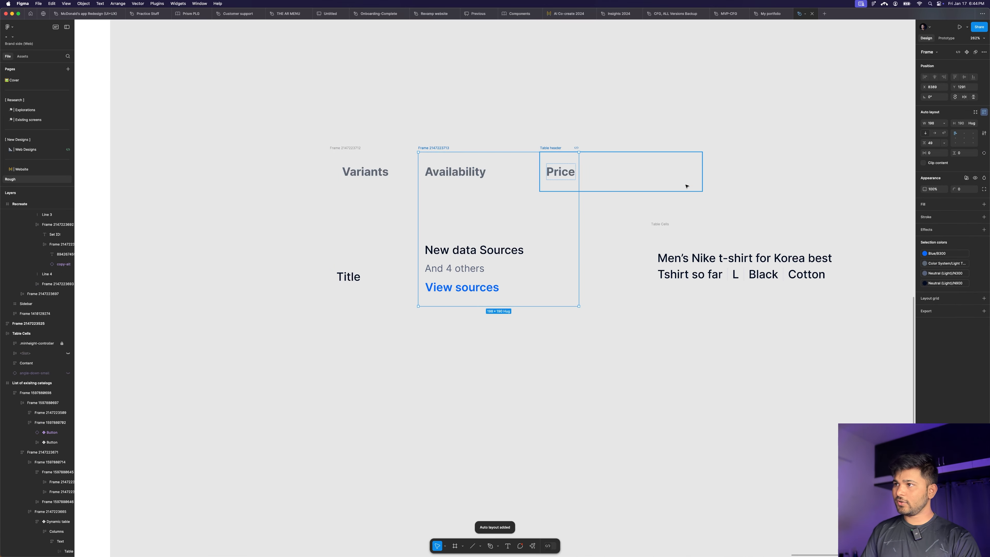
left_click(662, 224)
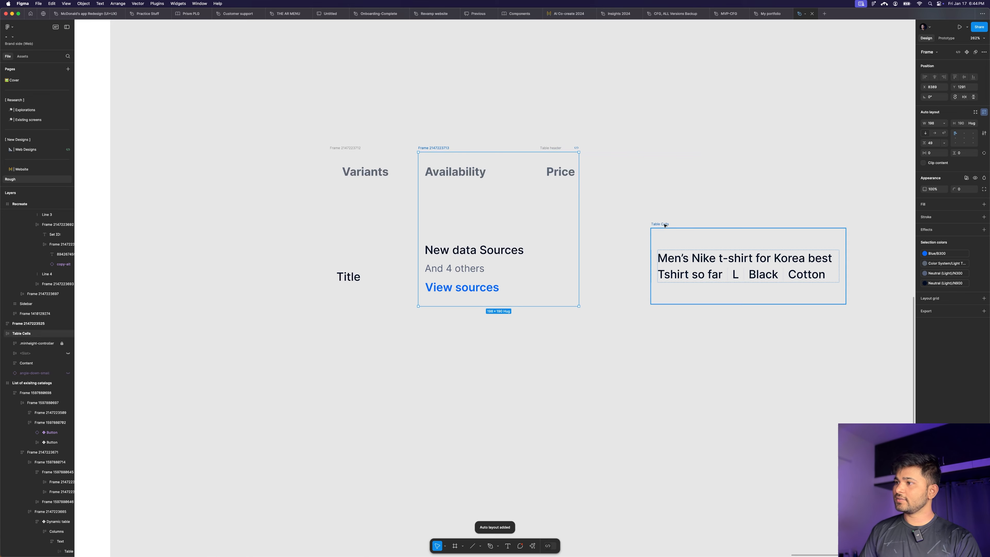
left_click(558, 150, "shift")
key("shift+a")
Step: Compare the three stacked columns with the Recreate frame's items table and examine its table header frame
scroll(727, 157, "down", 5)
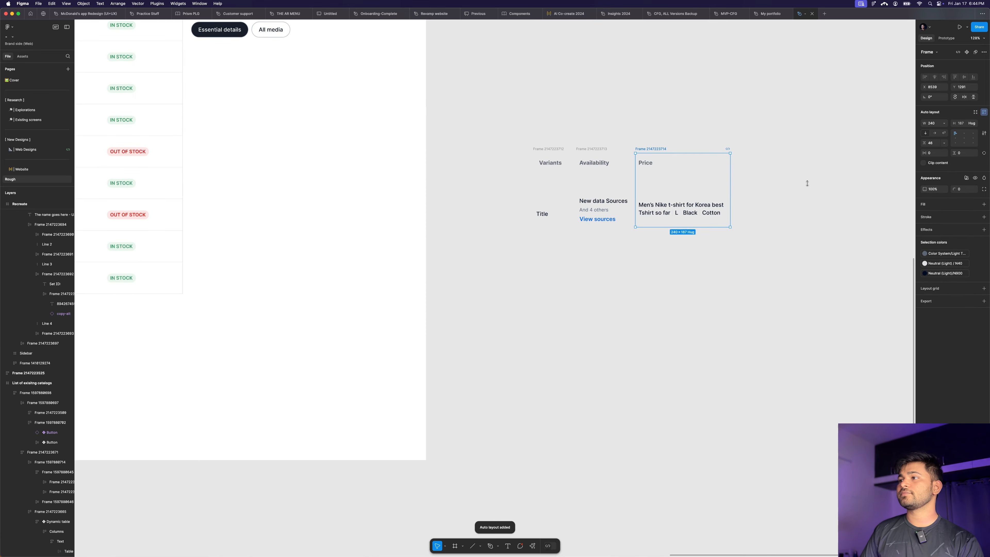
left_click(782, 185)
scroll(781, 163, "down", 1)
scroll(725, 193, "down", 3)
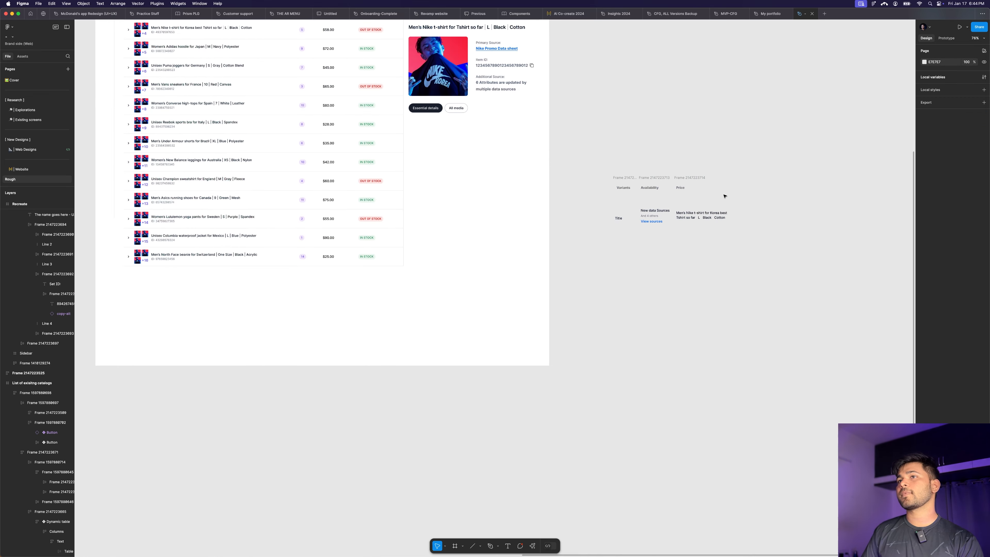
scroll(752, 233, "up", 1)
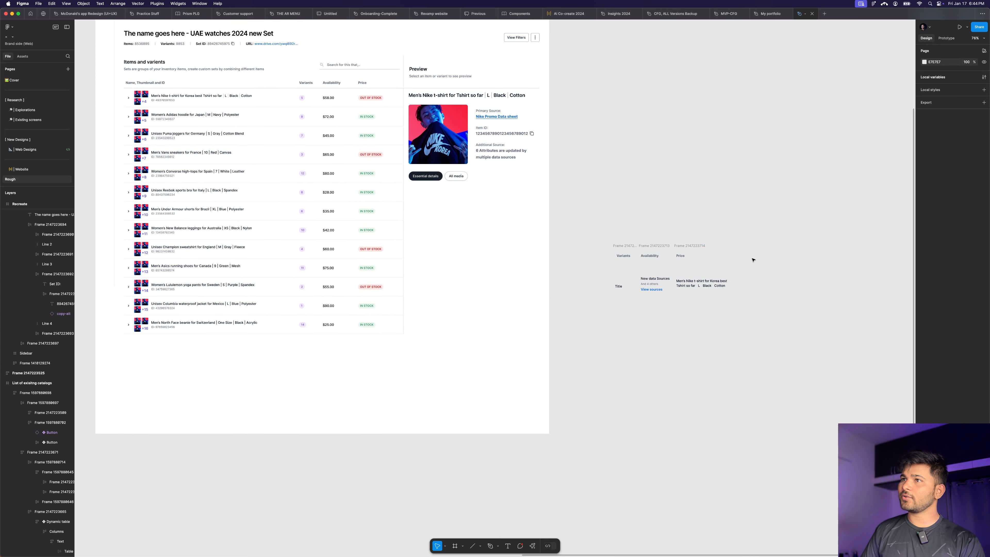
scroll(753, 260, "up", 1)
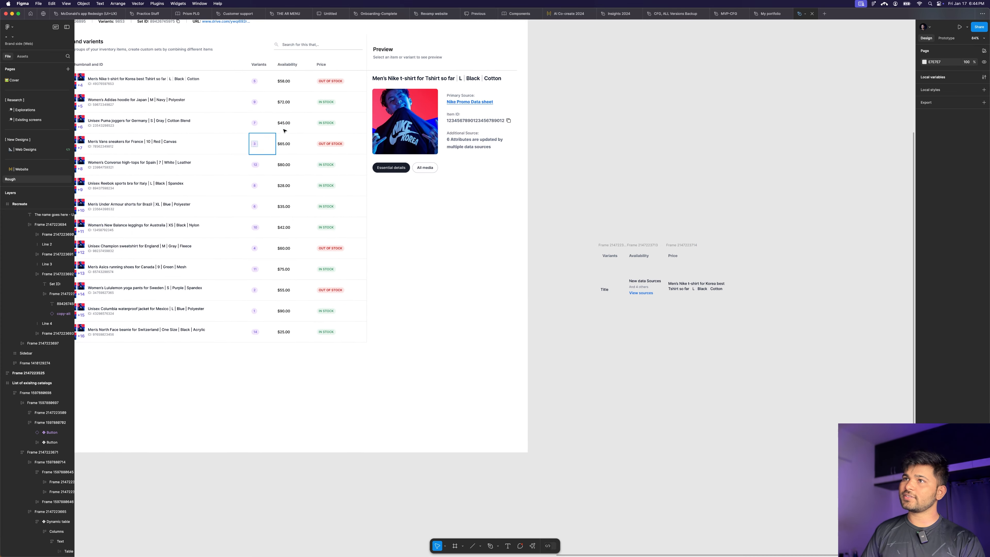
left_click(172, 66)
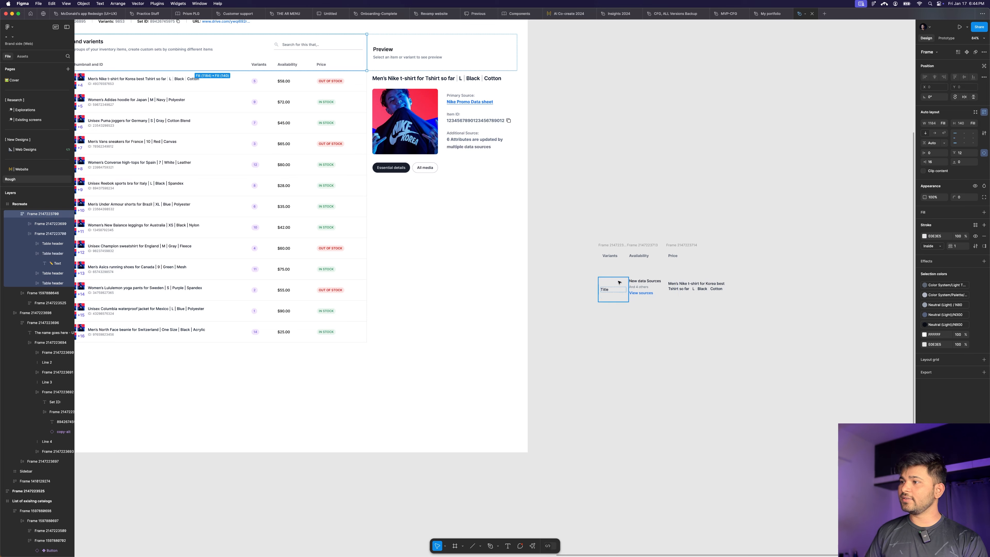
left_click(755, 254)
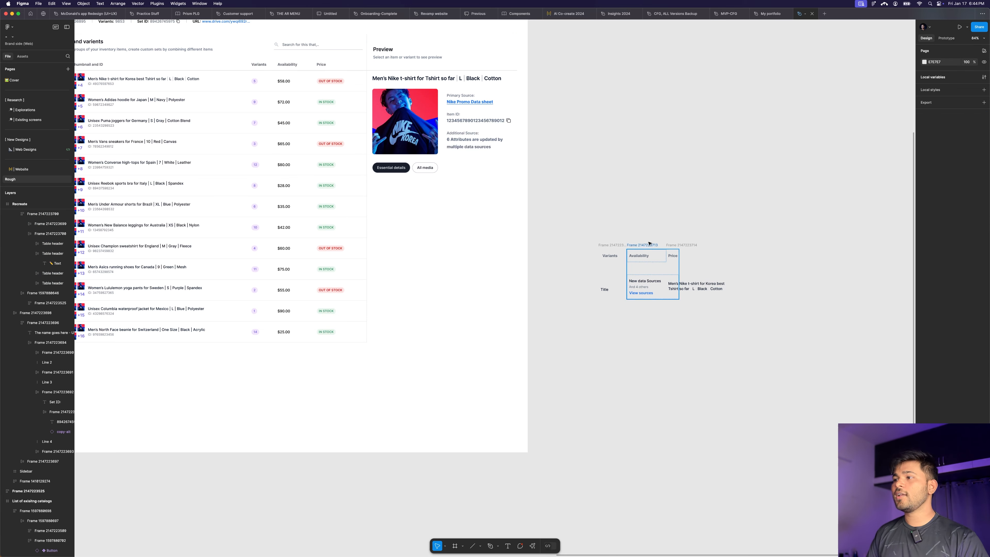
Step: Align the contents of all three column frames to the top left
left_click(604, 246)
left_click(647, 245, "shift")
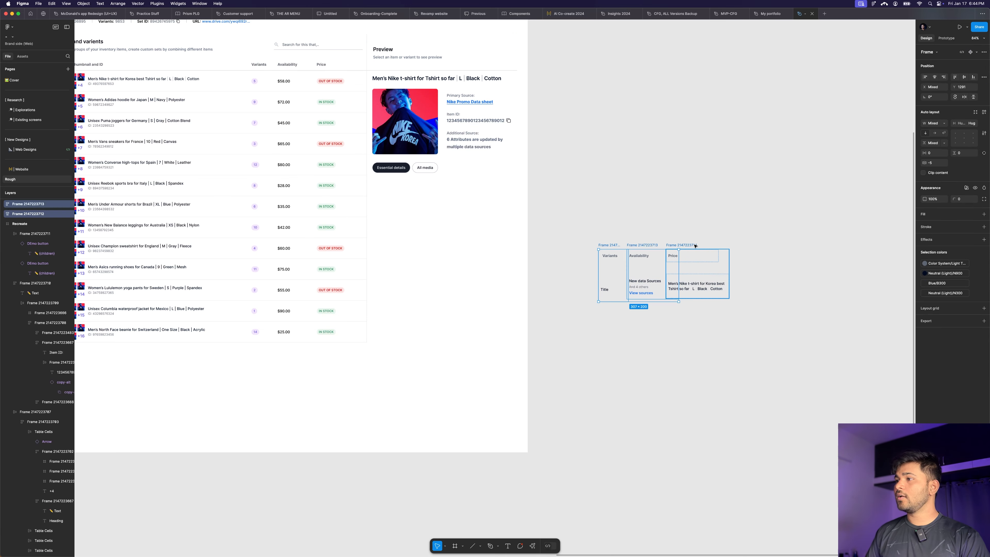
left_click(694, 246, "shift")
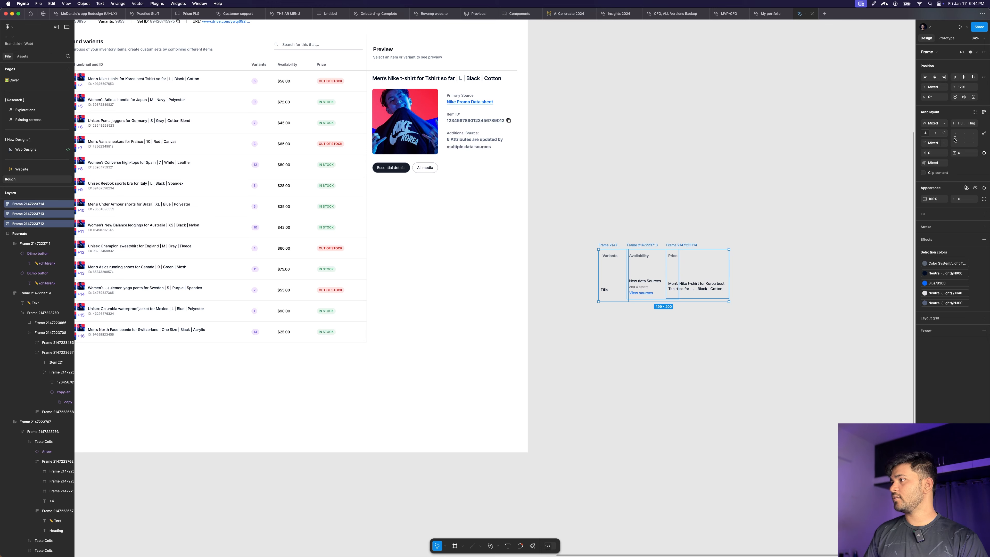
left_click(676, 229)
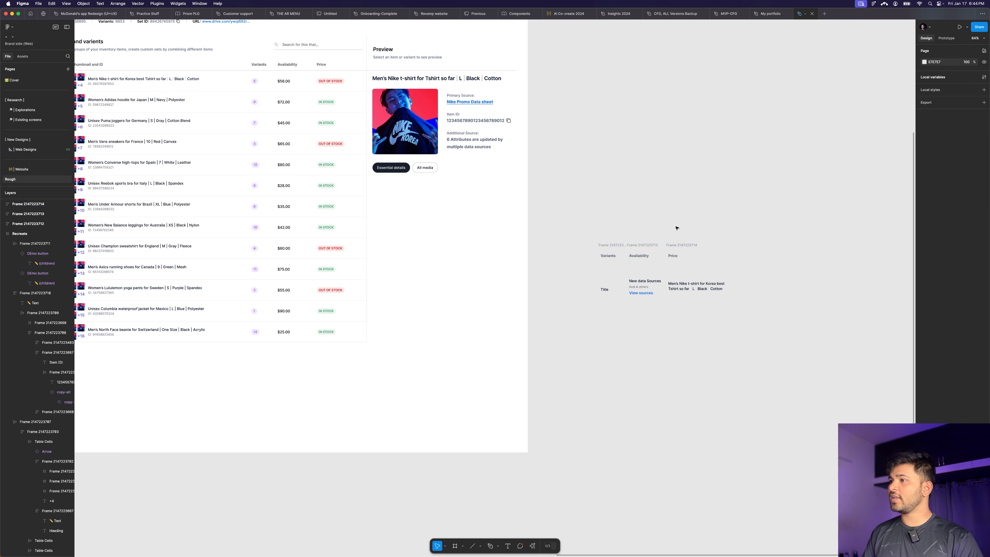
Step: Combine the three column frames into one horizontal auto layout frame
left_click(610, 245)
left_click(642, 245, "shift")
left_click(683, 245, "shift")
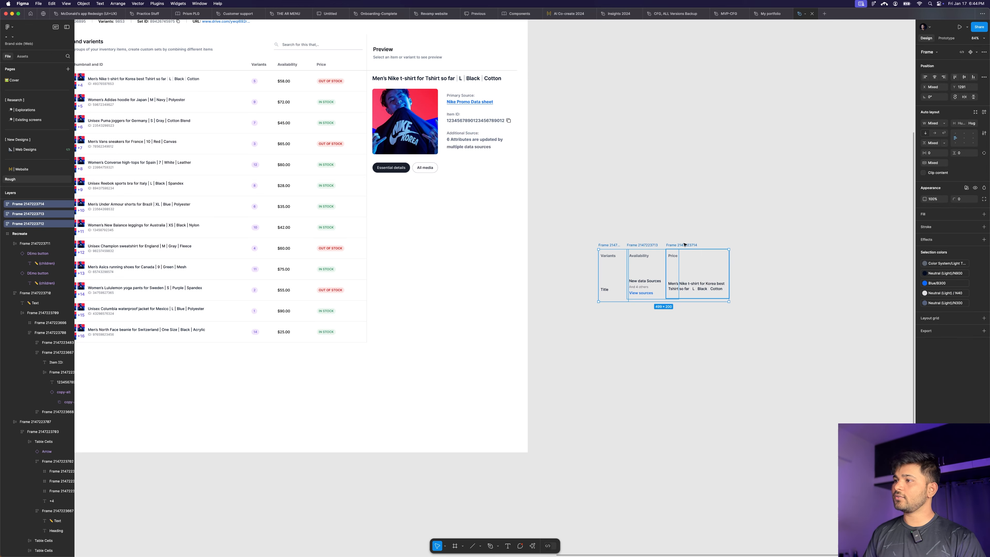
key("shift+a")
left_click(746, 209)
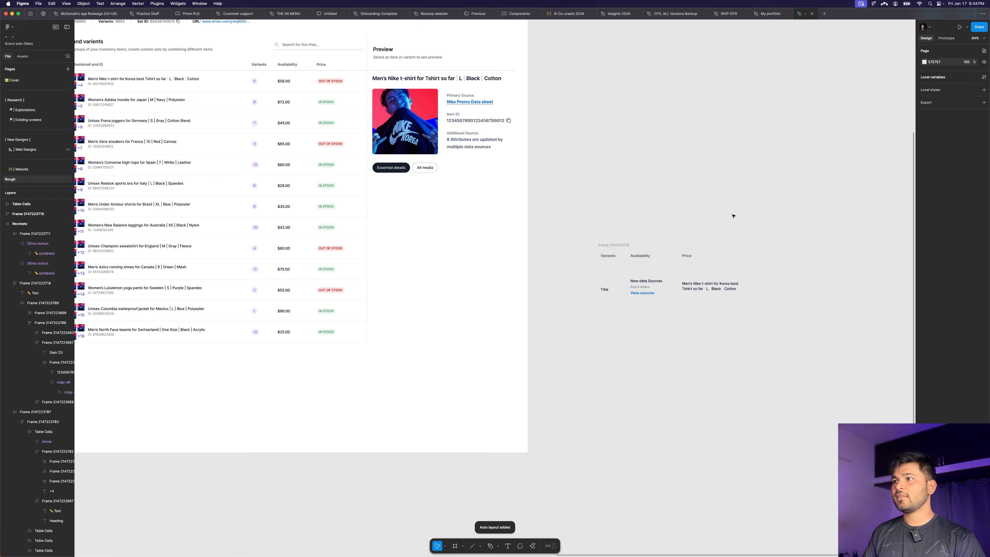
Step: Make the Variants, Availability and Price table headers fill the width of their columns
scroll(733, 215, "up", 3)
left_click(564, 272)
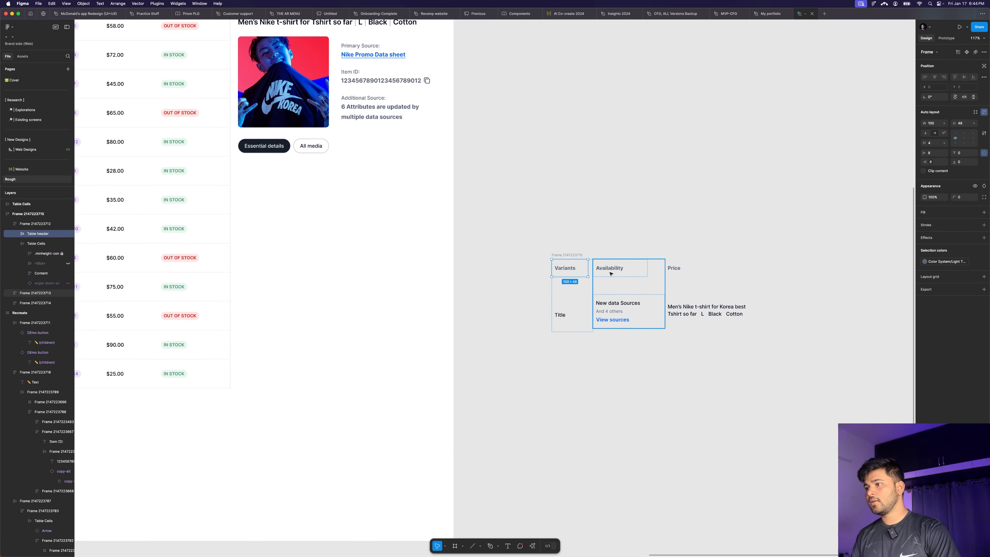
left_click(611, 273, "shift")
left_click(686, 272, "shift")
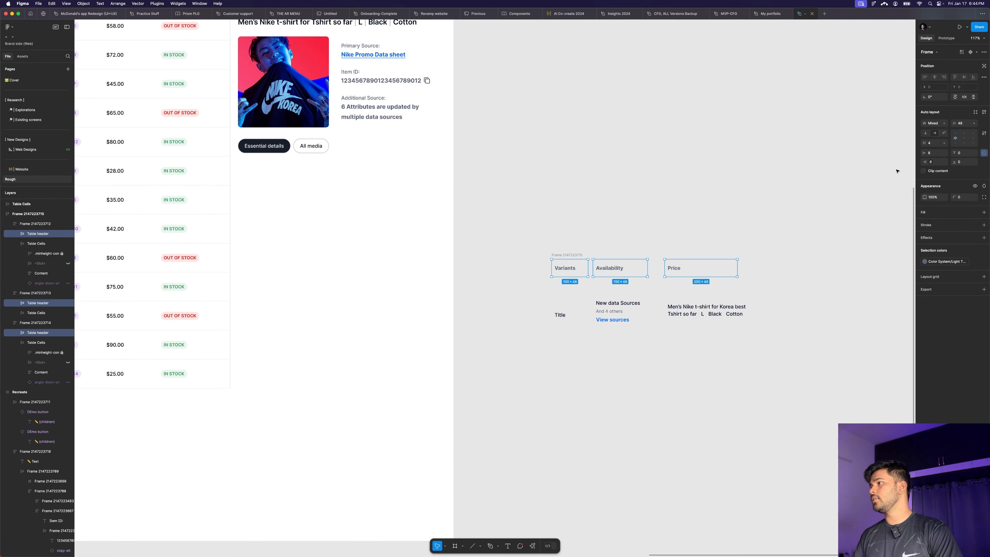
left_click(945, 124)
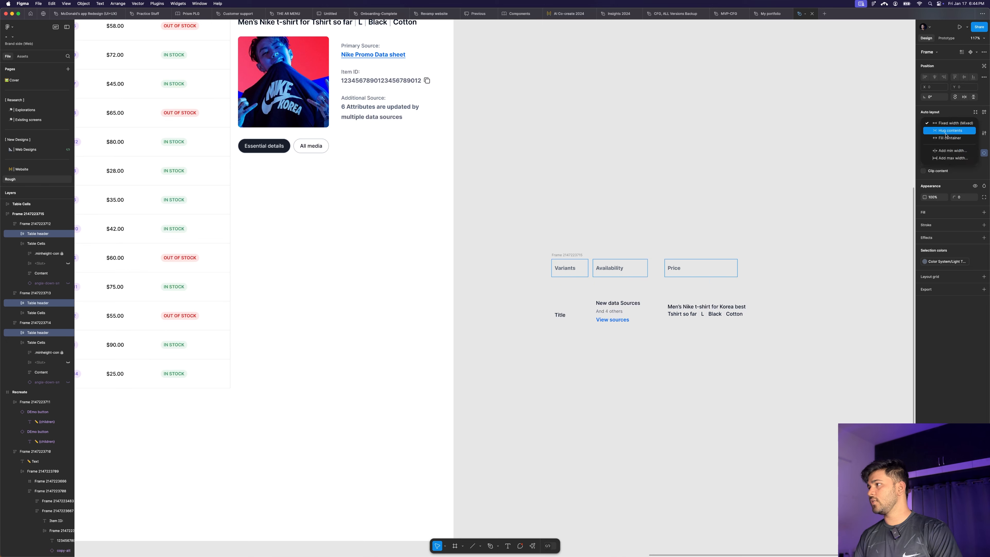
left_click(929, 154)
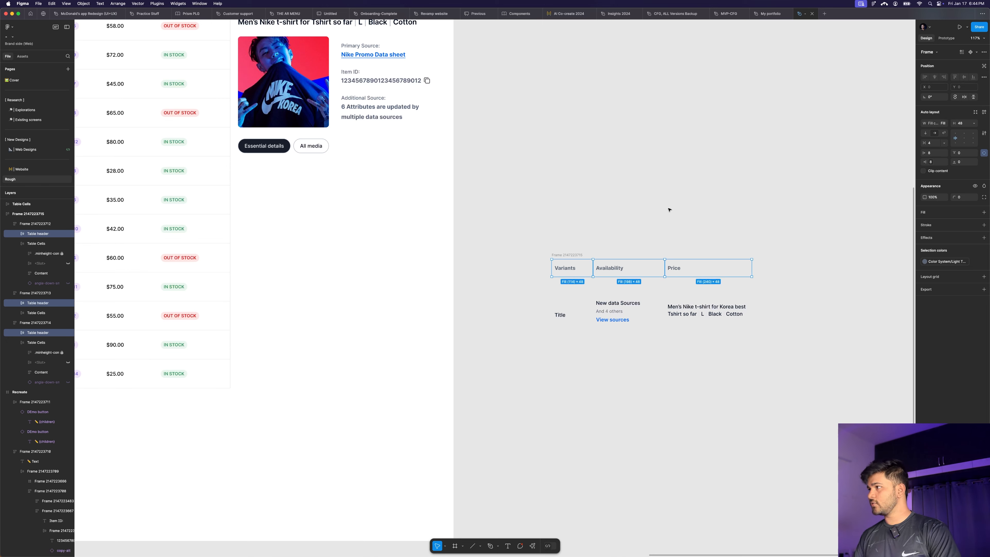
Step: Add a bottom-only inside stroke of weight 1 in the Gray 300 library colour to the Variants, Availability and Price table headers
left_click(985, 225)
left_click(975, 229)
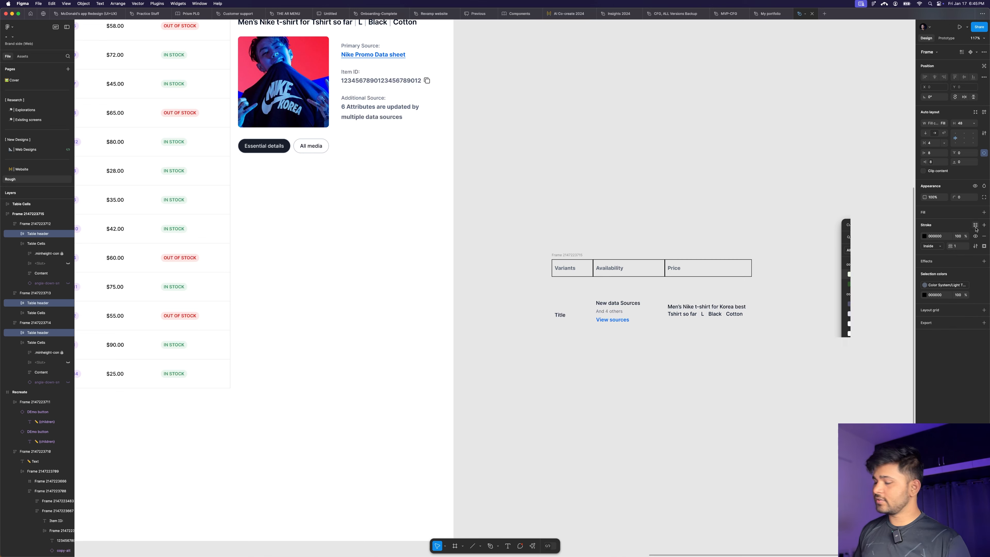
type("g")
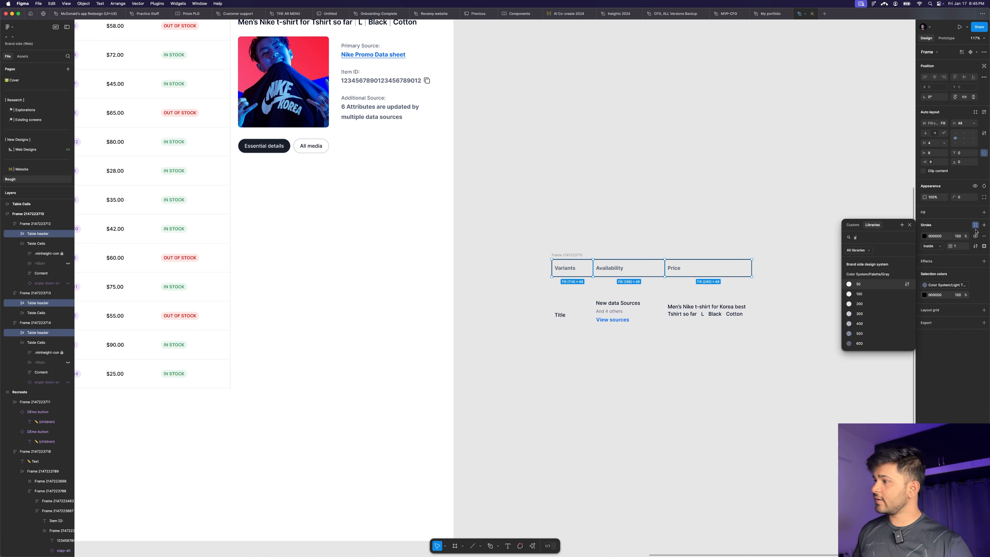
left_click(878, 311)
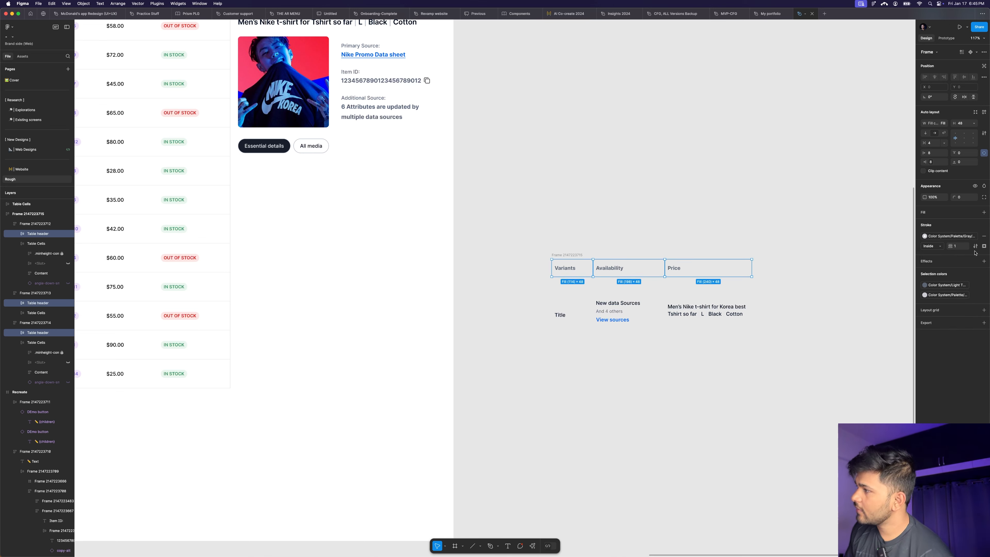
left_click(983, 246)
left_click(966, 275)
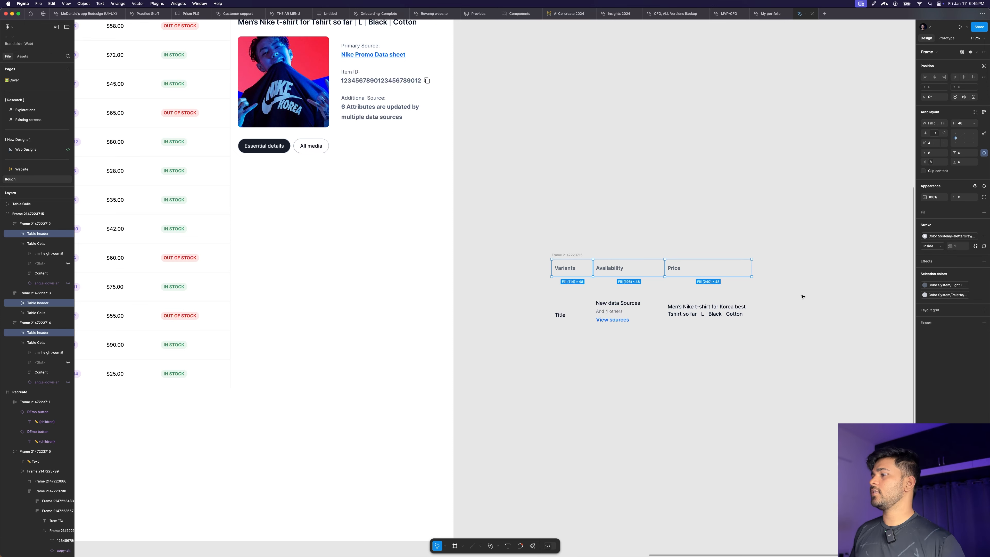
left_click(804, 296)
scroll(525, 185, "down", 5)
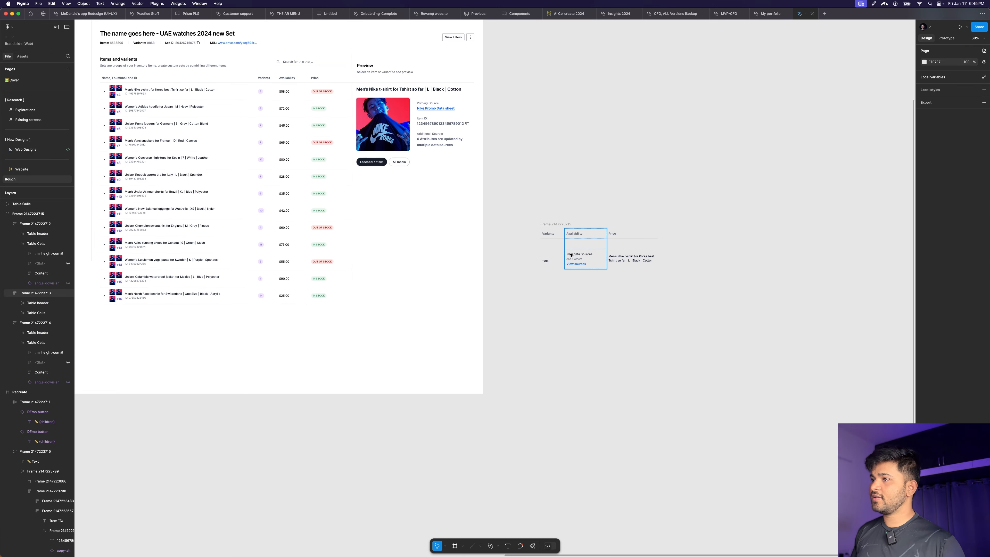
left_click(555, 234)
left_click(585, 234, "shift")
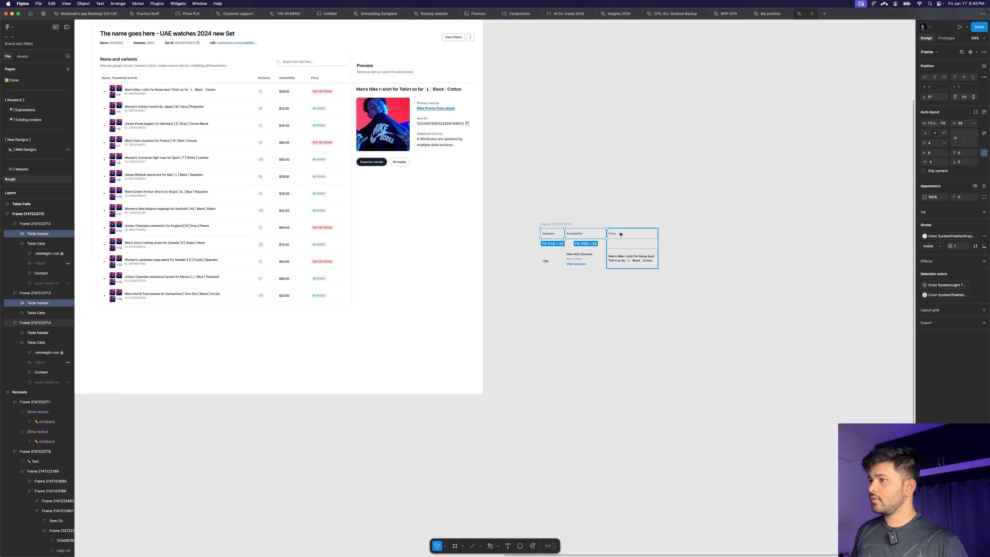
left_click(624, 234, "shift")
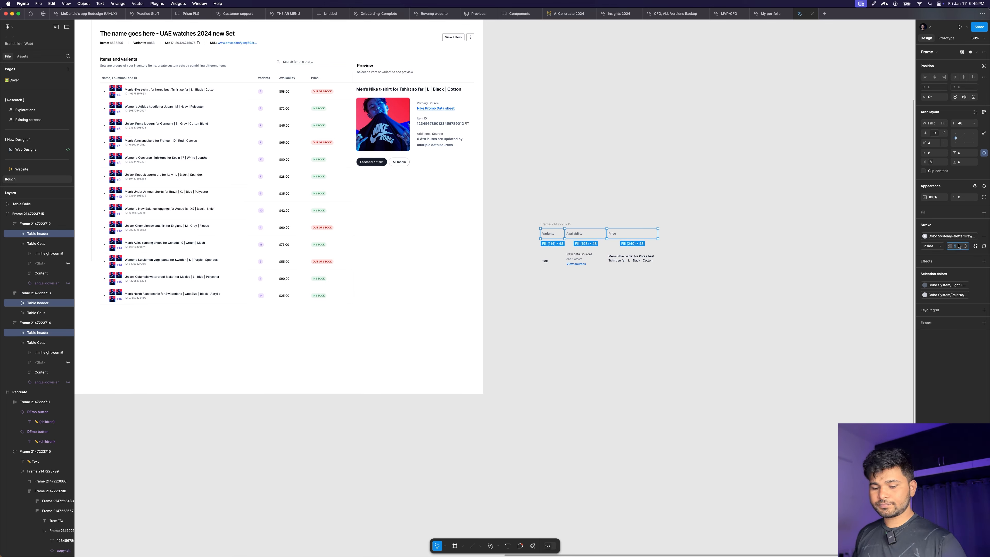
left_click(752, 288)
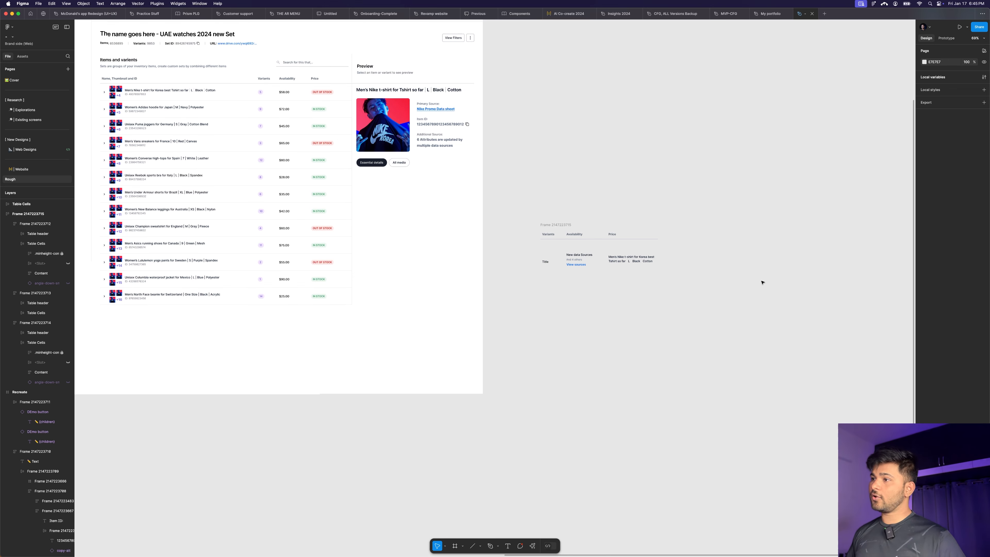
Step: Move the combined three-column table frame up beside the Recreate frame, level with its Preview section
left_click(585, 249)
scroll(582, 246, "up", 2)
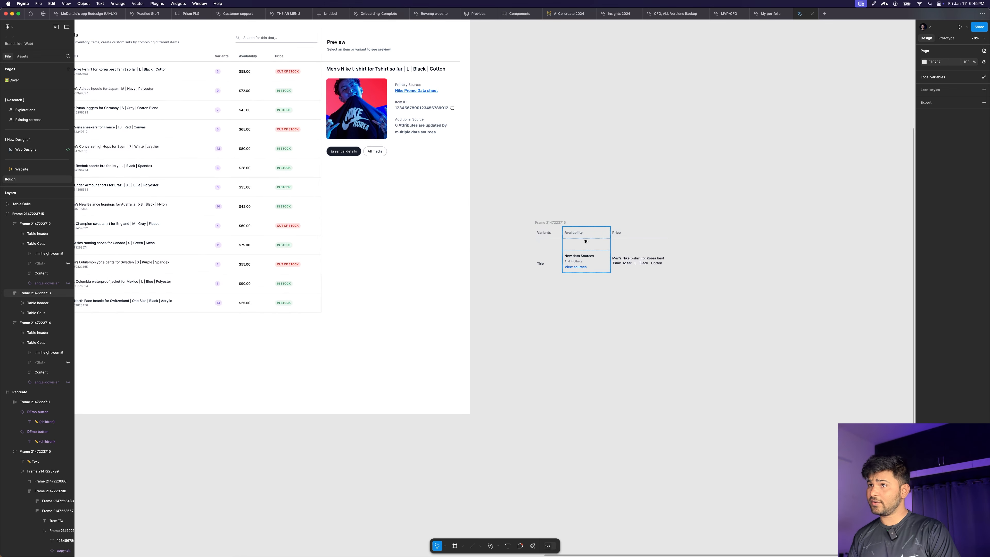
left_click(554, 222)
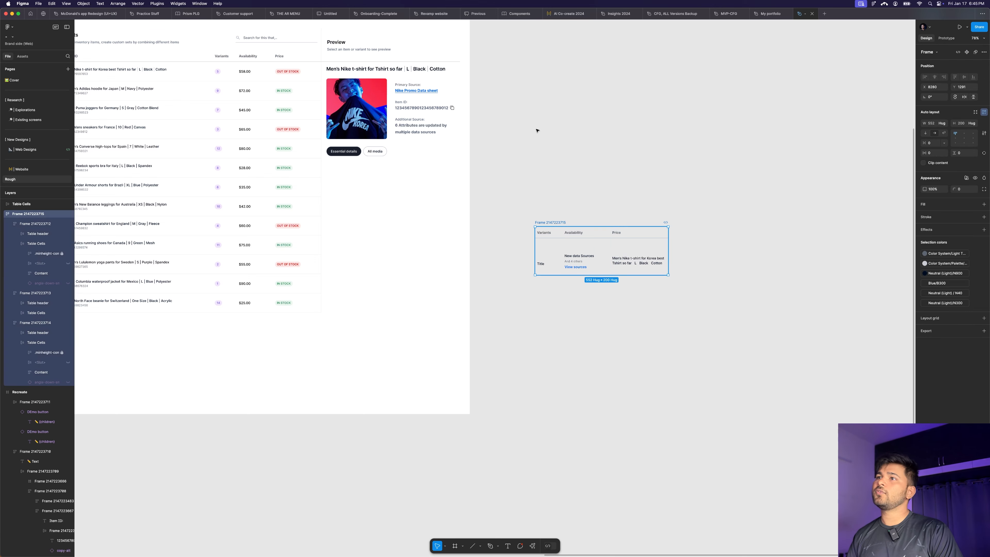
left_click_drag(537, 131, 537, 131)
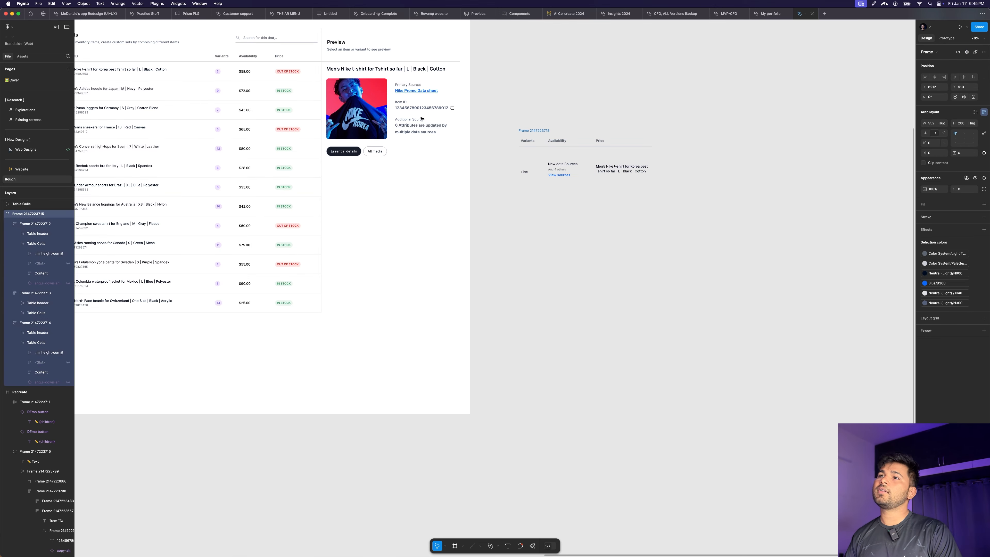
left_click(684, 110)
scroll(554, 101, "up", 3)
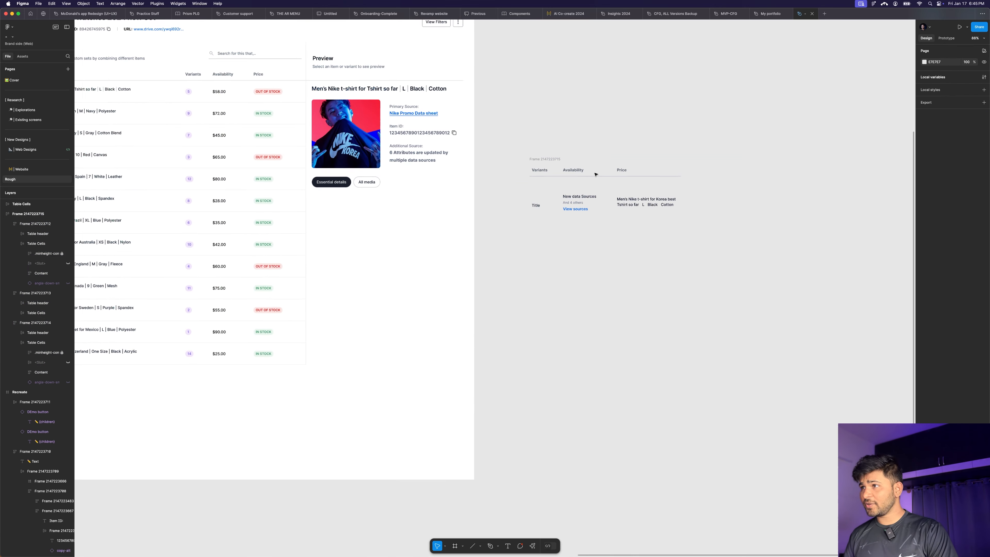
scroll(595, 174, "down", 1)
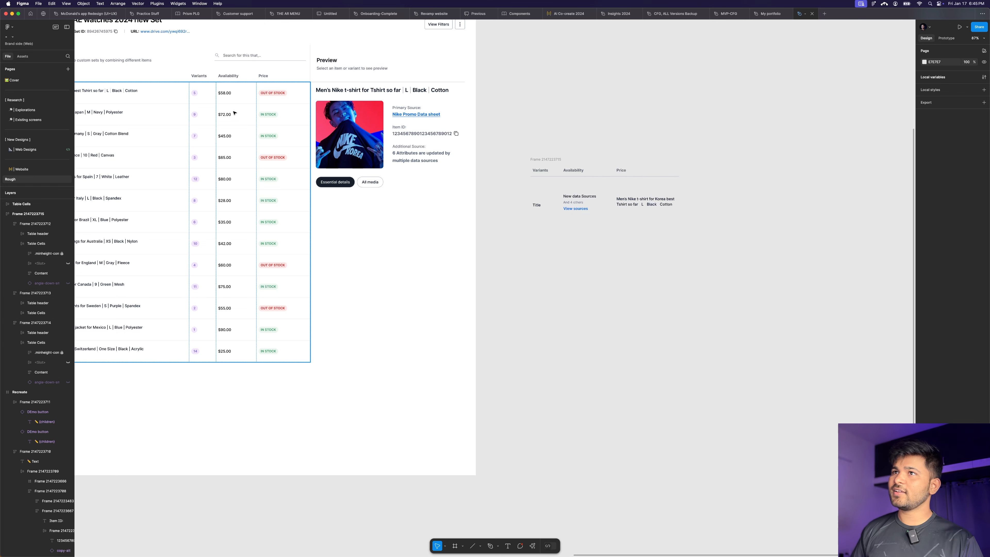
left_click(229, 80)
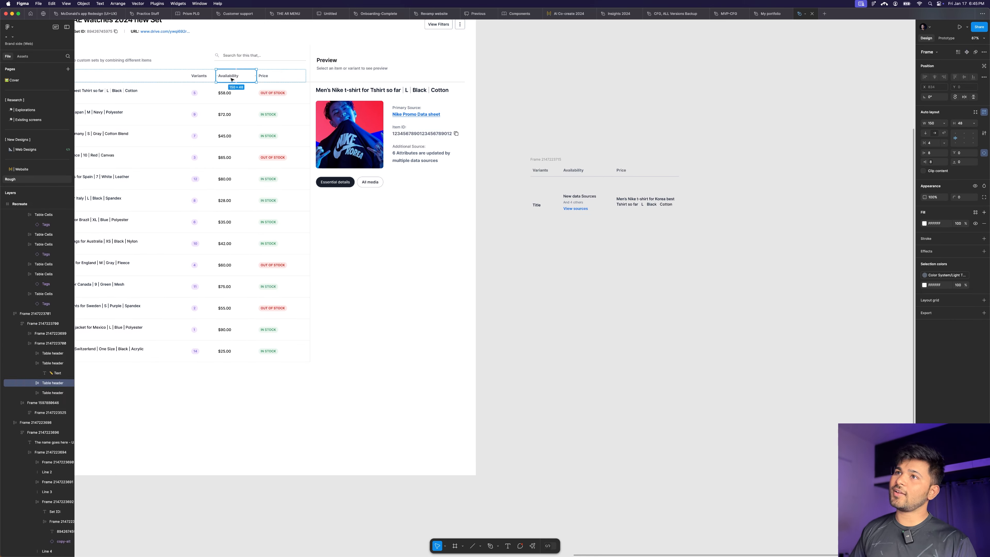
left_click(650, 146)
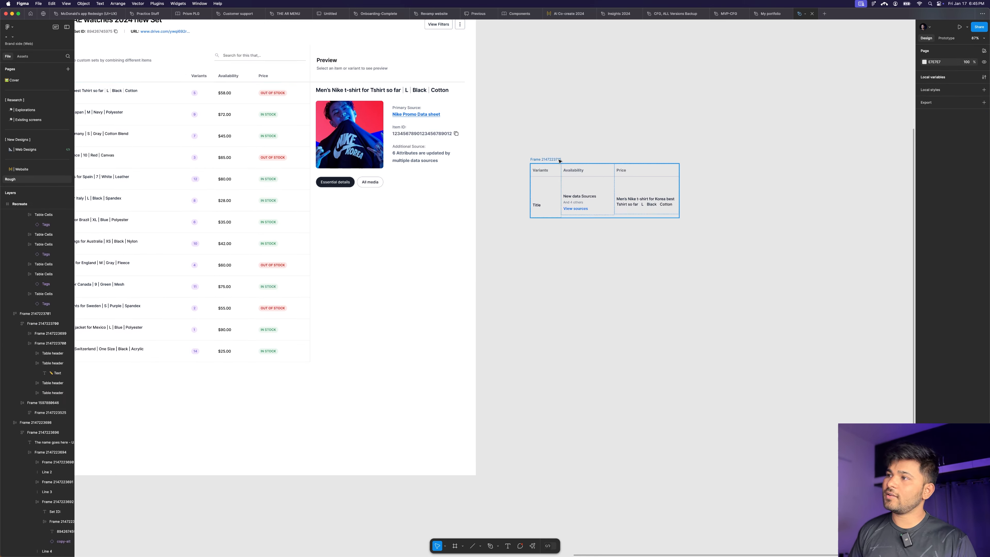
left_click_drag(561, 162, 555, 137)
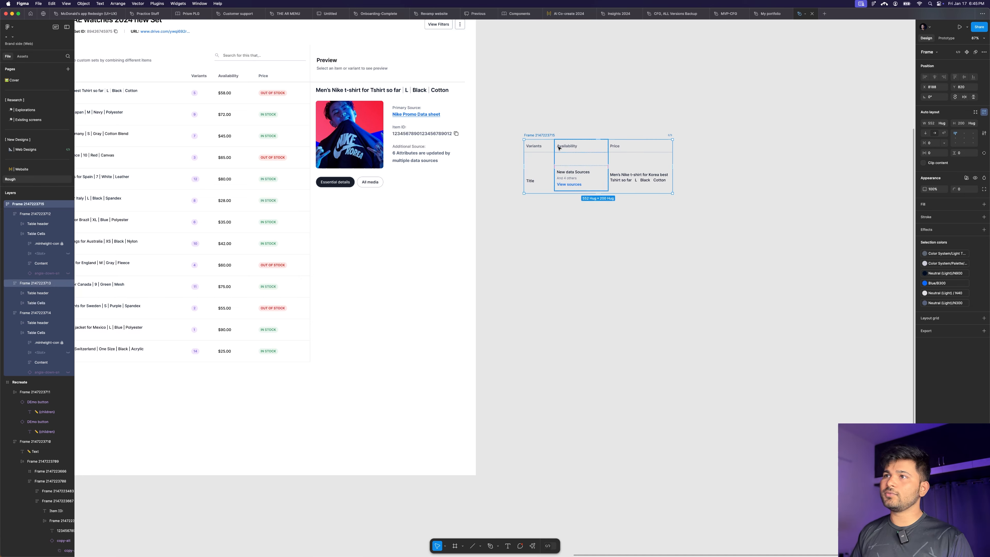
Step: Set the vertical gap between the header and cell to 0 in all three column frames
left_click(544, 155)
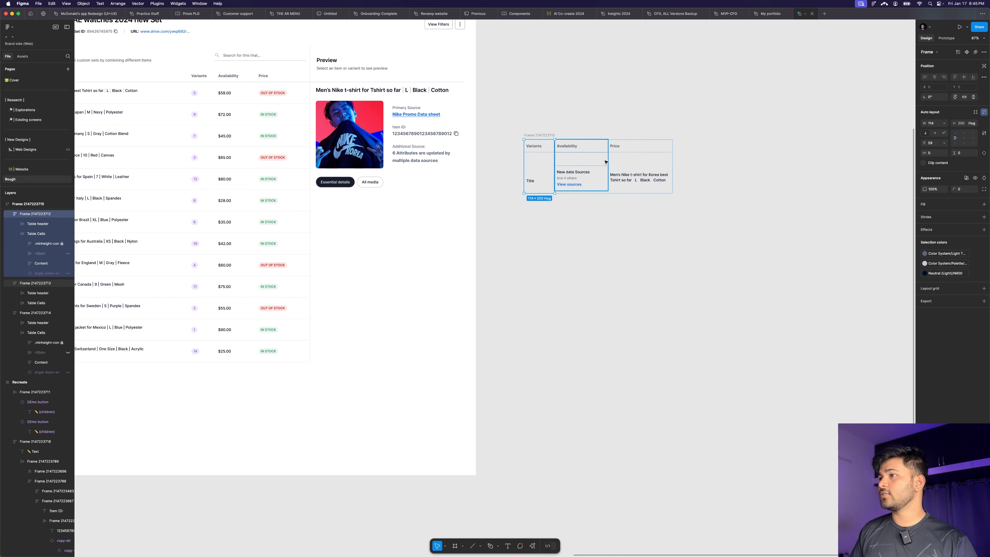
left_click(575, 162, "shift")
left_click(616, 160, "shift")
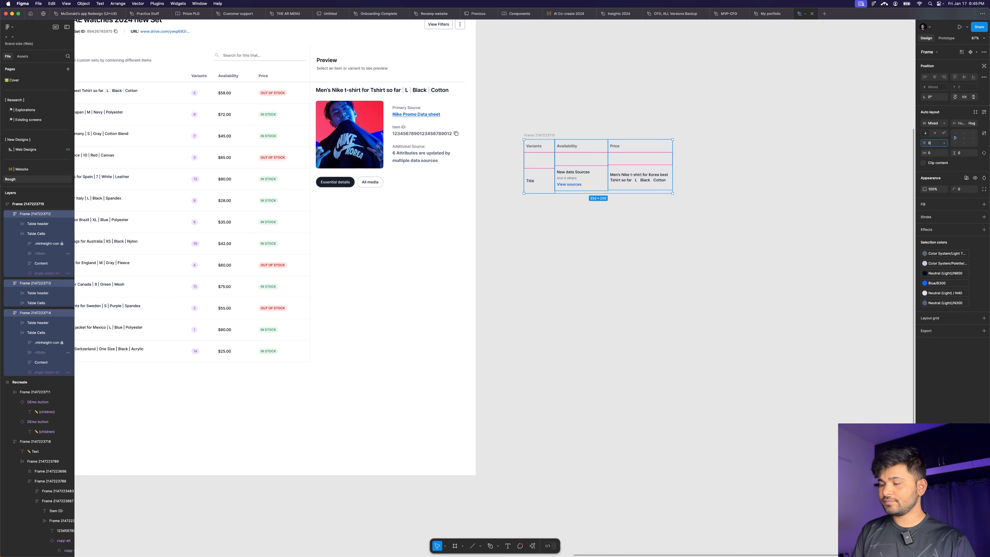
key("Return")
left_click(619, 299)
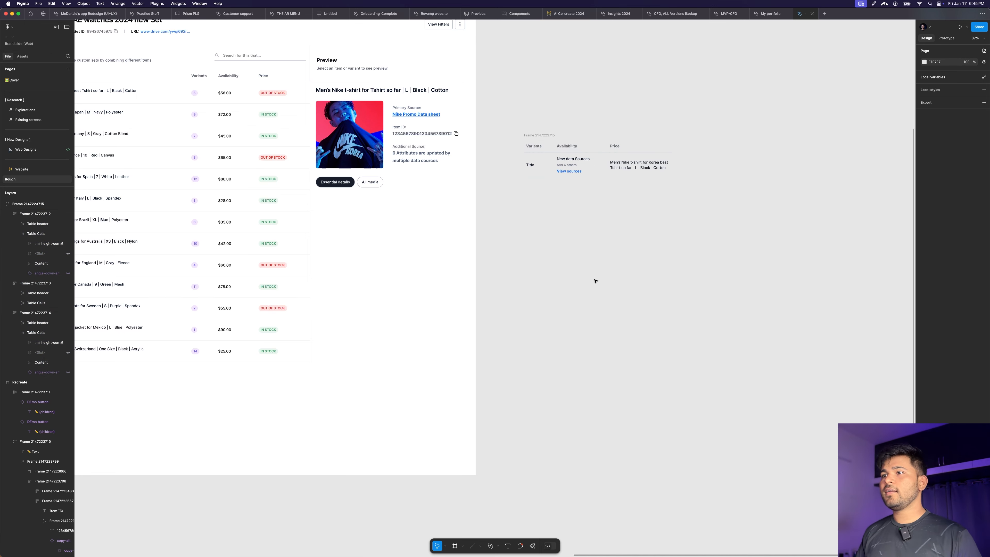
Step: Duplicate the Title, New data Sources and product name cells together five times to build a six-row table
scroll(596, 281, "up", 1)
double_click(522, 178)
double_click(555, 178, "shift")
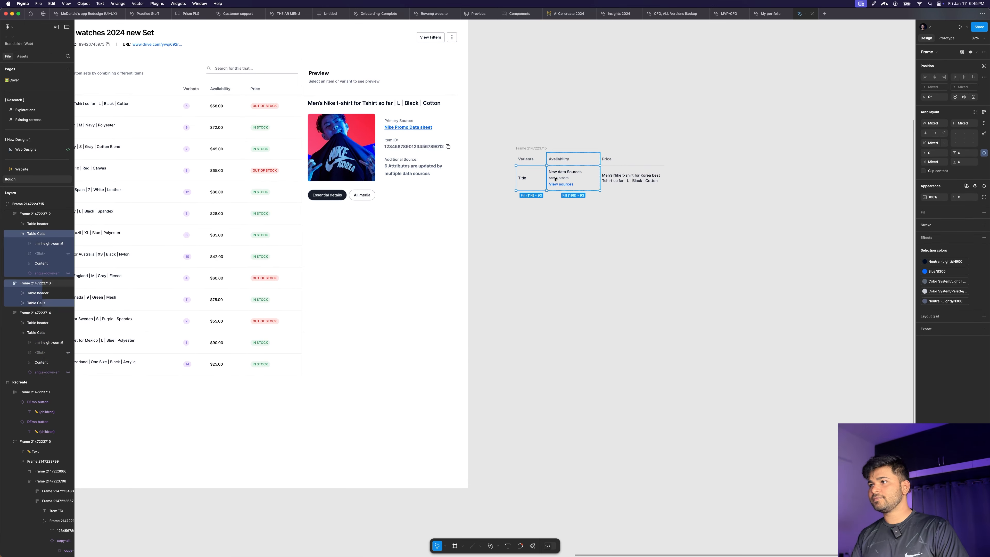
double_click(625, 174, "shift")
key("super+d")
scroll(631, 304, "down", 3)
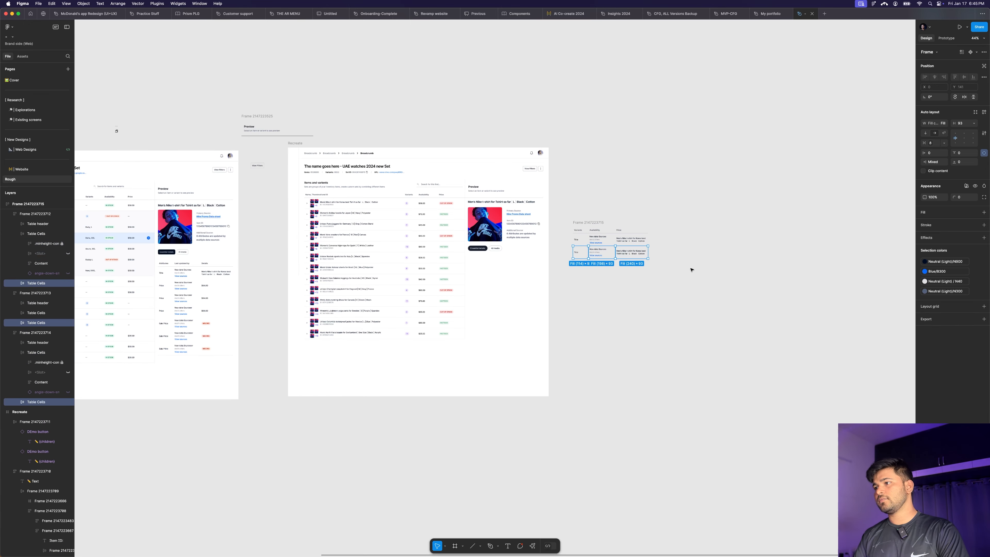
key("super+d")
key("super+d")
key("super+d")
key("super+d")
left_click(720, 255)
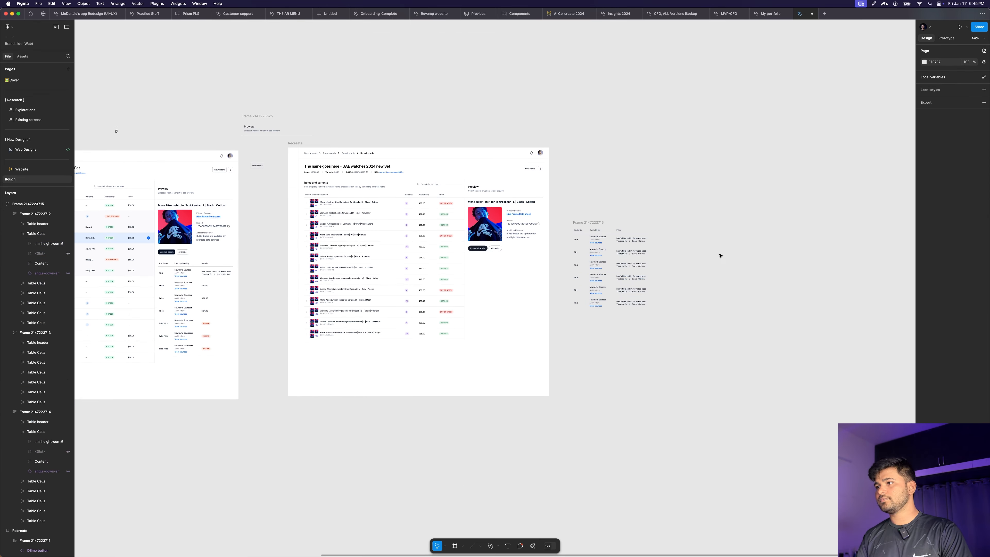
Step: Extend the table frame downward with repeated cells in every column until it has nine rows
left_click(601, 223)
scroll(633, 315, "up", 5)
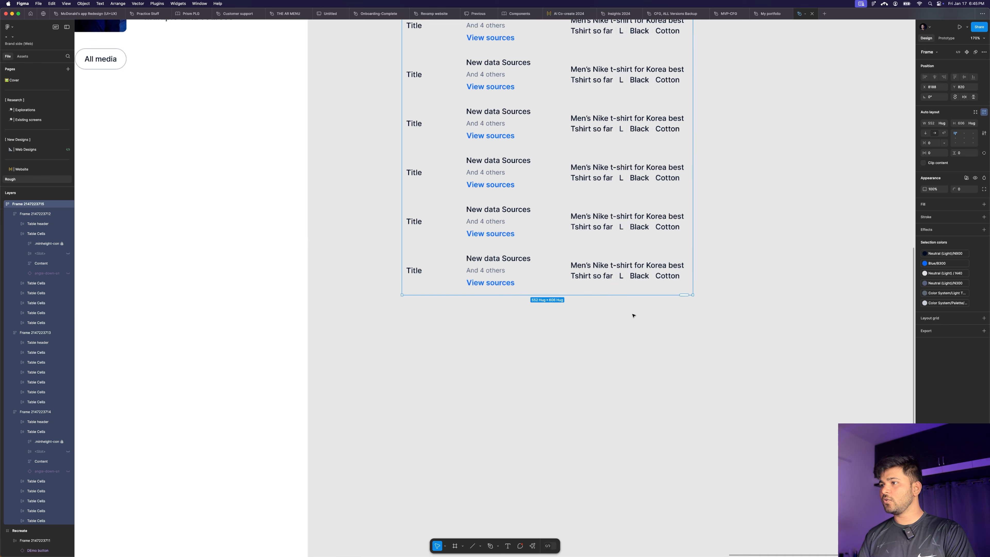
left_click_drag(688, 350, 689, 427)
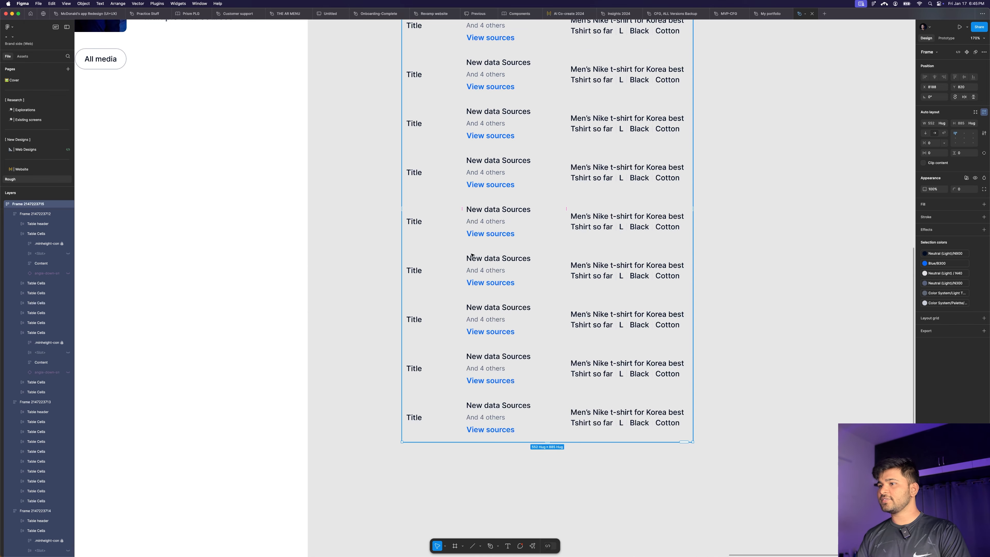
scroll(470, 258, "down", 4)
scroll(471, 257, "up", 2)
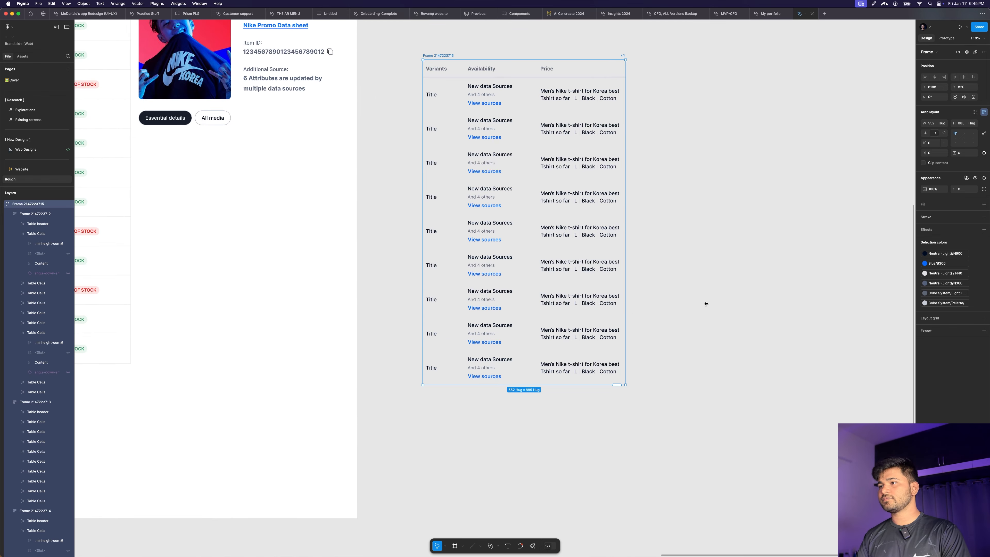
left_click(705, 303)
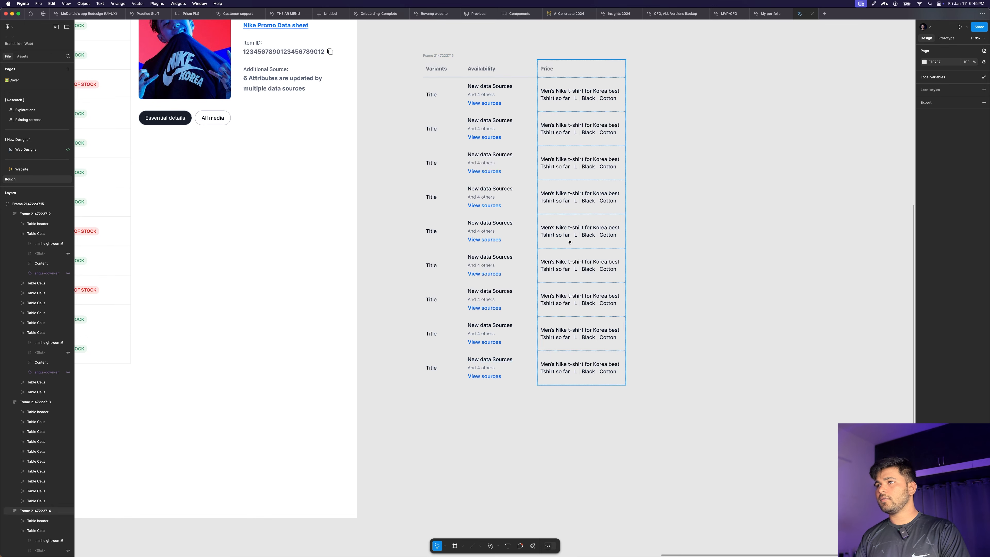
Step: Run the AI Replace content action on the whole table frame to vary the text of the repeated rows
left_click(425, 59)
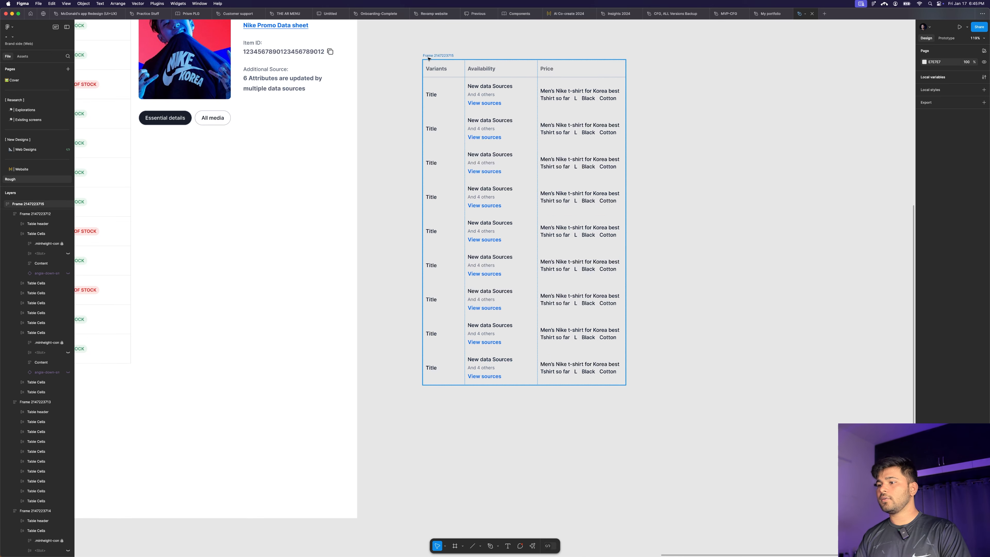
left_click(533, 544)
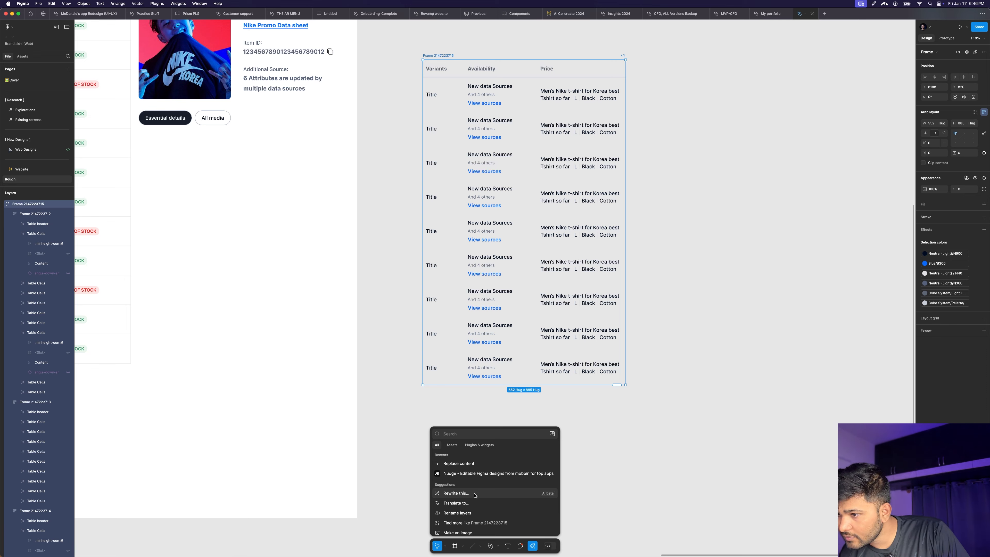
left_click(479, 464)
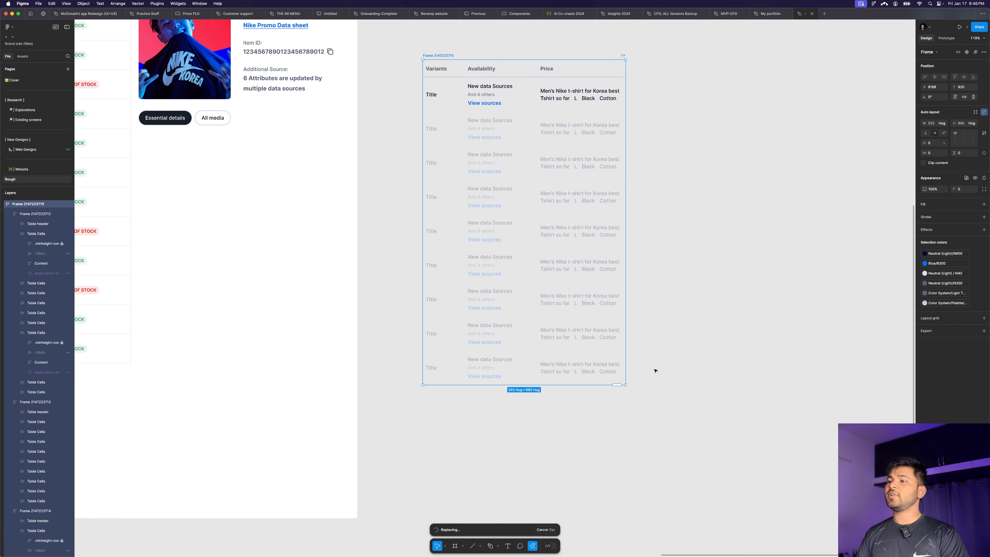
left_click(716, 302)
scroll(610, 316, "up", 6)
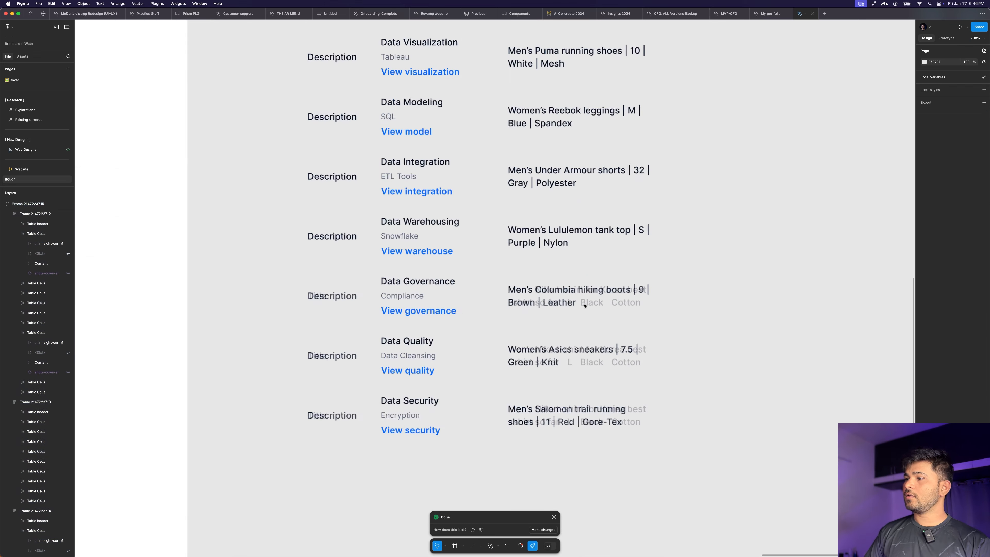
scroll(592, 304, "down", 6)
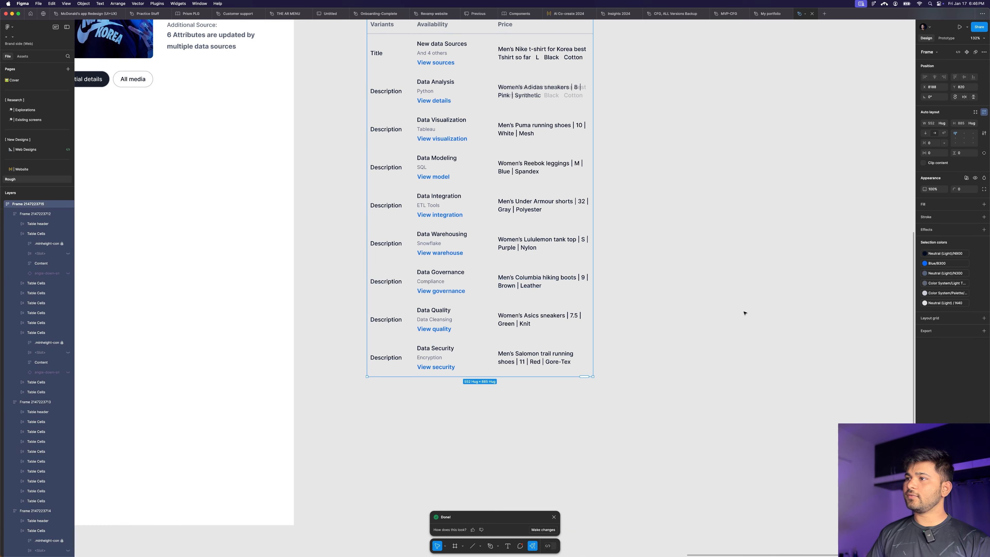
scroll(632, 335, "up", 3)
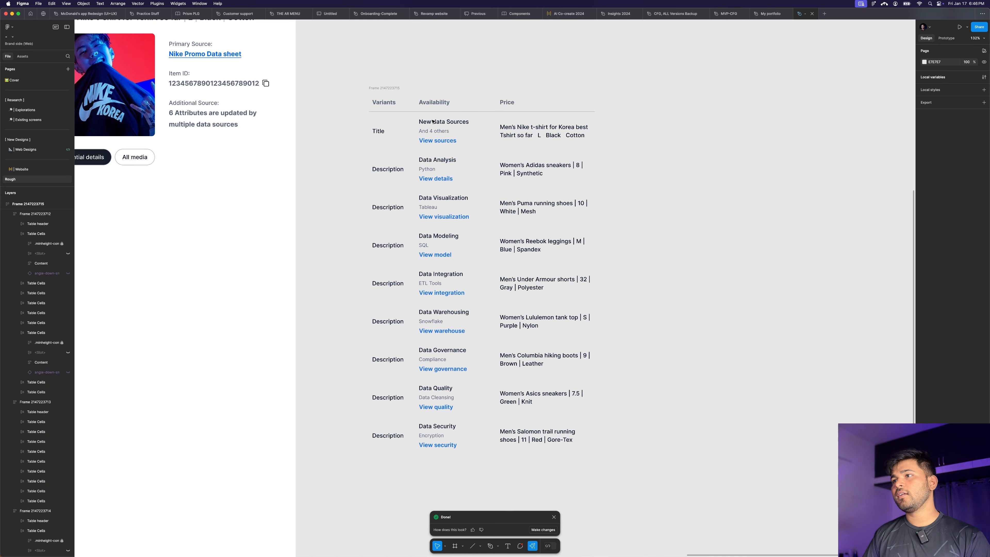
Step: Recolour the "View sources" link in the first Availability cell with the Color System/Brand/Primary library colour
double_click(438, 140)
double_click(459, 140)
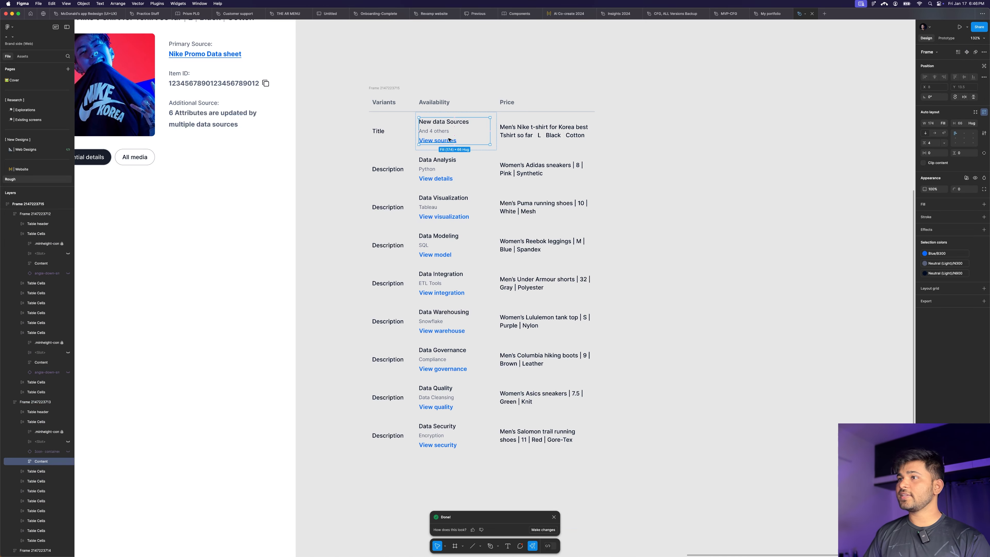
double_click(438, 142)
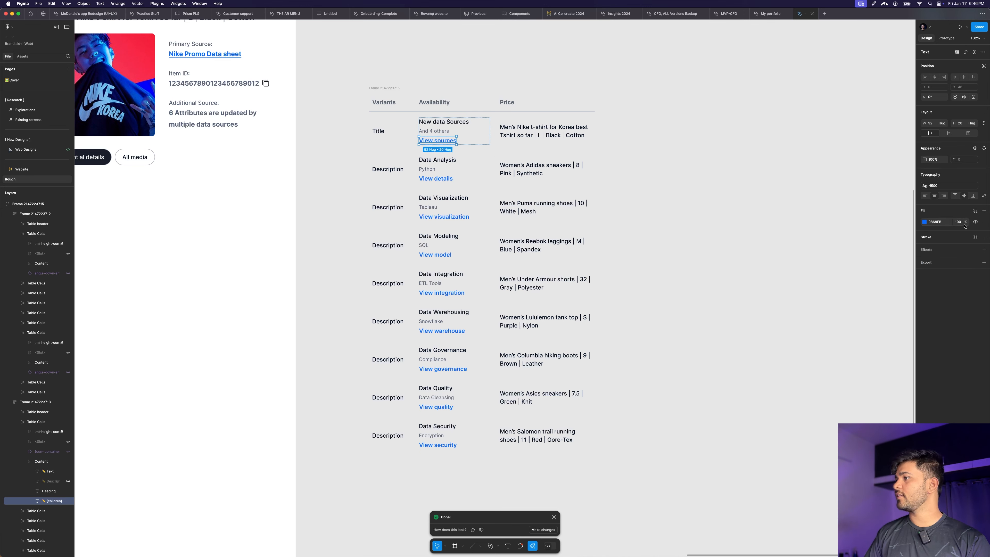
left_click(975, 211)
type("pr")
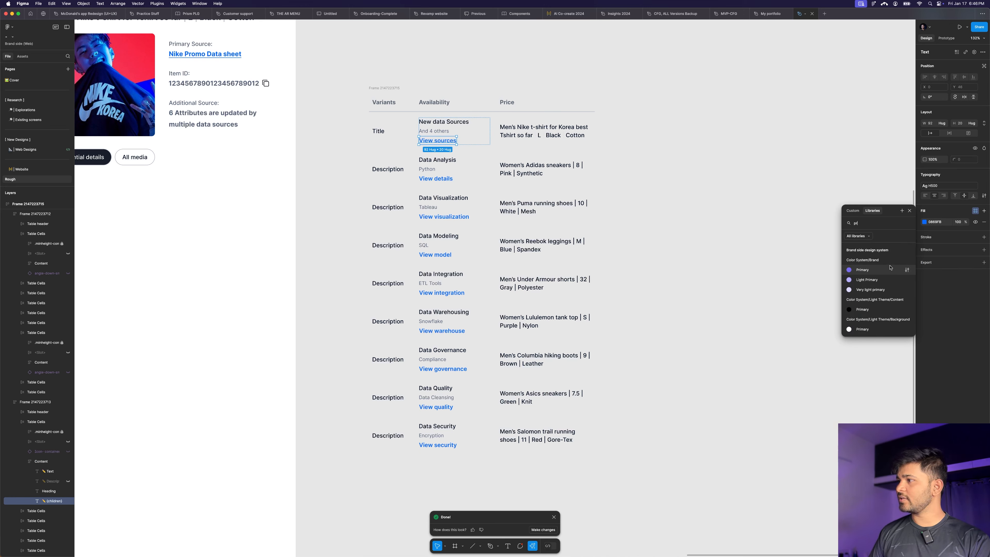
left_click(890, 270)
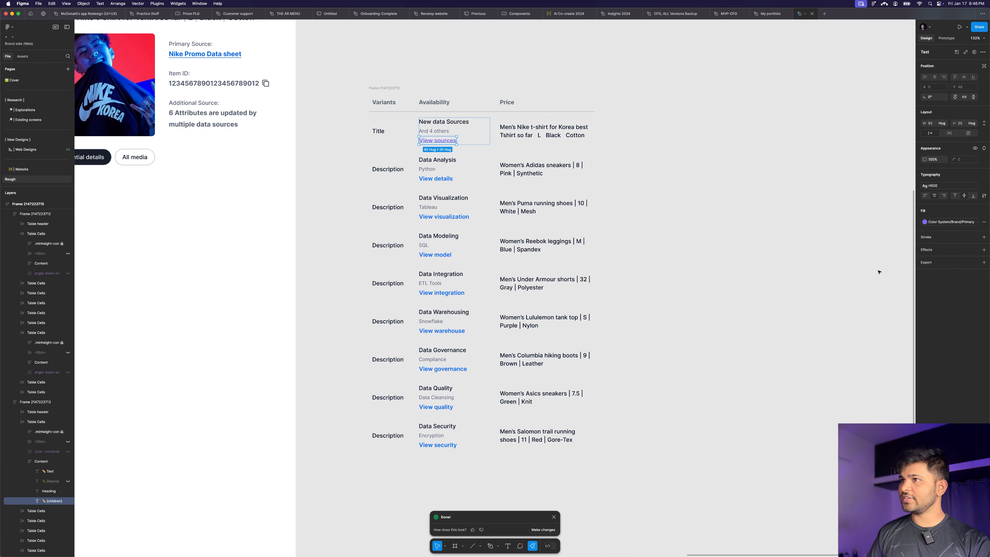
Step: Replace the eight Availability cells below the first row with a copy of the recoloured "New data Sources" cell
left_click(452, 141)
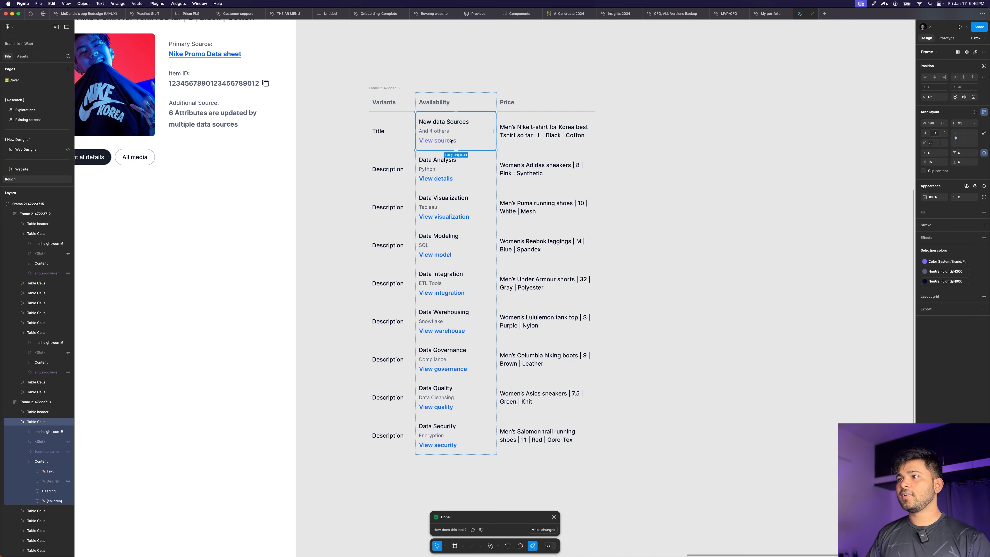
left_click(453, 167)
left_click(452, 205, "shift")
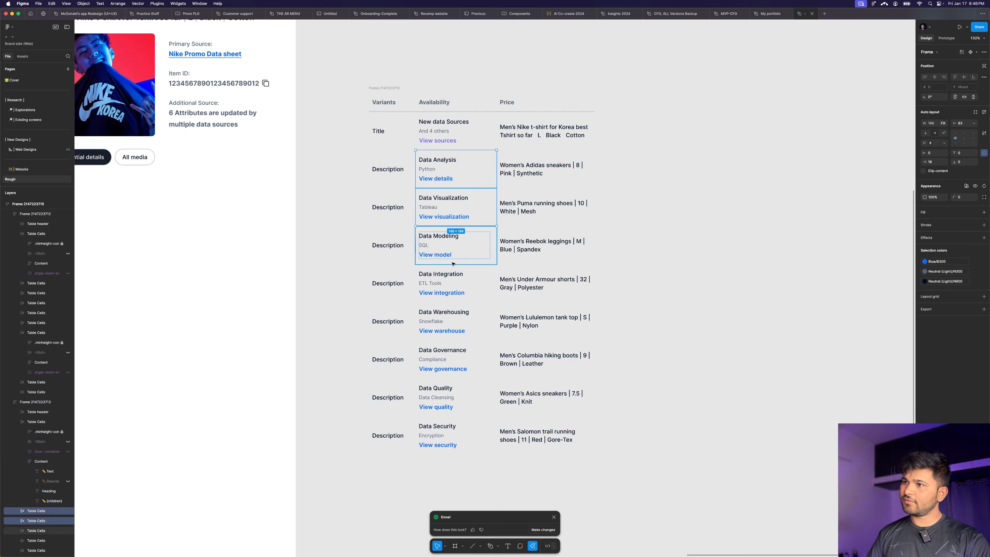
left_click(452, 261, "shift")
left_click(452, 290, "shift")
left_click(454, 326, "shift")
left_click(455, 362, "shift")
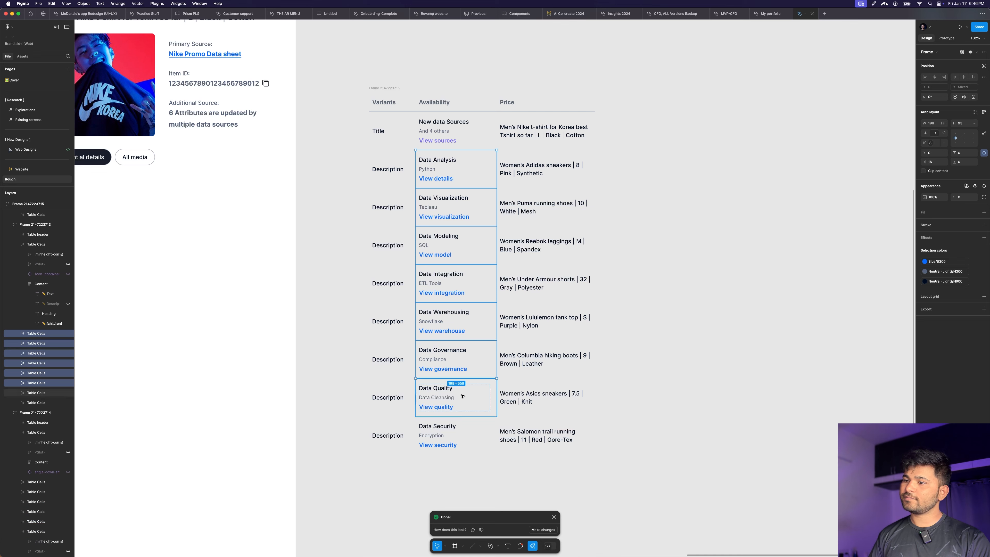
left_click(457, 399, "shift")
left_click(474, 435, "shift")
key("shift+super+r")
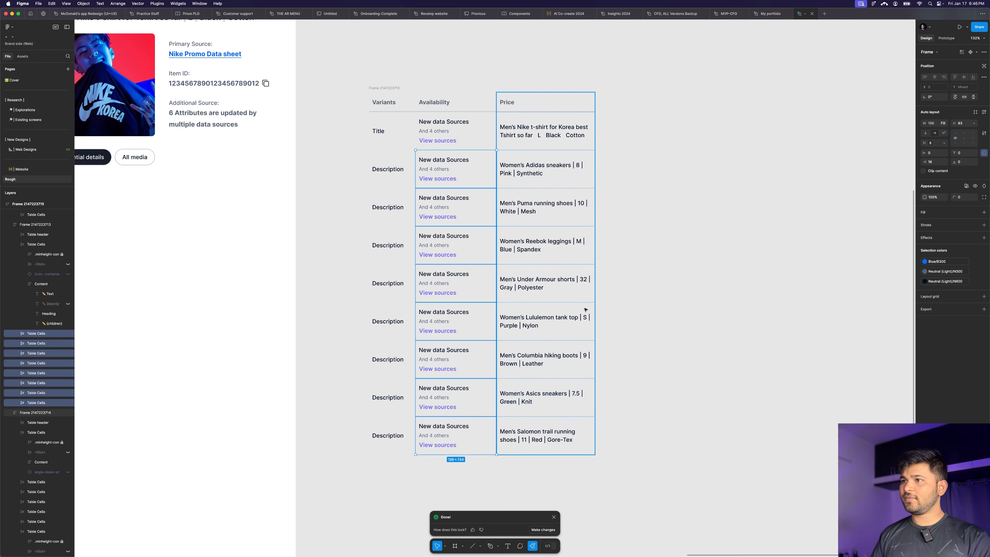
left_click(661, 202)
Step: Move the attributes table frame into the Recreate page's Preview section, beneath the Essential details and All media buttons
scroll(659, 187, "down", 5)
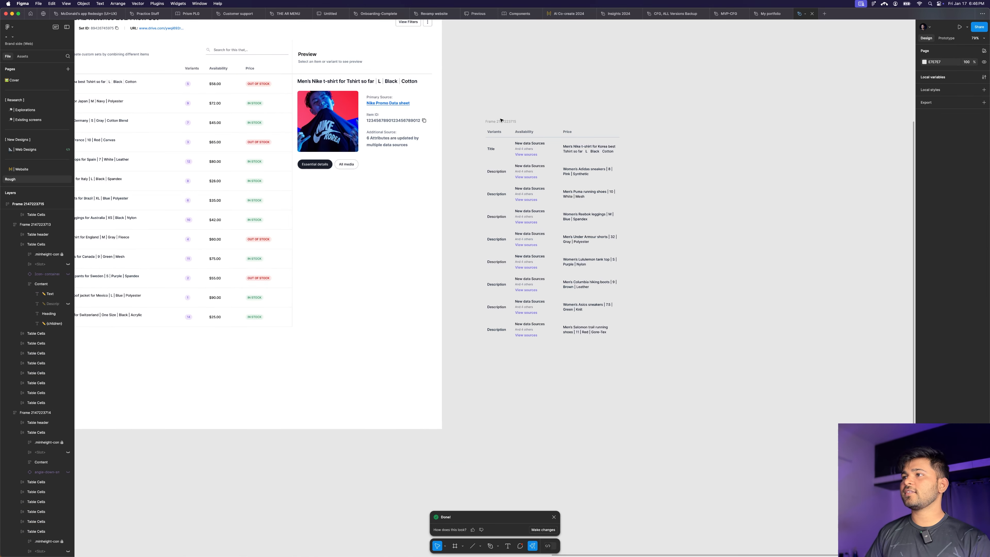
left_click(502, 120)
left_click_drag(501, 121, 319, 170)
left_click(743, 192)
Step: Copy the first Sale Price row's MISSING tag cell from the Details column of the original catalog page
scroll(742, 192, "down", 5)
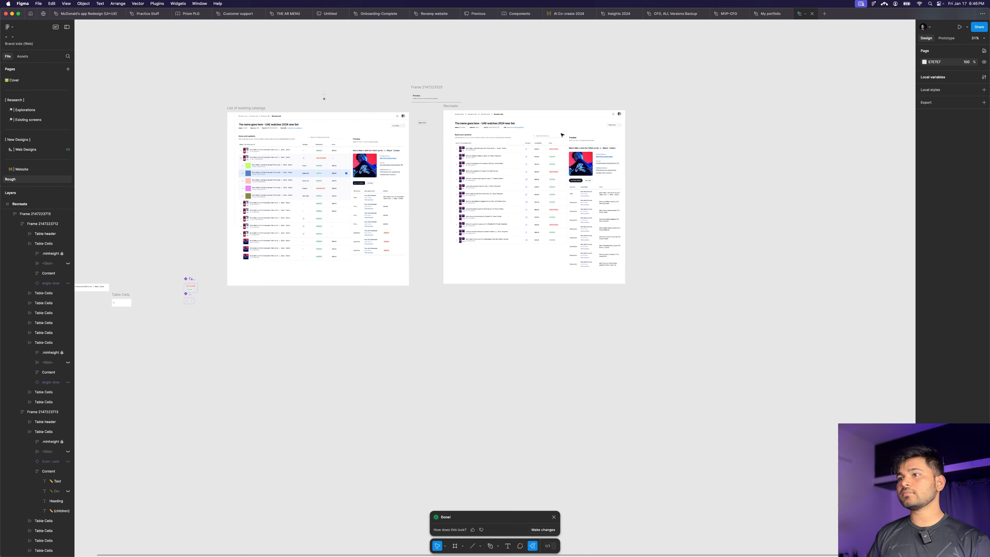
scroll(458, 116, "up", 3)
scroll(644, 162, "down", 1)
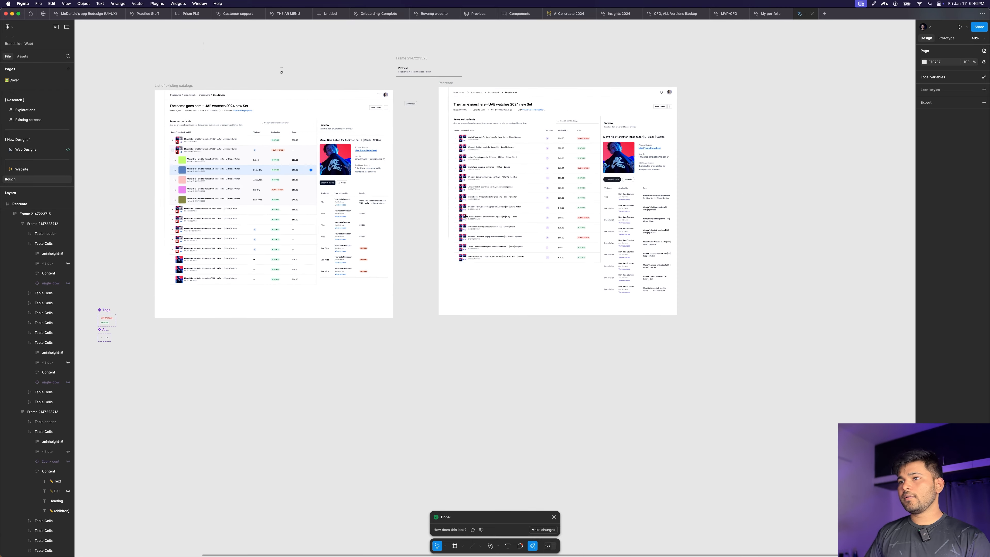
scroll(373, 225, "up", 8)
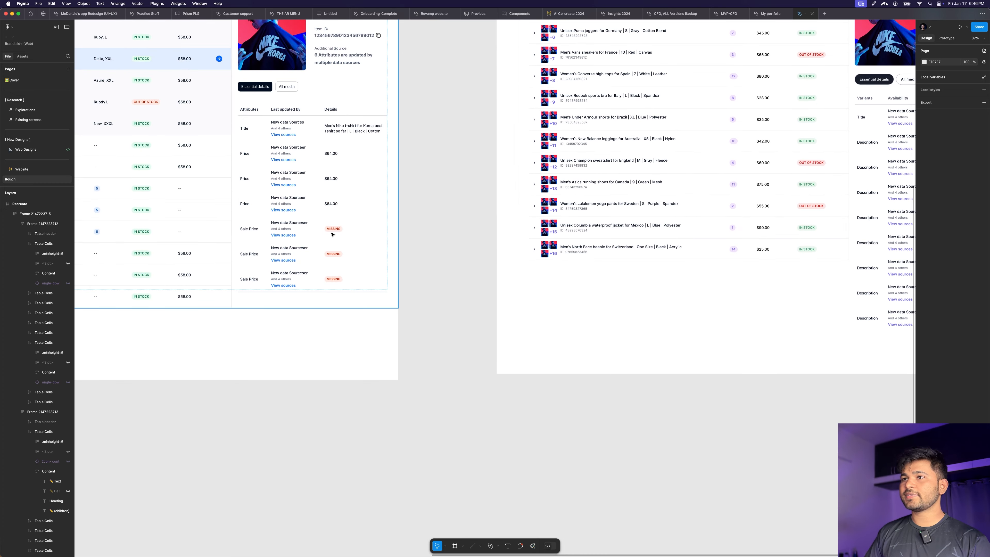
left_click(333, 232)
double_click(333, 231)
double_click(334, 232)
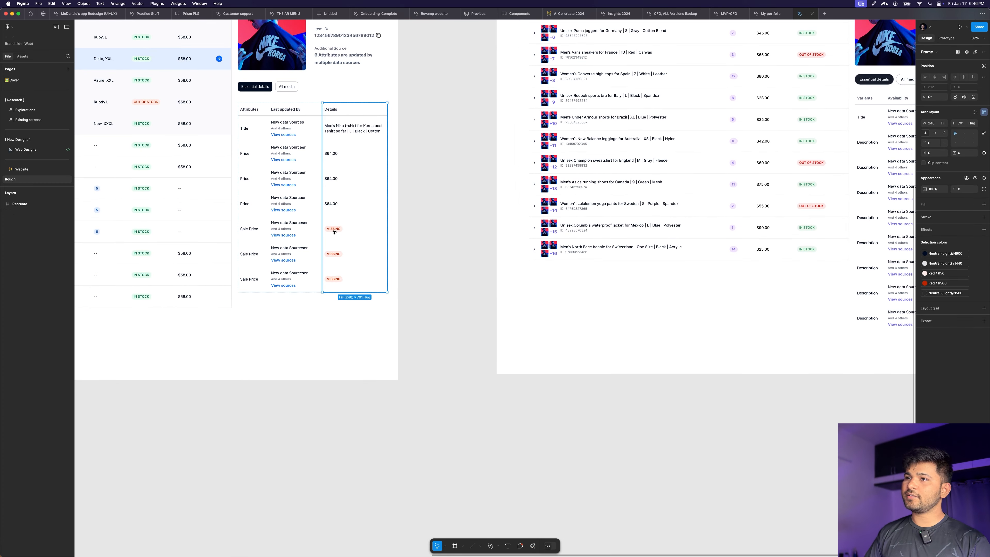
double_click(333, 232)
key("shift+Return")
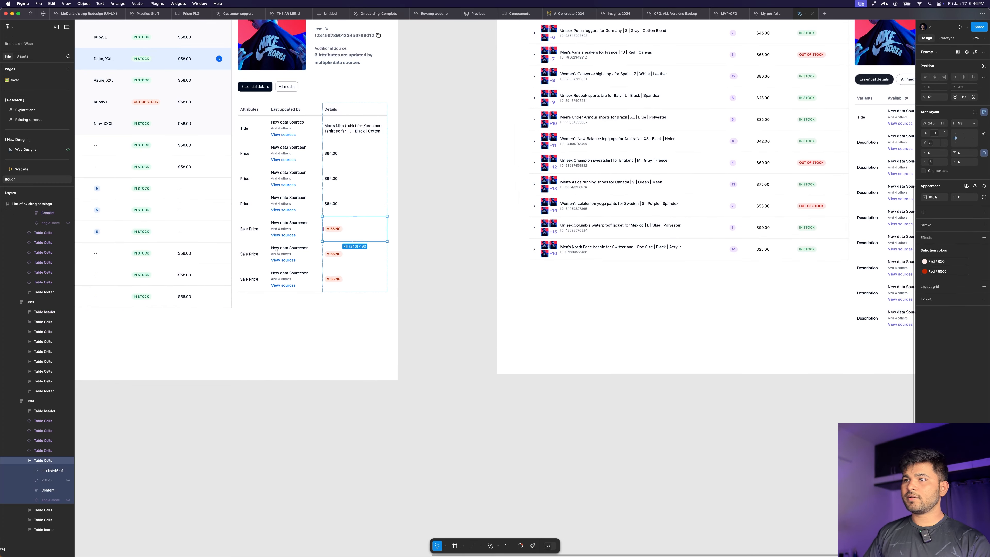
Step: Replace the Lululemon tank top and Asics sneakers cells in the recreated table with the copied MISSING cell
scroll(674, 243, "right", 10)
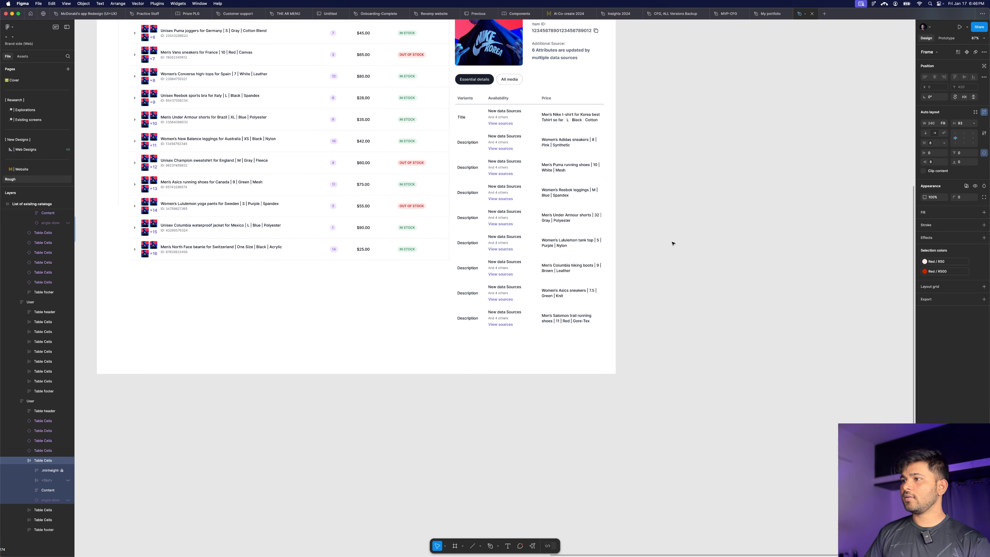
scroll(600, 226, "up", 3)
double_click(543, 250)
double_click(543, 250)
double_click(542, 250)
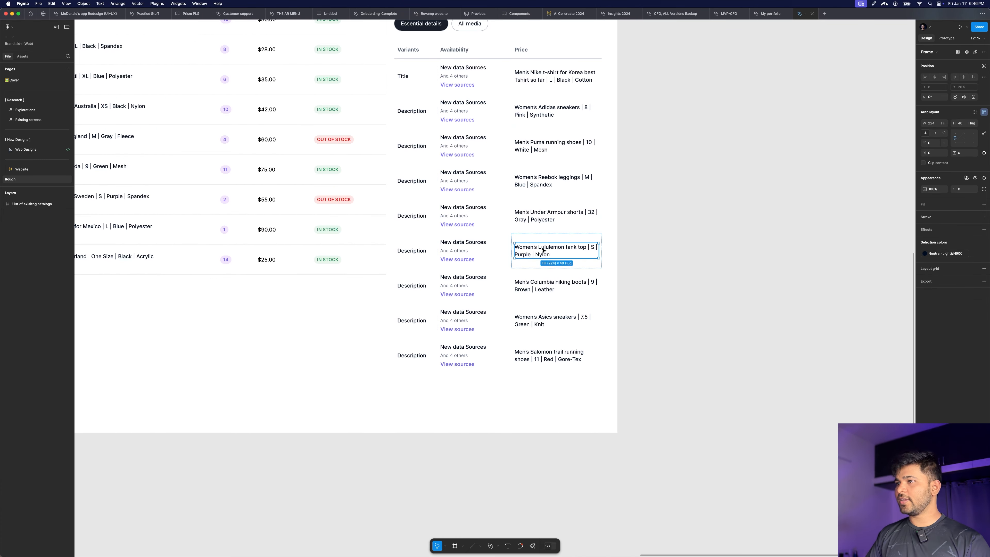
left_click(577, 231)
left_click(570, 244)
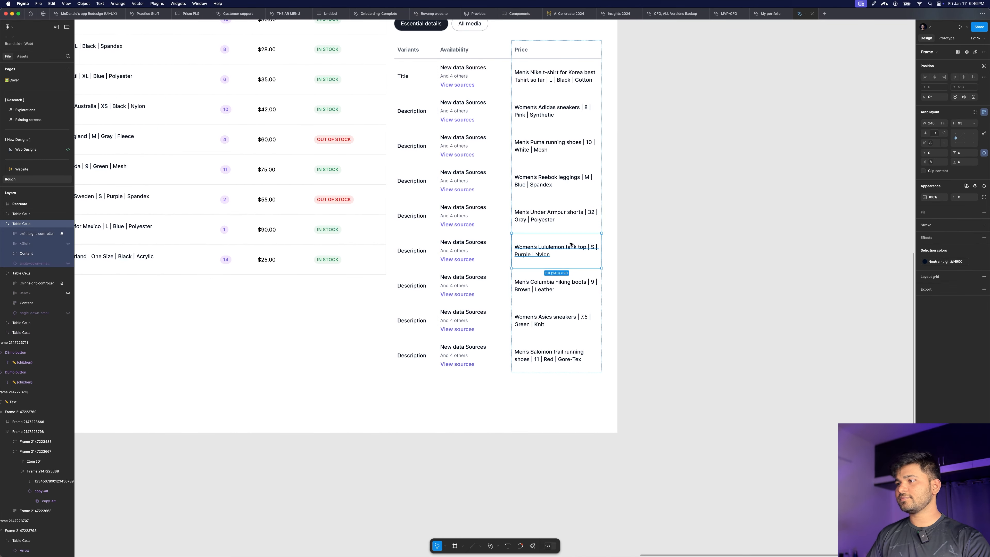
key("super+shift+r")
left_click(556, 314)
key("super+shift+r")
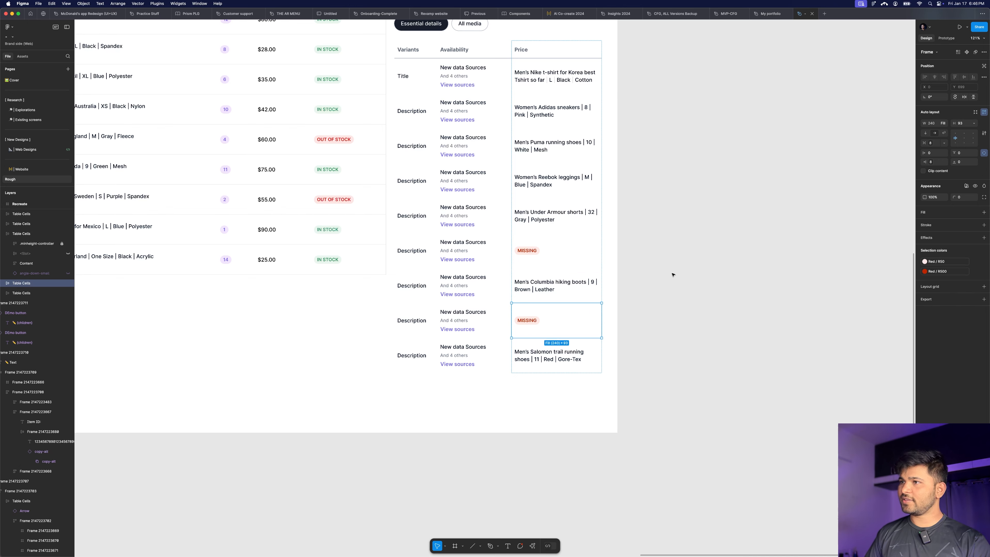
left_click(673, 275)
Step: Wrap the attributes table and the Essential details/All media button row in a vertical auto layout with a gap of 24
scroll(672, 275, "down", 4)
scroll(673, 274, "down", 3)
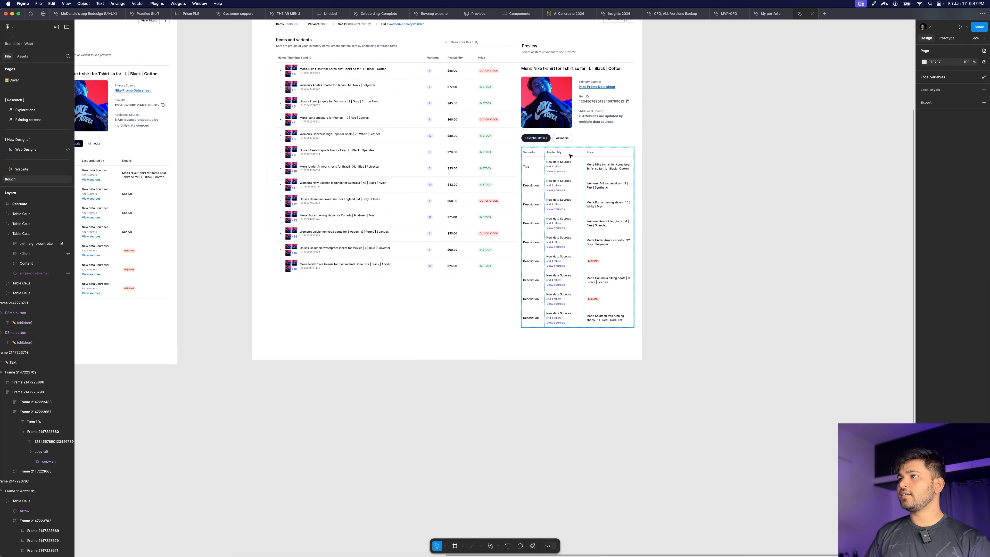
left_click(567, 153)
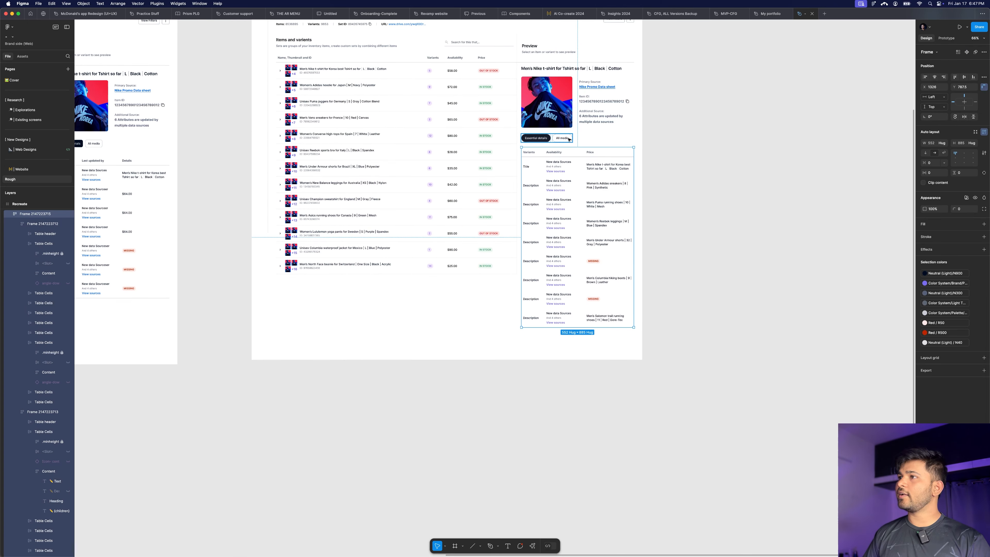
left_click(568, 139, "shift")
key("shift+a")
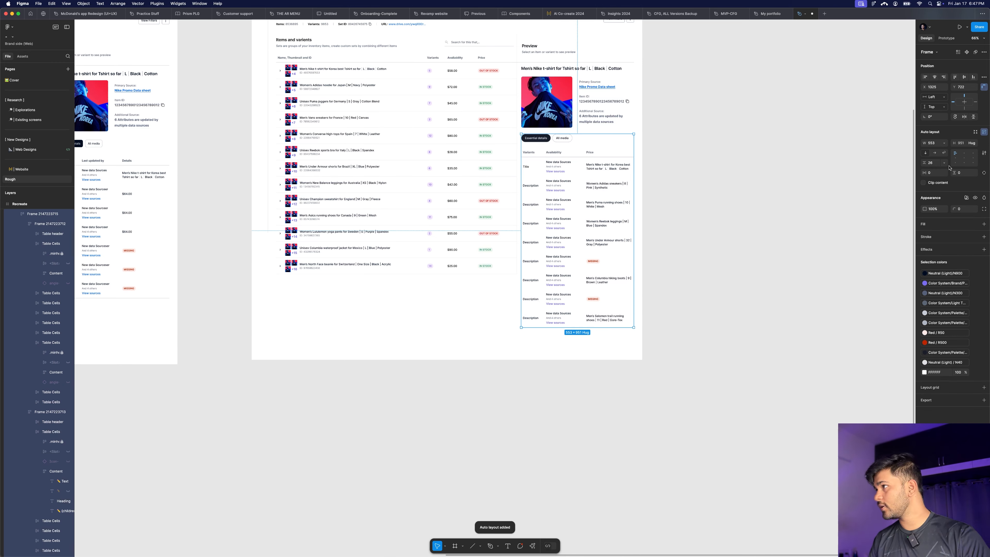
type("2")
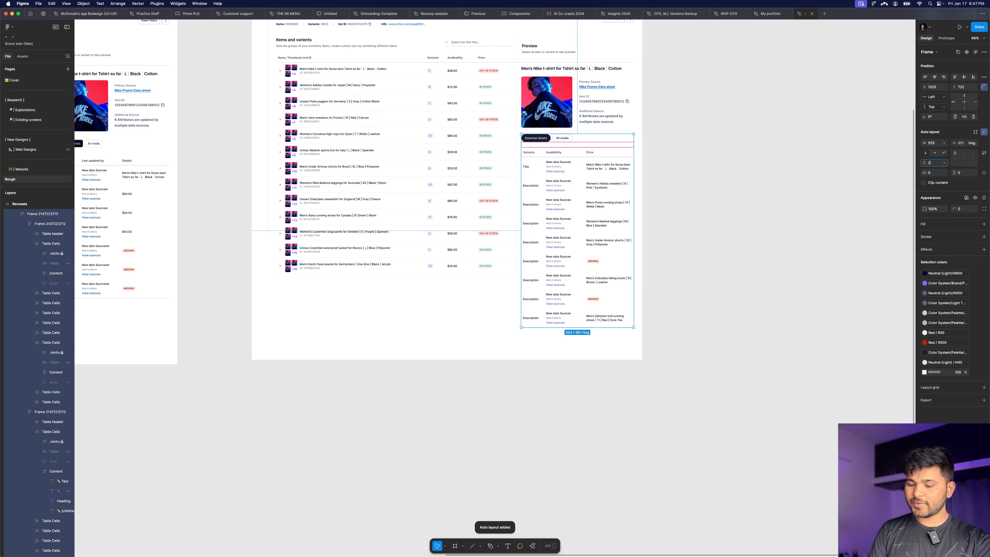
type("4")
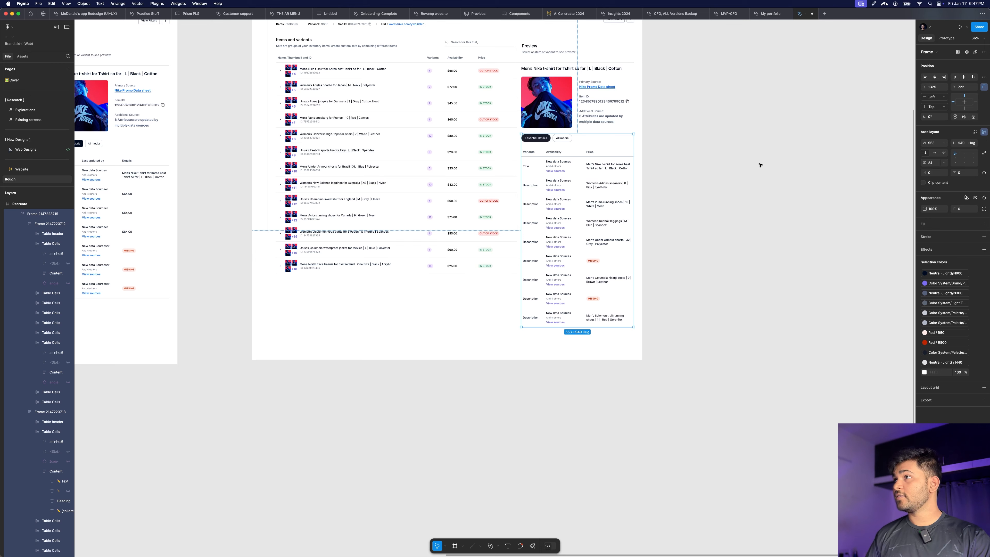
Step: Wrap the product details block and the buttons-and-table frame in a vertical auto layout with a gap of 34
left_click(570, 73)
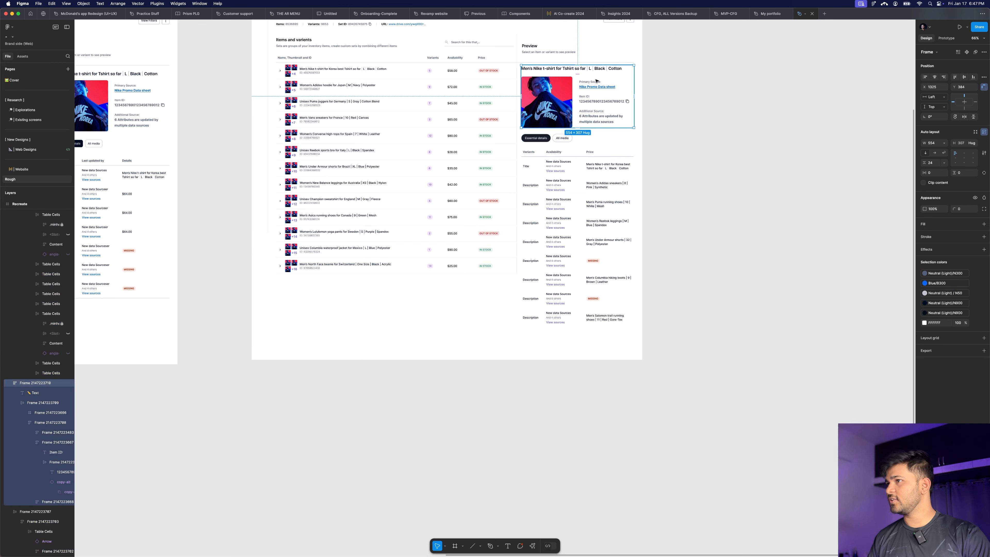
left_click(580, 133, "shift")
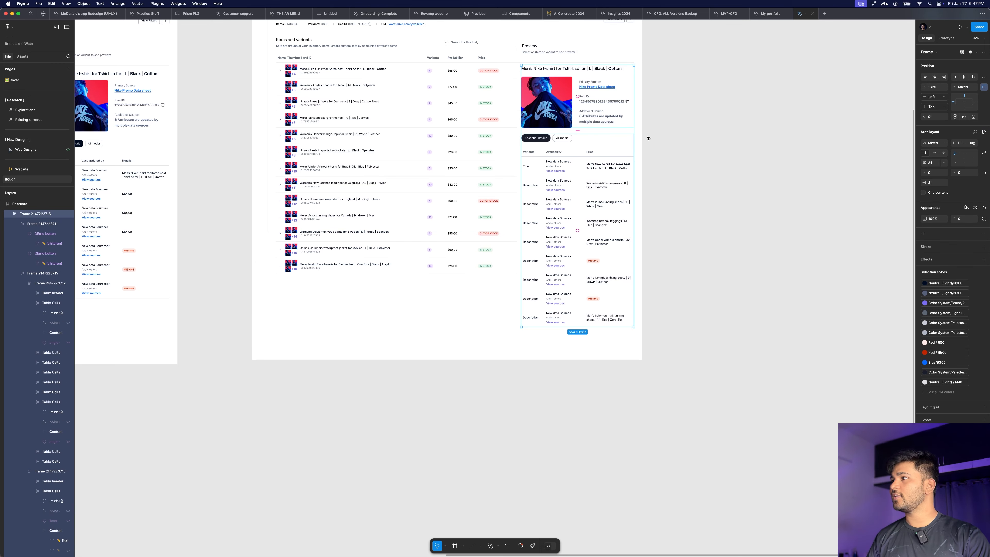
key("shift+a")
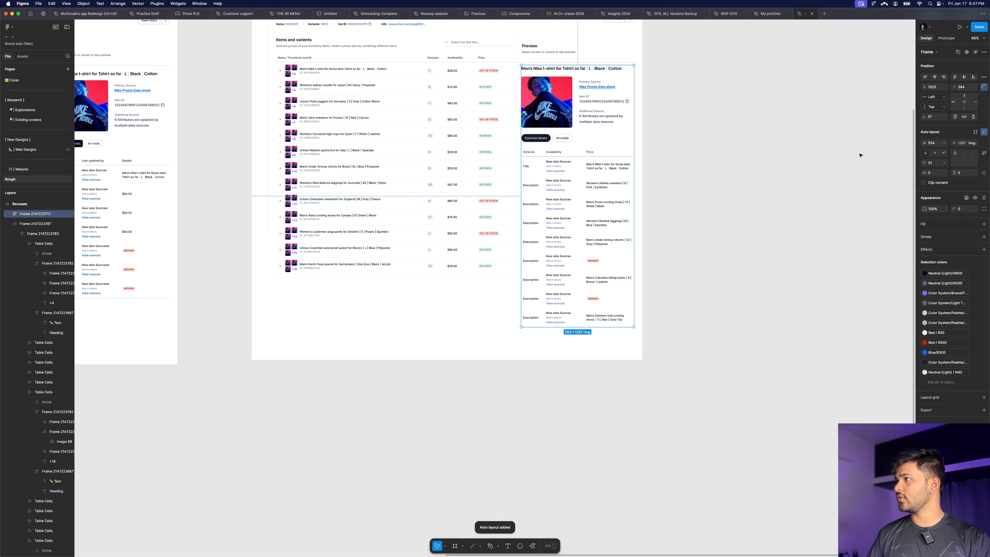
type("2")
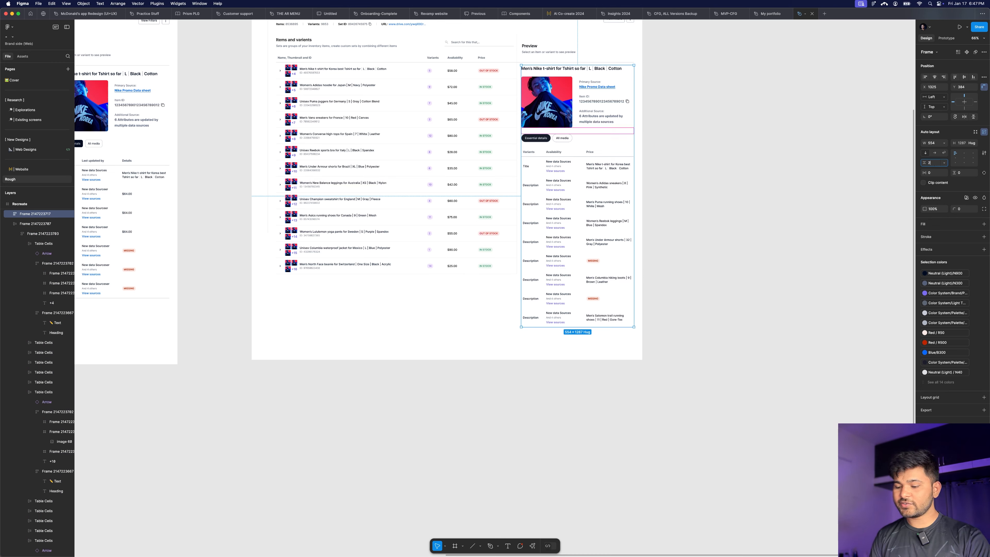
type("8")
key("Return")
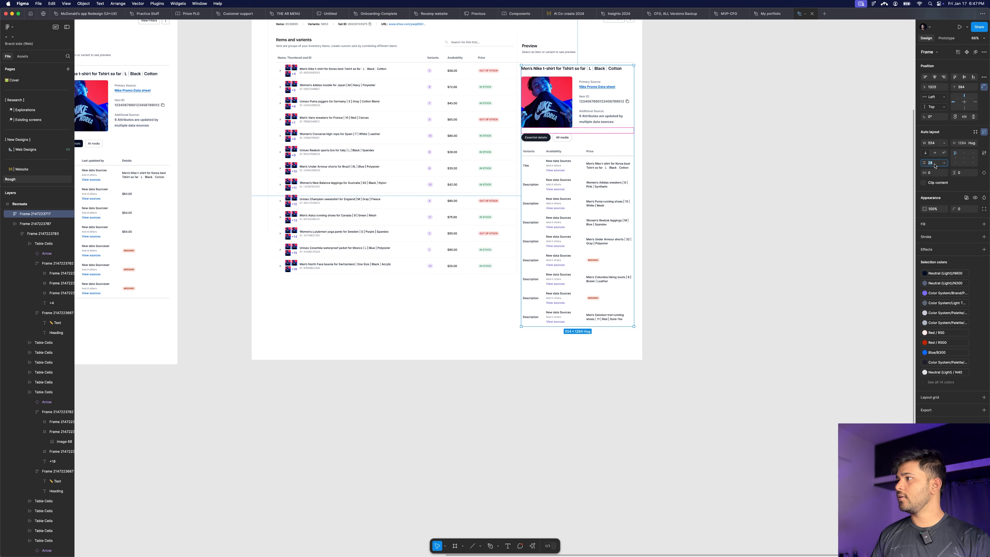
type("34")
key("Return")
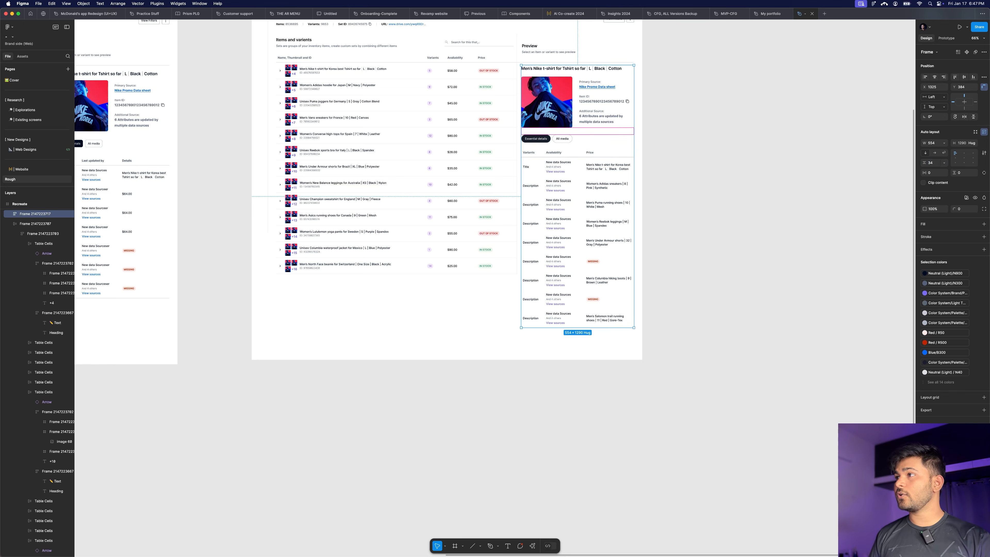
left_click(694, 183)
Step: Review the recreated page and compare its layout with the original catalog page
scroll(690, 181, "up", 3)
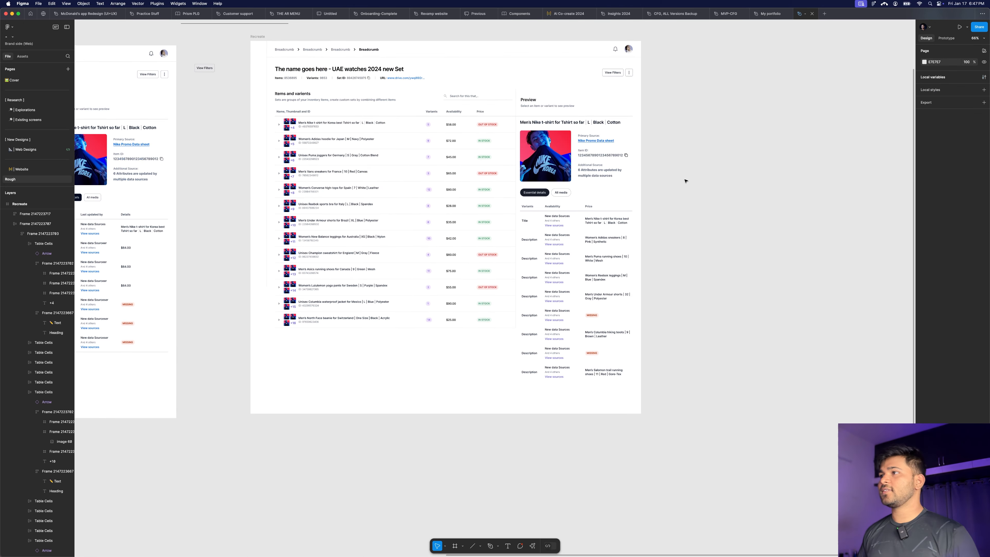
scroll(628, 149, "up", 1)
scroll(627, 149, "up", 3)
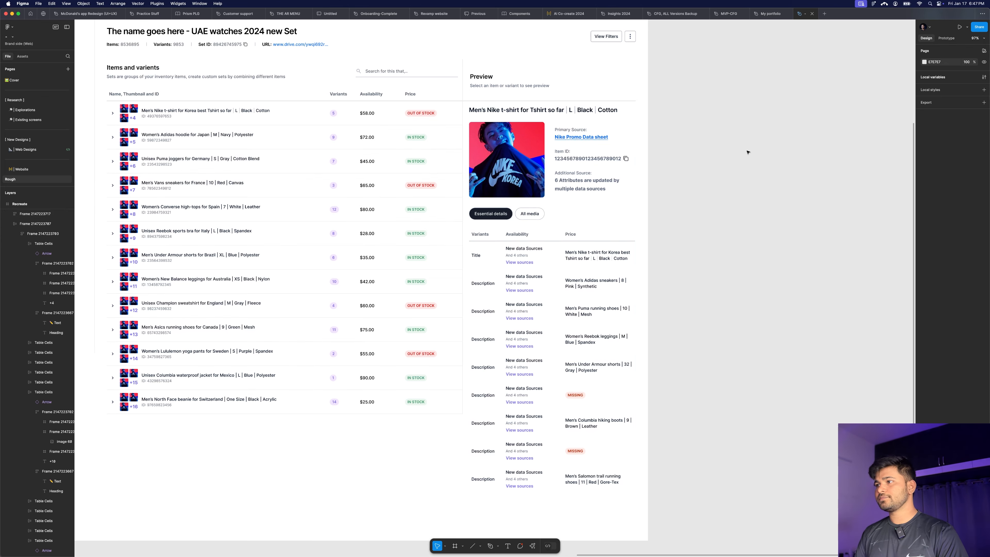
scroll(747, 152, "down", 4)
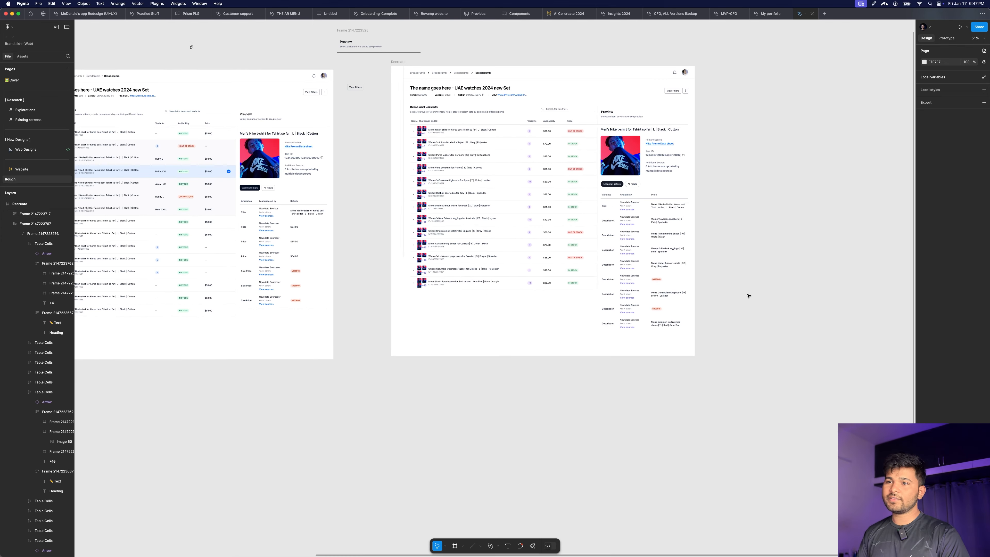
scroll(742, 295, "down", 5)
scroll(736, 293, "up", 3)
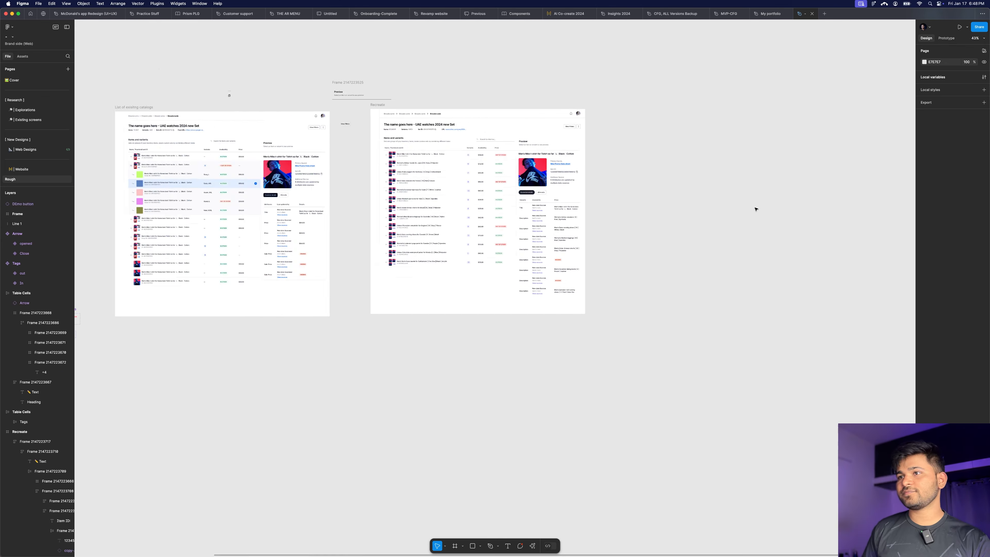
scroll(756, 206, "down", 3)
scroll(338, 191, "up", 5)
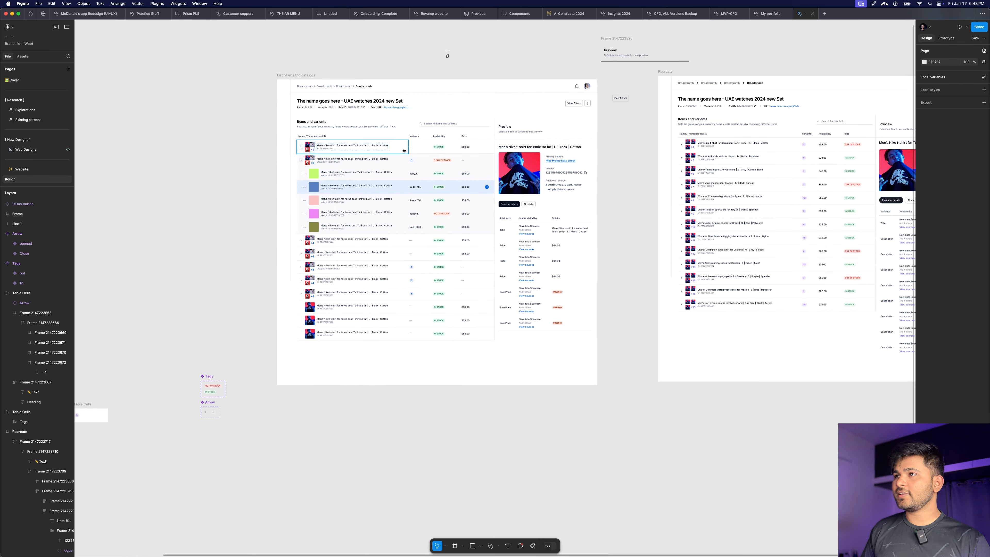
scroll(615, 159, "right", 5)
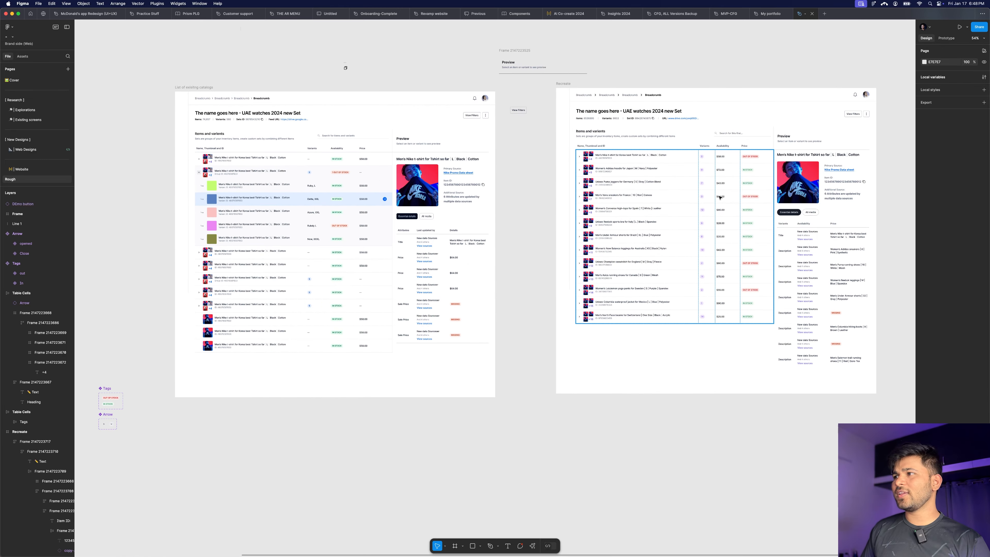
Step: Copy the green-thumbnail variant's name cell from the original catalog table onto the empty canvas beside the page
scroll(719, 197, "left", 5)
scroll(351, 176, "up", 5)
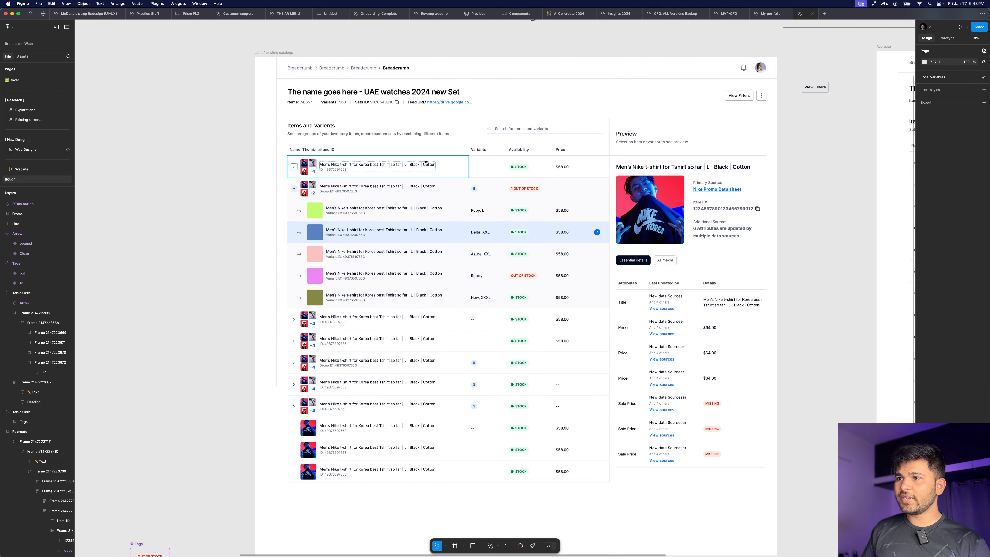
left_click(344, 209)
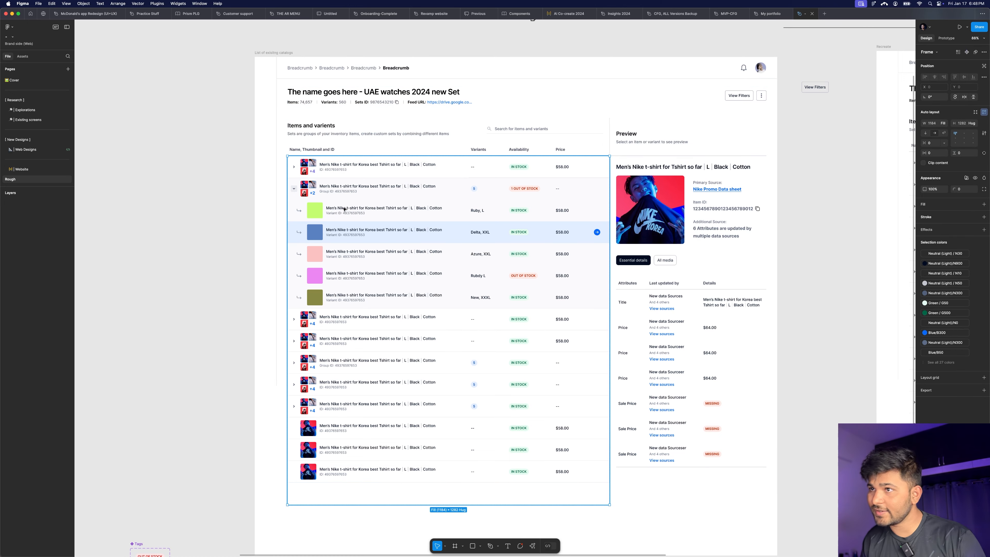
double_click(344, 210)
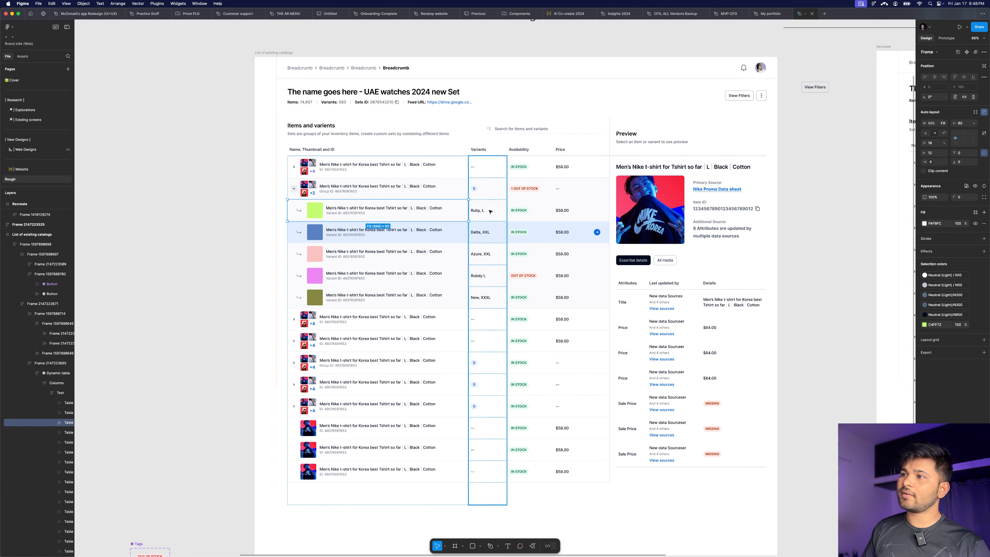
scroll(390, 204, "down", 4)
scroll(401, 203, "up", 2)
scroll(400, 204, "up", 2)
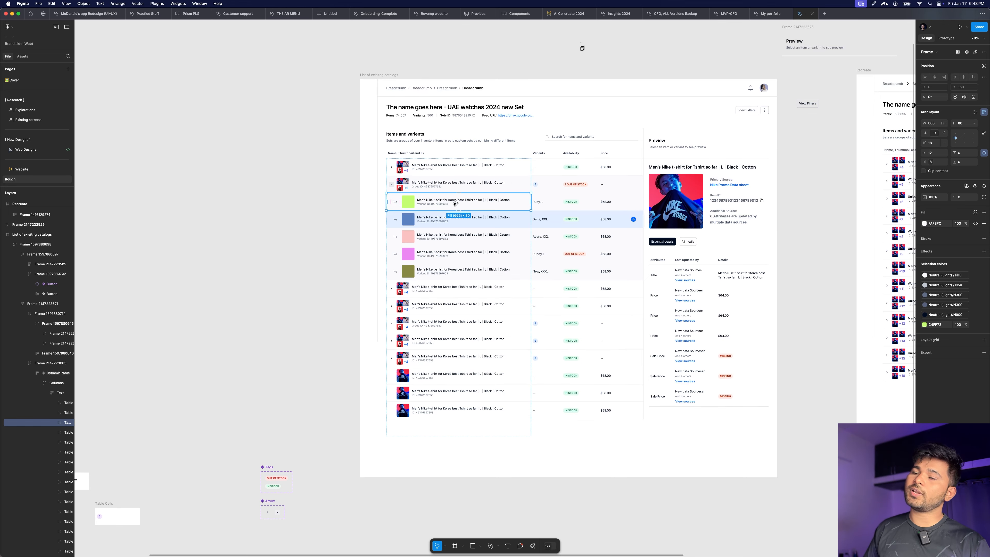
left_click_drag(322, 255, 198, 245)
scroll(137, 201, "down", 3)
scroll(136, 200, "up", 3)
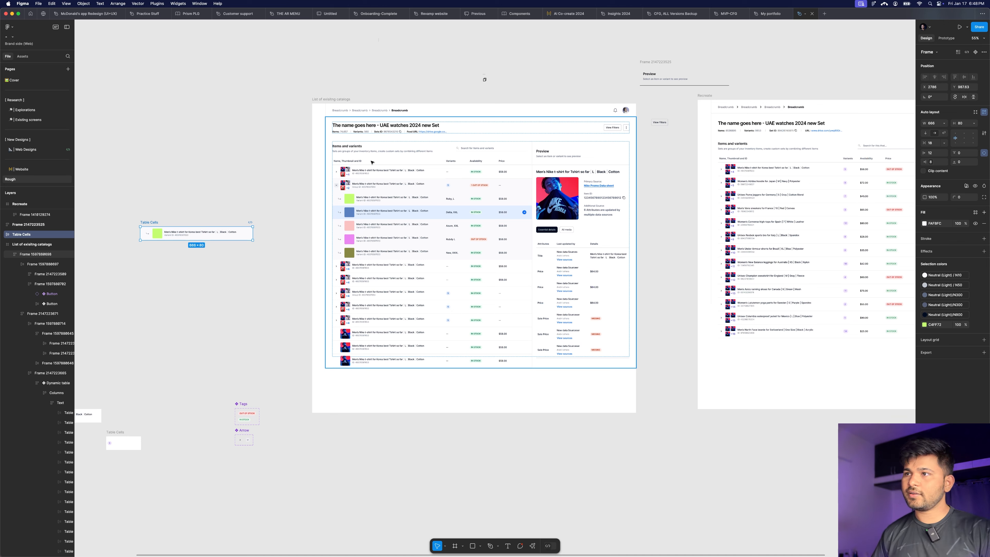
Step: Copy the first product's name cell from the original table and place it just above the copied variant cell
left_click(368, 170)
double_click(363, 181)
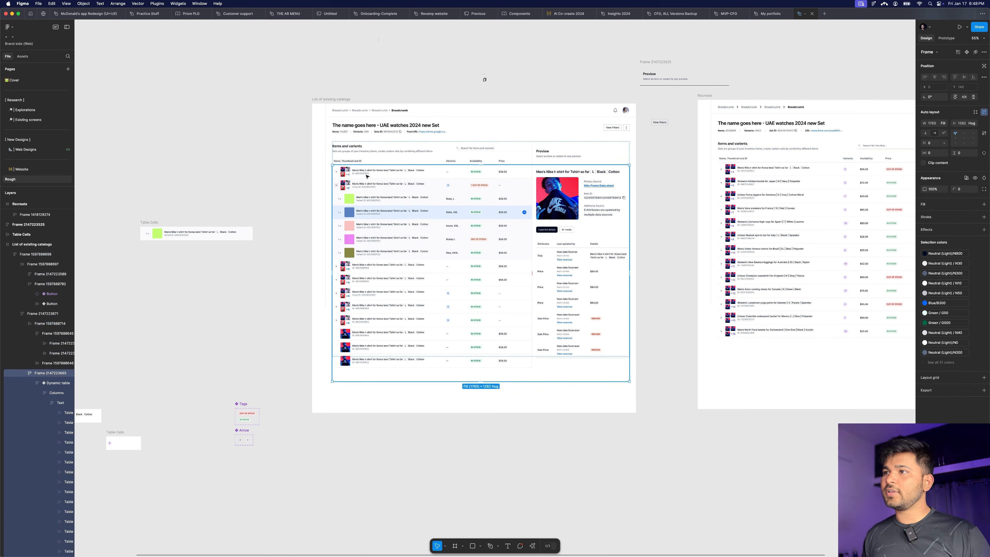
double_click(367, 177)
double_click(367, 176)
double_click(366, 176)
double_click(366, 176)
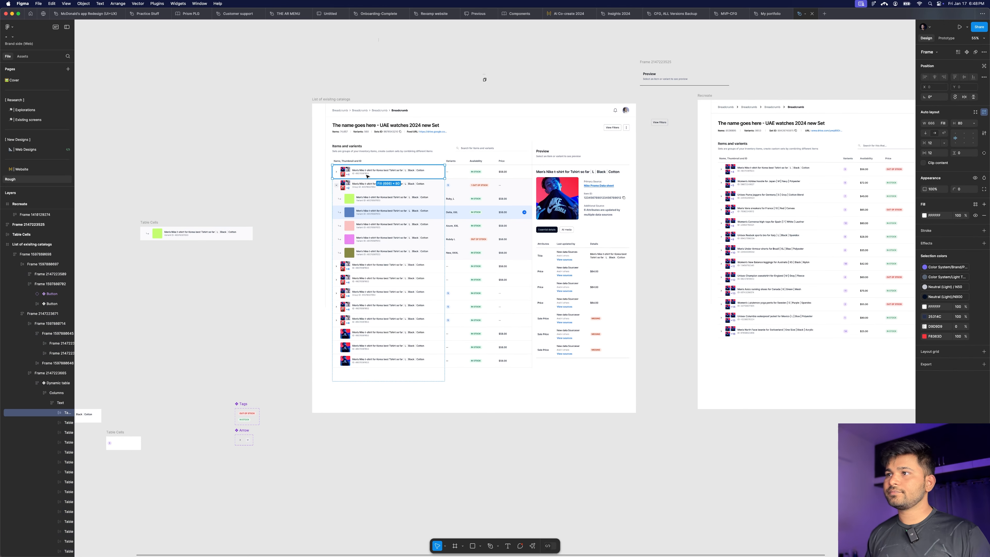
left_click_drag(376, 174, 205, 220)
left_click(260, 155)
Step: Switch the arrow in the copied product cell to the opened variant
scroll(267, 155, "left", 3)
scroll(206, 221, "up", 5)
left_click(413, 132)
scroll(169, 219, "up", 6)
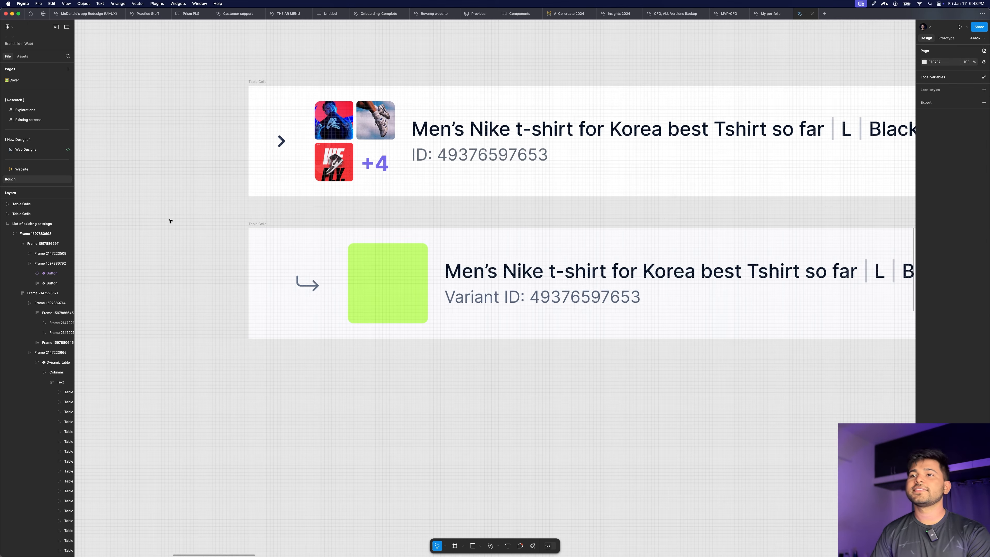
scroll(185, 212, "down", 3)
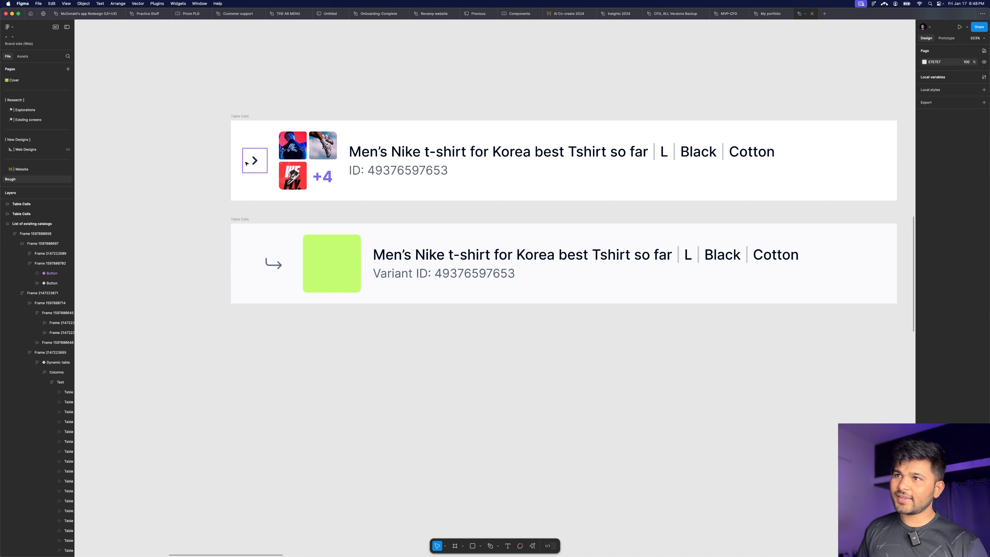
left_click(254, 161)
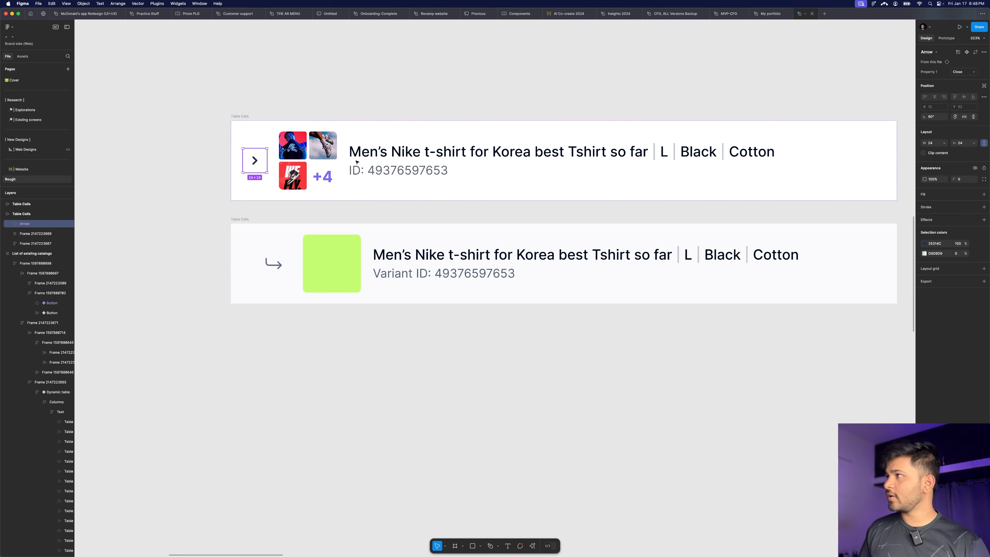
left_click(951, 72)
left_click(948, 79)
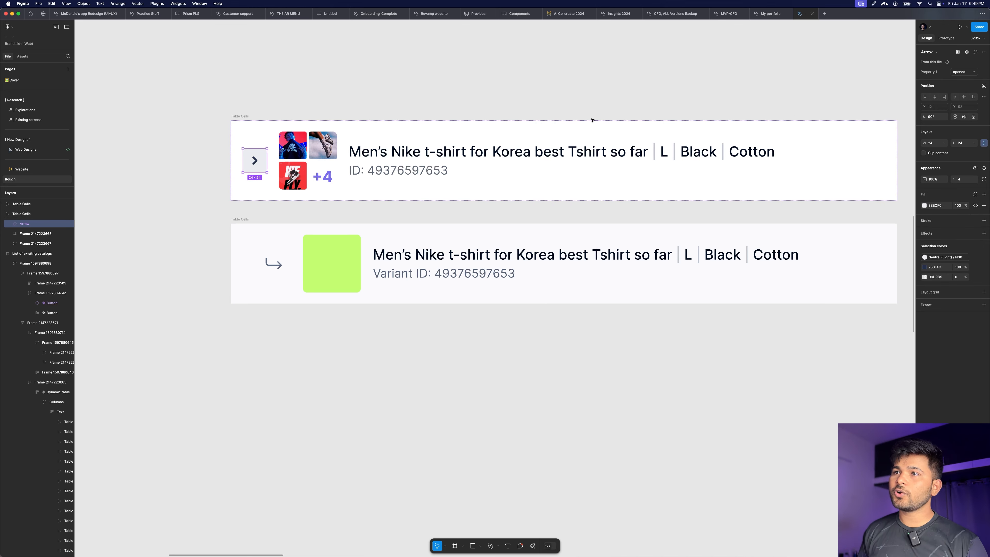
scroll(426, 142, "down", 5)
left_click(460, 97)
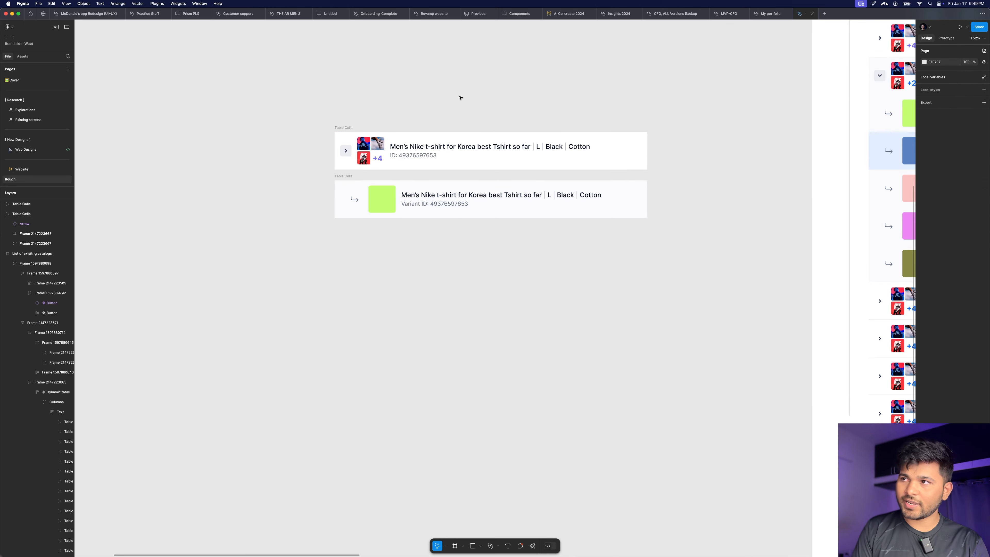
Step: Set the copied variant cell's left padding to 30 to indent its content
scroll(457, 178, "up", 5)
left_click(187, 213)
scroll(382, 191, "down", 3)
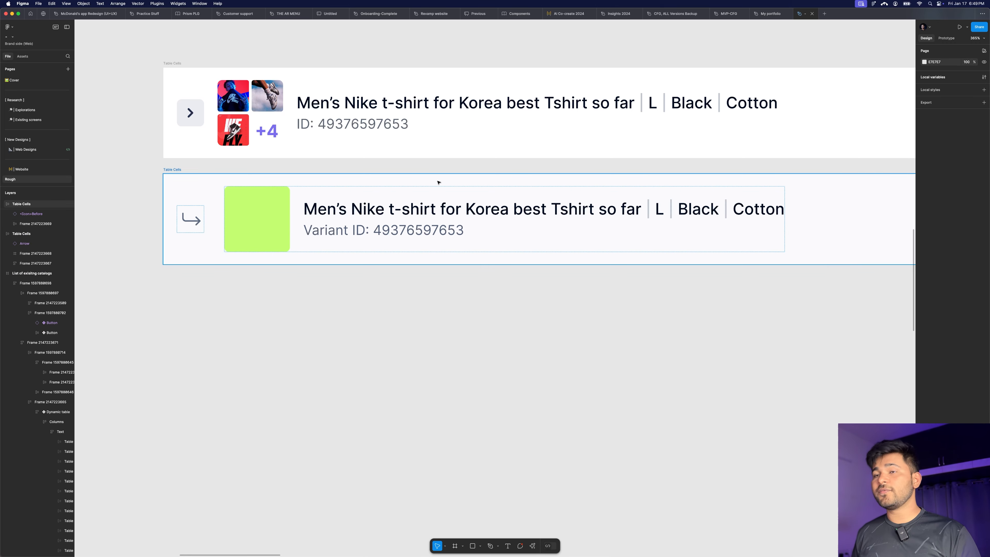
left_click(276, 174)
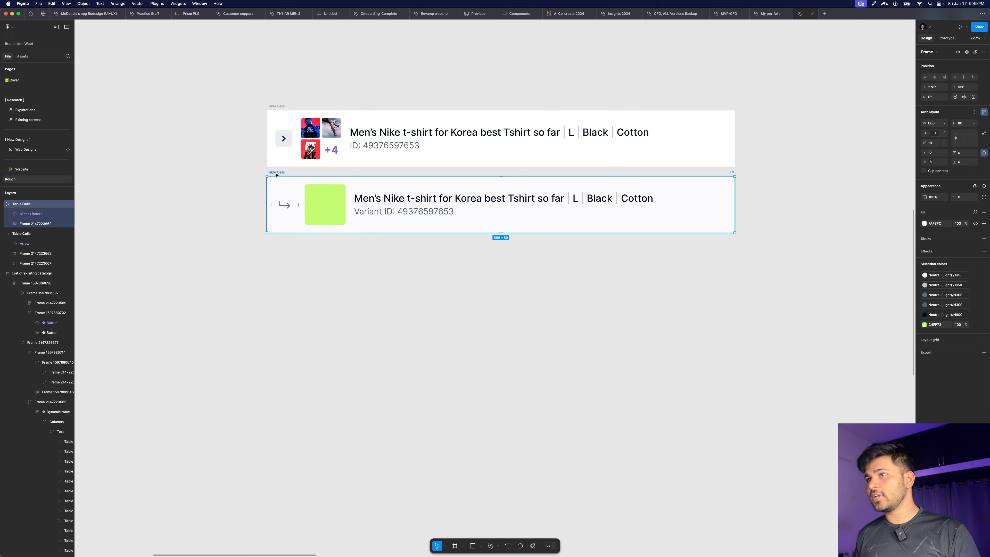
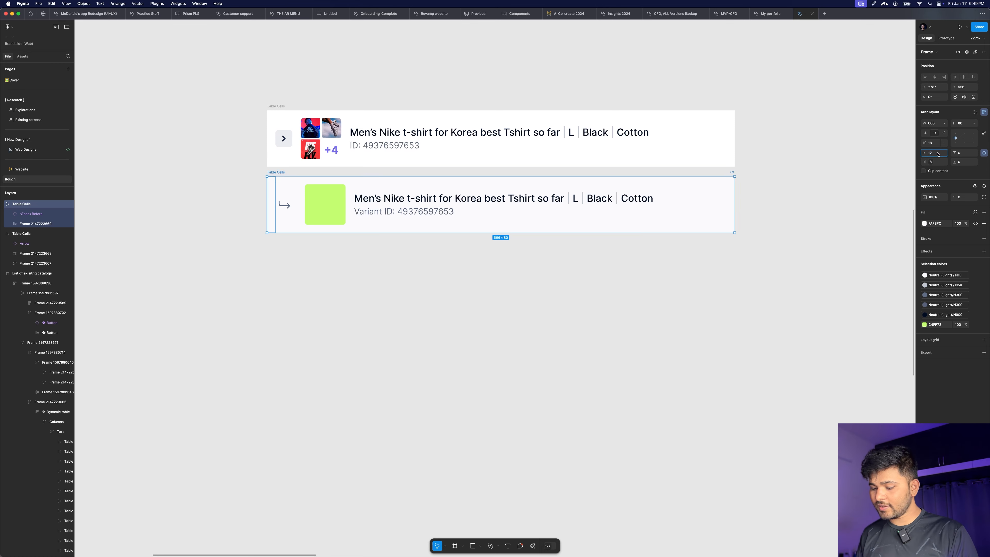
key("Return")
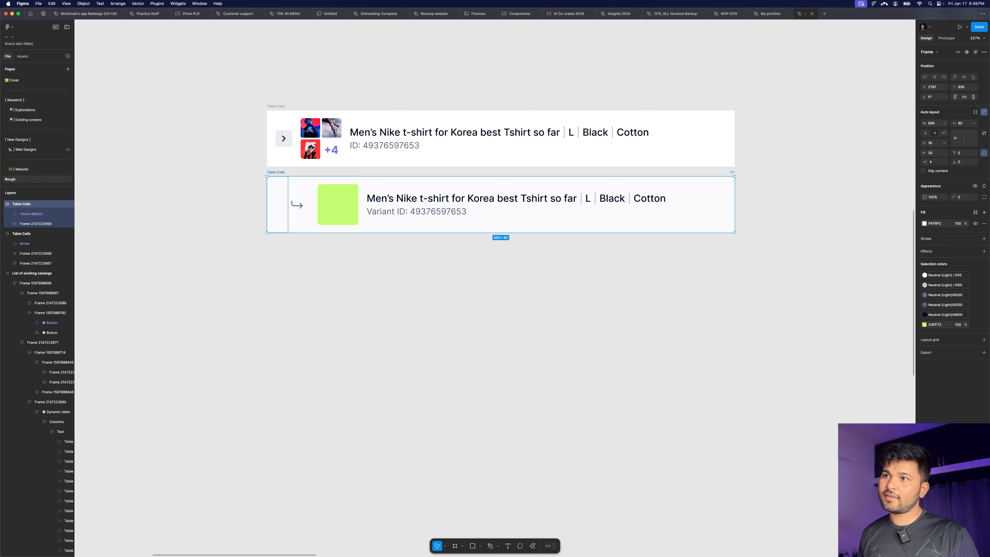
left_click(194, 260)
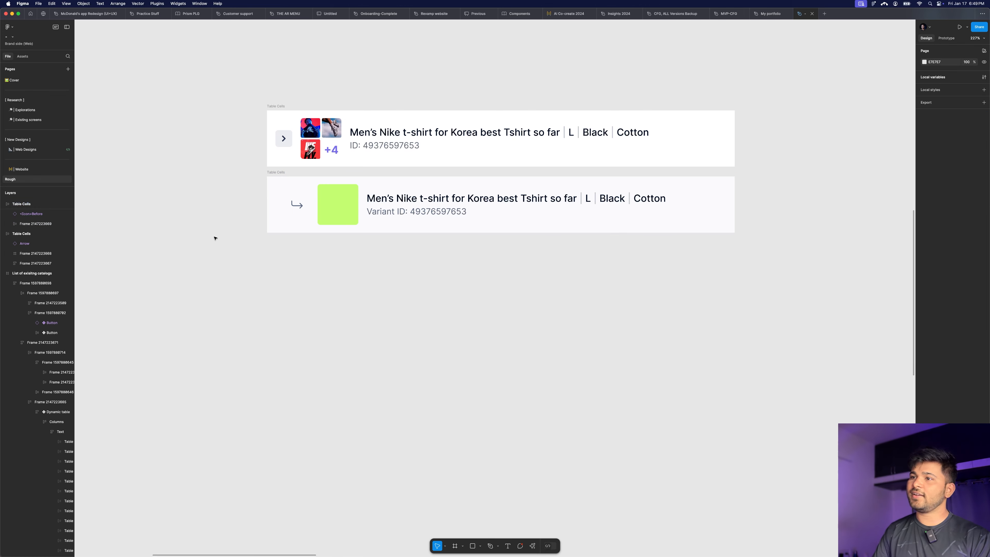
Step: Put a copy of the red WE FLY shoe image inside the variant cell's green thumbnail and enlarge it to fill the square
scroll(201, 238, "down", 3)
scroll(221, 232, "up", 4)
scroll(414, 251, "up", 2)
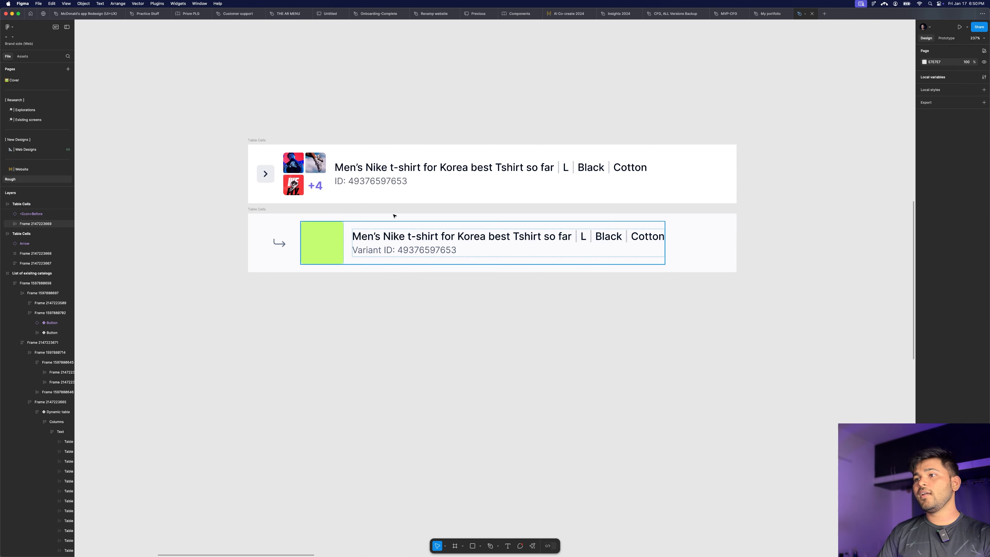
left_click(328, 236)
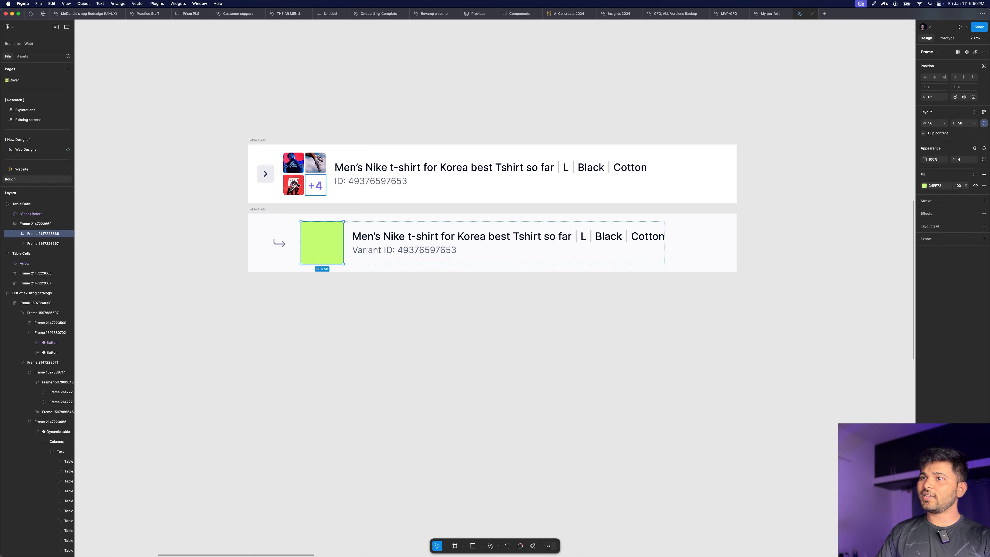
scroll(323, 240, "up", 5)
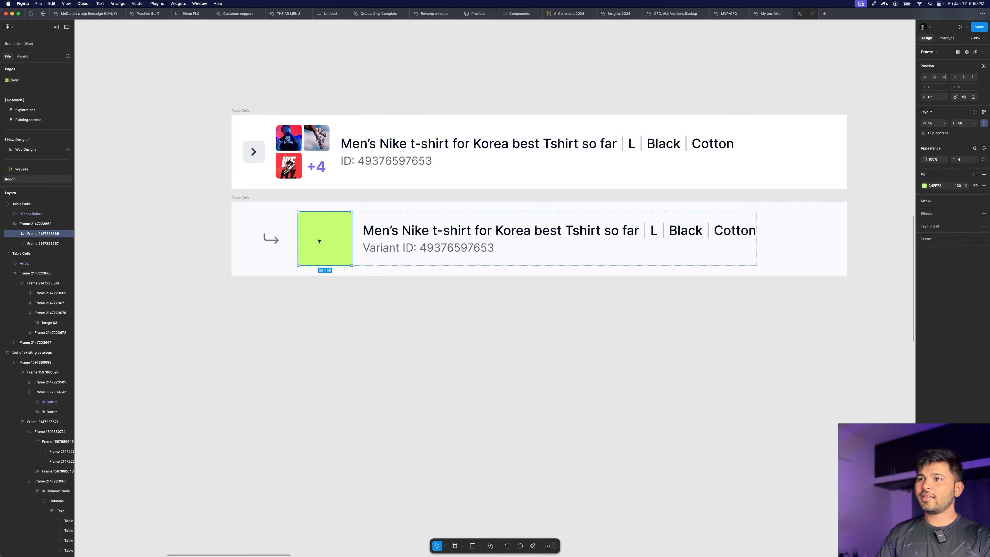
key("super+v")
scroll(331, 234, "up", 2)
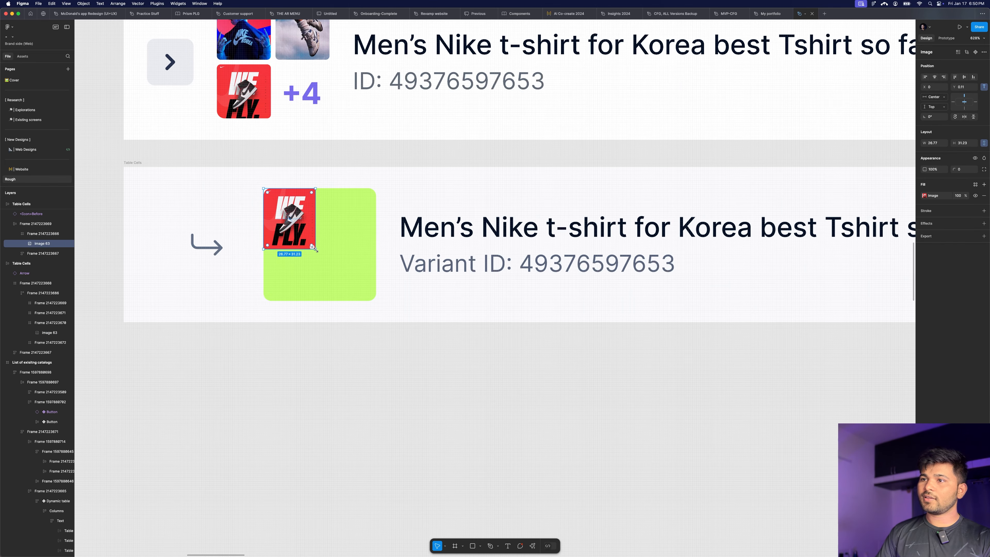
left_click_drag(411, 317, 375, 300)
left_click(389, 265)
scroll(389, 264, "down", 10)
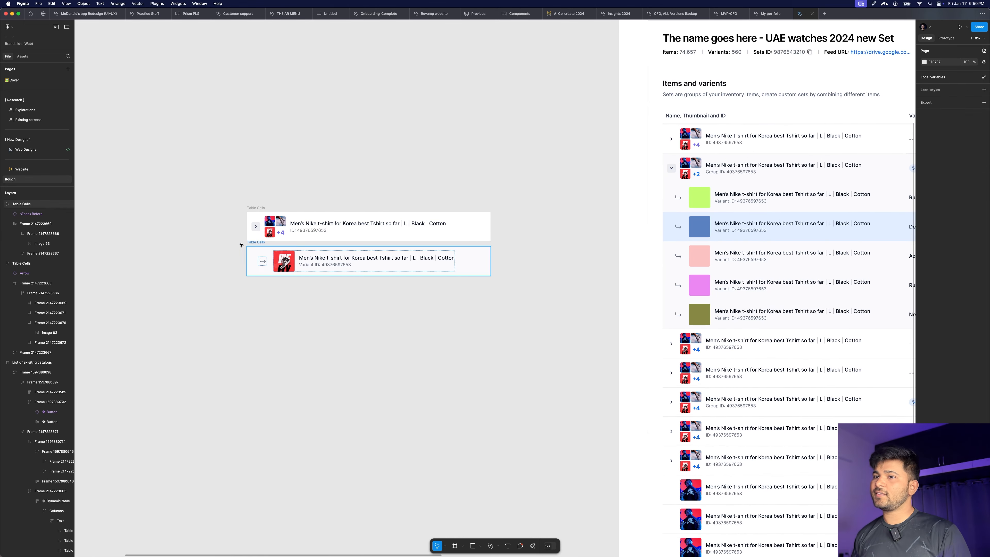
Step: Copy the Ruby, L row's variant, availability and price cells from the original table onto the canvas near the copied name cells
left_click(342, 247)
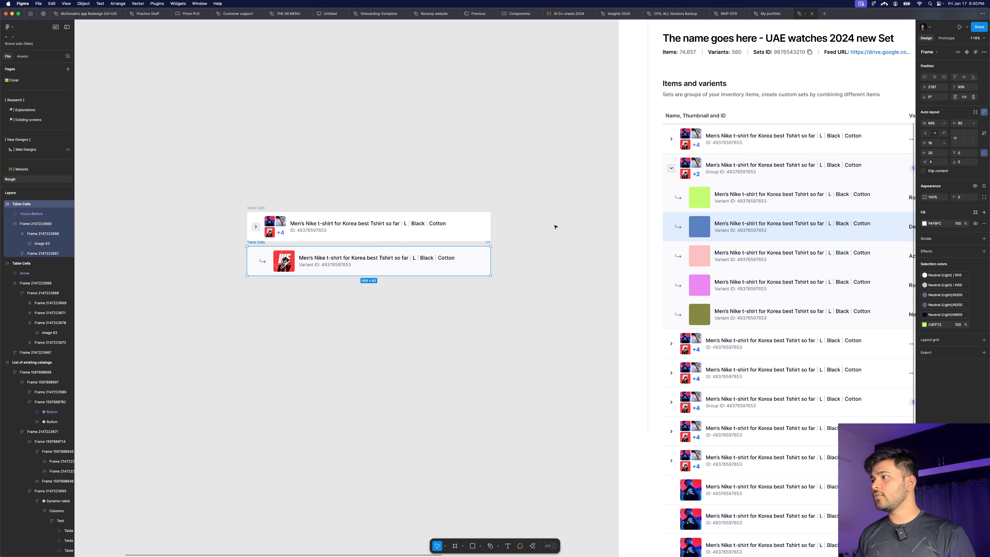
scroll(555, 224, "right", 5)
scroll(659, 229, "down", 3)
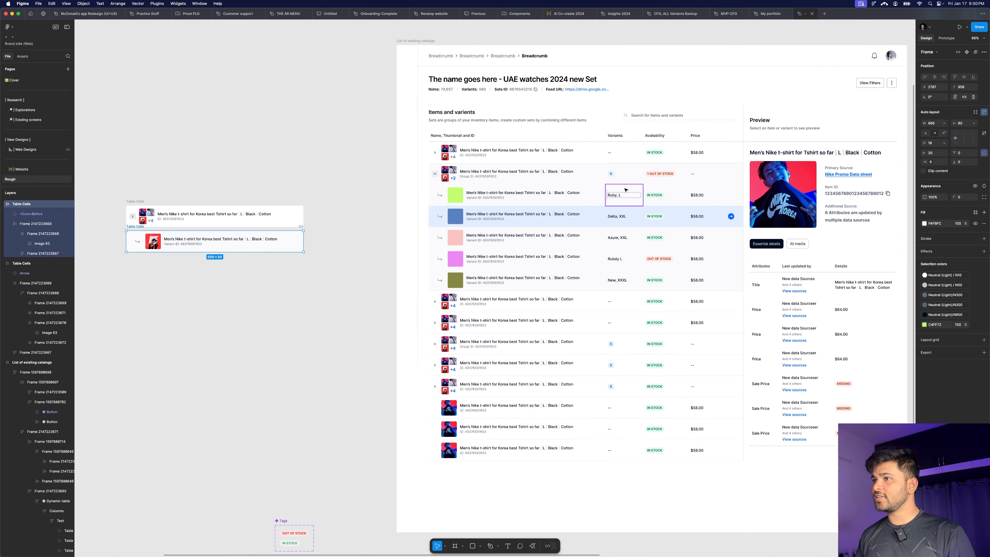
scroll(643, 226, "up", 4)
double_click(611, 198)
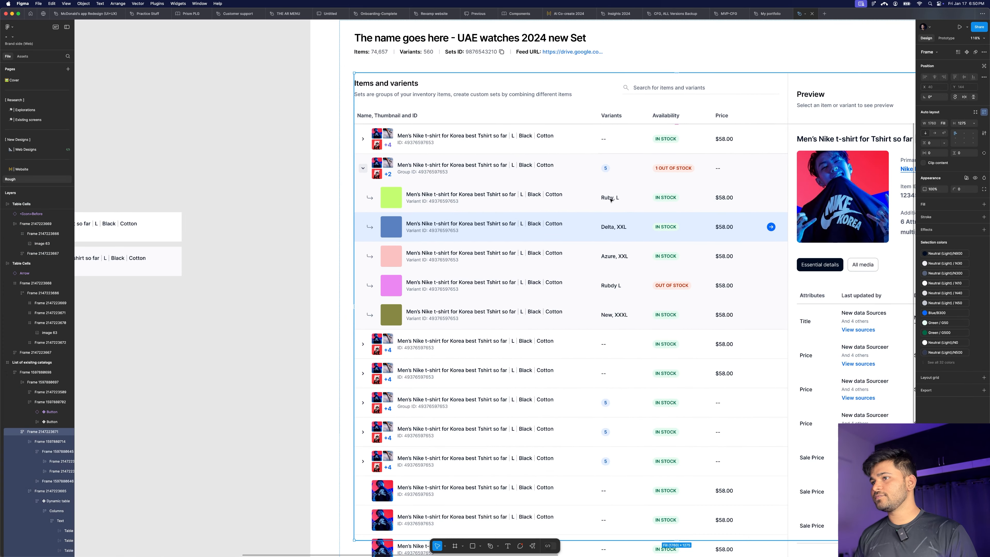
key("Escape")
scroll(635, 187, "down", 4)
left_click(637, 188, "shift")
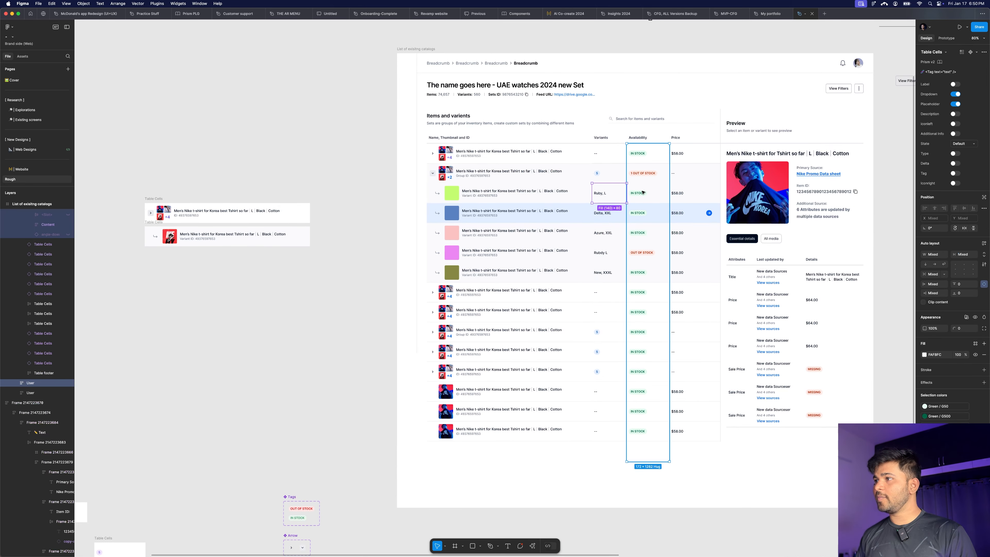
left_click(680, 191, "shift")
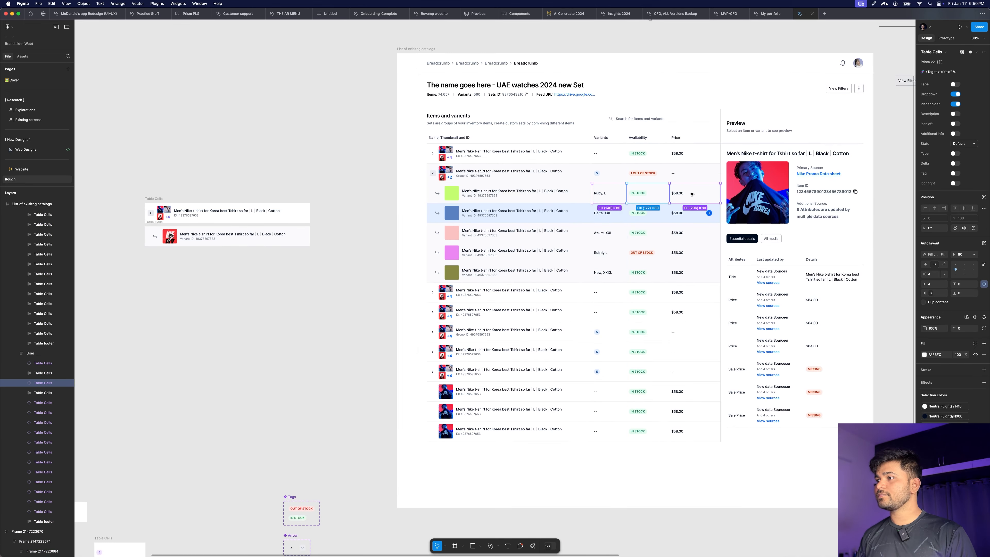
left_click_drag(624, 193, 310, 148)
scroll(407, 138, "down", 5)
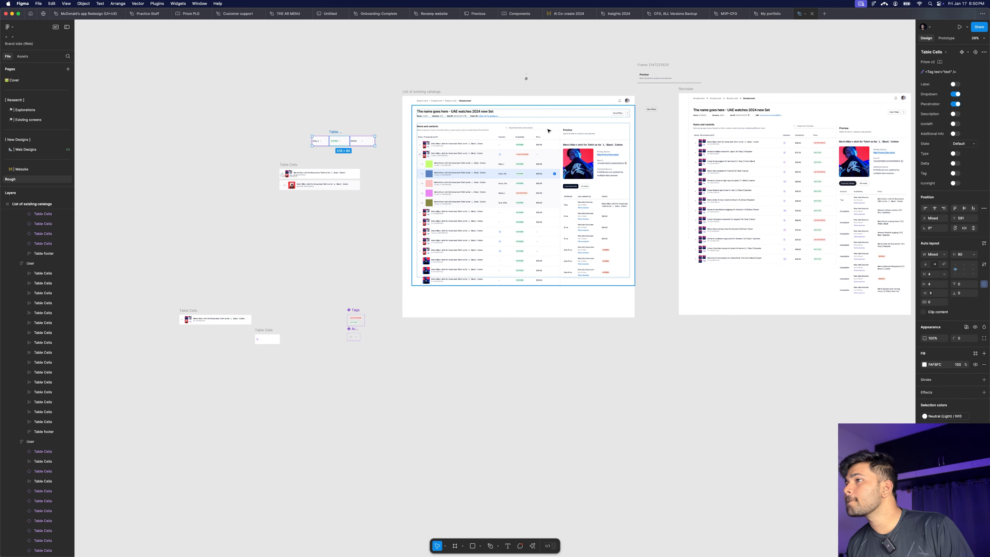
Step: Rename the recreated table's header above the dollar amounts to Price and the one above the stock tags to Availability
scroll(814, 135, "up", 10)
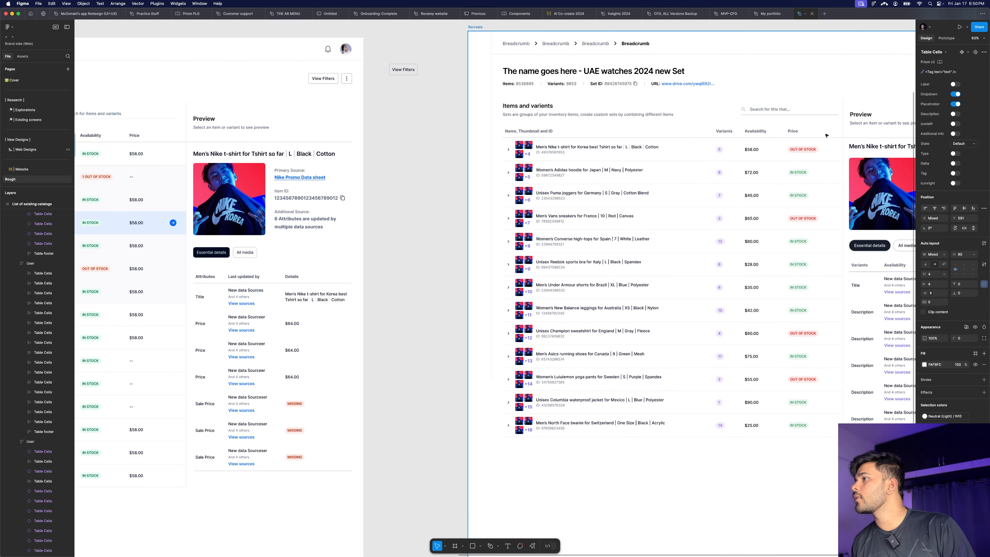
left_click(696, 133)
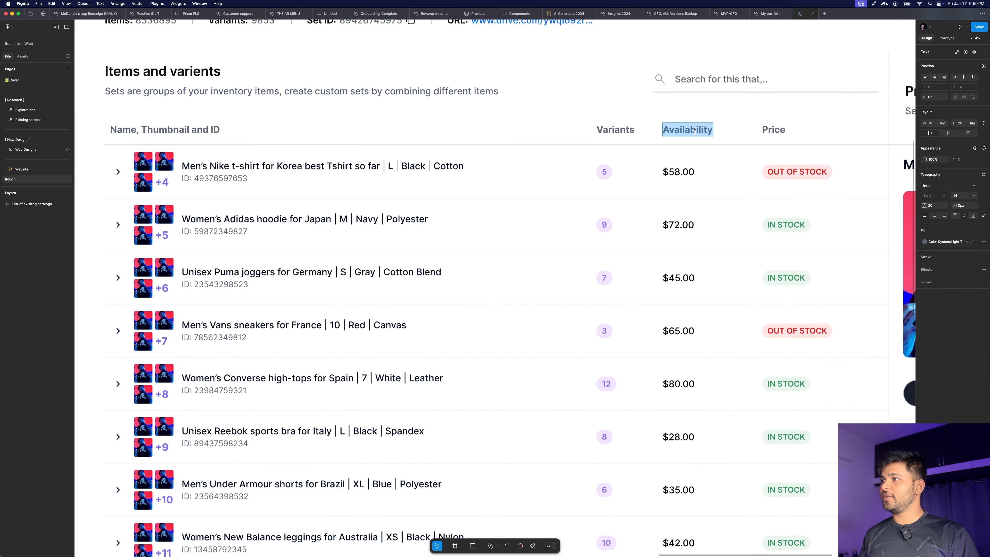
key("Return")
type("Price")
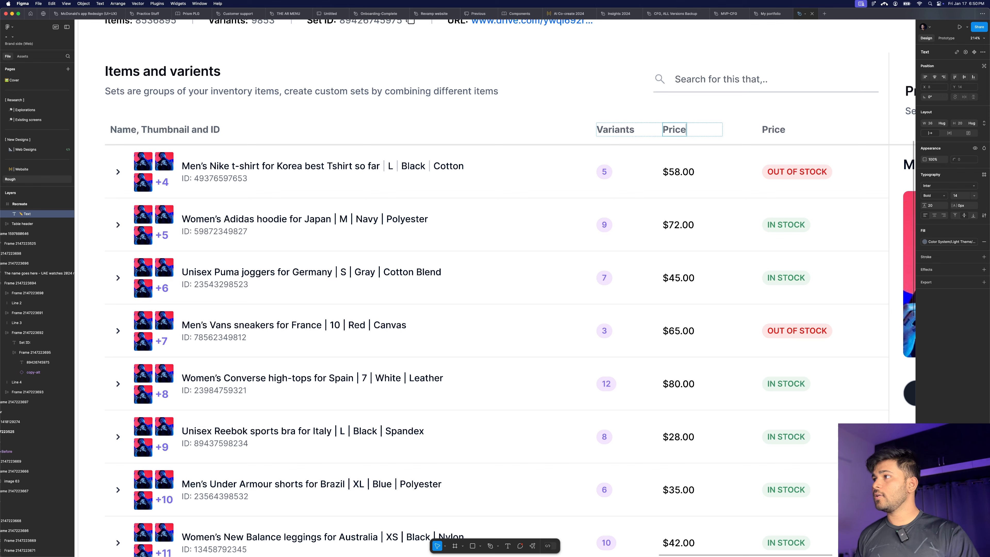
double_click(769, 131)
scroll(769, 130, "down", 6)
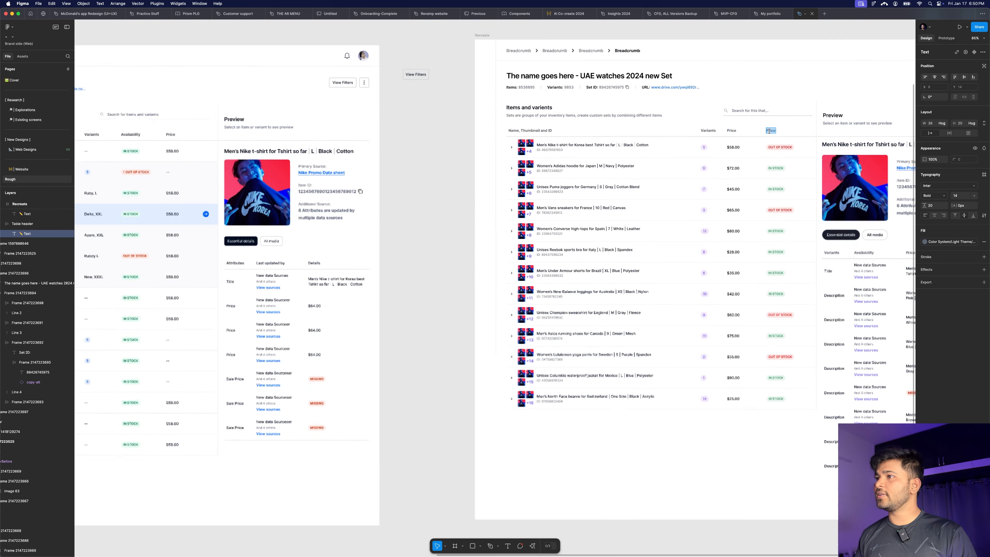
double_click(184, 135)
key("super+c")
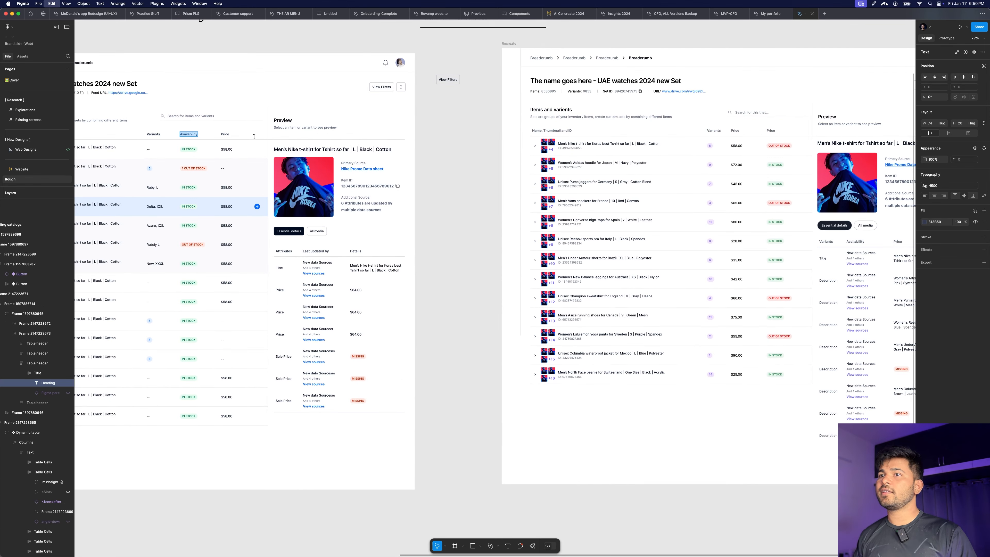
double_click(771, 130)
left_click(427, 156)
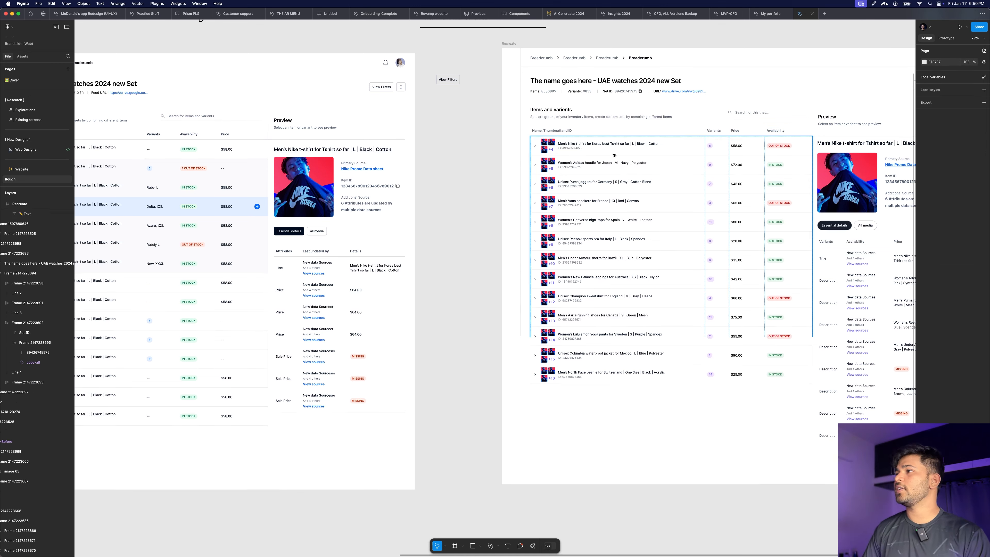
Step: Move the recreated table's price column and its Price header after the availability column and Availability header
double_click(742, 156)
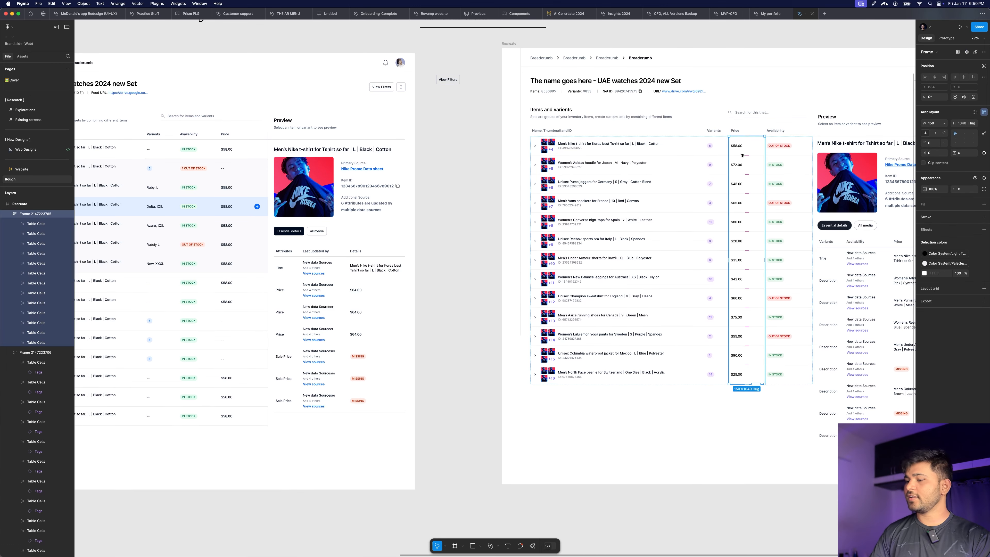
key("Right")
left_click(740, 132)
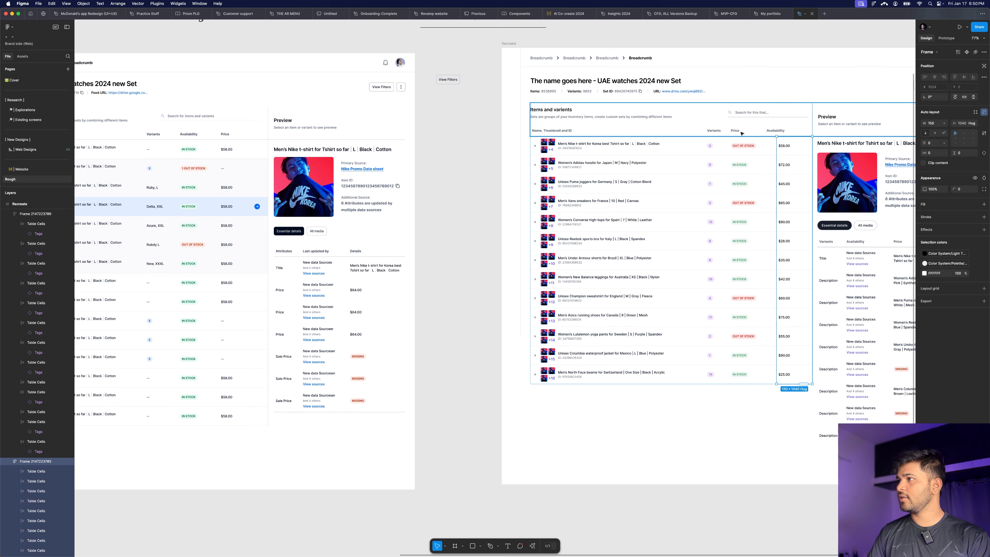
key("Right")
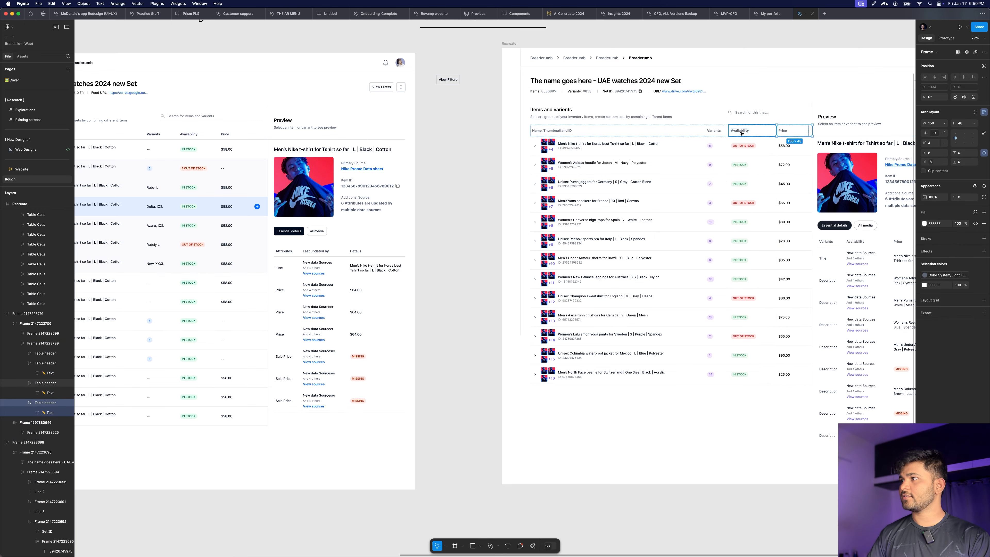
scroll(742, 133, "down", 3)
left_click(745, 64)
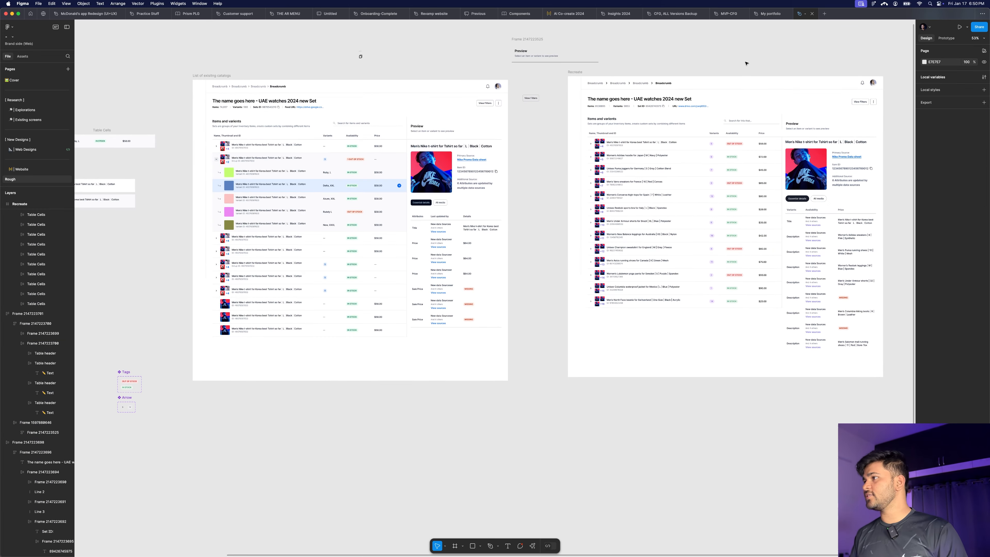
Step: Remove the white fill from the recreated table's Price header cell
scroll(740, 70, "up", 10)
scroll(719, 82, "up", 5)
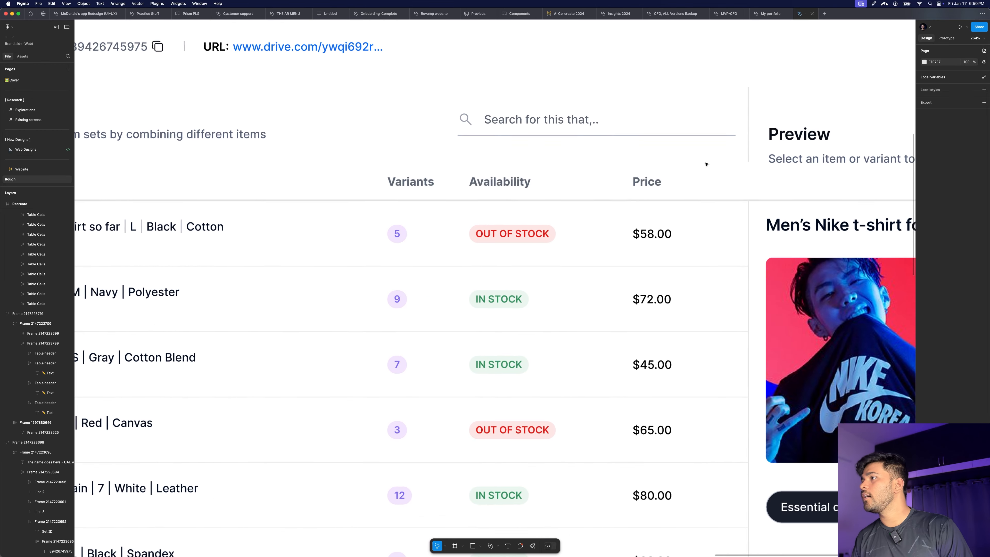
left_click(639, 194)
double_click(639, 193)
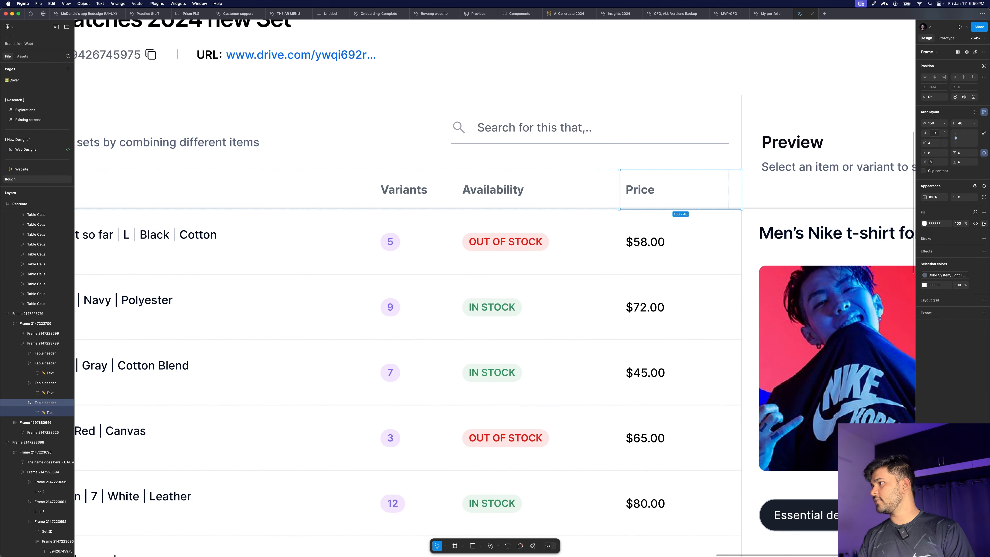
scroll(517, 194, "down", 6)
left_click(570, 51)
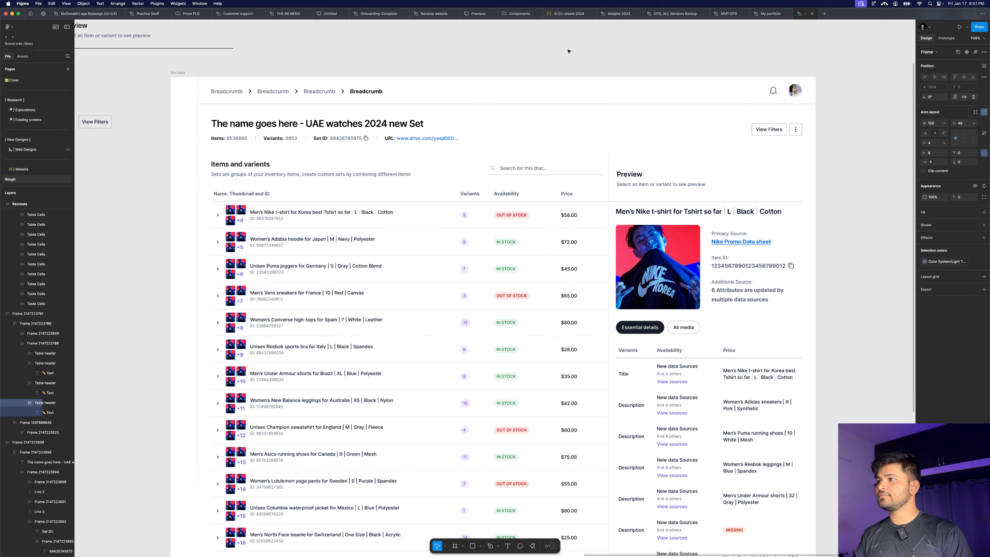
Step: Try adding a white FFFFFF fill back to the Price header cell at the divider beside the preview section
scroll(585, 165, "up", 6)
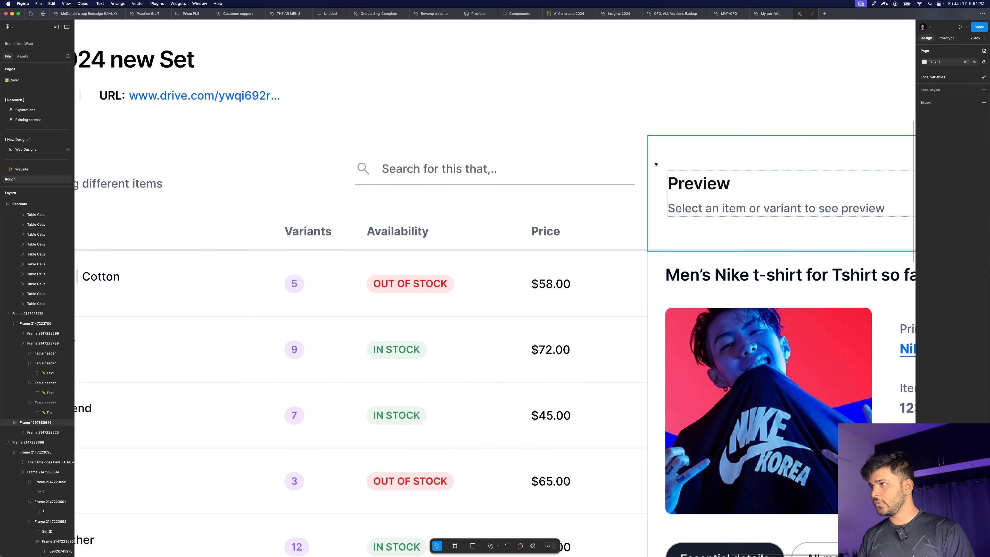
scroll(640, 193, "up", 3)
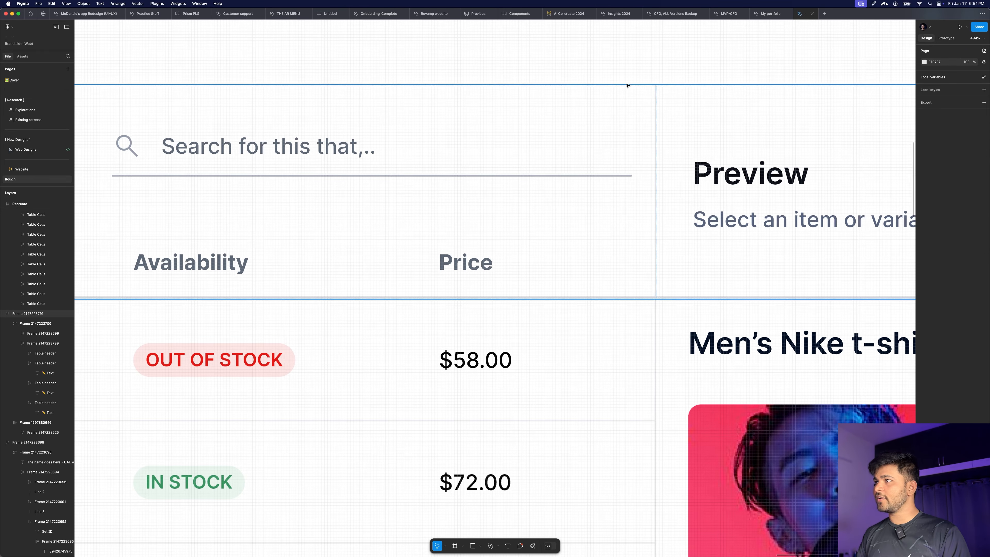
left_click(638, 113)
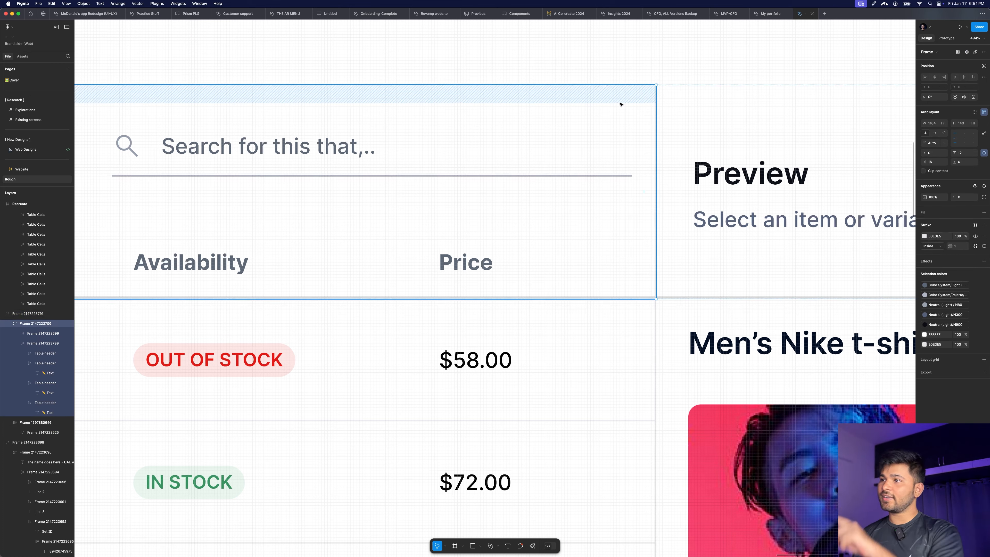
left_click(506, 268)
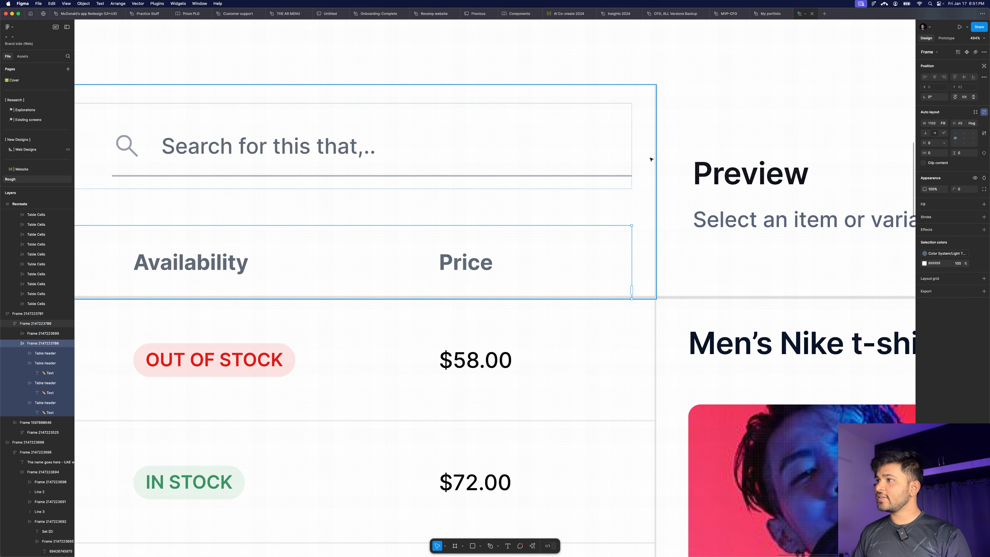
left_click(528, 248)
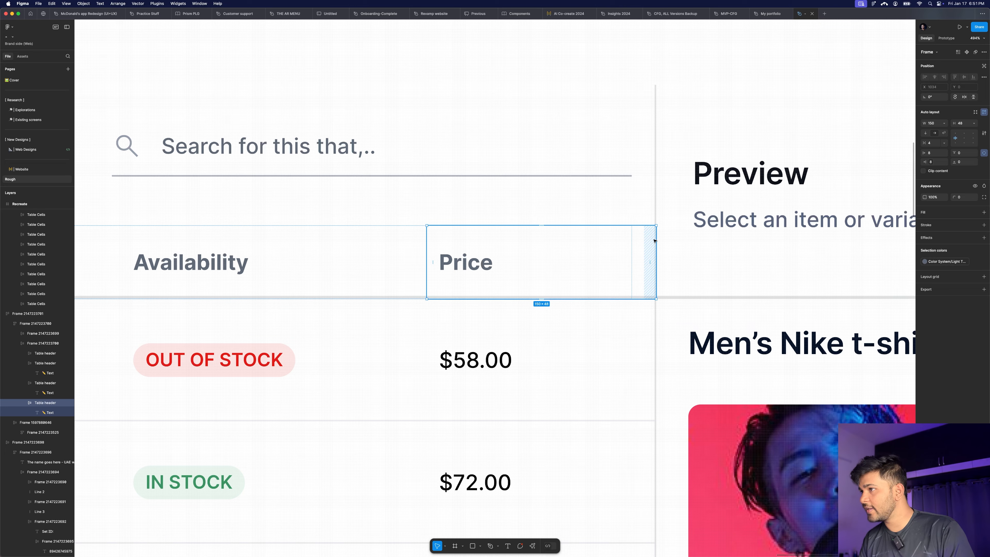
scroll(649, 242, "up", 10)
scroll(656, 202, "up", 1)
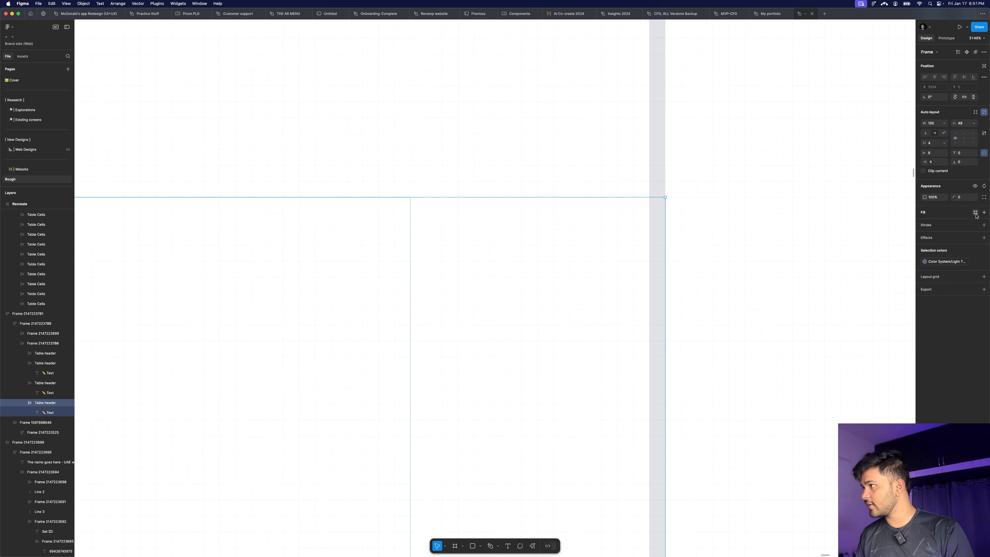
left_click(984, 212)
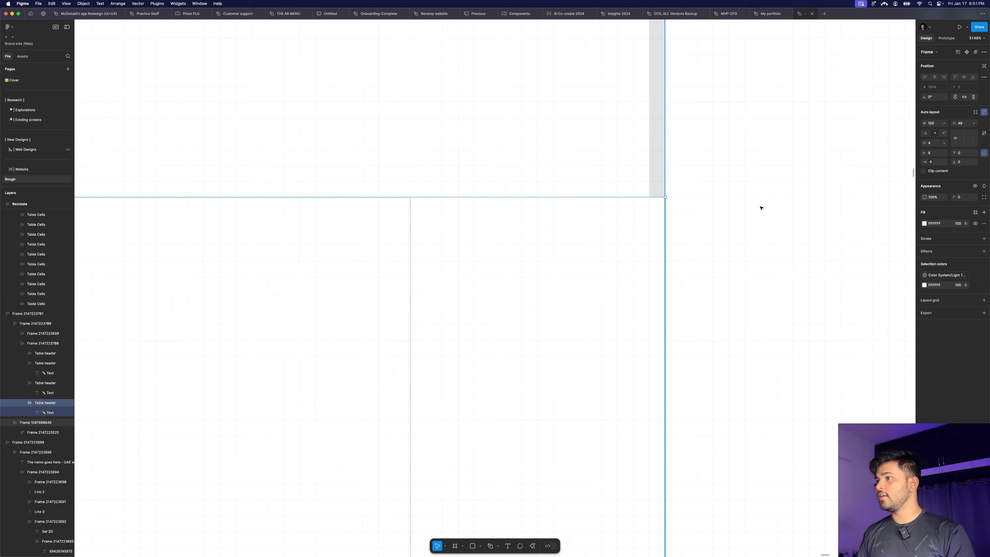
scroll(659, 184, "down", 5)
scroll(659, 183, "down", 3)
scroll(659, 184, "up", 3)
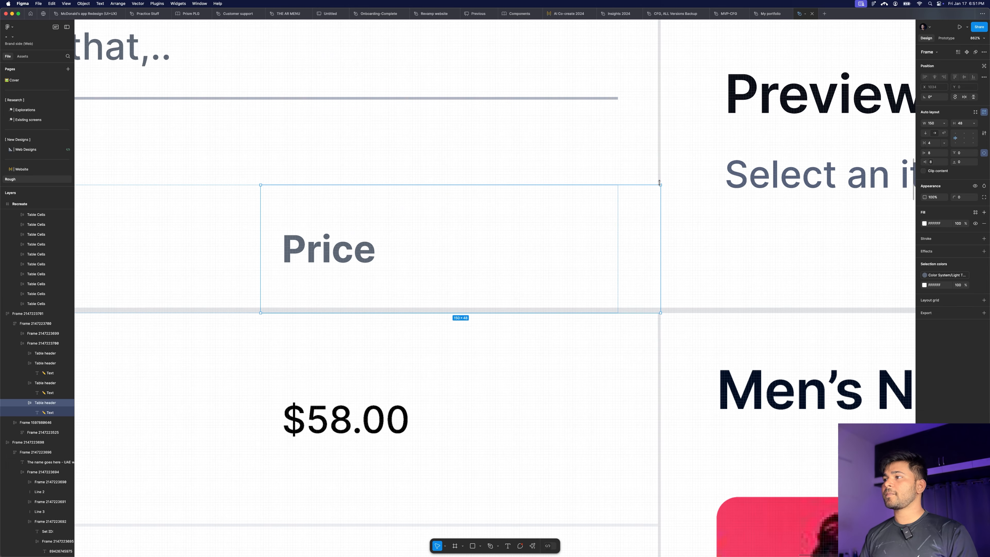
scroll(662, 183, "down", 2)
left_click(674, 194)
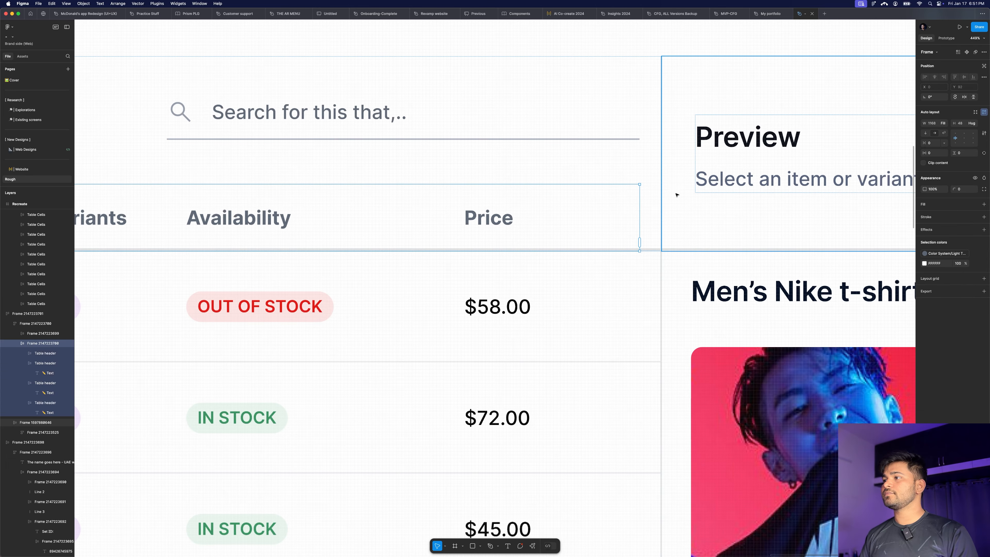
Step: Set the width of the recreated table's header row to Fill container
left_click(479, 193)
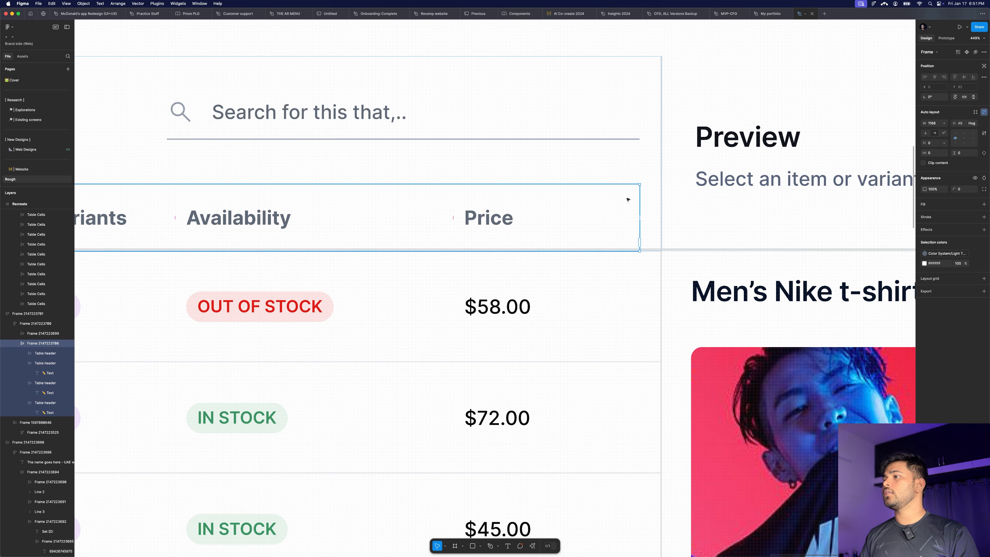
left_click(943, 123)
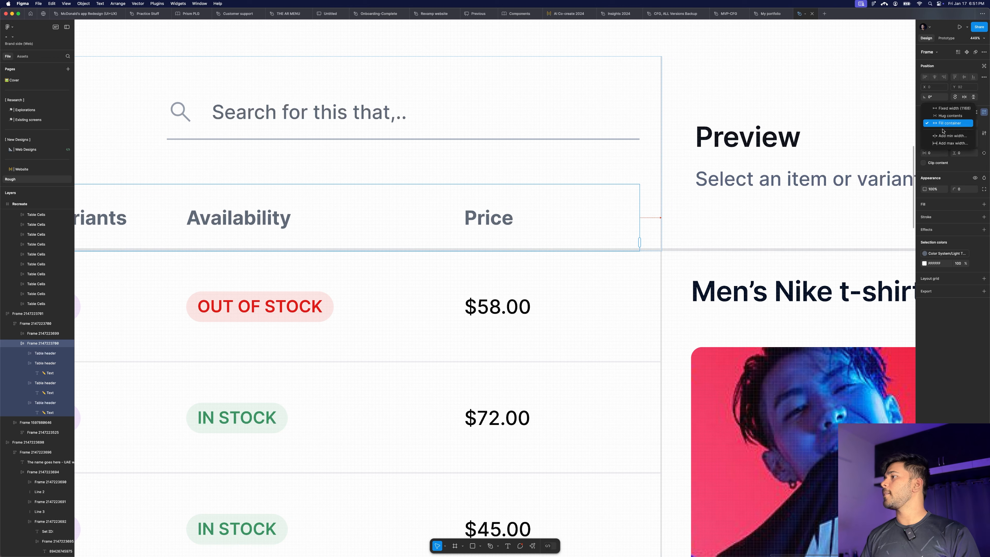
left_click(947, 124)
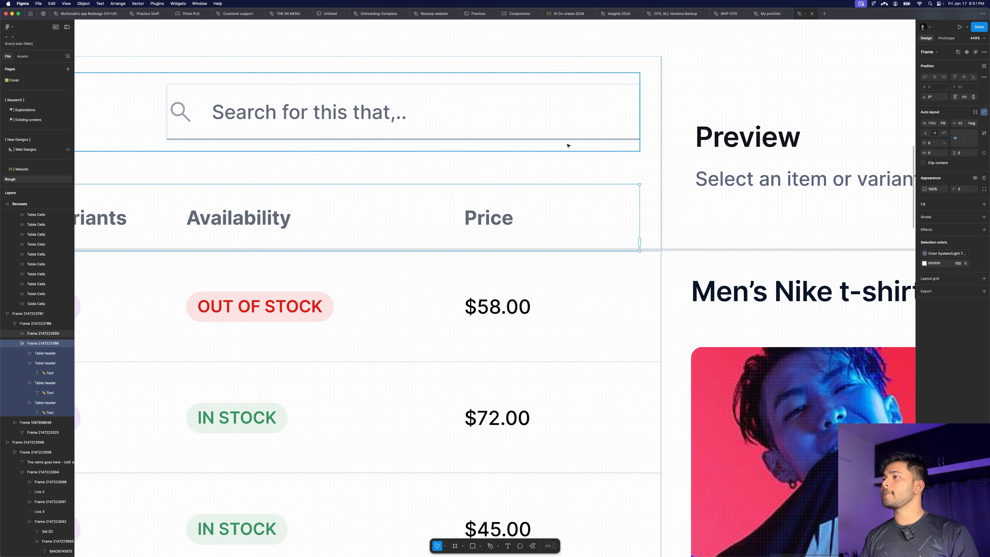
left_click(841, 152)
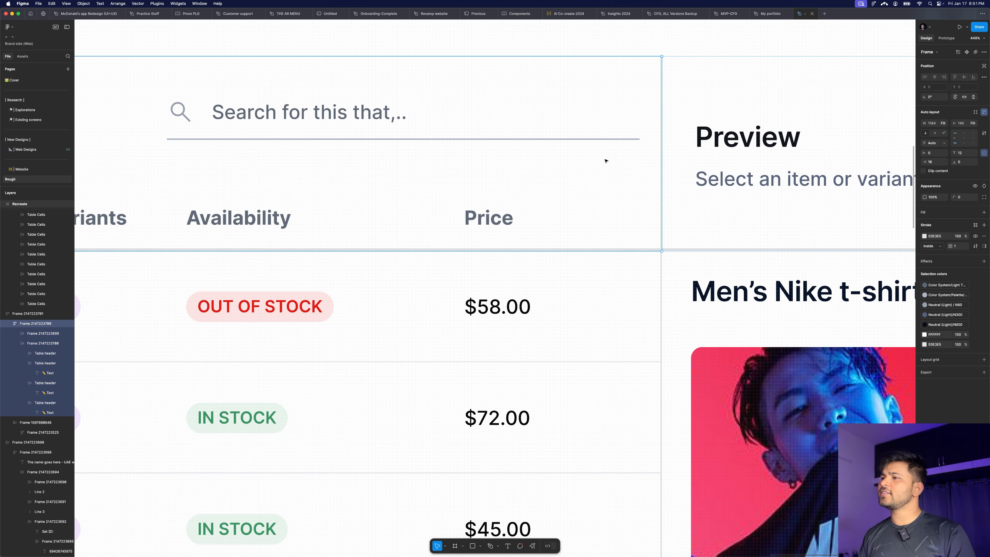
scroll(607, 160, "down", 5)
scroll(606, 160, "down", 3)
left_click(797, 161)
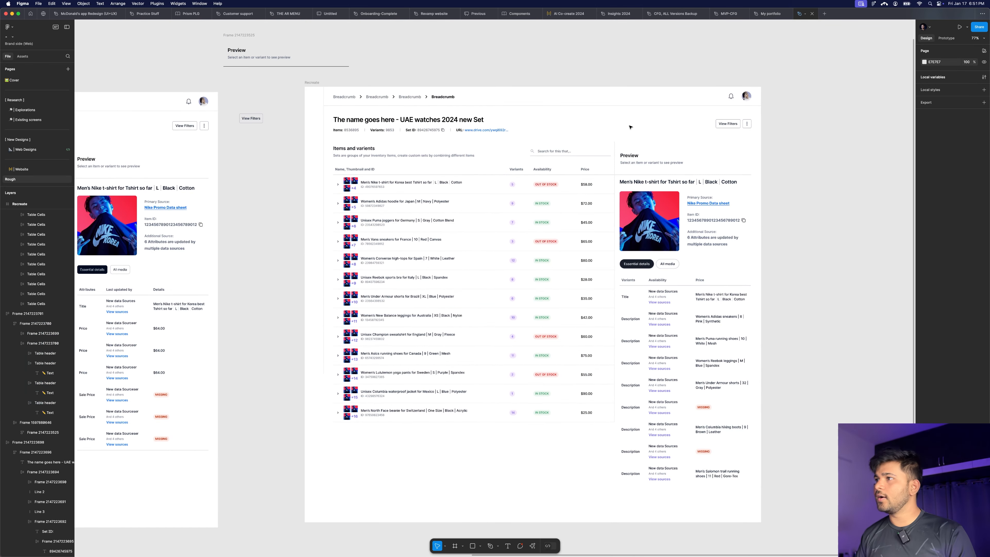
scroll(464, 156, "down", 4)
scroll(462, 158, "up", 4)
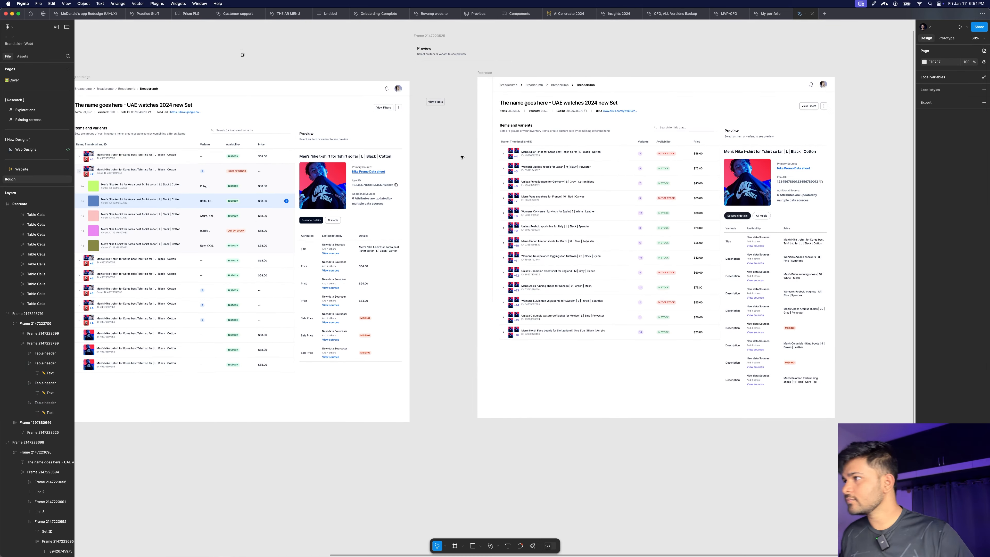
scroll(640, 223, "up", 4)
scroll(658, 289, "down", 6)
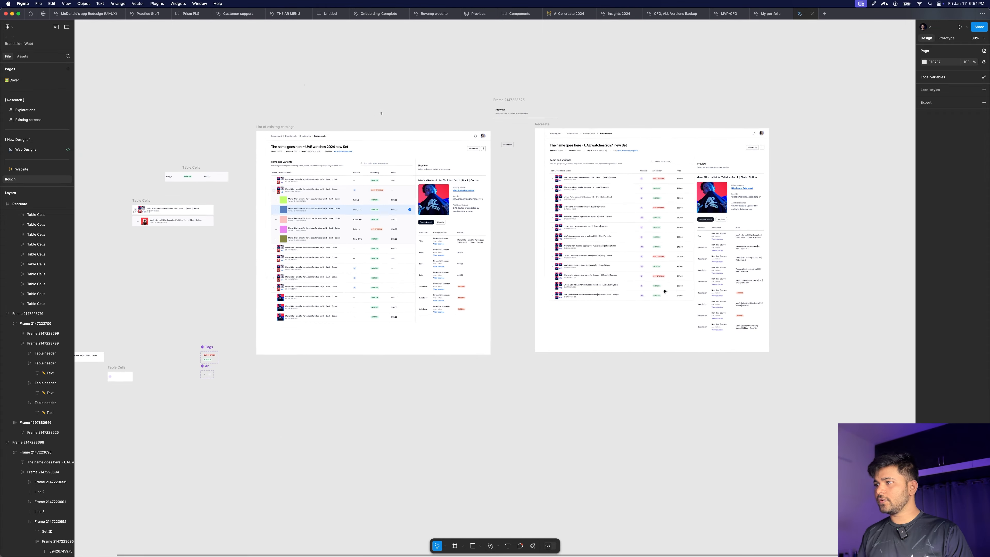
scroll(664, 290, "up", 3)
scroll(376, 181, "down", 4)
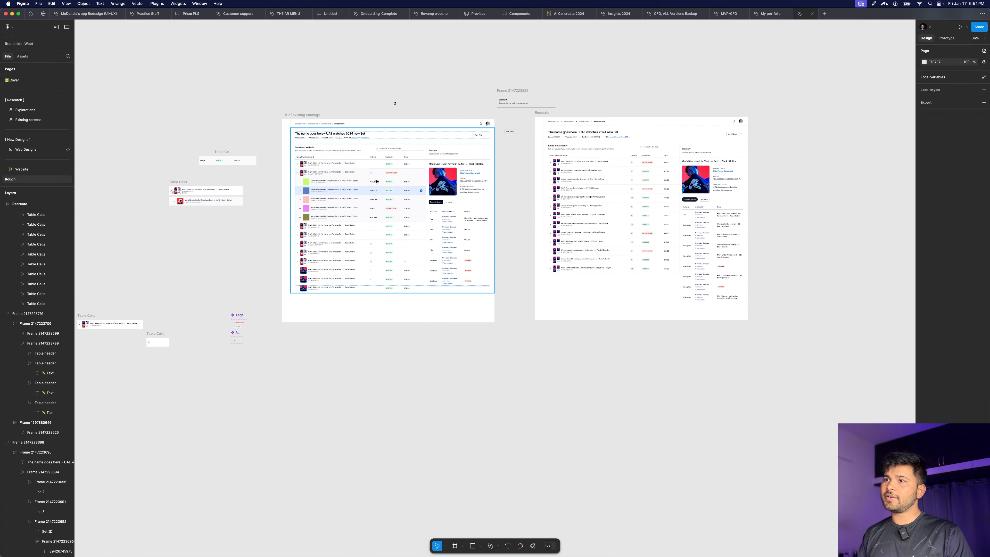
Step: Place another copy of the original Ruby, L variant, availability and price cells on the canvas and align the shoe variant's name cell directly before them
scroll(218, 177, "left", 3)
scroll(216, 177, "up", 4)
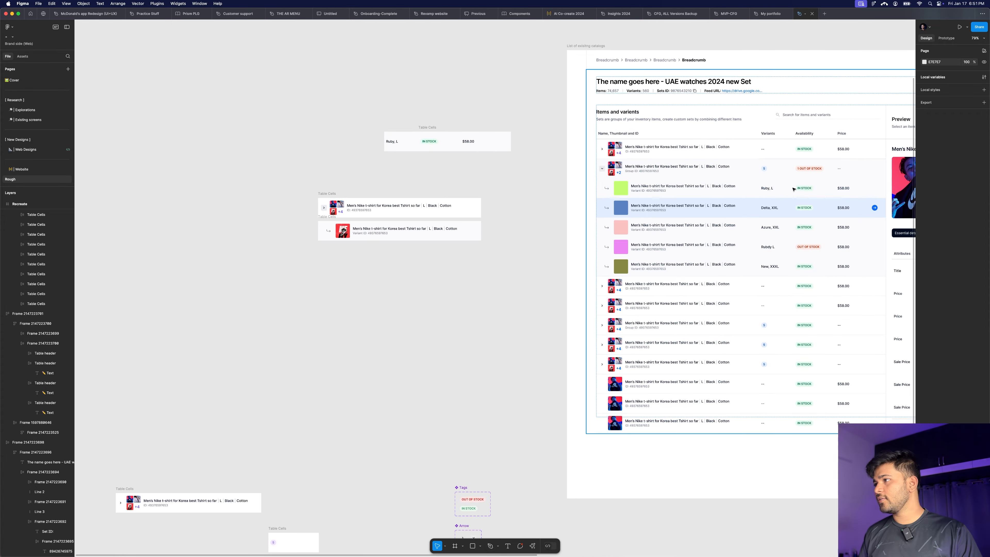
left_click(769, 188)
double_click(768, 188)
double_click(768, 188)
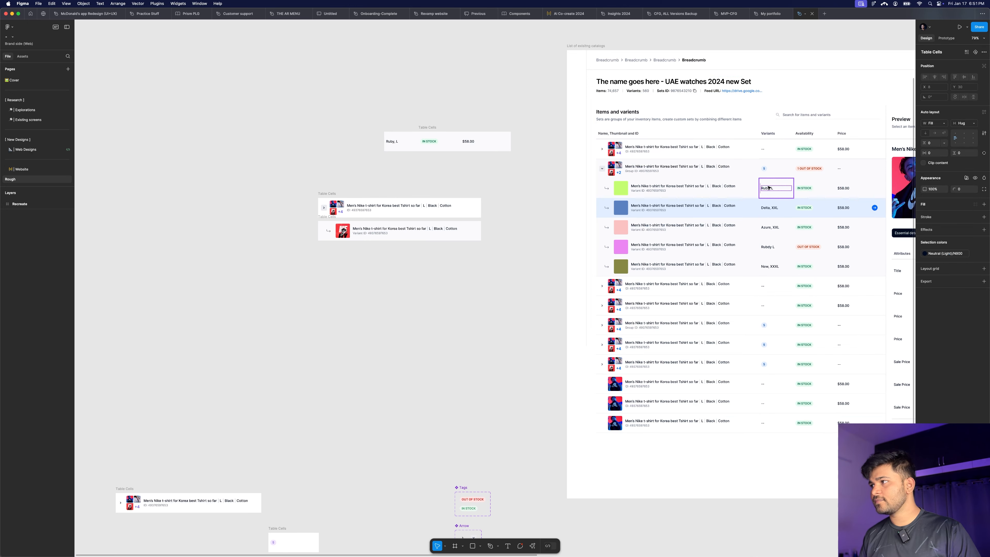
double_click(769, 187)
key("Escape")
left_click(824, 186, "shift")
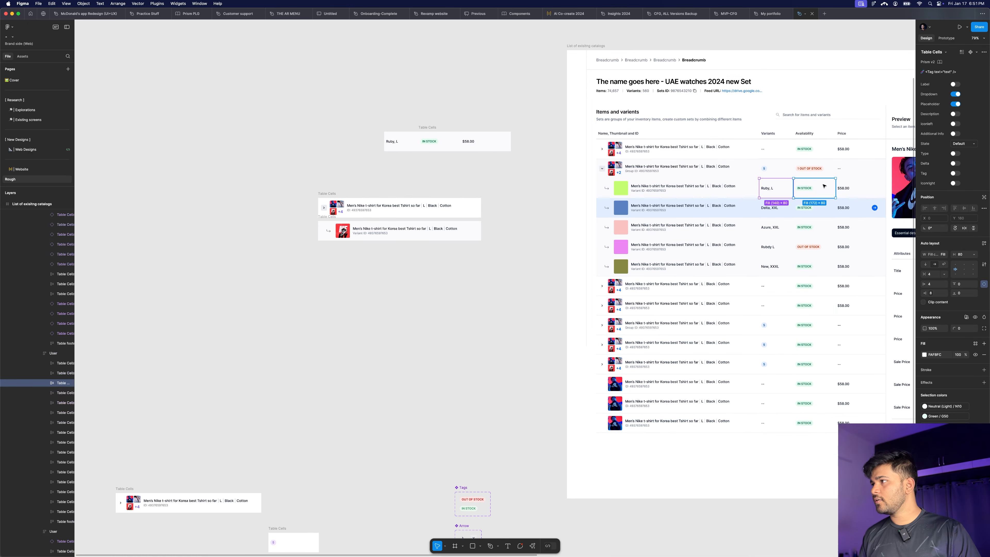
left_click(852, 185, "shift")
left_click_drag(852, 186, 363, 292)
left_click_drag(323, 217, 112, 280)
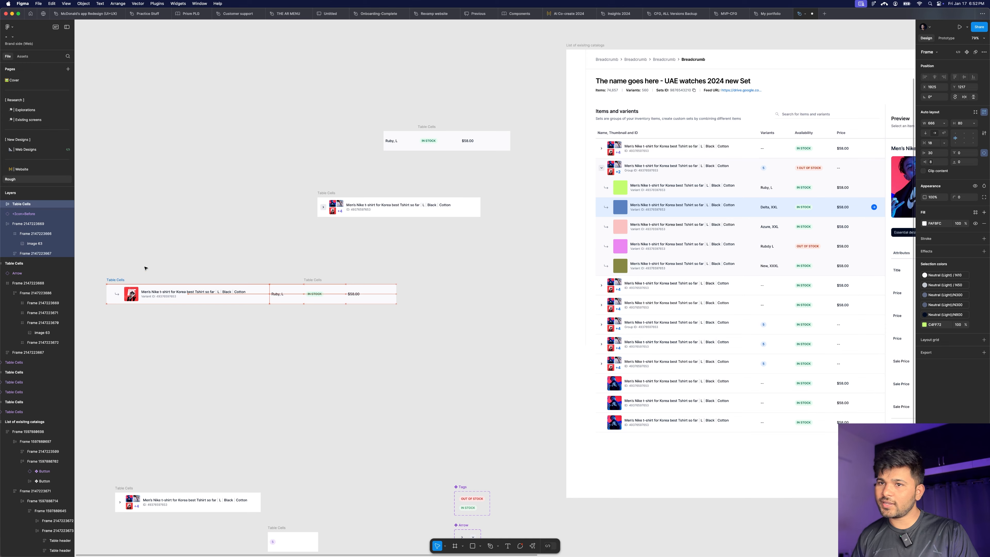
Step: Try wrapping the assembled variant row's name, variant, availability and price cells in one auto layout frame
left_click(191, 244)
left_click_drag(192, 243, 294, 239)
left_click_drag(319, 315, 524, 314)
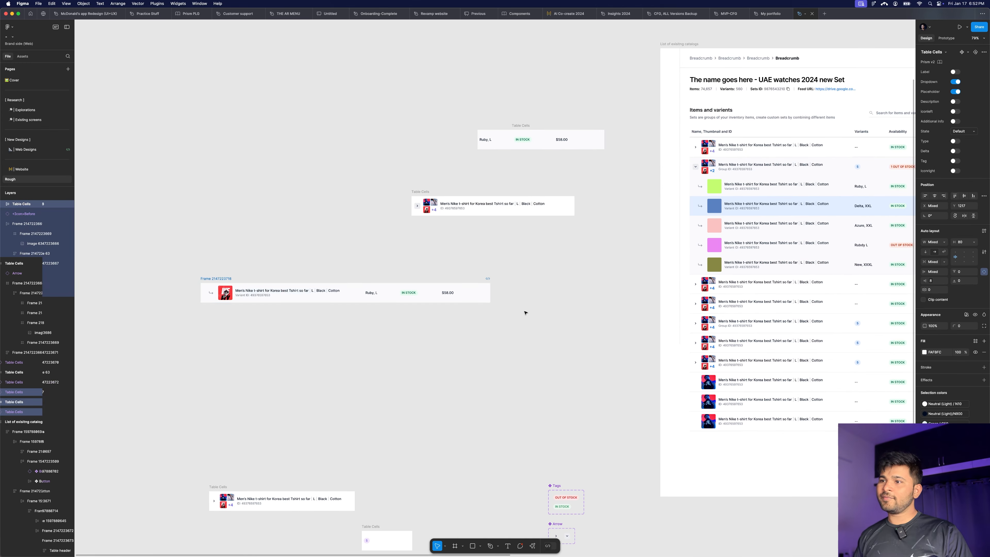
key("shift+a")
scroll(222, 269, "down", 5)
scroll(230, 269, "up", 6)
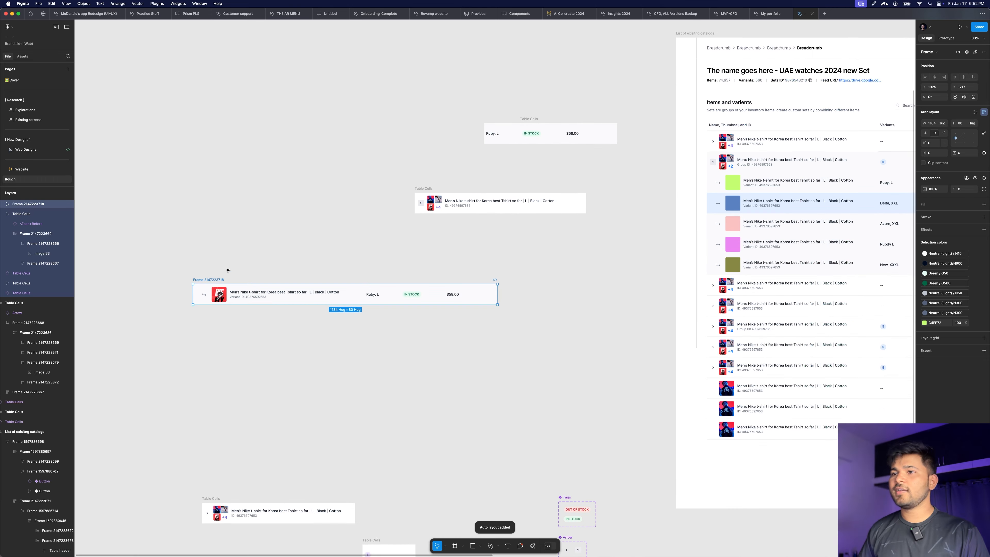
key("super+z")
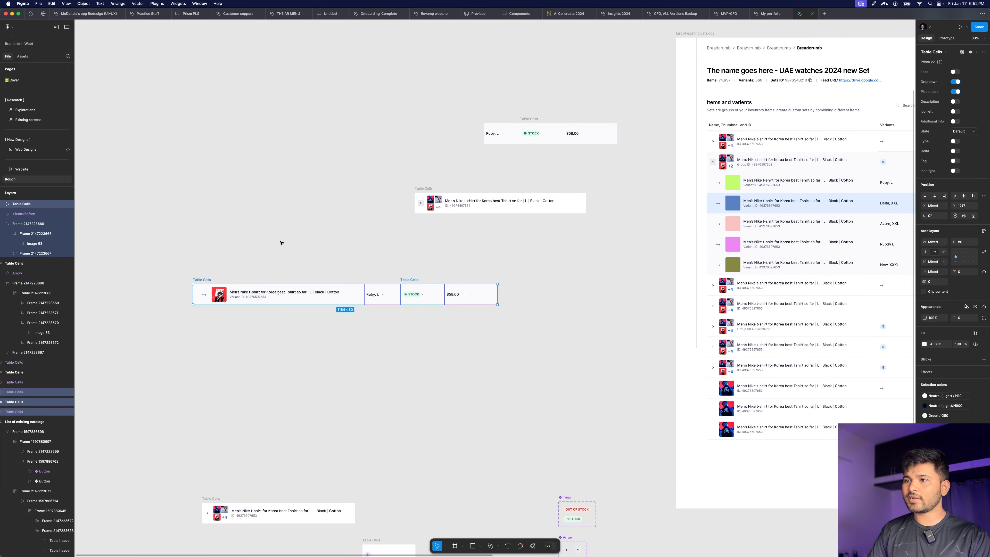
left_click(283, 243)
Step: Paste a copy of the assembled Nike t-shirt variant's name cell into the name column of the recreated table
scroll(268, 228, "down", 6)
scroll(383, 111, "up", 3)
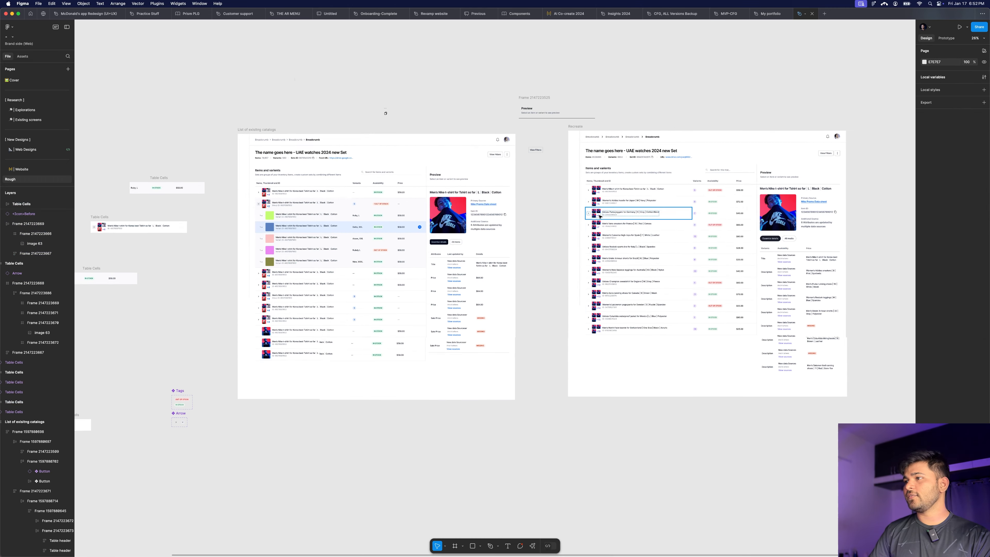
double_click(639, 209)
double_click(639, 209)
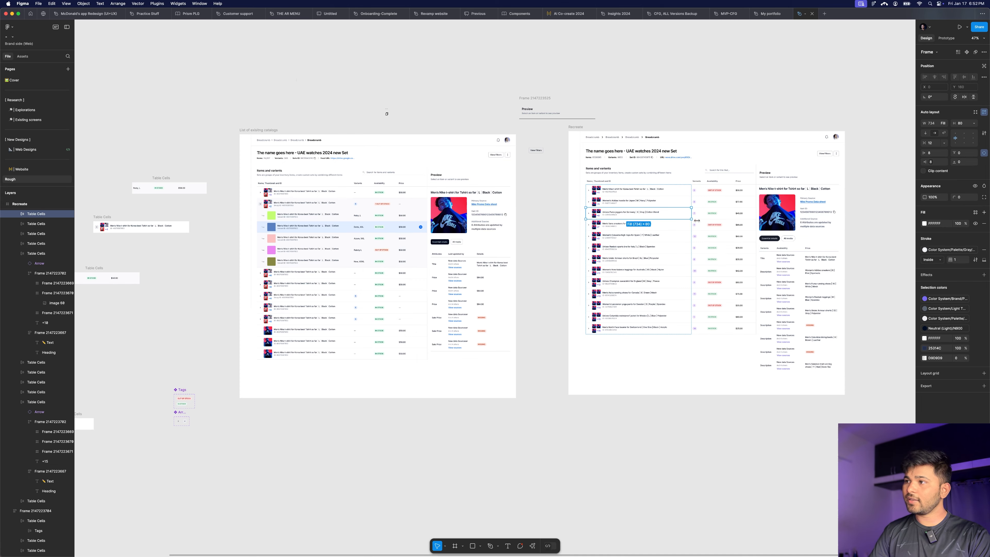
scroll(694, 218, "down", 3)
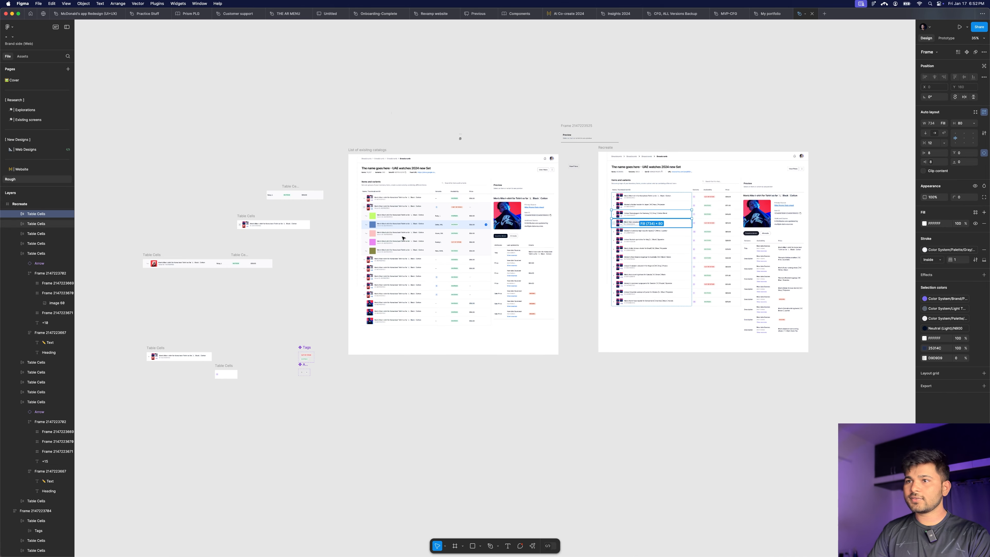
left_click(154, 255)
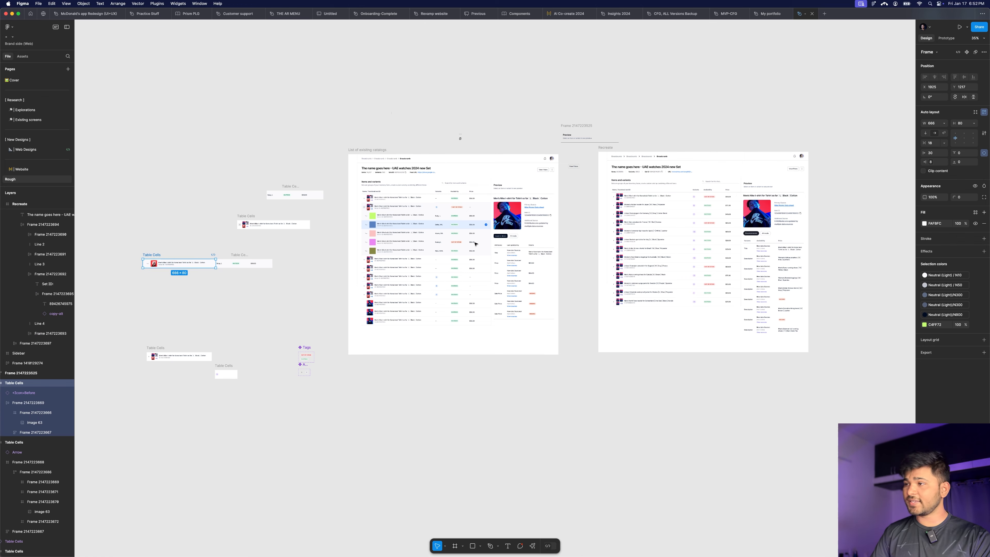
scroll(652, 227, "up", 5, "ctrl")
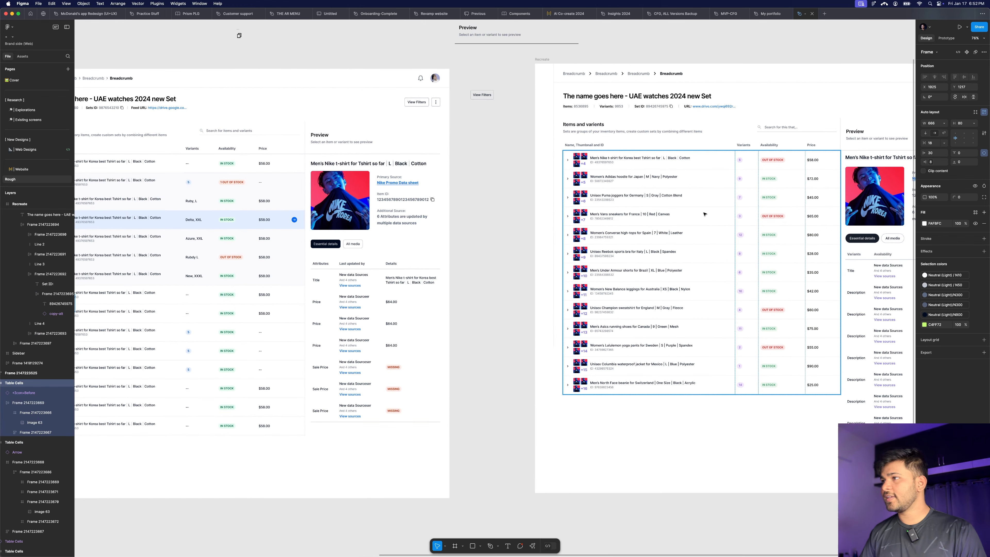
left_click(692, 210)
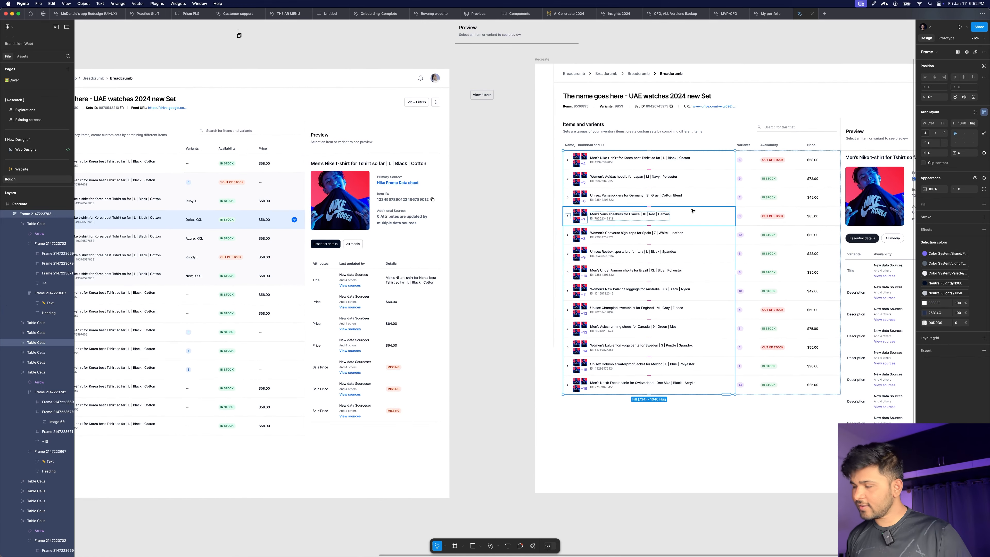
key("super+v")
Step: Move the pasted variant name cell up the column until it sits directly below the Women's Converse high-tops row
key("Up")
key("Up")
key("Up")
key("Up")
key("Up")
key("Up")
key("Up")
key("Up")
key("Up")
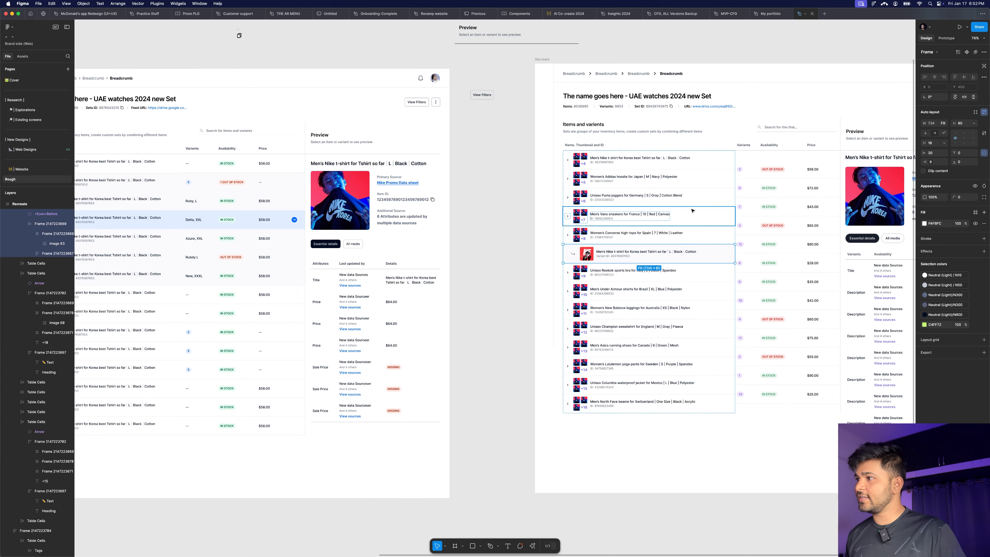
Step: Switch the Women's Converse high-tops row's arrow to its opened variant
scroll(691, 210, "up", 5)
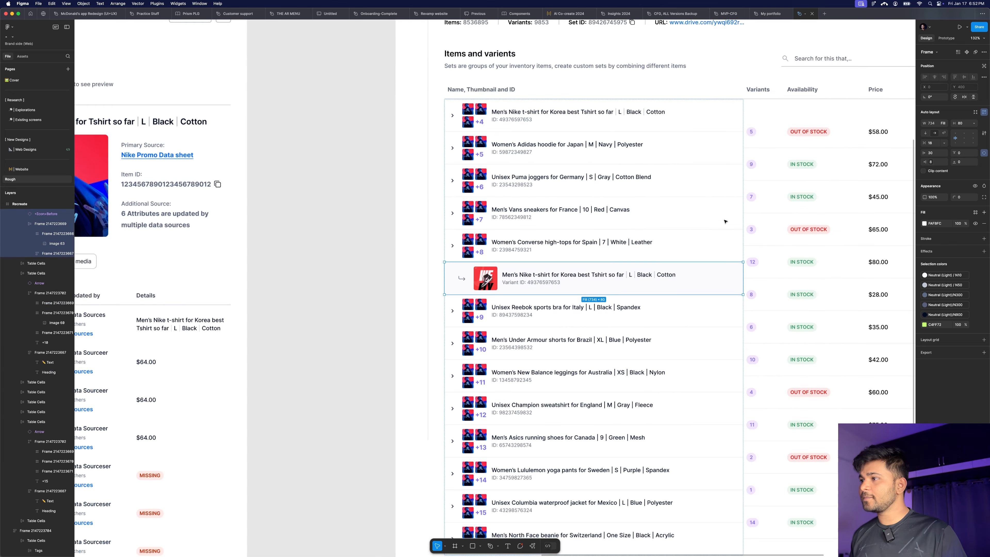
left_click(452, 246)
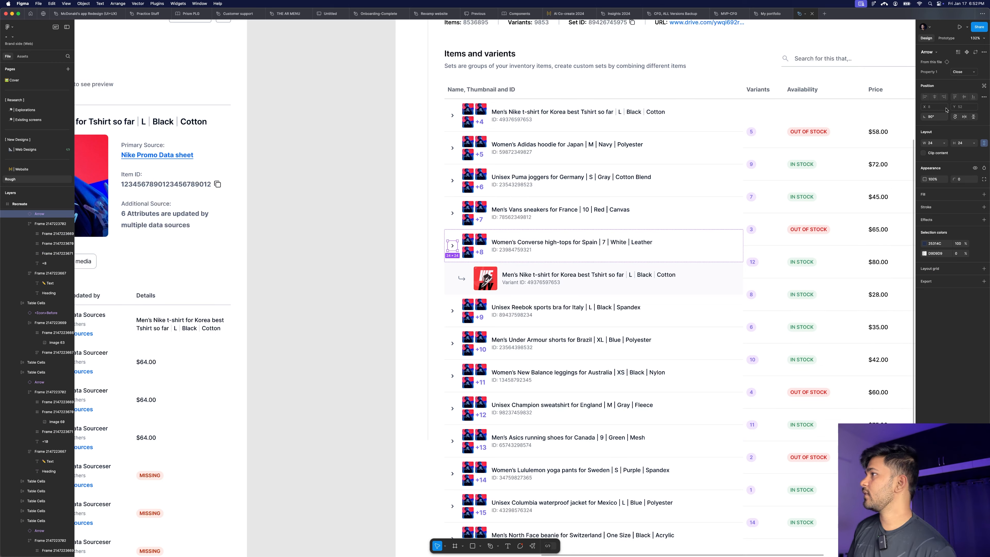
left_click(966, 72)
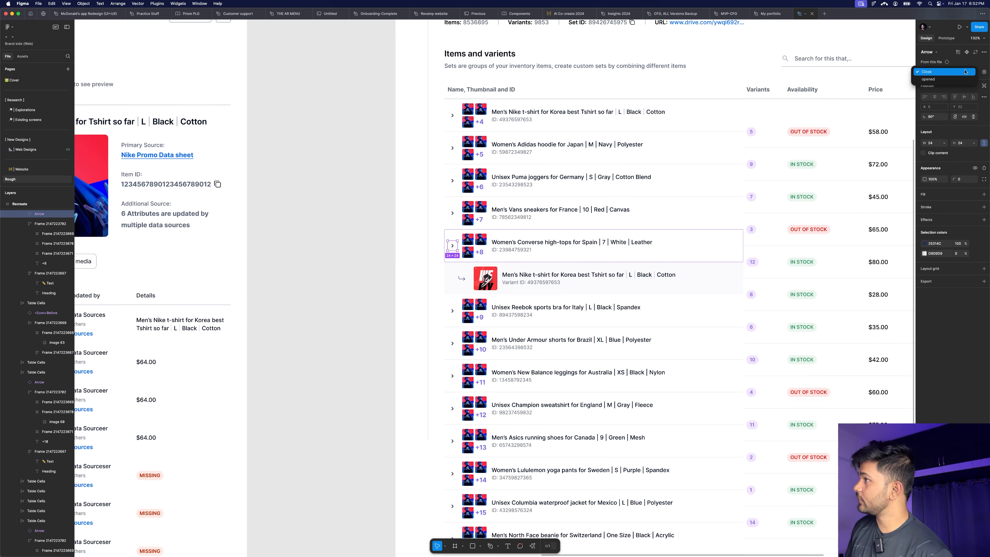
left_click(953, 79)
left_click(376, 217)
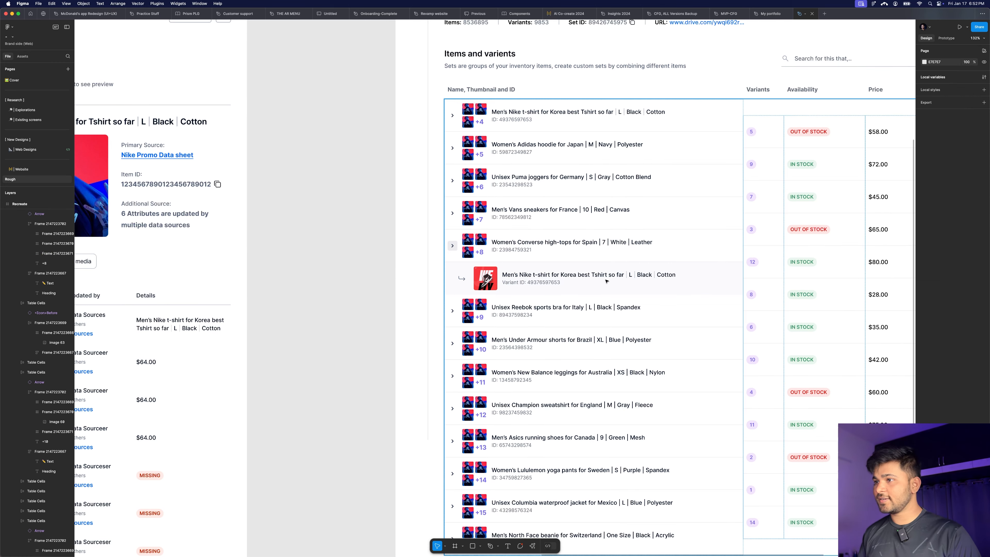
Step: Select the Ruby, L variant cell with its availability and price cells in the original table
scroll(548, 279, "down", 5)
scroll(695, 284, "down", 3)
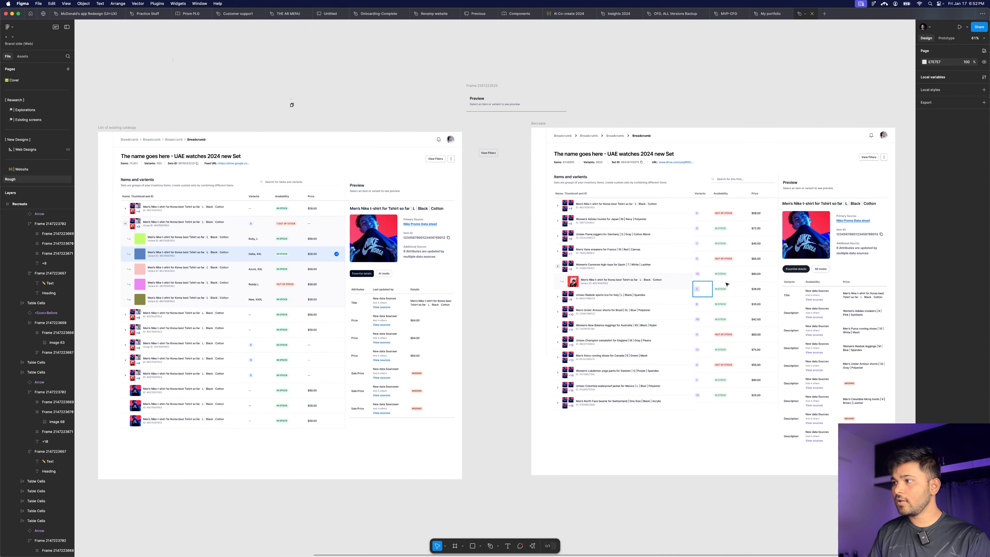
scroll(704, 282, "up", 8)
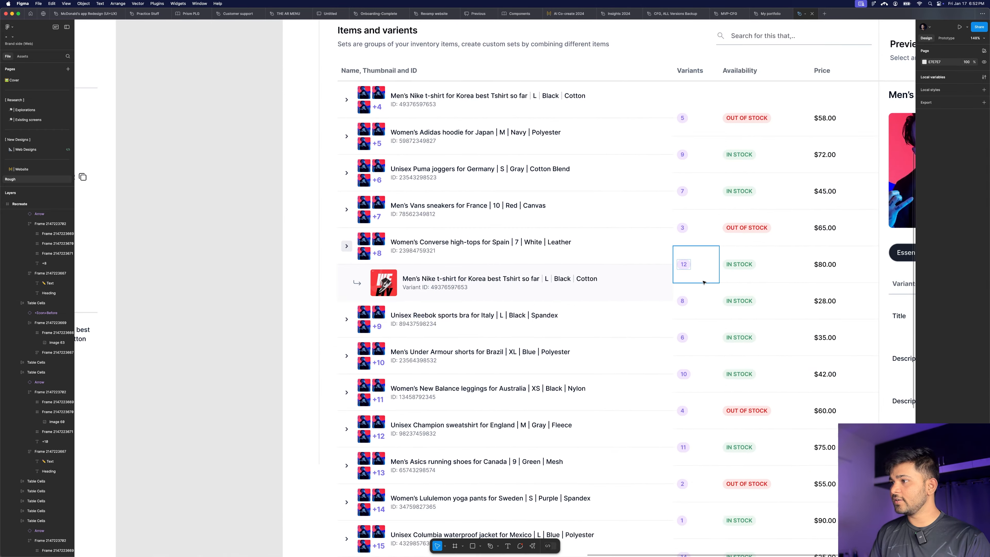
scroll(787, 284, "down", 8)
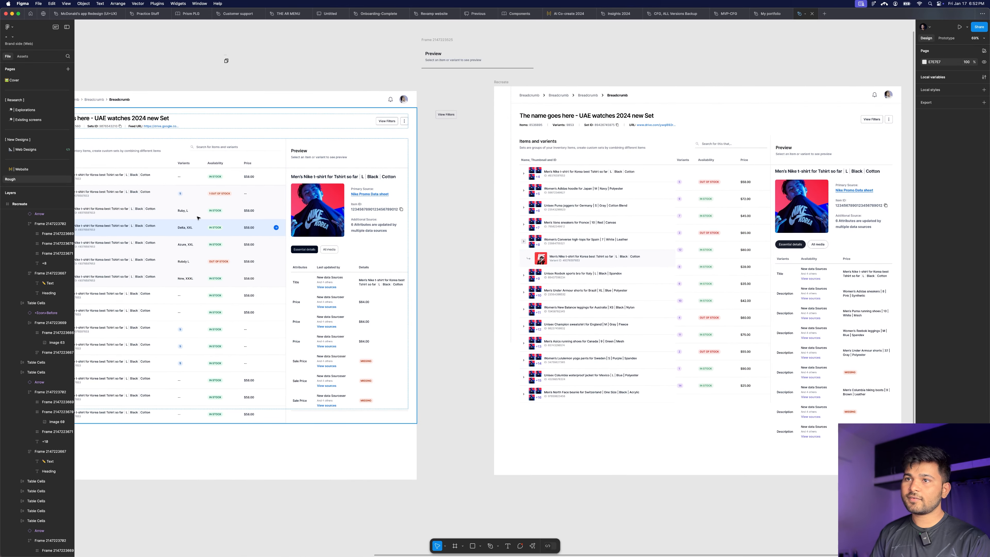
double_click(194, 213)
double_click(194, 214)
double_click(194, 213)
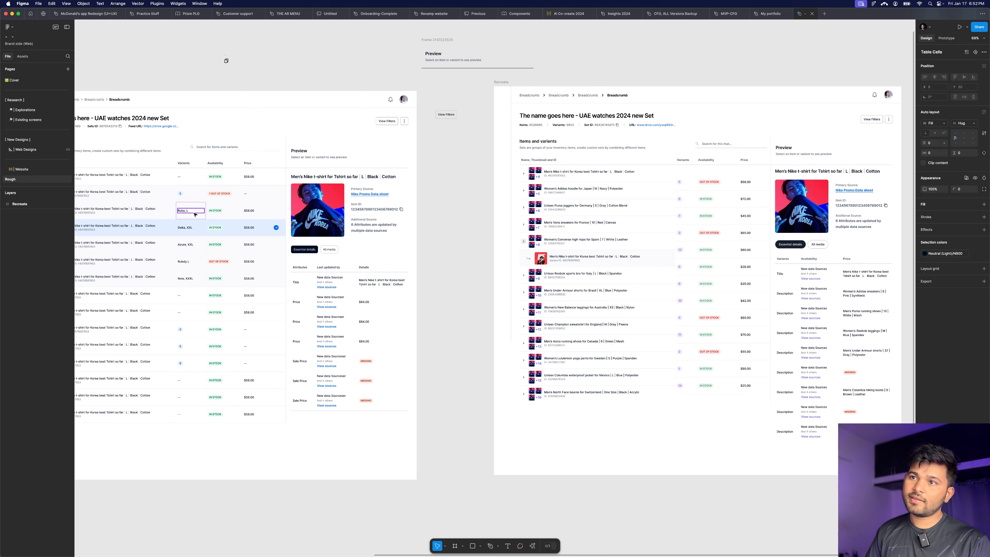
double_click(194, 213)
left_click(203, 204)
double_click(220, 206, "shift")
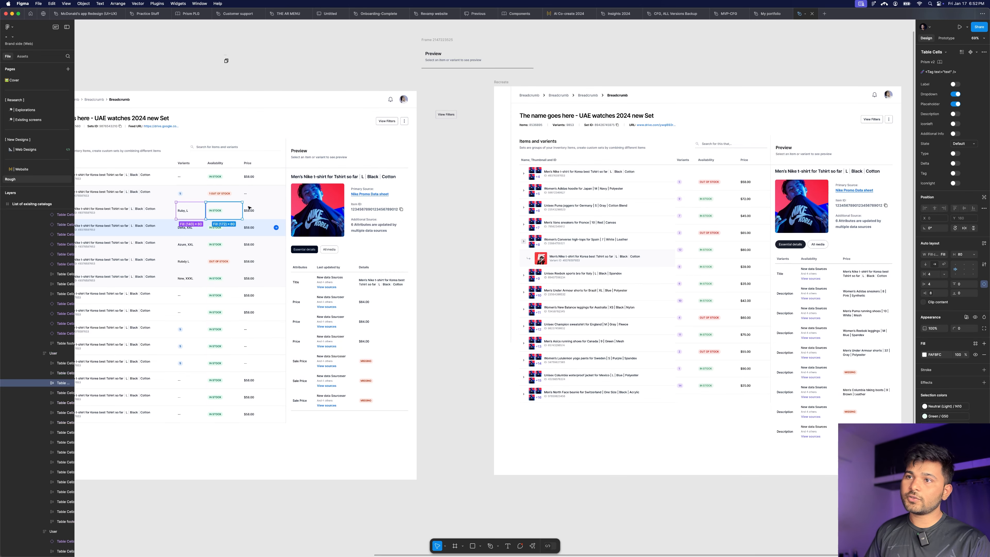
left_click(252, 207, "shift")
double_click(256, 208, "shift")
Step: Duplicate the selected Ruby, L, availability and price cells and place the copies on the canvas below the recreated page
scroll(340, 188, "down", 3)
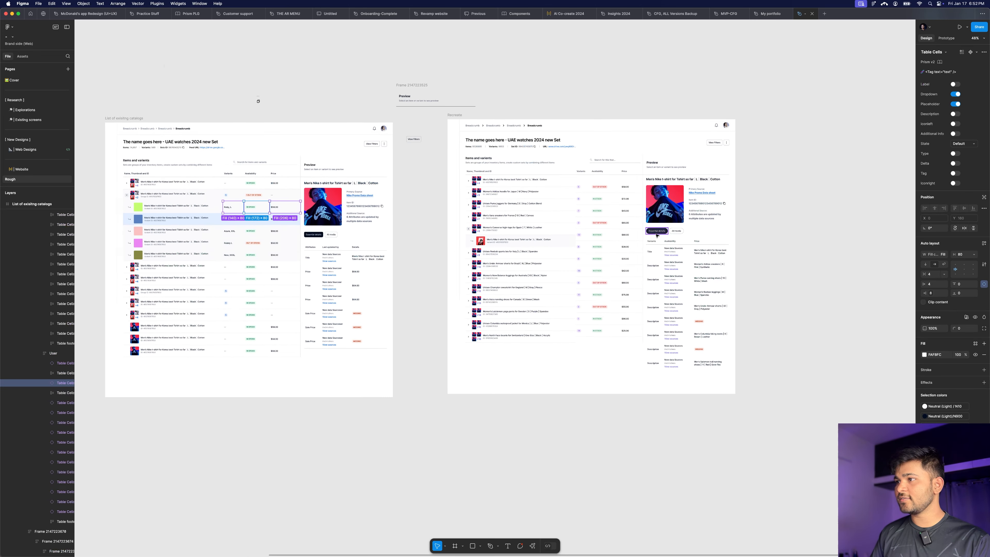
scroll(655, 227, "up", 5)
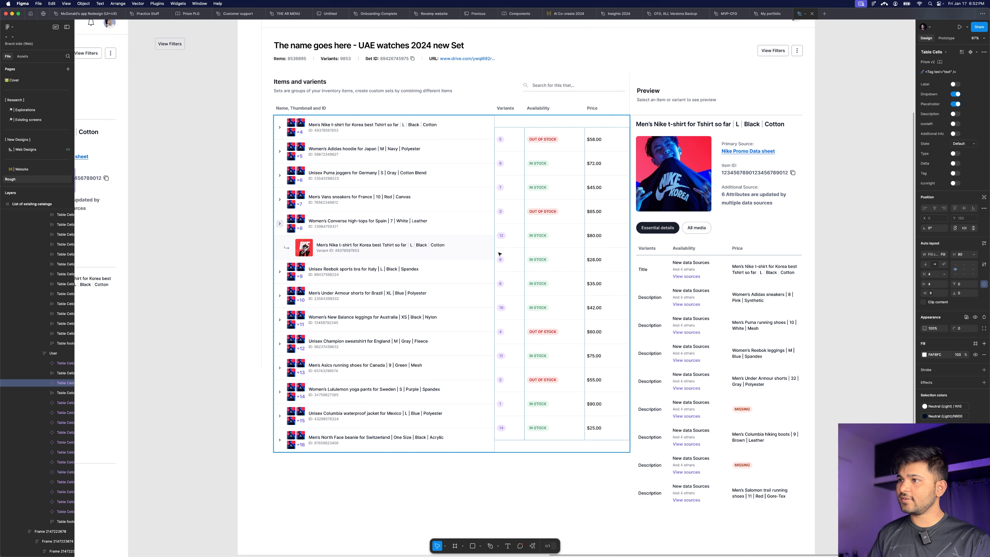
scroll(500, 254, "down", 5)
scroll(494, 305, "up", 3)
scroll(493, 305, "down", 3)
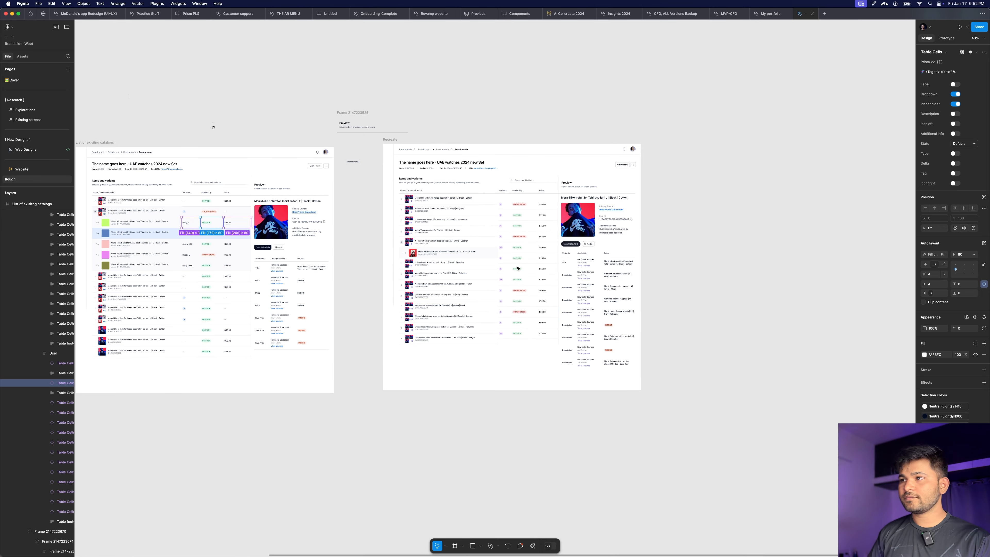
left_click(746, 344)
key("cmd+v")
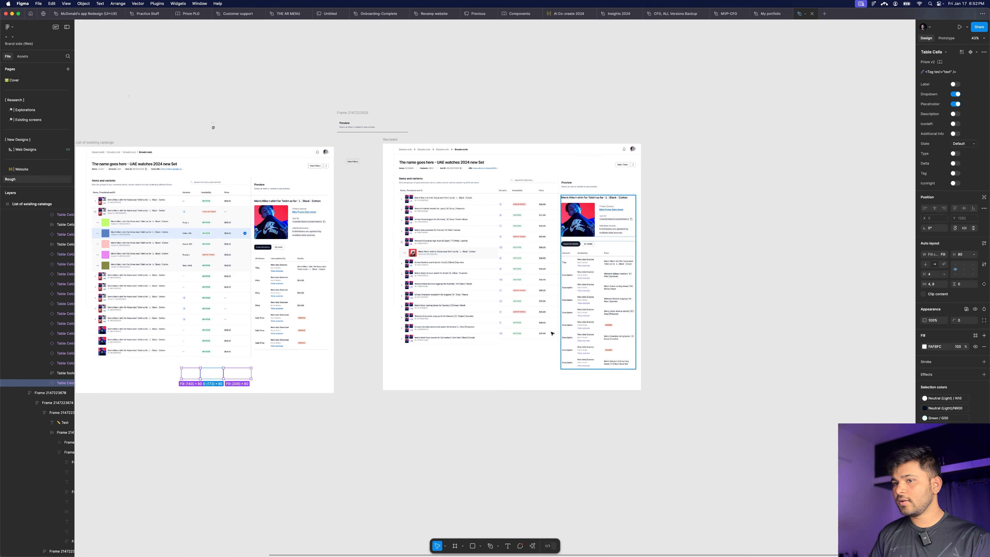
left_click_drag(241, 374, 592, 413)
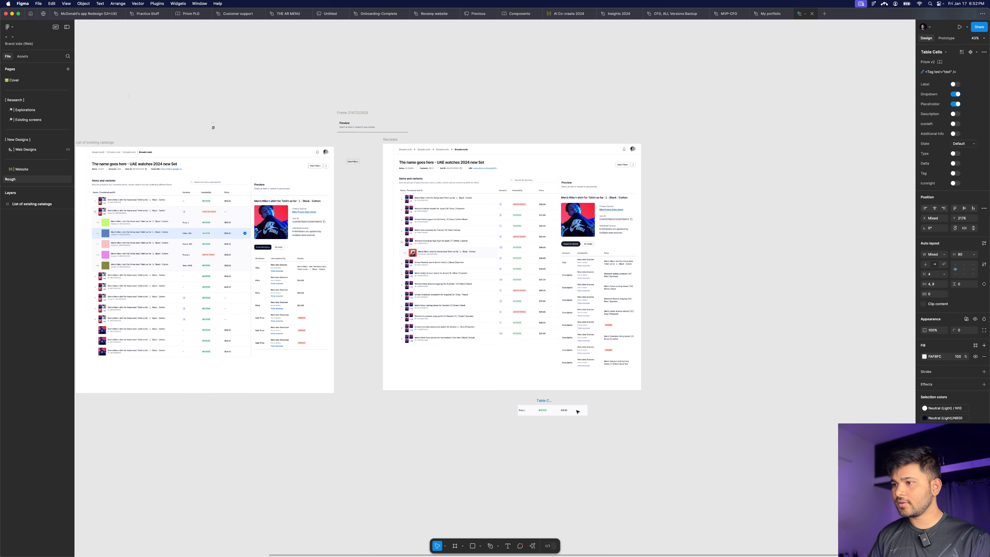
left_click(653, 411)
Step: Paste a copy of the Ruby, L cell at the end of the recreated table's Variants column
scroll(531, 407, "up", 5)
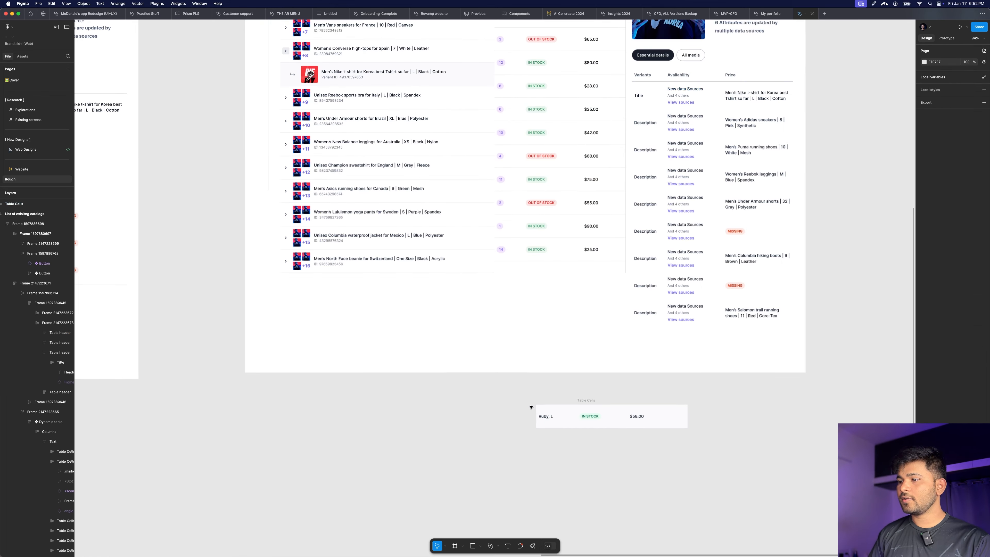
left_click(553, 408)
double_click(514, 232)
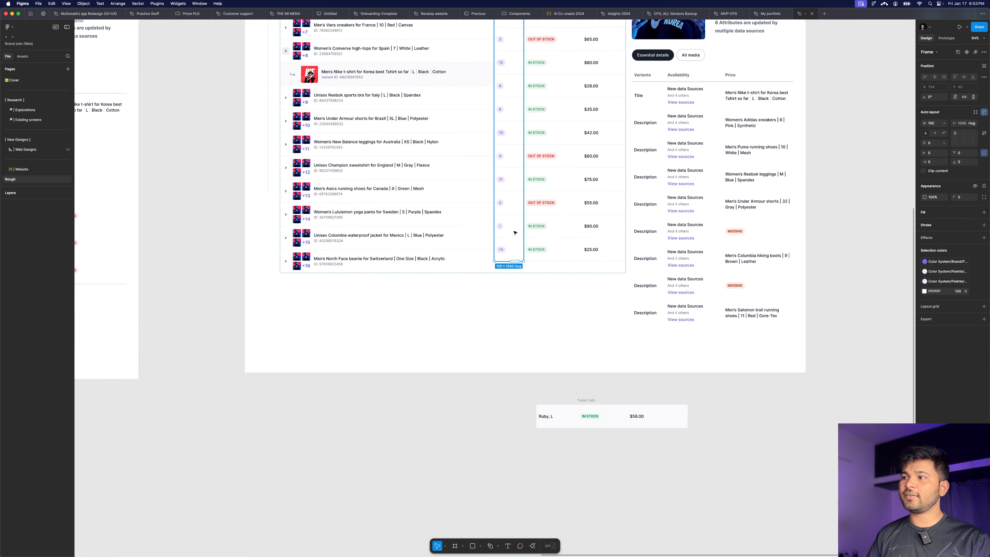
double_click(515, 232)
key("cmd+v")
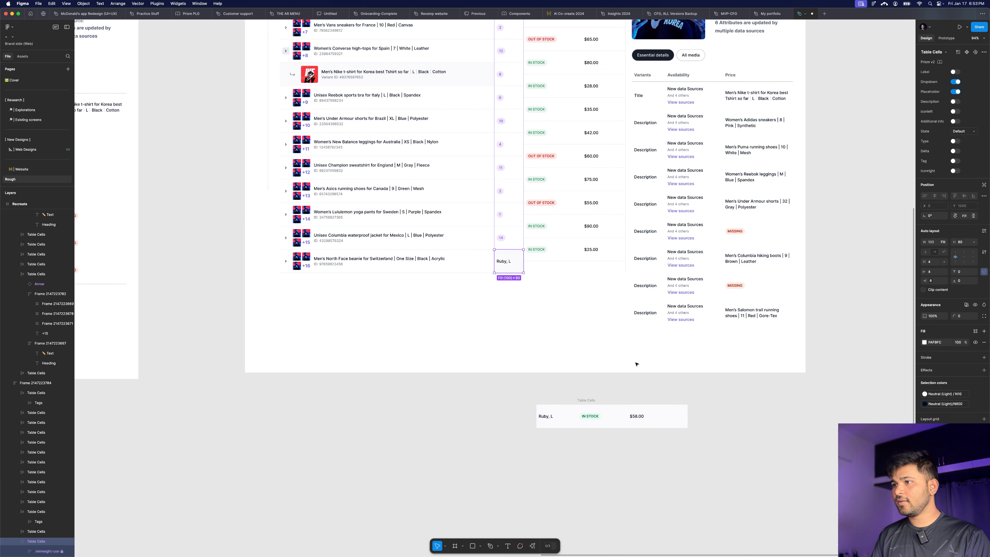
Step: Add copies of the IN STOCK and $58.00 cells at the end of the recreated table's Availability and Price columns
left_click(598, 408)
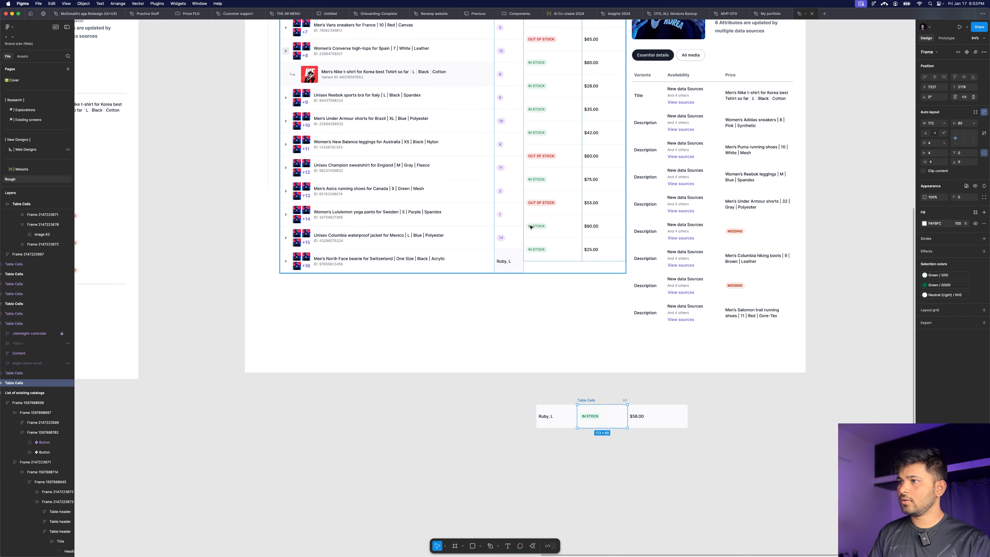
double_click(531, 224)
key("super+v")
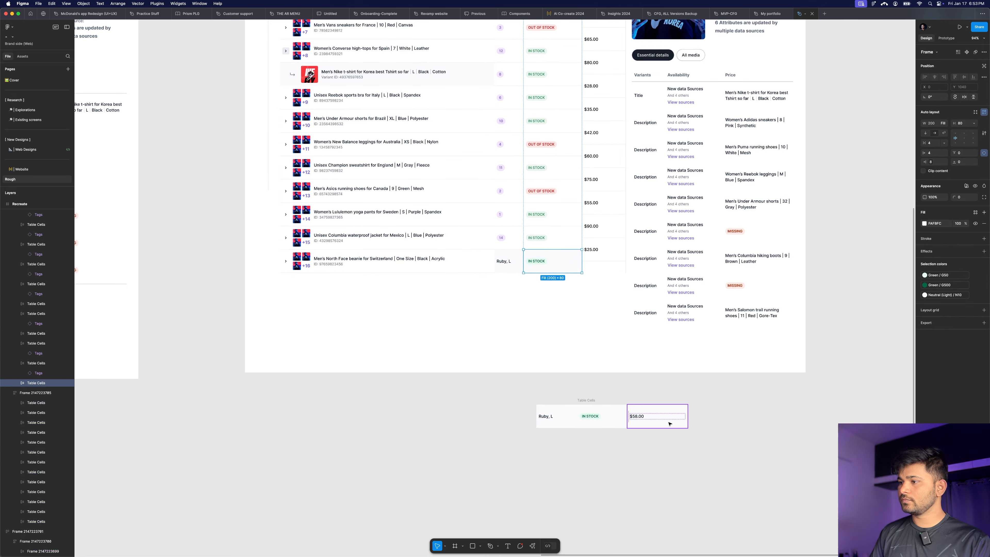
left_click(667, 421)
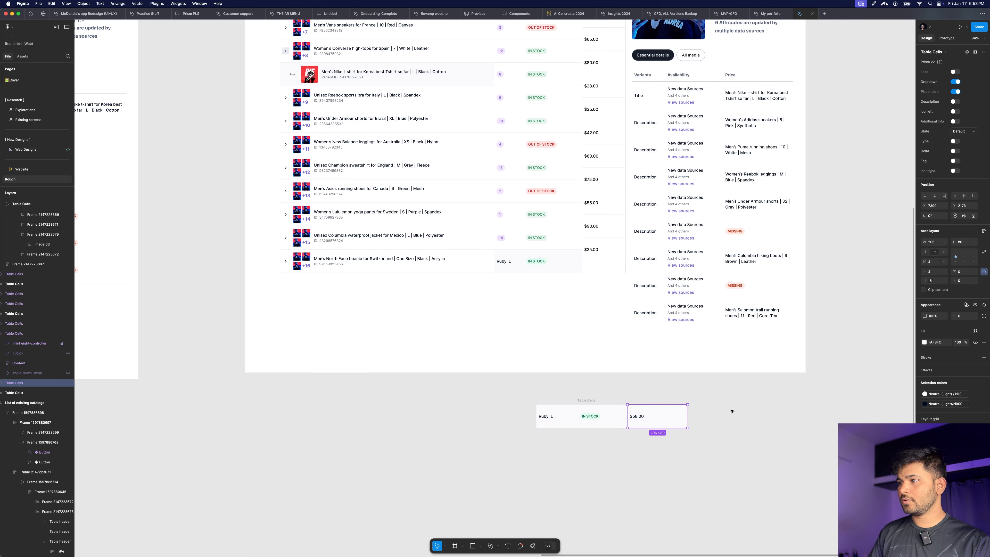
key("super+v")
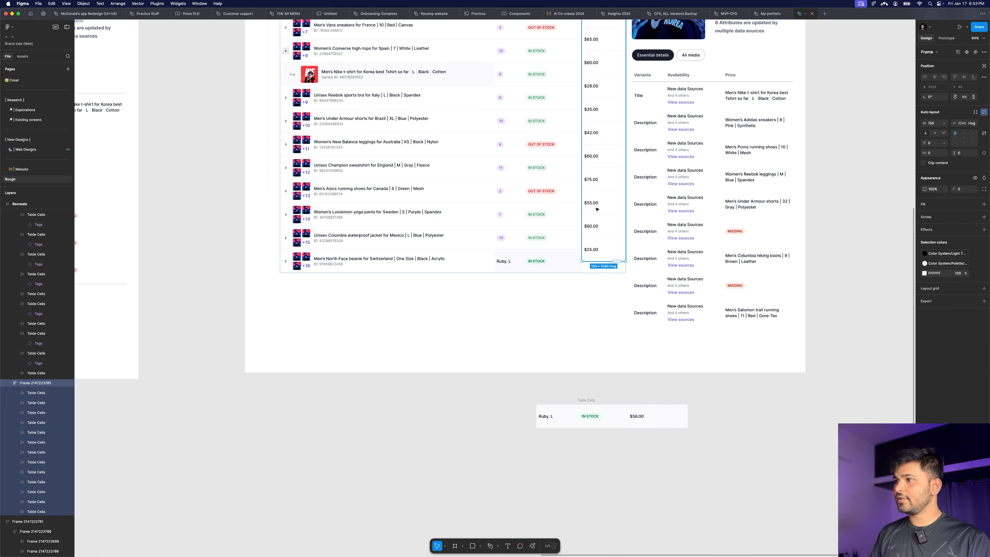
scroll(631, 226, "up", 3)
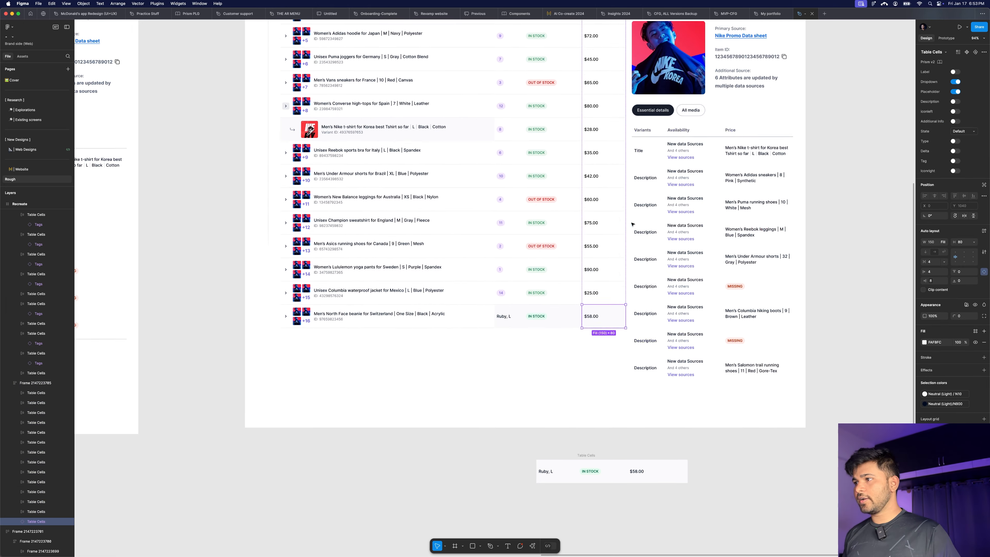
Step: Move the pasted Ruby, L, IN STOCK and $58.00 cells up together to line up with the expanded variant's name cell
left_click(539, 261, "shift")
left_click(516, 305, "shift")
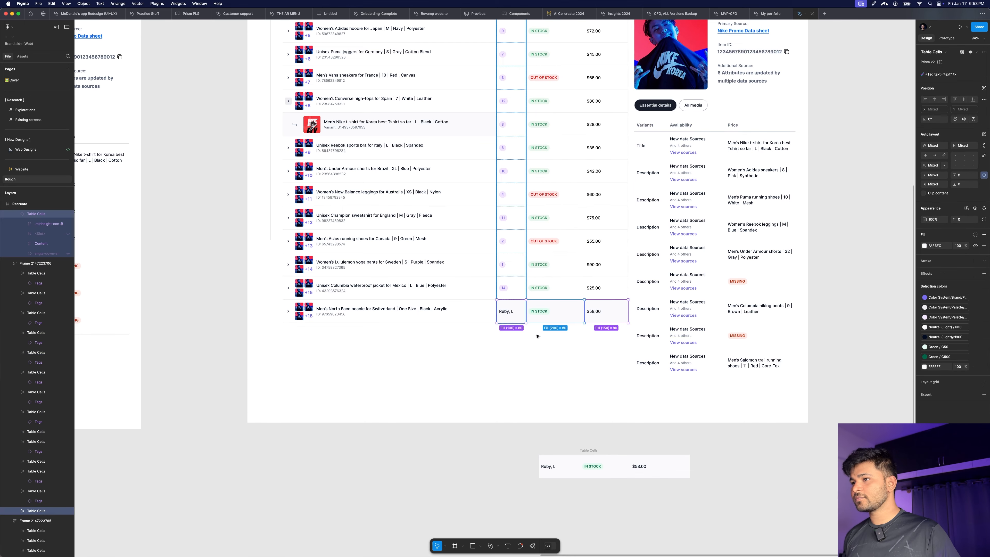
scroll(548, 365, "down", 5)
scroll(573, 324, "up", 2)
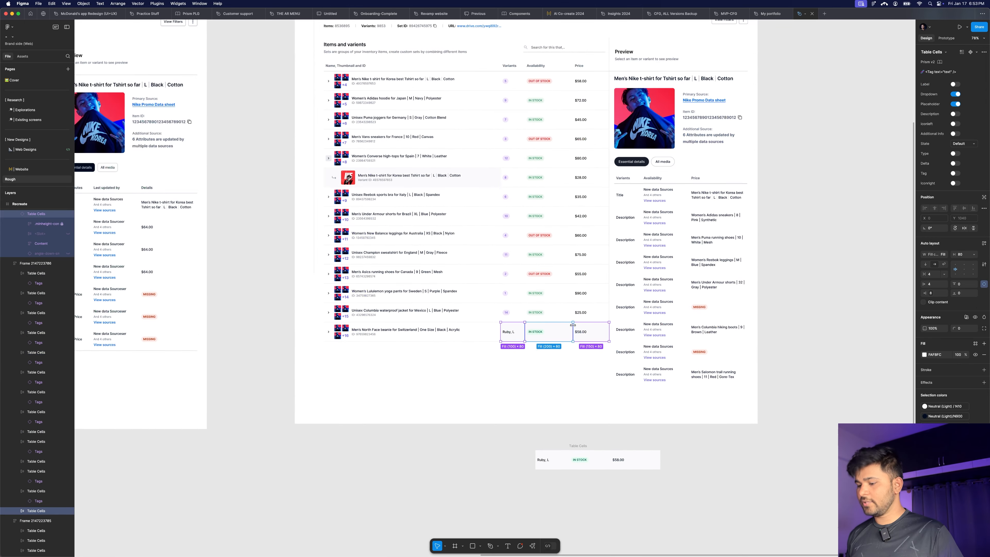
key("Up")
key("Up")
key("Up")
key("Up")
key("Up")
key("Up")
key("Up")
key("Up")
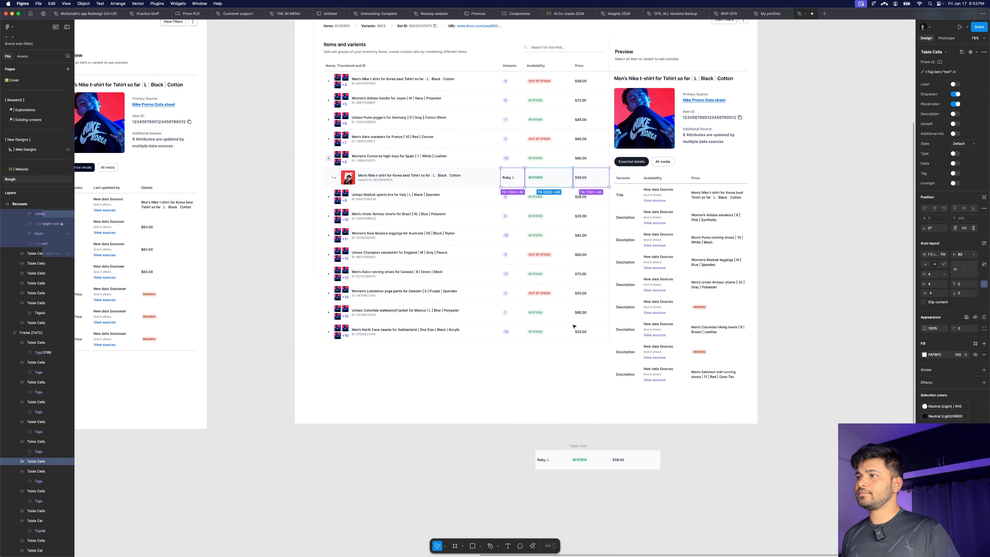
scroll(574, 326, "down", 3)
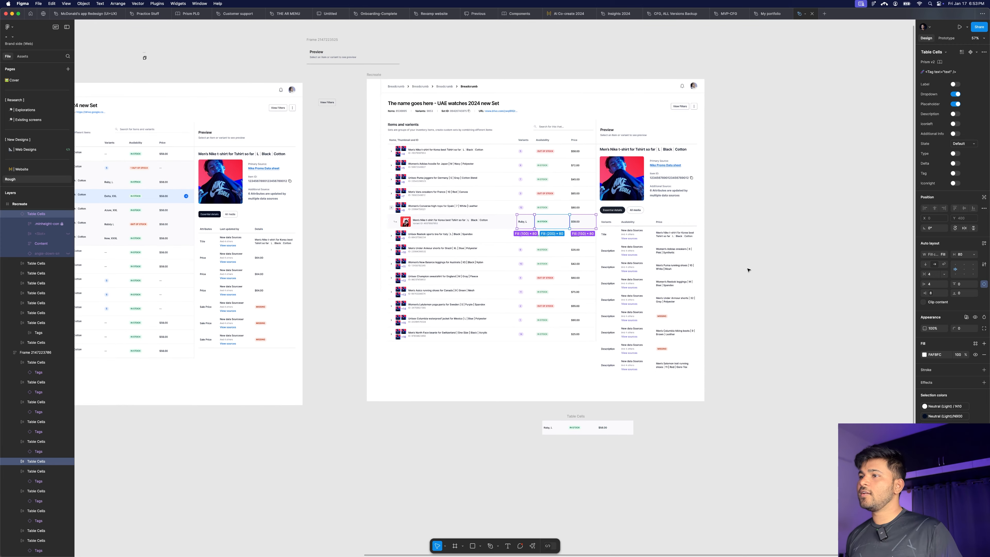
key("Escape")
Step: Duplicate the expanded variant row's name, Ruby, L, IN STOCK and $58.00 cells twice, making three variant rows in the recreated table
scroll(574, 198, "up", 3)
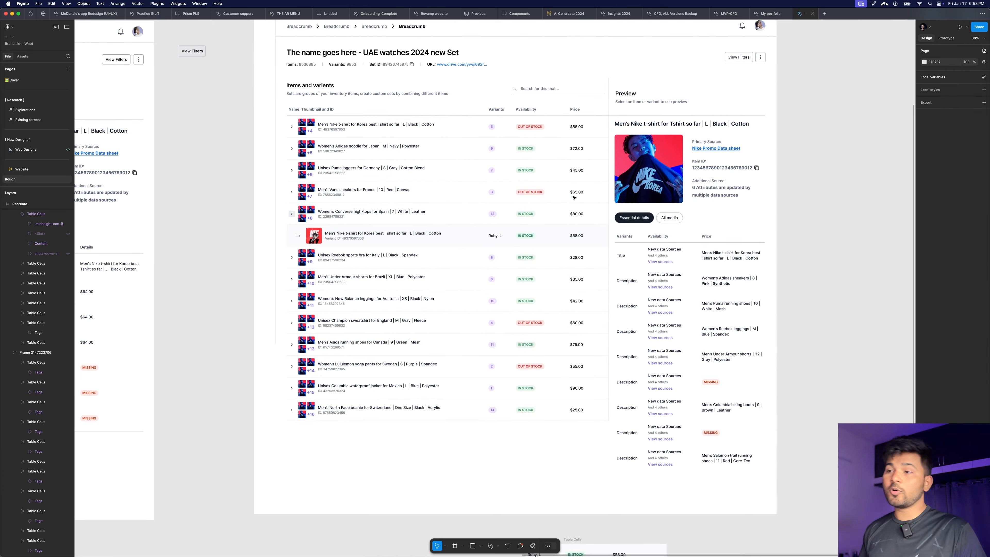
double_click(347, 239)
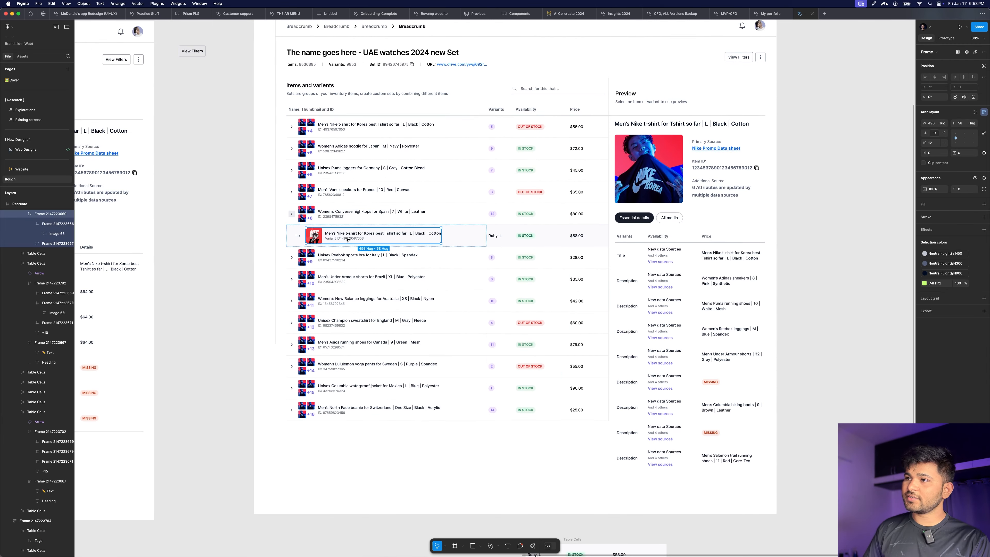
left_click(481, 234)
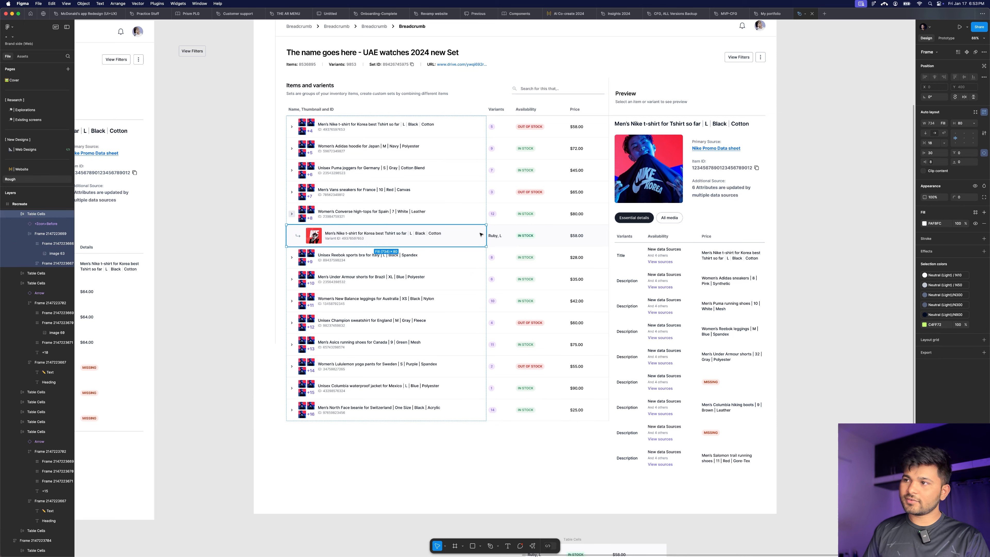
left_click(501, 234, "shift")
left_click(541, 236, "shift")
left_click(582, 236, "shift")
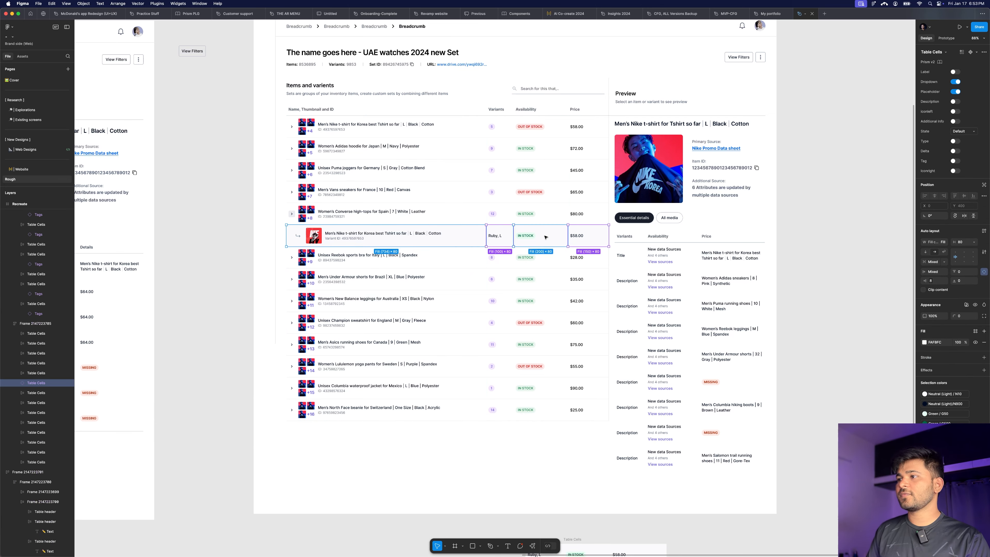
scroll(545, 237, "down", 5)
key("super+d")
key("super+d")
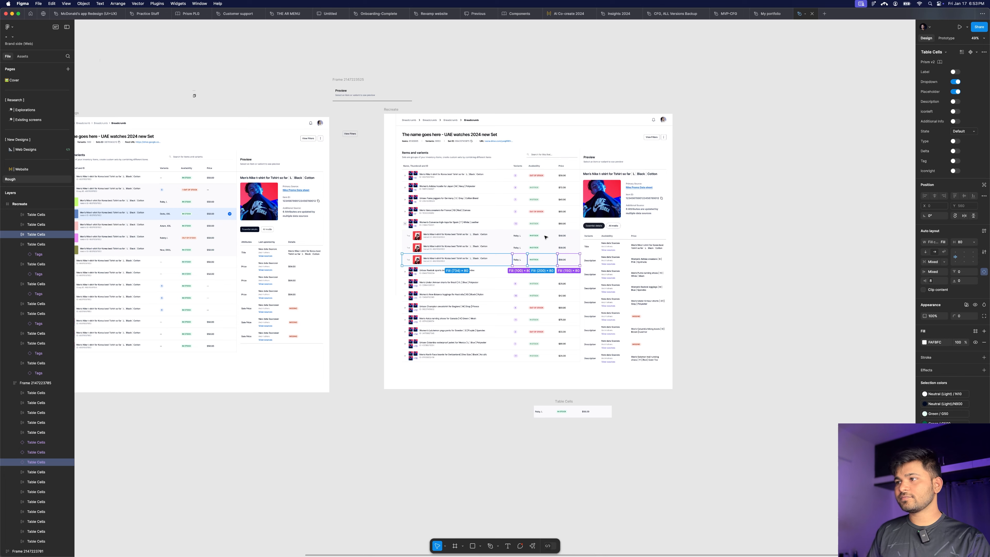
left_click(698, 242)
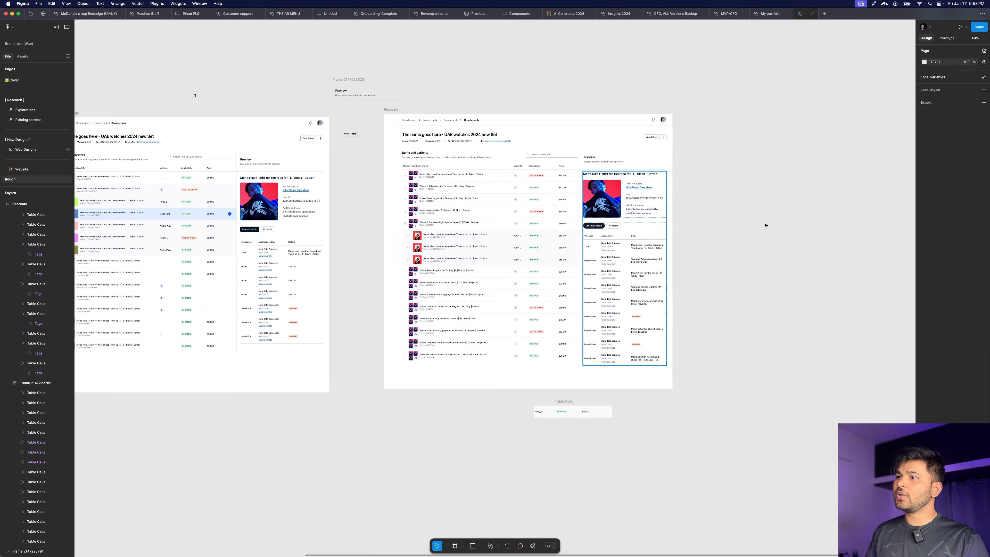
Step: Remove the stroke from all four cells of the Women's Converse high-tops row in the recreated table
scroll(766, 222, "left", 5)
scroll(260, 200, "up", 5)
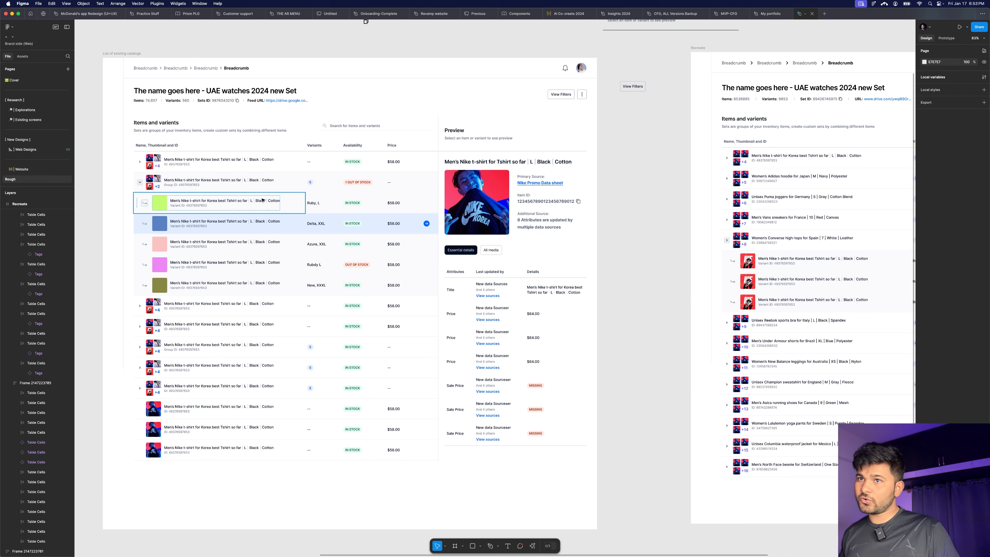
scroll(151, 206, "down", 3)
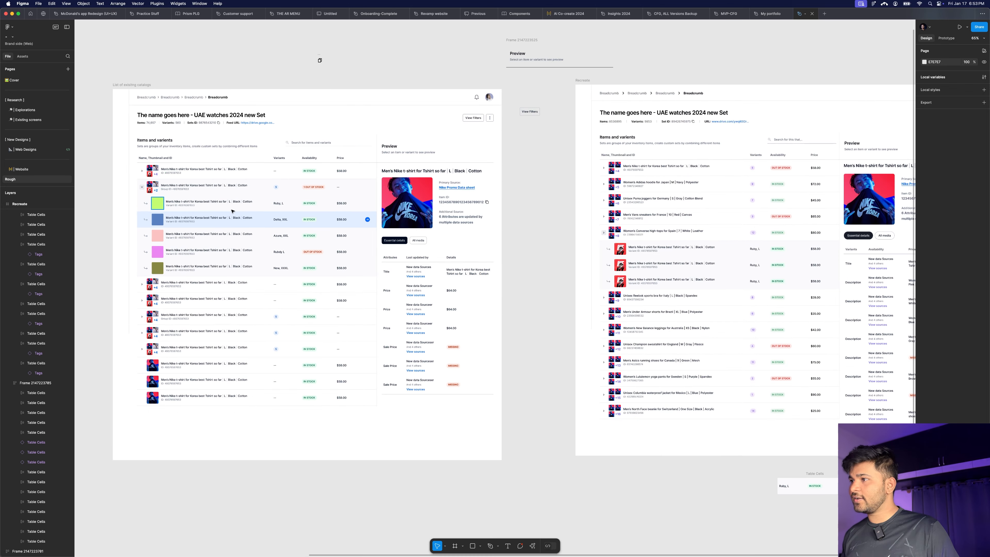
scroll(693, 248, "up", 3)
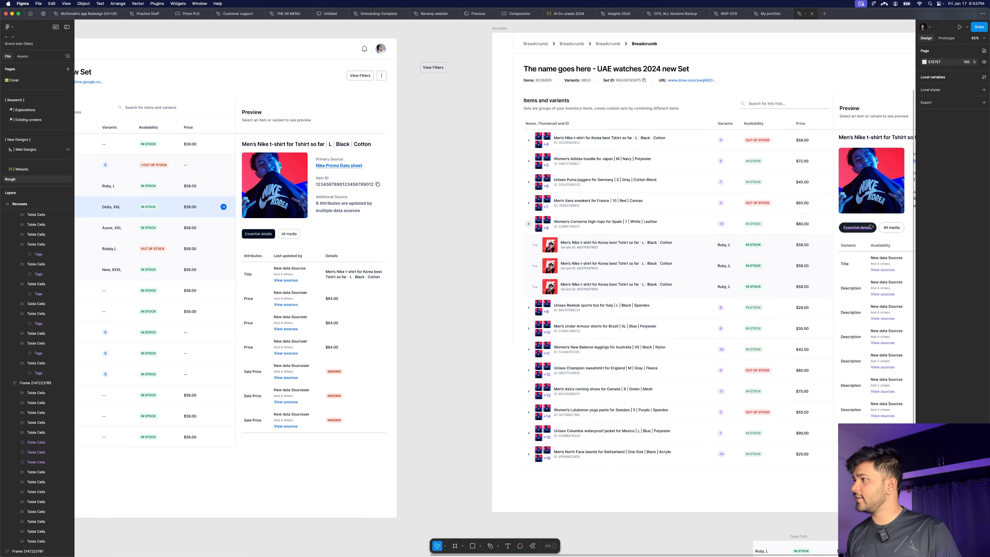
scroll(729, 216, "up", 3)
left_click(497, 230)
left_click(497, 230, "super")
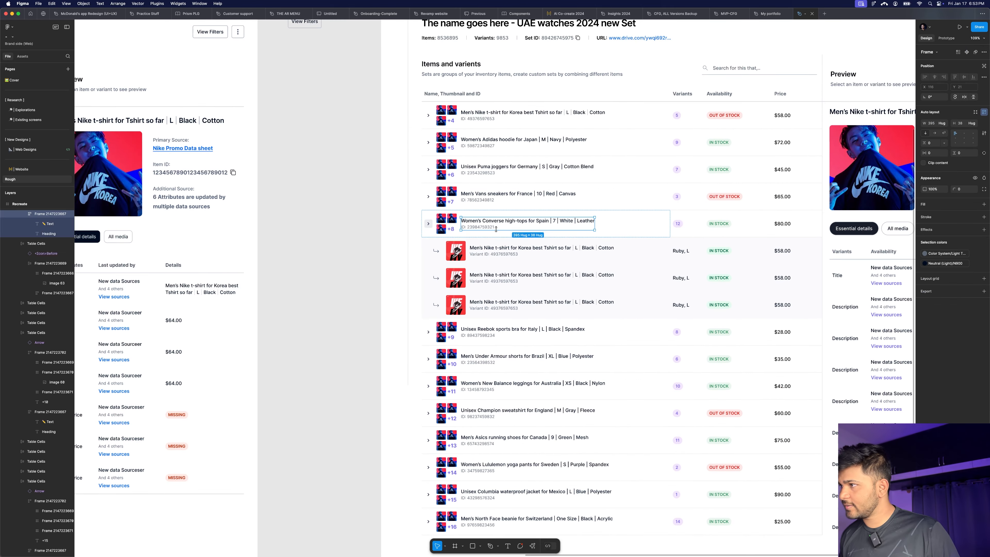
left_click(651, 216)
left_click(688, 219, "shift+super")
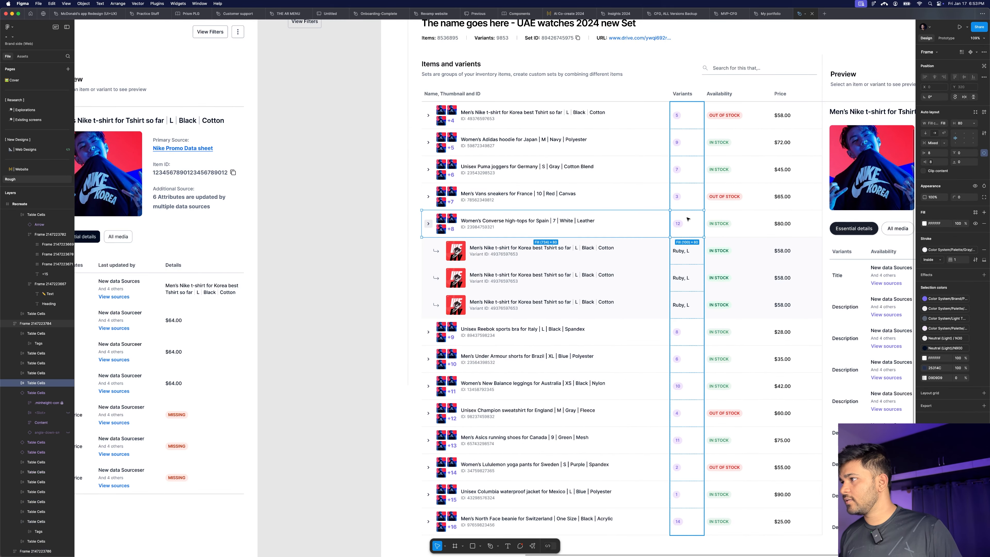
left_click(736, 220, "shift+super")
left_click(799, 220, "shift+super")
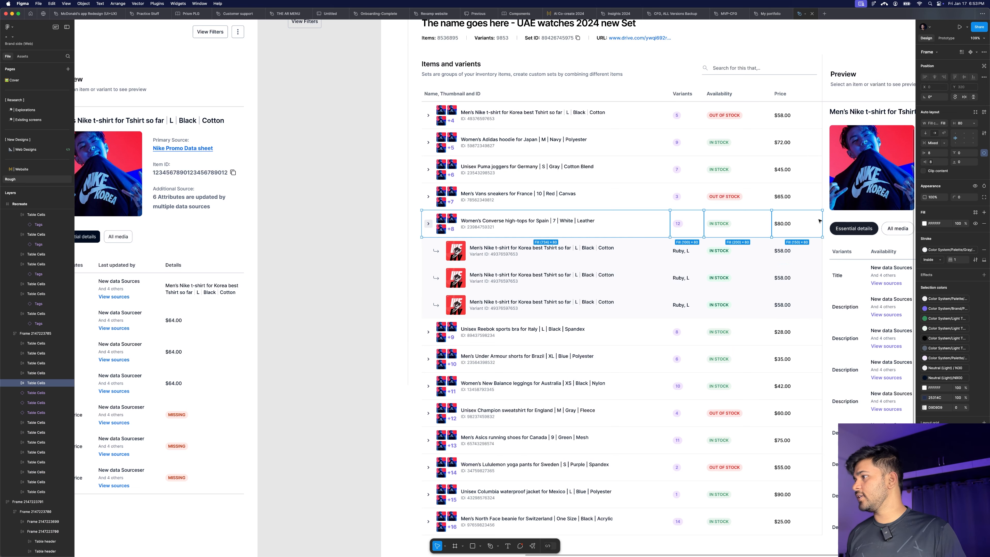
left_click(985, 251)
left_click(370, 227)
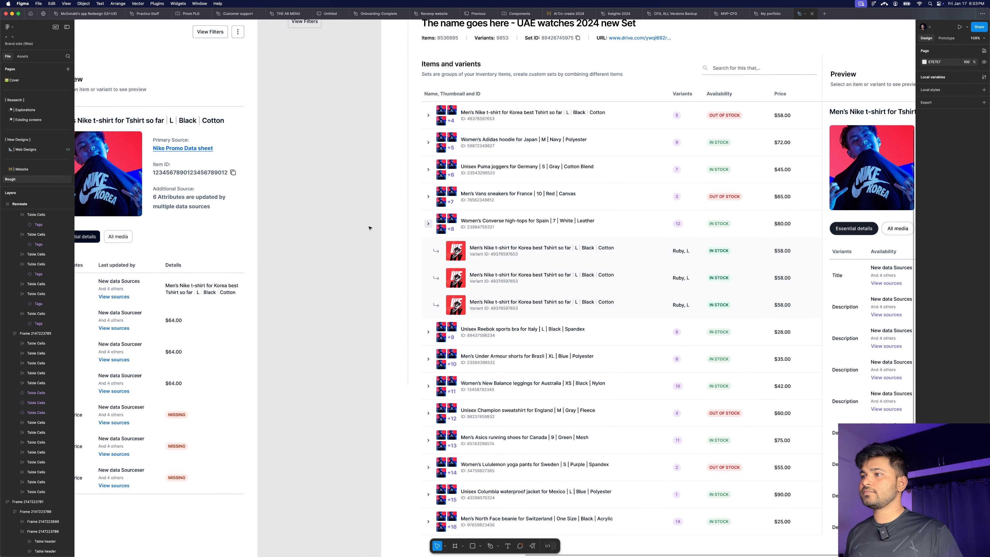
Step: Add a bottom-only inside stroke of 1 to the four cells of the third expanded variant row
scroll(340, 195, "down", 3)
scroll(560, 171, "left", 10)
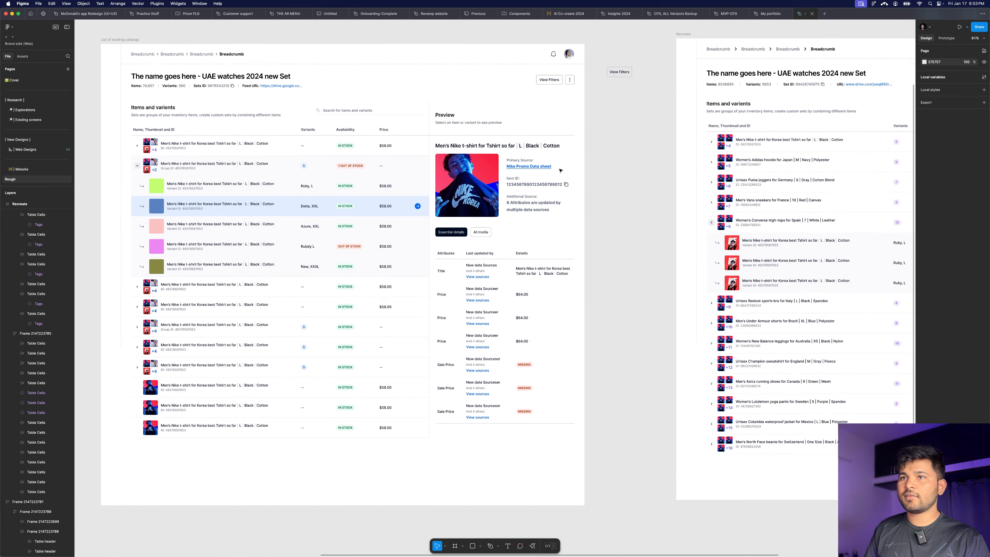
scroll(560, 170, "right", 7)
scroll(777, 237, "up", 3)
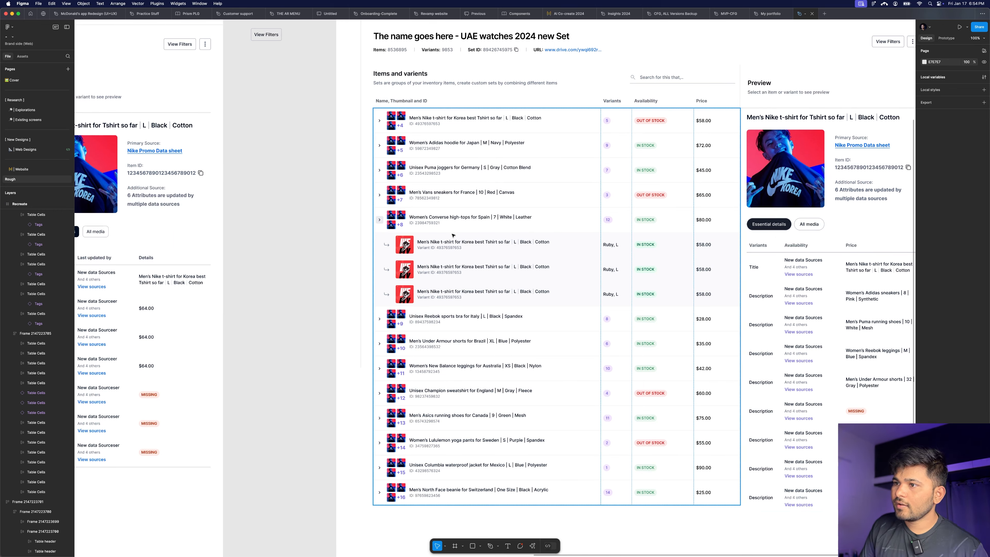
double_click(420, 302)
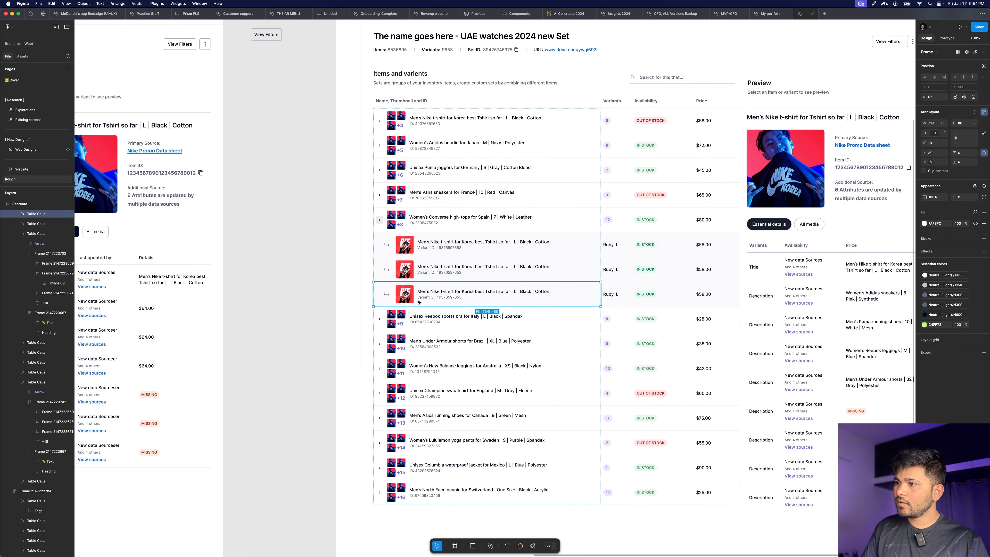
left_click(616, 288, "shift")
left_click(662, 292, "shift")
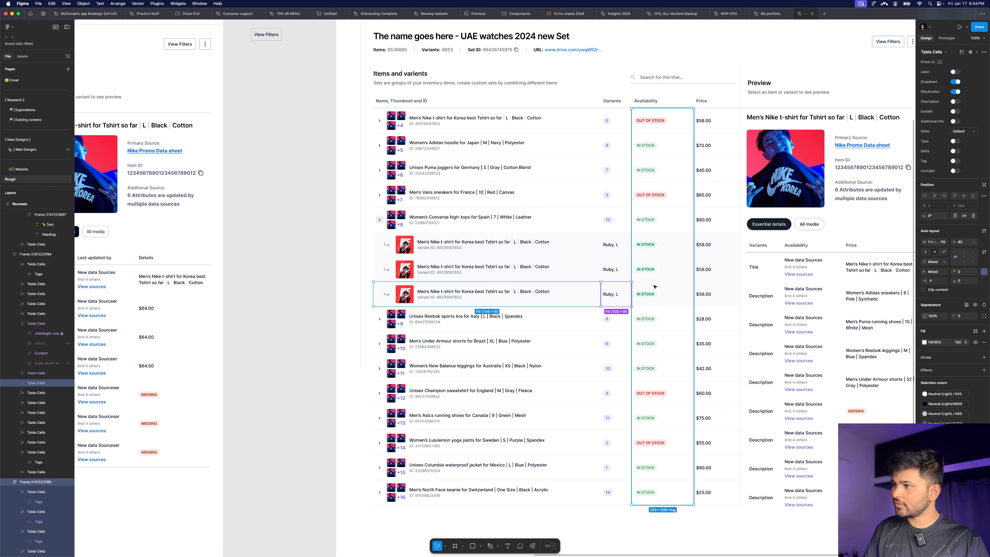
left_click(706, 290, "shift")
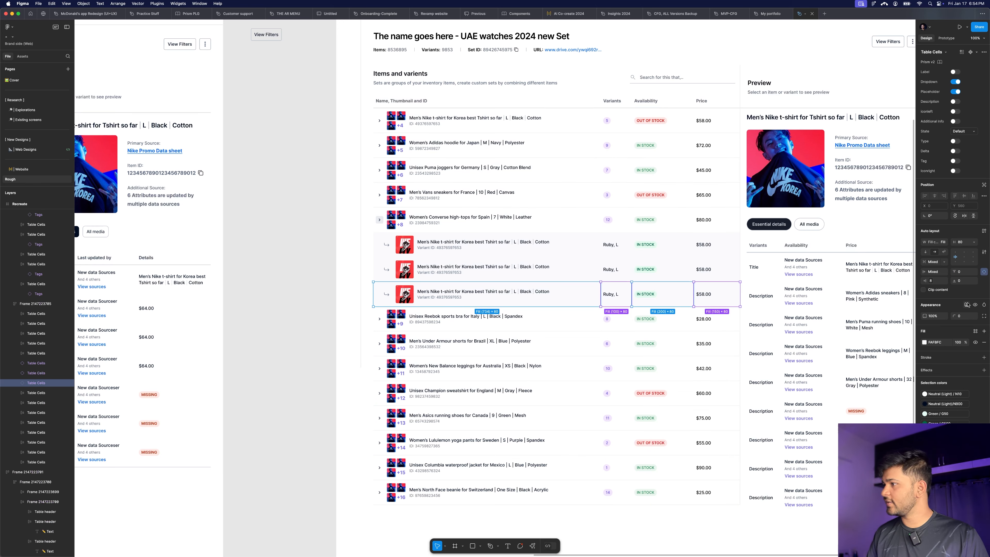
left_click(984, 358)
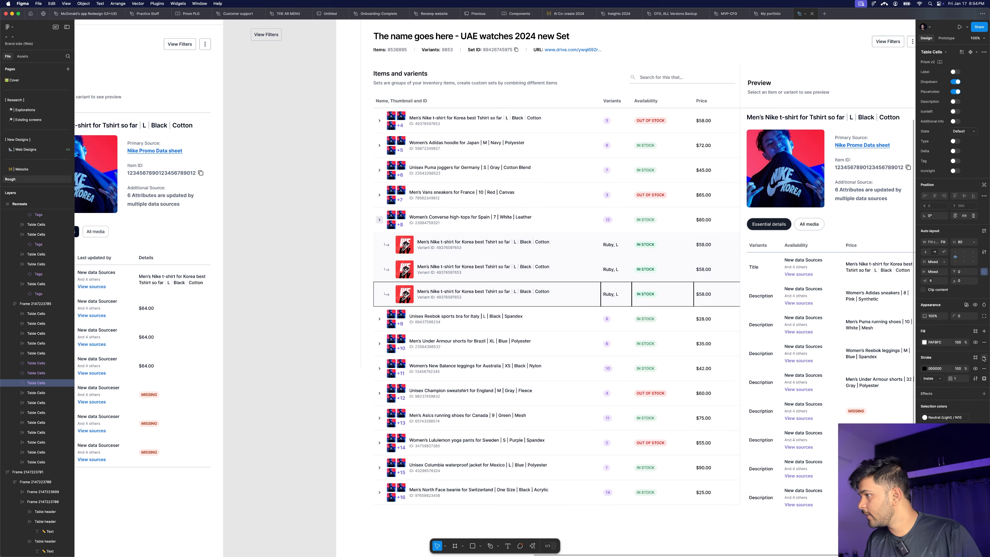
left_click(983, 378)
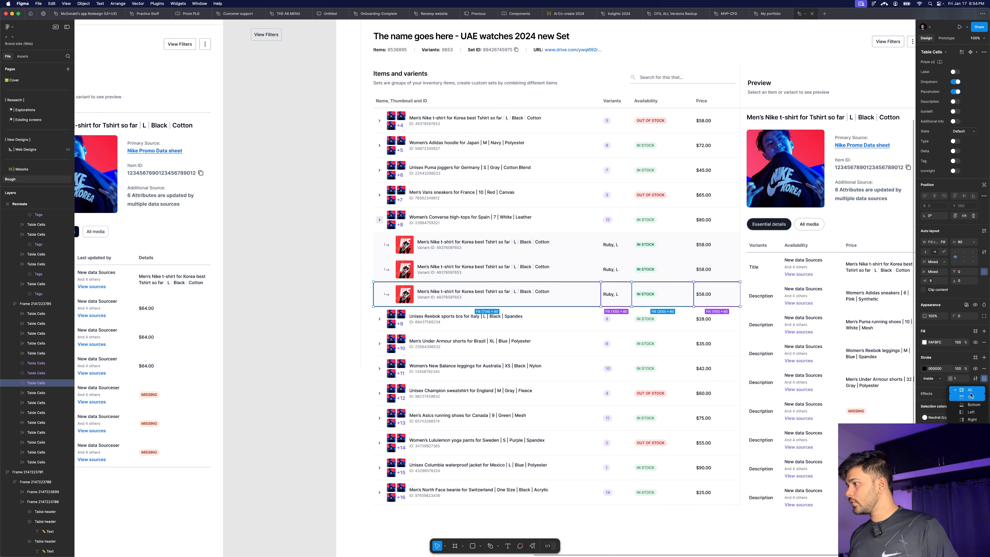
left_click(973, 404)
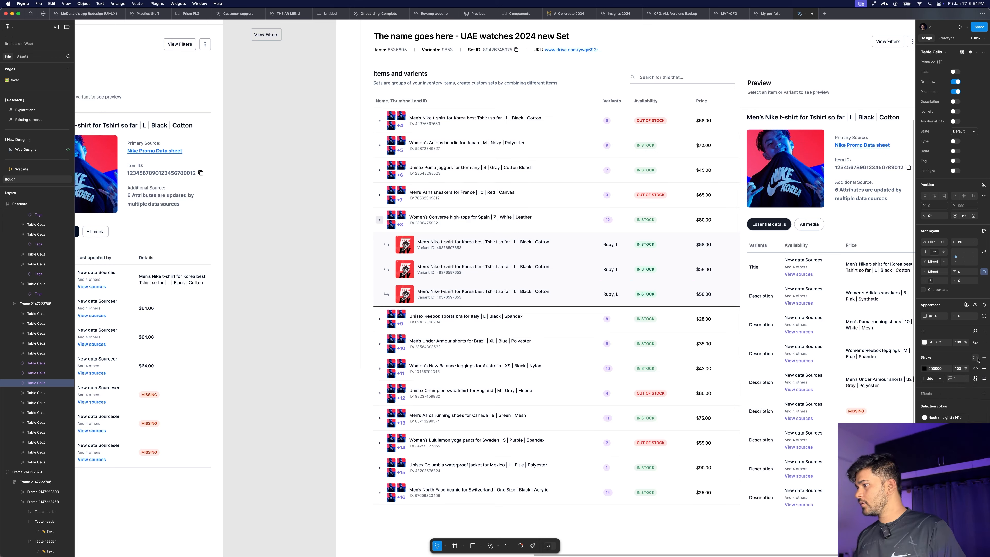
Step: Set the third variant row's stroke to the library colour Color System/Palette/Gray 50
left_click(976, 358)
type("g3")
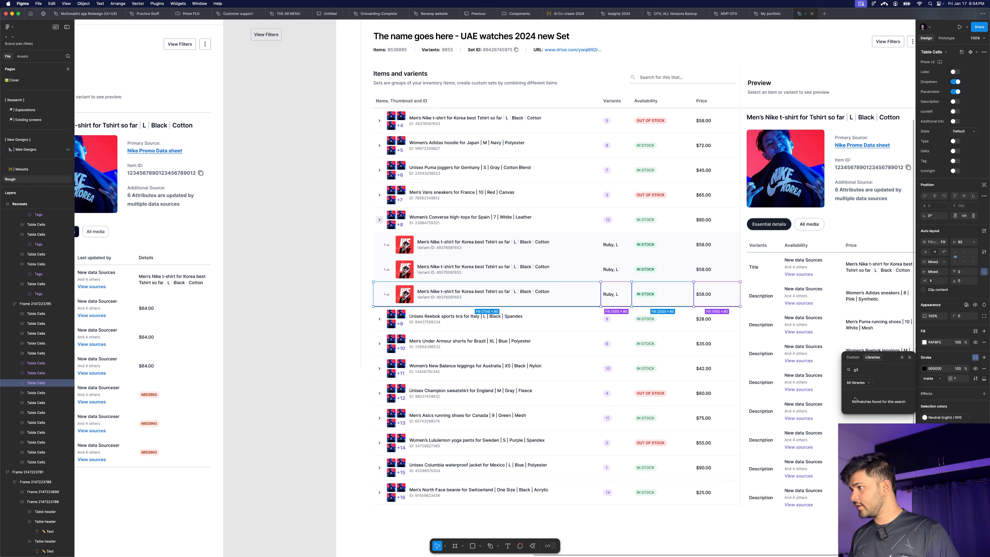
key("BackSpace")
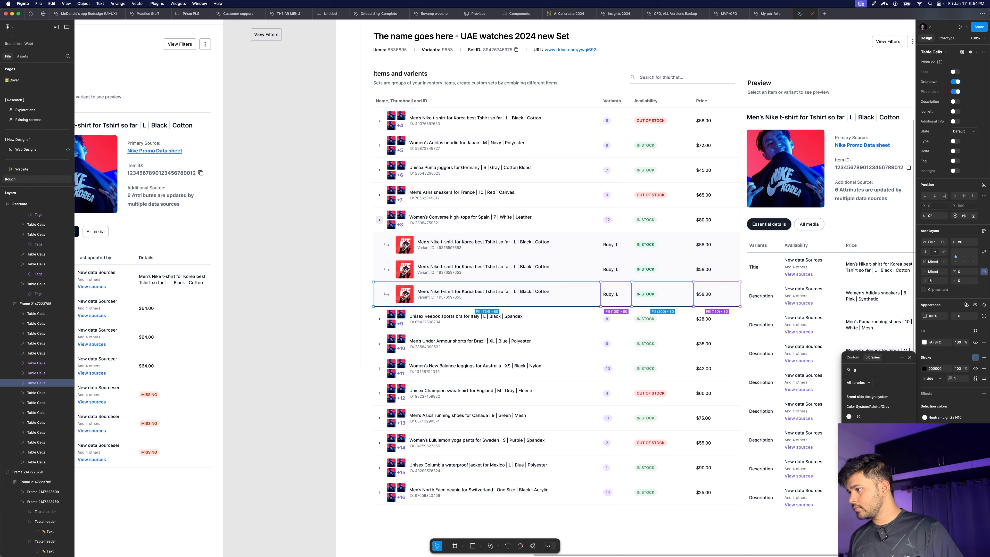
left_click(850, 416)
scroll(440, 280, "down", 5)
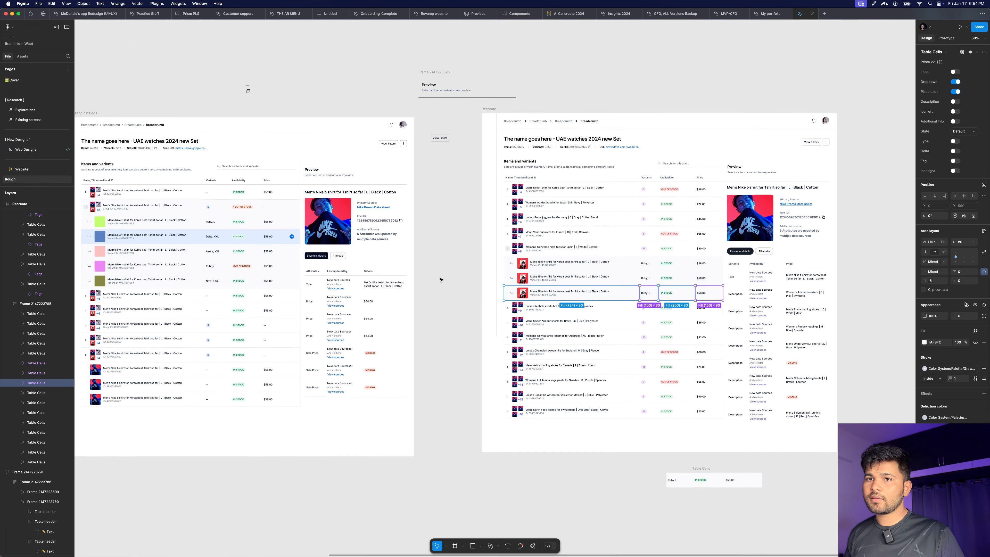
left_click(440, 280)
Step: Add a bottom-only inside stroke of 1 to all cells of the first and second expanded variant rows
scroll(603, 241, "up", 5)
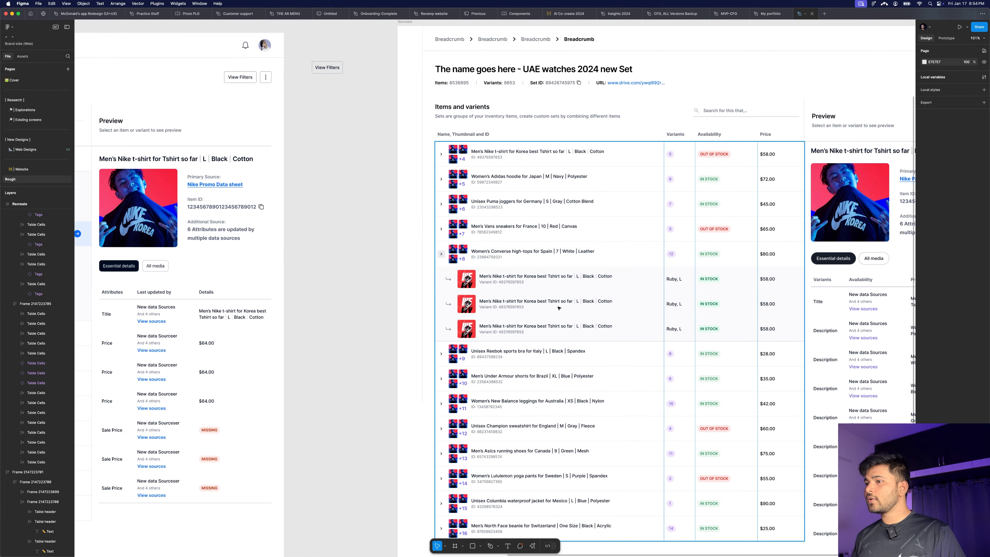
double_click(499, 300)
double_click(498, 300)
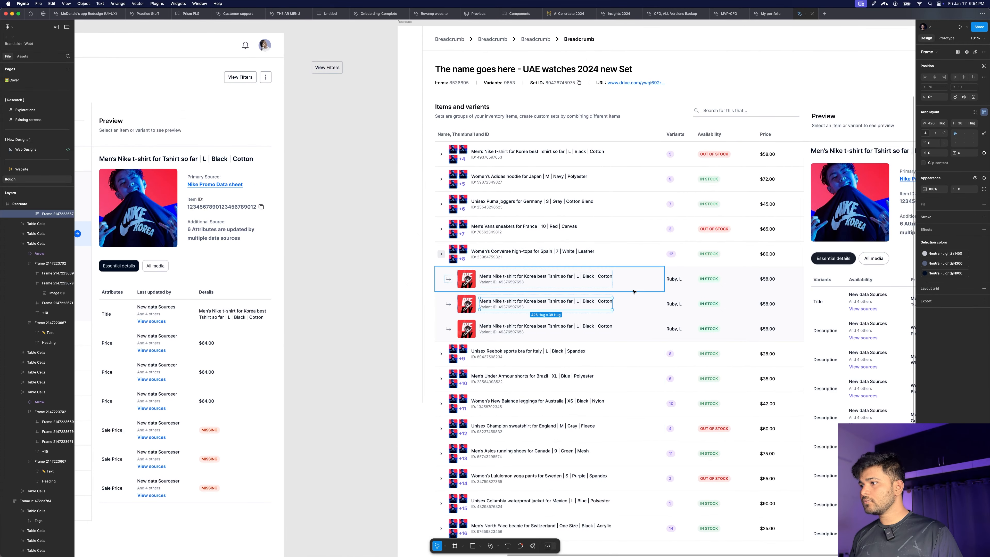
left_click(638, 302)
left_click(684, 303, "shift+super")
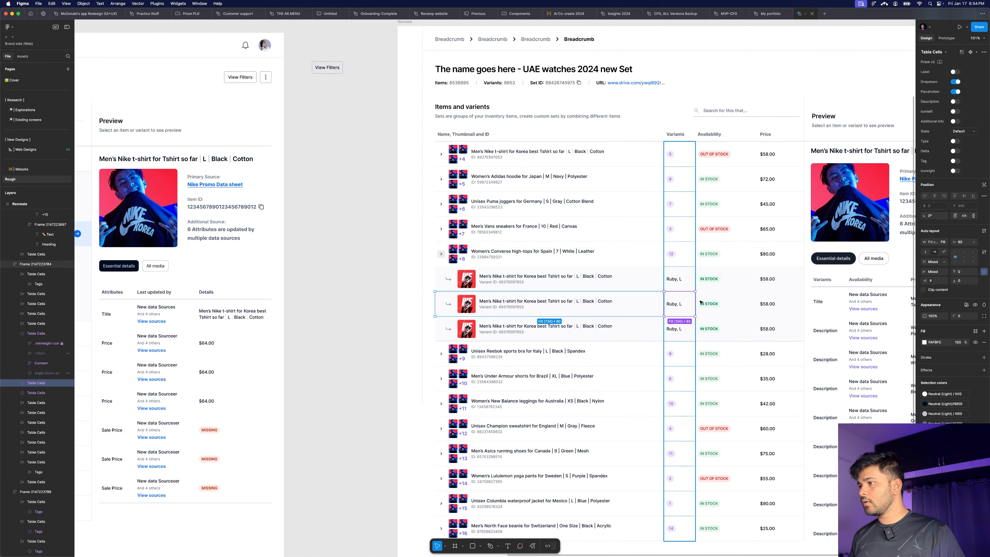
left_click(727, 301, "shift+super")
left_click(776, 304, "shift+super")
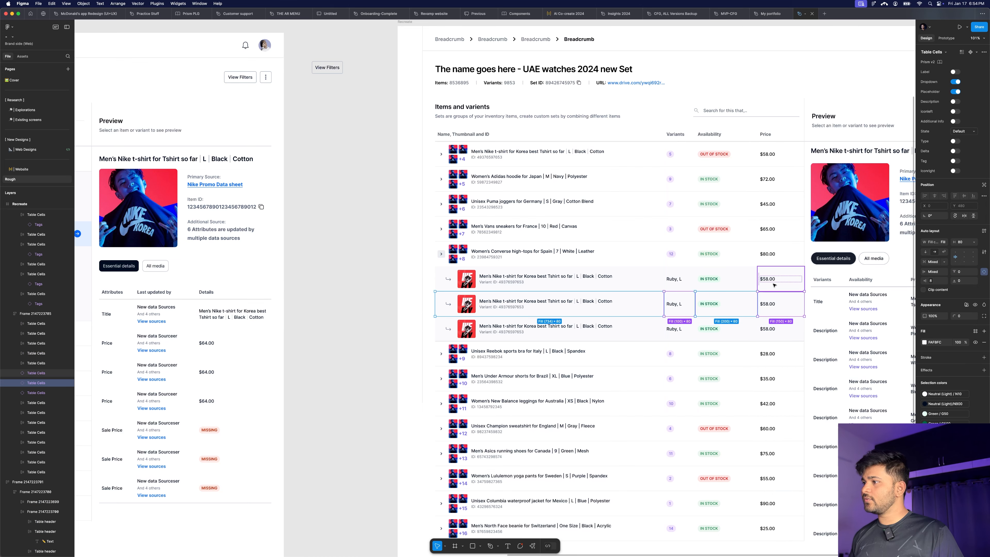
left_click(777, 279, "shift+super")
left_click(725, 279, "shift+super")
left_click(678, 279, "shift+super")
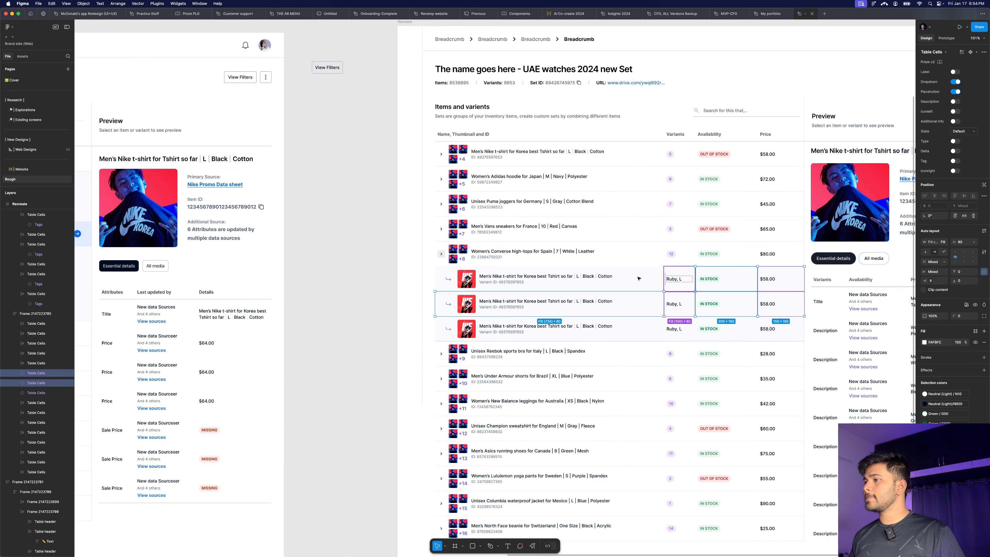
left_click(678, 278, "shift+super")
left_click(607, 275, "shift+super")
scroll(402, 274, "down", 3)
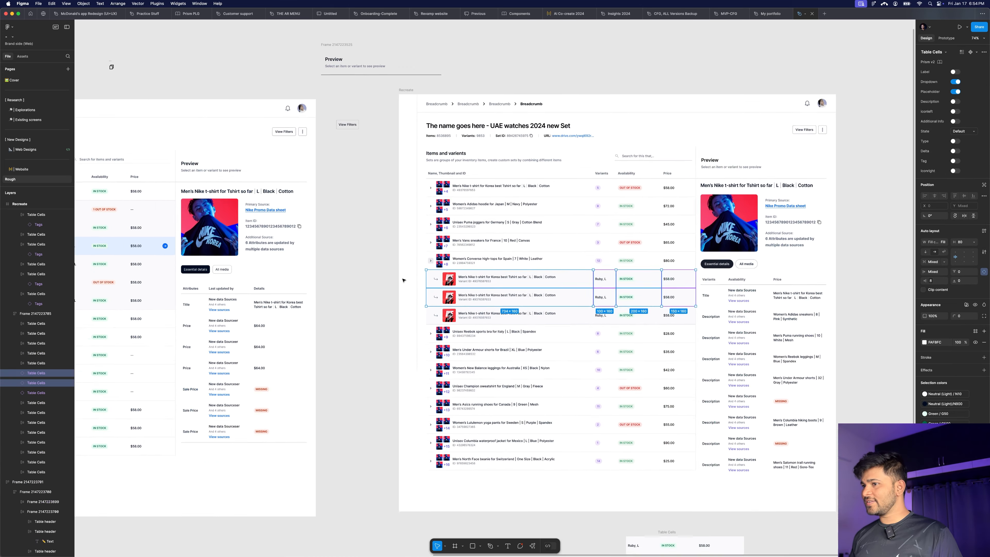
scroll(521, 311, "up", 2)
scroll(520, 311, "up", 3)
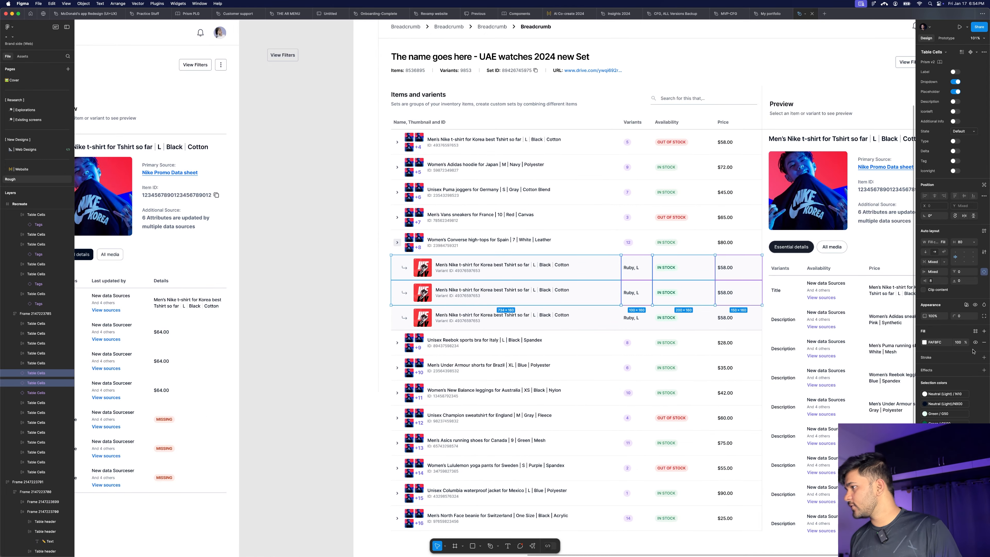
left_click(984, 358)
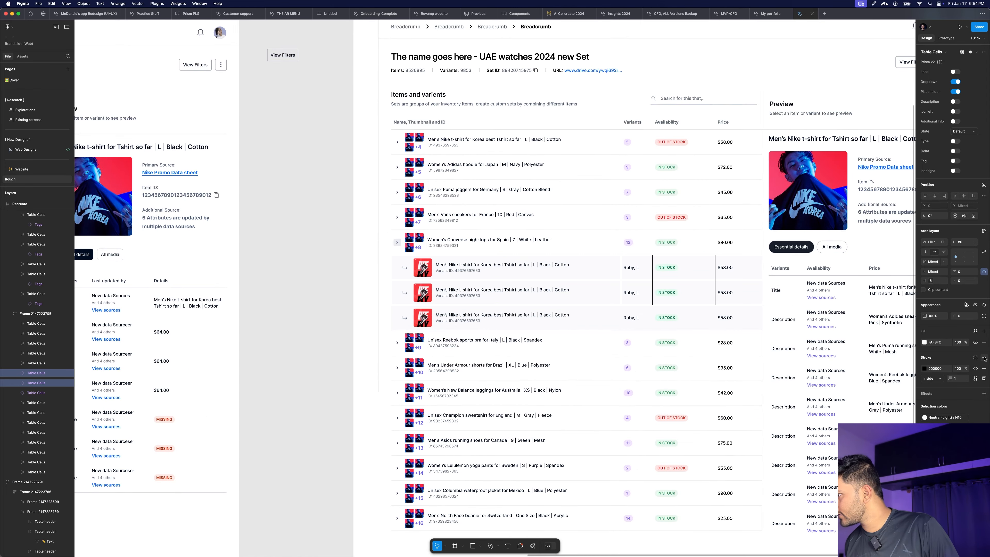
left_click(984, 379)
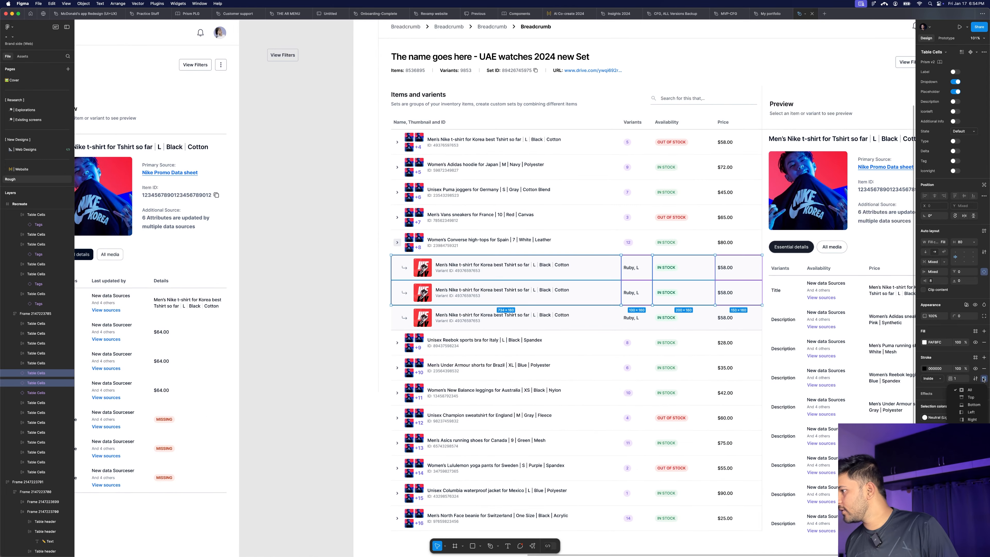
left_click(967, 401)
Step: Apply the library colour Color System/Palette/Gray 50 to the stroke of the first two variant rows
left_click(975, 357)
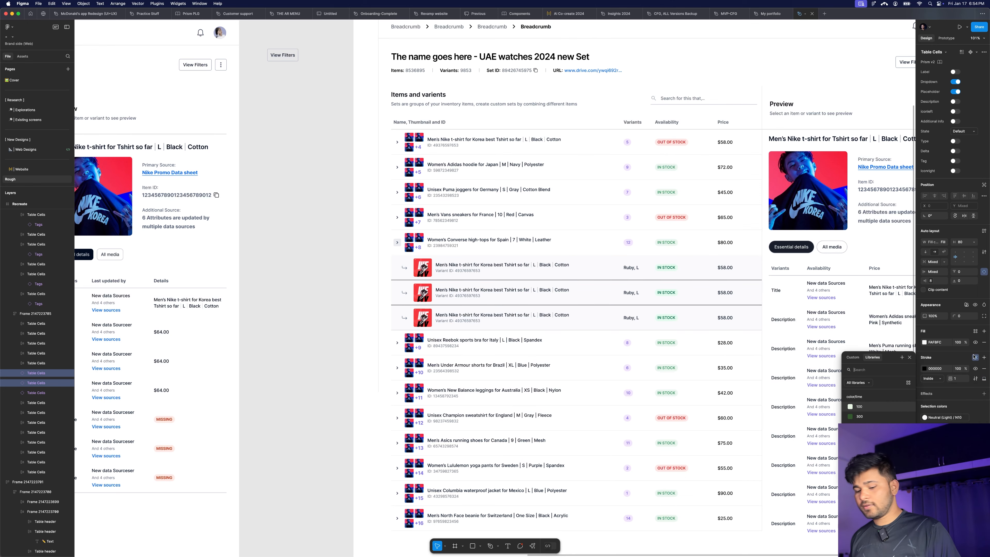
type("g")
left_click(857, 416)
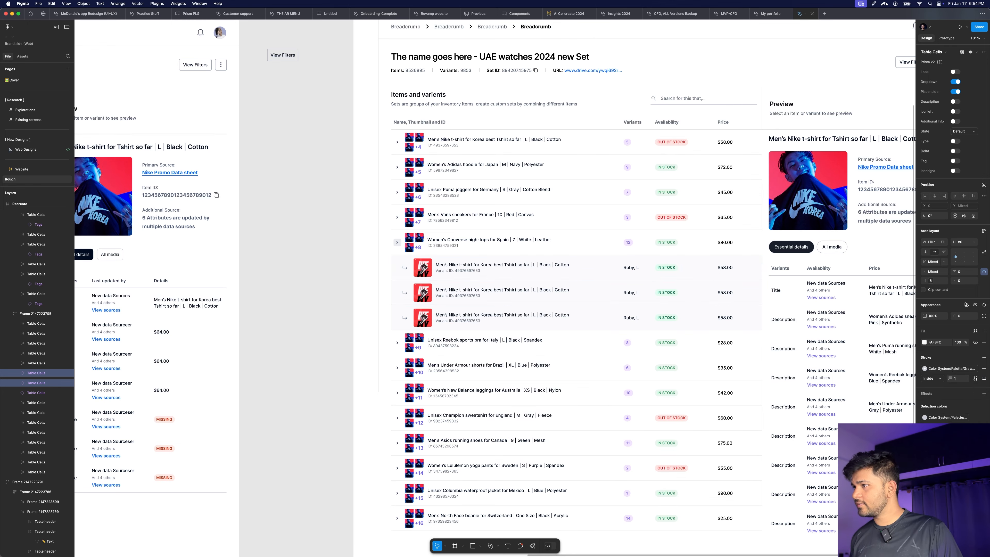
Step: Undo the bottom stroke and its colour on the first and second expanded variant rows
left_click(334, 276)
scroll(335, 242, "down", 4)
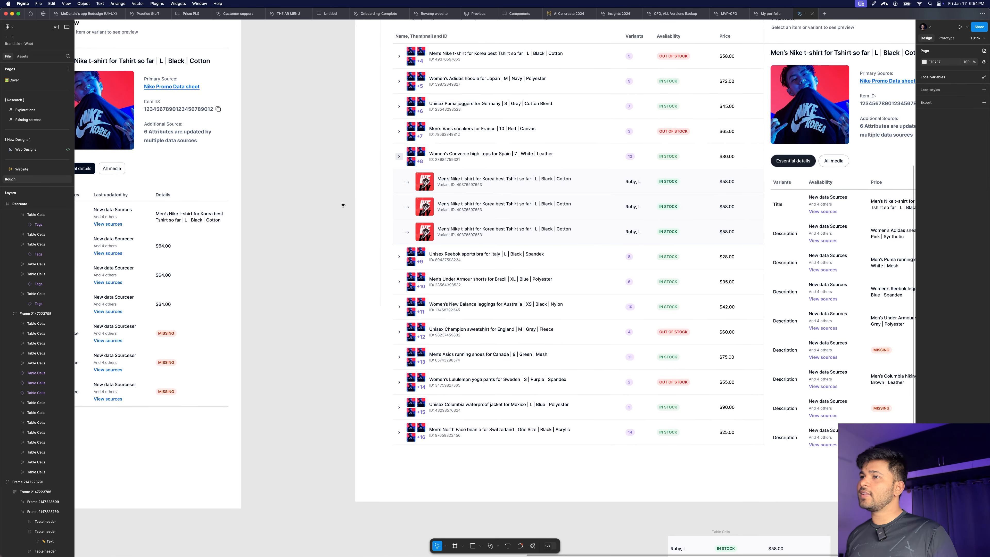
key("super+z")
key("super+z")
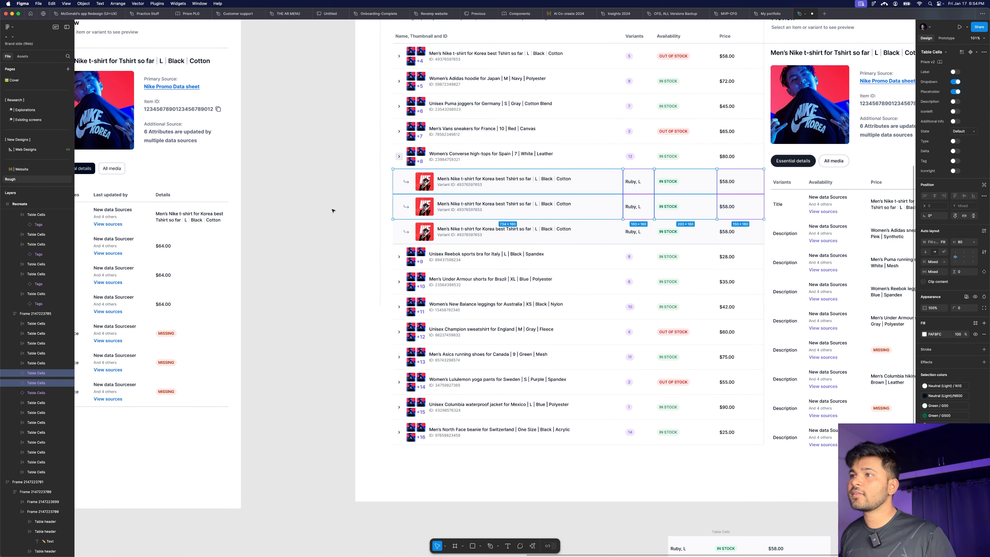
left_click(333, 211)
scroll(332, 211, "up", 4)
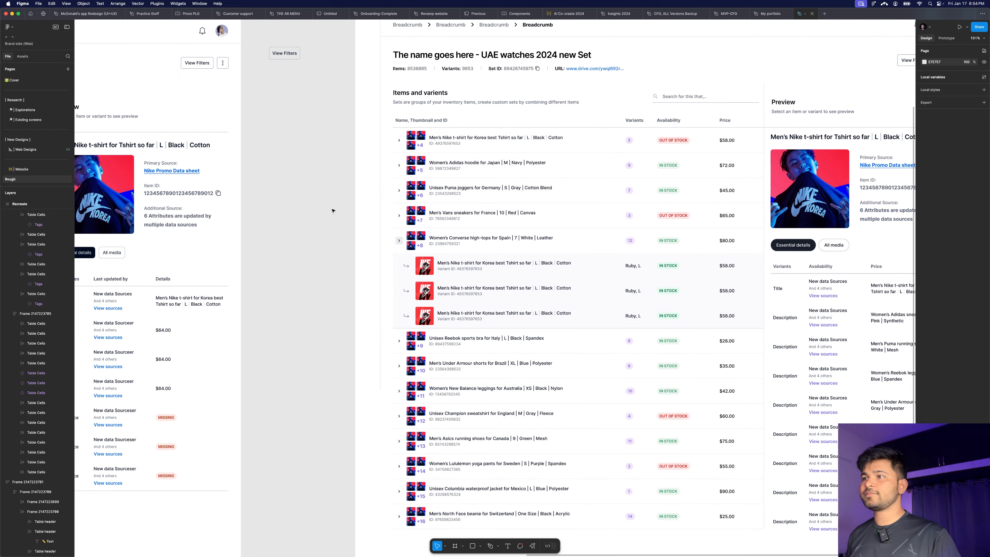
Step: Fill the four cells of the second expanded variant row with the library colour Color System/Palette/Purple 50
scroll(510, 183, "down", 5)
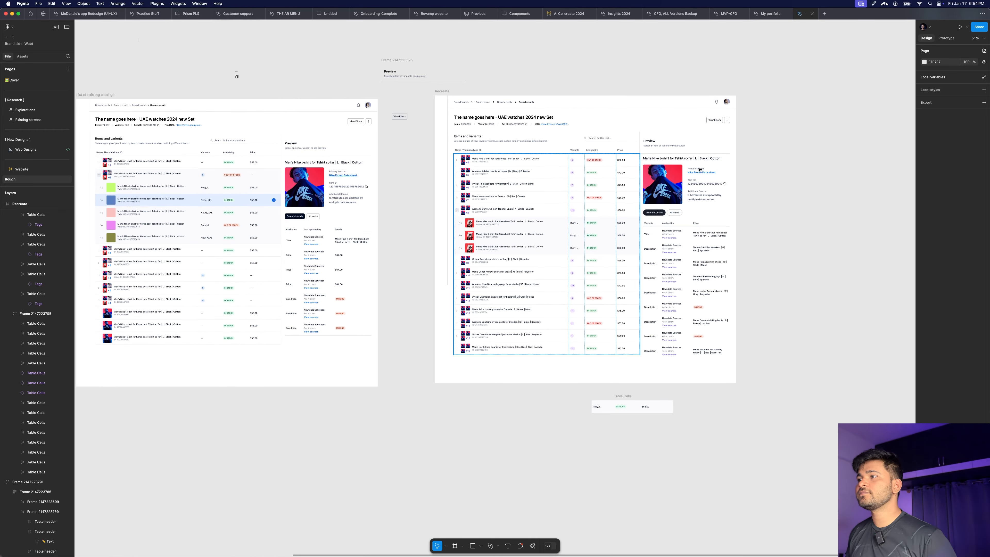
scroll(699, 169, "left", 4)
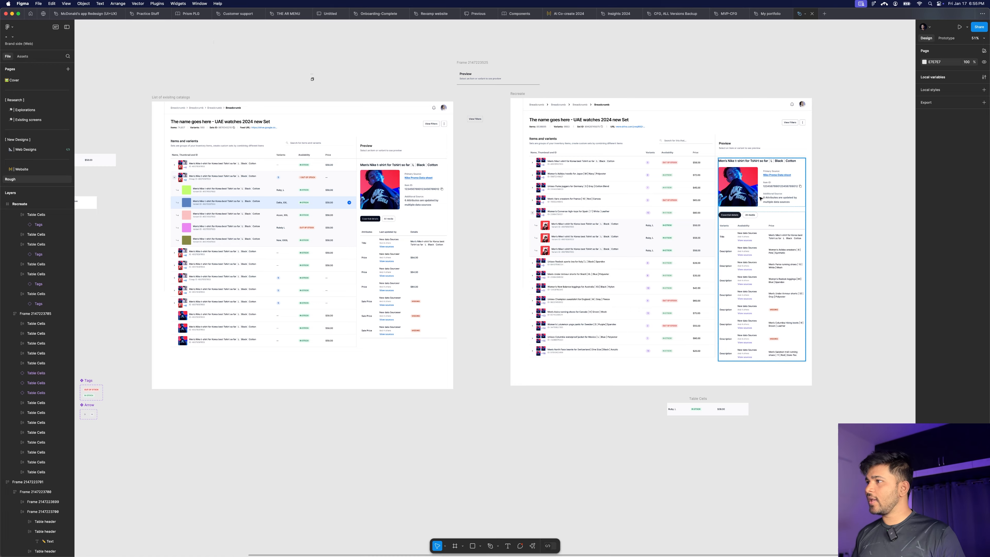
scroll(760, 199, "up", 10)
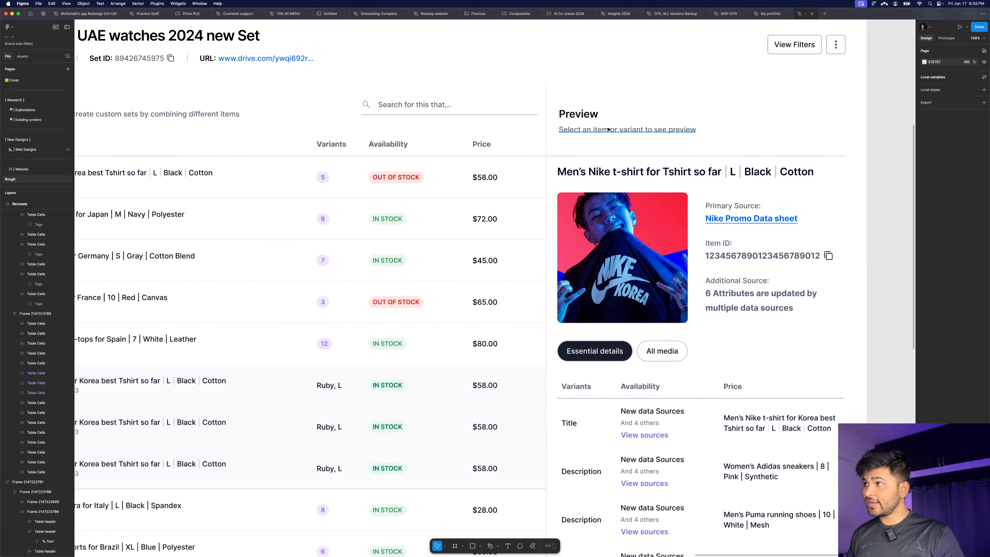
scroll(688, 127, "down", 6)
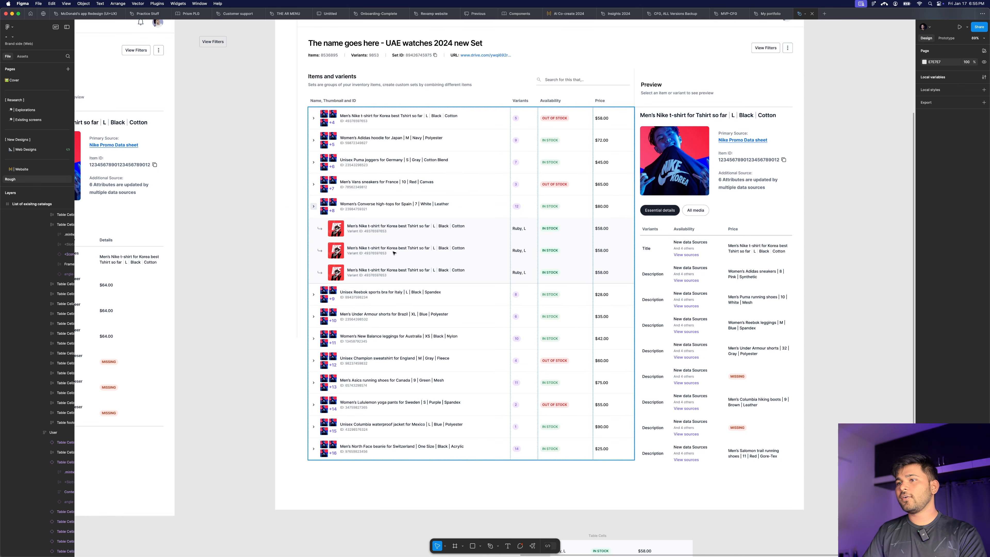
left_click(366, 253)
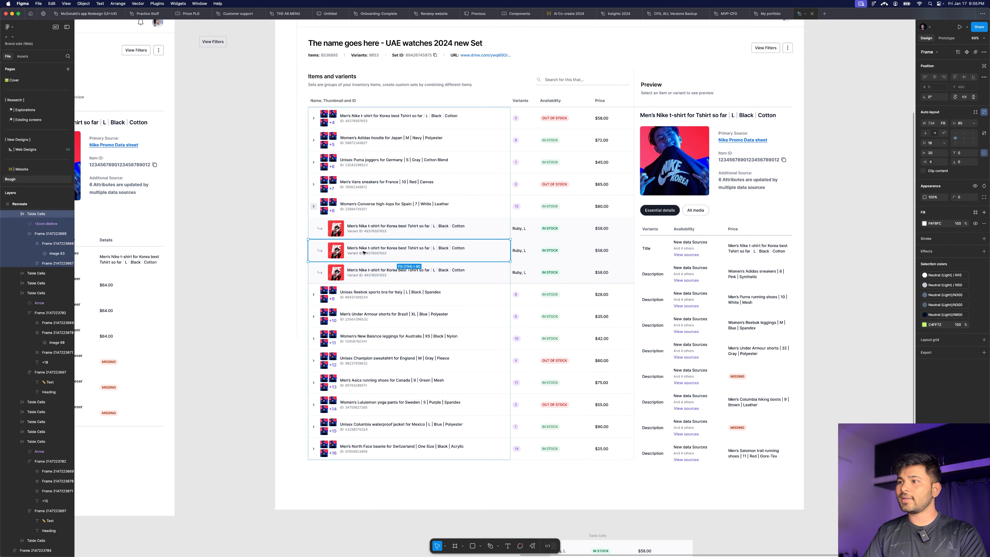
left_click(525, 254, "shift")
scroll(545, 251, "right", 1)
left_click(563, 251, "shift")
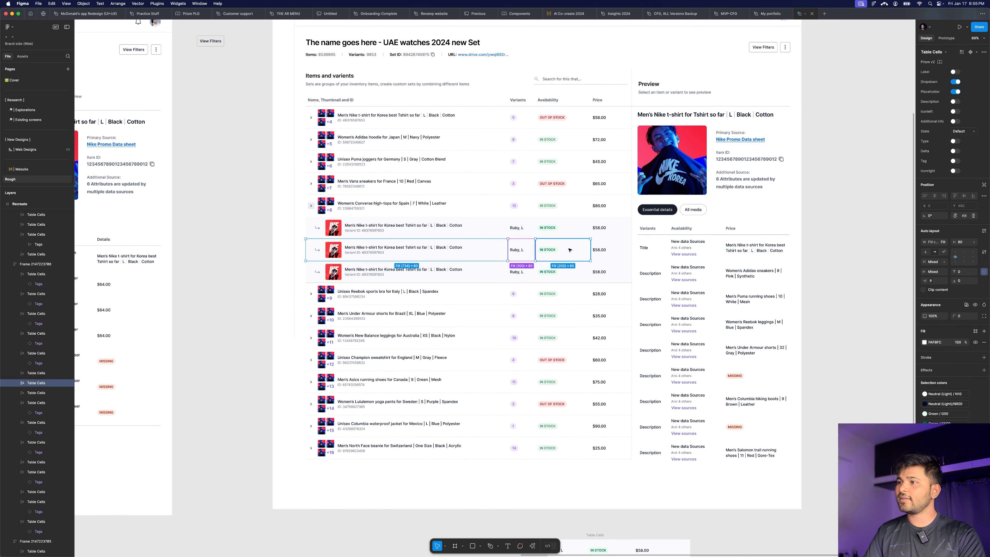
left_click(614, 250, "shift")
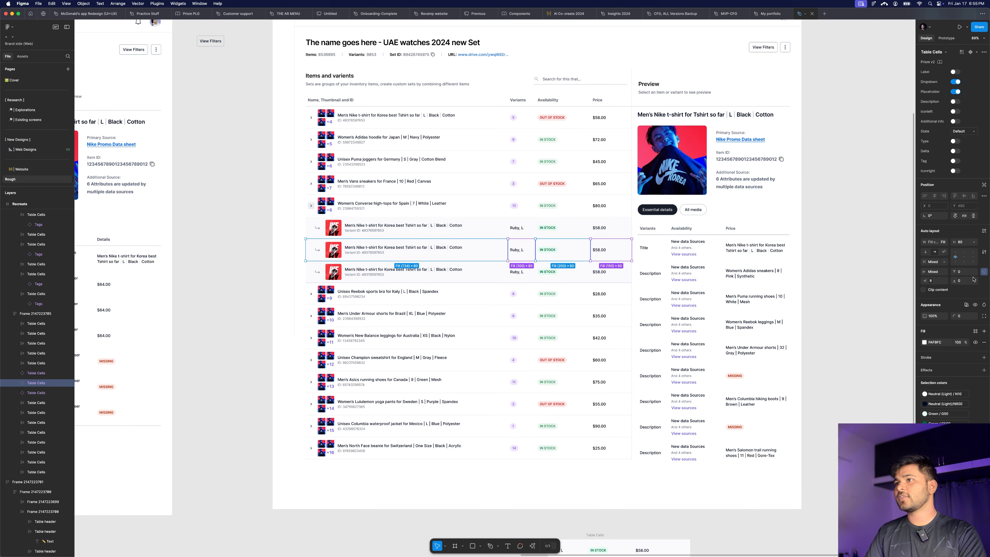
scroll(515, 221, "down", 2)
scroll(516, 222, "down", 2)
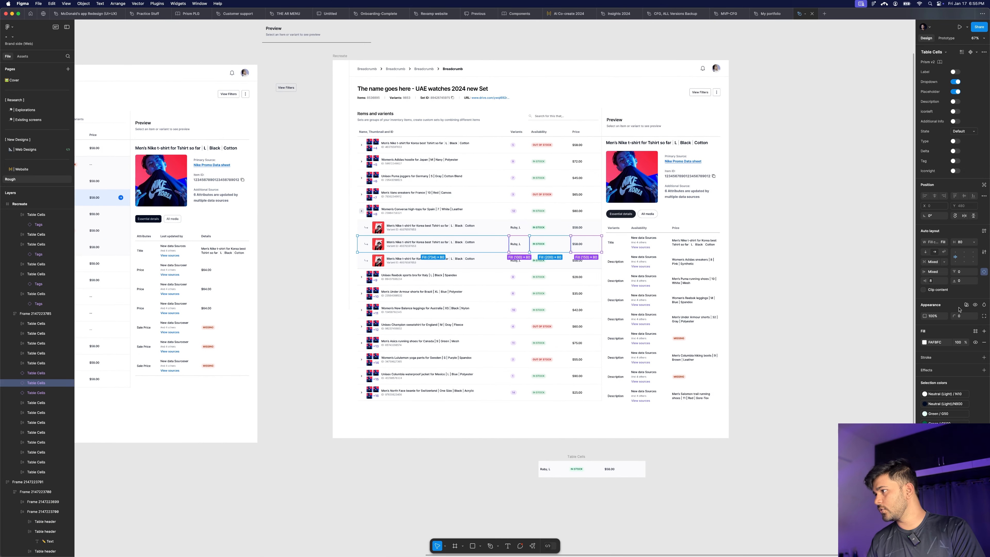
left_click(977, 331)
type("p")
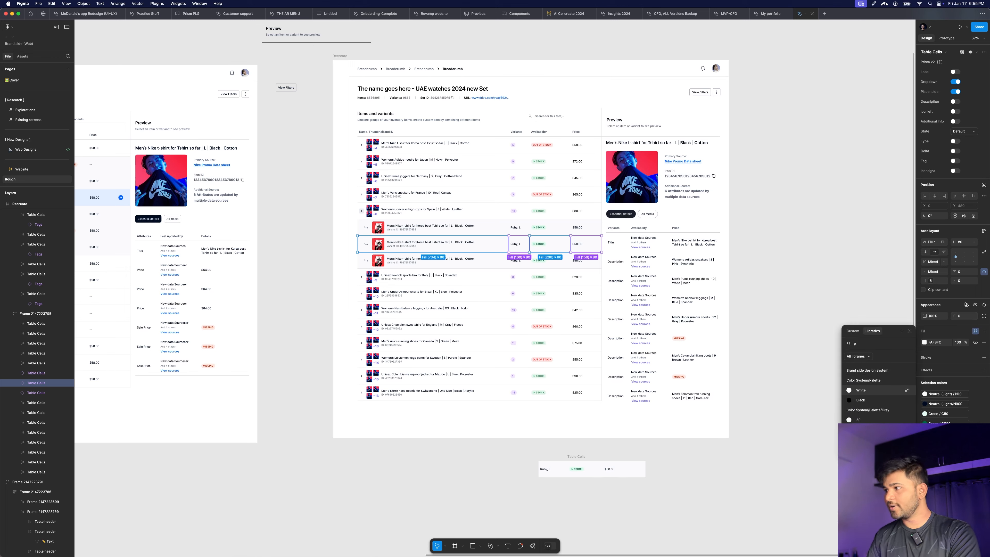
type("u")
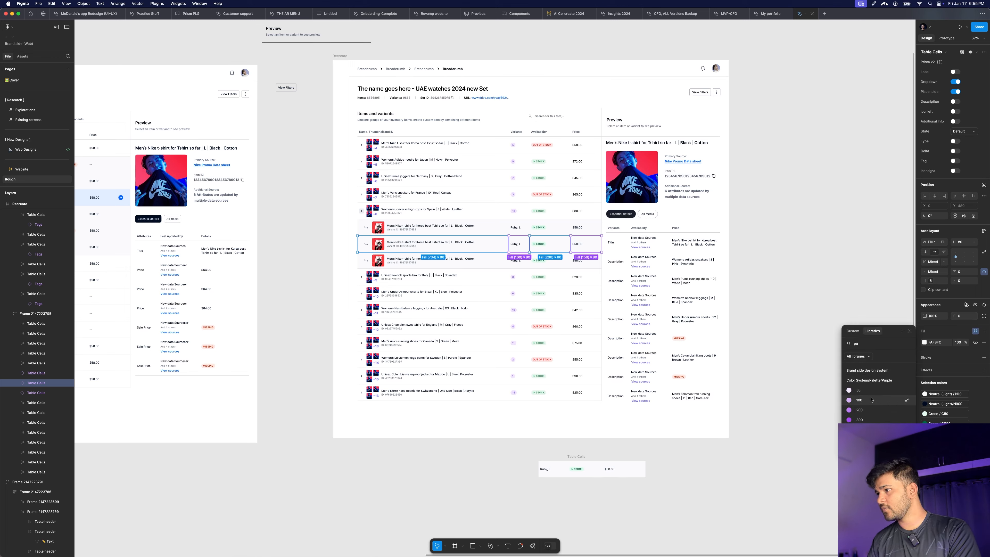
left_click(871, 391)
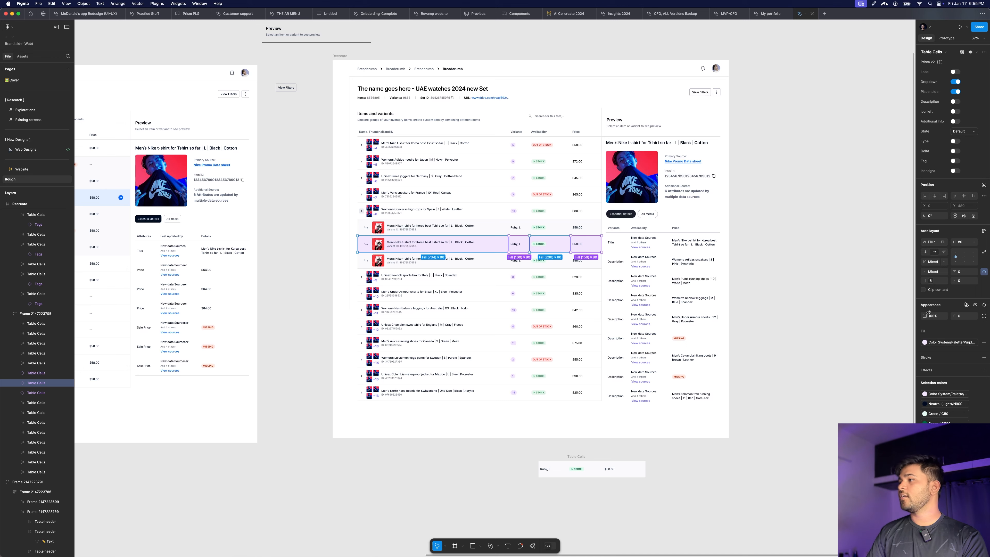
Step: Detach the highlighted variant row's fill from the library colour and adjust it to F7EEFF
left_click(976, 343)
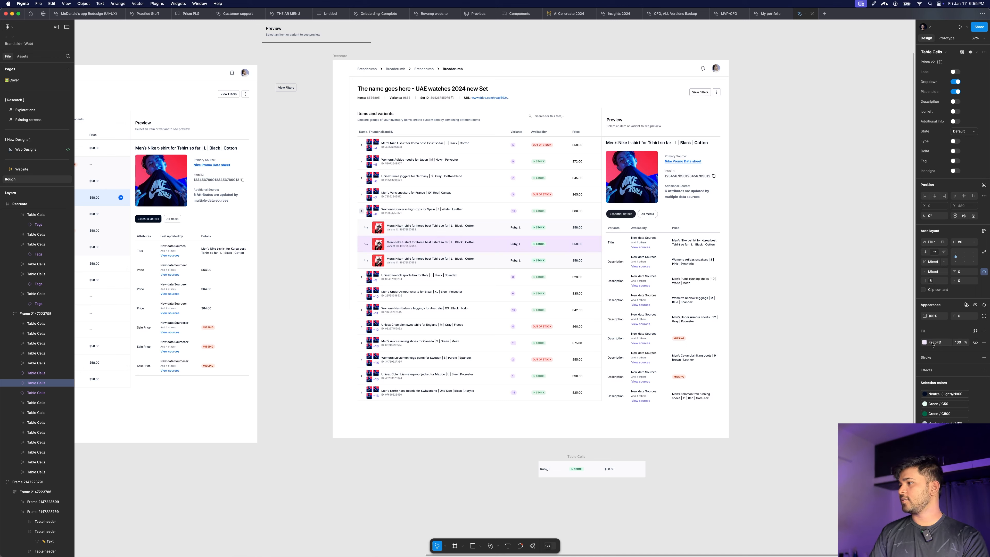
left_click(924, 343)
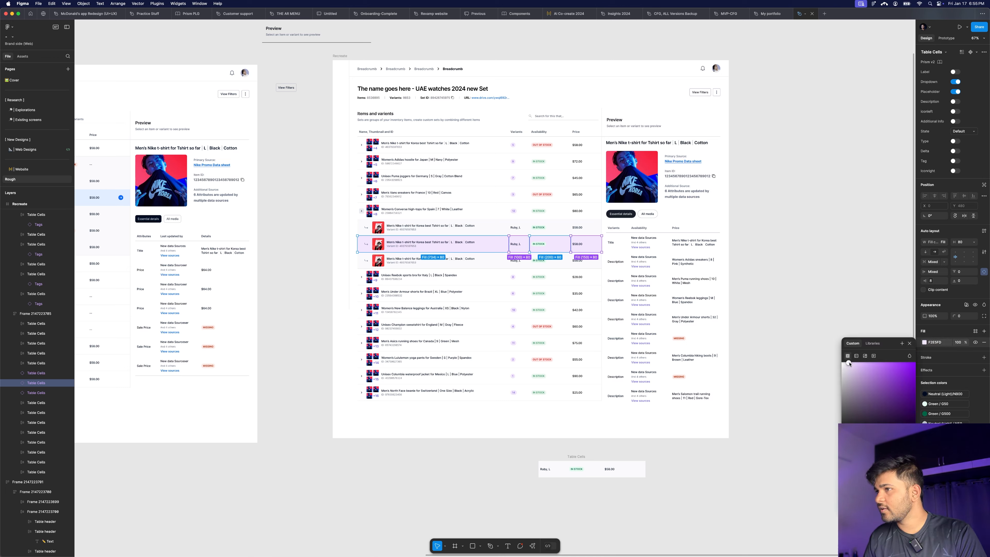
left_click_drag(849, 364, 848, 363)
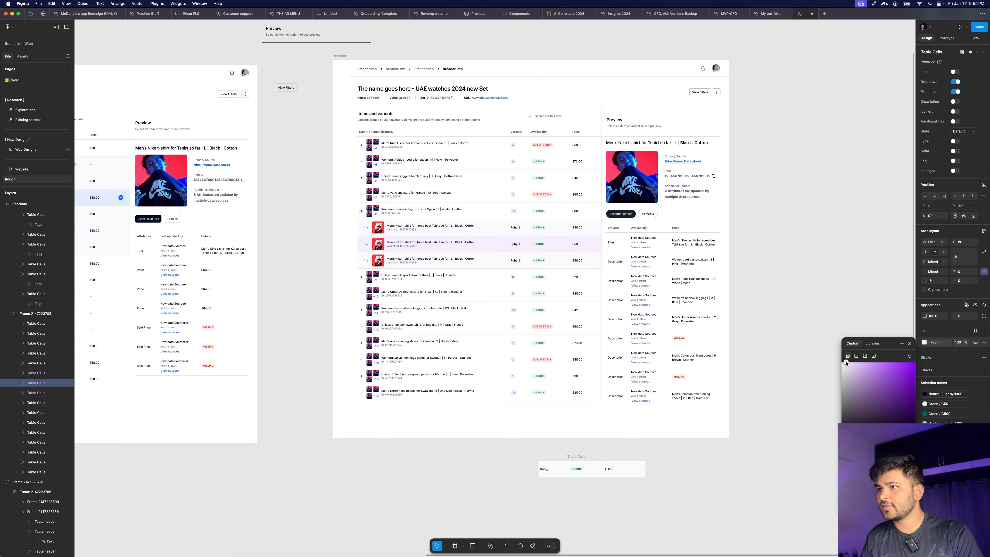
left_click(737, 211)
Step: Copy the arrow-right-circle icon from the price cell of the blue highlighted row in the existing catalog page
scroll(738, 210, "left", 5)
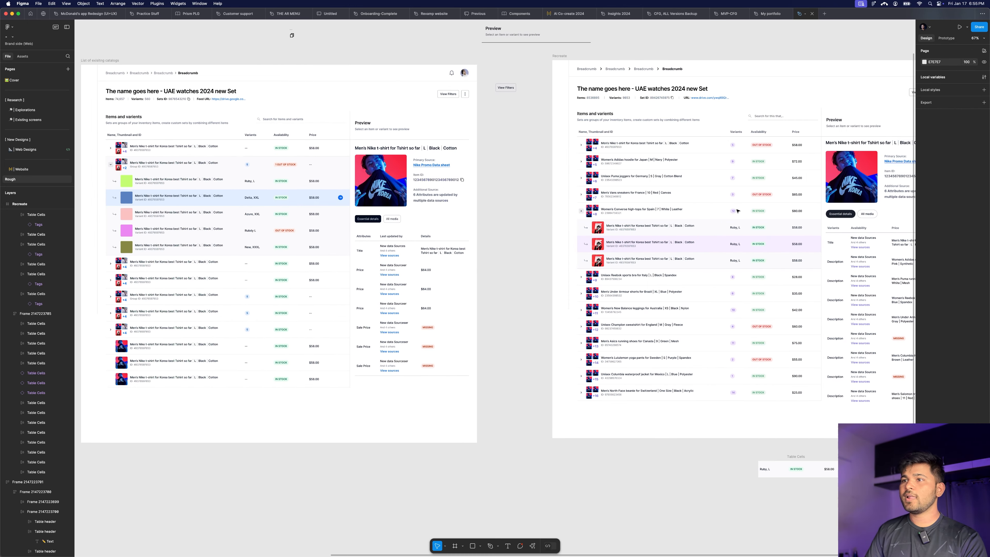
scroll(327, 187, "up", 8)
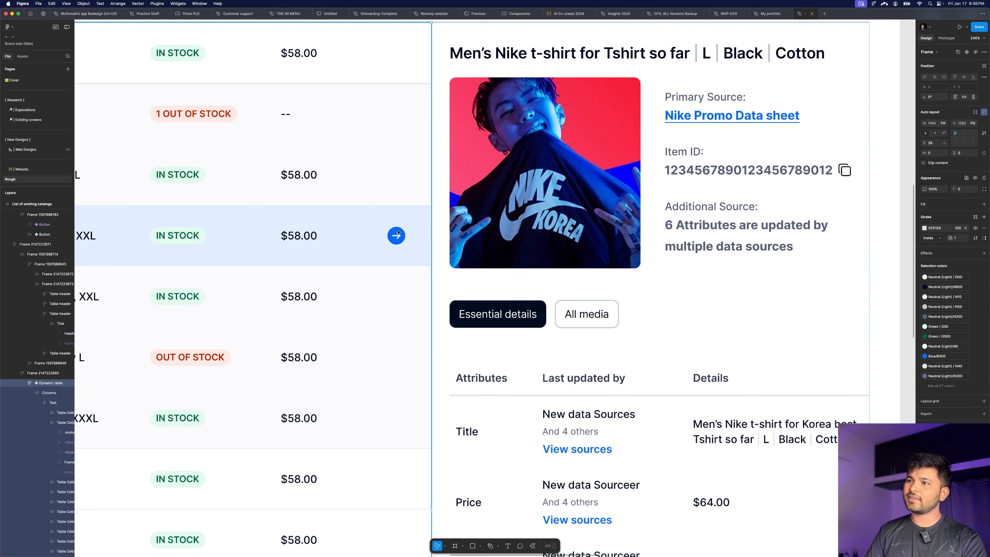
double_click(396, 234)
double_click(395, 238)
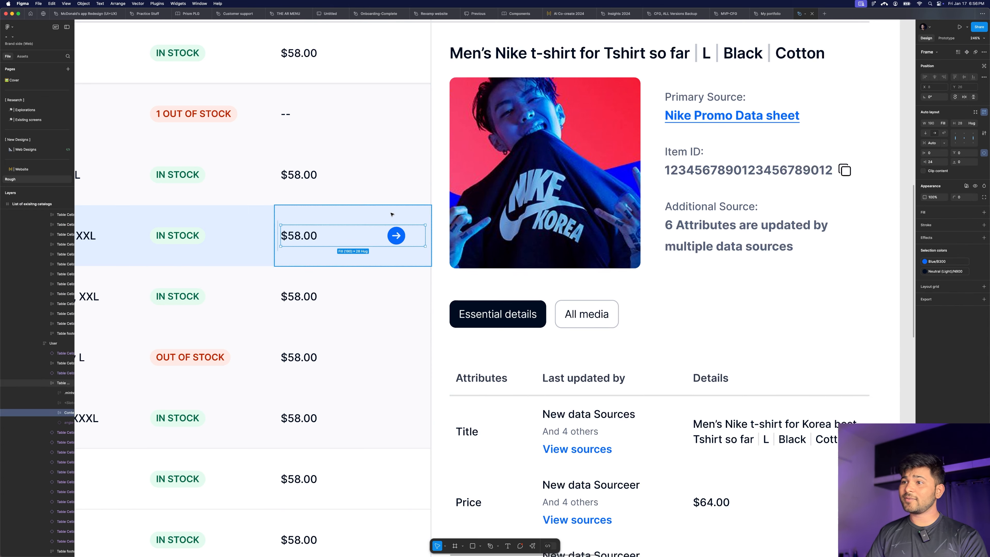
double_click(394, 237)
scroll(394, 238, "down", 10)
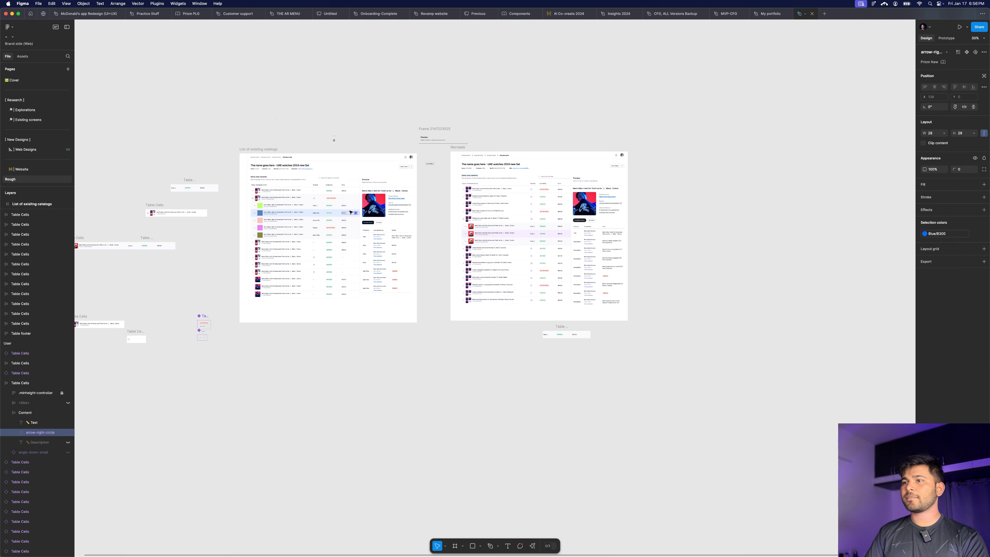
Step: Detach the component instance of the purple variant row's price cell and paste the arrow-right-circle icon into it
scroll(613, 216, "up", 5)
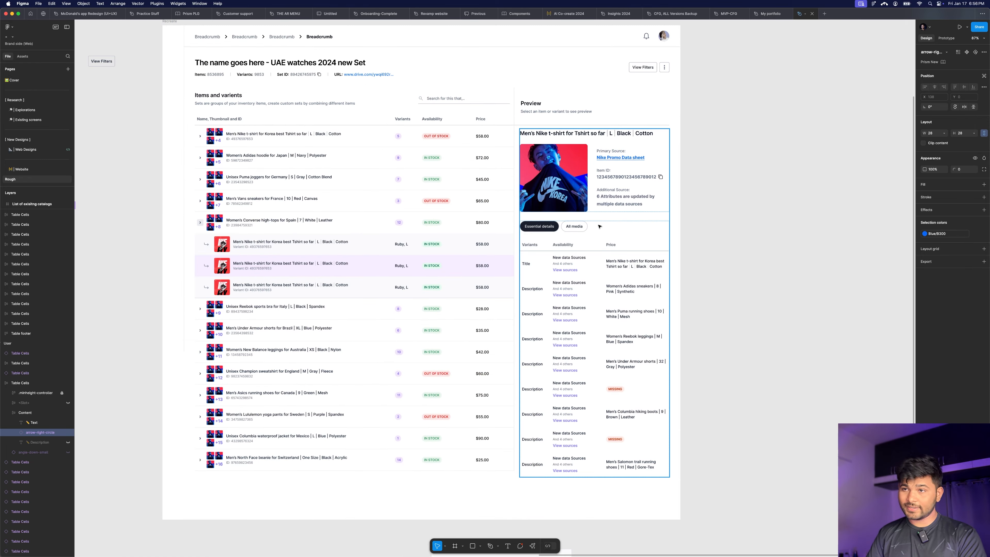
scroll(522, 271, "left", 3)
left_click(504, 267)
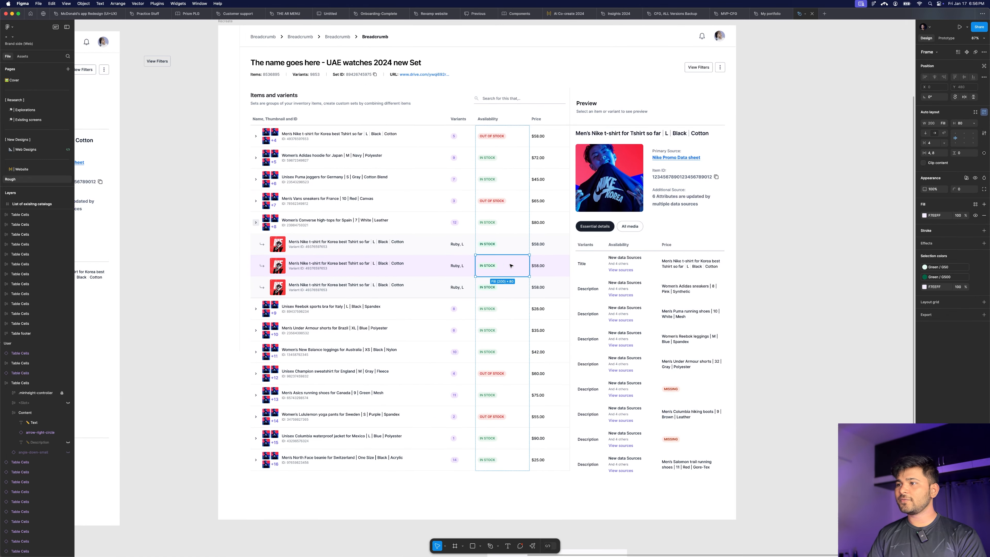
left_click(546, 265)
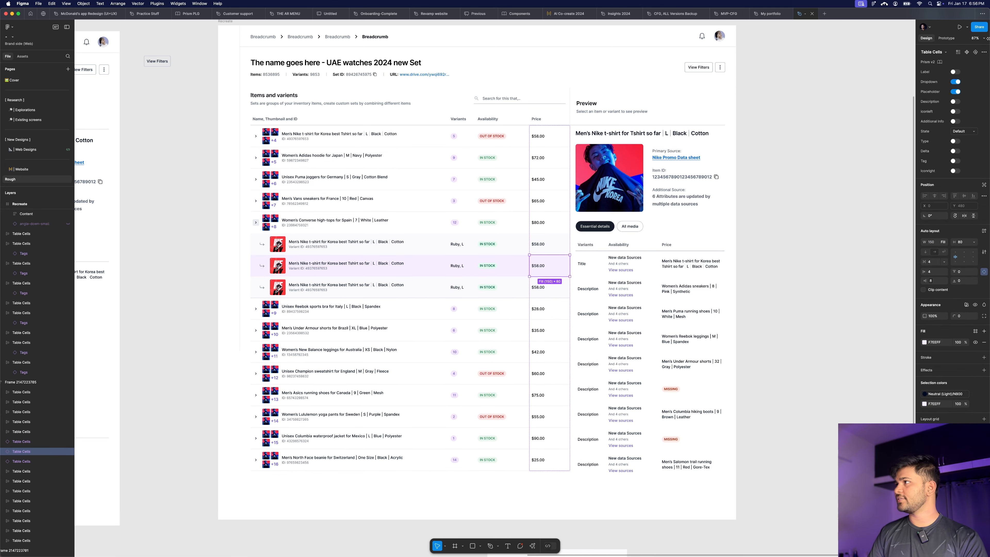
left_click(983, 51)
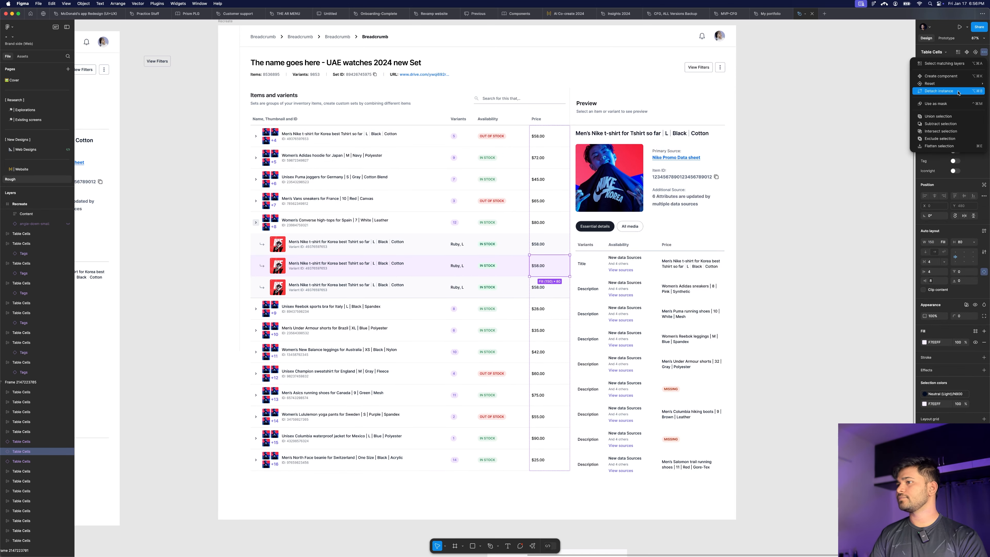
left_click(943, 92)
key("super+v")
scroll(562, 249, "up", 5)
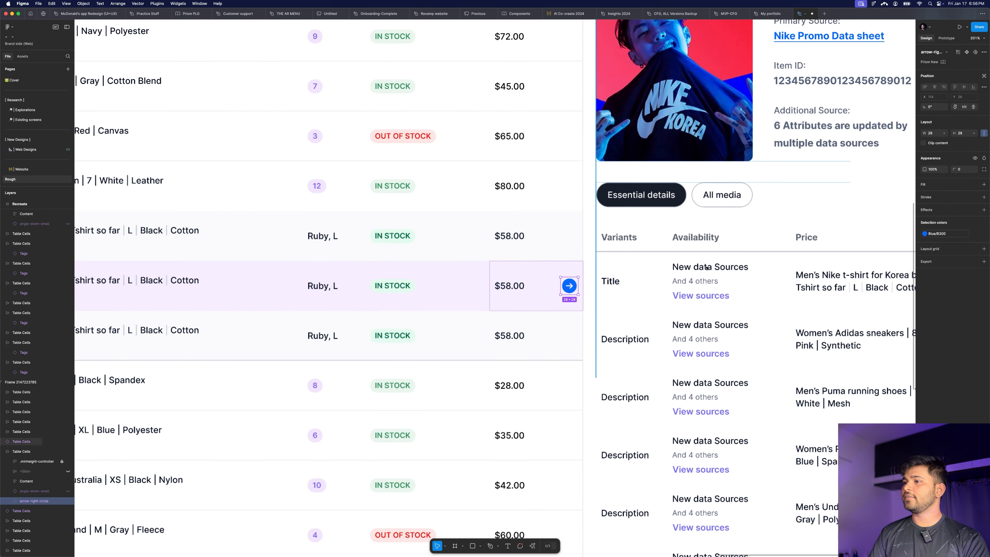
scroll(485, 228, "down", 4)
left_click(859, 233)
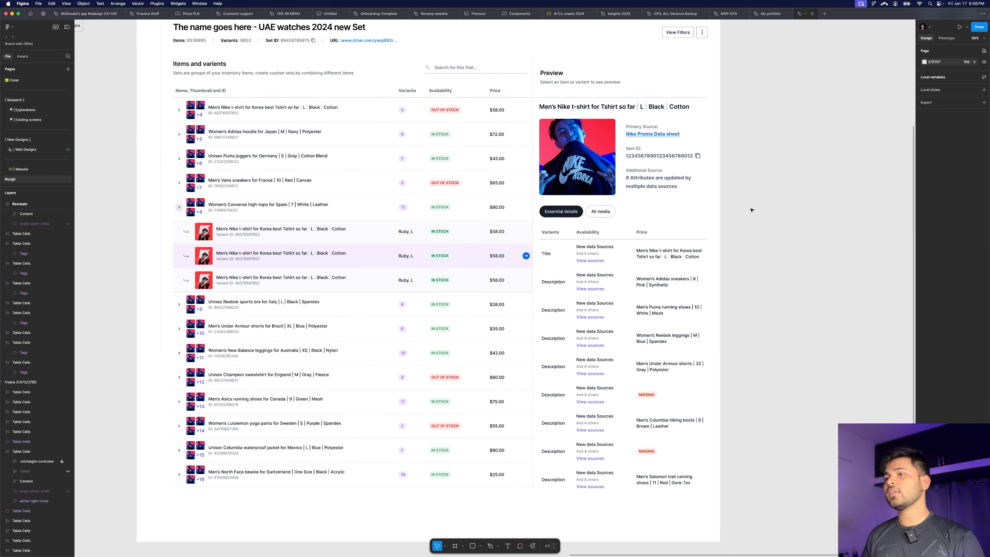
Step: Compare the recreated page's items table and highlighted row with the existing catalog page
scroll(749, 210, "down", 5)
scroll(725, 216, "up", 3)
scroll(727, 219, "down", 3)
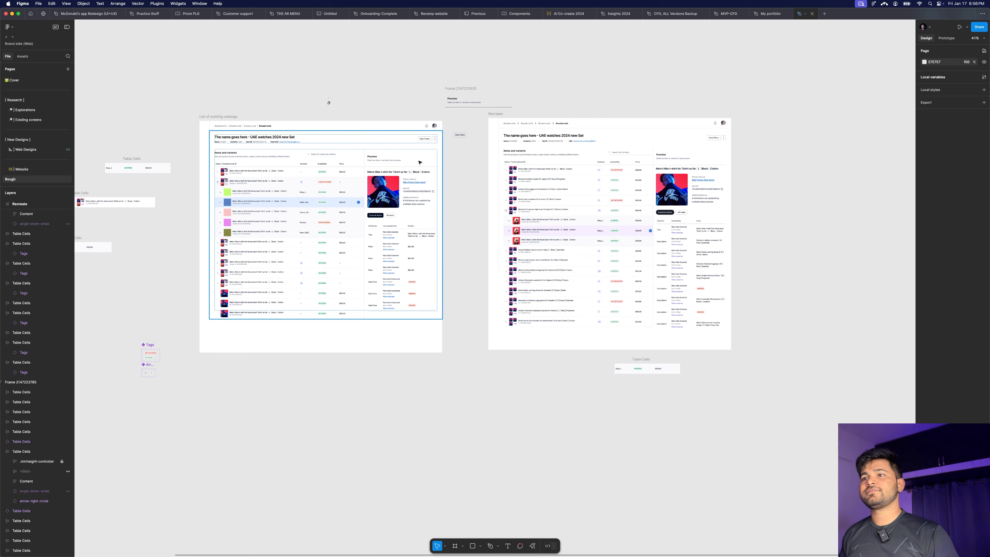
scroll(427, 163, "up", 2)
left_click(599, 246)
scroll(474, 187, "down", 2)
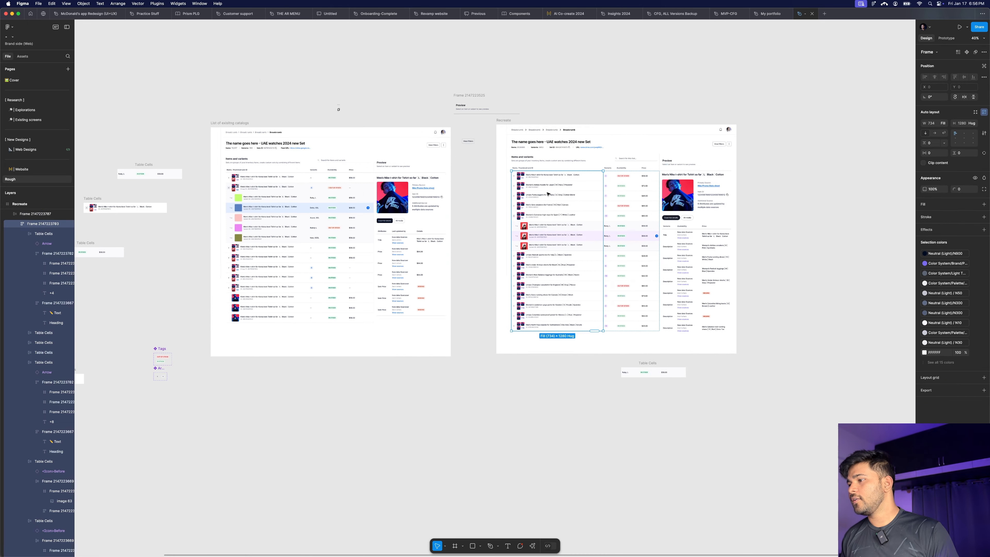
left_click(753, 240)
scroll(749, 239, "up", 2)
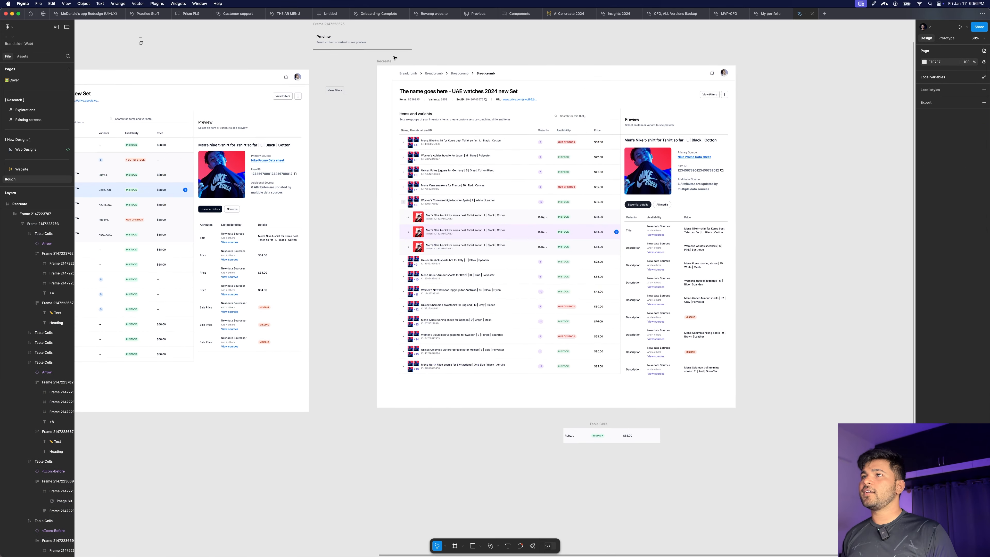
Step: Shorten the Recreate frame to a height of about 1183, cutting off the lower table rows
left_click(385, 61)
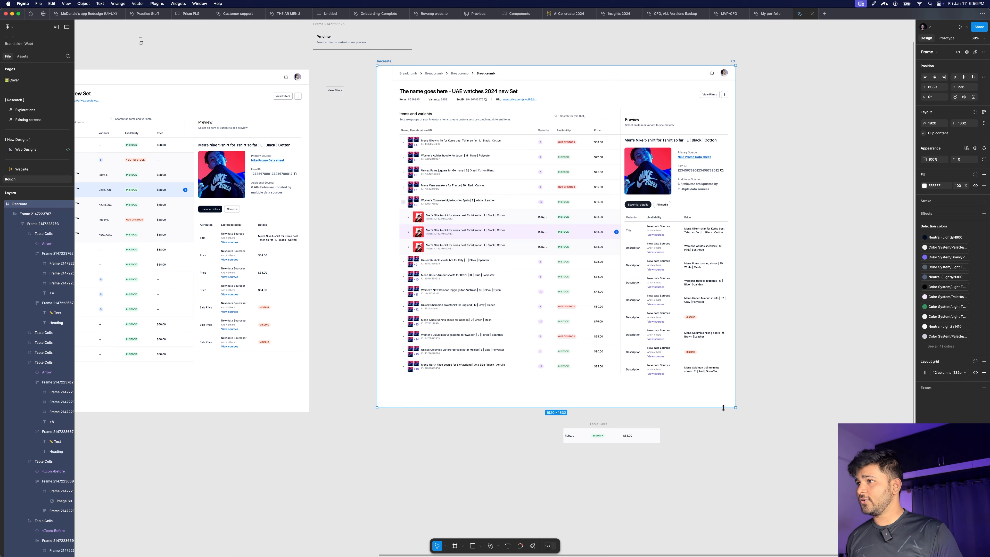
left_click_drag(715, 315, 711, 289)
scroll(713, 266, "up", 1)
scroll(711, 289, "up", 1)
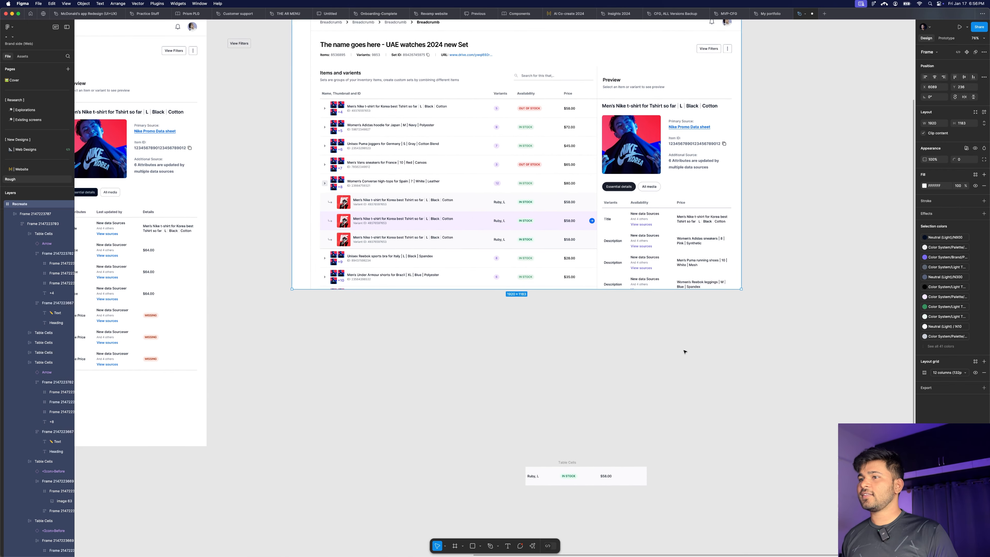
left_click(742, 327)
scroll(742, 327, "up", 3)
left_click(524, 302)
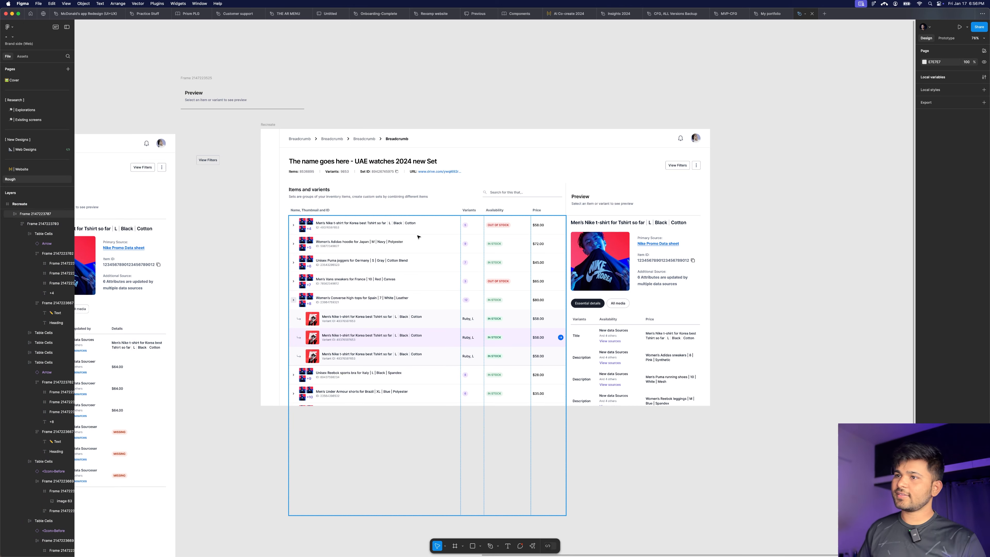